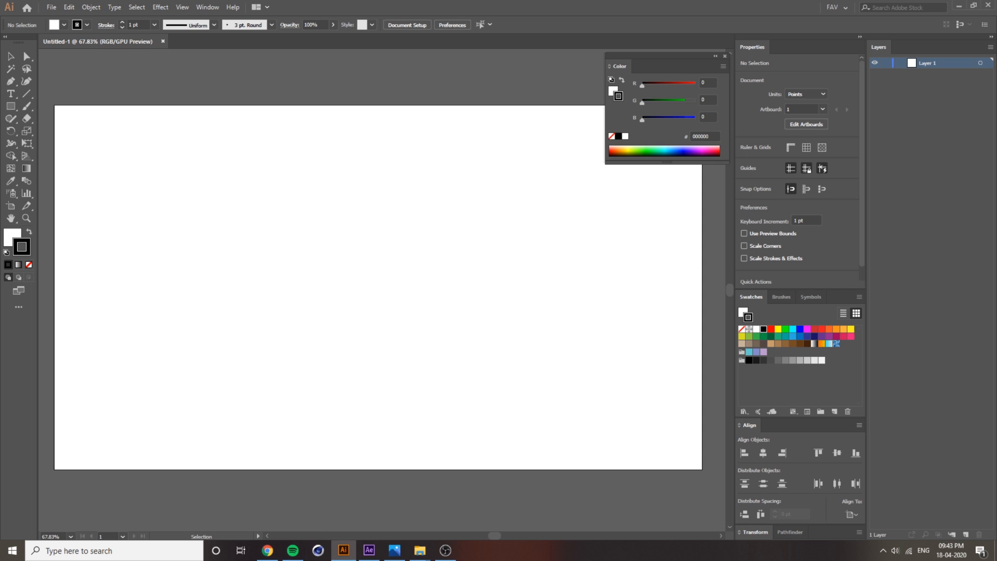
Draw a perfect circle about 198 pt in diameter with the Ellipse tool and move it near the middle of the artboard.
key("alt+Tab")
left_click(307, 430)
key("space")
mouse_move(300, 353)
left_mouse_down()
mouse_move(313, 356)
mouse_move(298, 355)
left_mouse_up()
left_click(10, 108)
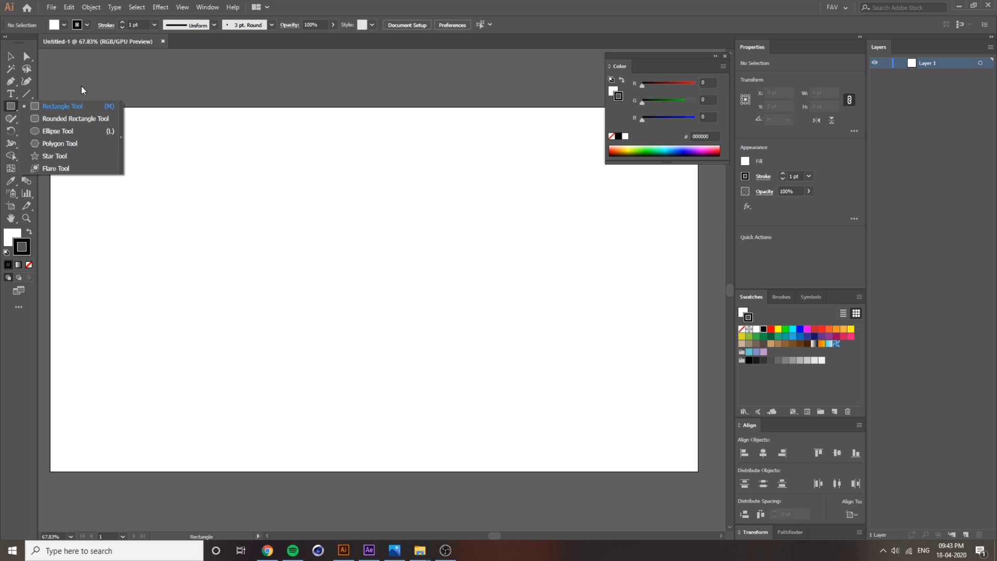
left_click(83, 131)
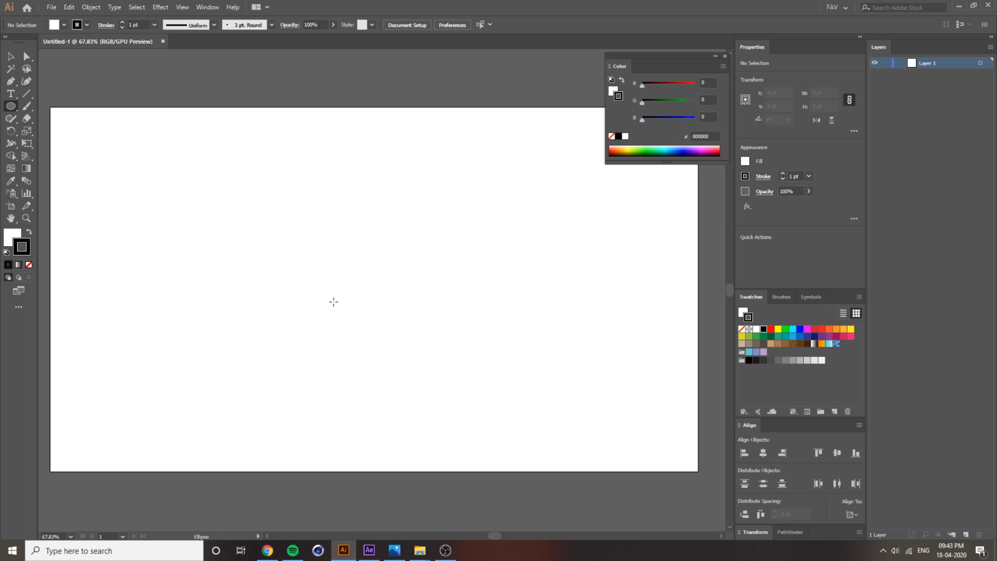
left_click_drag(282, 324, 352, 390)
key("v")
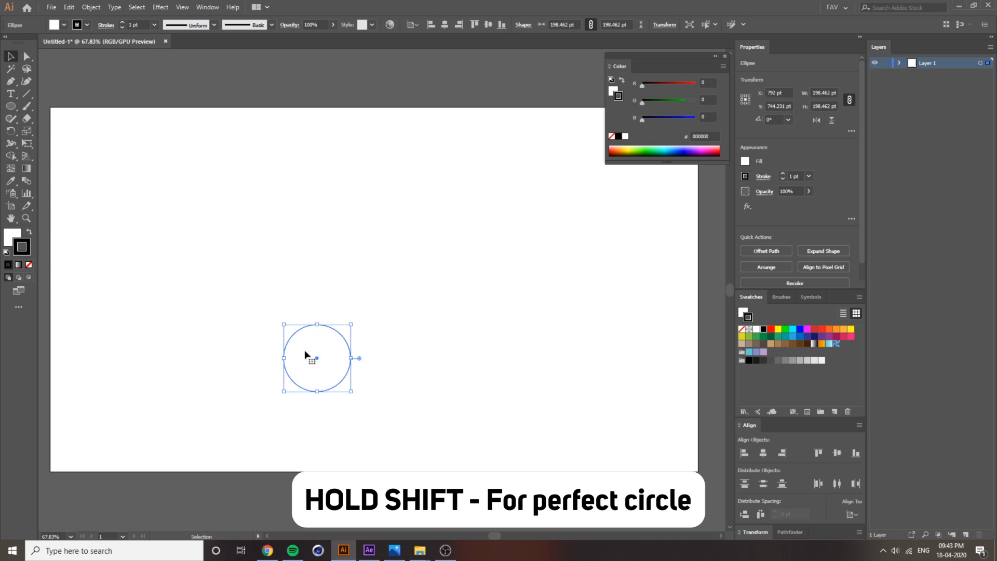
left_click_drag(304, 352, 351, 277)
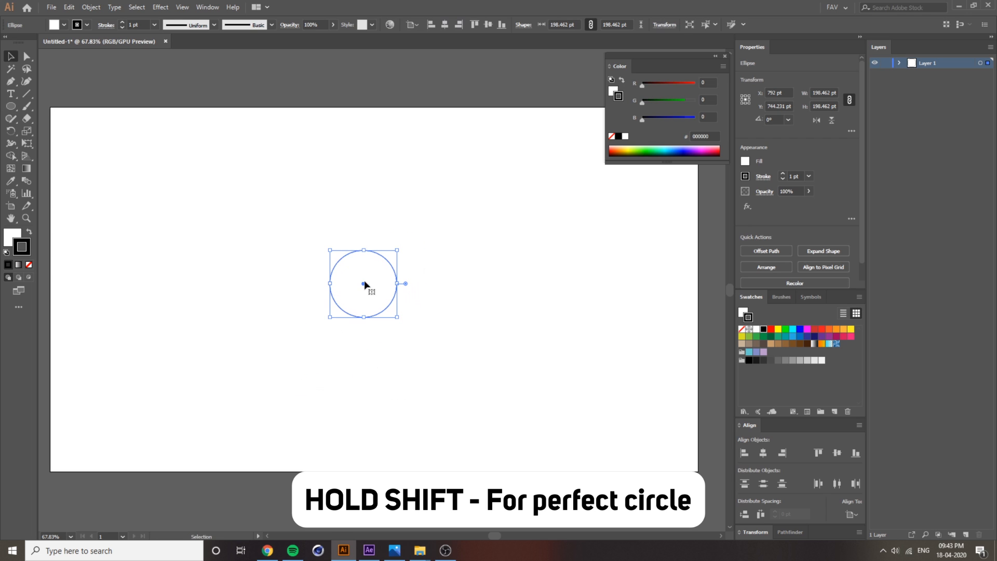
Fill the circle with black and remove its stroke.
left_click(30, 232)
left_click(29, 264)
left_click(19, 237)
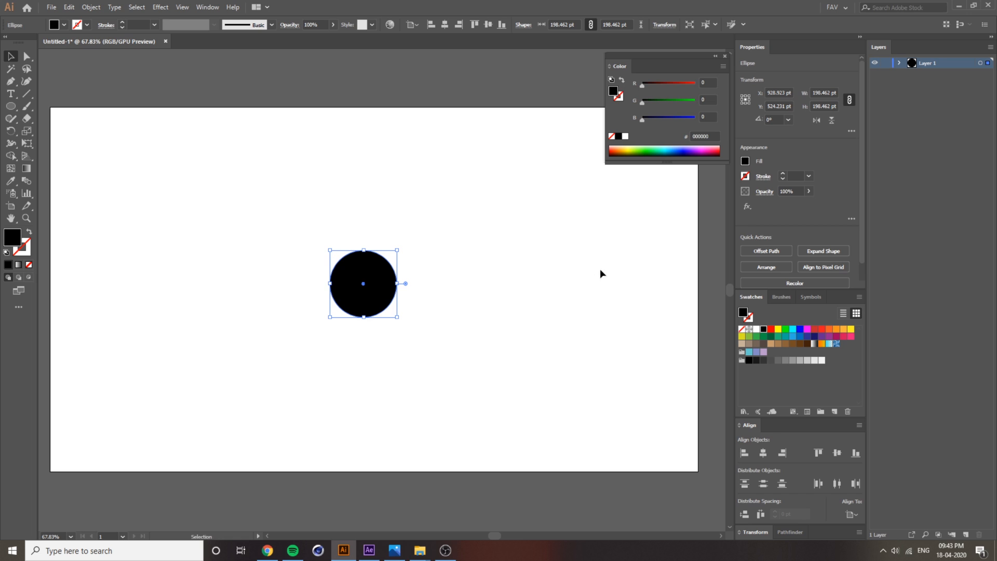
Centre the circle horizontally and vertically on the artboard and enlarge it from its centre to about 275 pt.
left_click(763, 453)
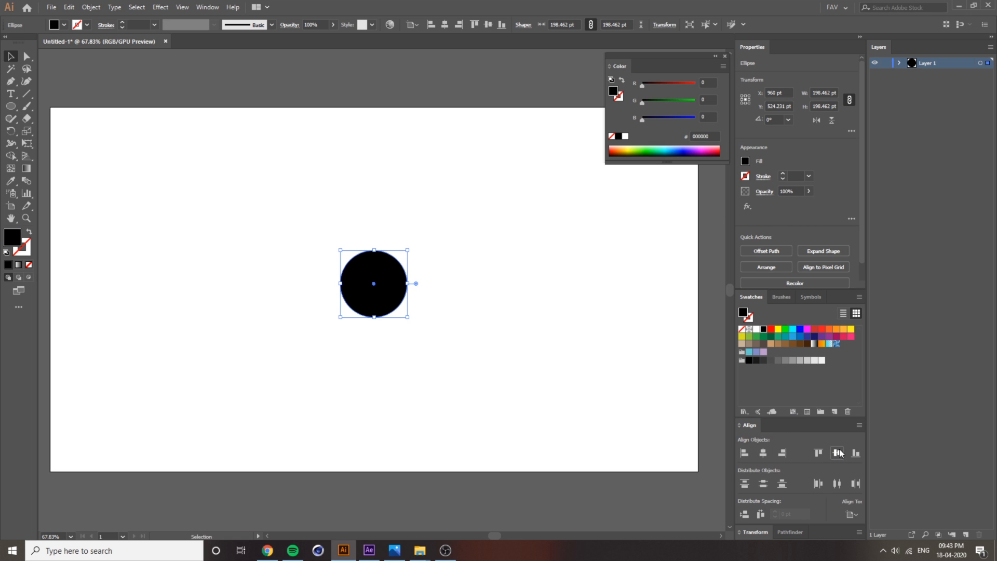
left_click(837, 453)
left_click(502, 367)
left_click(370, 290)
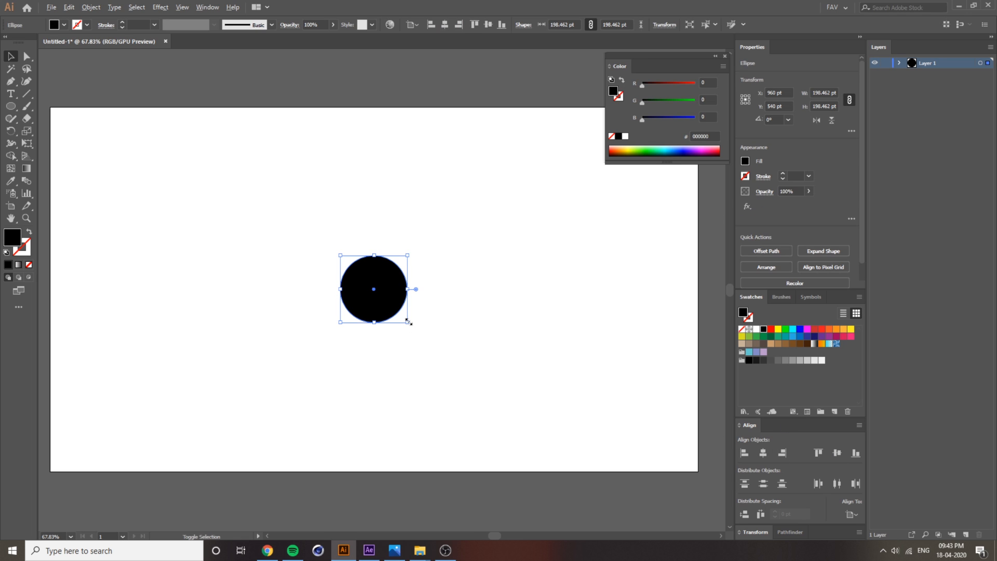
left_click_drag(408, 321, 421, 335)
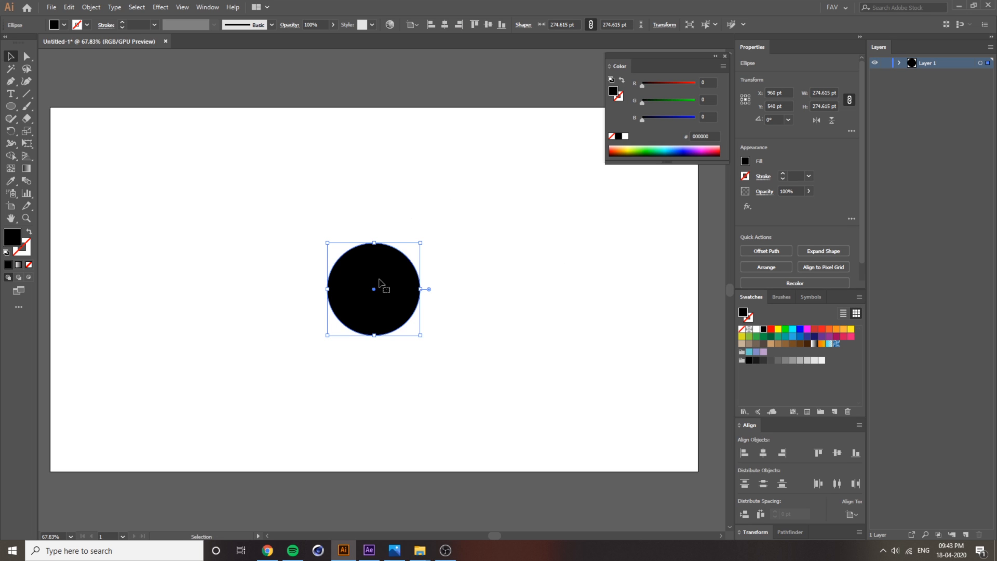
Lock the black circle in place.
left_click(167, 78)
left_click(411, 304)
left_click(91, 7)
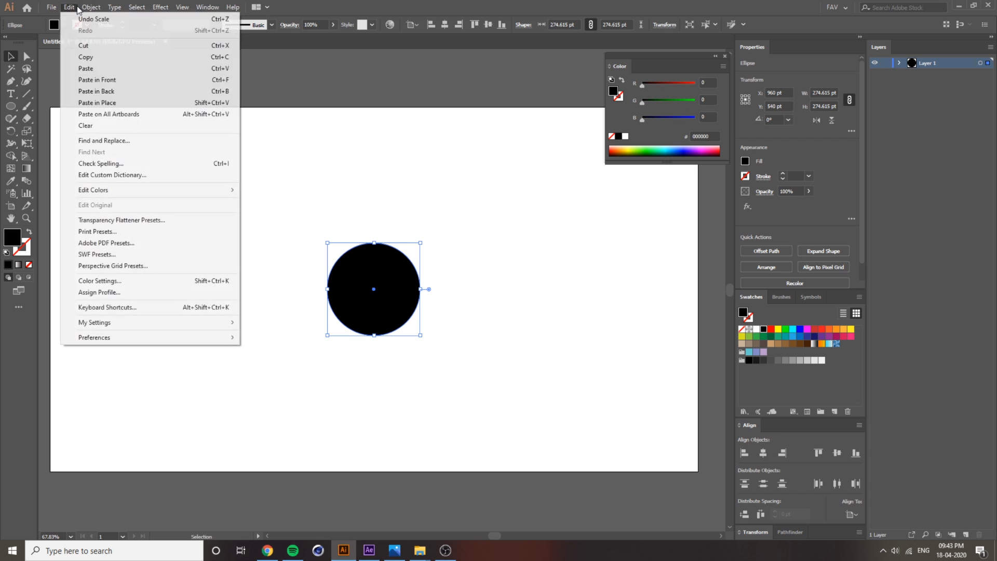
mouse_move(128, 82)
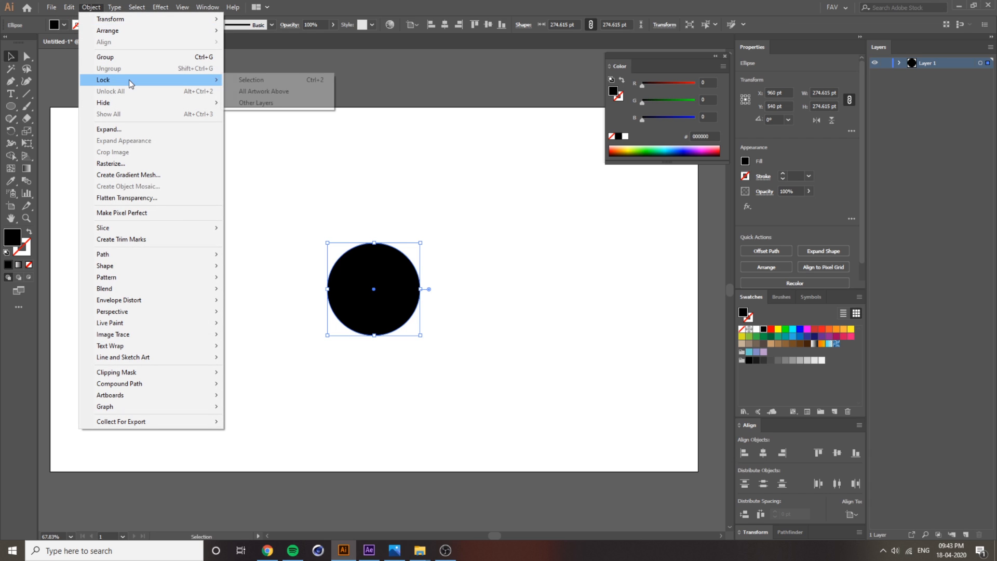
left_click(321, 83)
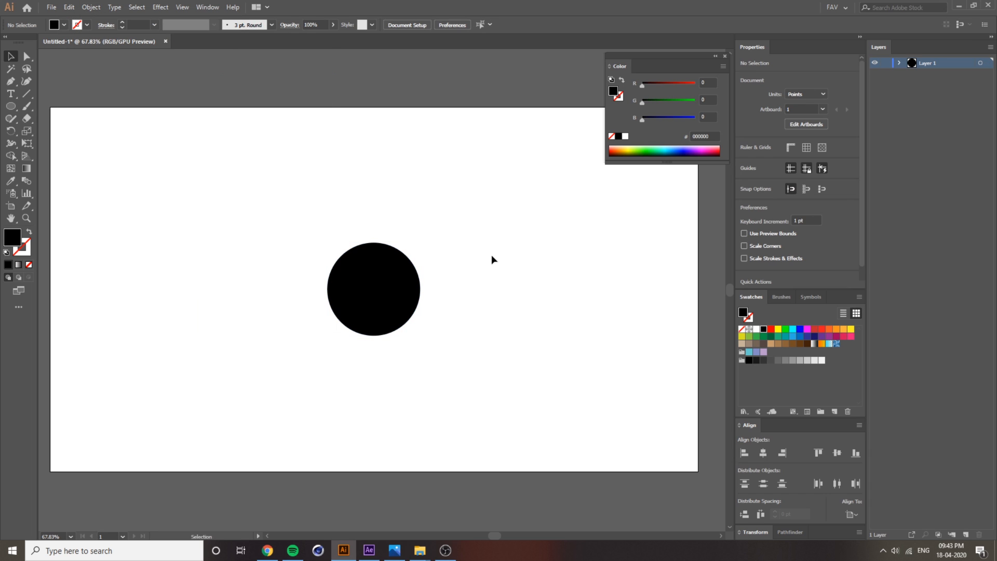
Draw a small circle filled with red #ED1C24 near the black circle.
key("space")
mouse_move(450, 314)
left_mouse_down()
mouse_move(466, 305)
mouse_move(437, 311)
left_mouse_up()
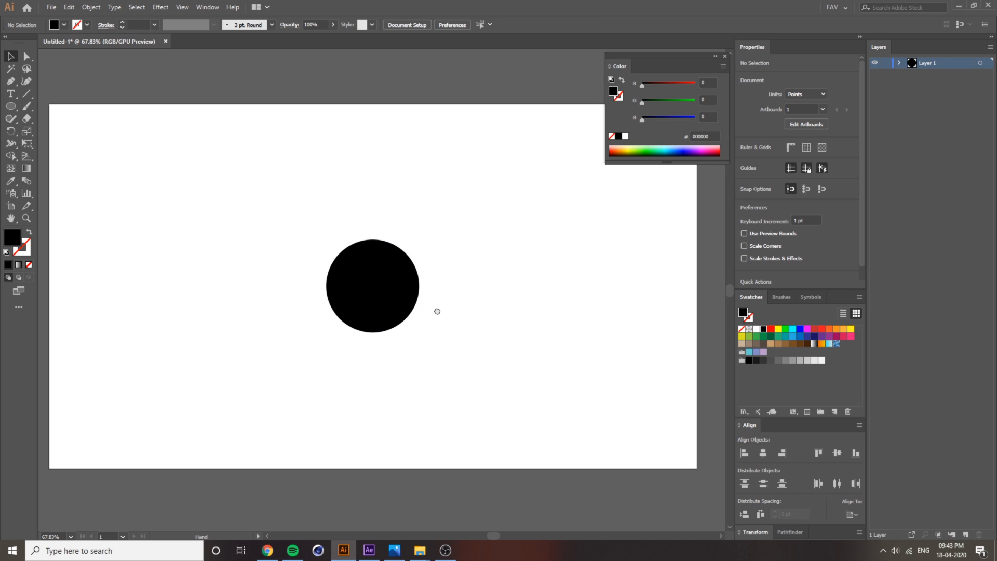
left_click(9, 106)
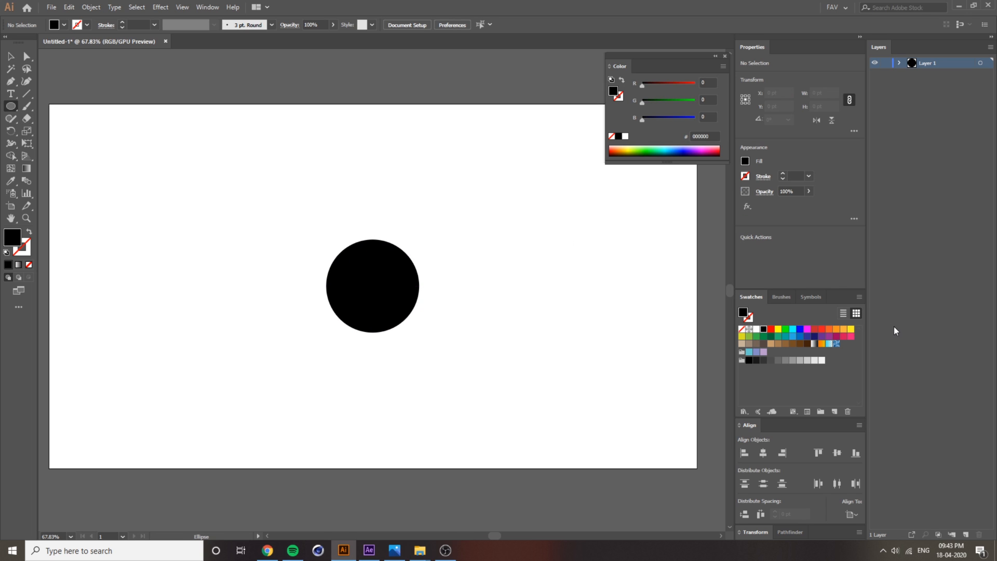
left_click(822, 331)
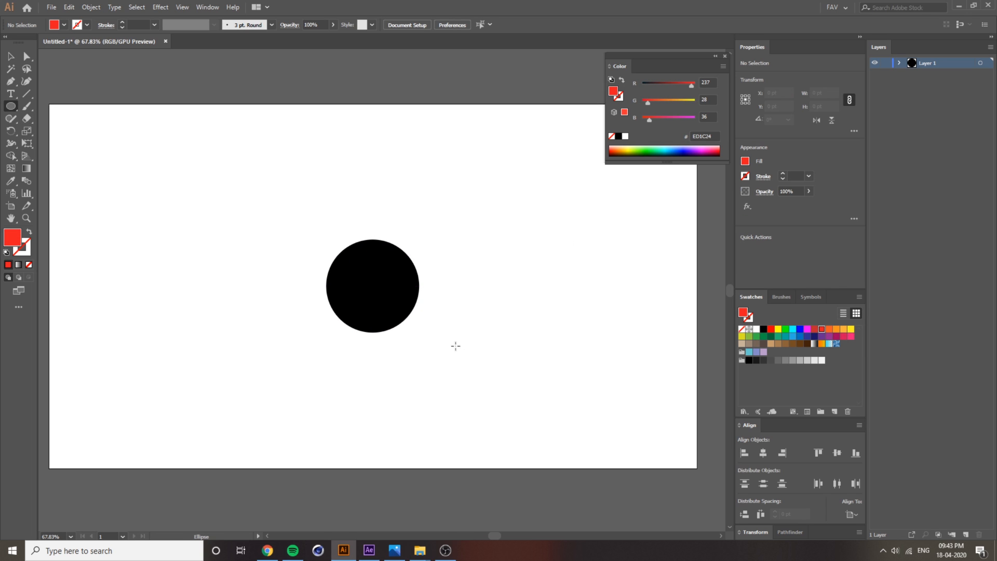
left_click_drag(299, 378, 465, 388)
key("v")
Scatter small red circles of varying sizes around the black circle, some filled and some only outlined.
key("shift+x")
left_click(261, 305)
scroll(466, 389, "up", 4)
left_click_drag(478, 400, 509, 411)
scroll(474, 387, "down", 4)
left_click(509, 412)
left_click_drag(321, 387, 584, 322)
mouse_move(585, 324)
left_mouse_down()
mouse_move(558, 347)
mouse_move(591, 335)
left_mouse_up()
scroll(583, 319, "up", 4)
scroll(587, 316, "down", 5)
left_click_drag(389, 369, 395, 363)
left_click_drag(406, 392, 438, 217)
left_click(514, 248)
left_click_drag(514, 370, 367, 204)
scroll(370, 206, "up", 3)
left_click_drag(369, 204, 365, 201)
scroll(375, 201, "down", 3)
left_click_drag(426, 183, 487, 182)
mouse_move(369, 200)
left_mouse_down()
mouse_move(413, 256)
mouse_move(575, 222)
mouse_move(636, 198)
mouse_move(587, 187)
mouse_move(628, 234)
mouse_move(615, 211)
mouse_move(590, 231)
mouse_move(612, 188)
left_mouse_up()
Scatter small tilted red squares and triangles around the black circle, some filled and some only outlined.
key("shift+x")
key("m")
scroll(401, 250, "up", 1)
key("v")
scroll(645, 198, "up", 3)
scroll(628, 234, "down", 3)
scroll(615, 212, "up", 3)
scroll(610, 211, "up", 2)
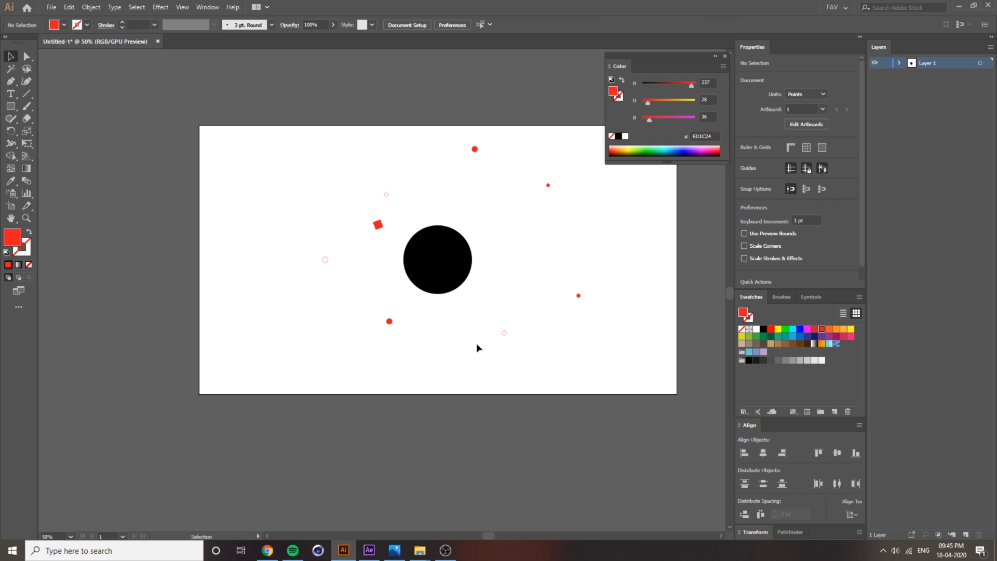
left_click_drag(476, 343, 545, 216)
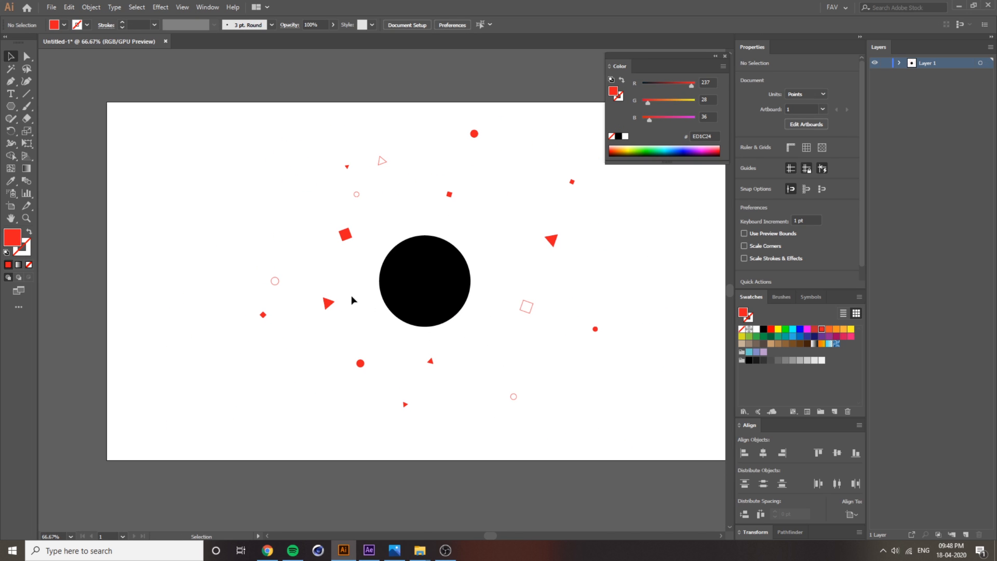
Draw a vertical line about 20 pt long to the upper right of the black circle with a 5 pt red stroke.
left_click(31, 98)
scroll(484, 252, "up", 2)
left_click_drag(515, 219, 516, 234)
key("v")
left_click(8, 265)
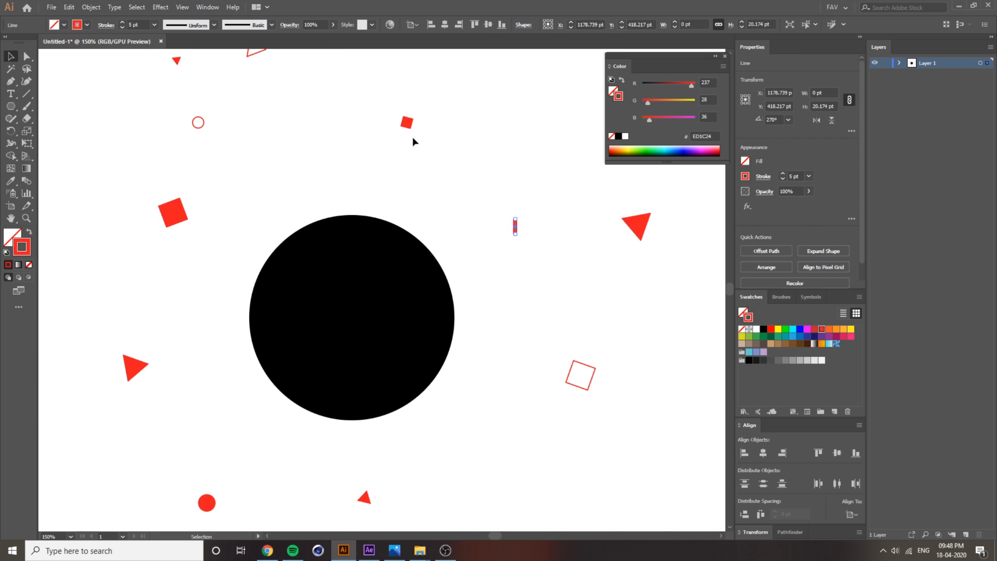
Cross the short red line with a perpendicular copy to form a plus sign and group the two lines.
scroll(481, 222, "up", 3)
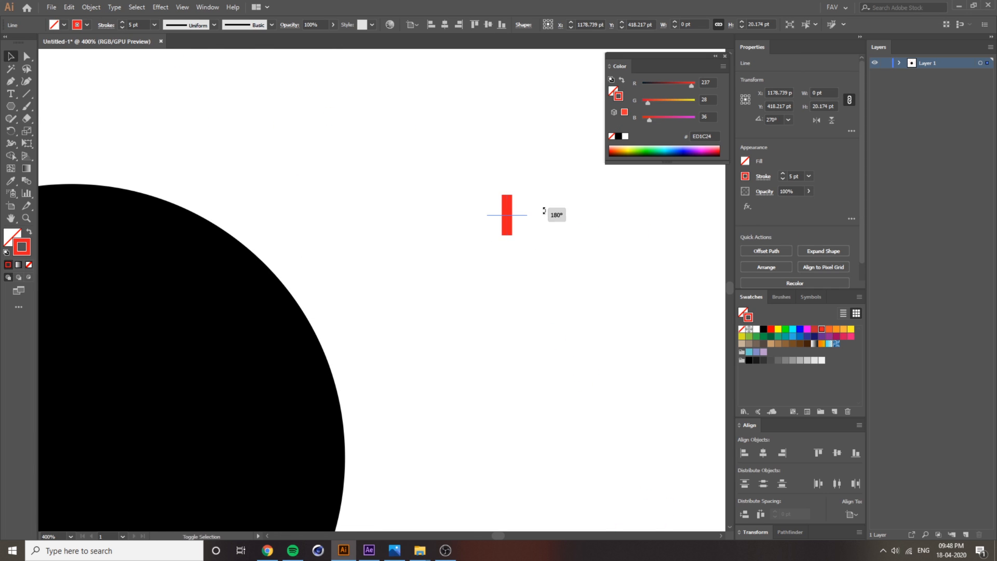
left_click(549, 188)
left_click_drag(544, 211, 492, 236)
key("ctrl+g")
left_click(533, 252)
scroll(533, 251, "down", 5)
scroll(533, 251, "up", 2)
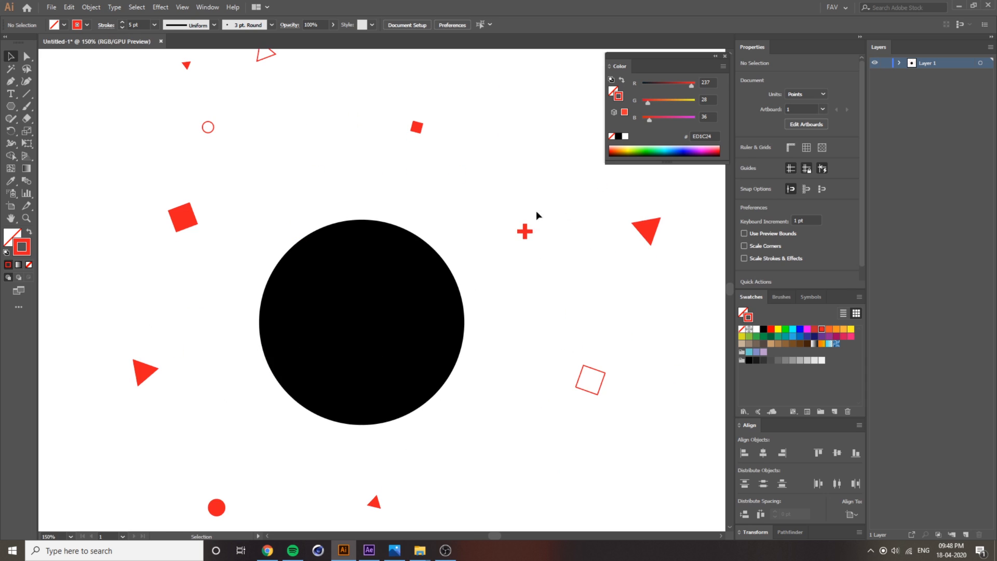
left_click(524, 231)
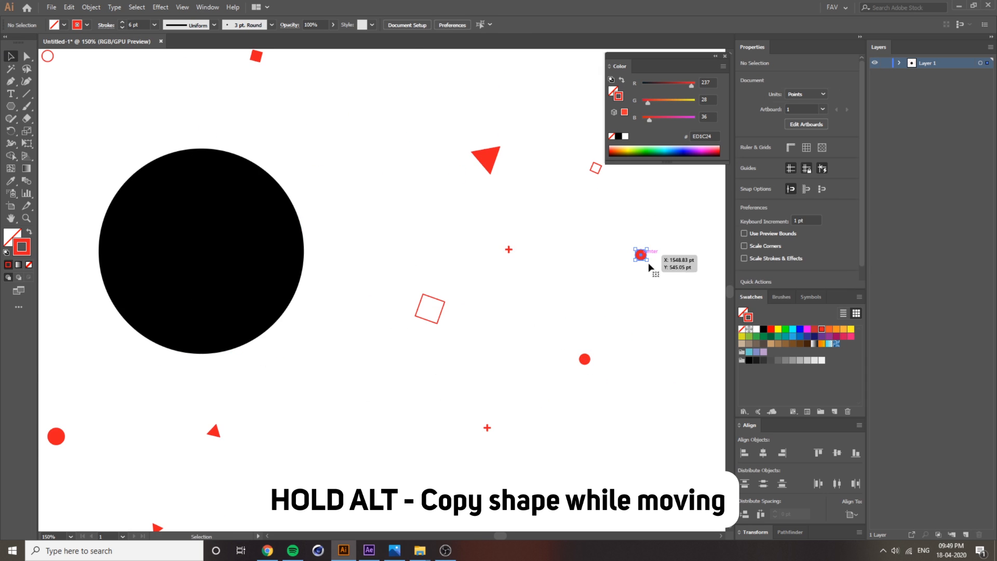
Duplicate the small red circle straight below the original and scale the pair down to circles about 10 pt wide.
scroll(643, 256, "up", 2)
left_click_drag(575, 229, 578, 342)
left_click_drag(642, 205, 525, 372)
left_click_drag(589, 354, 586, 351)
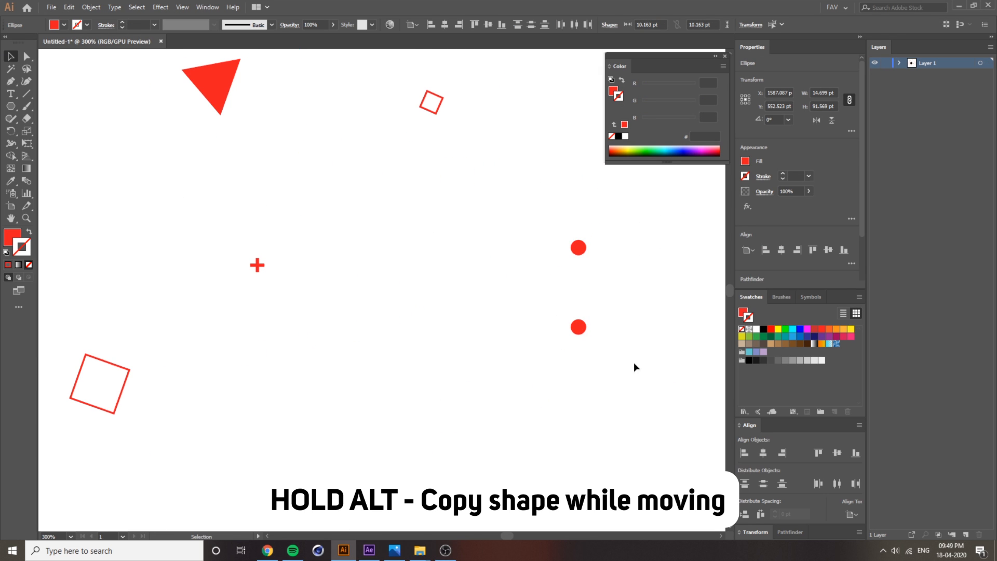
left_click(635, 367)
Connect the centres of the two small circles with a red line using a 3 pt stroke.
key("backslash")
left_click_drag(579, 247, 579, 326)
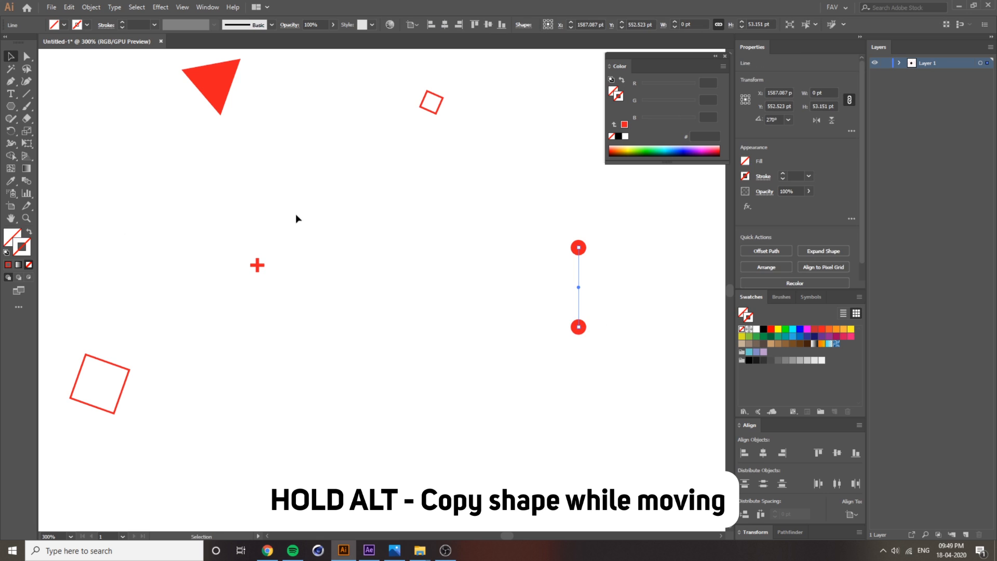
left_click(8, 265)
left_click(122, 23)
left_click(122, 22)
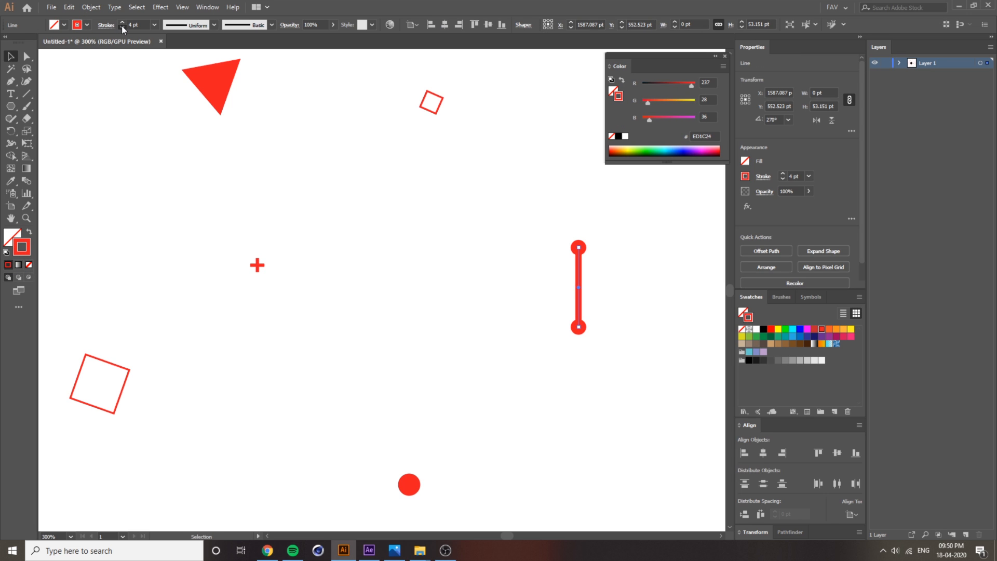
left_click(661, 272)
Select the barbell shape and place tilted copies of it around the black circle.
scroll(661, 272, "down", 5)
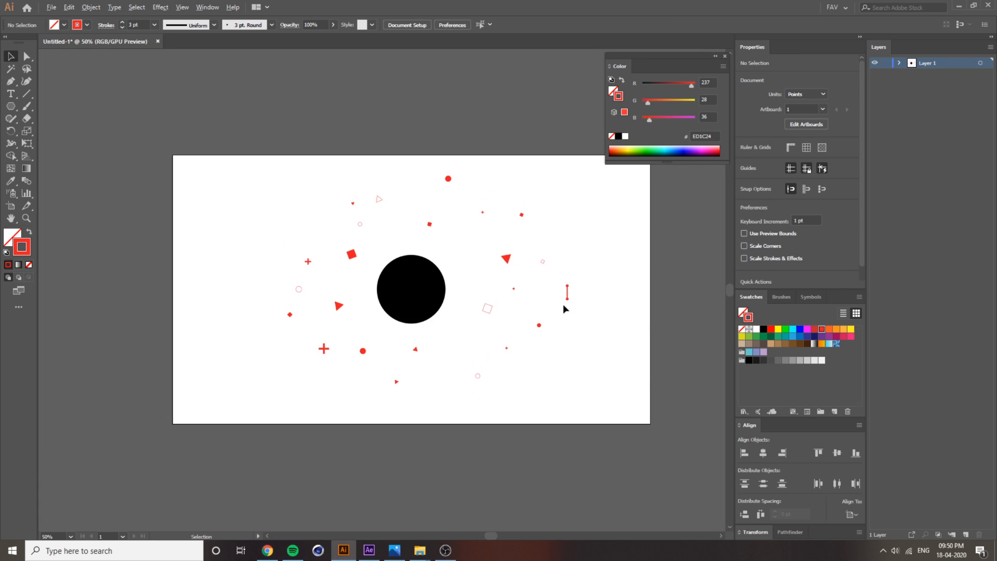
scroll(566, 308, "up", 3)
left_click(583, 278)
left_click_drag(619, 256, 568, 314)
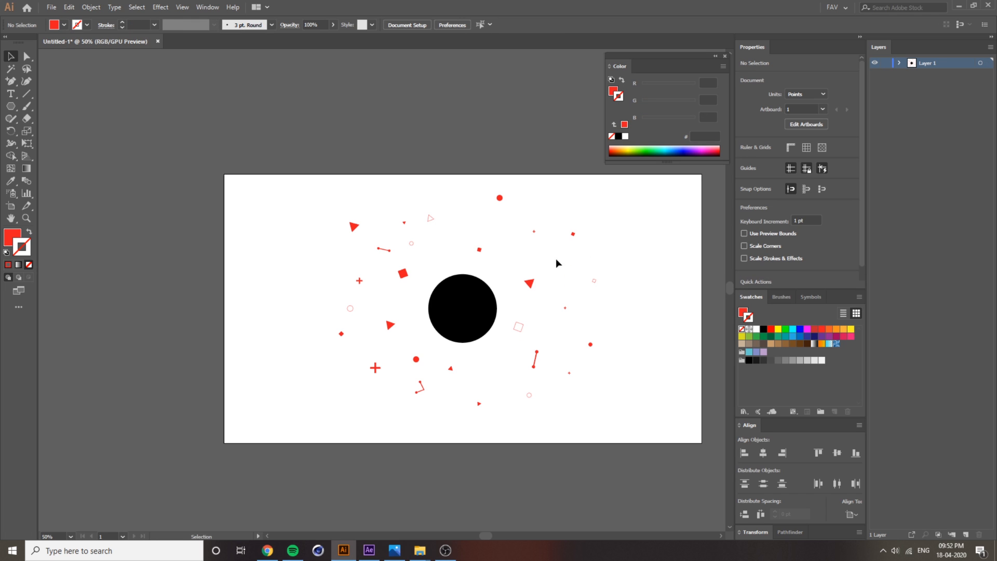
Draw a vertical line about 139 pt long near the artboard's upper right corner with an 8 pt red stroke.
key("backslash")
scroll(597, 265, "right", 2)
mouse_move(475, 238)
left_mouse_down()
mouse_move(559, 237)
mouse_move(553, 278)
mouse_move(553, 253)
left_mouse_up()
key("v")
left_click(7, 265)
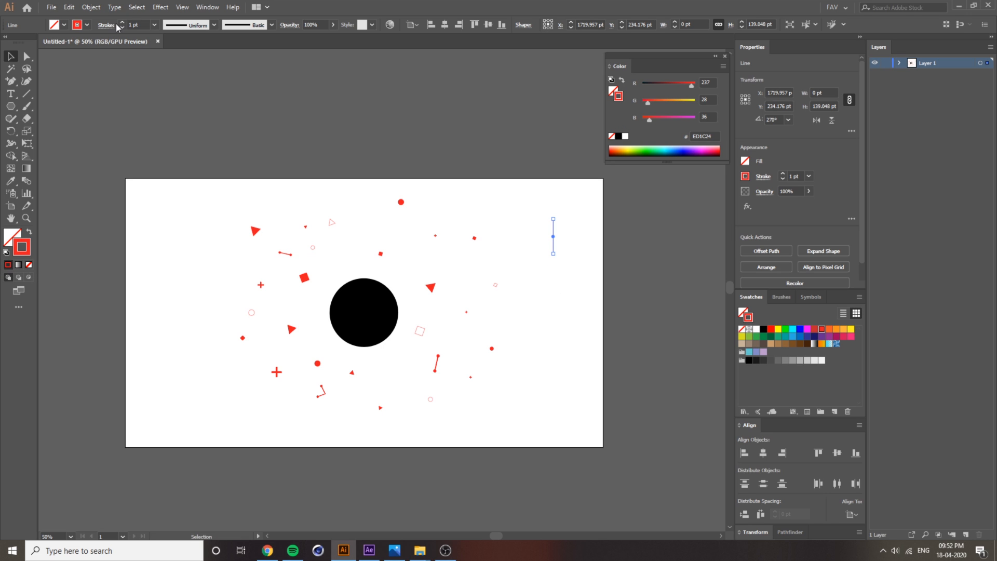
left_click(542, 293)
scroll(566, 271, "up", 2)
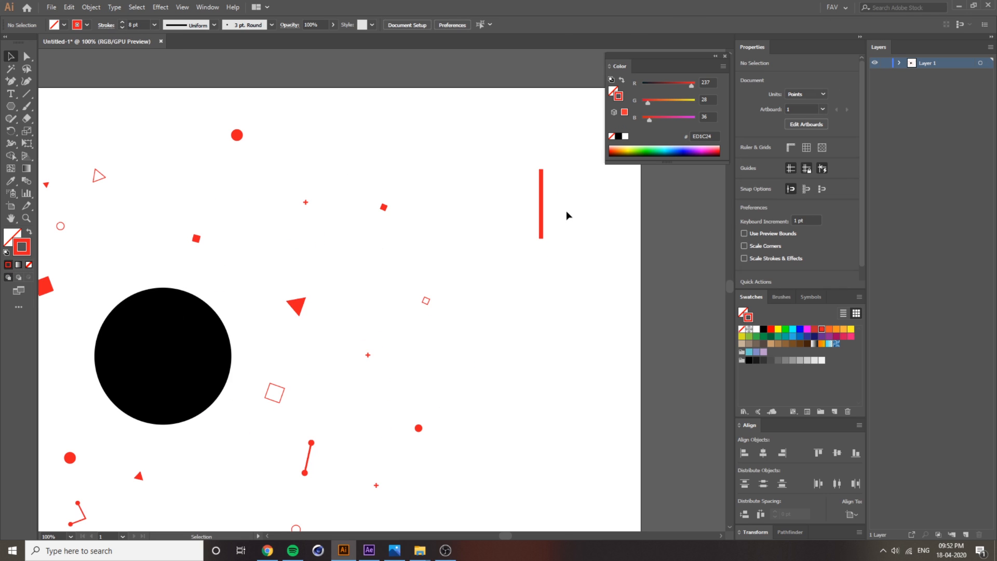
Add a Zig Zag effect with smooth points to the 8 pt vertical line, with the preview turned on.
scroll(559, 251, "up", 2)
left_click_drag(583, 246, 453, 184)
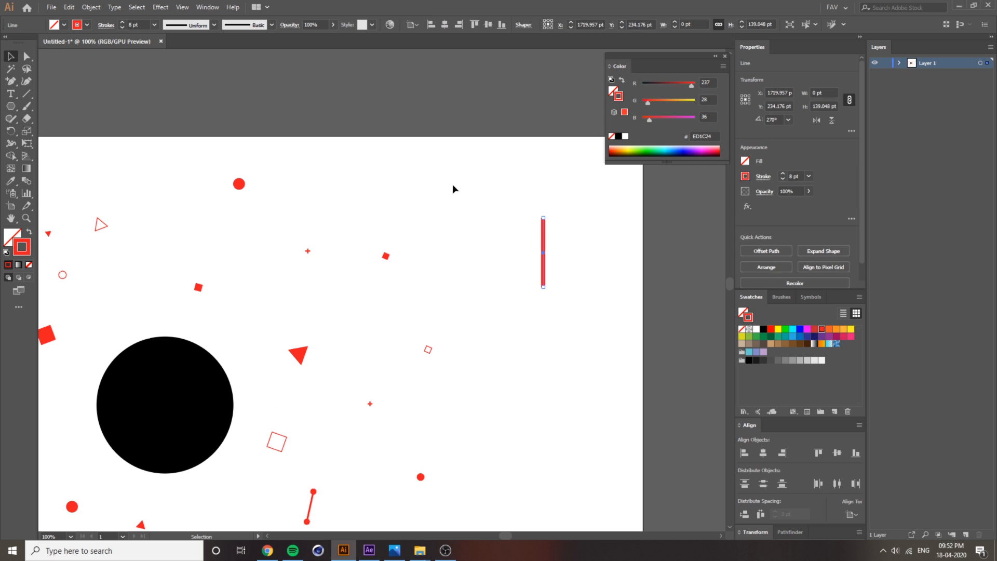
left_click(161, 6)
mouse_move(208, 92)
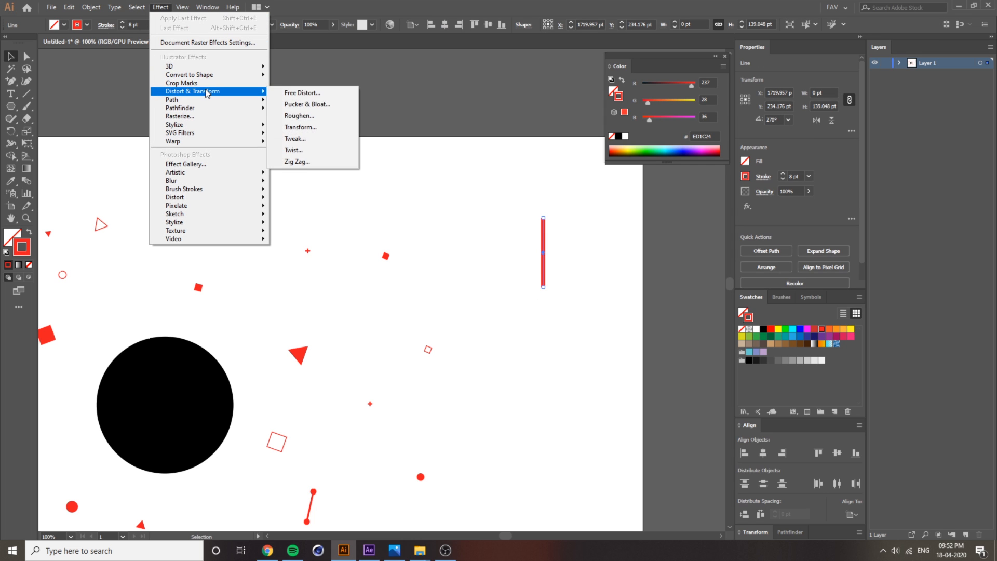
left_click(305, 162)
left_click_drag(67, 9, 301, 98)
left_click(220, 234)
left_click(301, 200)
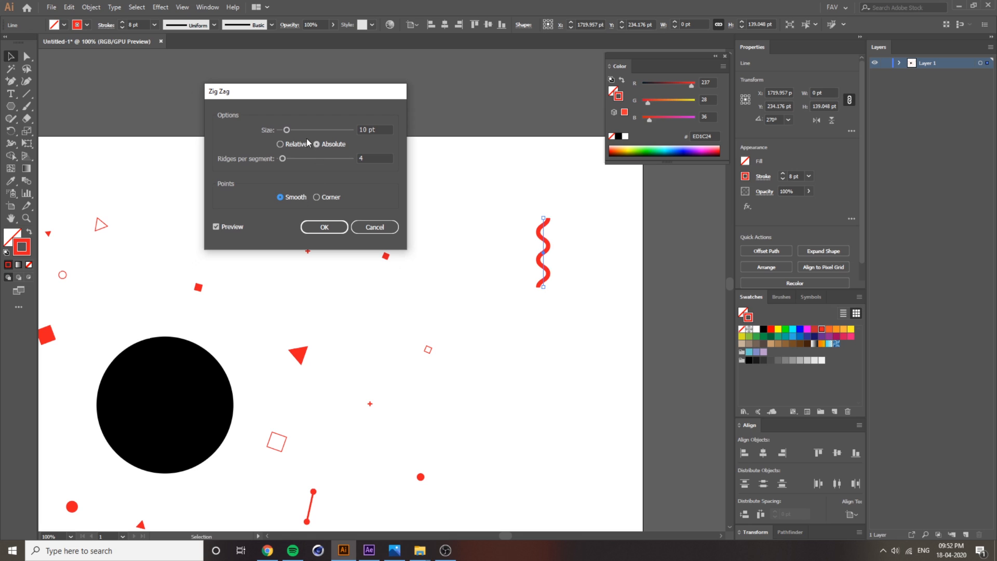
Set the Zig Zag to 6 ridges per segment and a size of about 4 pt, and apply it.
left_click(378, 156)
key("Up")
key("Up")
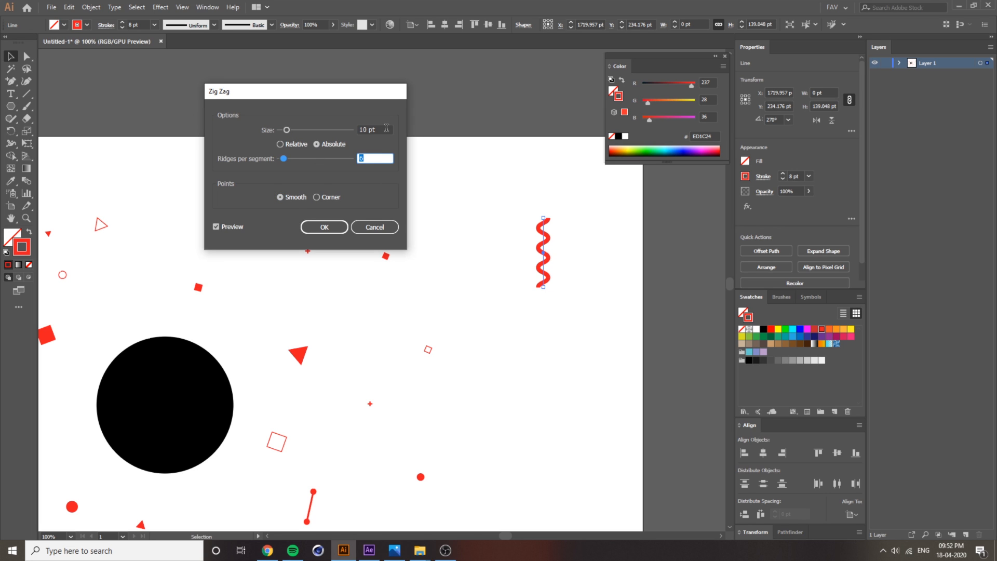
left_click(386, 129)
key("Down")
key("Down")
key("Down")
key("Down")
key("Down")
key("Down")
left_click(325, 227)
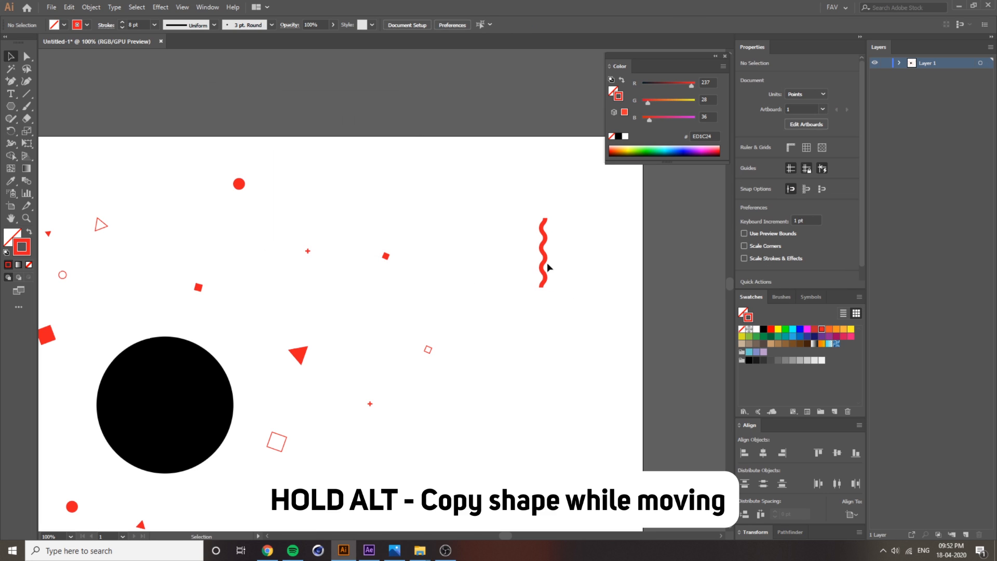
Duplicate the wavy line horizontally, placing the copy just to the right of the original.
mouse_move(547, 262)
left_mouse_down()
mouse_move(556, 251)
mouse_move(577, 256)
mouse_move(572, 279)
left_mouse_up()
key("alt+shift")
mouse_move(573, 218)
left_mouse_down()
mouse_move(518, 301)
mouse_move(527, 305)
left_mouse_up()
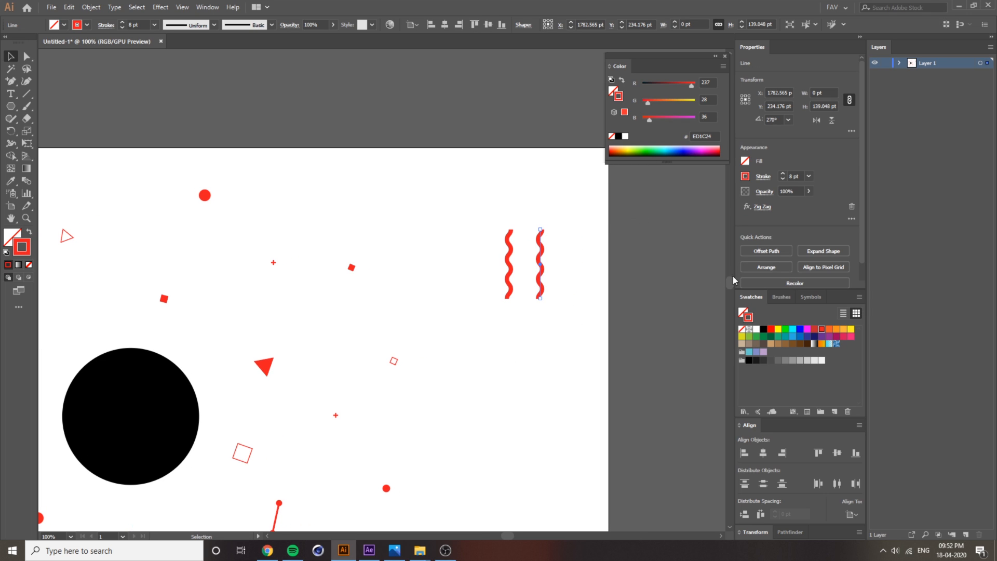
scroll(862, 234, "down", 1)
scroll(865, 245, "up", 1)
Display the Appearance panel for the copied wavy line and place it floating beside the artwork.
left_click(208, 7)
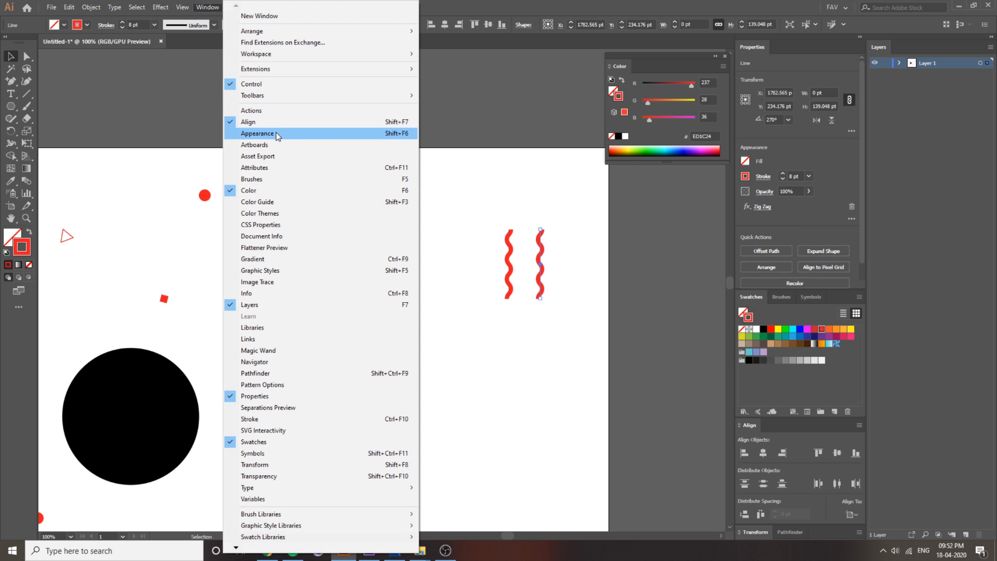
left_click(259, 134)
left_click_drag(936, 291, 325, 102)
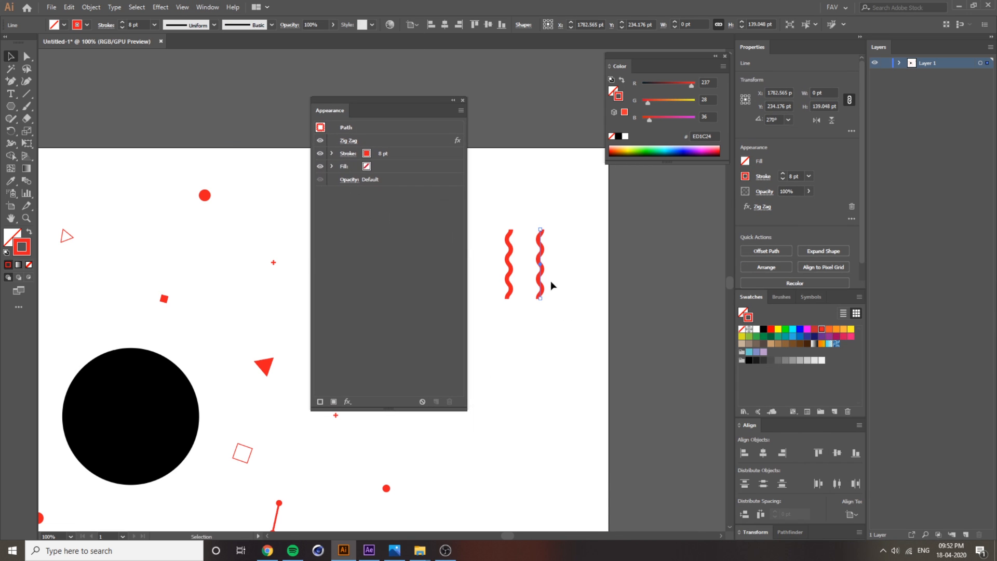
Edit the copied wavy line's Zig Zag effect to a size of 3 pt and 9 ridges per segment with the preview on.
left_click(349, 140)
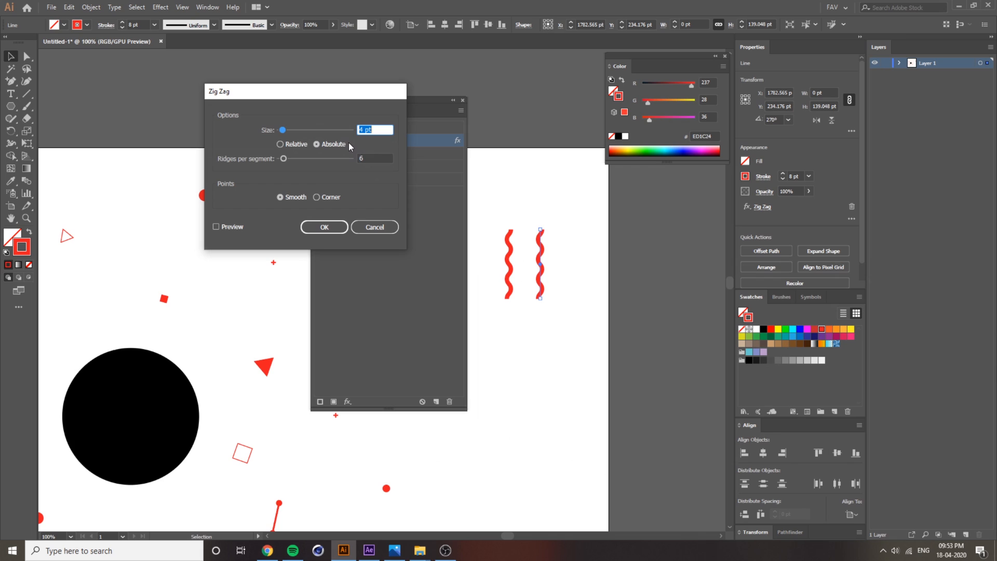
left_click(216, 227)
key("Up")
key("Up")
key("Tab")
key("Up")
key("Up")
key("Up")
key("Up")
key("Up")
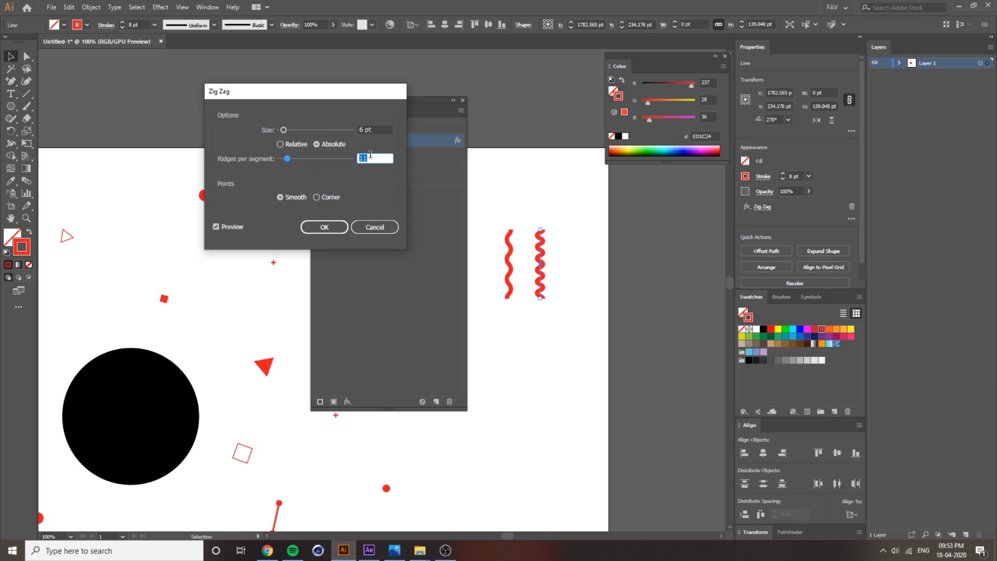
key("Down")
key("Down")
key("shift+Tab")
key("Down")
key("Down")
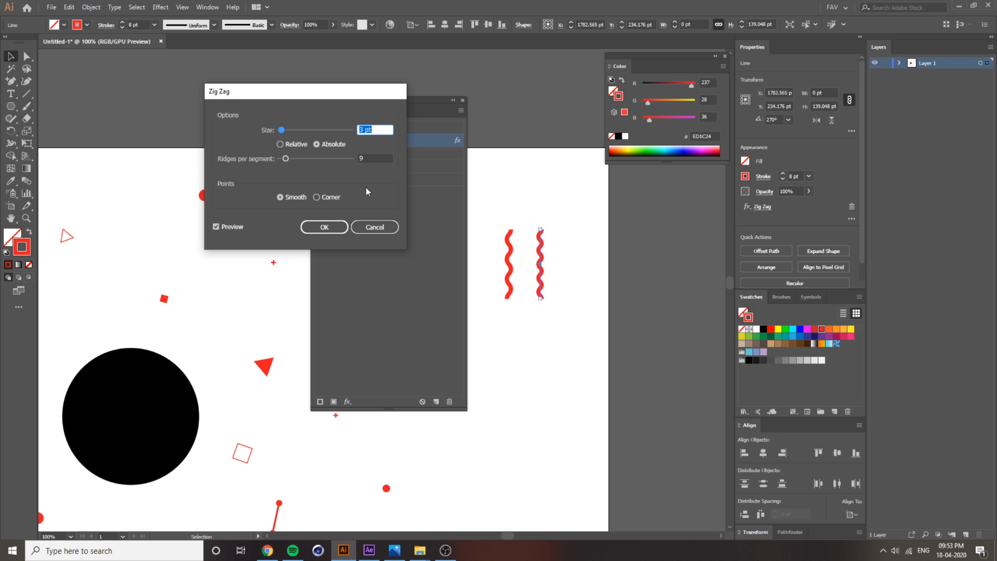
left_click(335, 226)
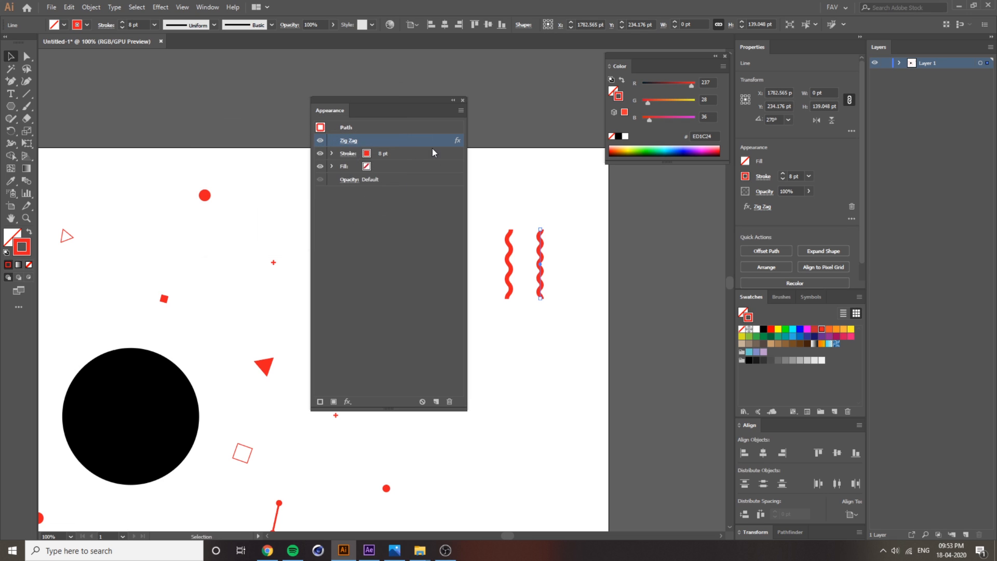
Reduce the copied wavy line's stroke to 6 pt and shift the floating Appearance panel away from the wavy lines.
left_click(122, 28)
left_click(123, 29)
left_click_drag(393, 99, 363, 93)
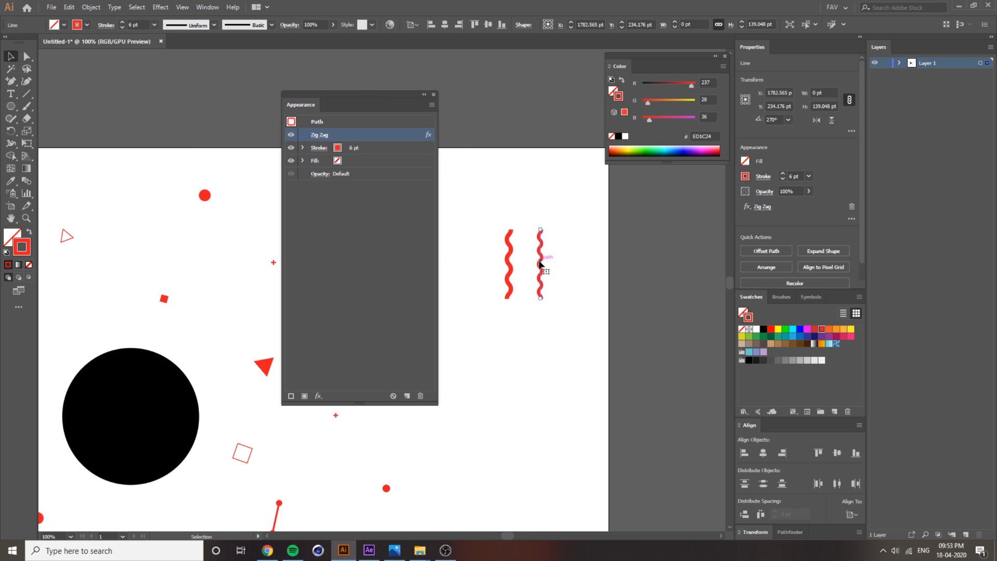
Duplicate the first wavy line to its left, set the copy's Zig Zag size to 7 pt and increase its ridges per segment by one.
mouse_move(509, 261)
left_mouse_down()
mouse_move(459, 260)
mouse_move(572, 252)
mouse_move(482, 249)
left_mouse_up()
left_click(320, 135)
left_click(237, 231)
double_click(383, 131)
type("7")
left_click(368, 156)
key("Up")
left_click(342, 227)
Lower the wavy line's stroke weight one increment and readjust its Zig Zag effect with a smaller size and one ridge fewer per segment.
left_click(123, 28)
left_click(320, 135)
left_click(231, 228)
key("Up")
key("Up")
key("Up")
left_click(372, 158)
key("Down")
left_click(382, 129)
key("Down")
key("Down")
key("Down")
key("Down")
key("Down")
left_click(325, 227)
Rearrange the row of wavy lines near the artboard's upper right corner and close the Appearance panel.
left_click(514, 173)
left_click(483, 254)
mouse_move(540, 230)
left_mouse_down()
mouse_move(540, 259)
mouse_move(540, 237)
left_mouse_up()
left_click_drag(572, 229, 571, 248)
left_click(509, 230)
left_click_drag(460, 229, 509, 228)
left_click(433, 94)
Move one wavy line below the black circle and another to its lower left, rotating each to a slant.
scroll(532, 216, "down", 1)
left_click_drag(602, 201, 460, 179)
key("v")
left_click_drag(635, 220, 443, 409)
left_click_drag(429, 385, 429, 398)
left_click_drag(655, 208, 308, 352)
left_click_drag(313, 377, 302, 357)
Move one wavy line above the black circle and another to its right, rotating the latter to nearly horizontal.
left_click_drag(676, 211, 369, 165)
left_click_drag(617, 210, 484, 319)
left_click_drag(487, 342, 519, 319)
left_click_drag(484, 319, 482, 316)
left_click(641, 311)
scroll(640, 310, "down", 1)
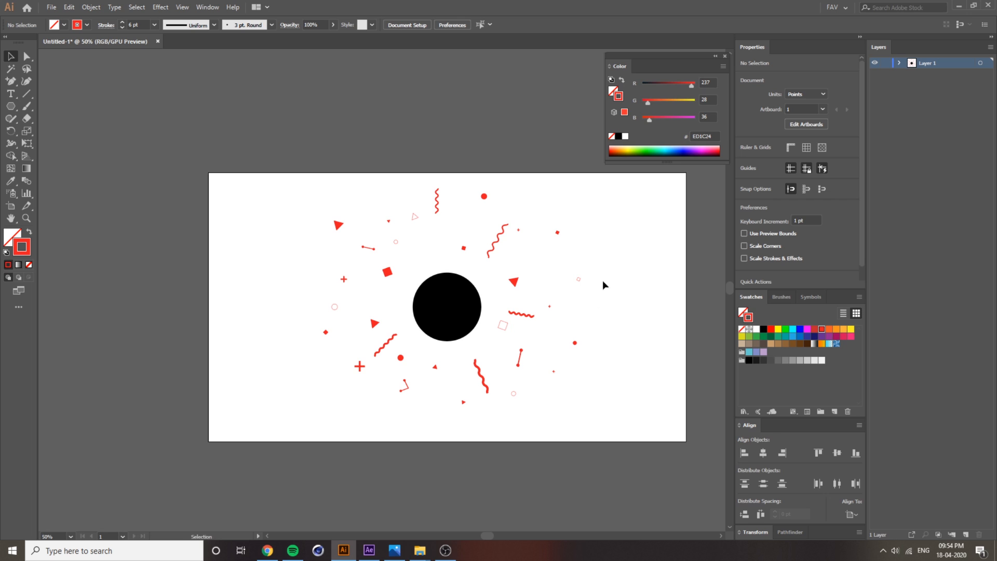
Unlock all locked objects and delete the black circle from the artboard's centre.
left_click_drag(603, 281, 581, 289)
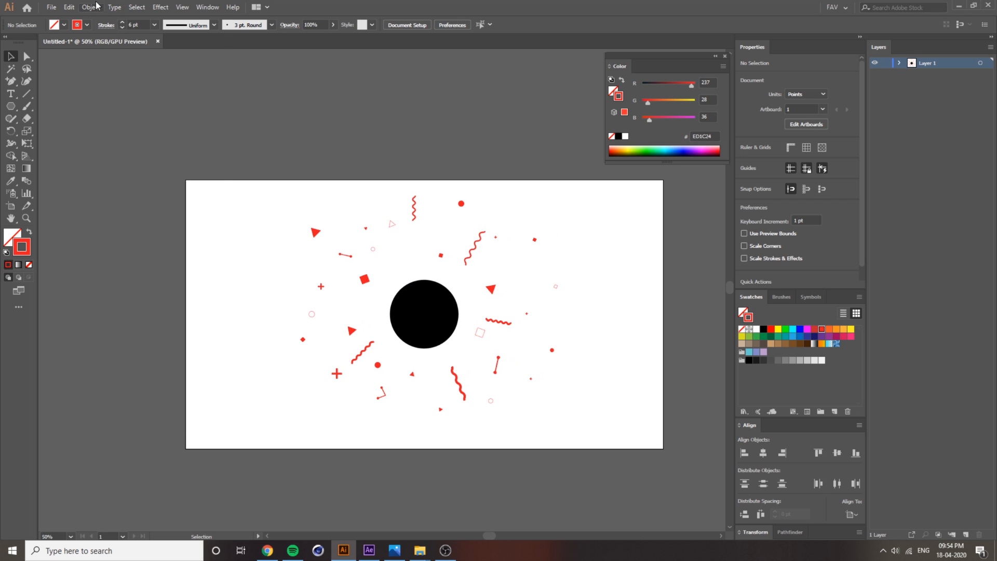
left_click(91, 7)
left_click(122, 94)
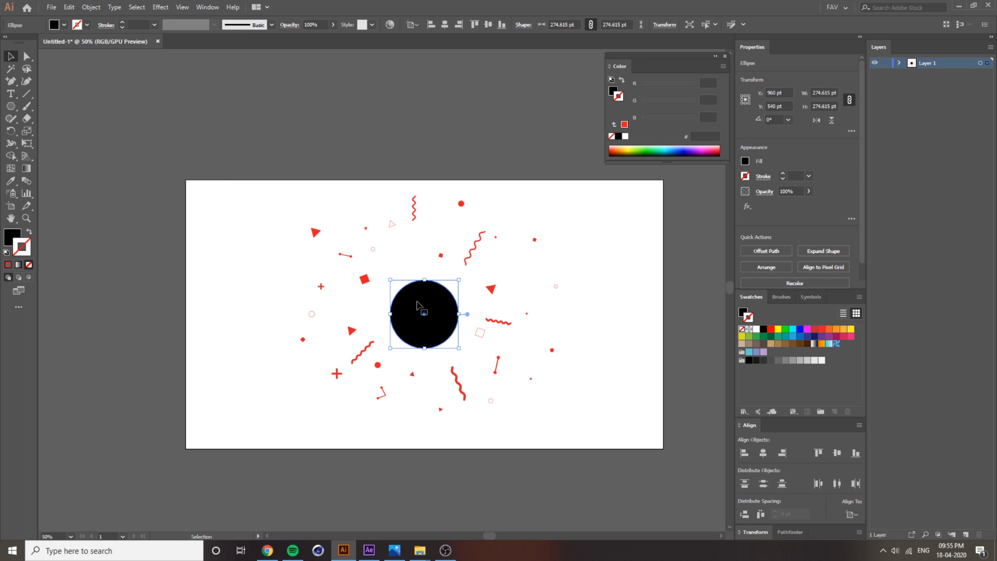
key("Delete")
Select all the red shapes and release Layer 1's artwork to separate layers using the Sequence option.
left_click_drag(234, 181, 635, 450)
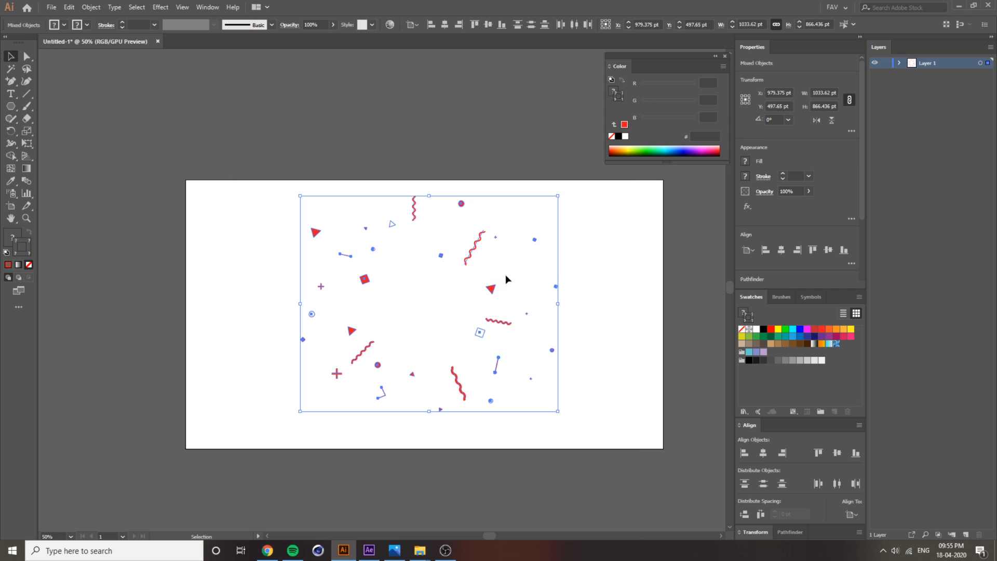
left_click(987, 48)
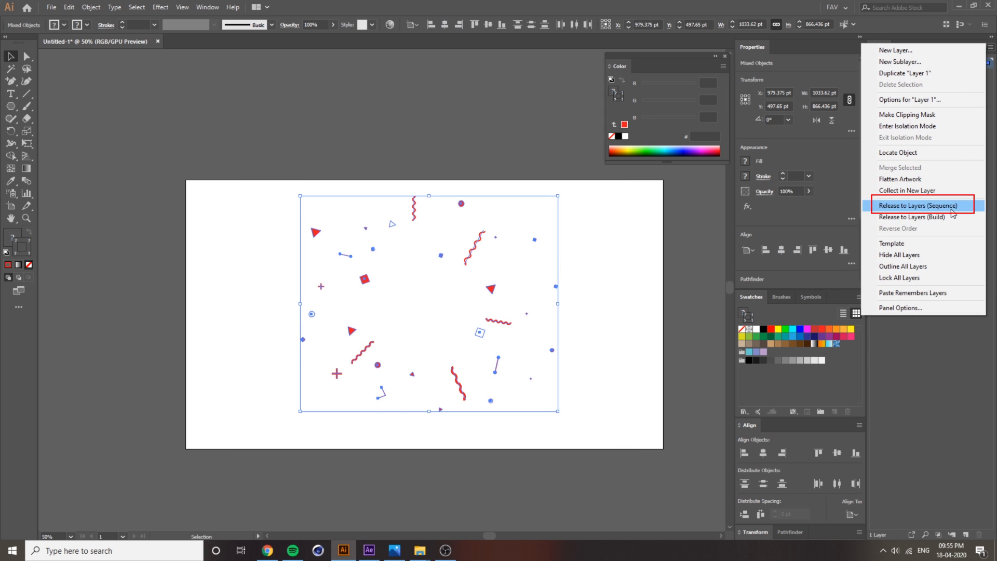
left_click(914, 205)
Move Layer 2 through Layer 33 out of Layer 1 to the top level, and delete the emptied Layer 1.
left_click(941, 75)
left_click(947, 414, "shift")
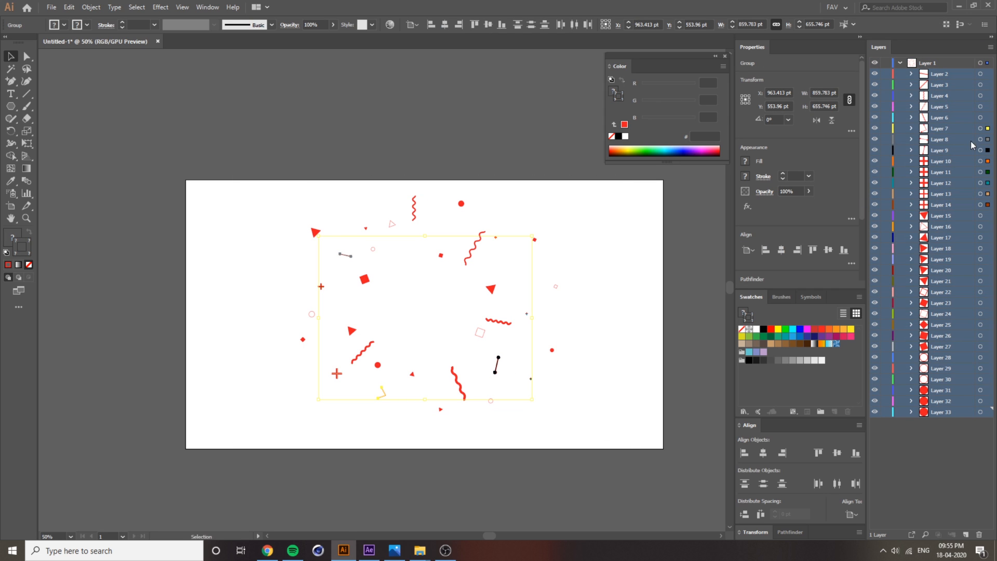
left_click_drag(942, 78, 932, 60)
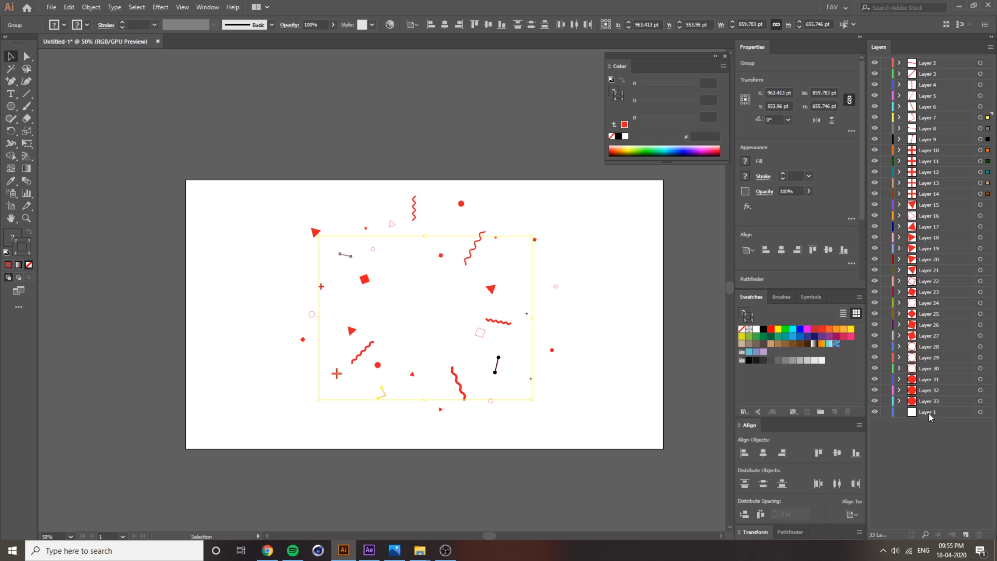
left_click(979, 535)
left_click(595, 448)
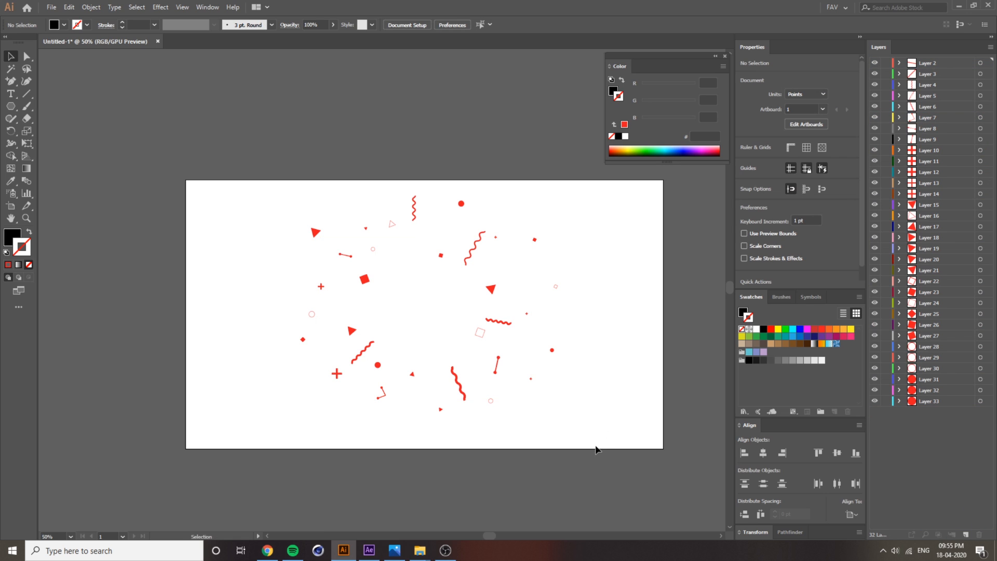
left_click_drag(595, 450, 589, 447)
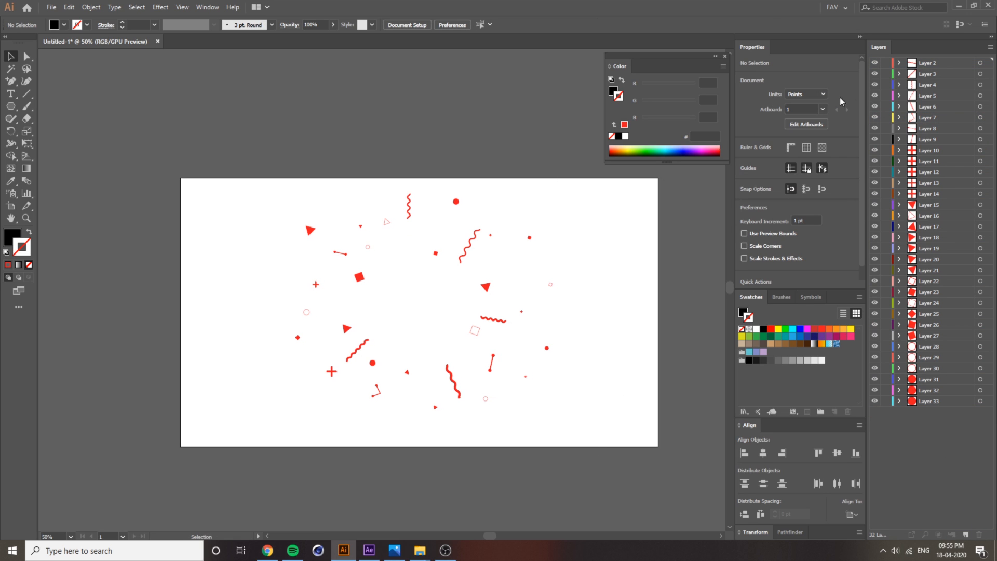
Save the document in Adobe Illustrator format as PARTICLES in the LOGO folder.
left_click(52, 7)
left_click(76, 89)
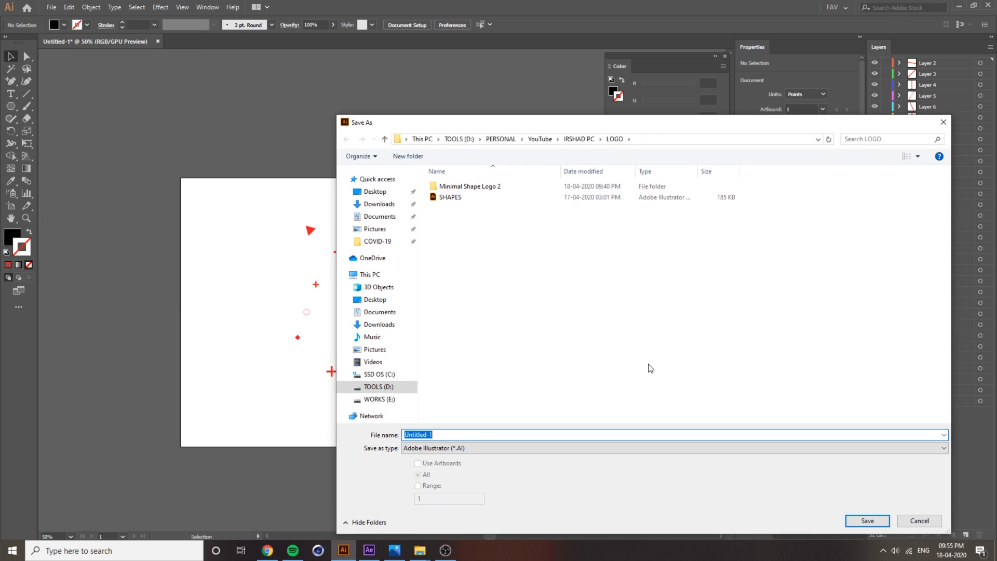
type("PARTICLES")
key("Return")
left_click(163, 325)
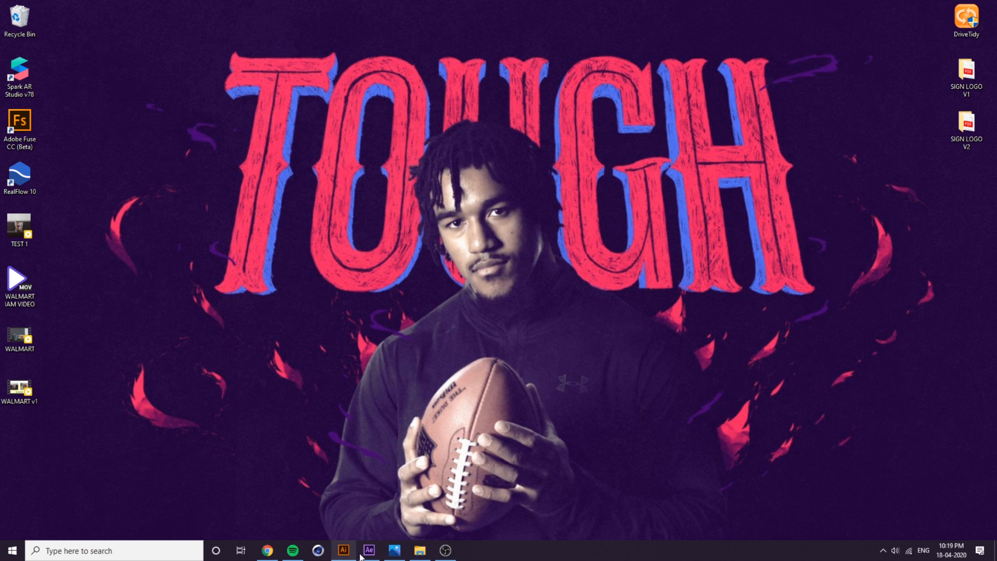
Switch to After Effects and create a 1920 x 1080 composition named LOGO REVEAL at 30 fps with a 7-second duration.
left_click(369, 551)
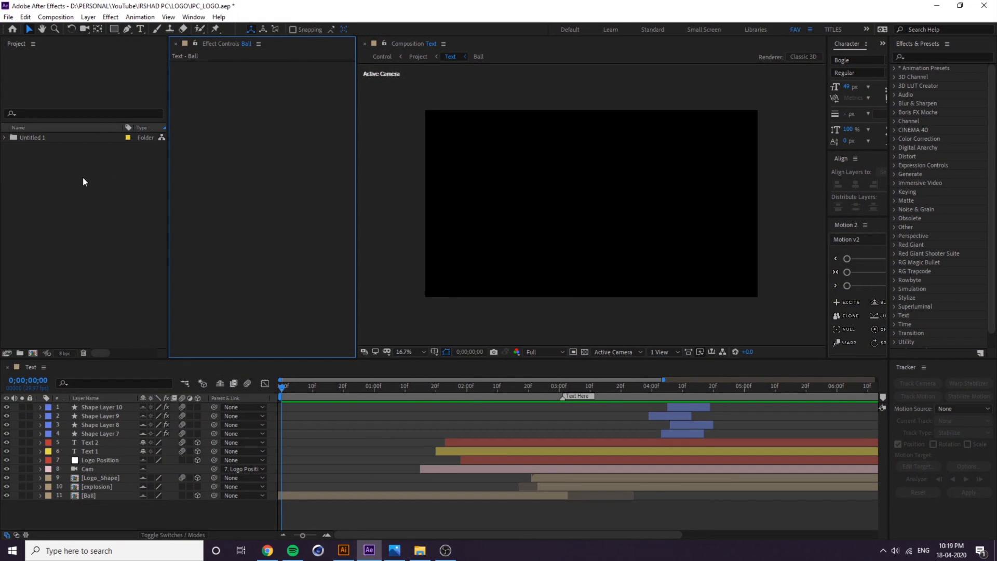
left_click(85, 181)
left_click(56, 17)
left_click(80, 29)
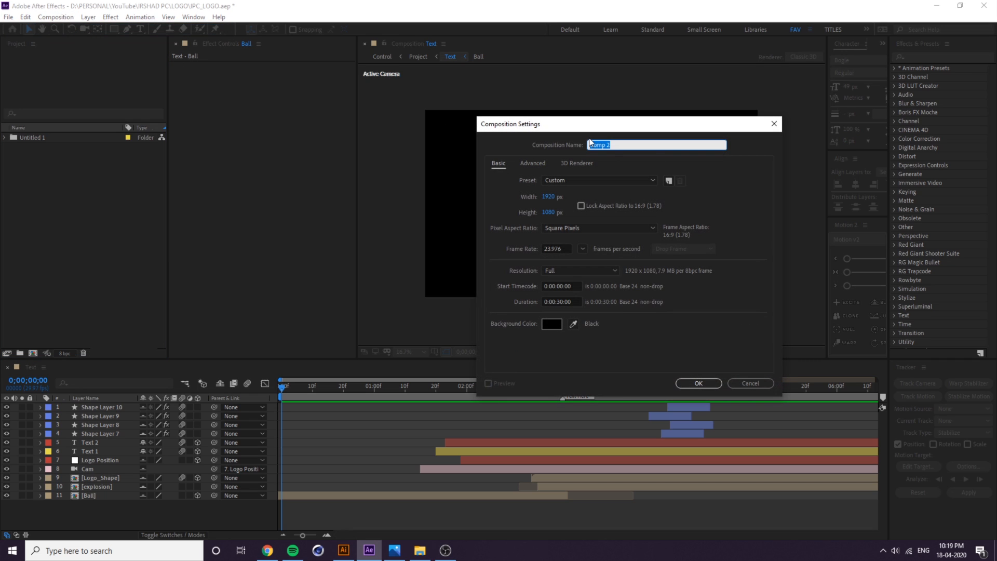
type("LOGO REVEAL")
left_click(582, 249)
left_click(593, 339)
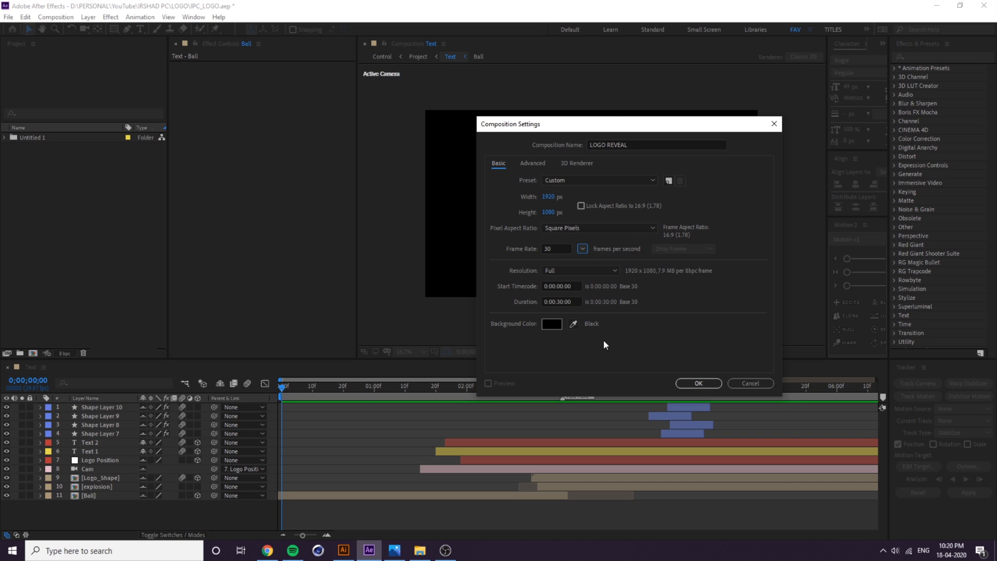
left_click(560, 301)
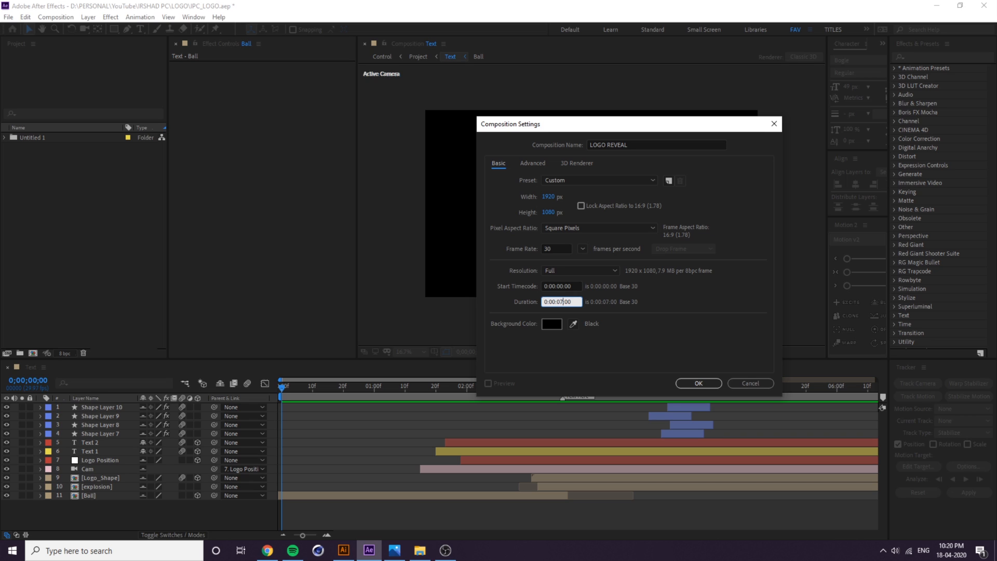
key("Return")
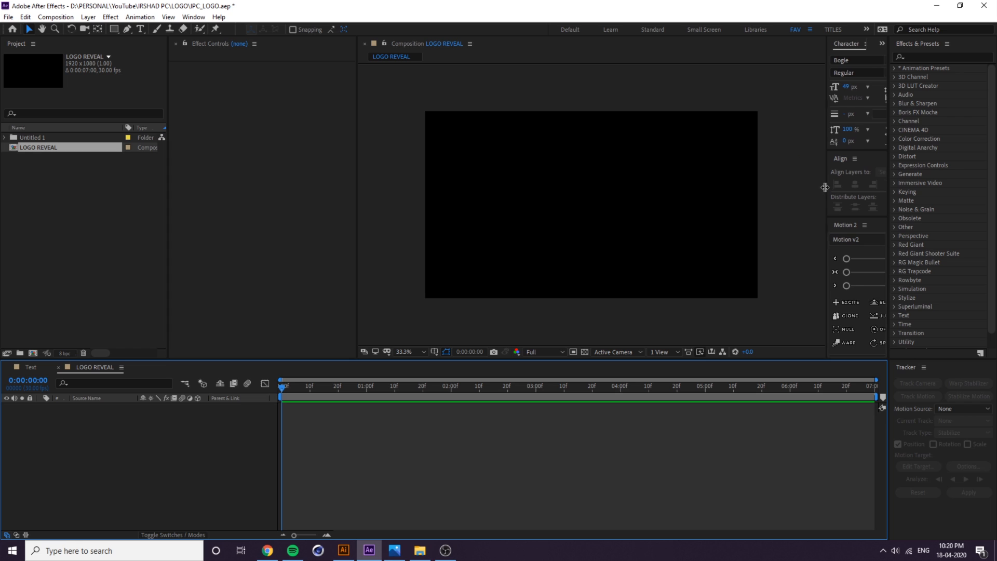
Widen the panel column holding the Character, Align and Motion 2 panels.
left_click_drag(826, 188, 773, 202)
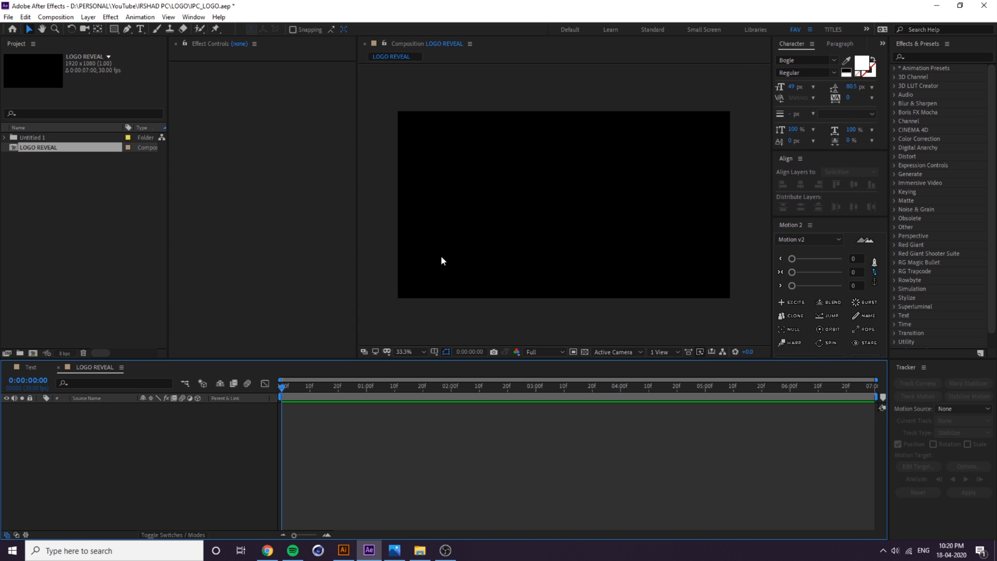
left_click(43, 235)
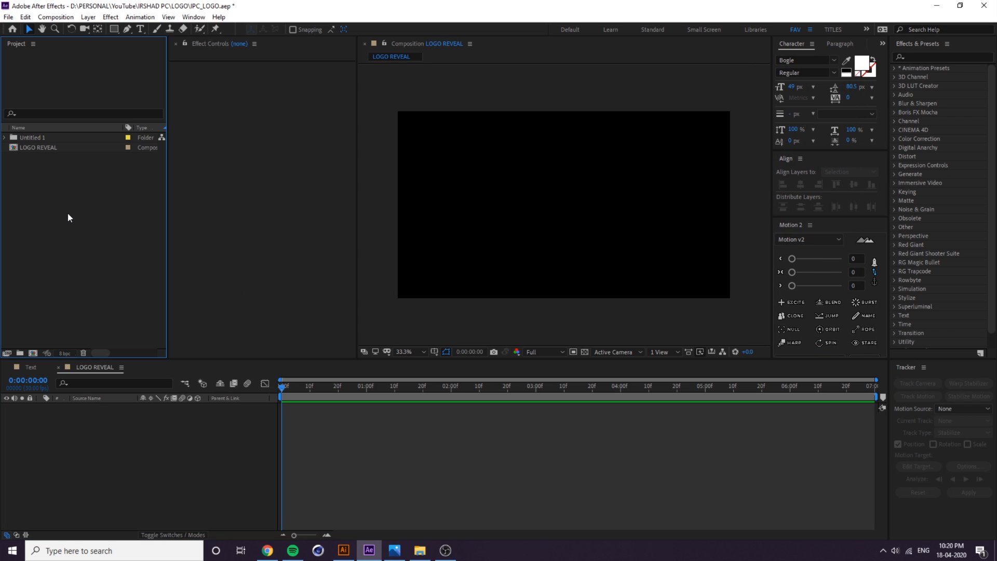
key("alt+Tab")
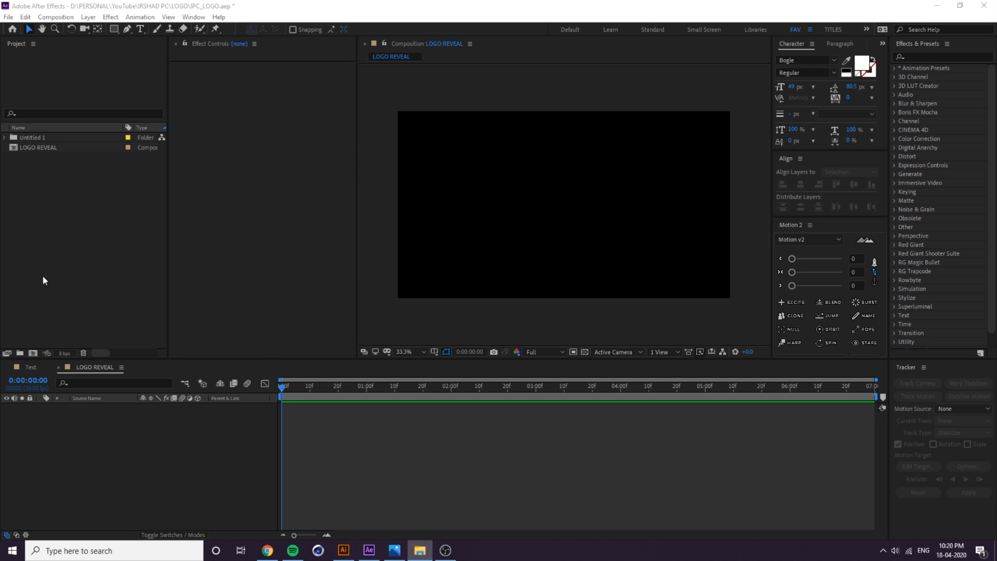
Import the PARTICLES Illustrator file as Composition - Retain Layer Sizes.
double_click(90, 227)
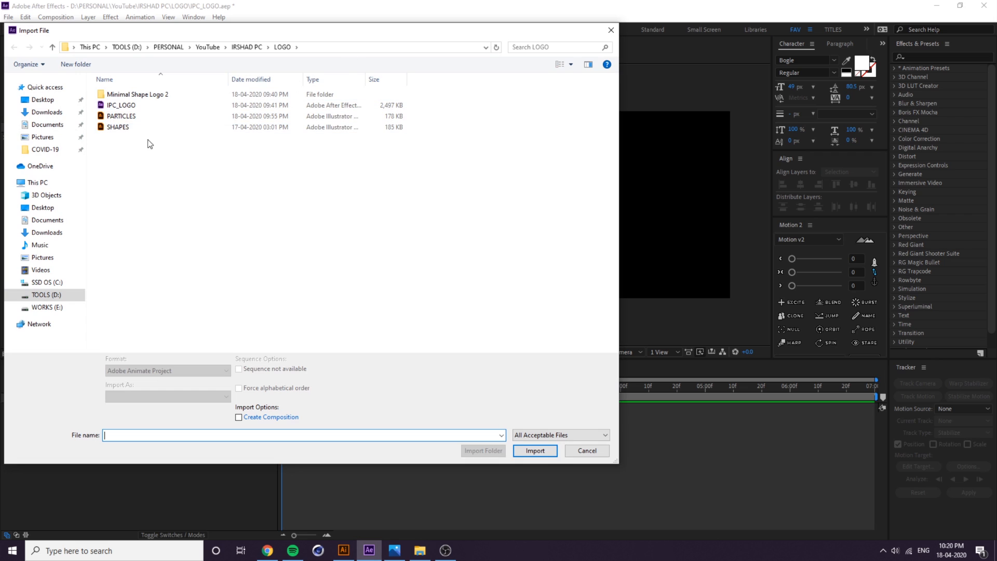
left_click(128, 118)
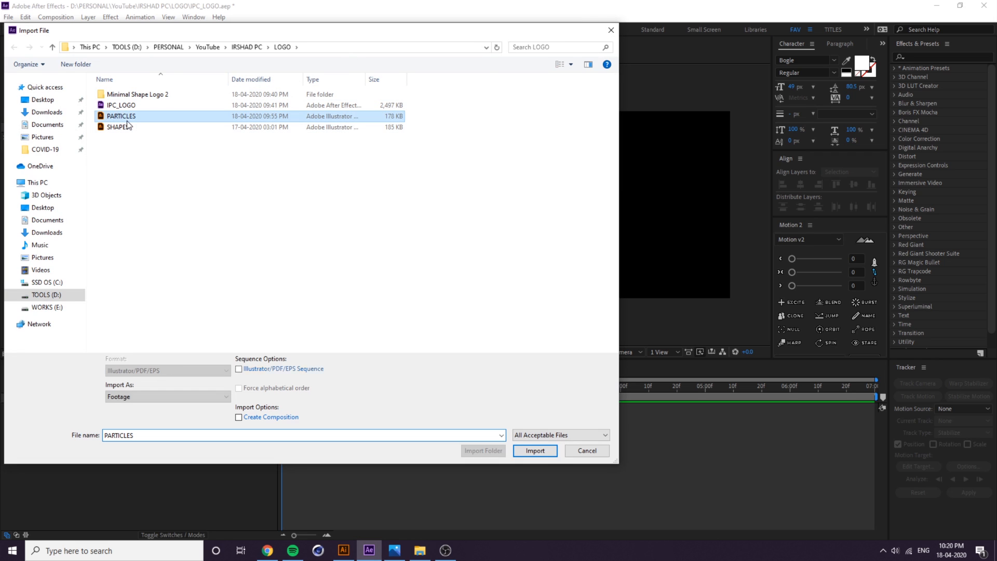
left_click(142, 397)
left_click(187, 419)
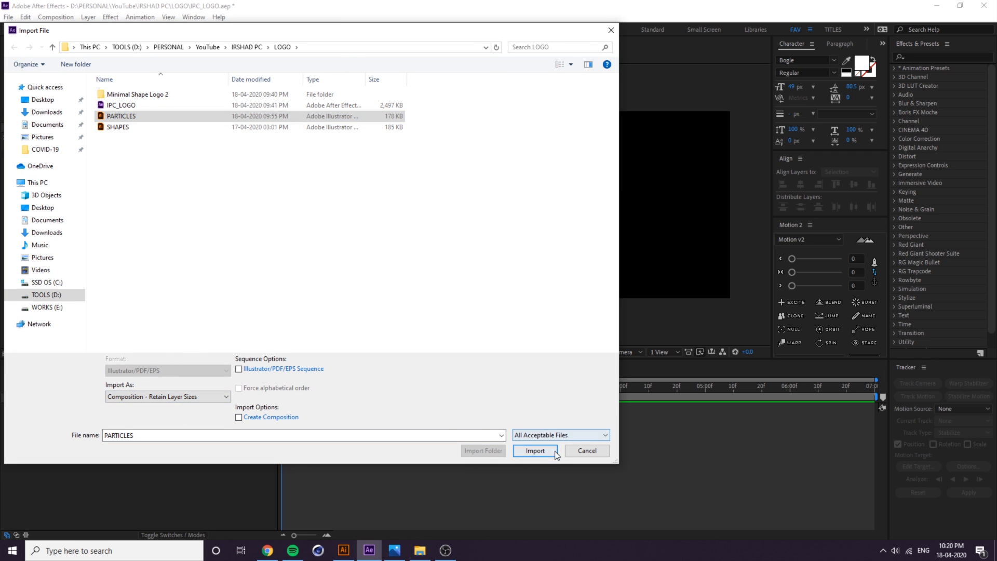
left_click(534, 450)
left_click(39, 197)
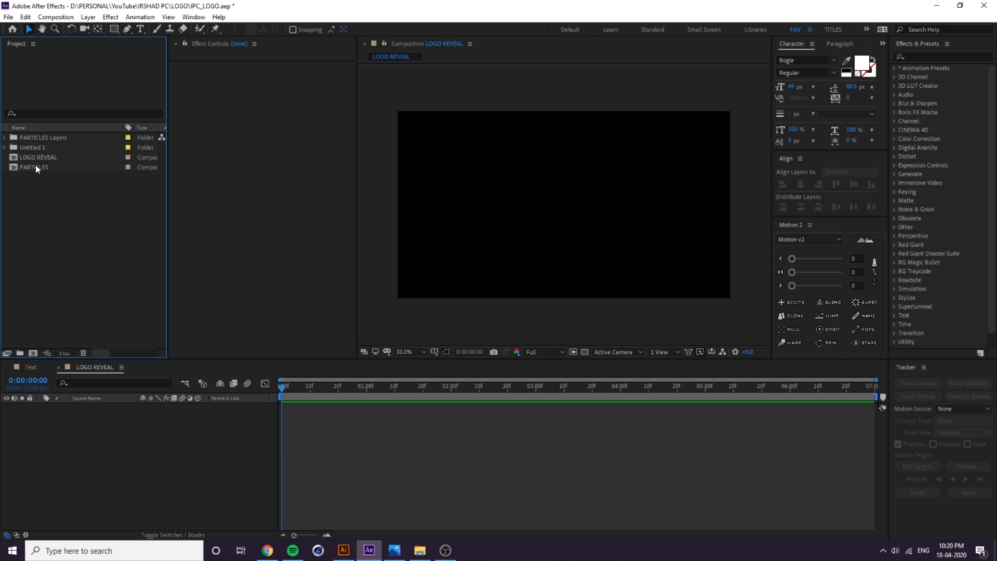
Open the imported PARTICLES composition and briefly select all its shape layers in the viewer.
left_click(45, 170)
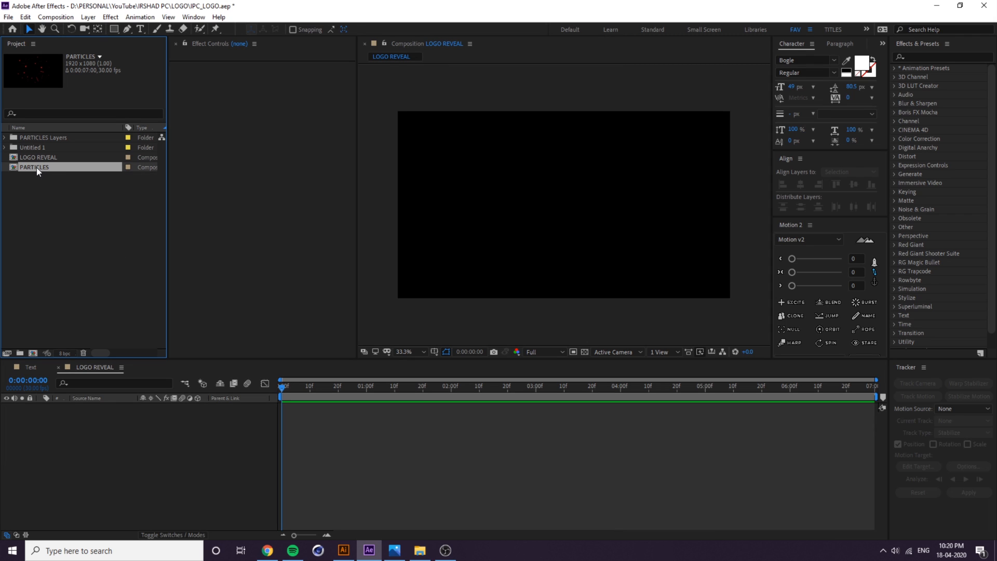
double_click(37, 167)
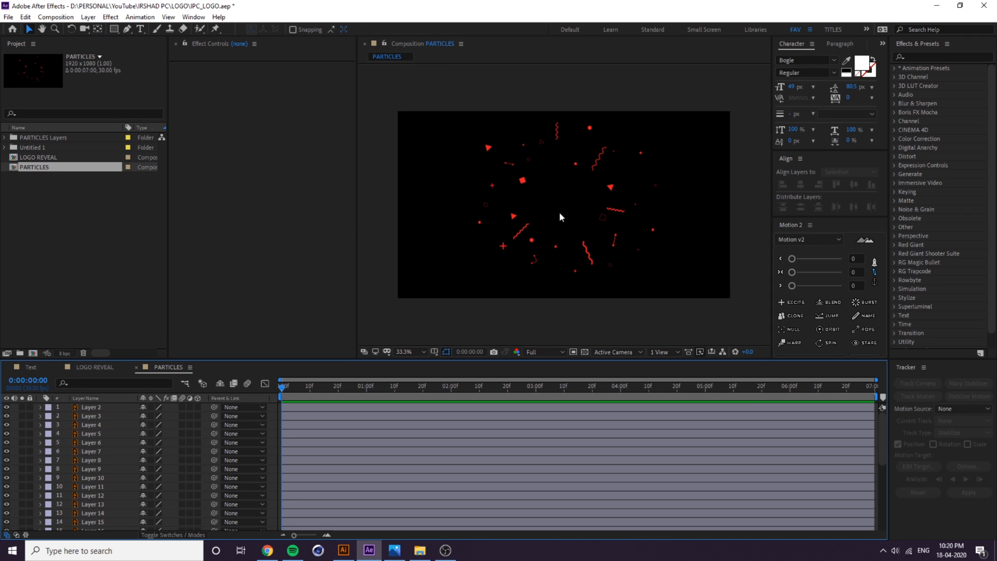
left_click_drag(696, 111, 422, 282)
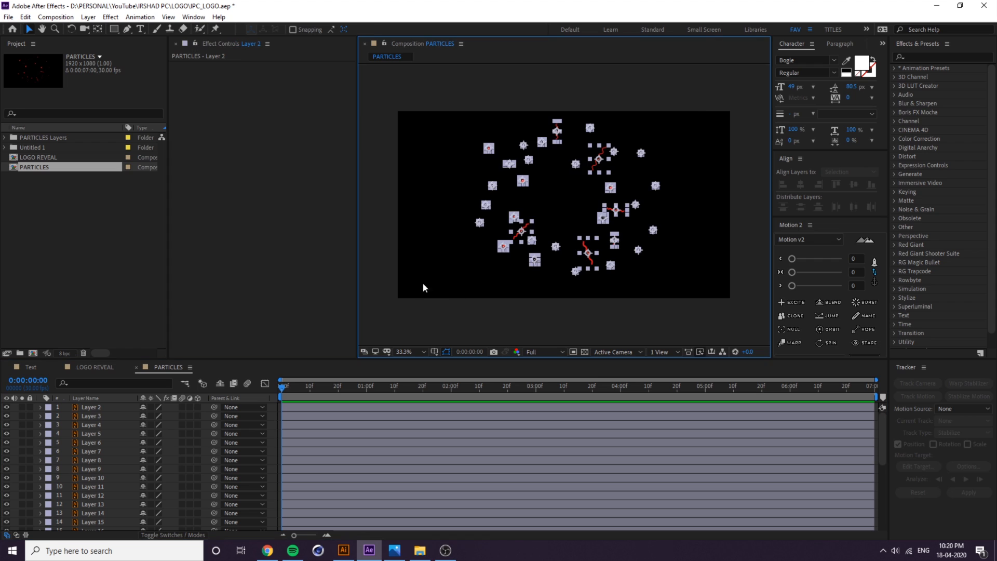
left_click(674, 311)
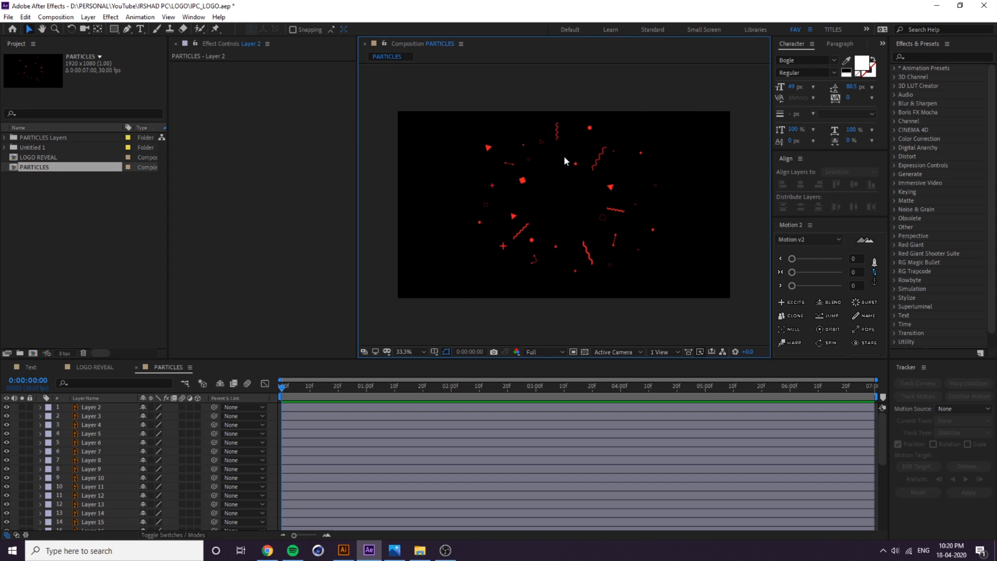
Convert the five wavy-line particle layers, Layer 2 to Layer 6, with Create Shapes from Vector Layer.
scroll(564, 156, "up", 3)
scroll(564, 156, "down", 2)
left_click(553, 106)
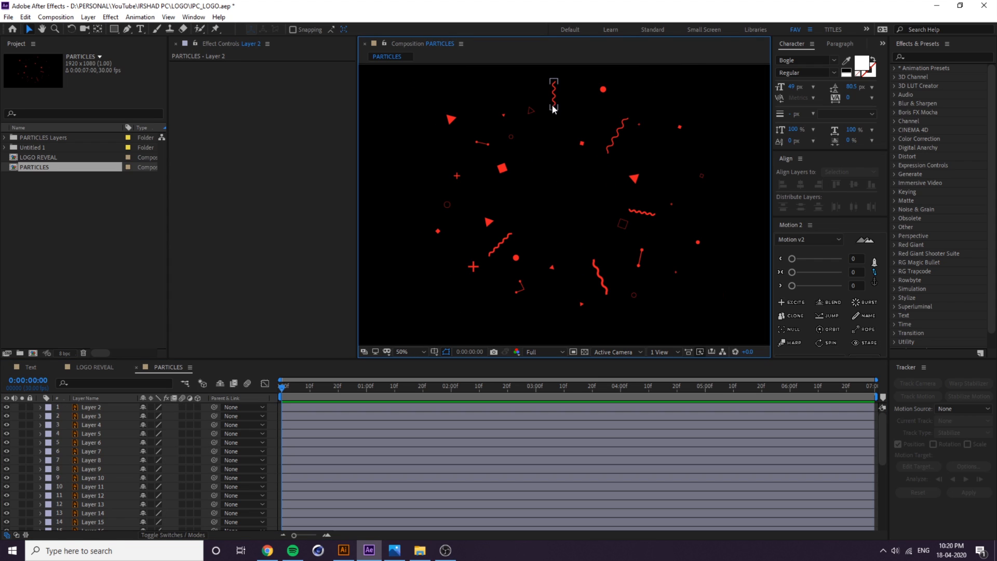
left_click(554, 98)
left_click(616, 133, "shift")
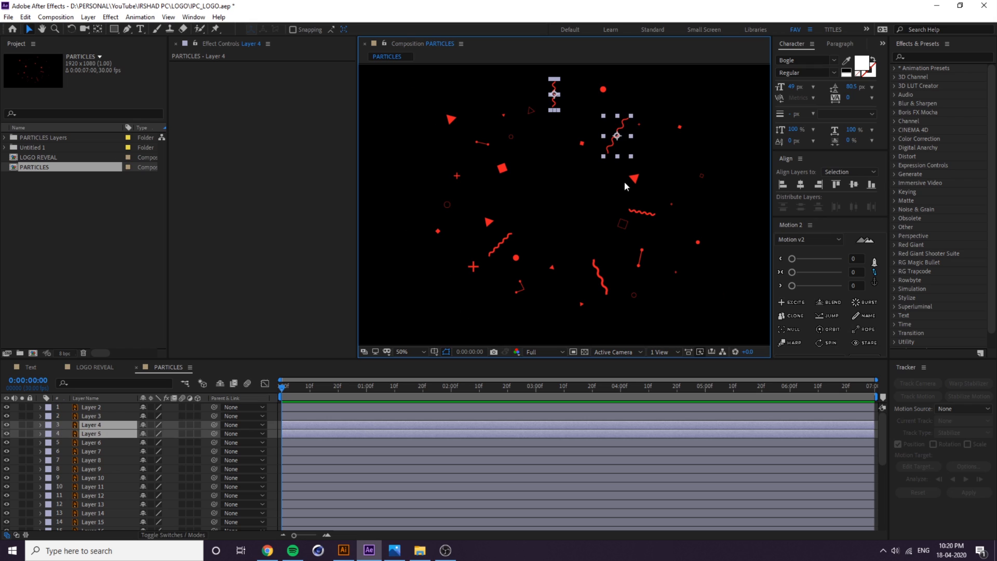
left_click(642, 219, "shift")
left_click(607, 284, "shift")
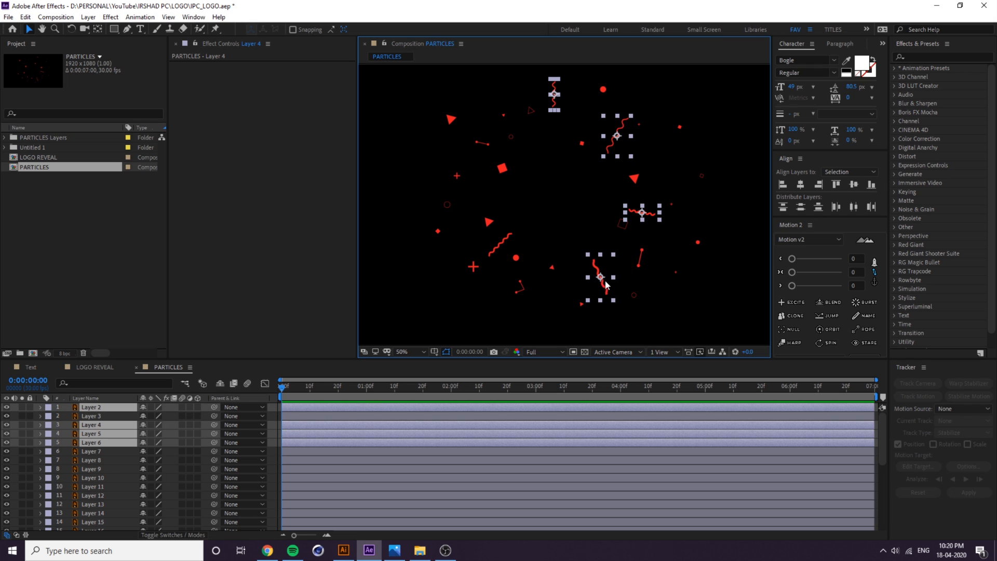
left_click(502, 240, "shift")
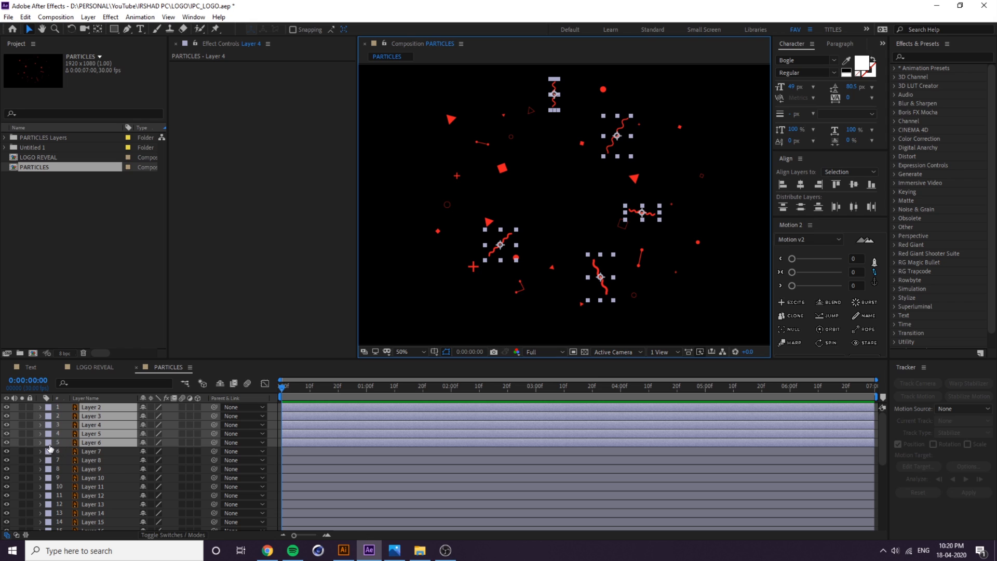
right_click(104, 448)
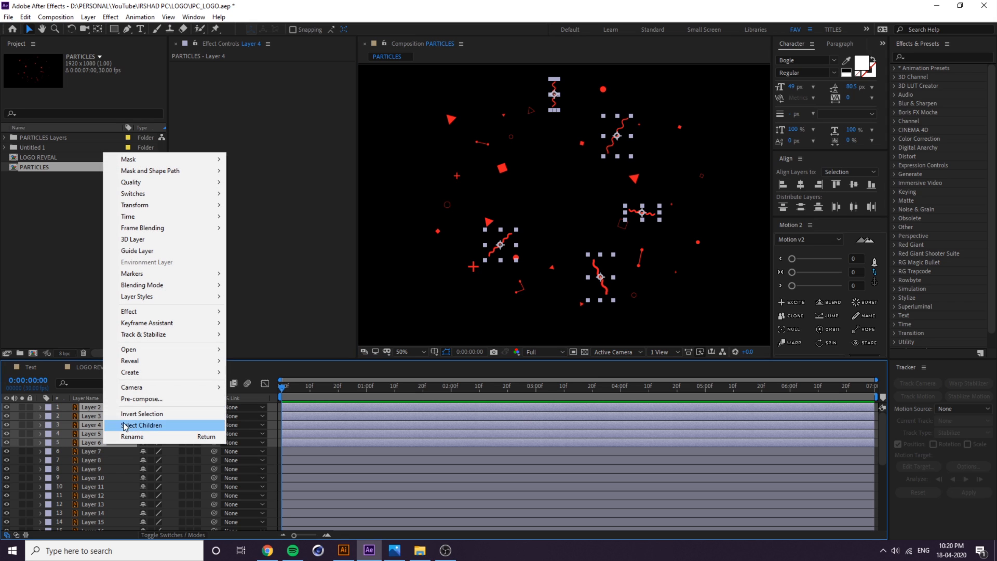
mouse_move(171, 372)
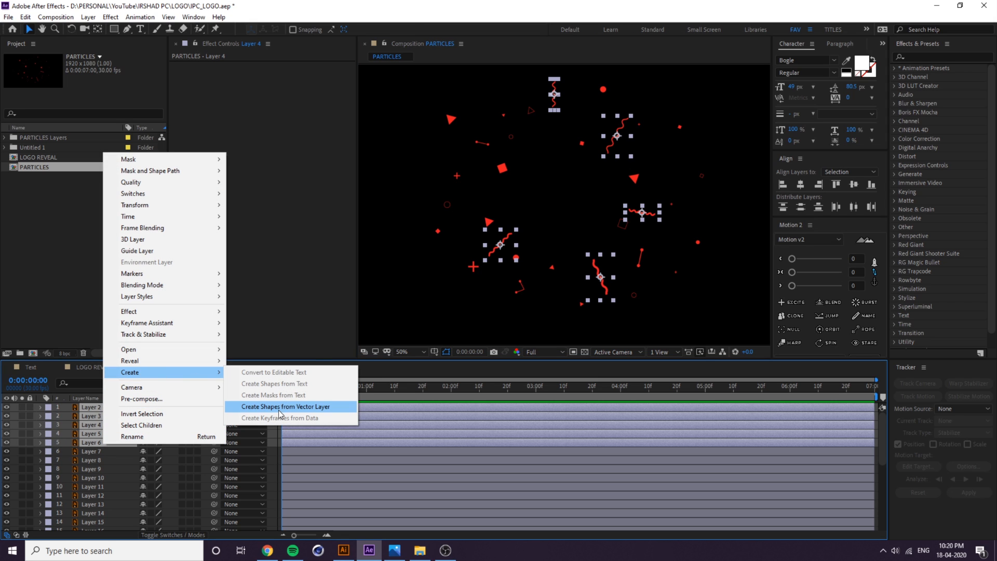
left_click(279, 409)
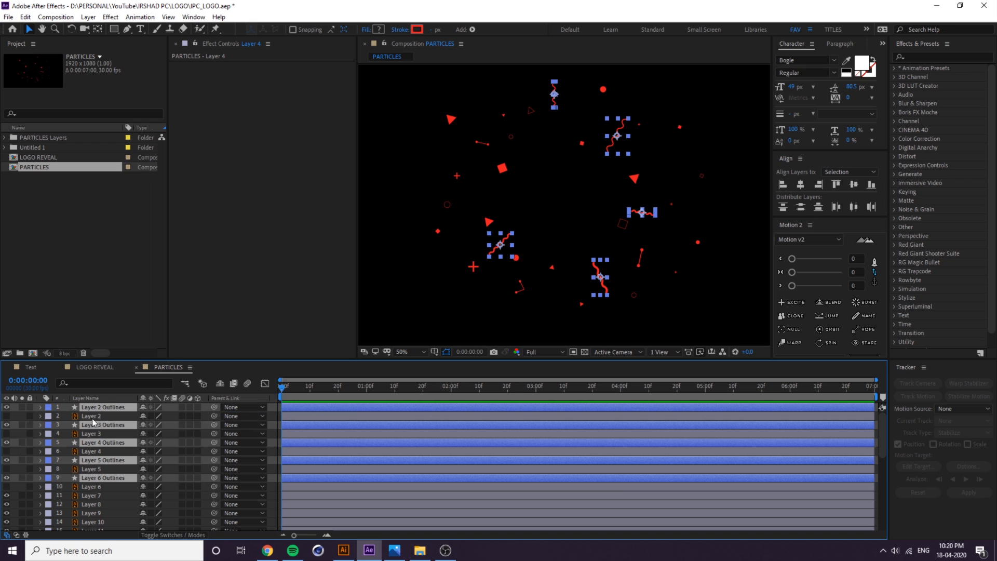
Move the five Outlines layers to the top of the stack and delete the original Layer 2 to Layer 6.
left_click_drag(94, 423, 100, 406)
left_click(98, 453)
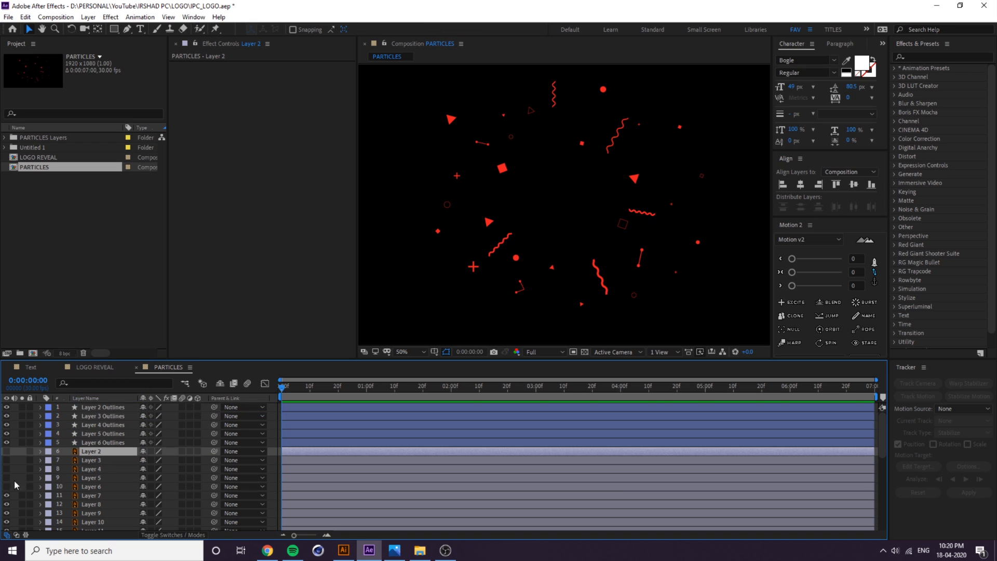
left_click(98, 486, "shift")
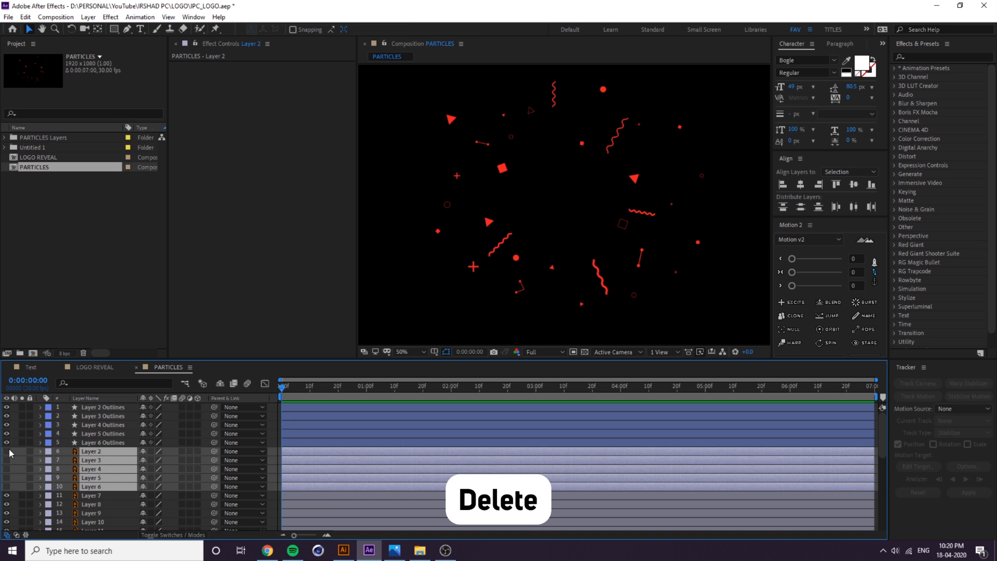
key("Delete")
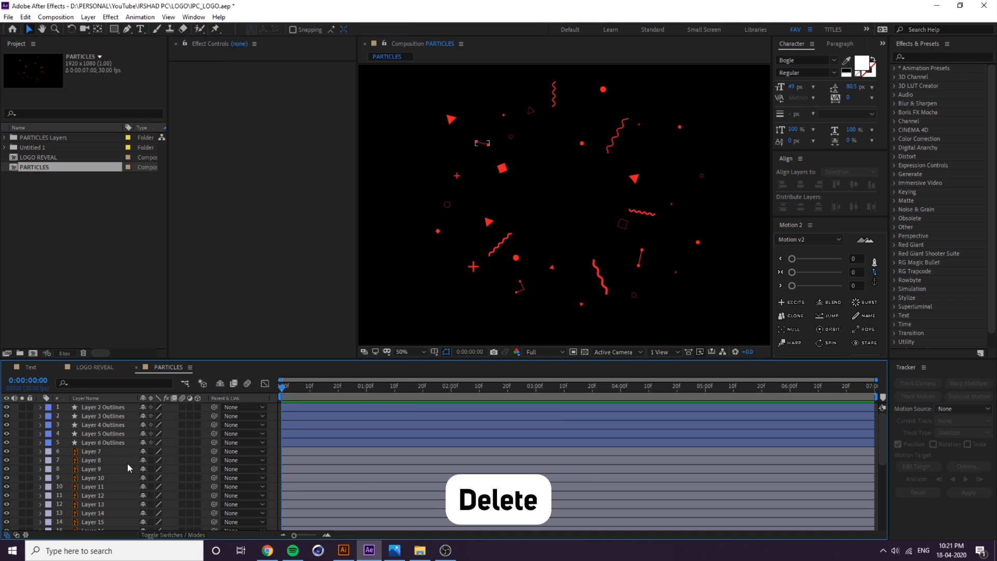
Change the label color of the layers Layer 2 Outlines to Layer 6 Outlines to Red.
left_click(120, 440)
left_click(111, 408, "shift")
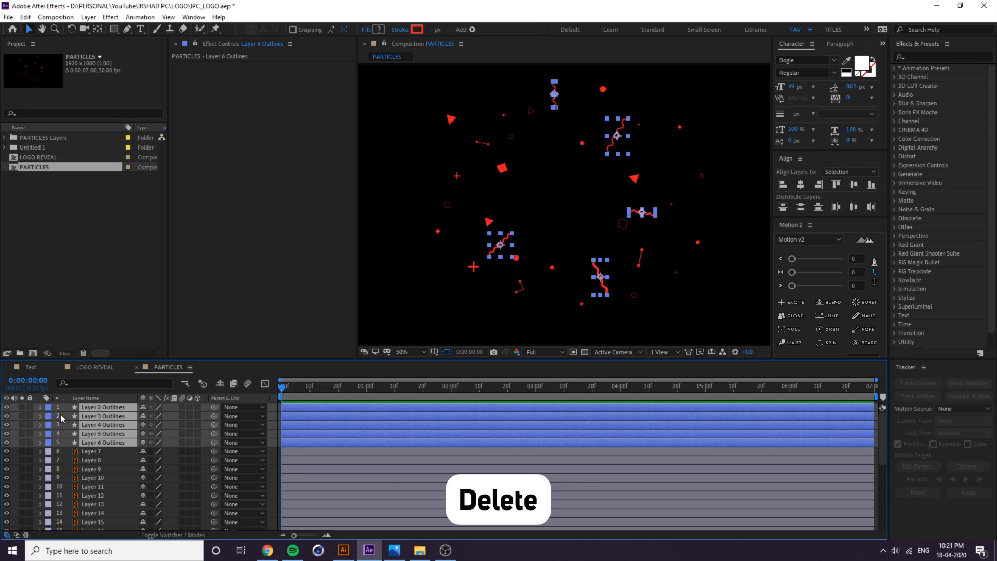
left_click(49, 408)
left_click(68, 232)
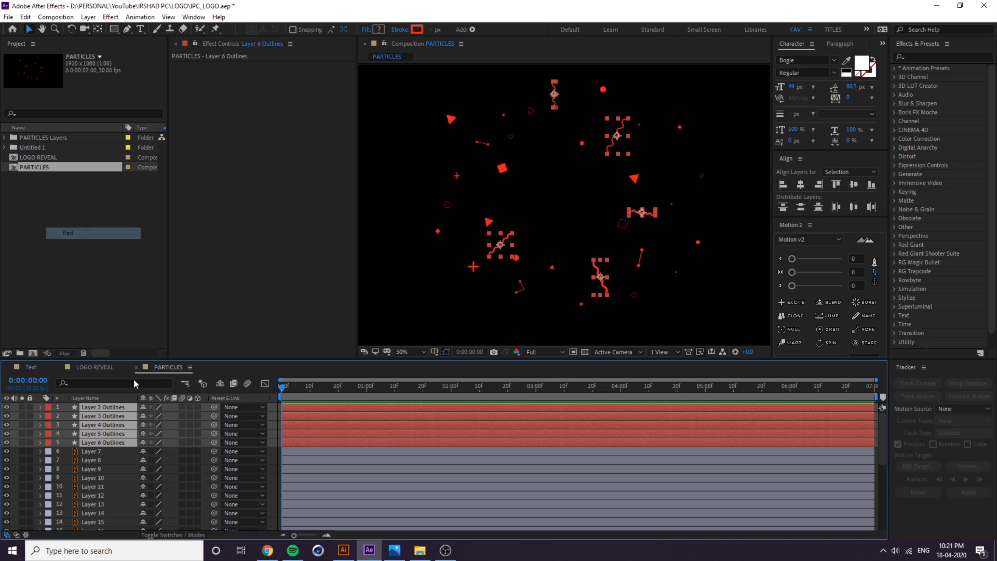
Clear the layer selection and save the project.
left_click(107, 451)
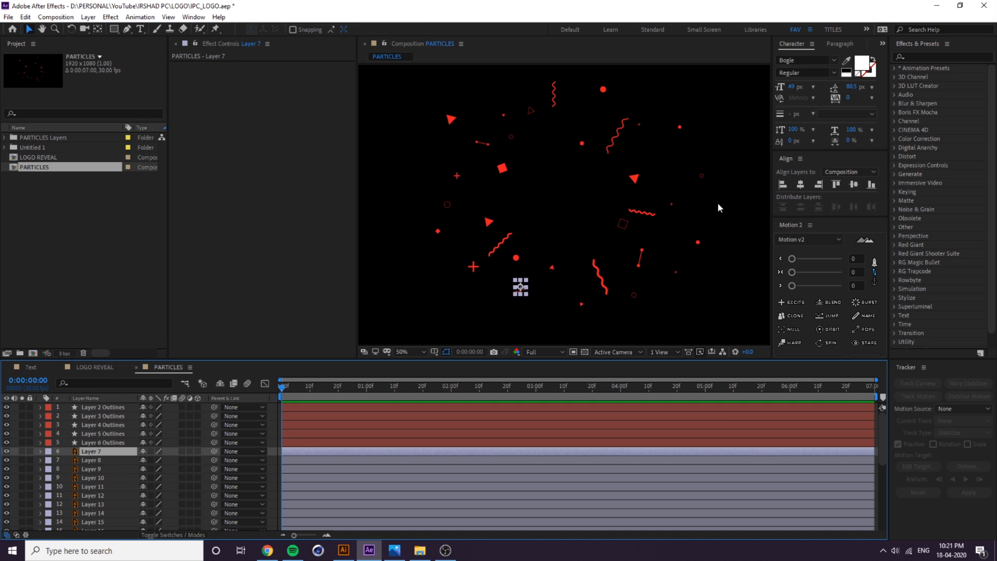
scroll(718, 205, "down", 2)
left_click(662, 233)
key("ctrl+s")
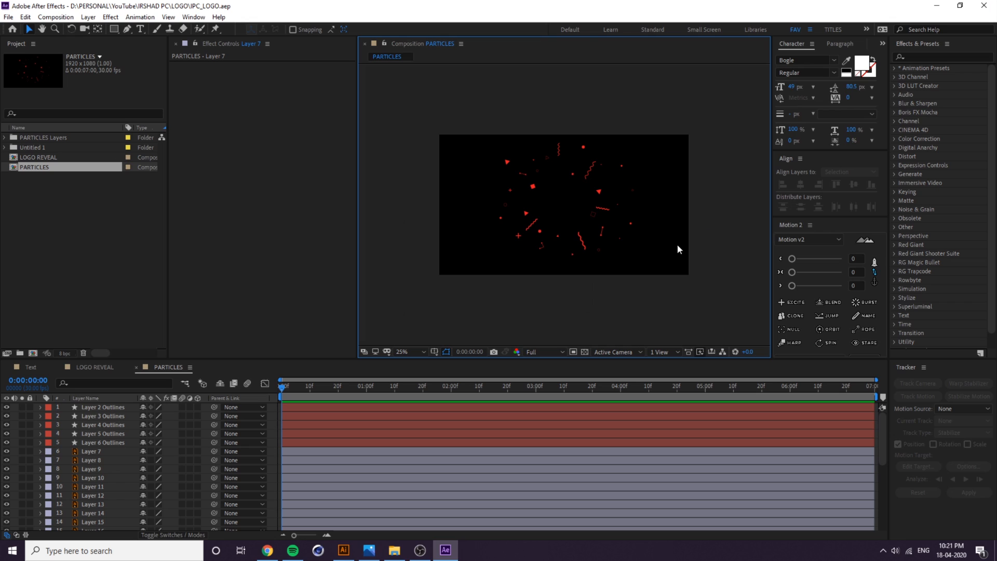
Hide the five wavy-line Outlines layers and deselect them.
scroll(620, 194, "up", 2)
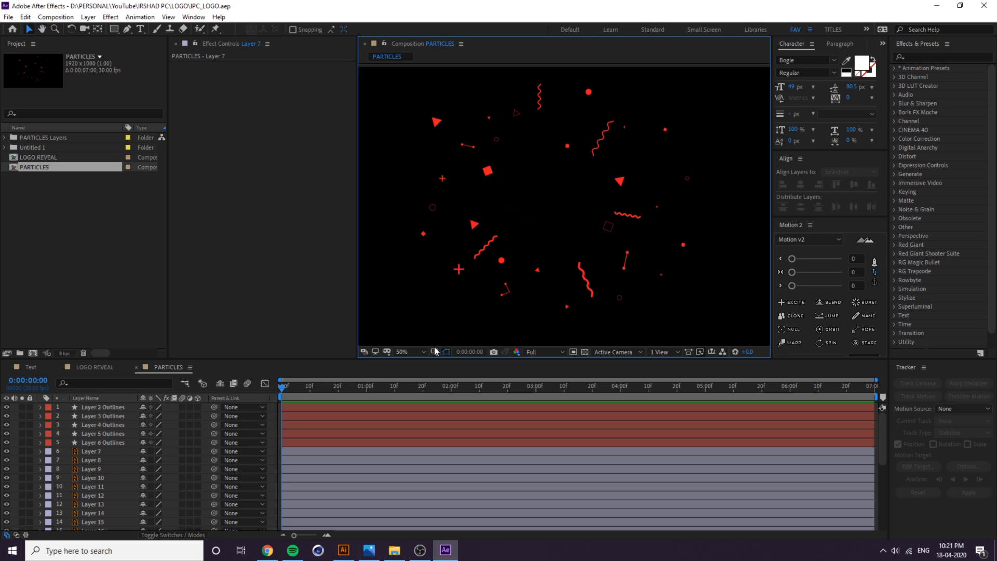
left_click(494, 246)
left_click(90, 444)
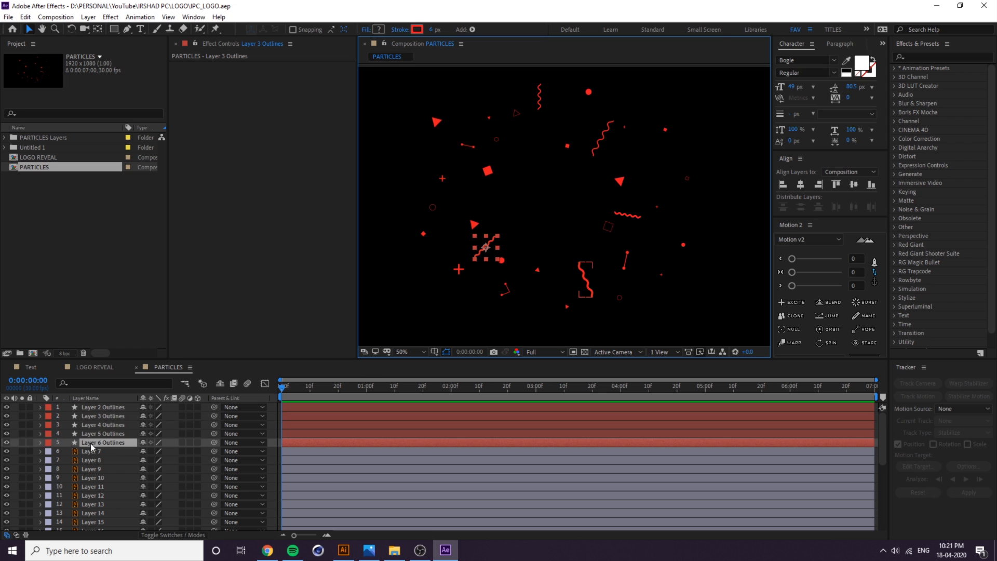
left_click(97, 410, "shift")
left_click_drag(6, 407, 7, 443)
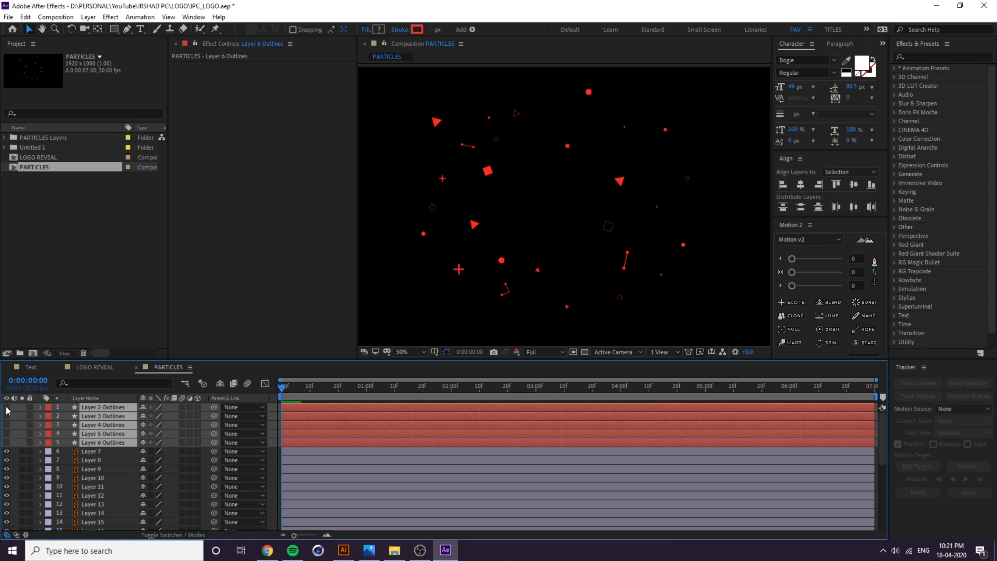
left_click(722, 216)
Select all the remaining visible particle layers and keyframe their Scale at 0% at the start of the composition.
scroll(722, 216, "down", 2)
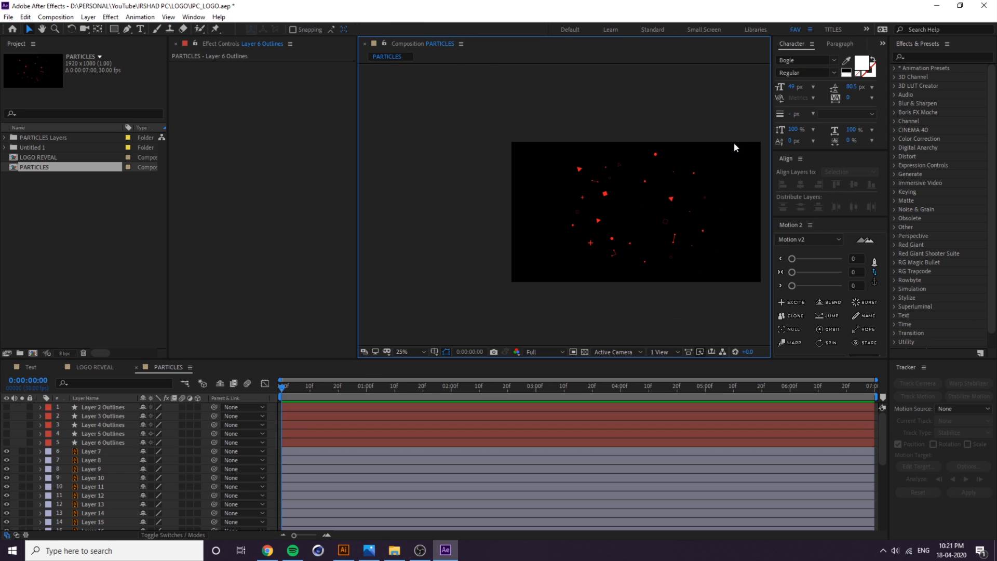
left_click_drag(733, 141, 474, 306)
scroll(596, 224, "up", 2)
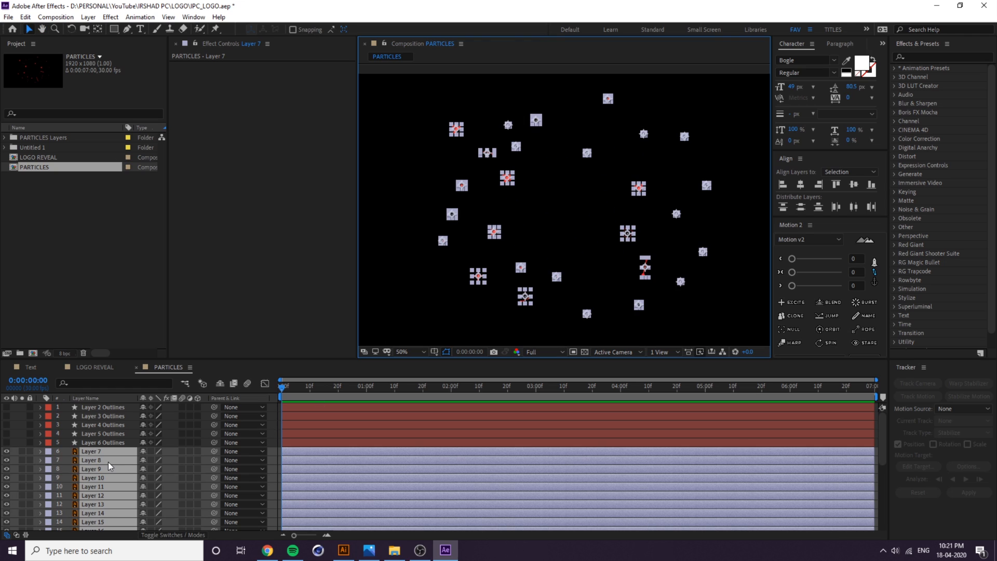
key("s")
scroll(626, 272, "down", 2)
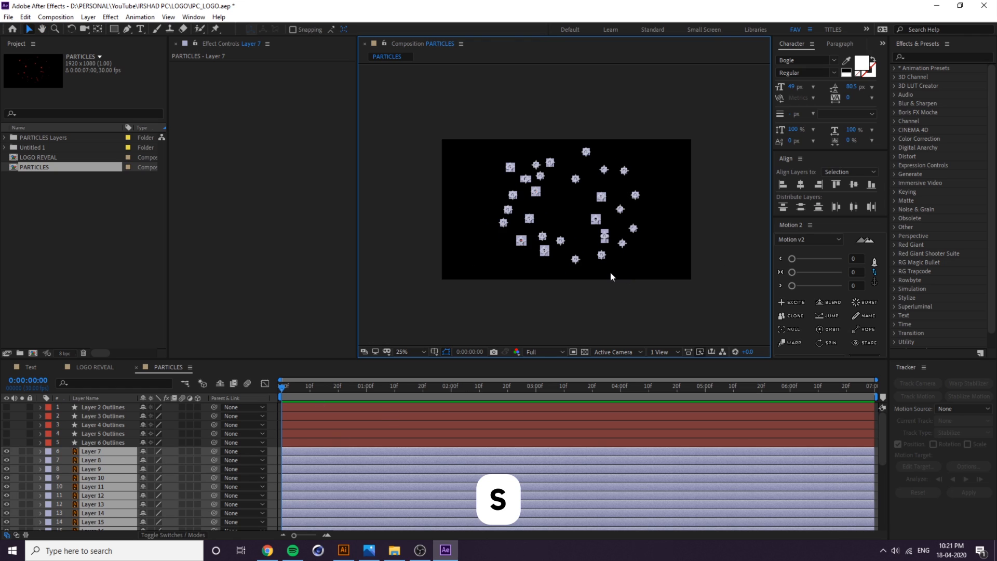
key("s")
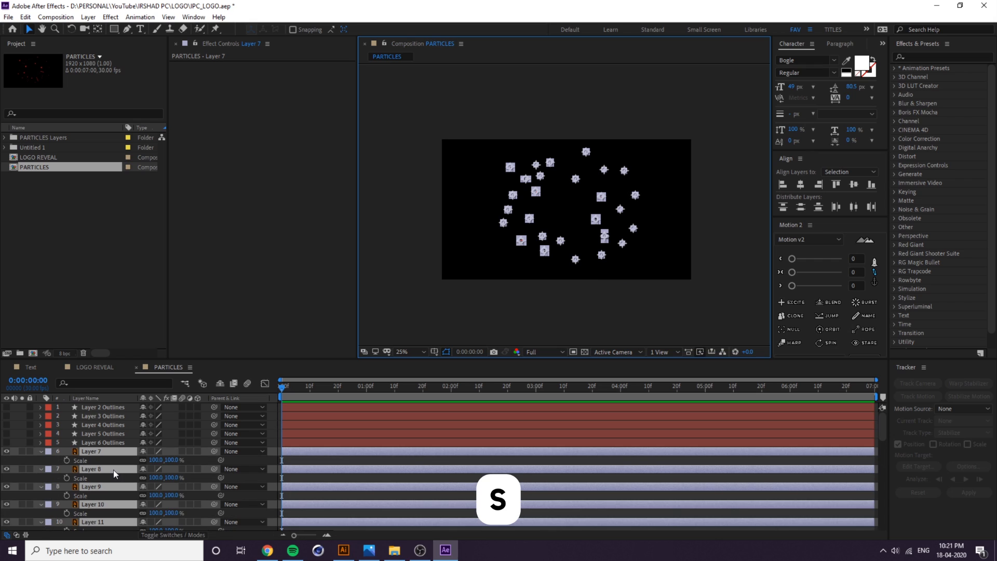
left_click(67, 461)
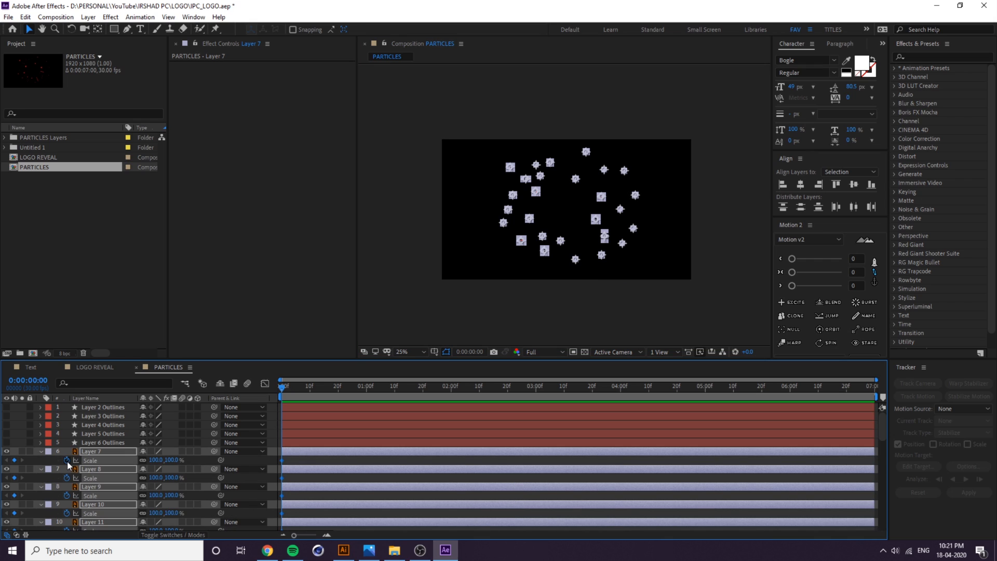
left_click(156, 460)
type("0")
key("Return")
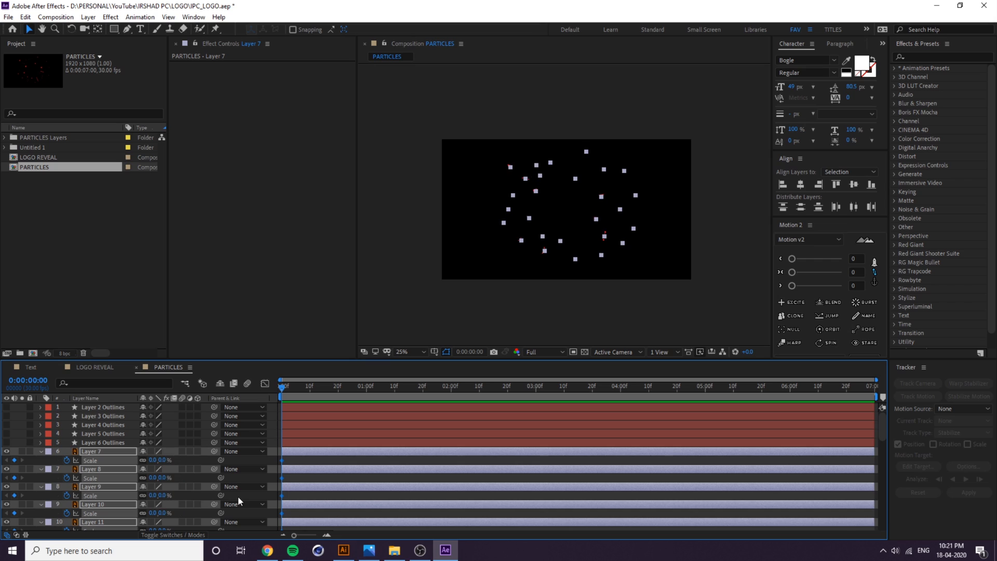
Add a second Scale keyframe to all selected particle layers at 0:00:01:15.
left_click_drag(285, 389, 363, 403)
left_click_drag(408, 419, 410, 419)
left_click(14, 460)
scroll(435, 460, "down", 5)
scroll(435, 462, "down", 1)
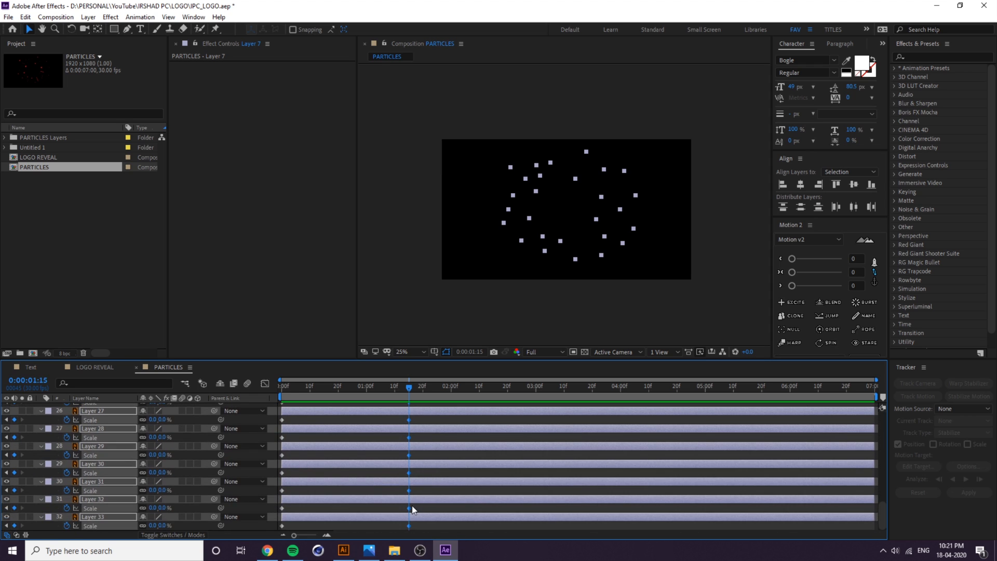
scroll(413, 505, "up", 6)
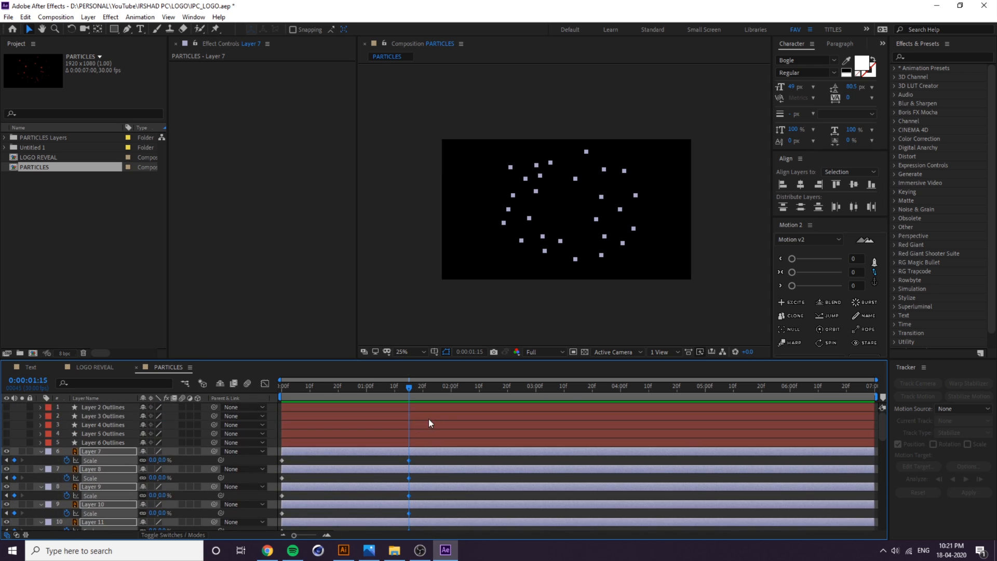
Select every Scale keyframe of the particle layers and apply Easy Ease.
left_click(747, 307)
left_click_drag(406, 389, 293, 398)
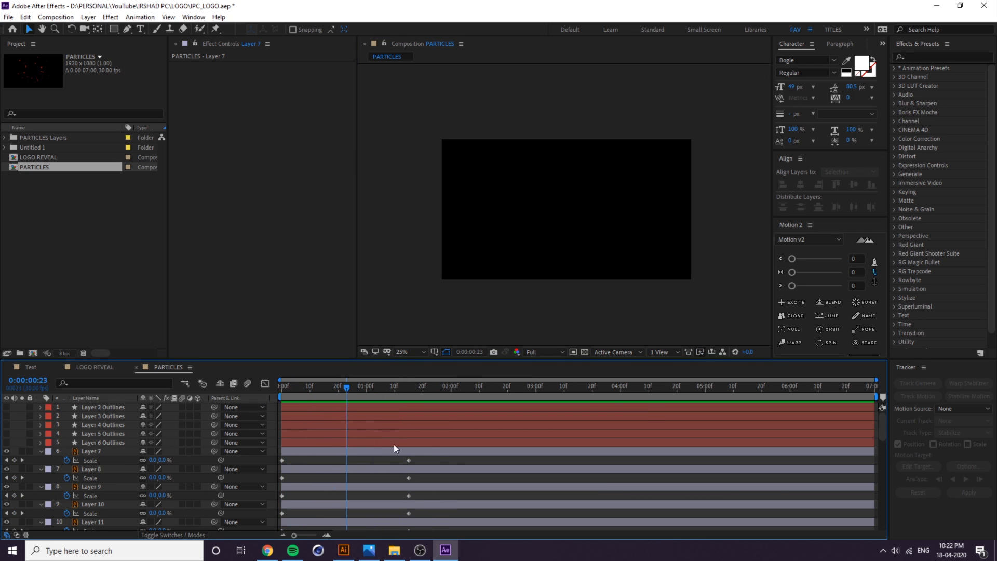
left_click_drag(431, 461, 206, 532)
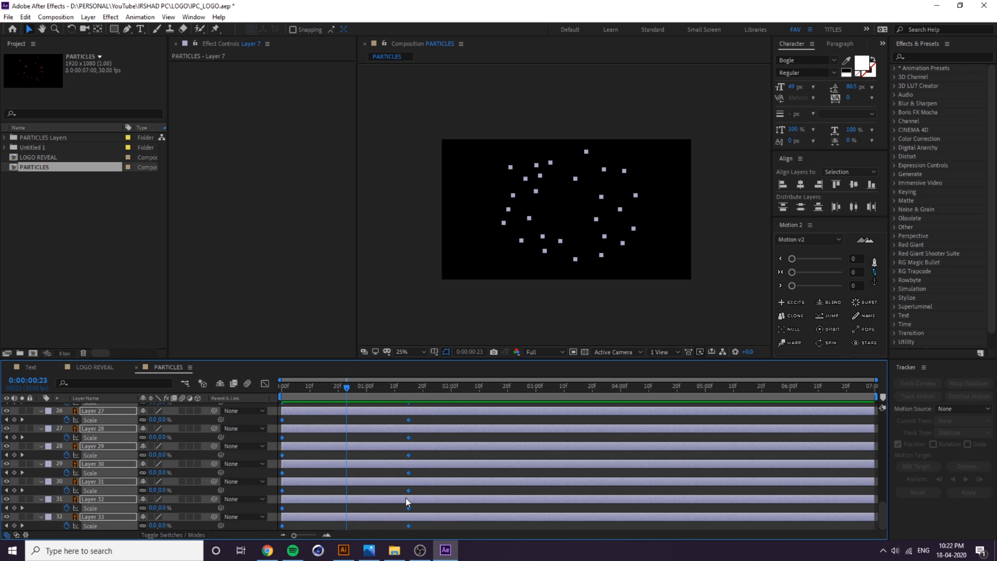
scroll(406, 497, "up", 10)
key("F9")
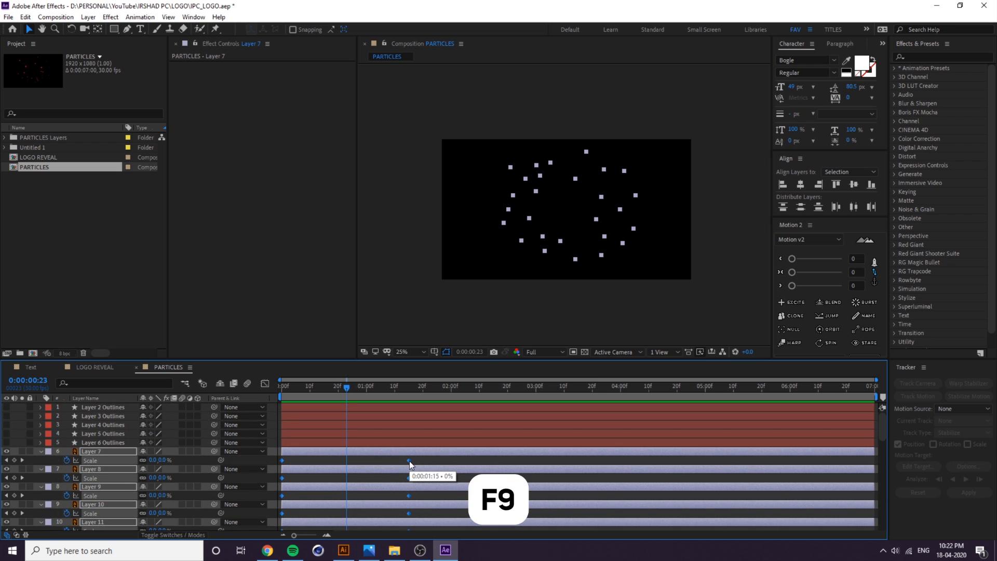
key("F9")
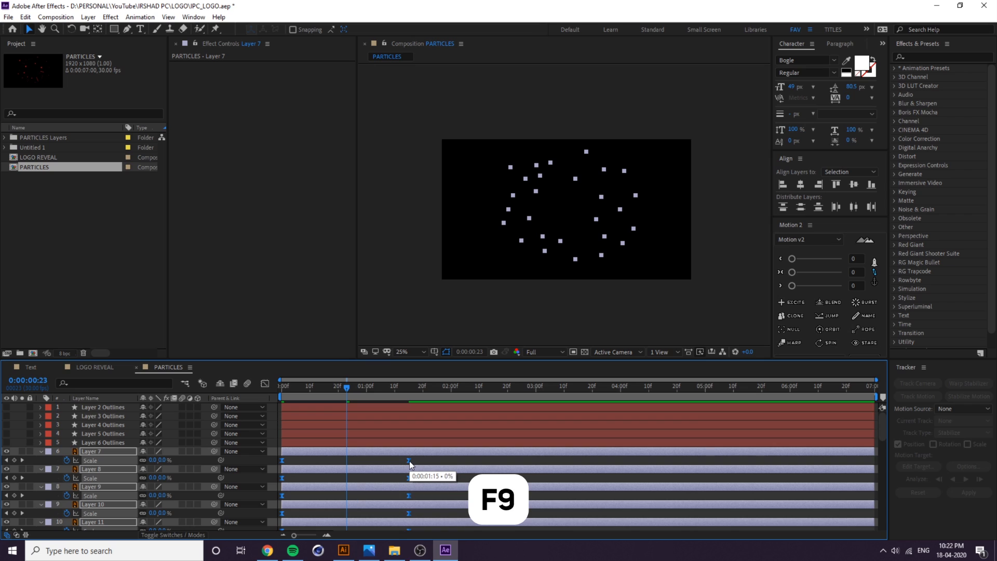
Open the selected particles' Scale speed graph, raising the starting keyframe's speed above zero and pulling the ending keyframe's speed below zero.
left_click(265, 384)
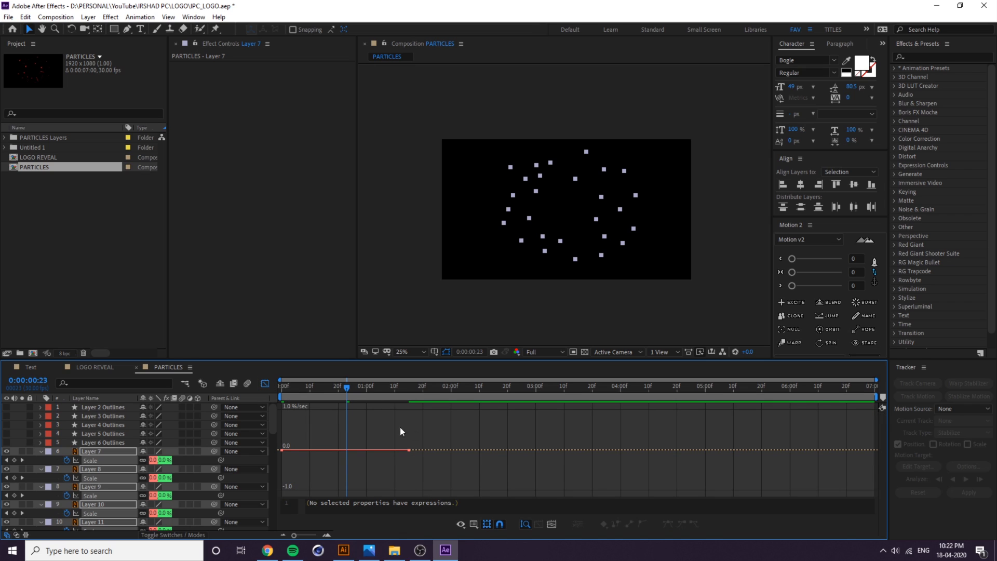
left_click_drag(435, 429, 385, 483)
left_click_drag(327, 448, 291, 417)
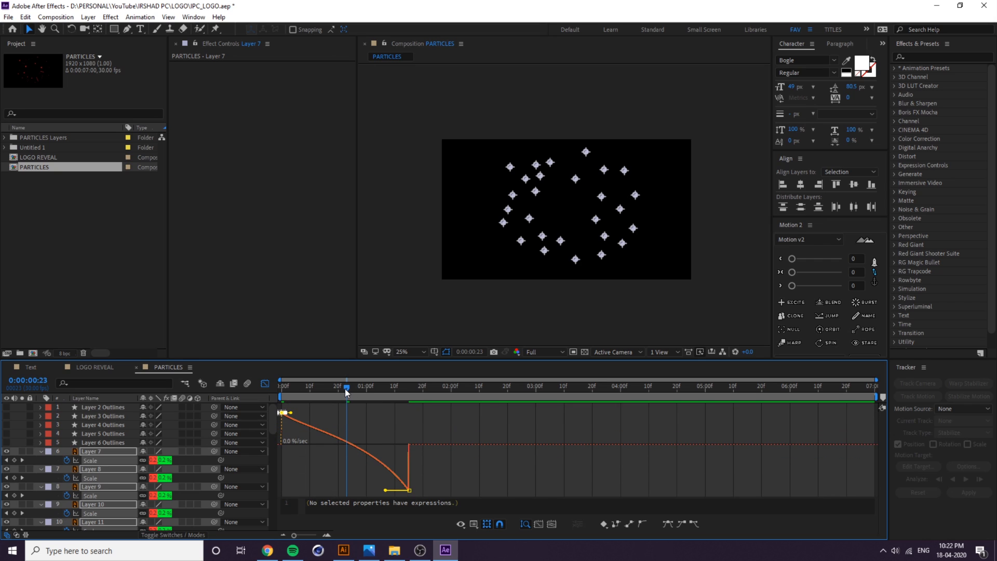
mouse_move(345, 389)
left_mouse_down()
mouse_move(353, 388)
mouse_move(335, 392)
left_mouse_up()
left_click_drag(293, 410, 288, 270)
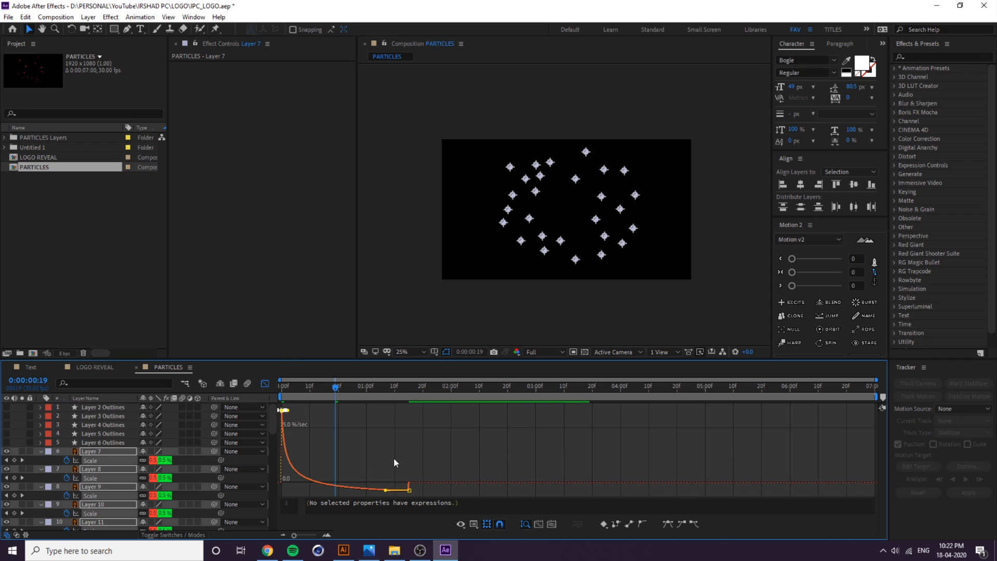
mouse_move(388, 460)
left_mouse_down()
mouse_move(432, 497)
mouse_move(388, 526)
mouse_move(385, 560)
left_mouse_up()
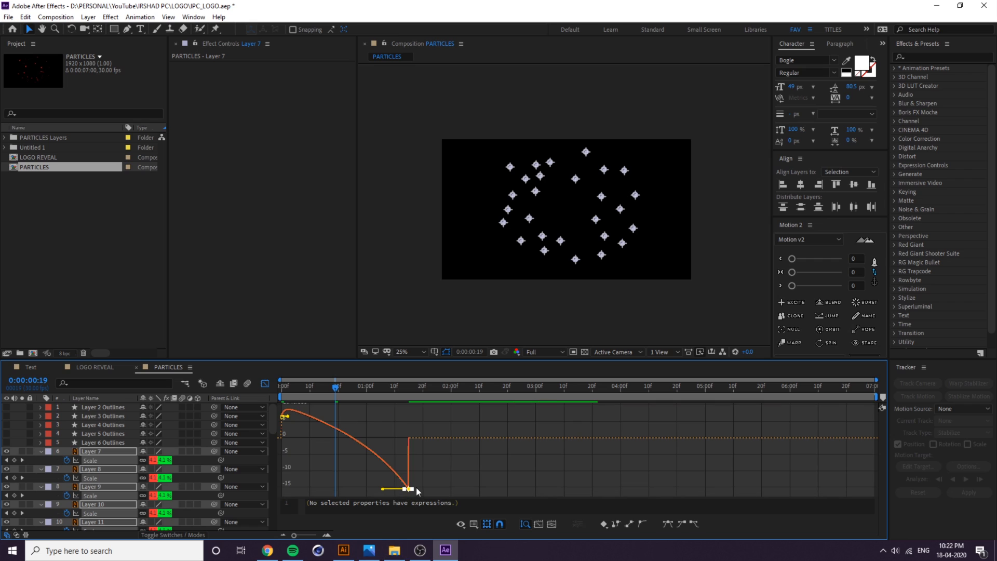
Exaggerate the particles' Scale speed curve, with a start speed of about 253 %/sec at 23.7% influence and an end speed near -300 %/sec.
left_click_drag(336, 389, 344, 389)
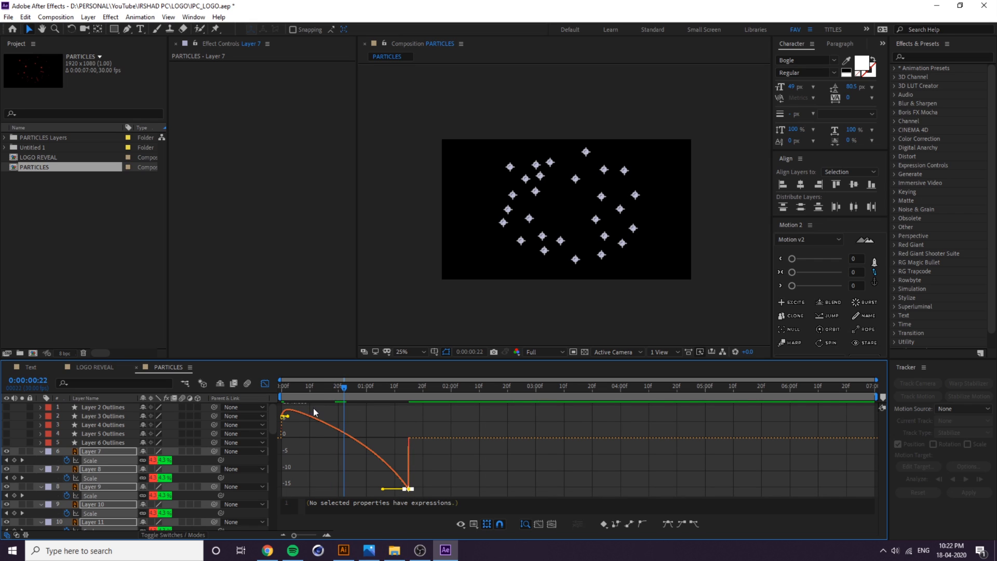
left_click_drag(296, 443, 297, 343)
left_click(407, 483)
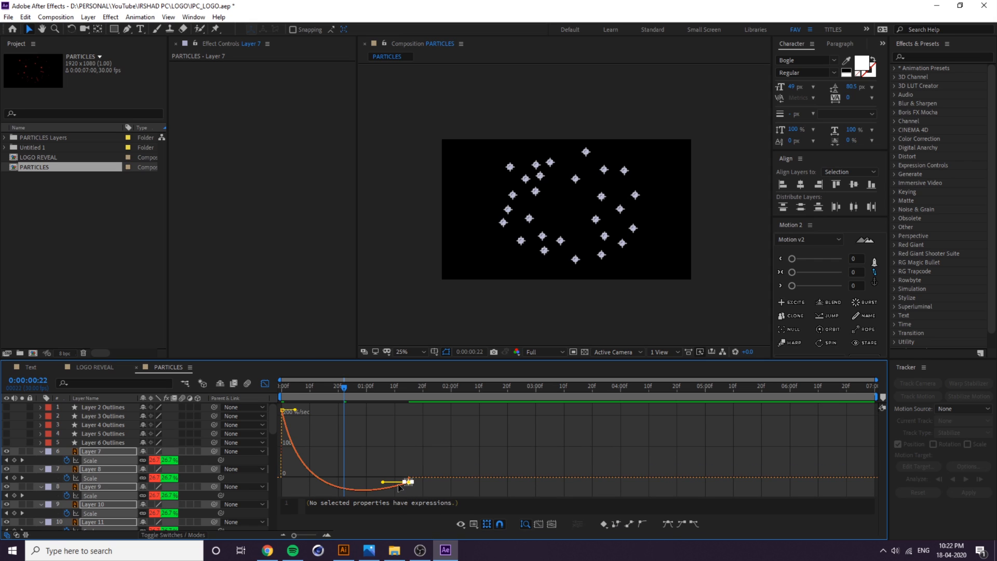
left_click_drag(389, 394, 344, 397)
left_click_drag(393, 450, 379, 512)
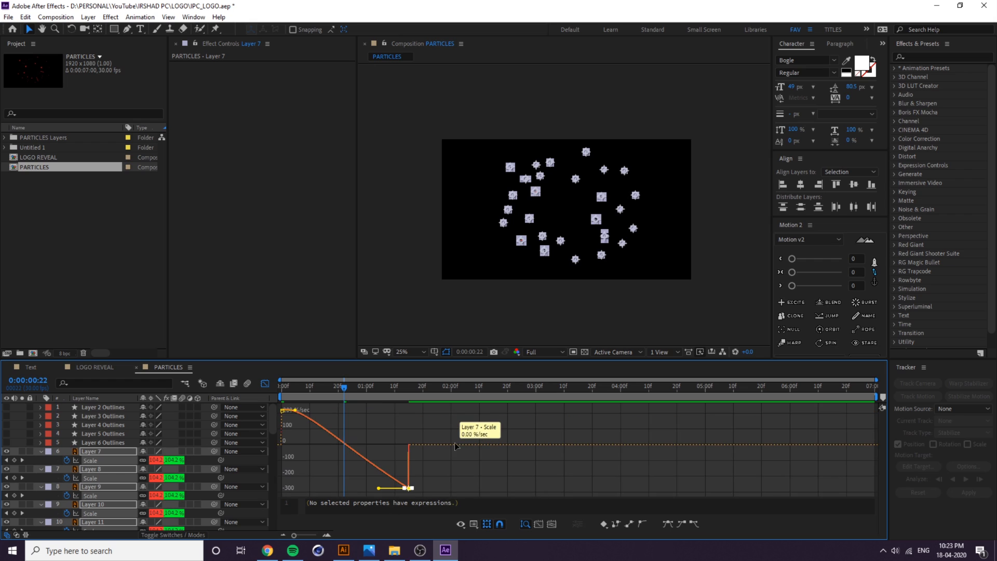
left_click_drag(297, 427, 296, 409)
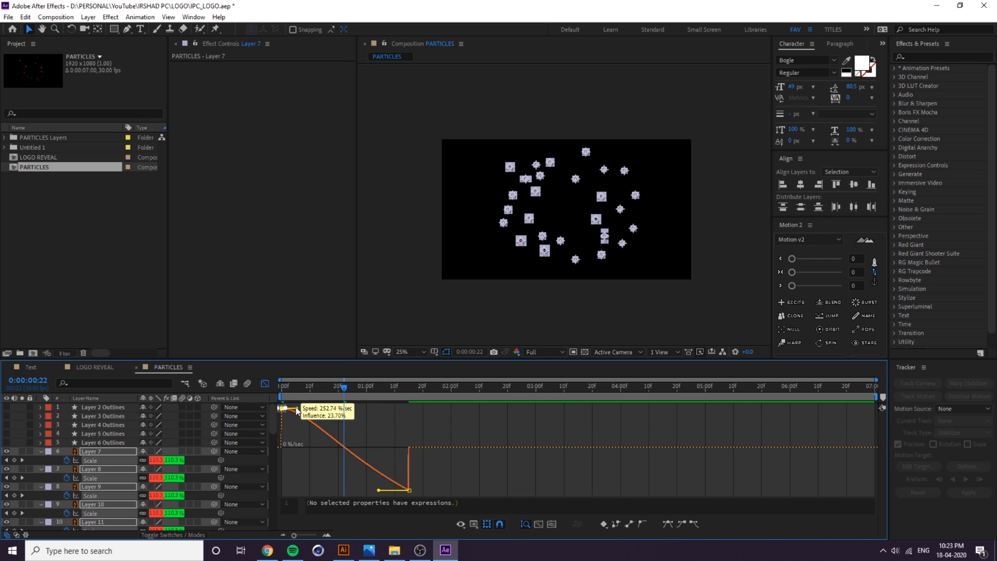
left_click(363, 427)
Preview the particles' scale animation from the start and park the playhead at 0:00:00:25.
left_click_drag(347, 387, 312, 400)
left_click_drag(311, 399, 281, 402)
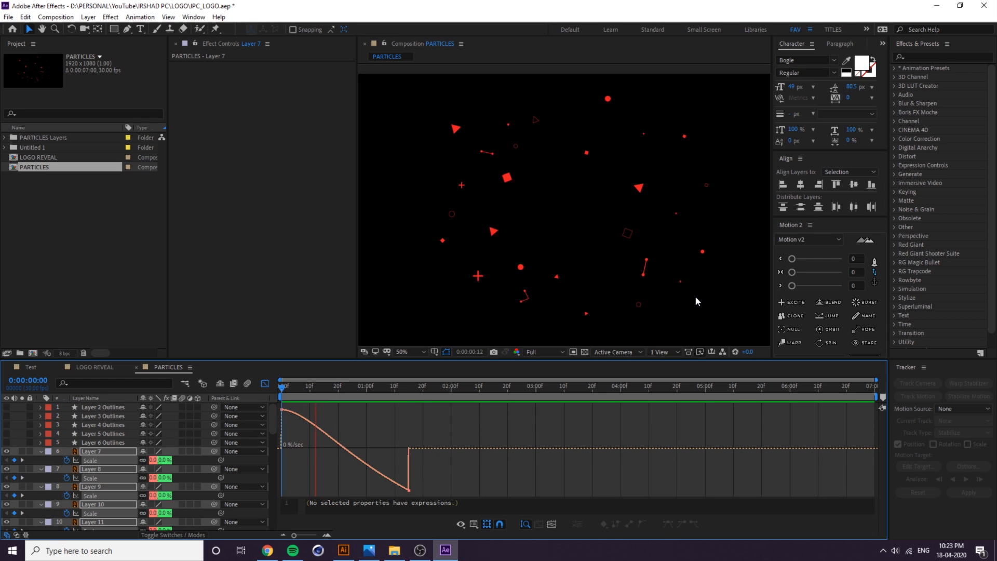
key("space")
left_click_drag(365, 389, 233, 407)
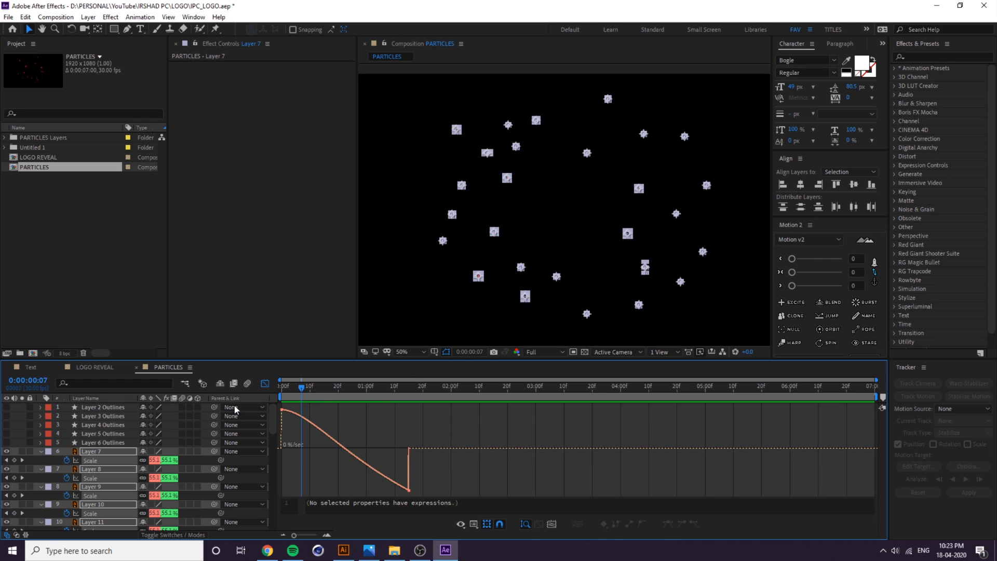
key("space")
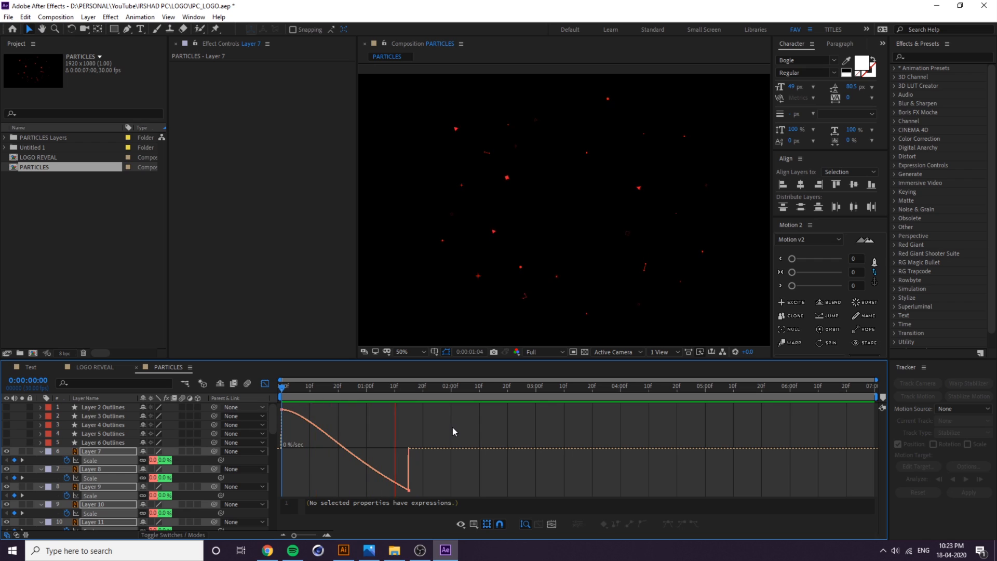
left_click(356, 388)
left_click(352, 388)
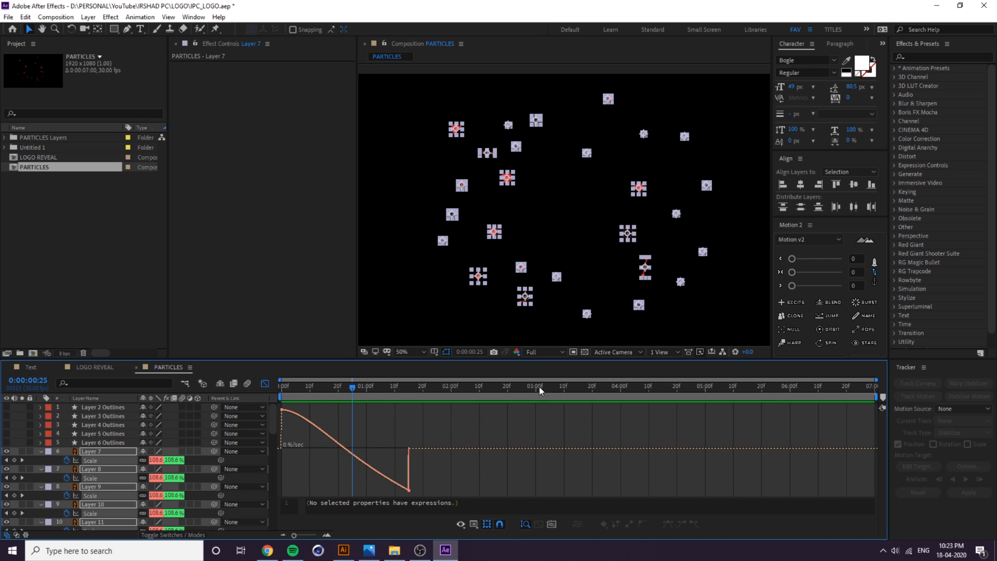
Return to the keyframe view and select all Scale keyframes of the three line-shaped particles, Layers 7, 8 and 9.
left_click(589, 179)
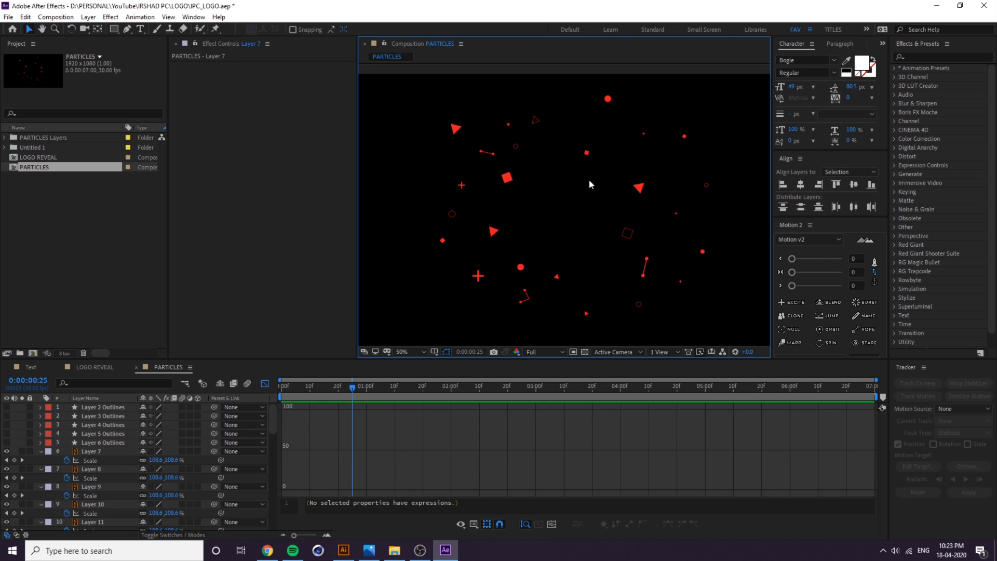
left_click(508, 179)
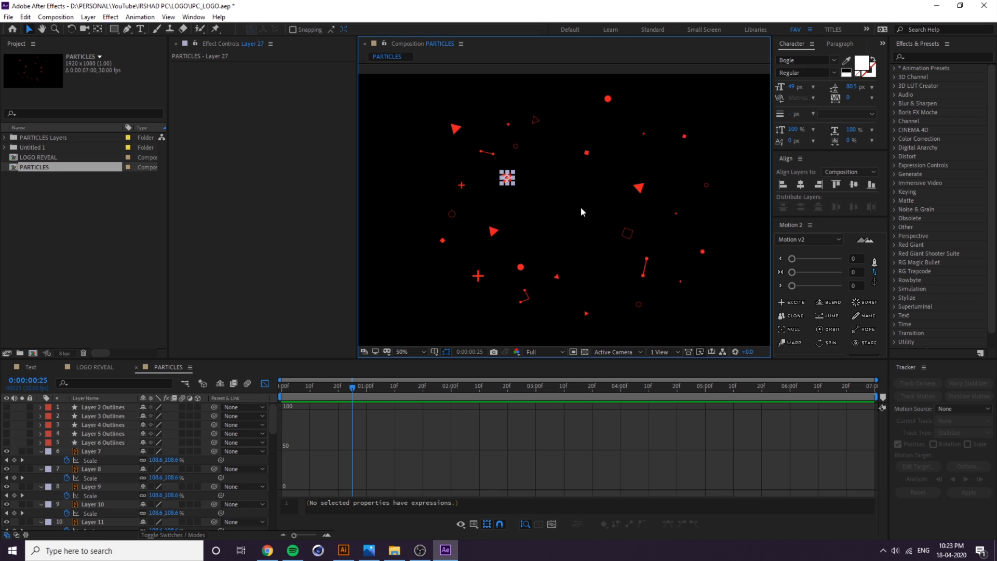
left_click(329, 448)
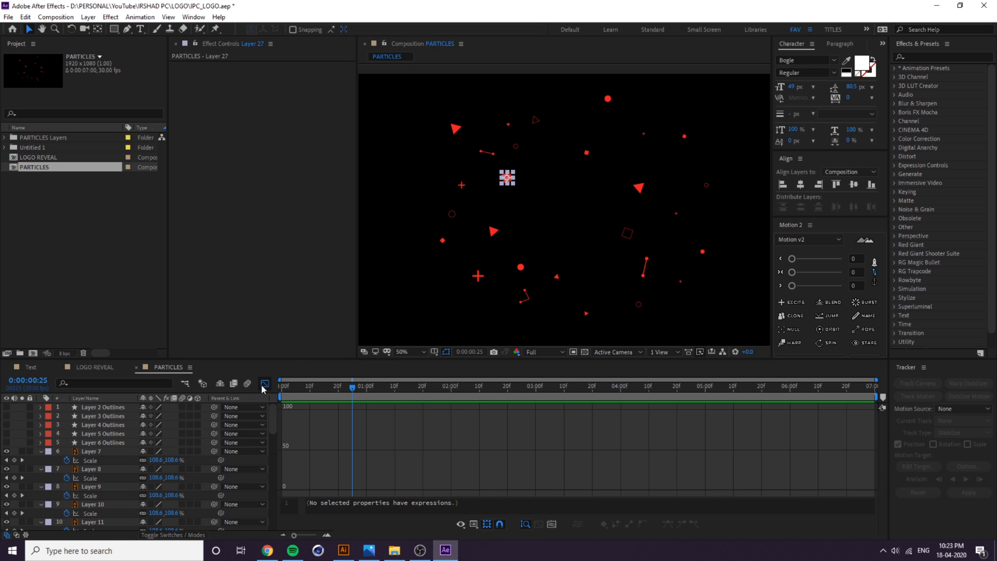
key("shift+F3")
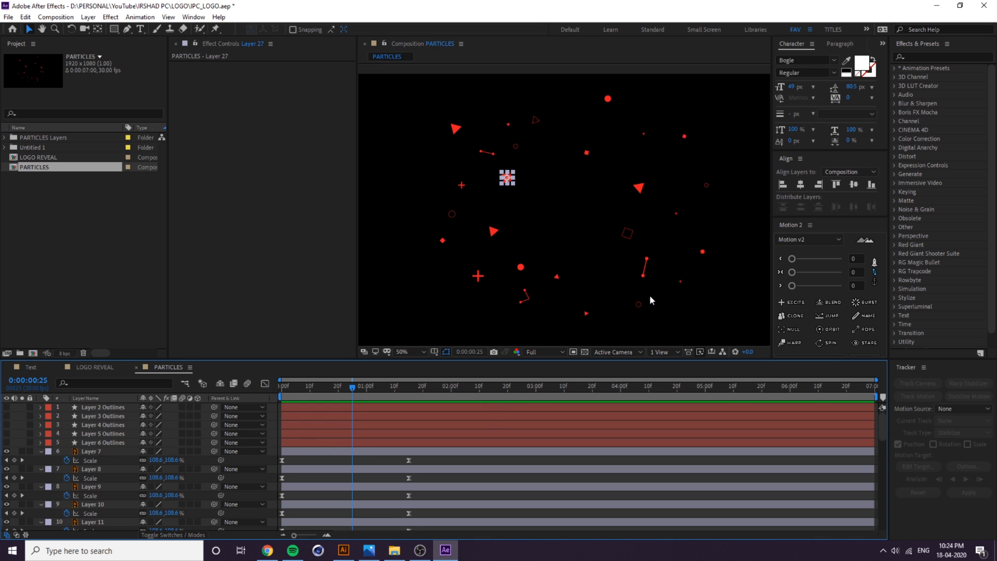
left_click(644, 266)
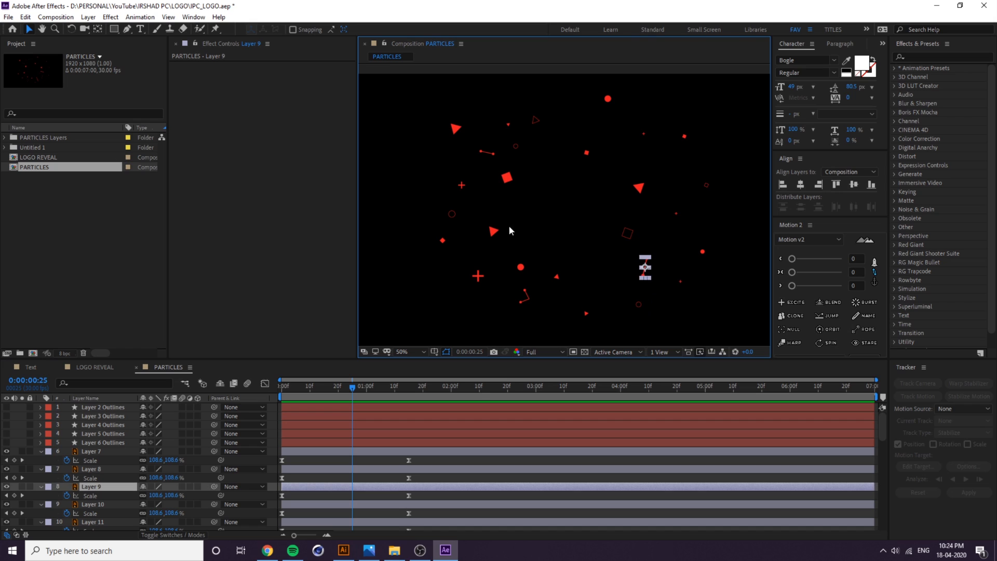
left_click(529, 295, "shift")
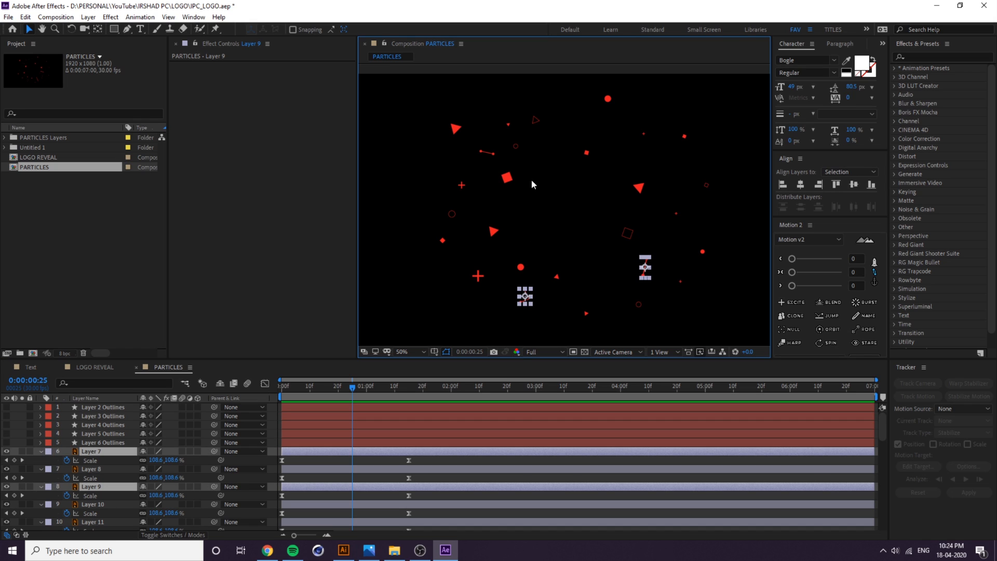
left_click(490, 154, "shift")
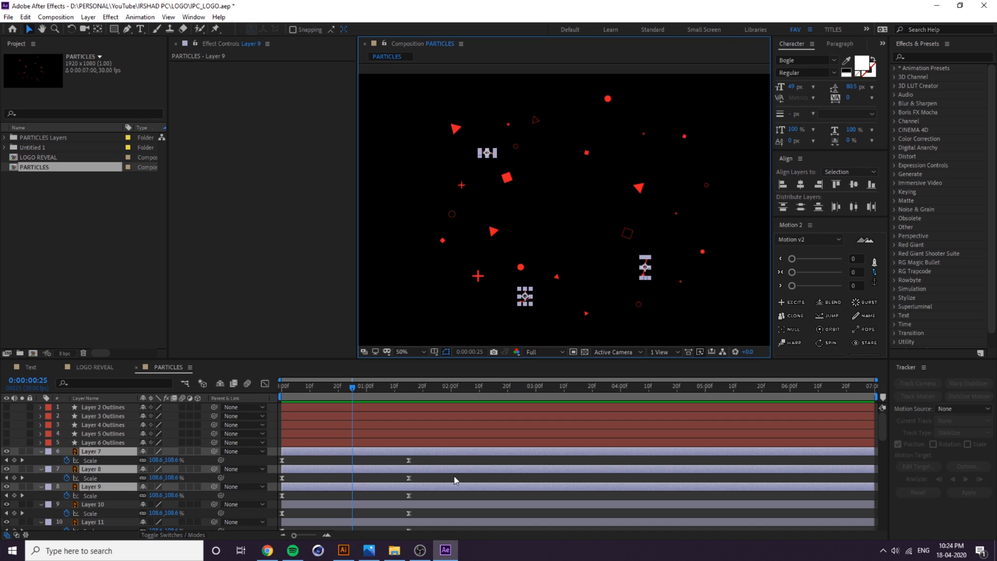
left_click_drag(423, 457, 268, 502)
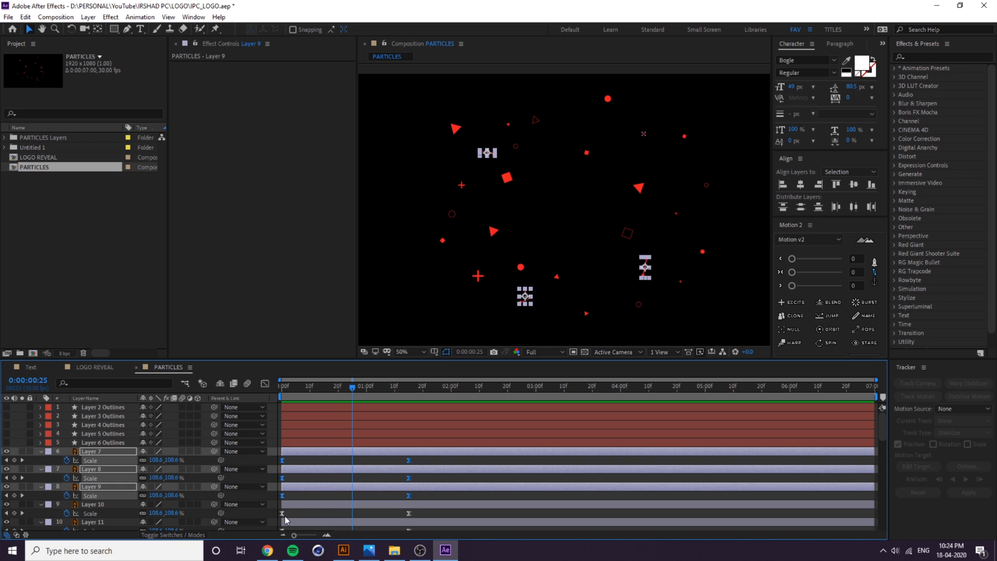
Reshape the Scale speed curve of Layers 7, 8 and 9 by reducing the negative end speed and lengthening the handles at both ends.
left_click(265, 383)
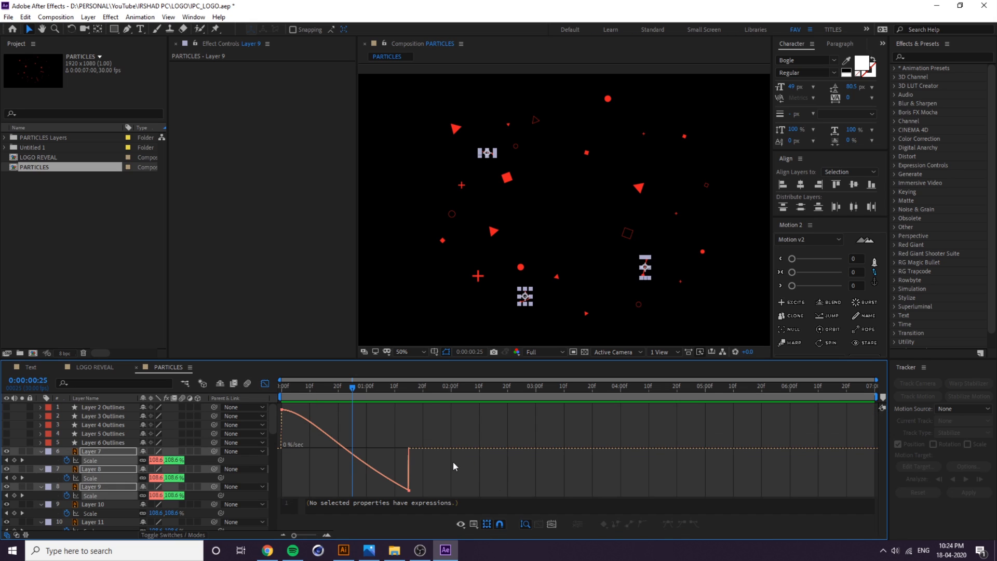
left_click_drag(380, 490, 369, 470)
left_click(297, 412)
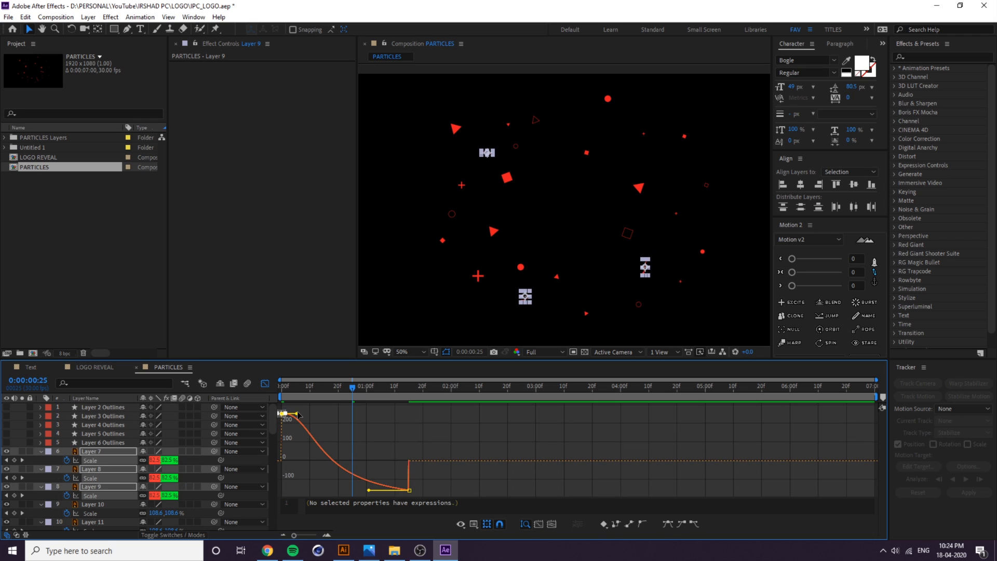
left_click_drag(299, 414, 301, 413)
Preview the composition from the start to check the changed timing of the three line-shaped particles.
key("Home")
key("space")
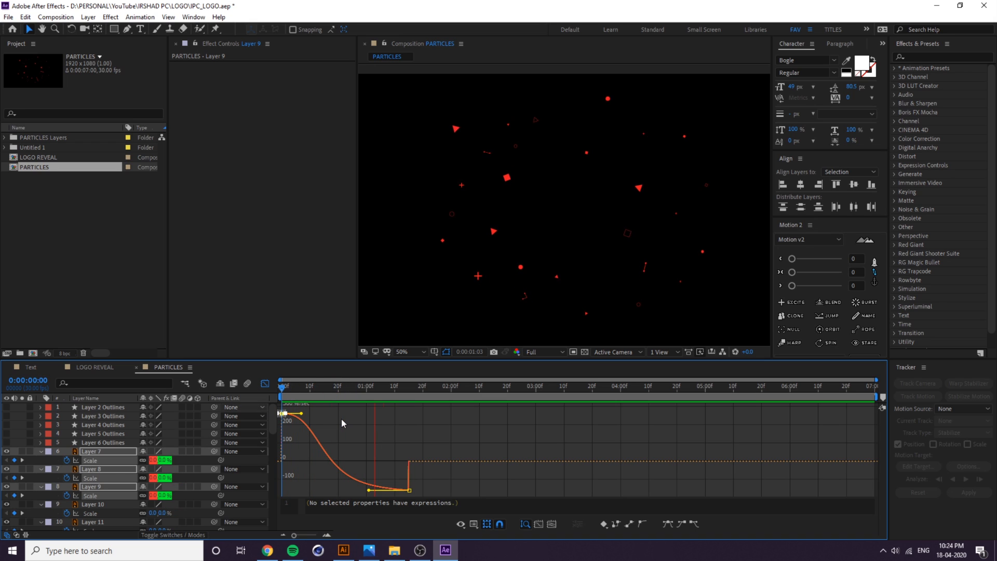
left_click_drag(360, 397, 252, 395)
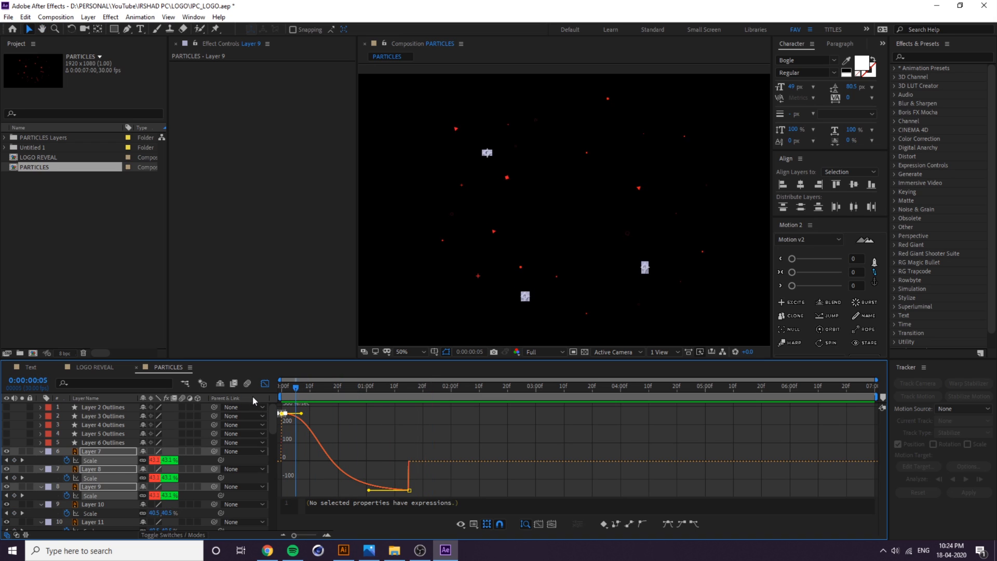
key("space")
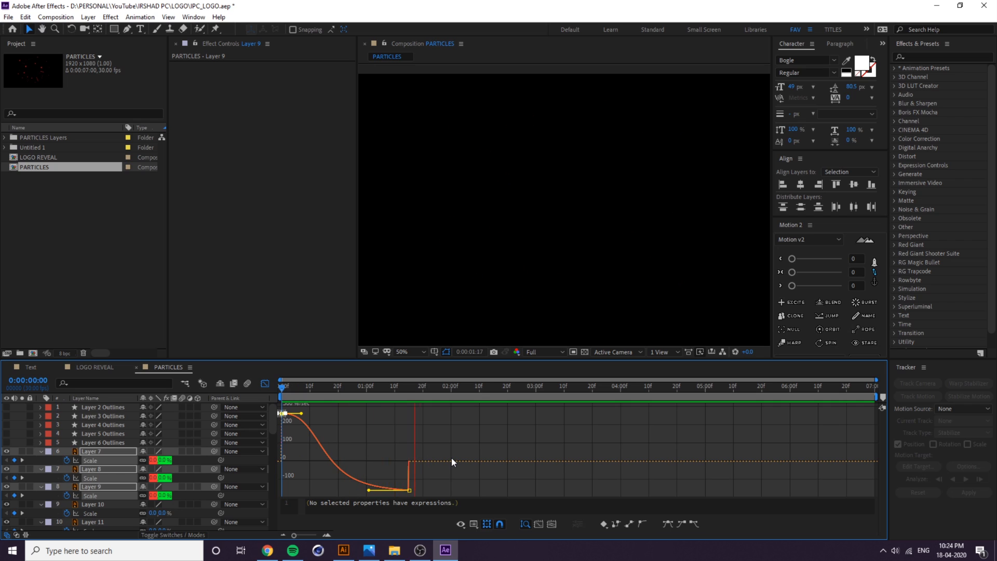
key("space")
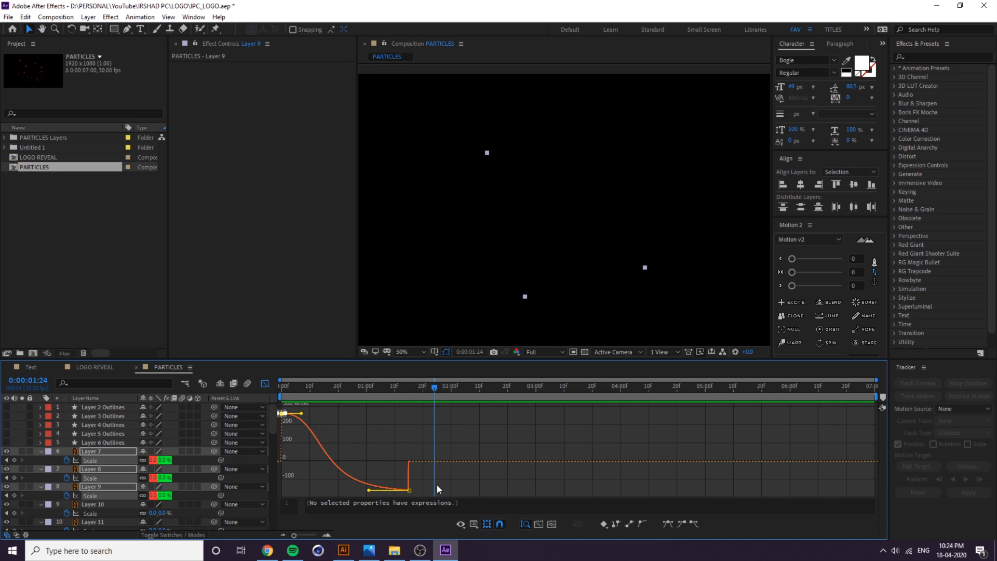
Refine the three line particles' Scale speed curve with a steeper initial slope, save the project and close the graph editor.
left_click_drag(437, 487, 377, 487)
left_click(388, 427)
key("Home")
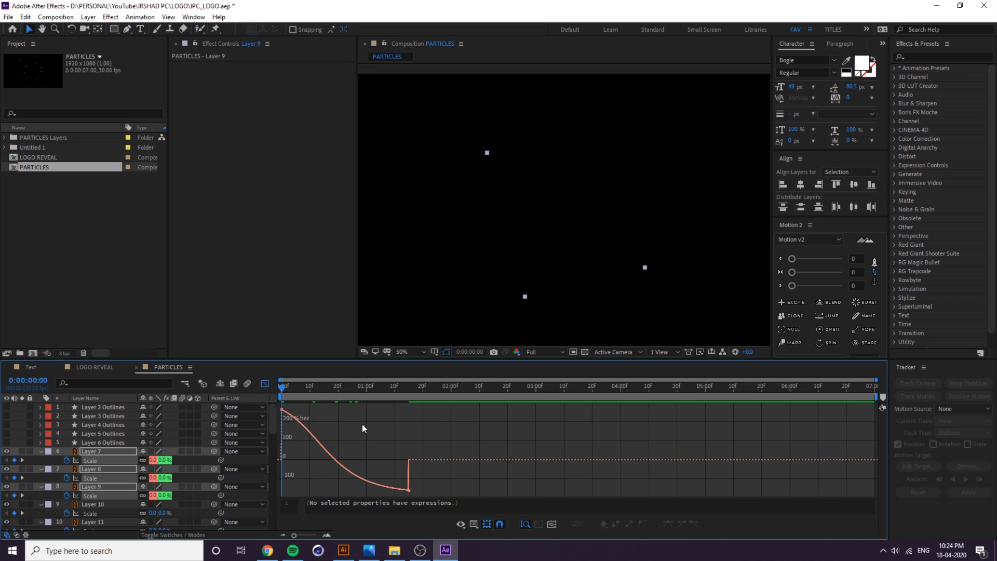
key("ctrl+s")
left_click(265, 384)
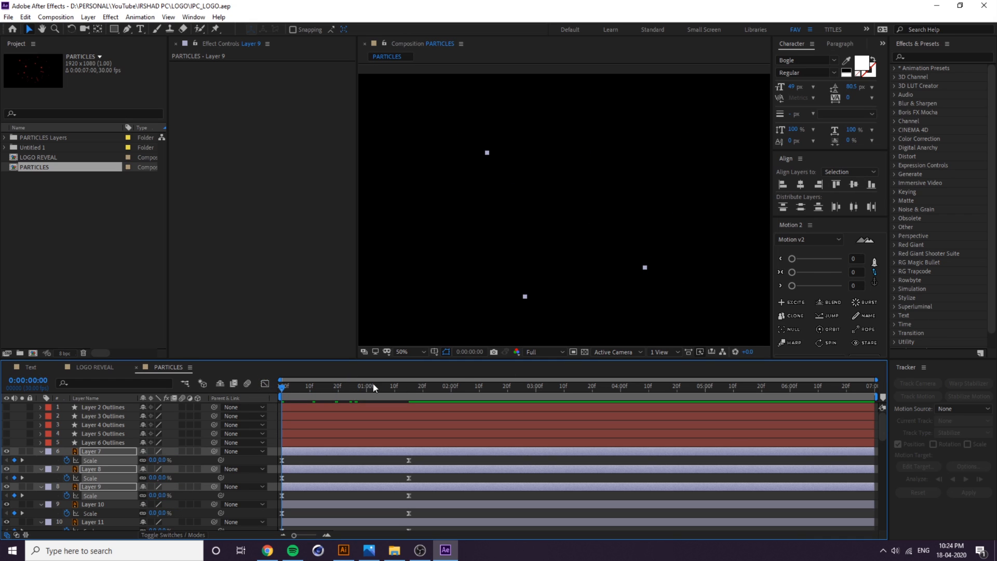
At 0:00:00:22, select a scattered group of triangles, circles and other small particles in the composition.
left_click_drag(373, 383, 342, 392)
left_click(678, 308)
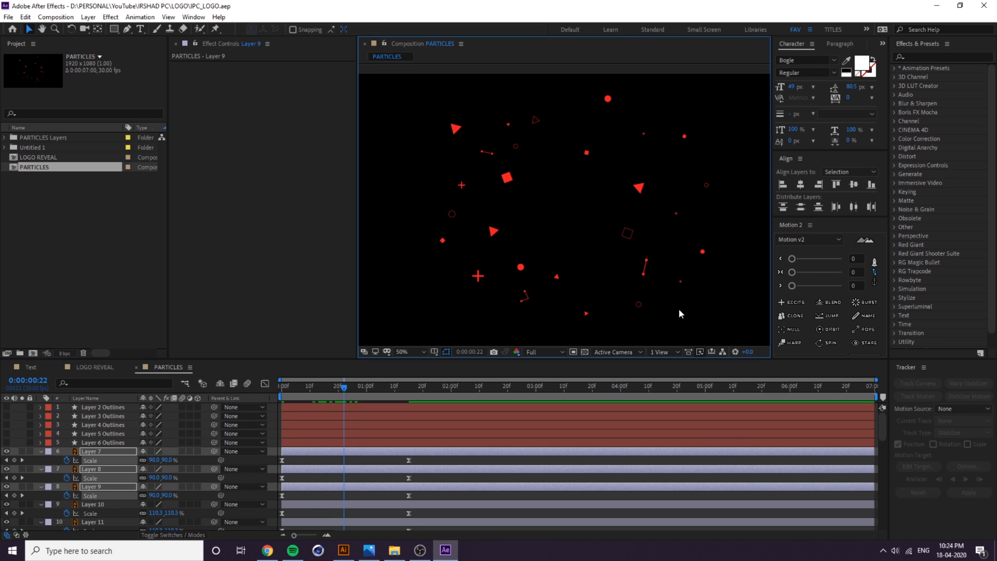
left_click(495, 232)
left_click(638, 187, "shift")
left_click(608, 99, "shift")
left_click(536, 120, "shift")
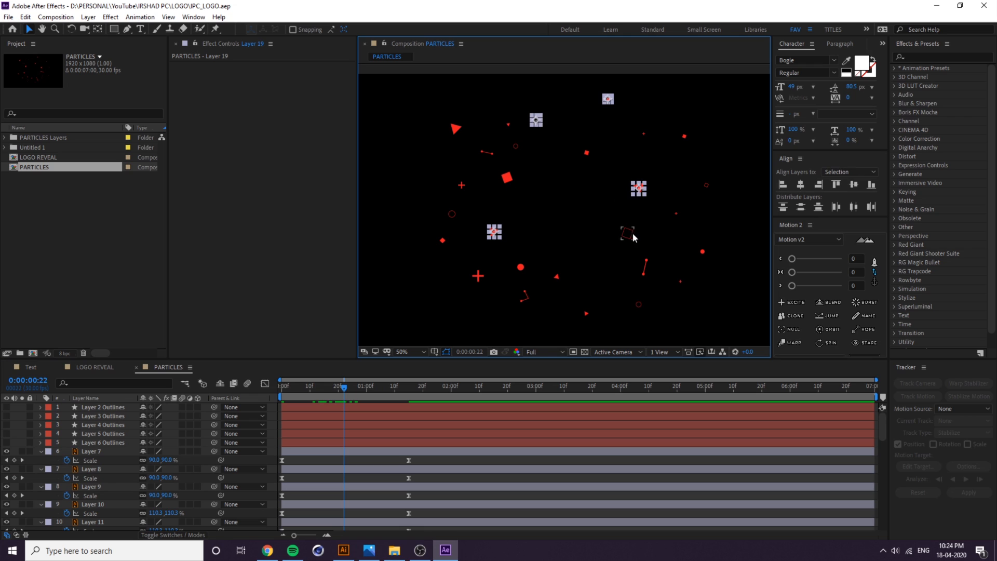
left_click(638, 304, "shift")
left_click(685, 137, "shift")
Select the ending Scale keyframes of a scattered group of particle layers, including Layers 22, 25 and 29.
scroll(383, 489, "down", 7)
left_click(409, 434)
left_click_drag(421, 483, 379, 490)
scroll(400, 499, "down", 1)
left_click_drag(415, 509, 375, 516)
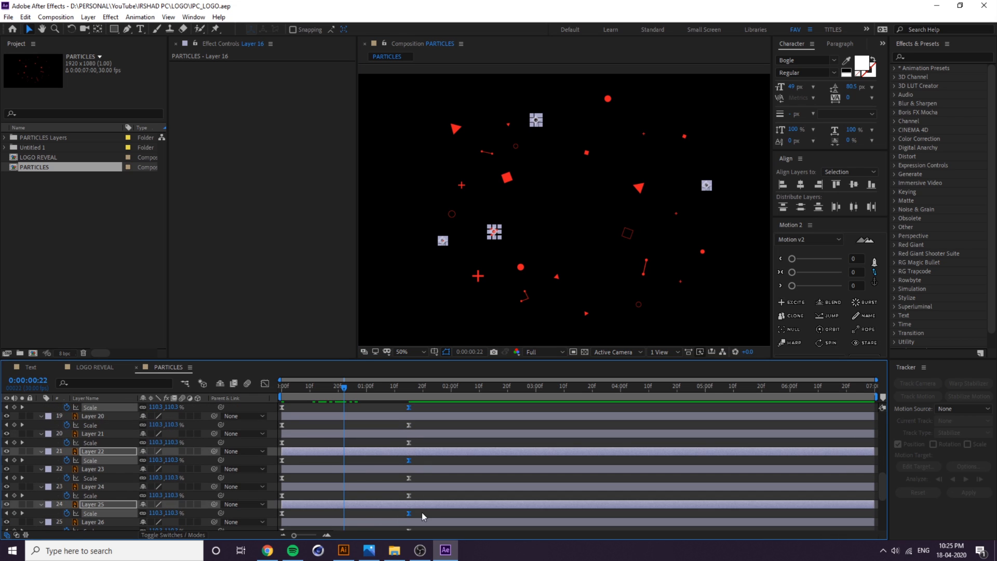
scroll(425, 509, "down", 4)
left_click_drag(424, 458, 421, 461)
scroll(421, 499, "down", 1)
left_click_drag(421, 503, 395, 510)
scroll(415, 515, "down", 2)
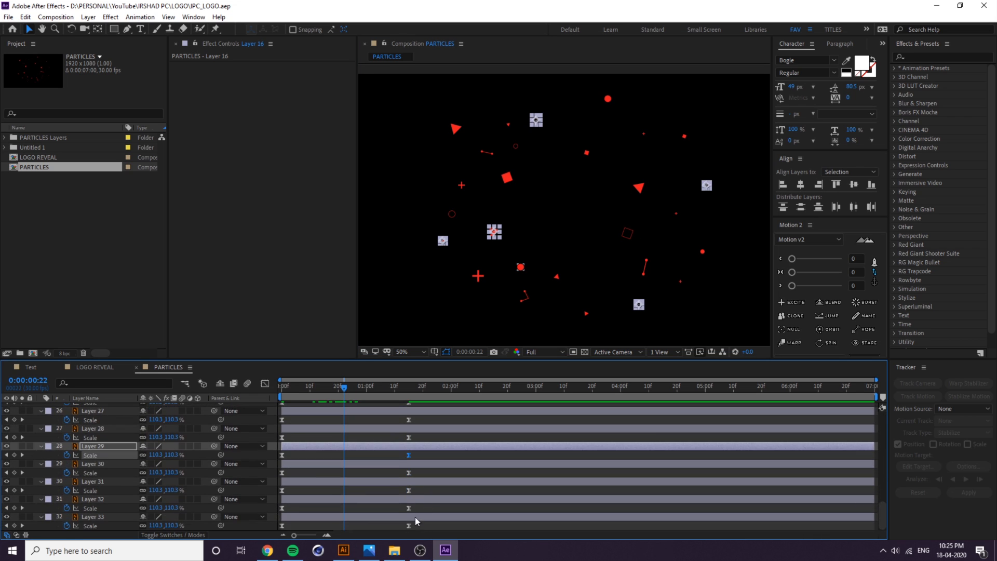
Select the ending Scale keyframes of another scattered set of particle layers, including Layers 17 and 22.
scroll(414, 468, "up", 10)
left_click_drag(416, 454, 398, 460)
scroll(449, 517, "down", 2)
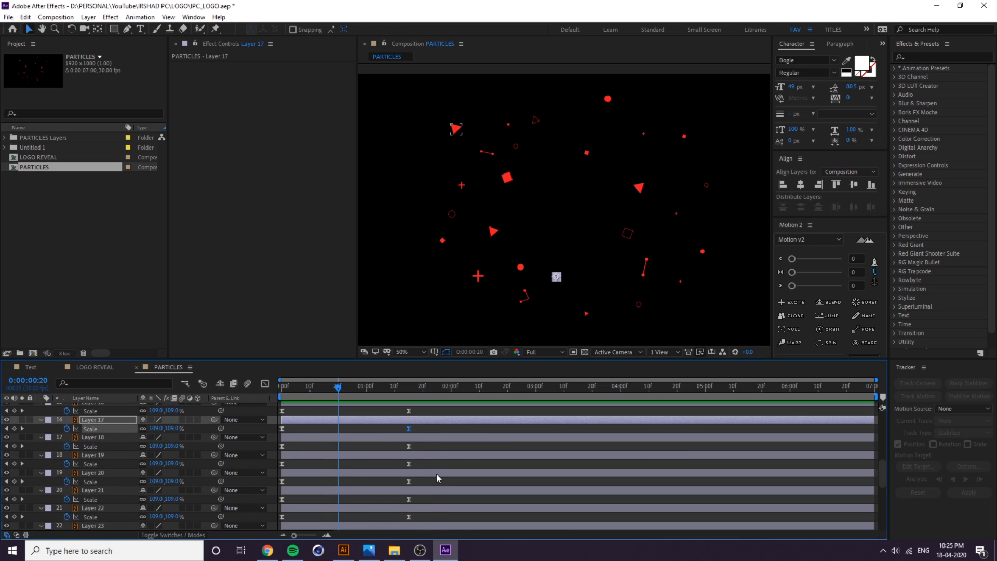
scroll(436, 473, "down", 1)
left_click_drag(395, 489, 447, 500)
scroll(431, 452, "down", 2)
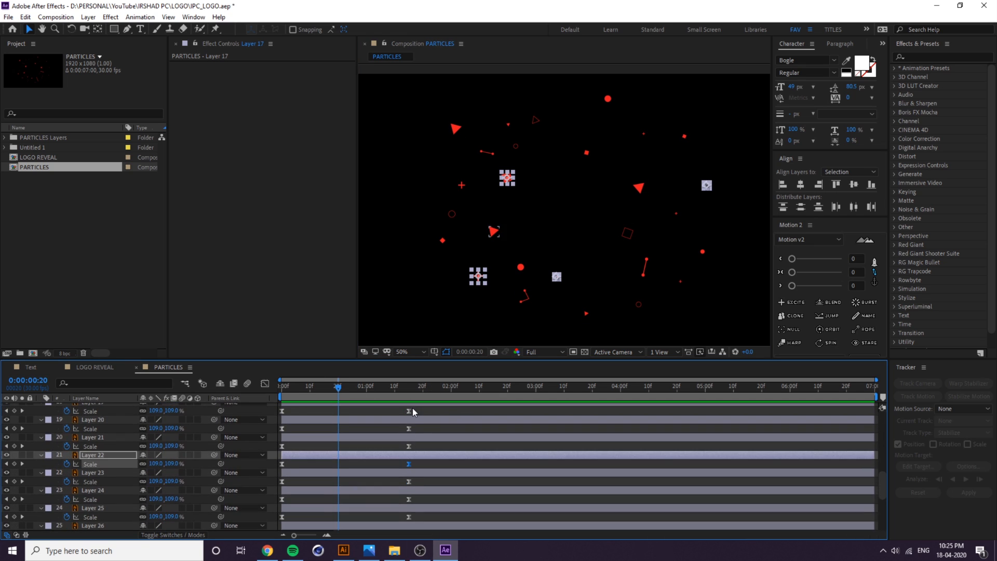
Leave the graph editor in keyframe view and return the playhead to the start of the composition.
scroll(413, 444, "up", 6)
key("shift+F3")
left_click_drag(317, 431, 248, 398)
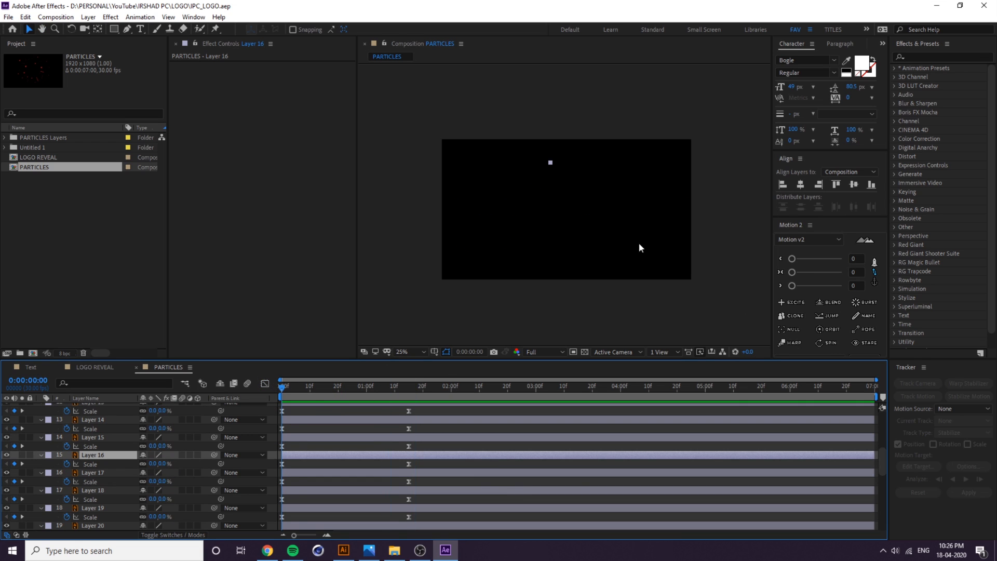
Deselect the layers and preview the particles' scale animation from the start of the composition.
left_click(729, 262)
left_click_drag(391, 392, 239, 402)
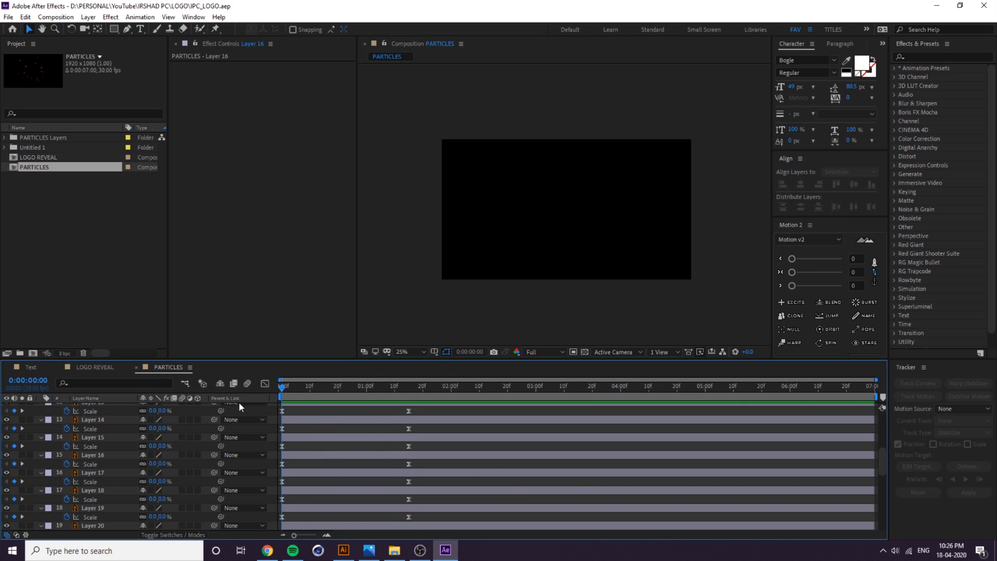
key("space")
Collapse the Scale properties of all layers and select the particle layers from Layer 7 through Layer 33.
key("ctrl+a")
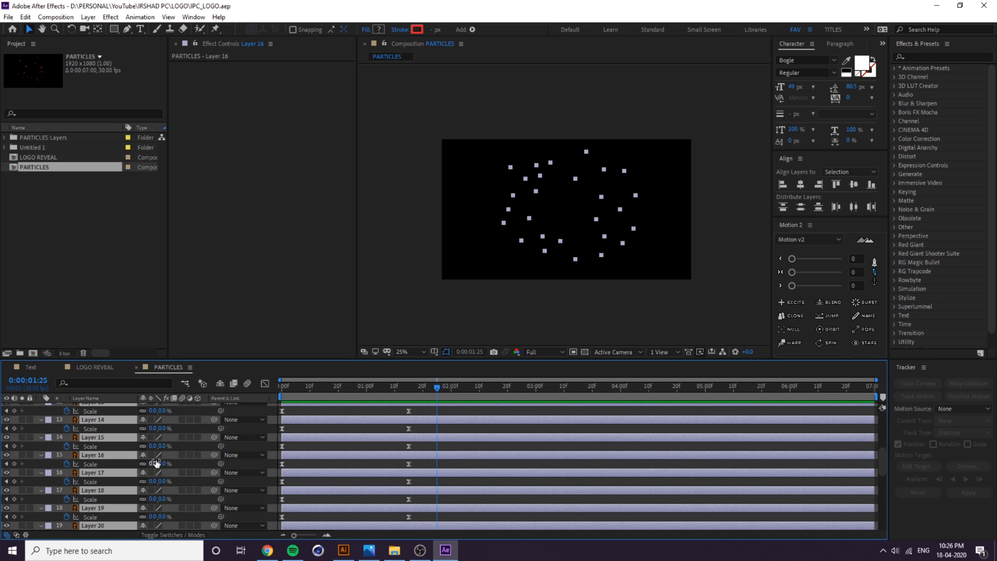
key("s")
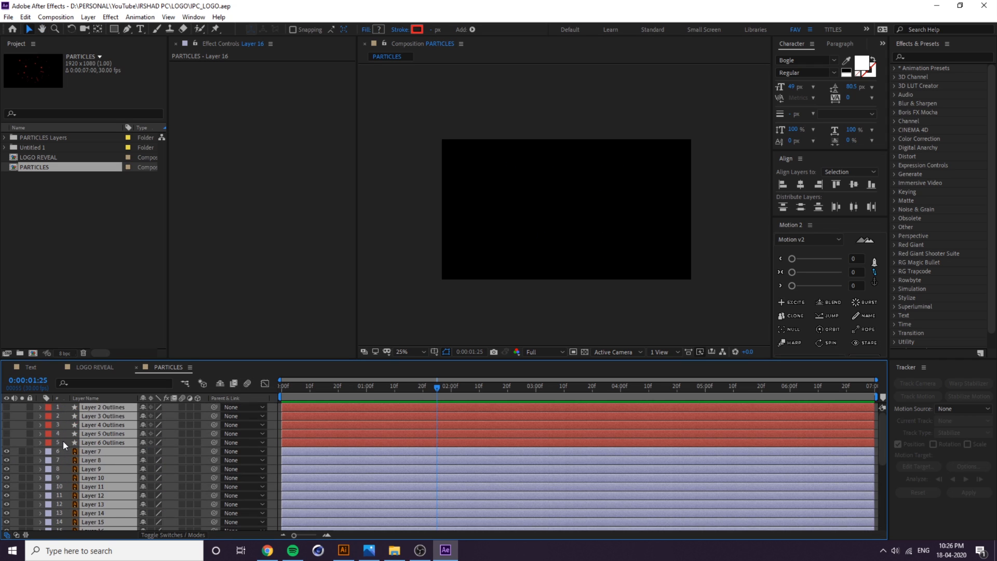
left_click(63, 441)
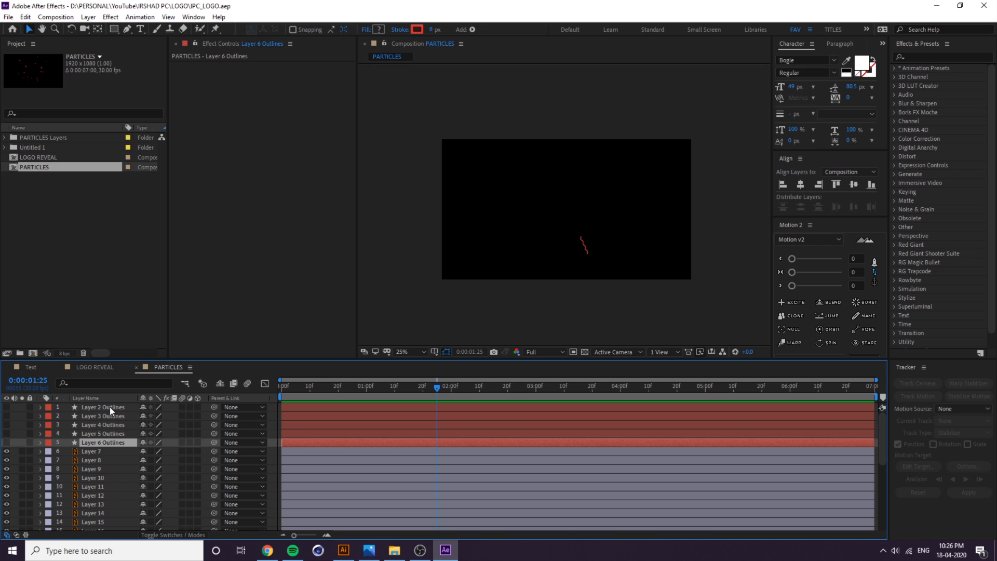
left_click(105, 450)
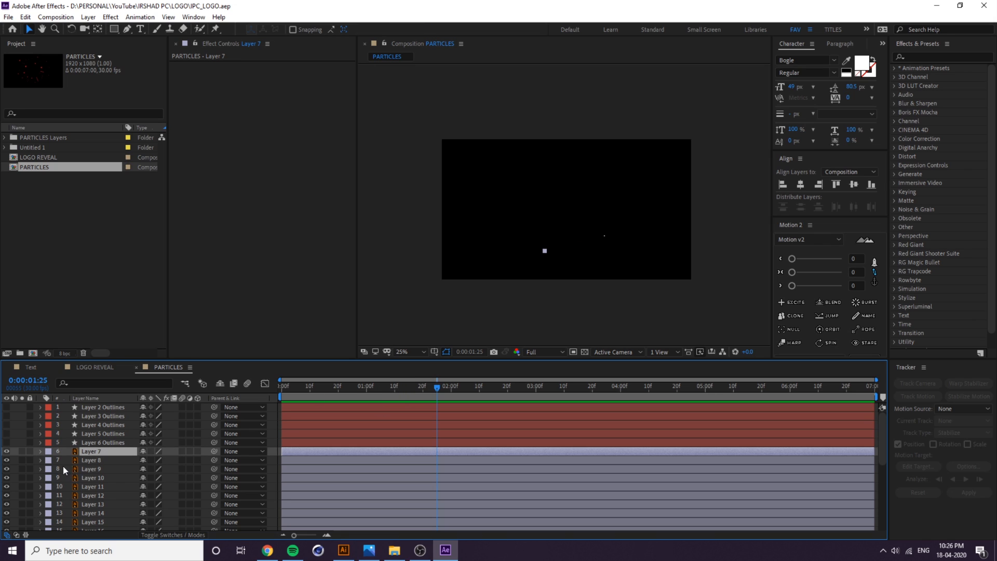
left_click_drag(422, 385, 348, 397)
scroll(124, 464, "down", 5)
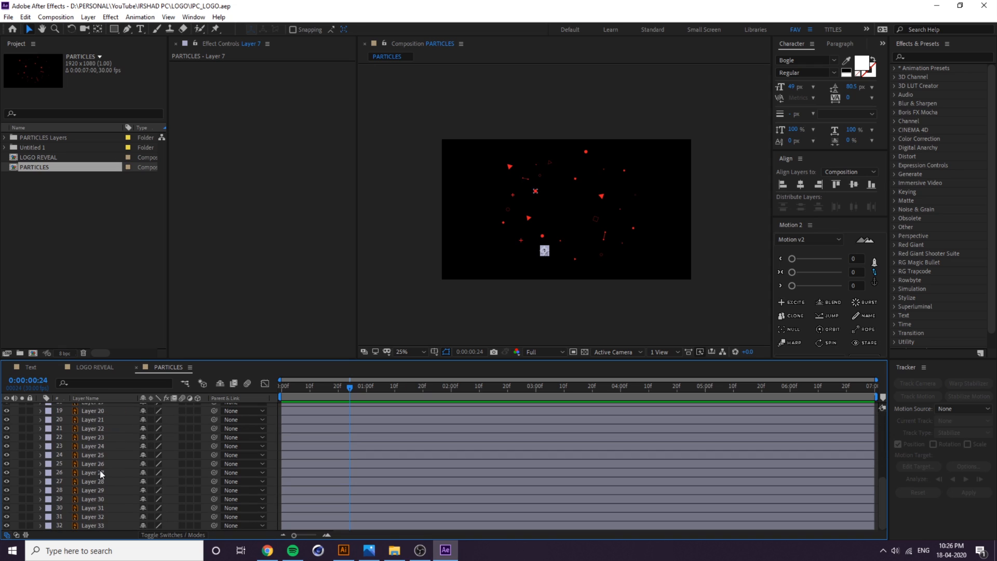
left_click(98, 525, "shift")
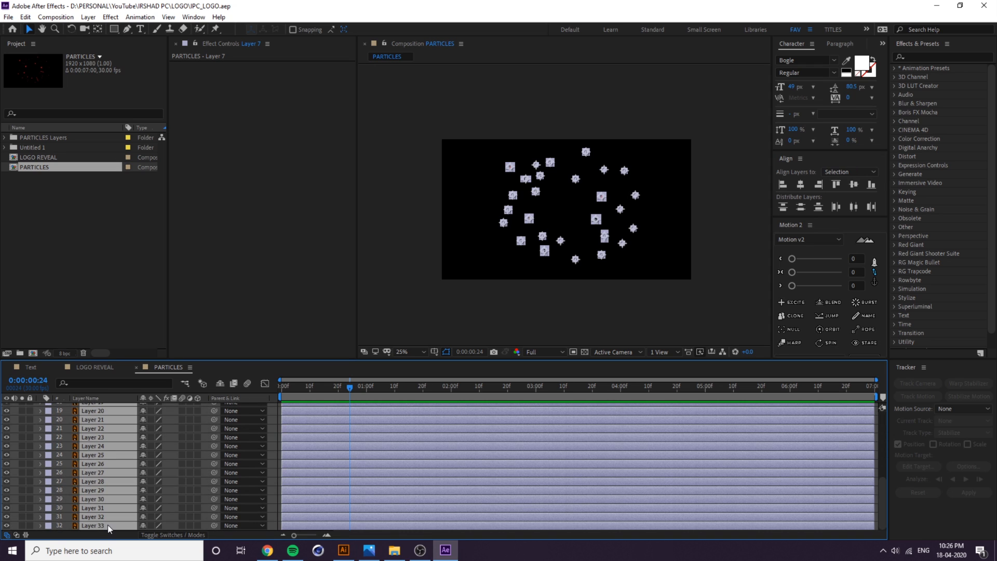
Set Position keyframes on the selected particle layers at 0:00:01:15, in line with their ending Scale keyframes.
key("s")
left_click_drag(375, 383, 423, 401)
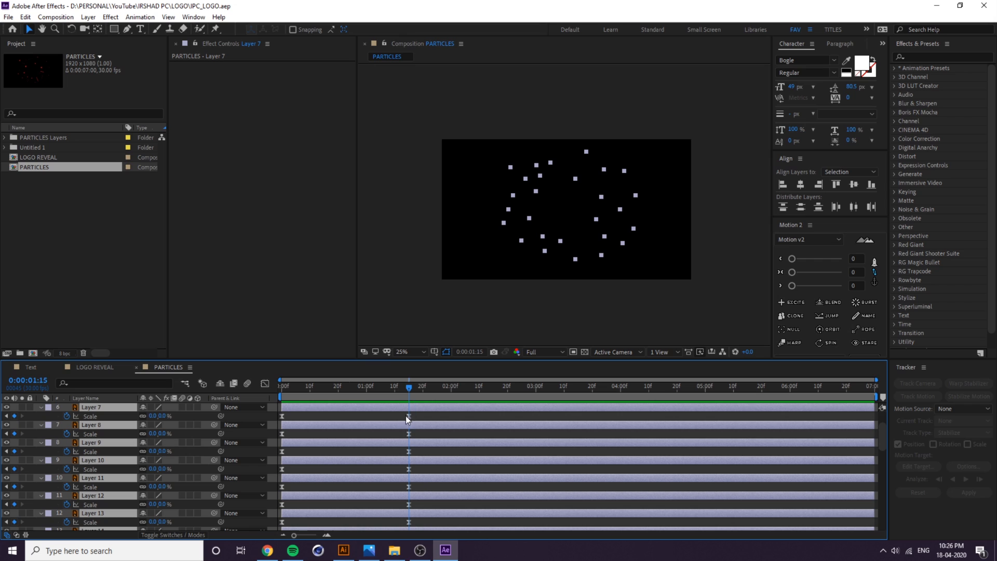
key("p")
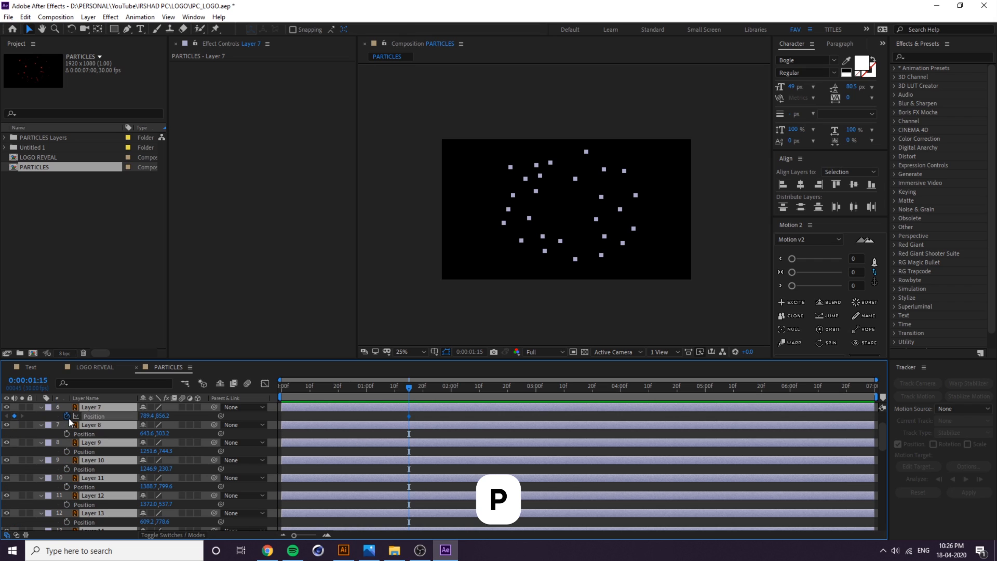
At 0:00:00:00, align the selected particle layers to the composition and centre them horizontally and vertically.
left_click_drag(413, 391, 270, 415)
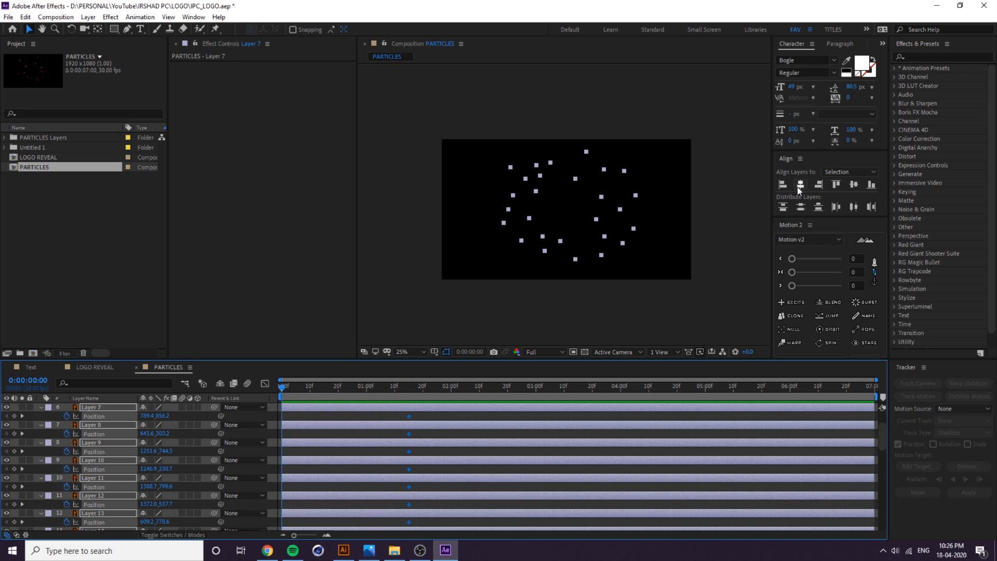
left_click(864, 173)
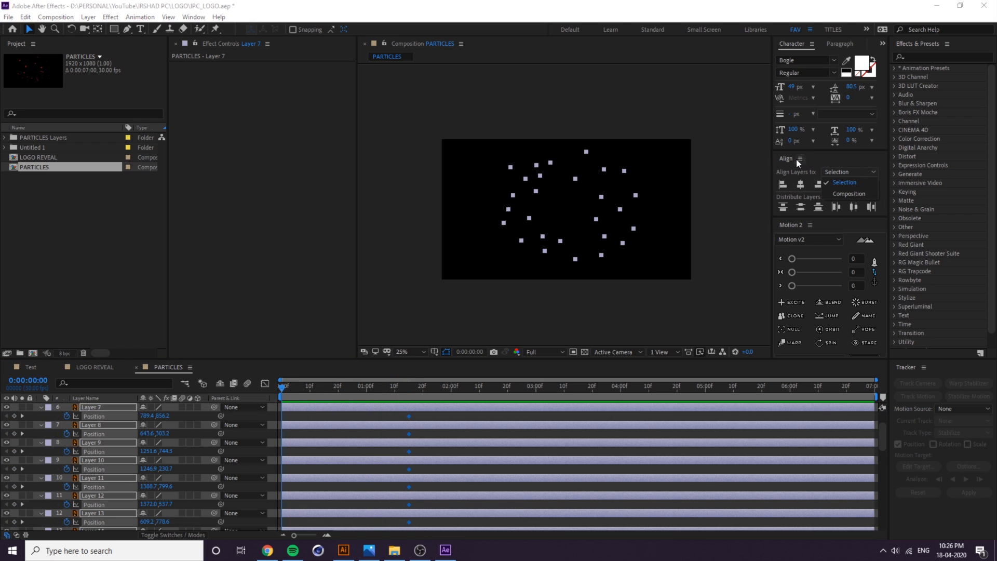
left_click(858, 195)
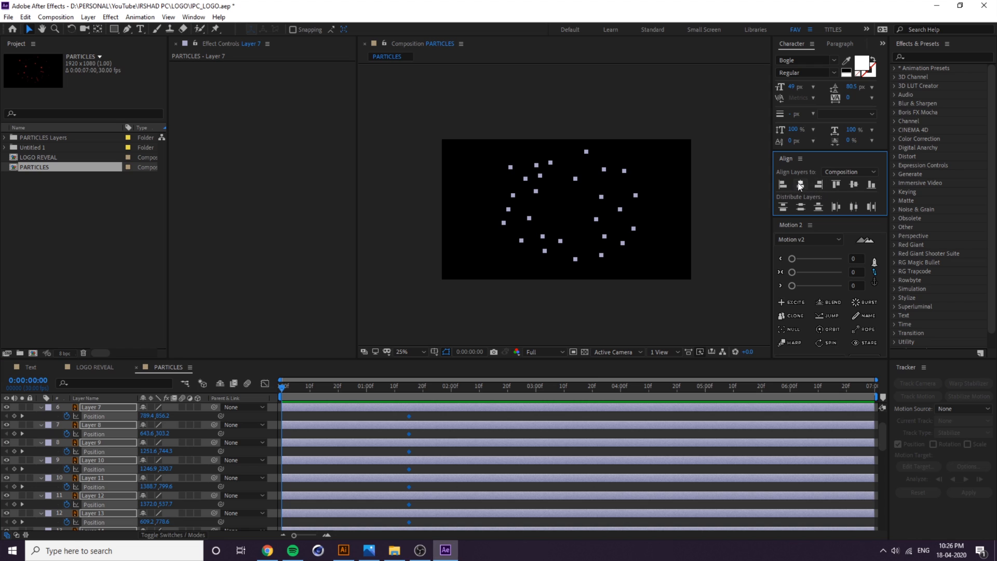
left_click(800, 185)
left_click(854, 184)
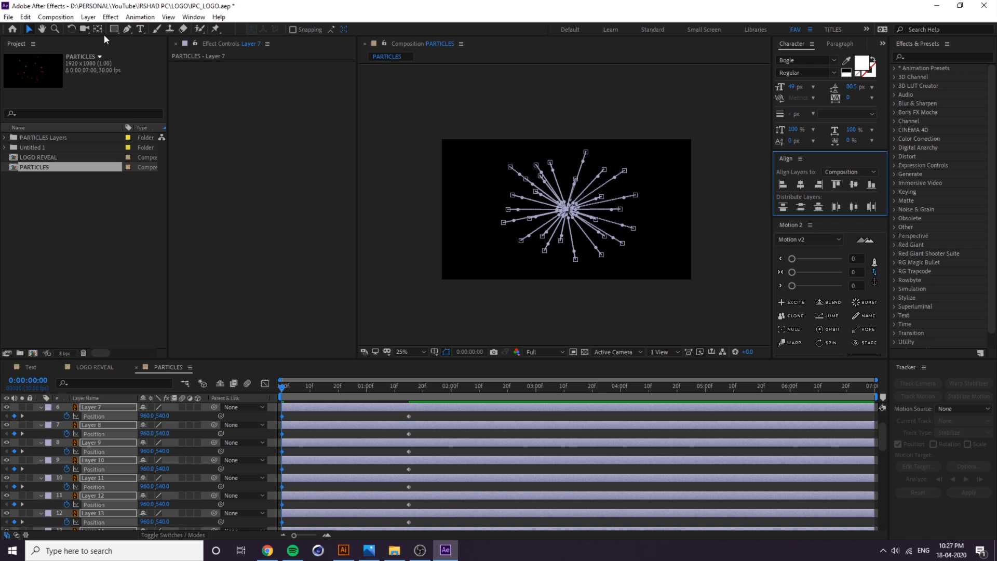
Select all starting and ending Position keyframes of the particle layers and apply Easy Ease to them.
left_click(194, 16)
left_click(240, 82)
key("period")
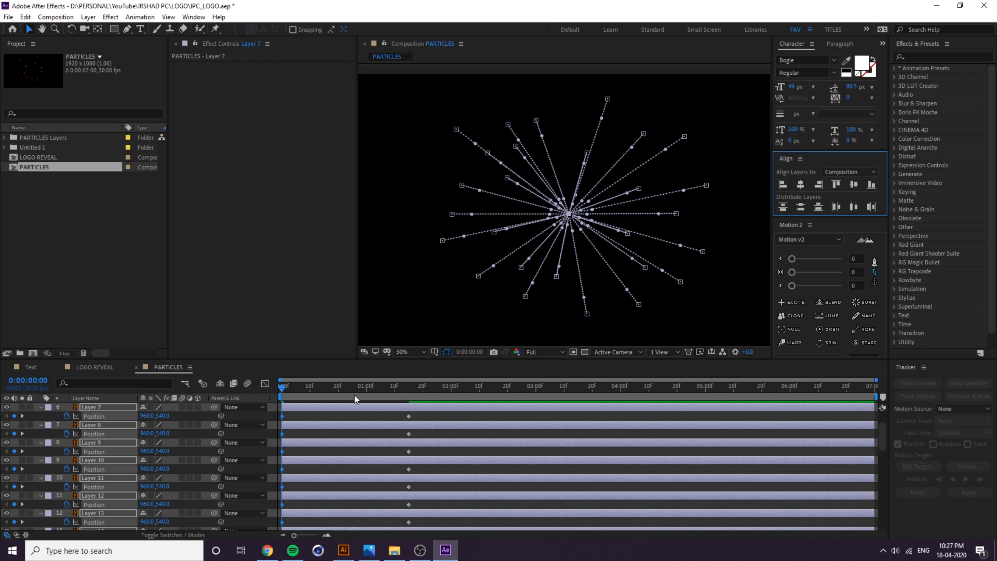
scroll(479, 462, "up", 3)
left_click_drag(429, 458, 202, 534)
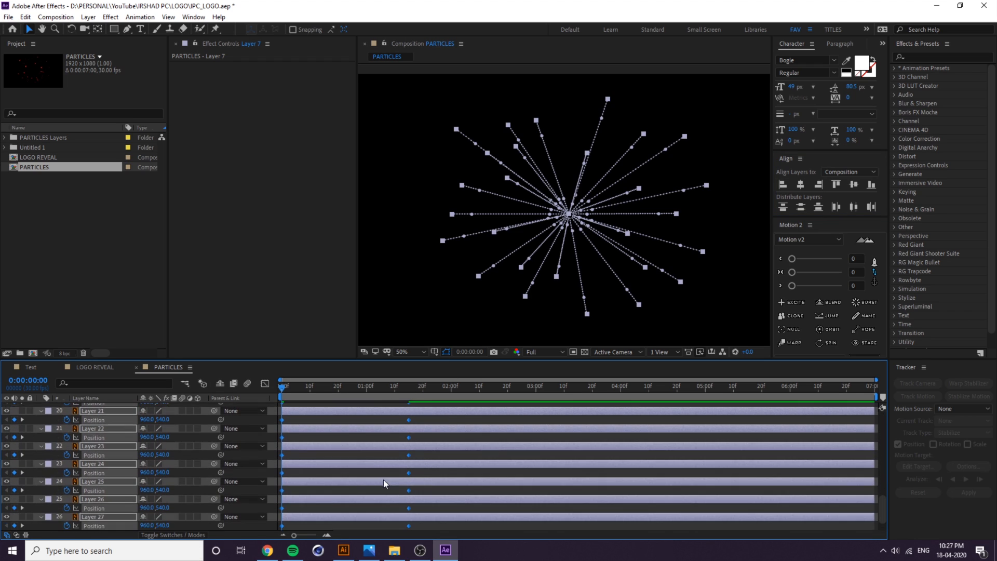
scroll(422, 471, "up", 10)
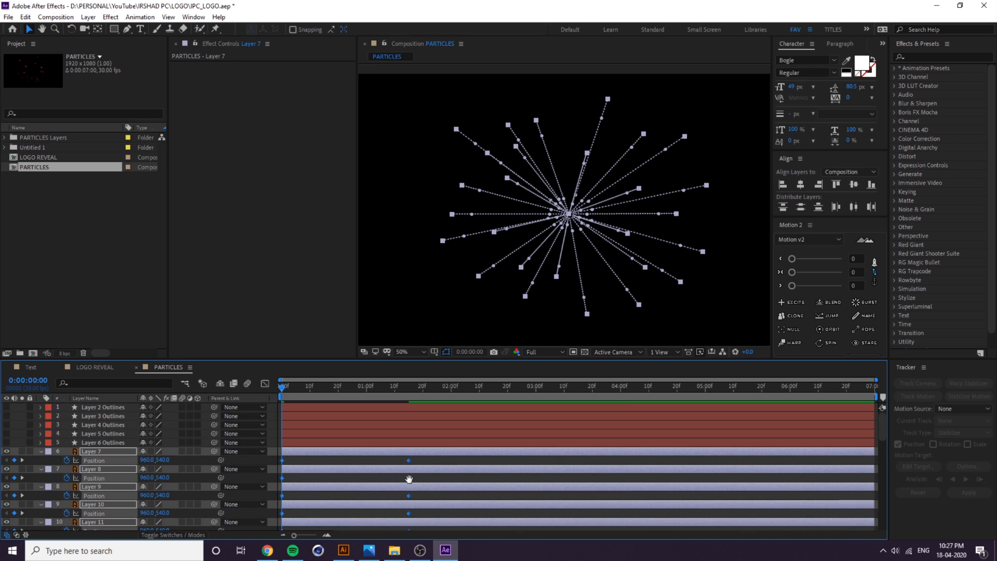
key("space")
key("F9")
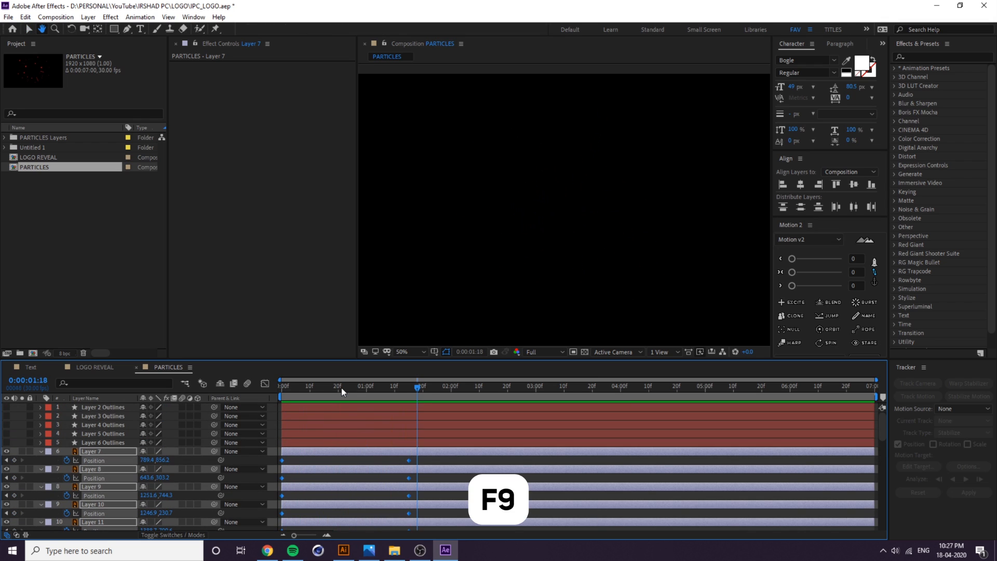
left_click_drag(341, 385, 347, 385)
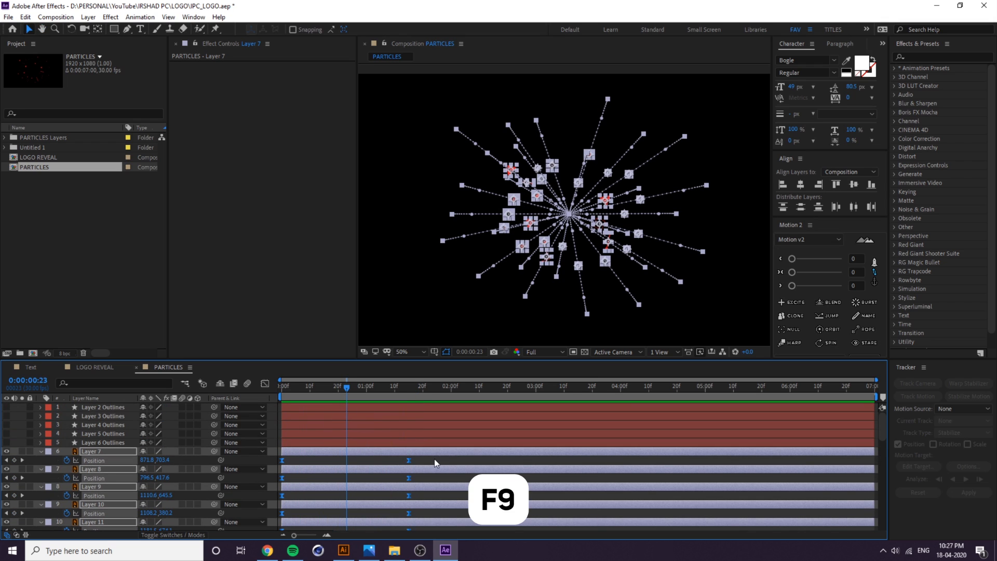
Reshape the Position speed curves in the graph editor so the speed peaks early and eases out gradually toward the ending keyframes.
left_click(265, 384)
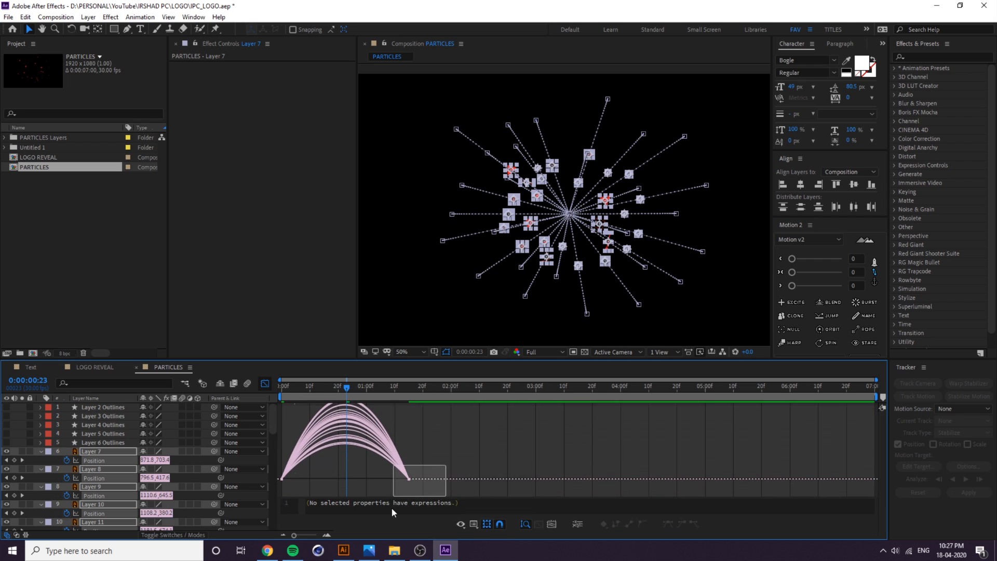
left_click_drag(392, 507, 364, 487)
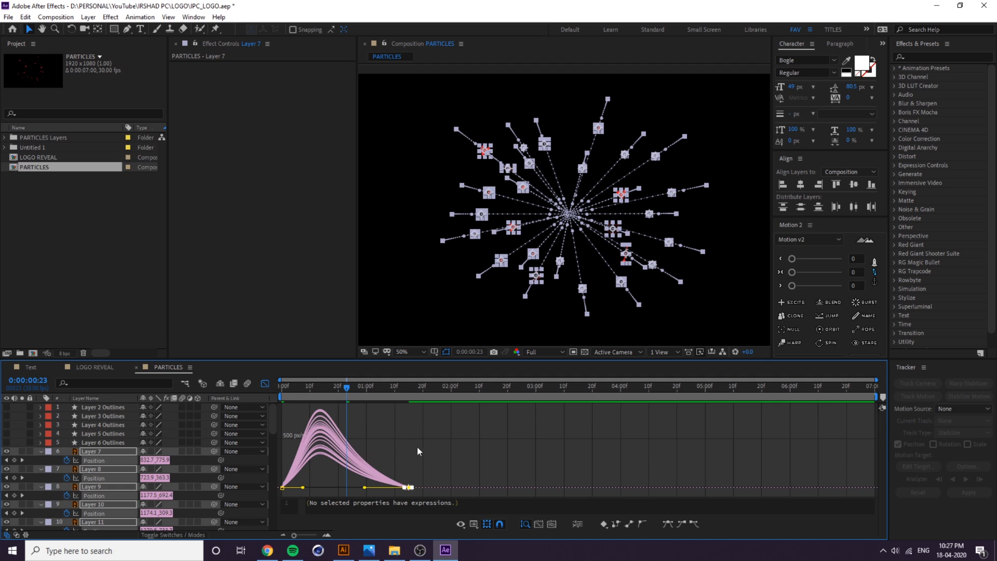
left_click(379, 426)
Preview the particles bursting out from the centre, playing from the start of the composition.
left_click_drag(353, 388, 281, 399)
key("space")
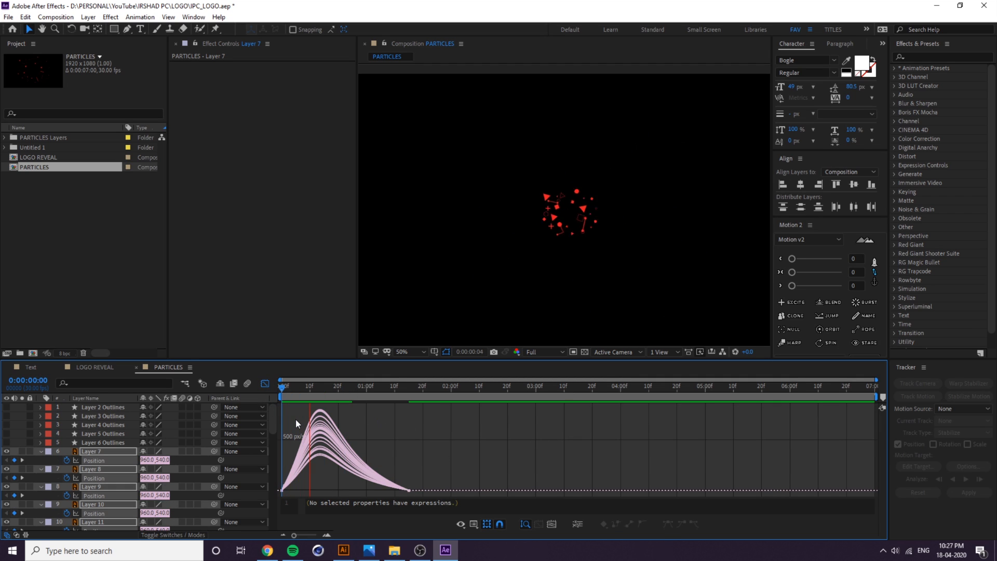
key("space")
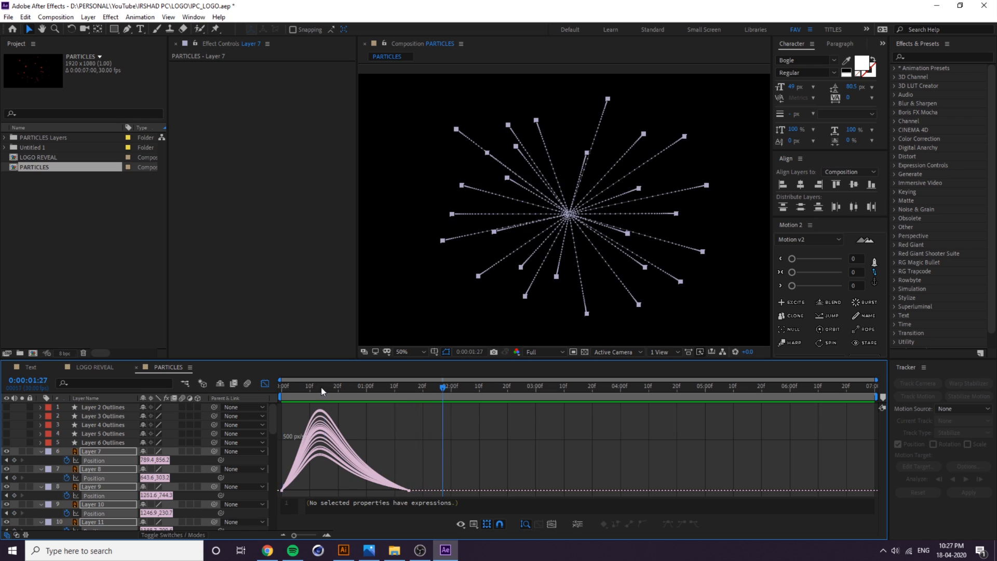
left_click_drag(321, 388, 284, 413)
key("space")
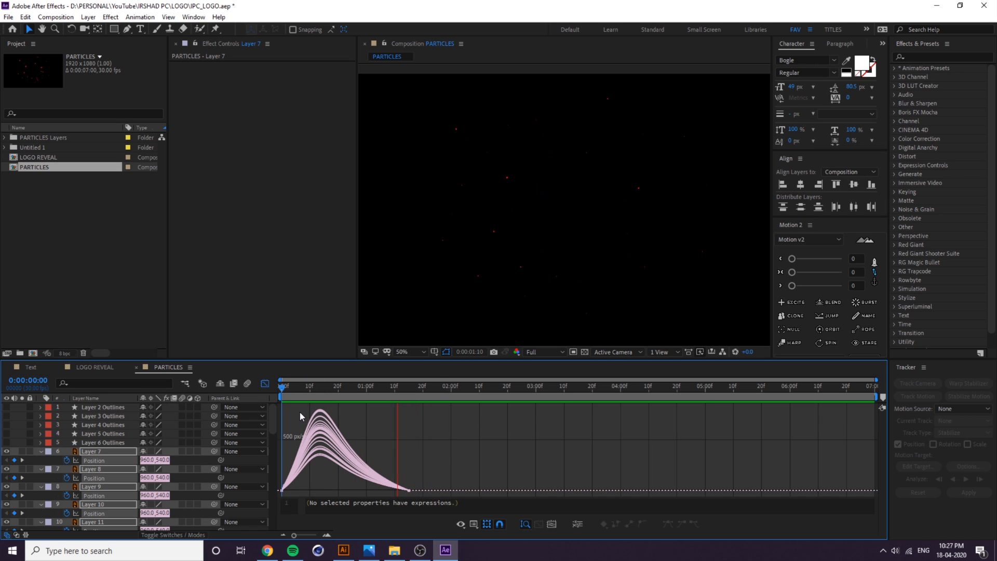
left_click(341, 388)
Leave the graph editor and reselect all particle layers from Layer 7 through the last one.
left_click(265, 384)
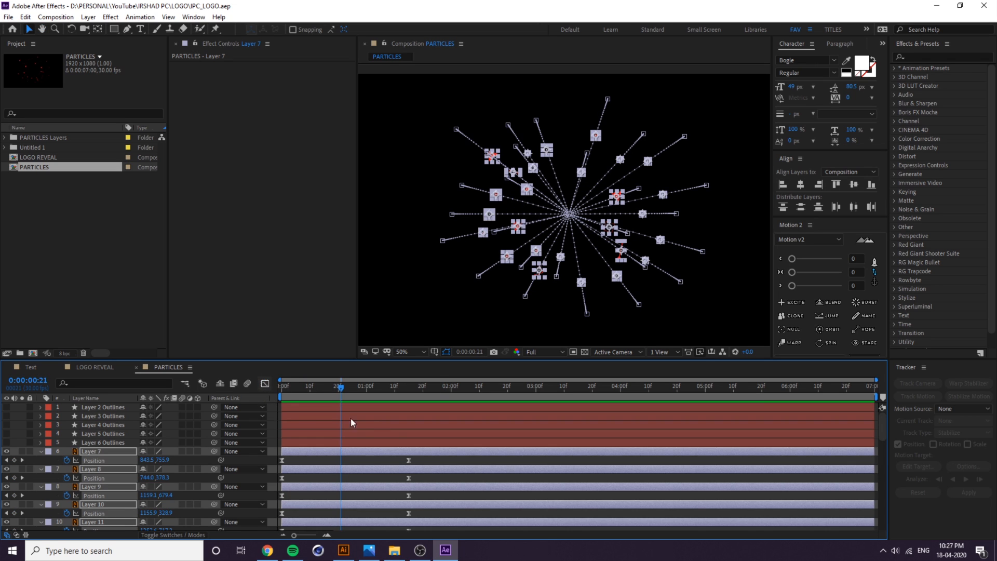
left_click(390, 461)
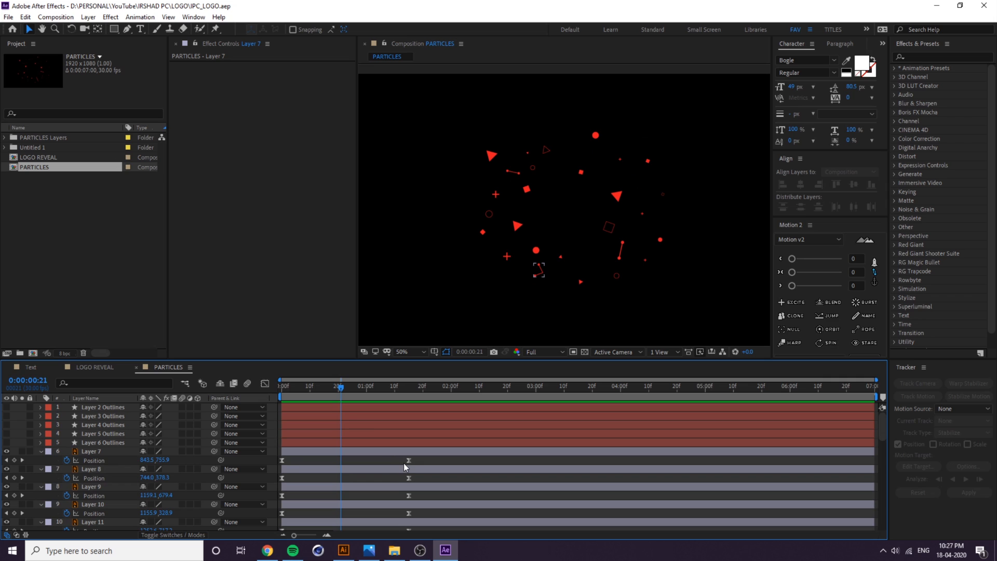
left_click(359, 450)
scroll(359, 451, "down", 15)
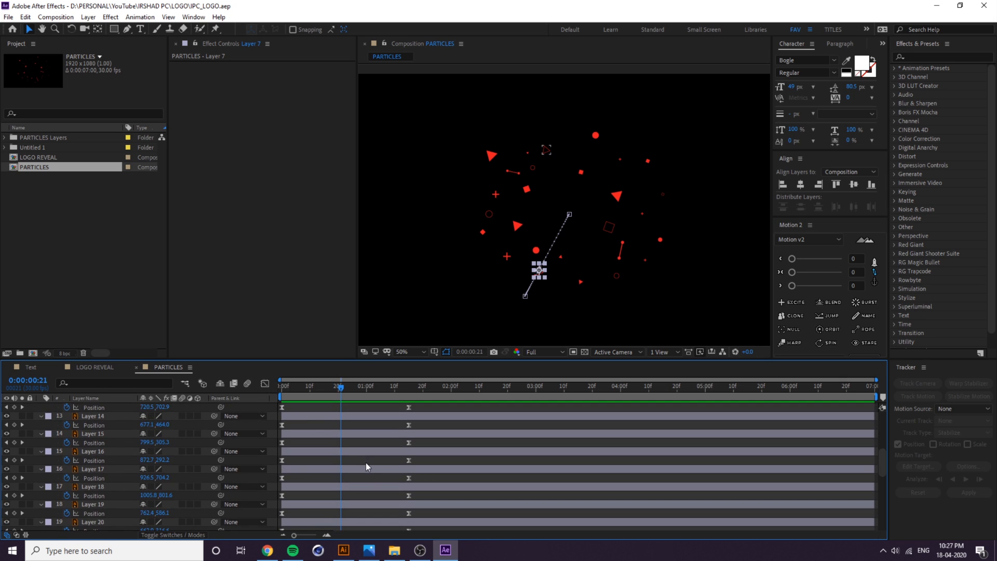
left_click(354, 517, "shift")
scroll(357, 506, "up", 10)
Reveal the Rotation property of the selected particle layers and keyframe it at 0x+0.0° at 0:00:00:00.
left_click(406, 394)
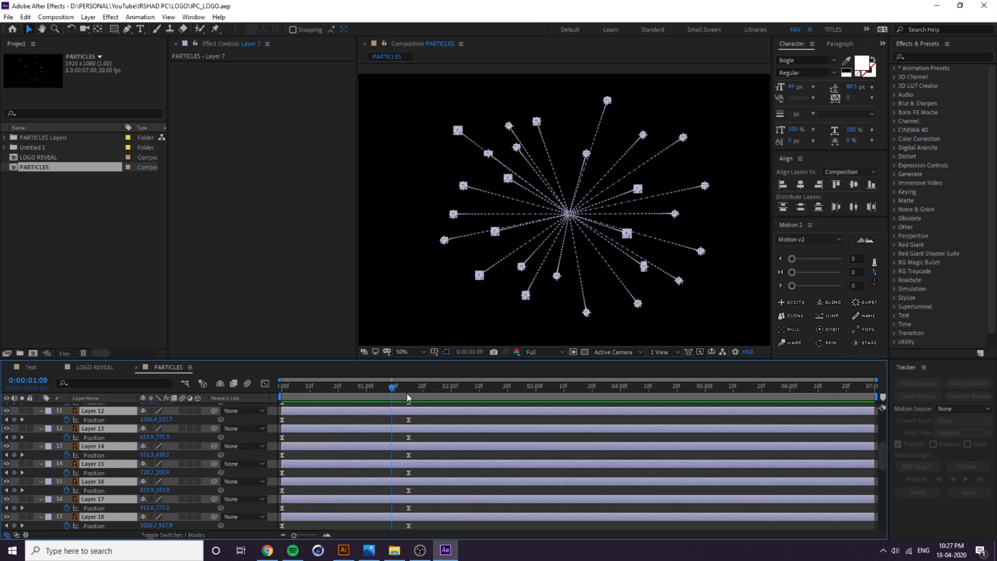
key("r")
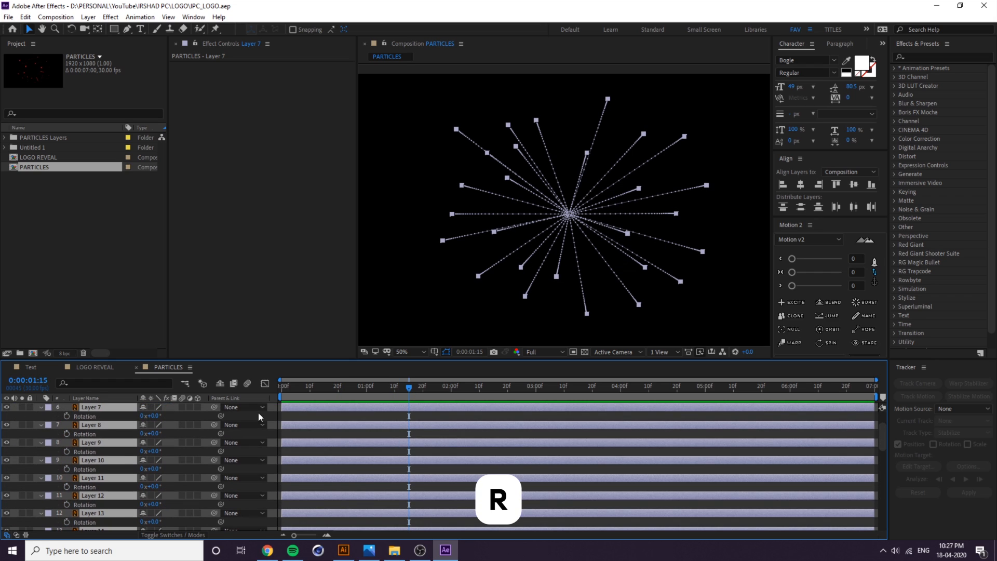
left_click(67, 416)
left_click(67, 416)
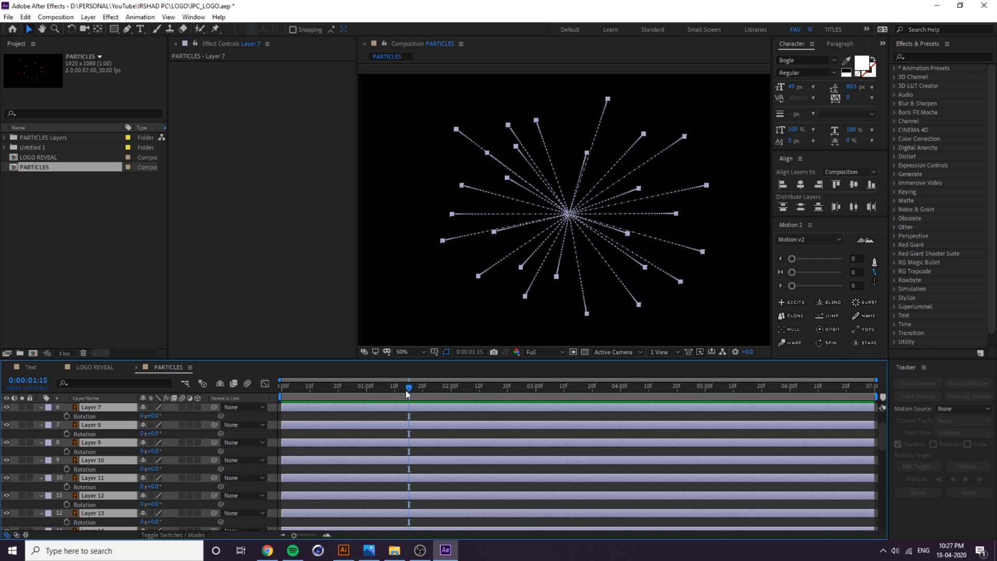
left_click_drag(407, 395, 270, 397)
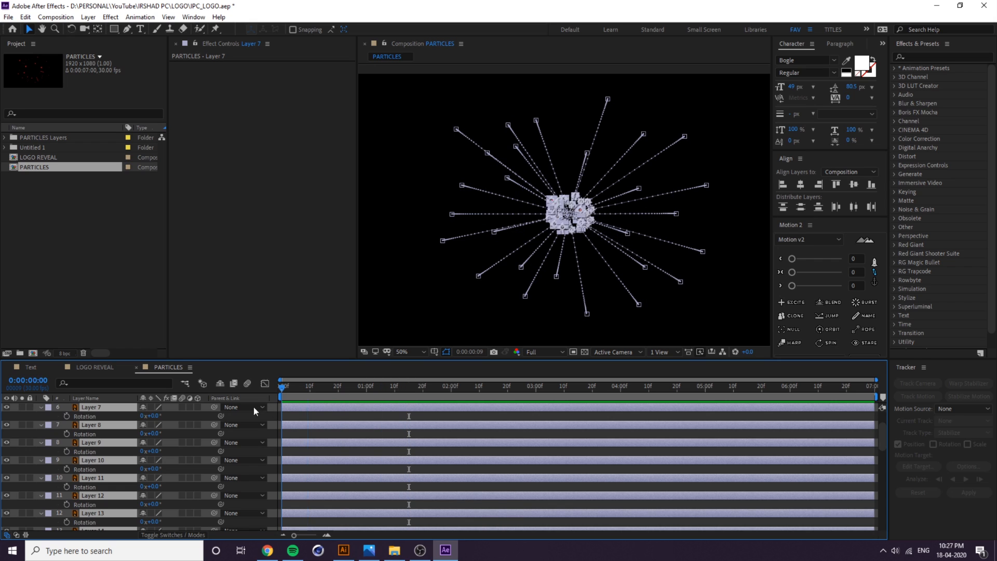
left_click(67, 416)
At 0:00:01:15, in line with the ending Scale keyframes, set the particle layers' Rotation to 1x+0.0° and show only Rotation.
left_click_drag(294, 388, 372, 400)
key("shift+s")
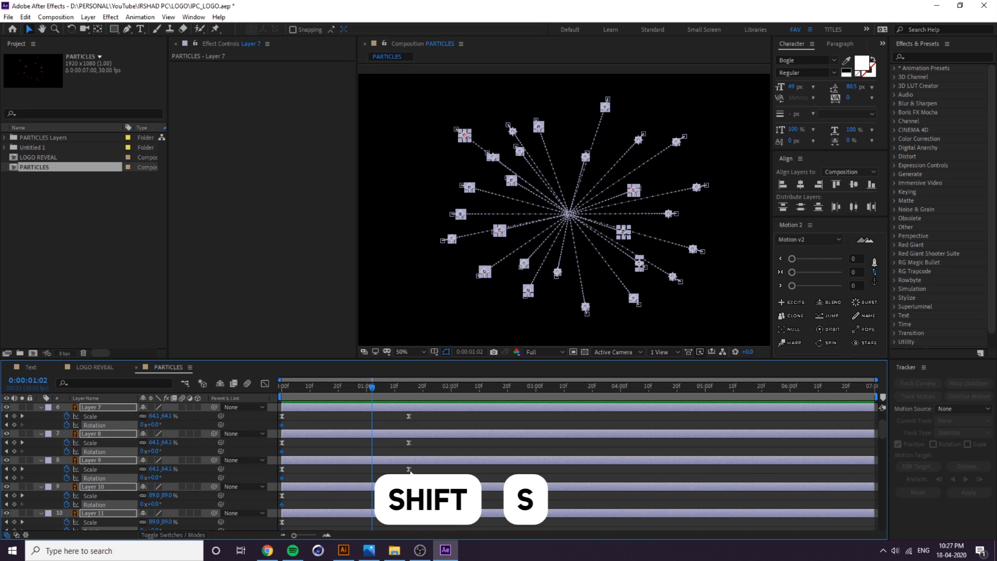
left_click(408, 390)
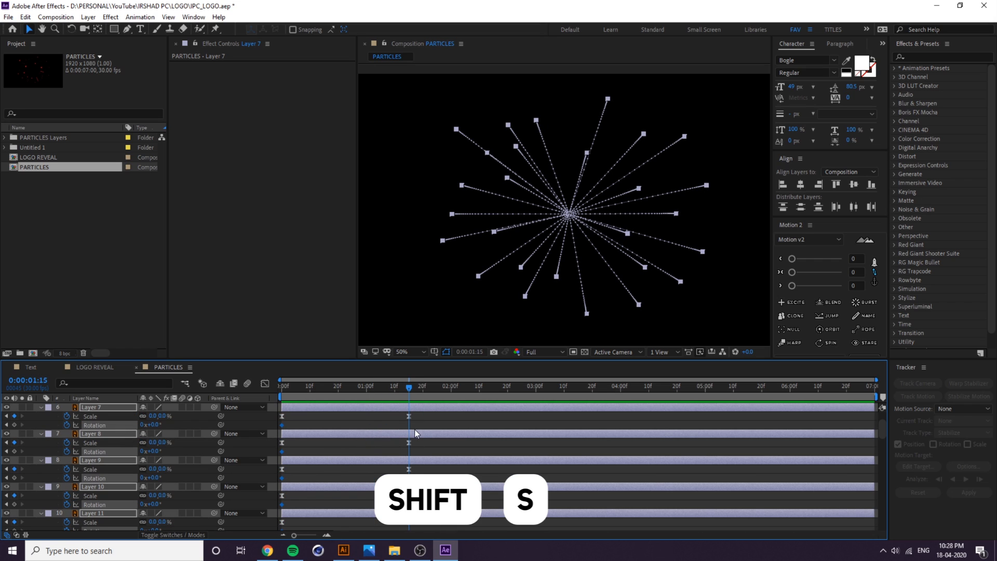
left_click(144, 425)
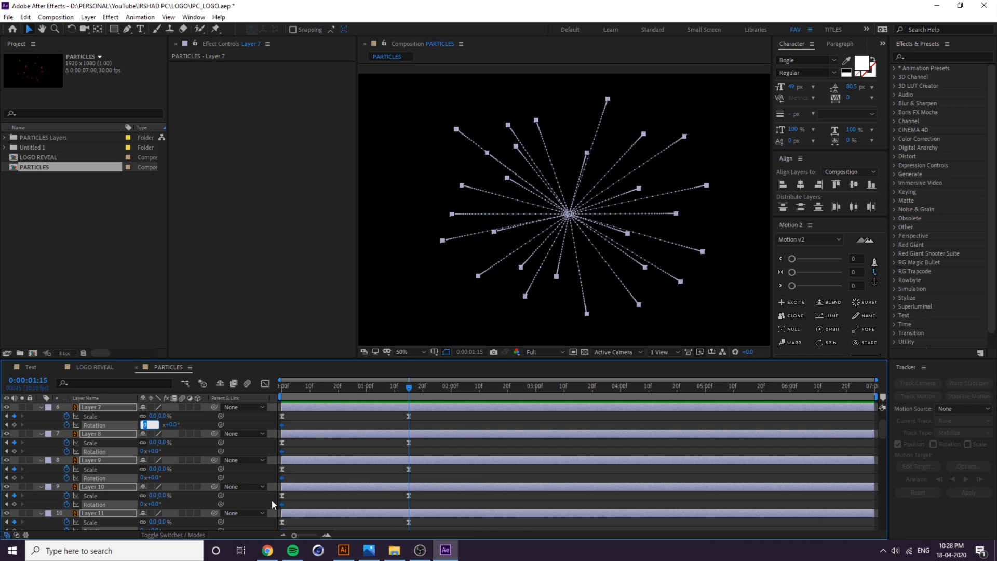
type("1")
key("Return")
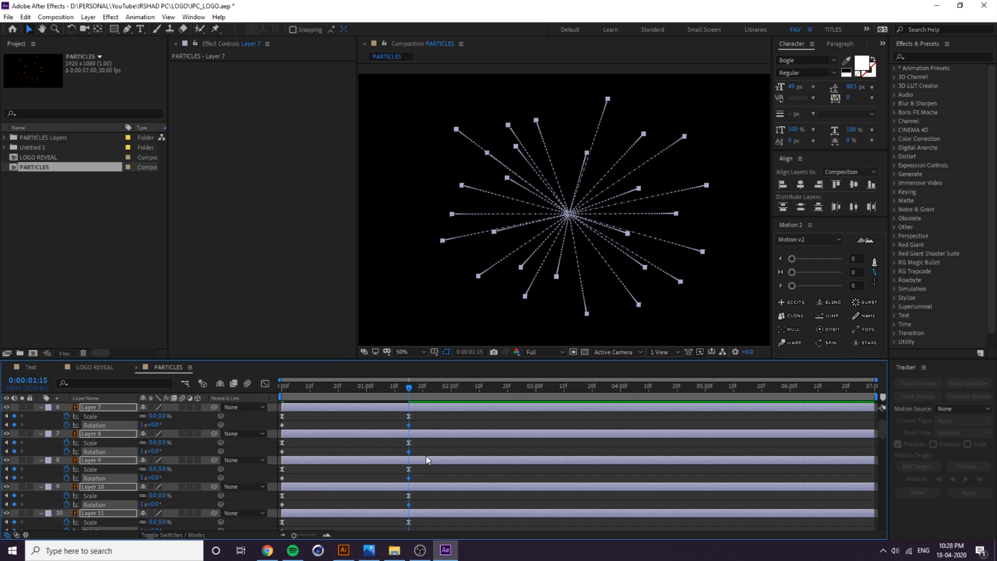
key("u")
key("r")
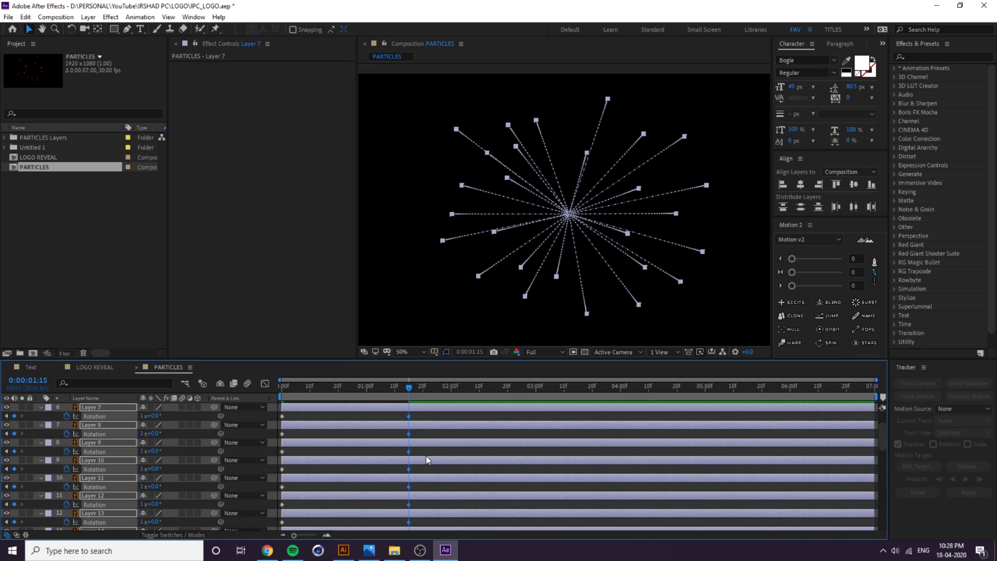
Apply Easy Ease to all Rotation keyframes of the particle layers, from Layer 7 through Layer 33.
left_click(425, 417)
scroll(426, 418, "up", 2)
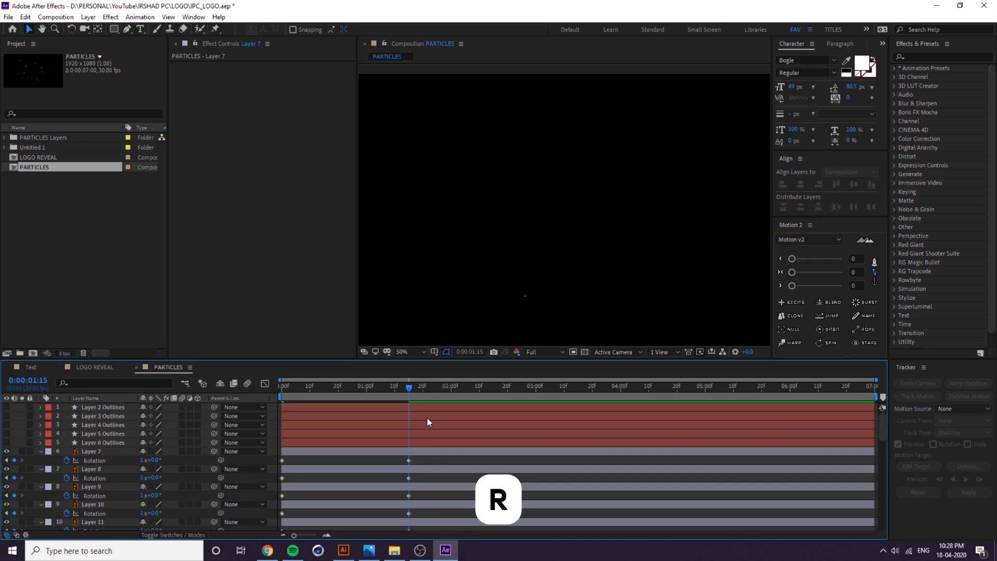
left_click_drag(416, 462, 178, 538)
key("F9")
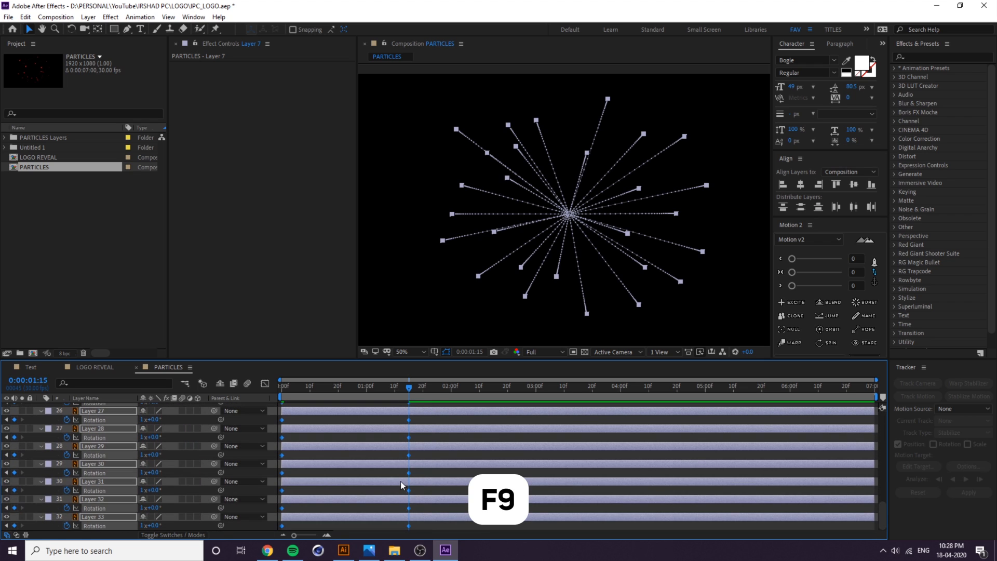
left_click(419, 420)
With the particles shown at 0:00:00:21, set the ending Rotation keyframe of Layer 19, the lower-left triangle, to 2x+150°.
left_click_drag(409, 400, 341, 406)
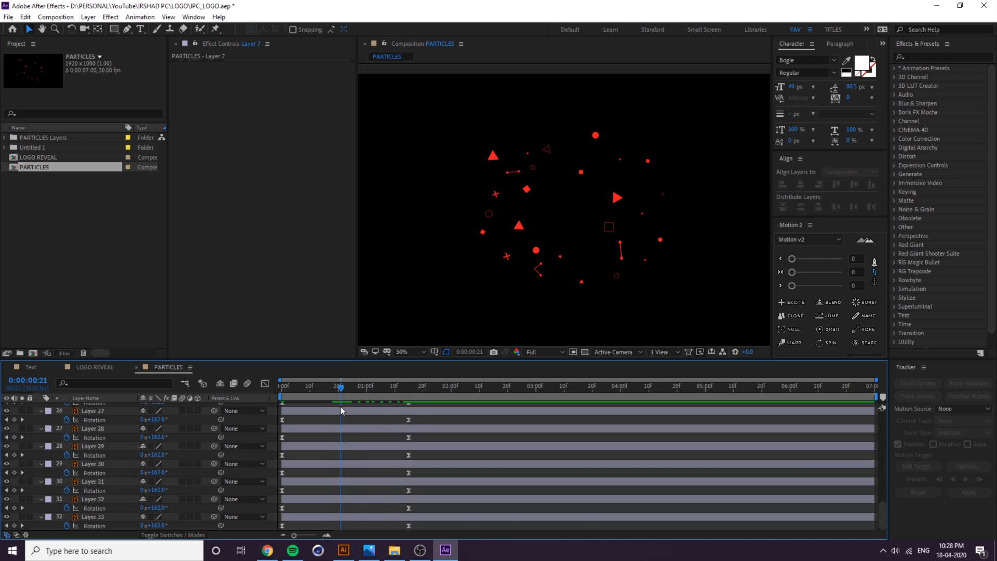
left_click(521, 228)
scroll(376, 487, "up", 5)
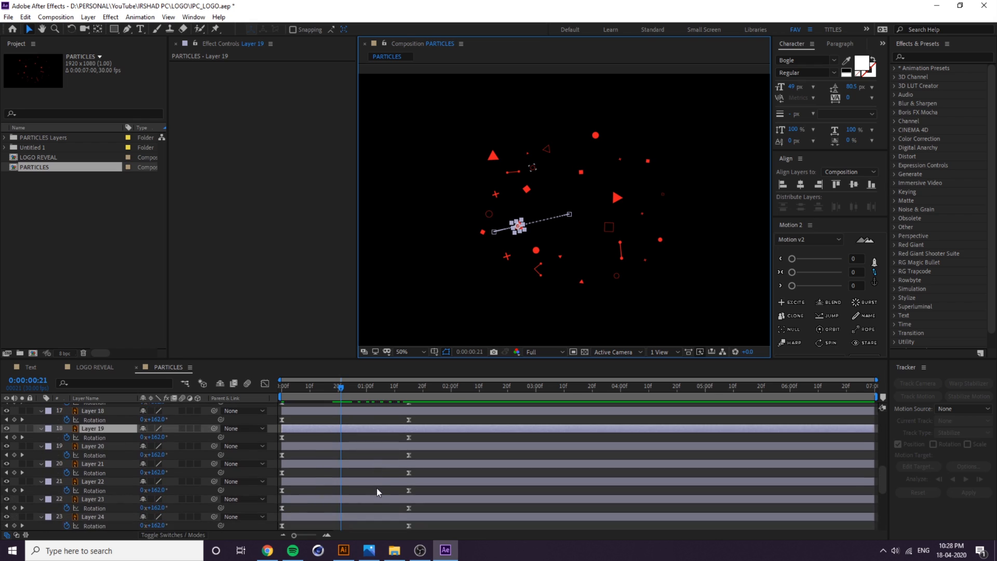
double_click(408, 464)
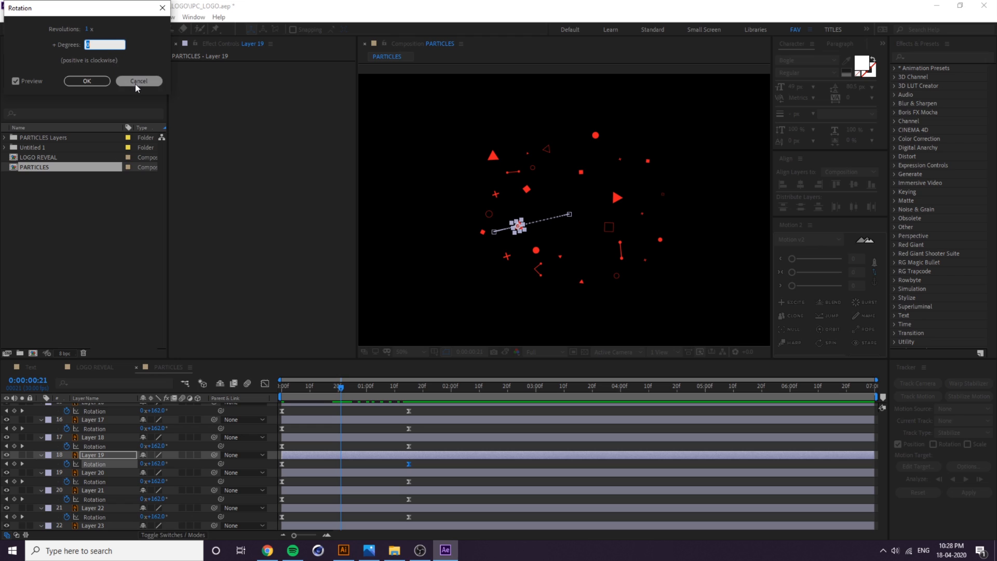
left_click(92, 29)
type("2")
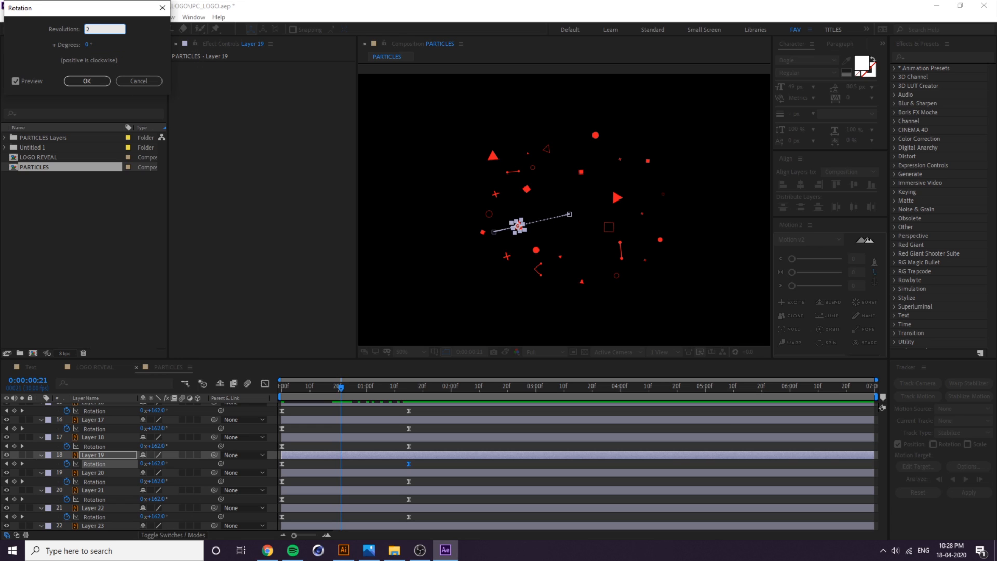
left_click(86, 45)
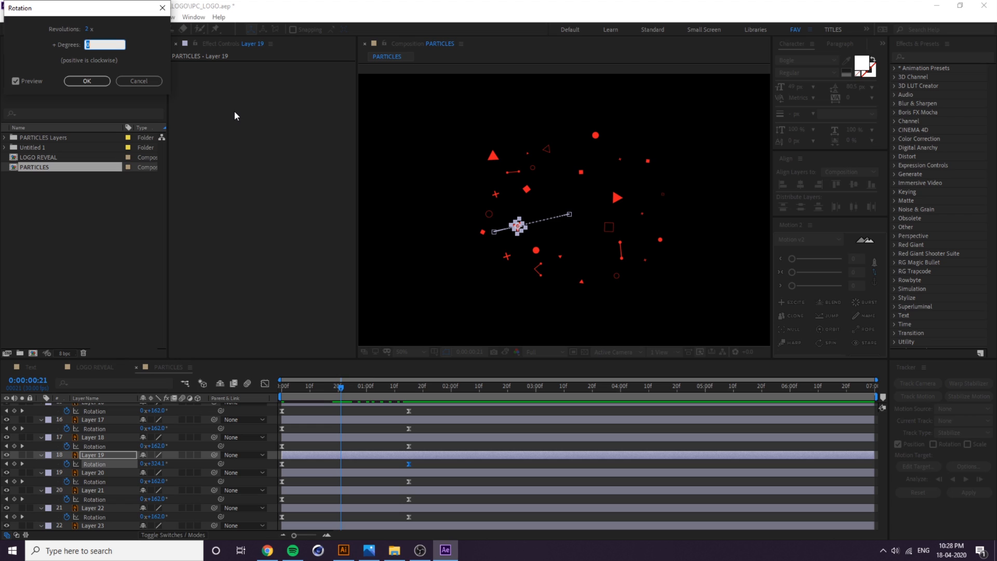
type("150")
left_click(86, 81)
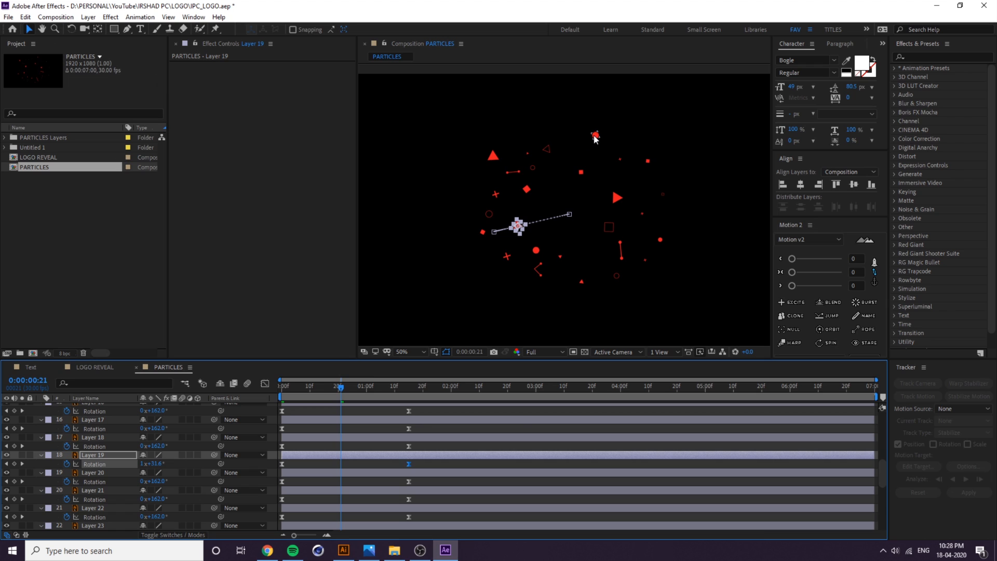
Set the ending Rotation keyframe of Layer 24, the outlined square, to 2 revolutions.
left_click(614, 234)
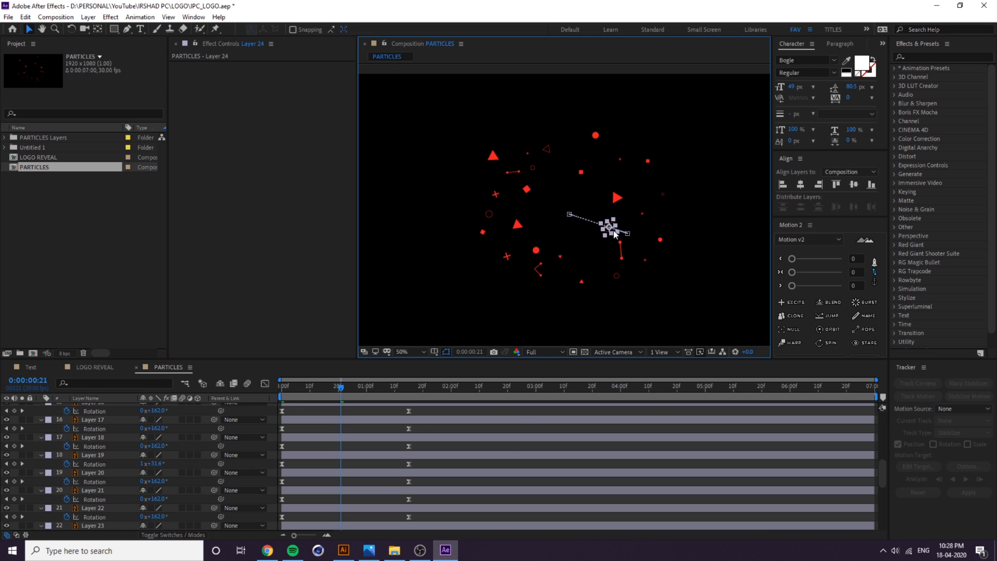
scroll(419, 469, "down", 5)
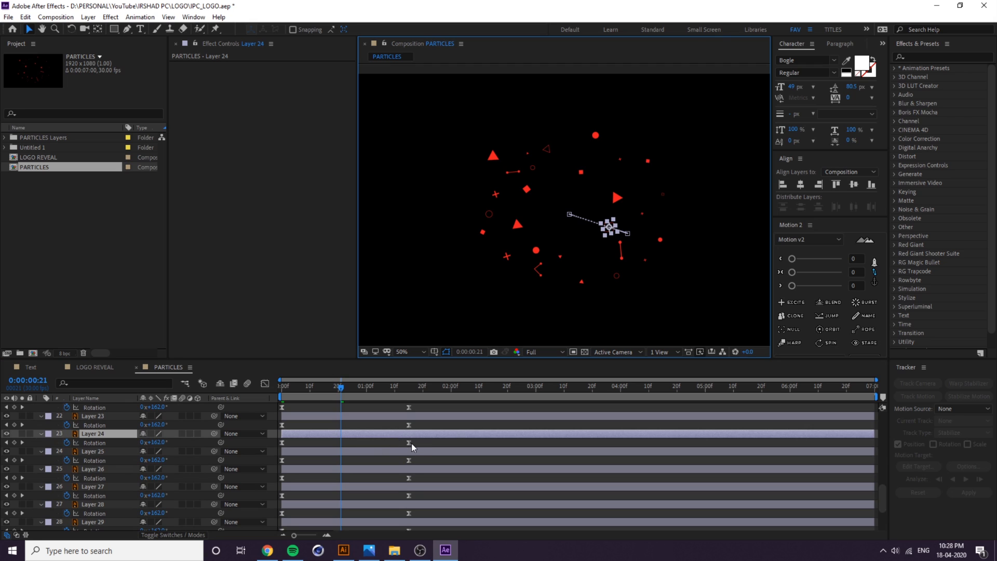
left_click(409, 443)
double_click(410, 443)
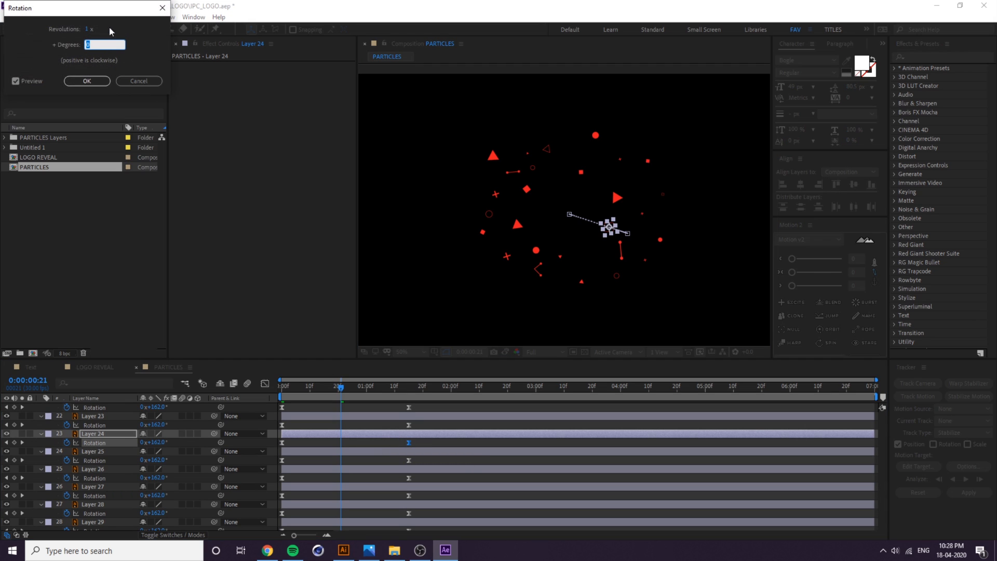
left_click(92, 30)
key("Return")
Set the ending Rotation keyframe of Layer 13, the lower-left cross particle, to 2 revolutions.
scroll(386, 503, "up", 2)
double_click(409, 460)
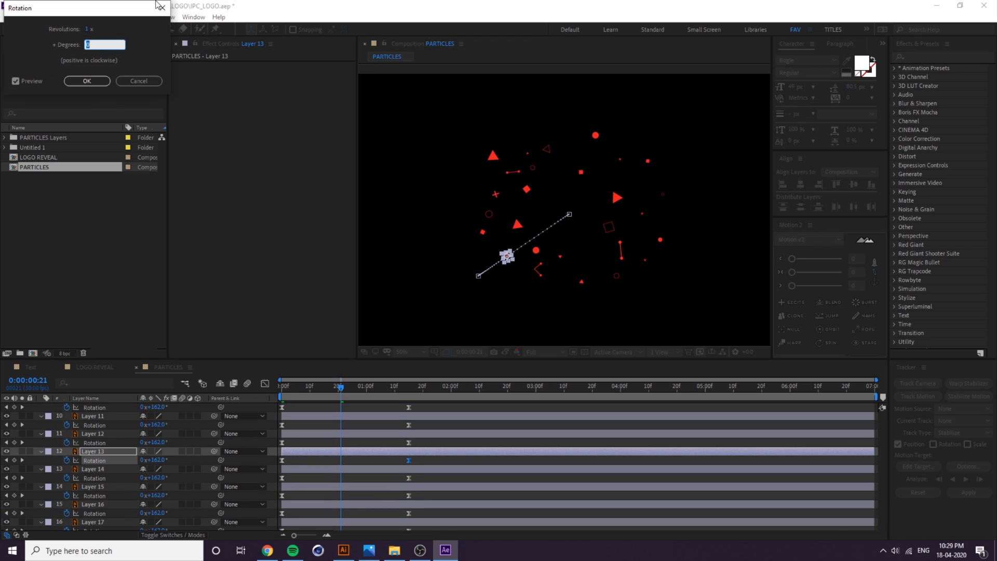
double_click(89, 29)
type("2")
left_click(84, 82)
Set the ending Rotation keyframe of Layer 9, the lower-right line particle with dotted ends, to 2 revolutions.
left_click(621, 254)
scroll(367, 458, "up", 3)
double_click(409, 470)
left_click(87, 29)
type("2")
left_click(87, 81)
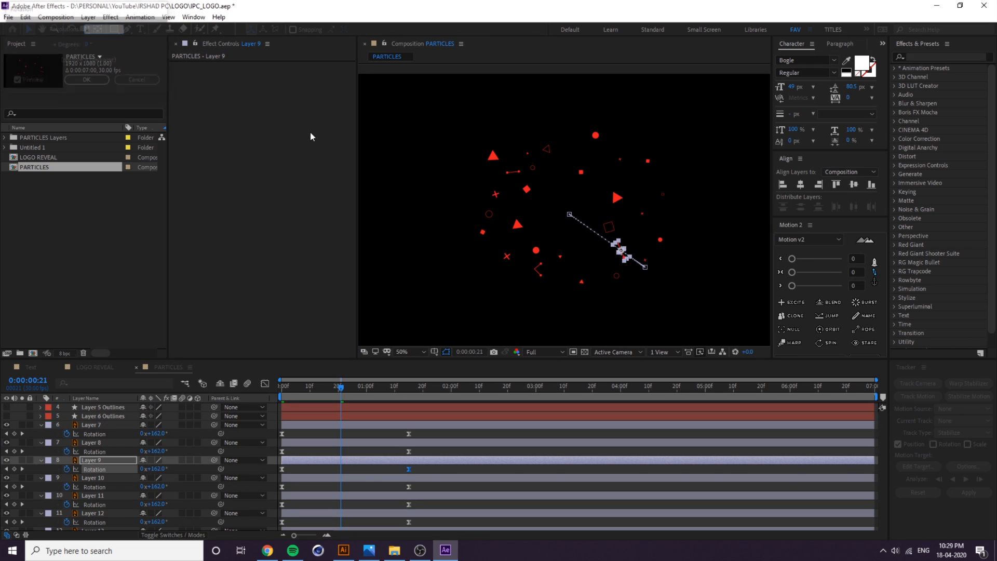
Set the ending Rotation keyframe of Layer 15, the tiny upper-left particle, to 1x+150°.
left_click(528, 153)
scroll(444, 485, "down", 5)
double_click(409, 443)
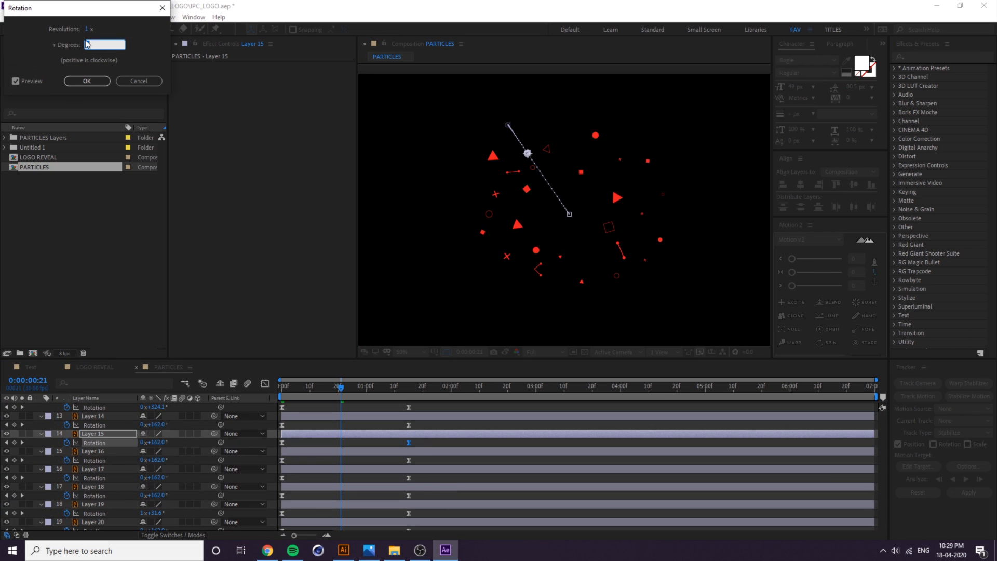
type("150")
left_click(86, 81)
Preview the particles' varied rotation from the start of the composition.
left_click(514, 227)
key("Home")
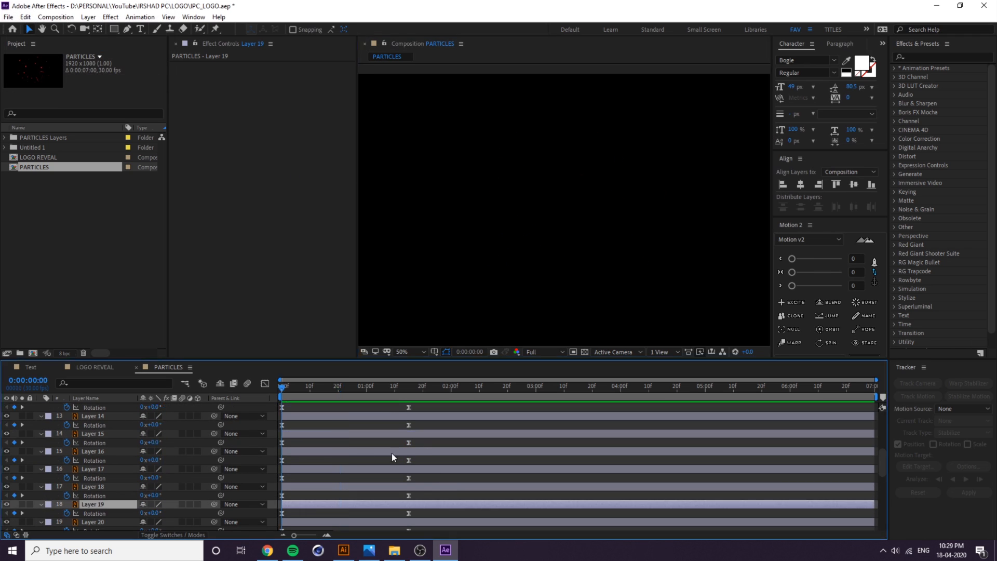
key("space")
Shape the speed graph of all particle layers' Rotation keyframes so the spin starts very fast and eases out slowly.
scroll(429, 432, "up", 5)
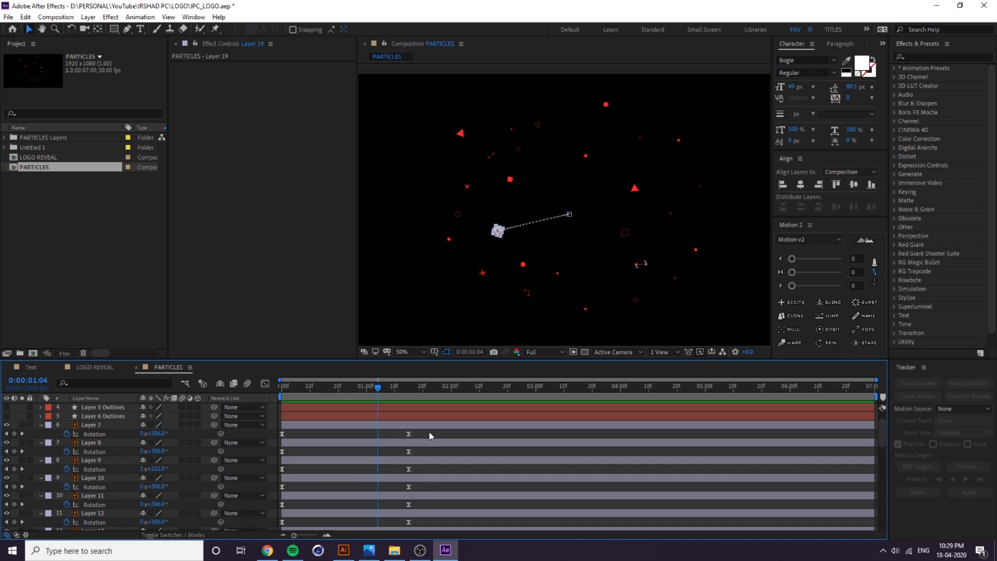
left_click_drag(416, 432, 356, 529)
left_click(264, 383)
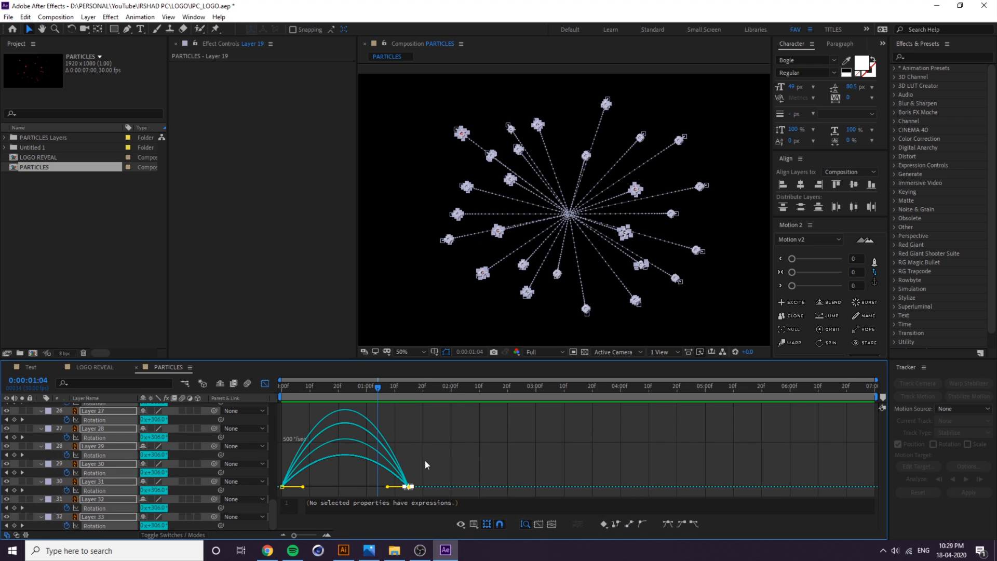
left_click_drag(428, 465, 283, 464)
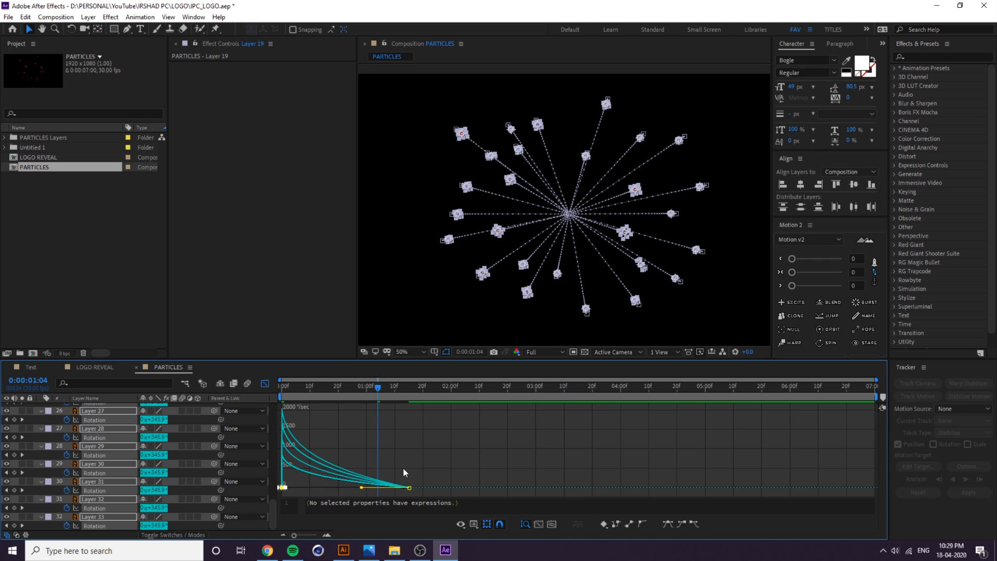
mouse_move(423, 470)
left_mouse_down()
mouse_move(392, 502)
mouse_move(311, 488)
left_mouse_up()
left_click(396, 454)
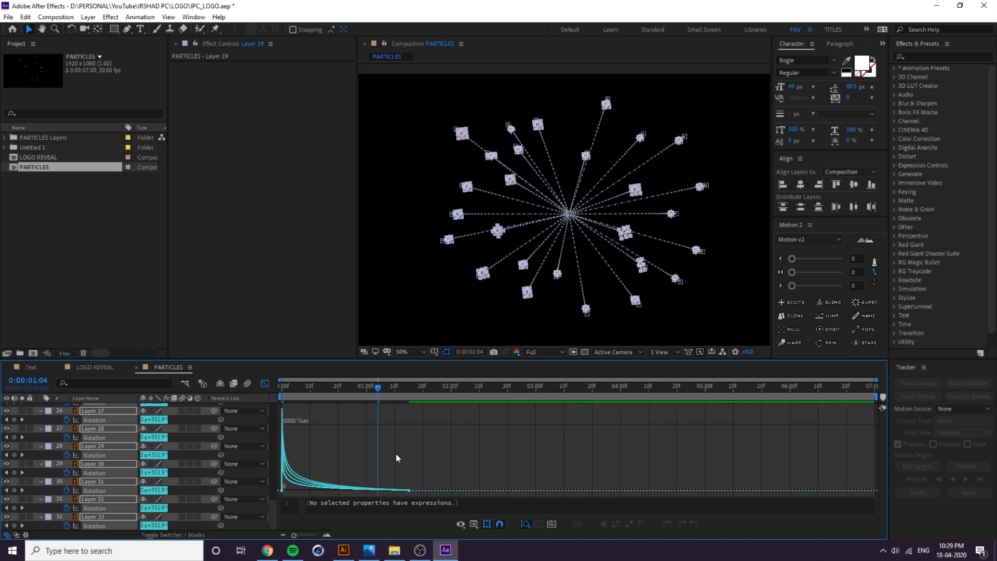
Play the composition from 0:00:00:00 to check the fast-start rotation, and scrub back through the burst.
left_click_drag(356, 389, 281, 395)
key("space")
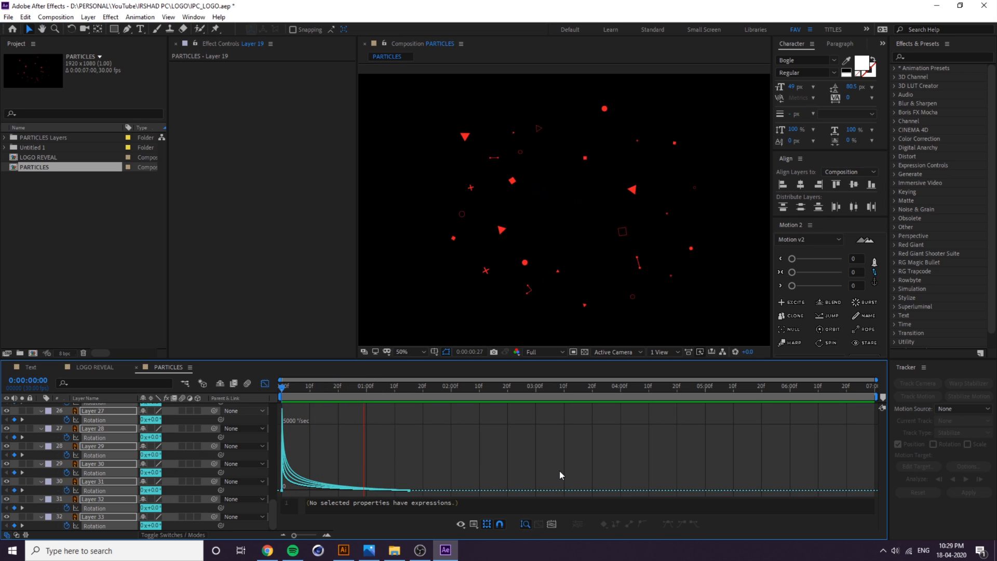
key("space")
left_click_drag(376, 391, 253, 401)
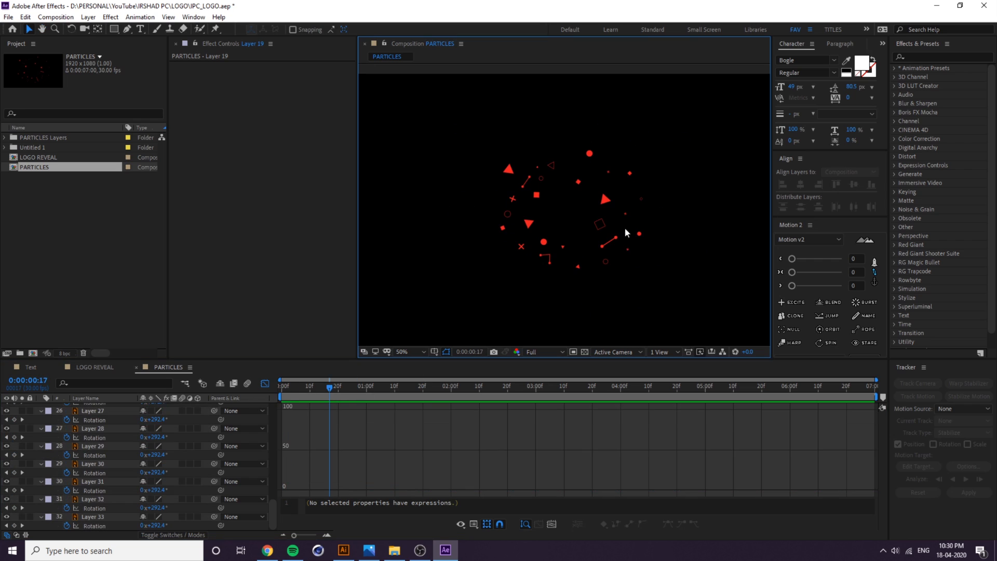
Reshape Layer 24's Rotation speed graph so it builds gradually to a peak at about 0:00:01:06, and leave the graph editor.
left_click(600, 227)
key("shift+F3")
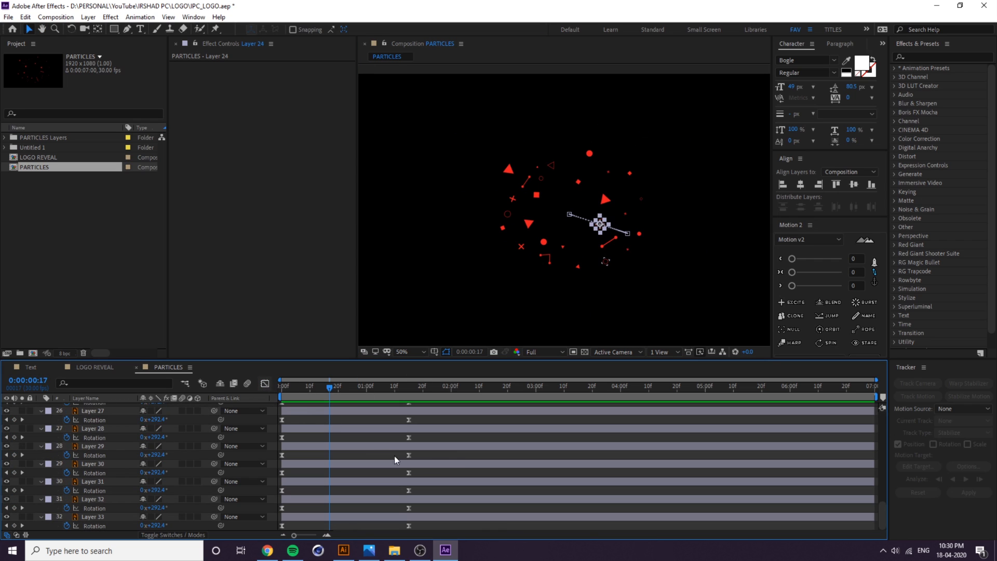
scroll(445, 449, "up", 4)
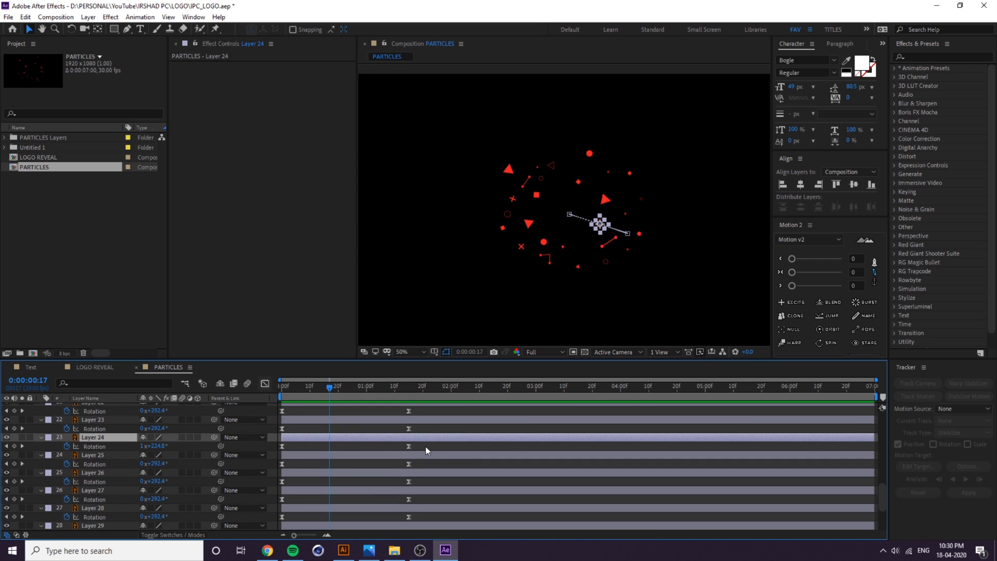
left_click(409, 447)
left_click(265, 384)
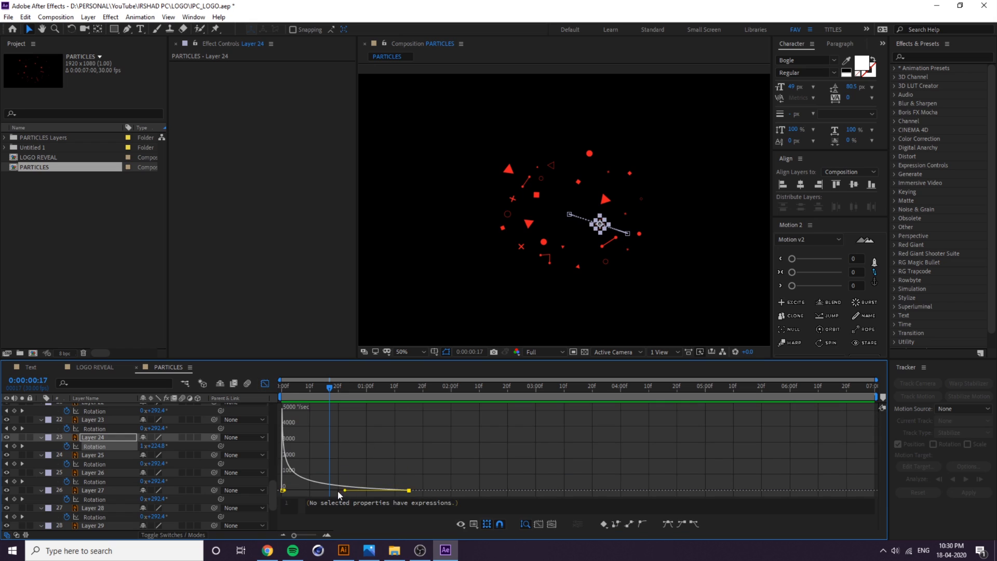
left_click_drag(346, 491, 389, 491)
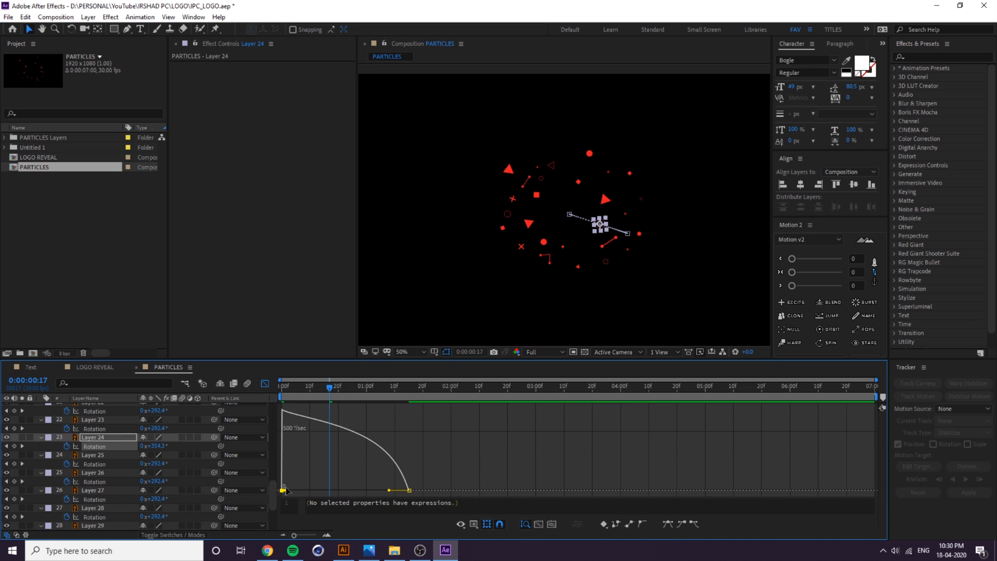
left_click_drag(285, 491, 315, 490)
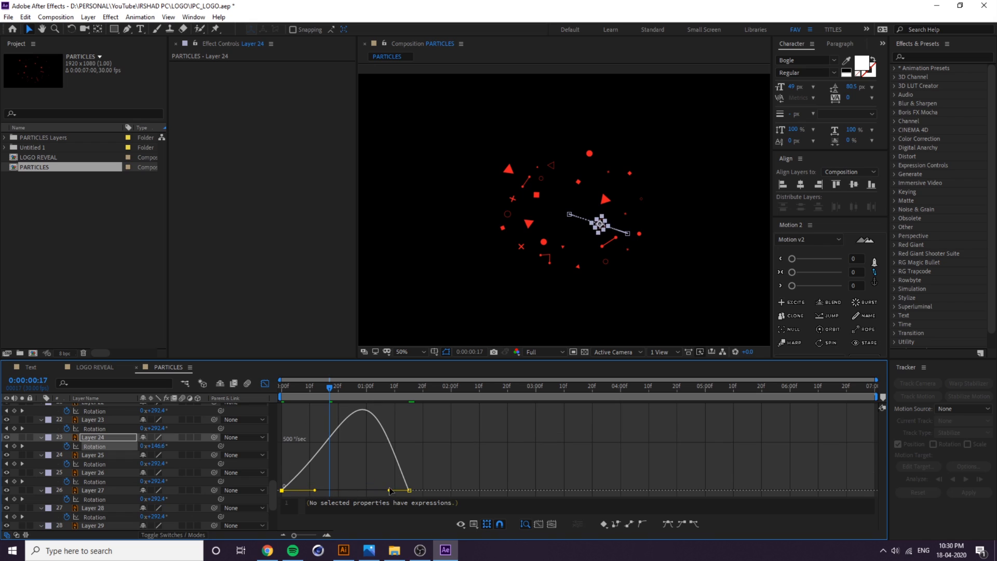
left_click_drag(391, 493, 396, 492)
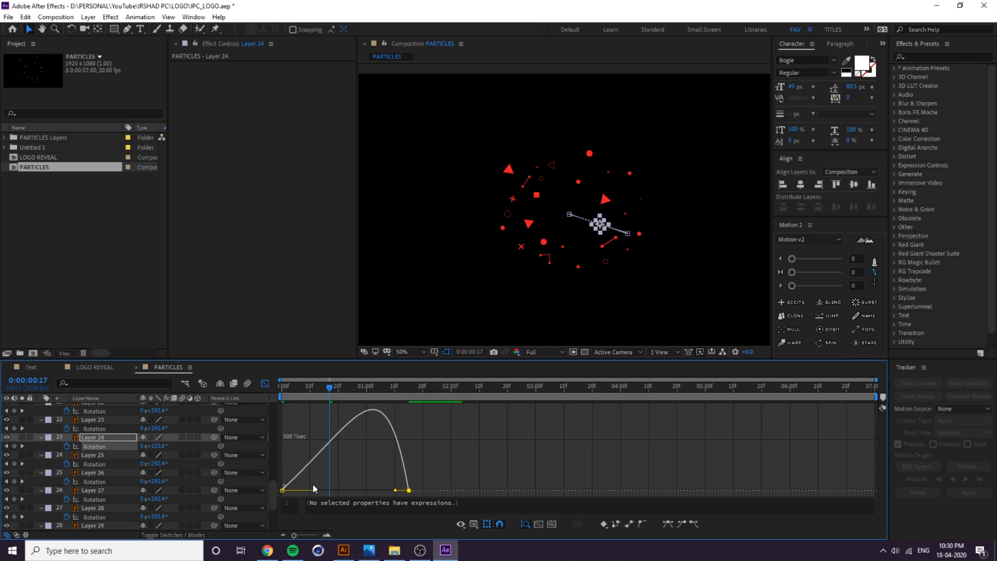
left_click_drag(317, 492, 327, 490)
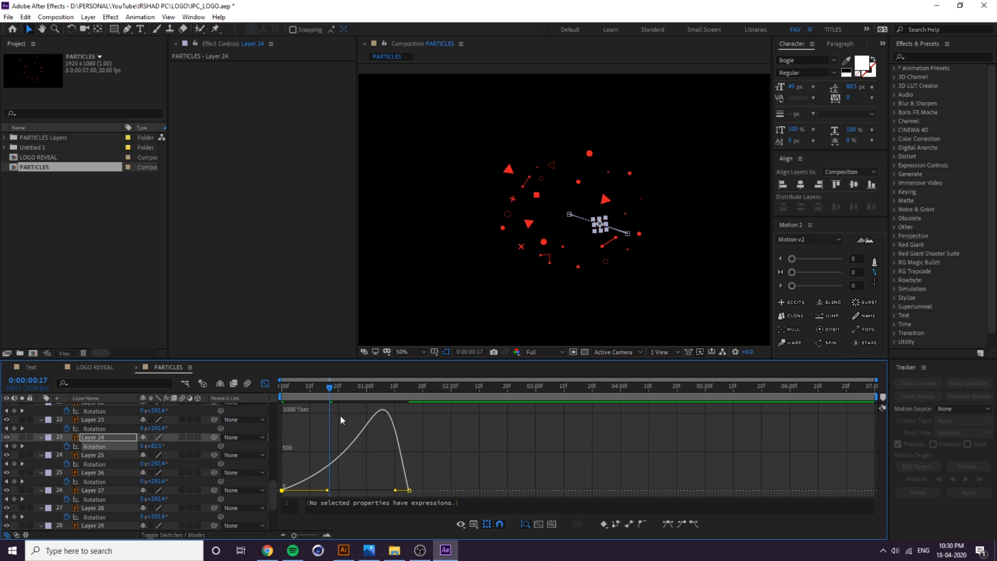
left_click(266, 384)
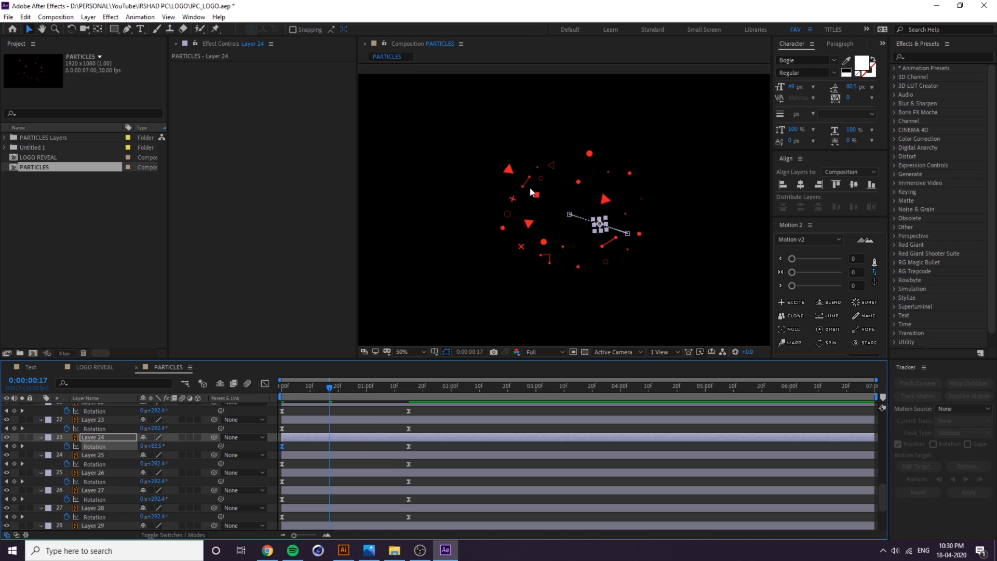
Reshape Layer 9's Rotation speed graph to peak shortly after the start with a long ease-out, and preview the result.
left_click(510, 171)
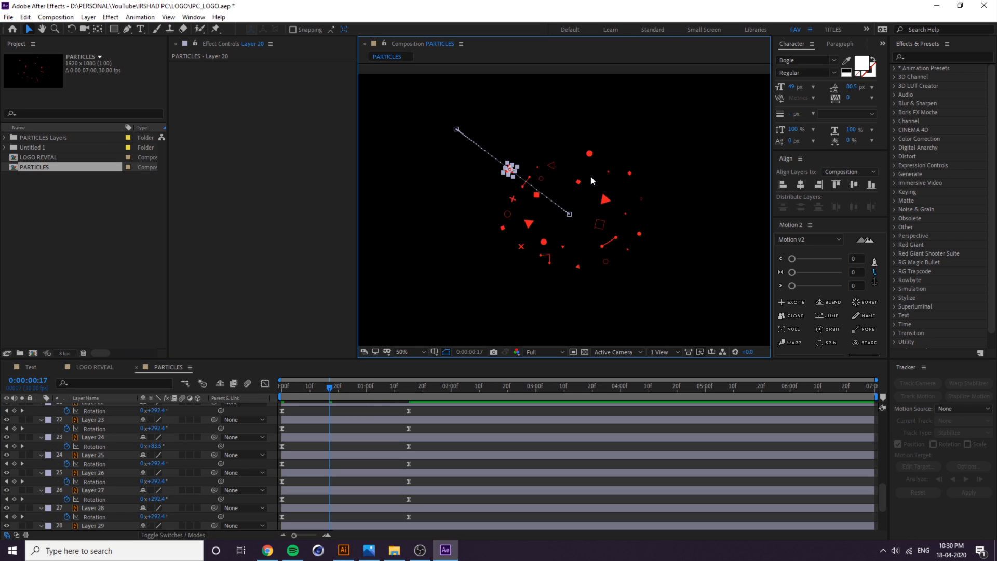
left_click(556, 164)
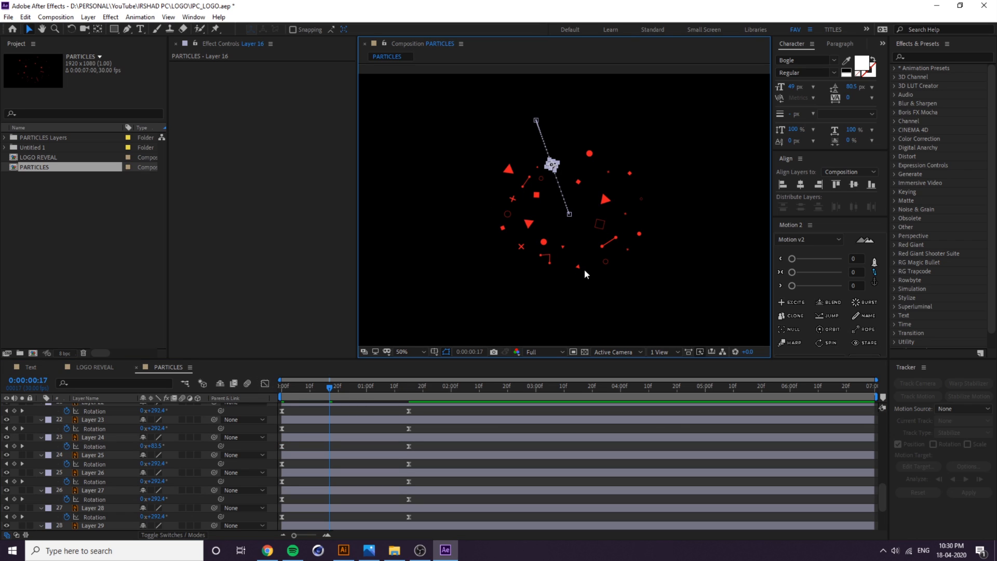
left_click(606, 242)
scroll(343, 453, "up", 10)
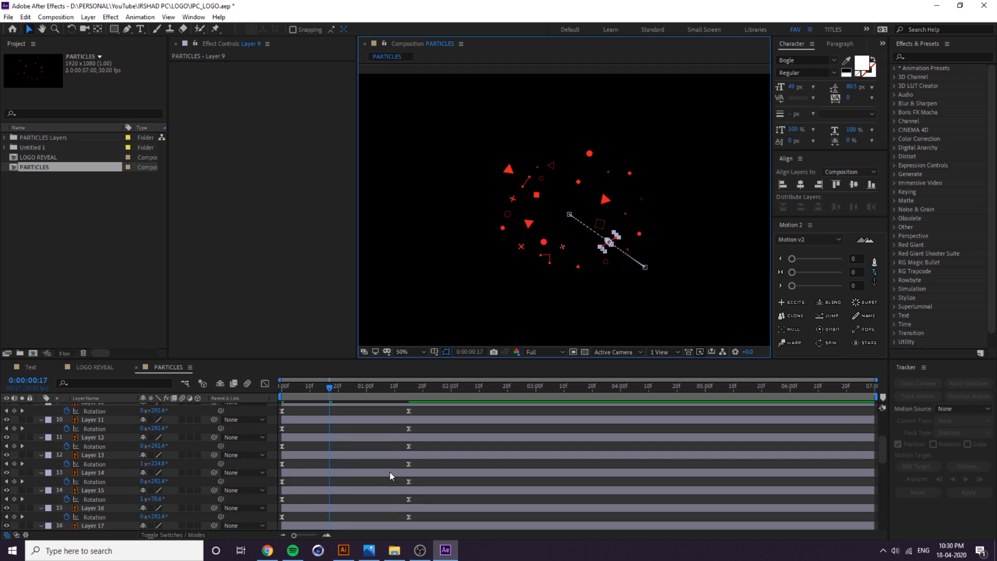
left_click_drag(422, 498, 392, 493)
left_click(265, 384)
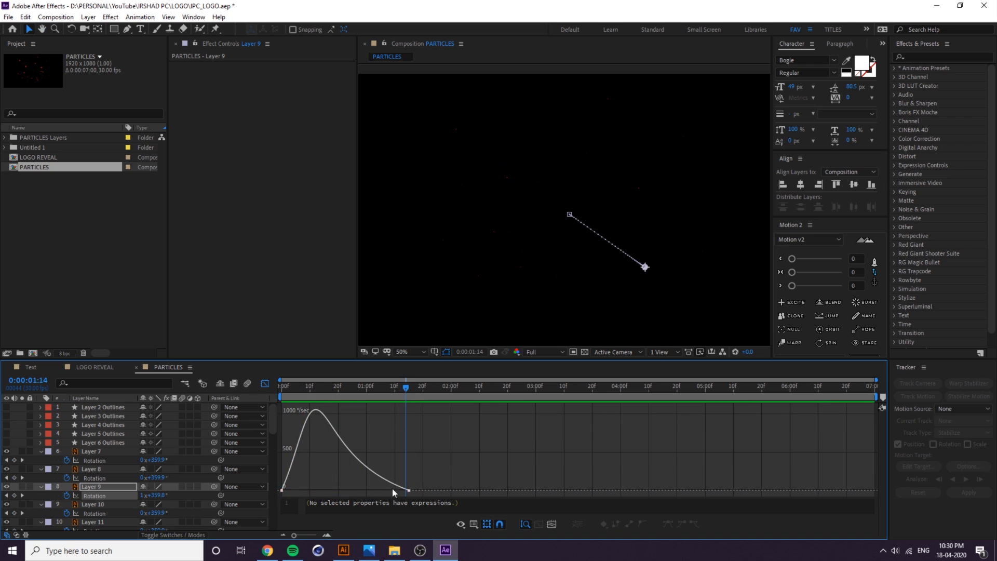
key("space")
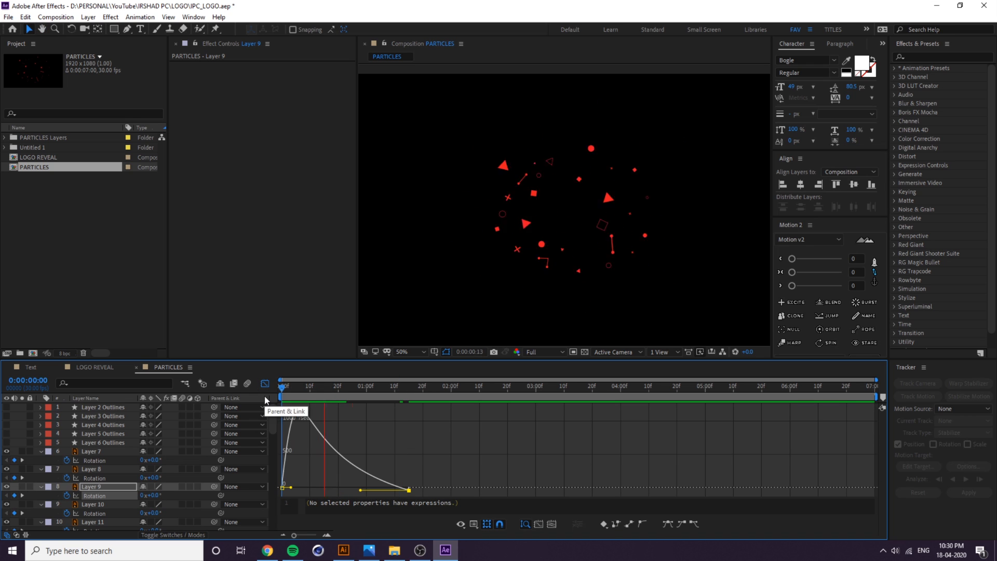
Shape the Rotation speed graph of Layer 16, the outlined triangle, into a sharp peak at about 0:00:00:11.
left_click(545, 162)
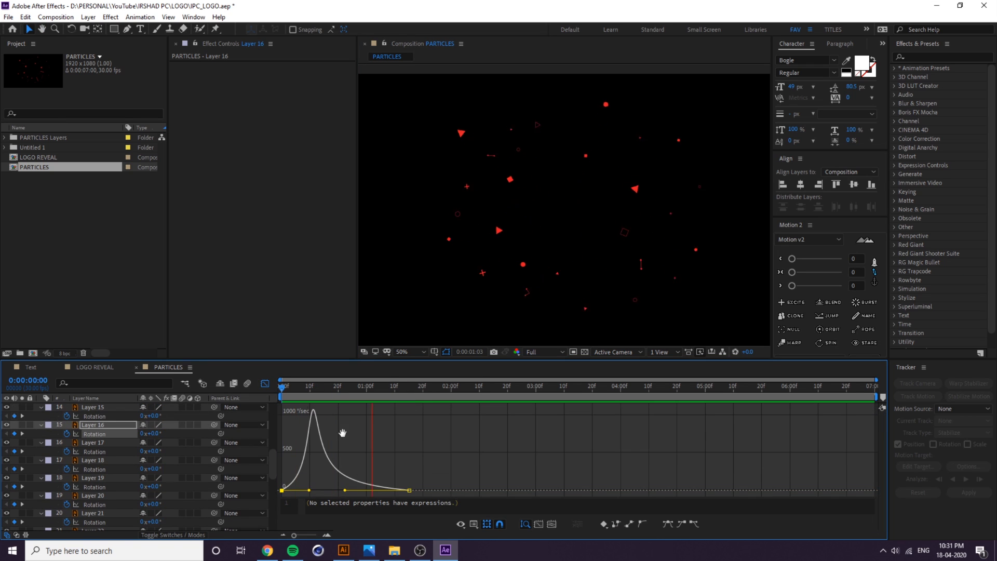
Reshape Layer 8's Rotation speed graph to a fast start with a long ease-out, and leave the graph editor.
left_click(491, 156)
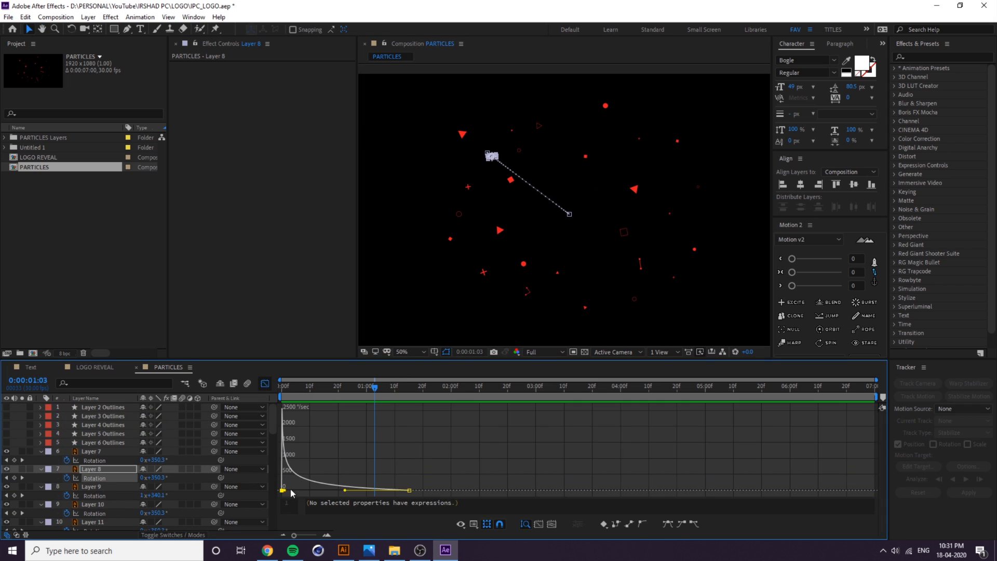
left_click_drag(291, 494, 364, 472)
key("shift+F3")
Adjust the end Rotation keyframe value of Layer 19, the filled triangle, and preview the spin.
left_click(410, 461)
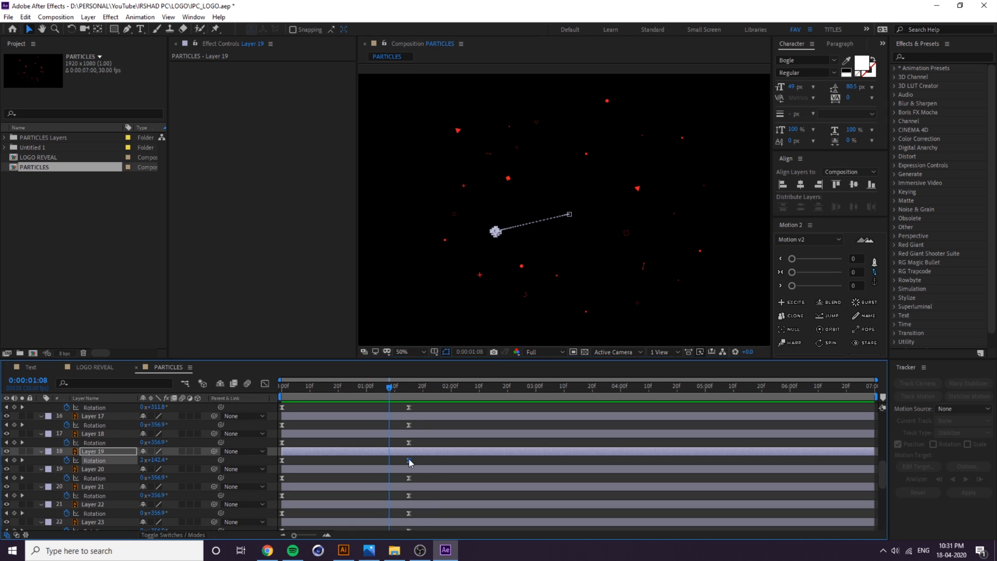
double_click(409, 461)
key("Return")
key("space")
key("space")
double_click(409, 460)
key("Return")
key("space")
Set the end Rotation keyframe of Layer 7, the bent line with dotted ends, to 2x+200°.
left_click(536, 275)
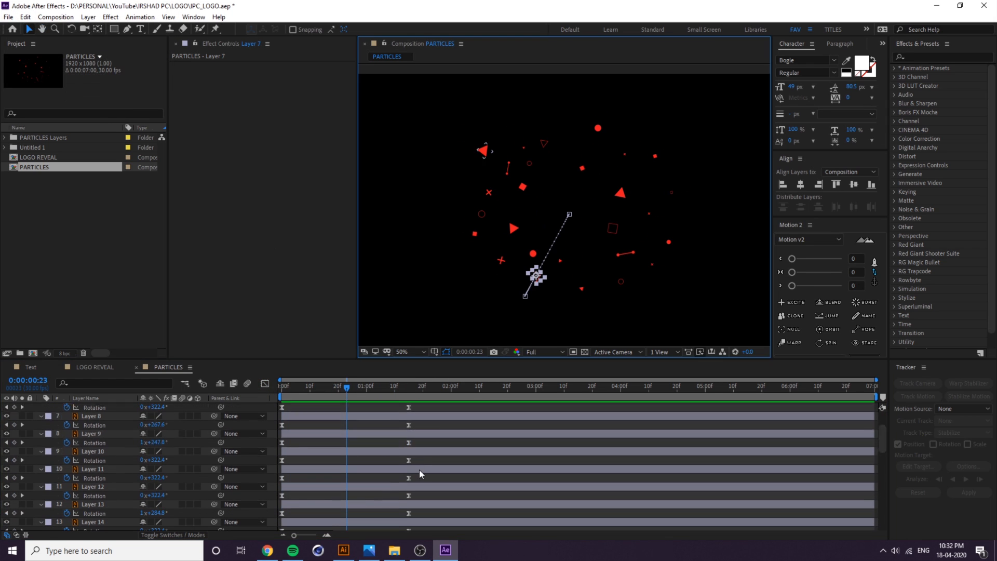
double_click(409, 478)
key("Return")
Set the end Rotation keyframe of Layer 26, the small square above the centre, to 2x+0°.
scroll(409, 478, "down", 5)
left_click(410, 477)
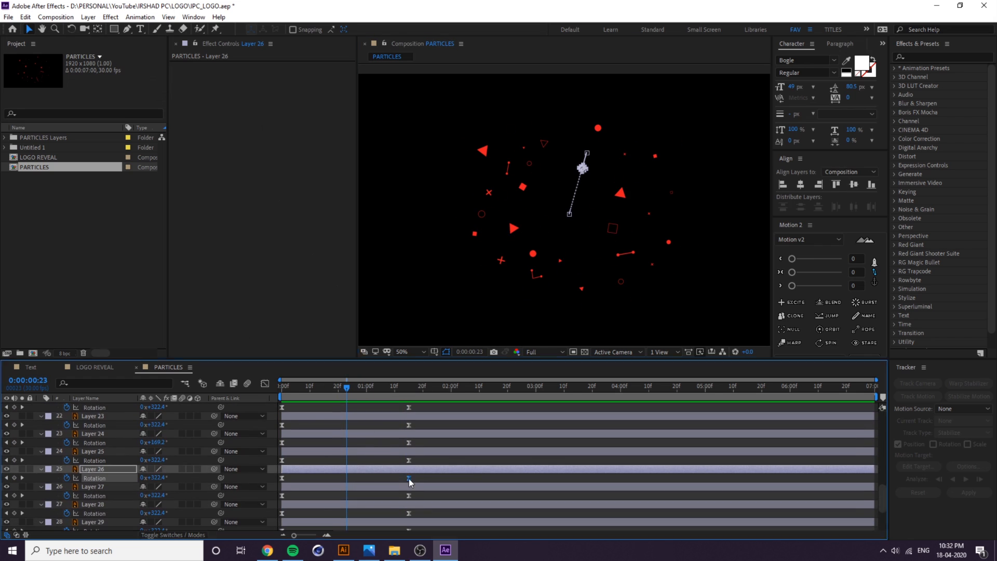
double_click(409, 478)
key("Return")
key("space")
key("space")
double_click(409, 478)
key("Return")
Play the particle burst from 0:00:00:00 to check the varied rotations.
key("space")
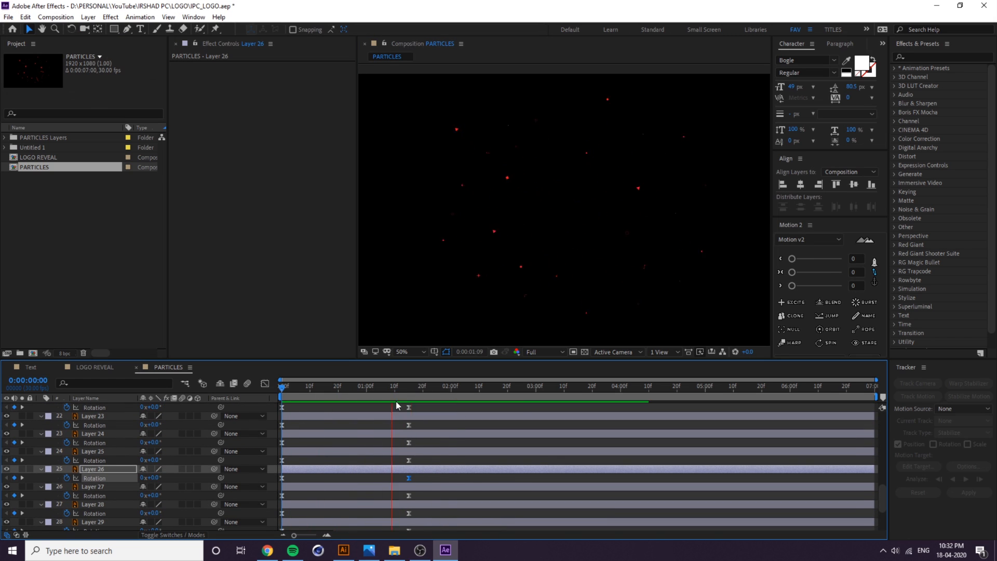
key("space")
key("space")
key("space")
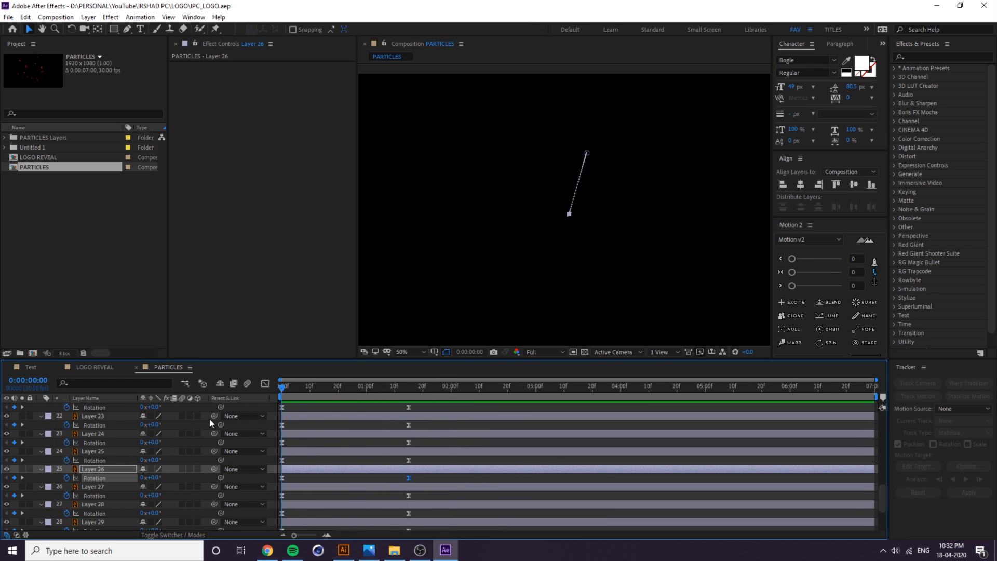
key("space")
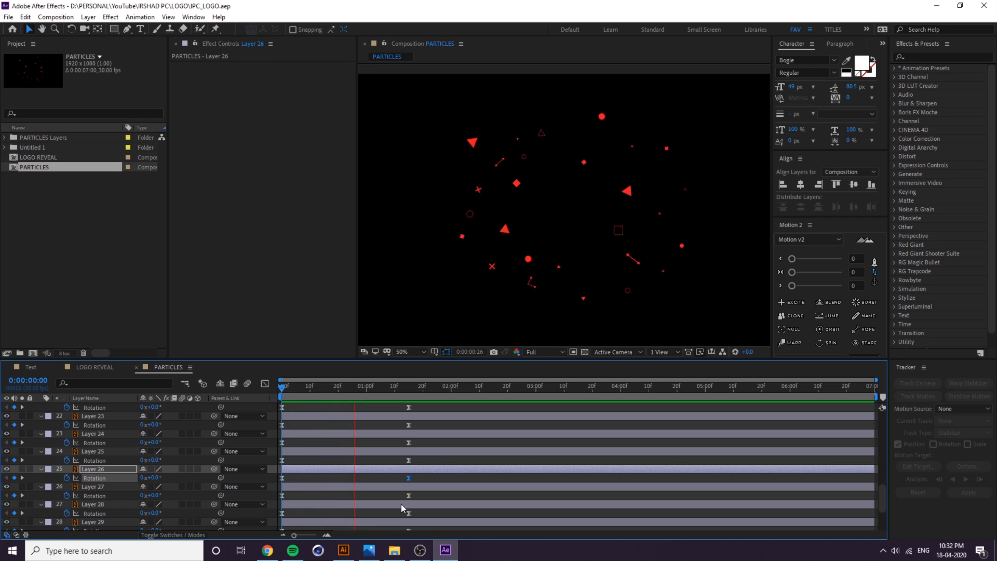
key("space")
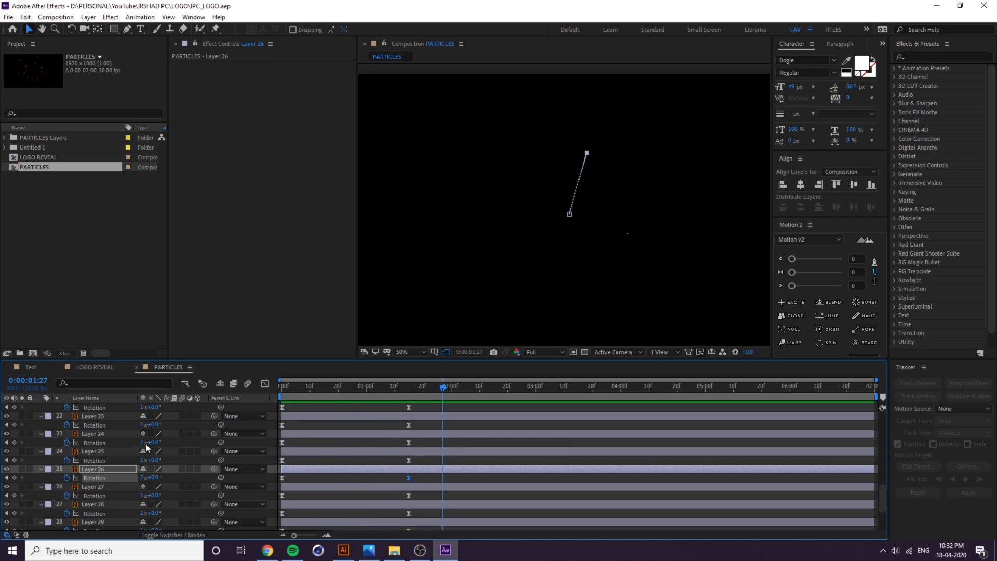
Collapse all layer properties, then select Layer 2 Outlines through Layer 6 Outlines and turn on their visibility.
key("ctrl+a")
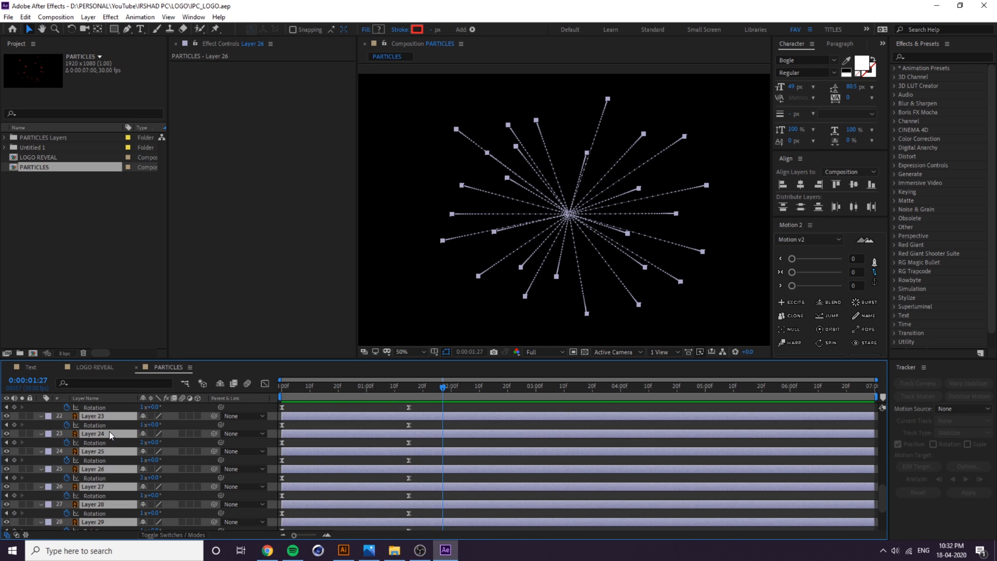
scroll(114, 441, "down", 5)
scroll(114, 443, "up", 5)
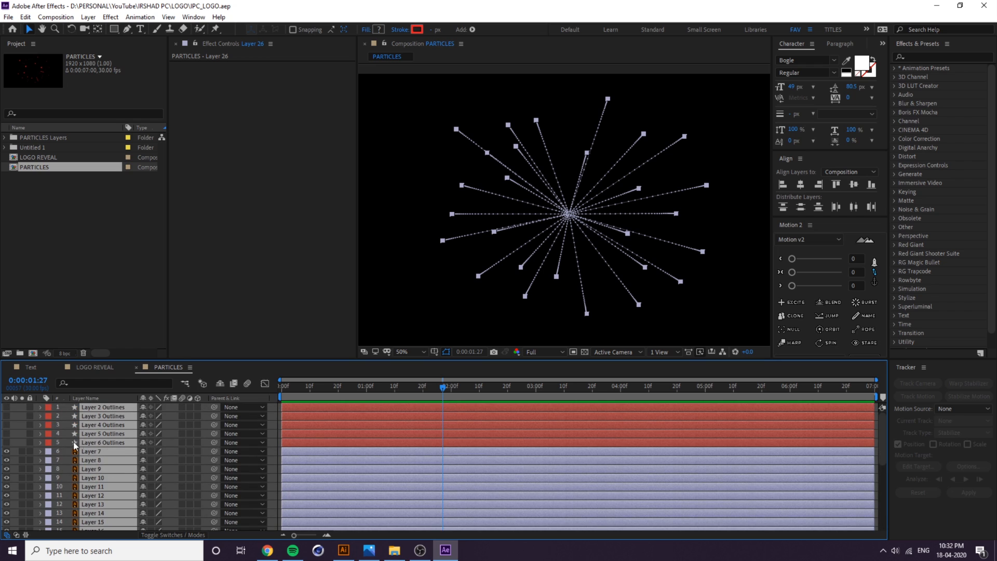
key("ctrl+shift+a")
left_click(99, 441)
left_click(105, 410, "shift")
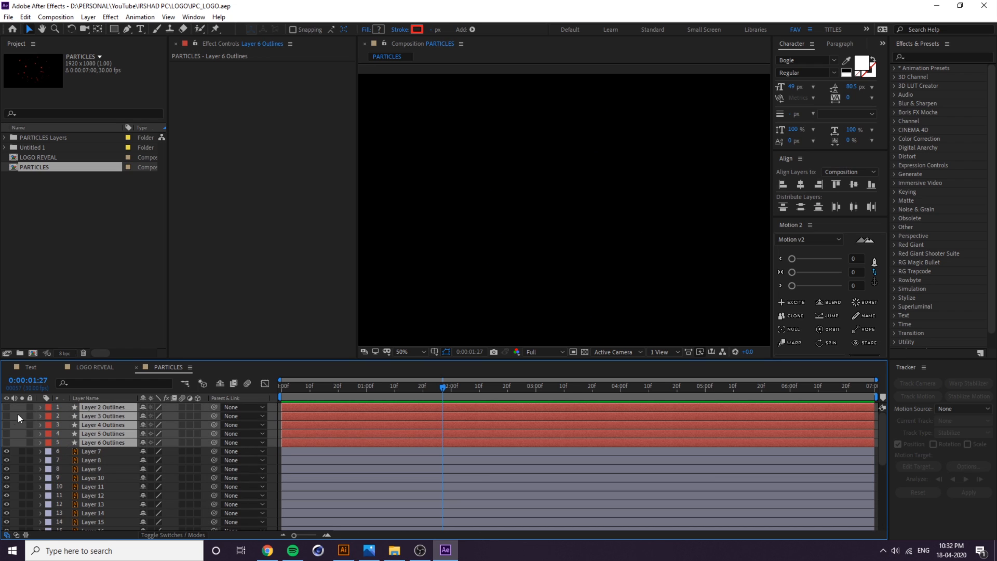
left_click_drag(6, 407, 6, 443)
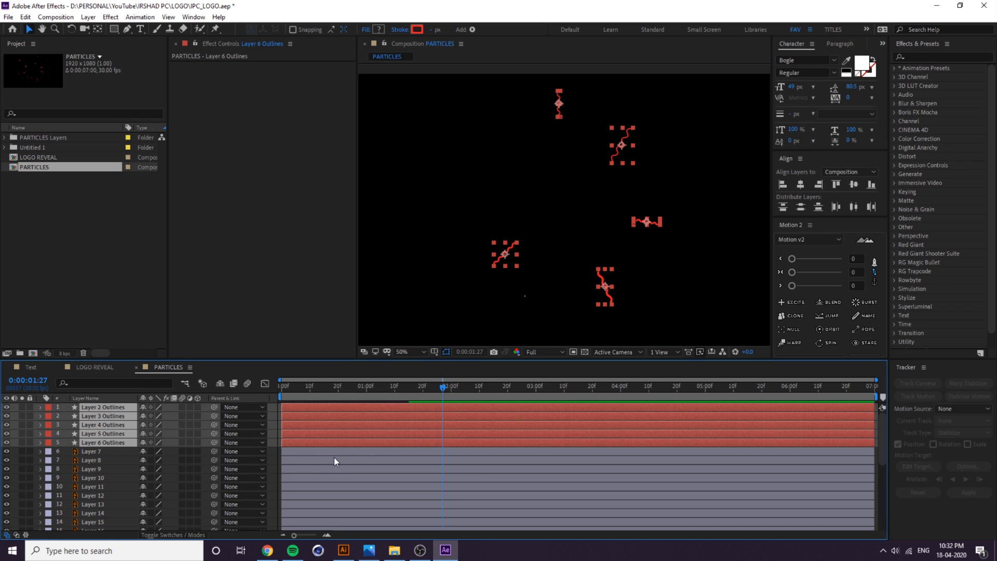
Add Position keyframes to Layer 2 through Layer 6 Outlines at 0:00:01:15, matching Layer 7's end keyframes.
left_click(99, 451)
key("u")
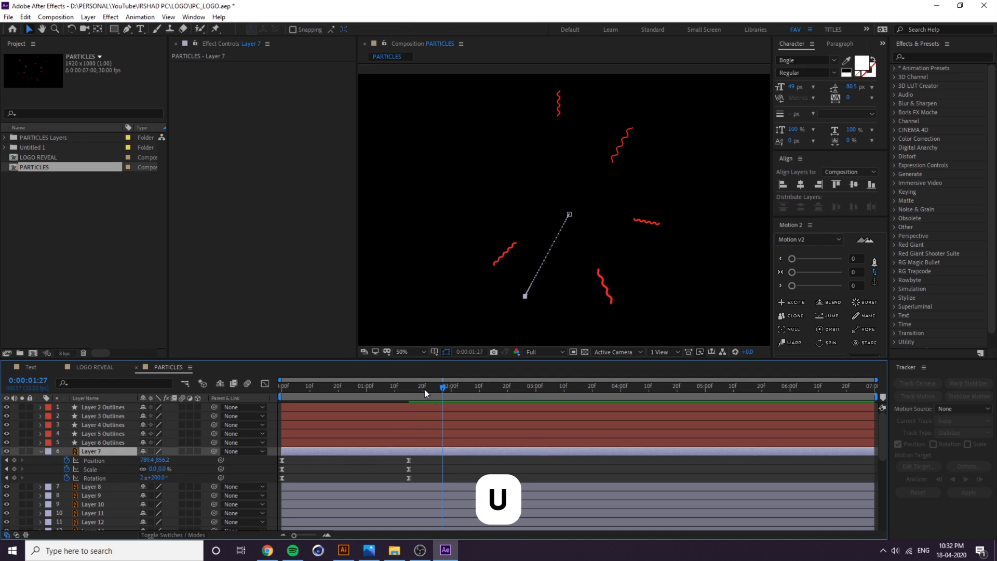
left_click_drag(425, 390, 410, 391)
left_click(394, 442)
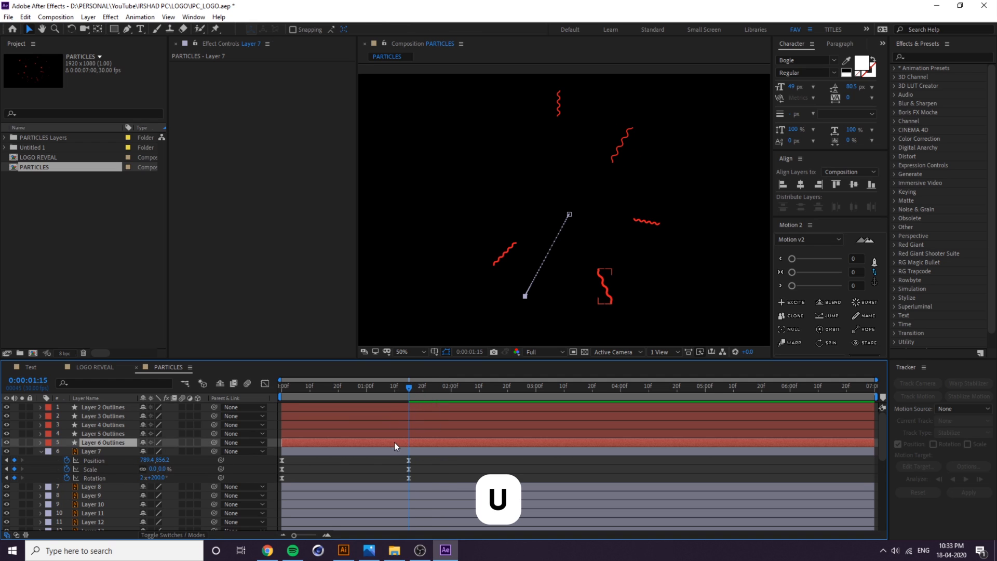
left_click(396, 410, "shift")
key("p")
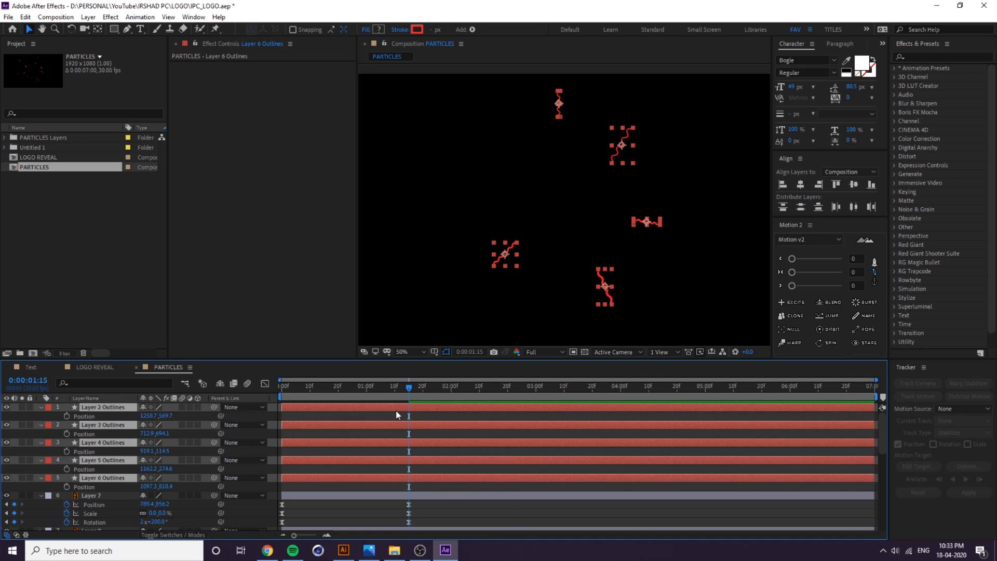
left_click(66, 417)
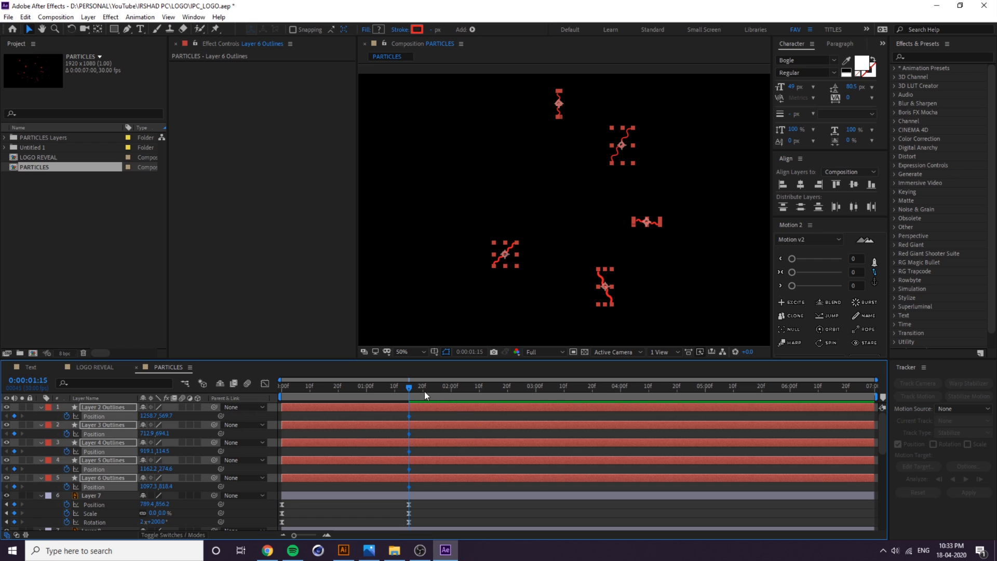
At 0:00:00:00, align the five outline layers to the composition's horizontal and vertical centre.
key("Home")
left_click(801, 186)
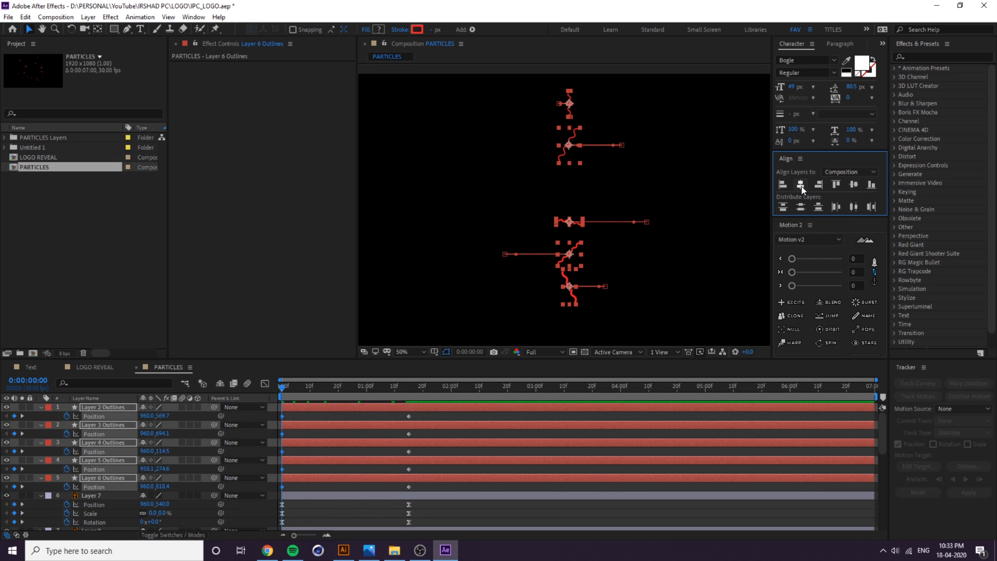
left_click(856, 186)
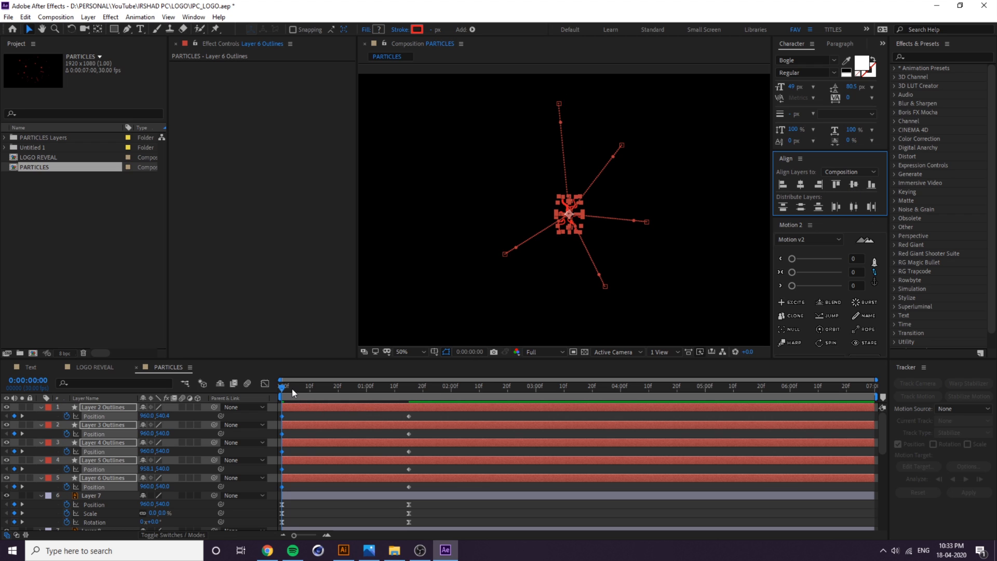
mouse_move(292, 388)
left_mouse_down()
mouse_move(348, 392)
mouse_move(279, 396)
left_mouse_up()
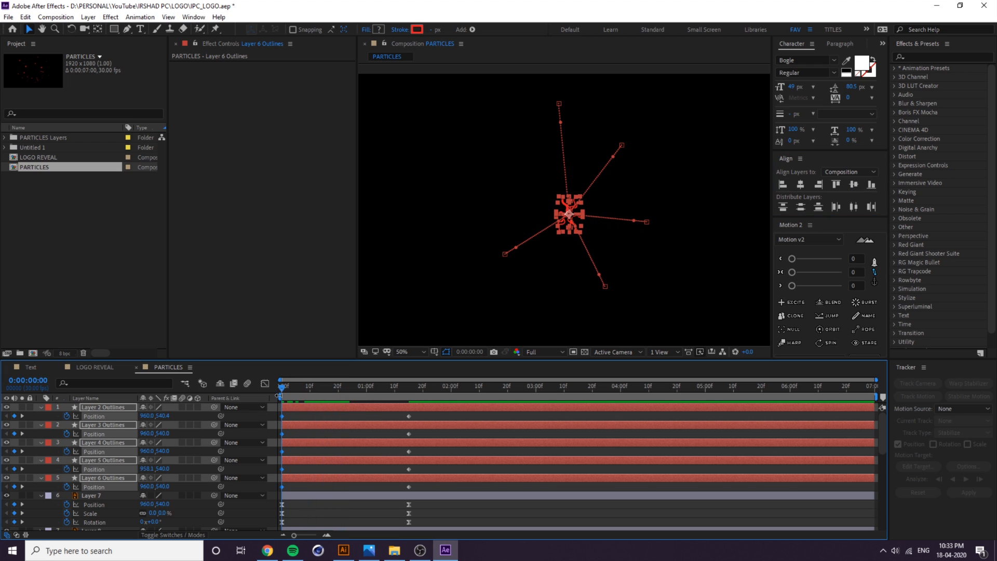
Ease the five outline layers' Position keyframes, shape their speed graphs to peak at about 0:00:00:13, and preview the motion.
left_click_drag(432, 411, 282, 490)
left_click(265, 383)
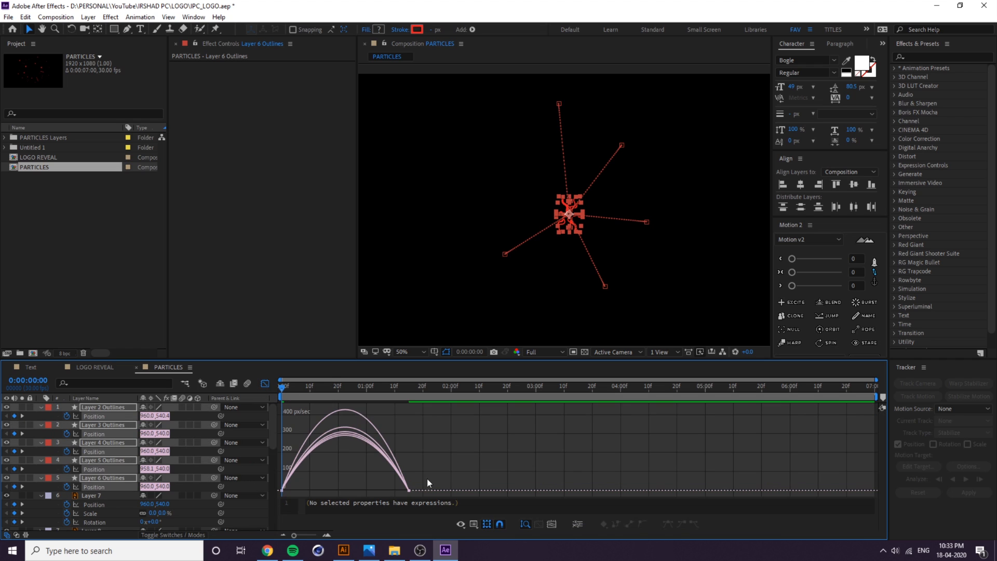
left_click_drag(388, 487, 362, 487)
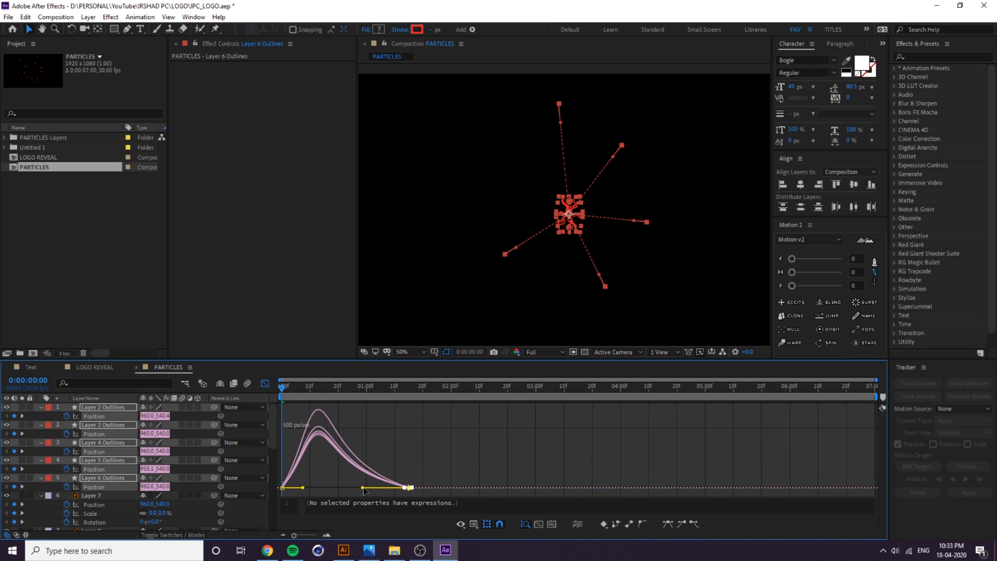
key("space")
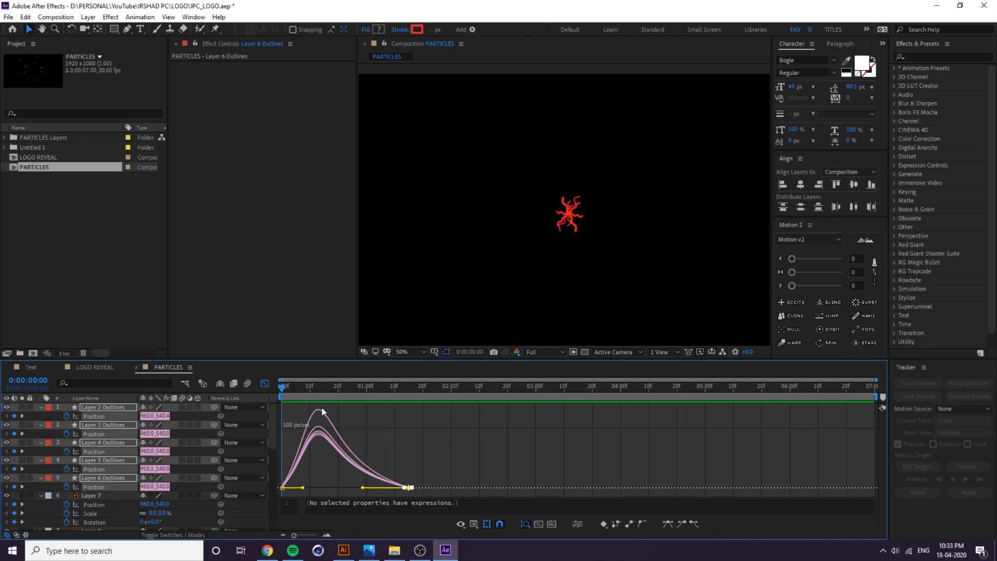
key("space")
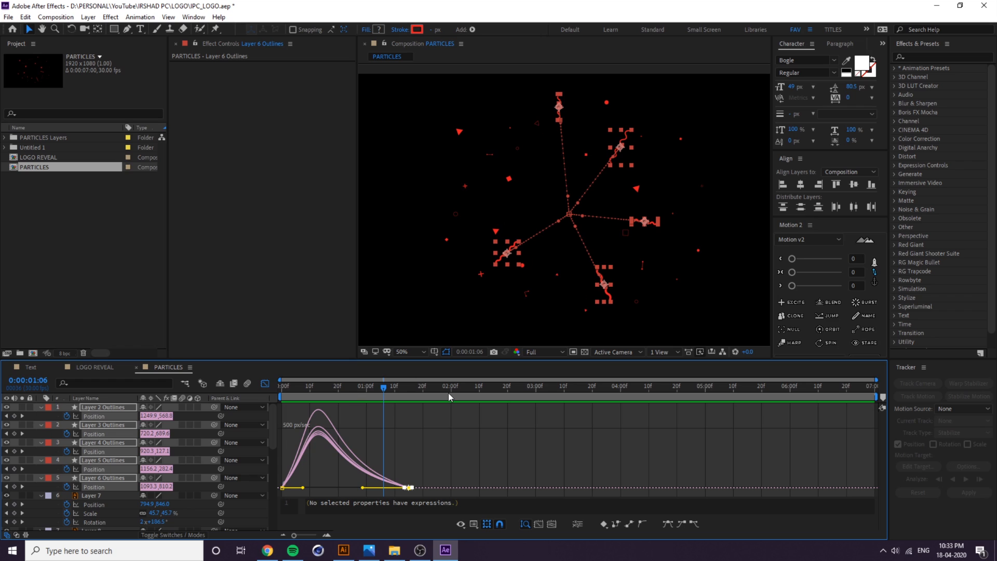
left_click(265, 383)
left_click(430, 437)
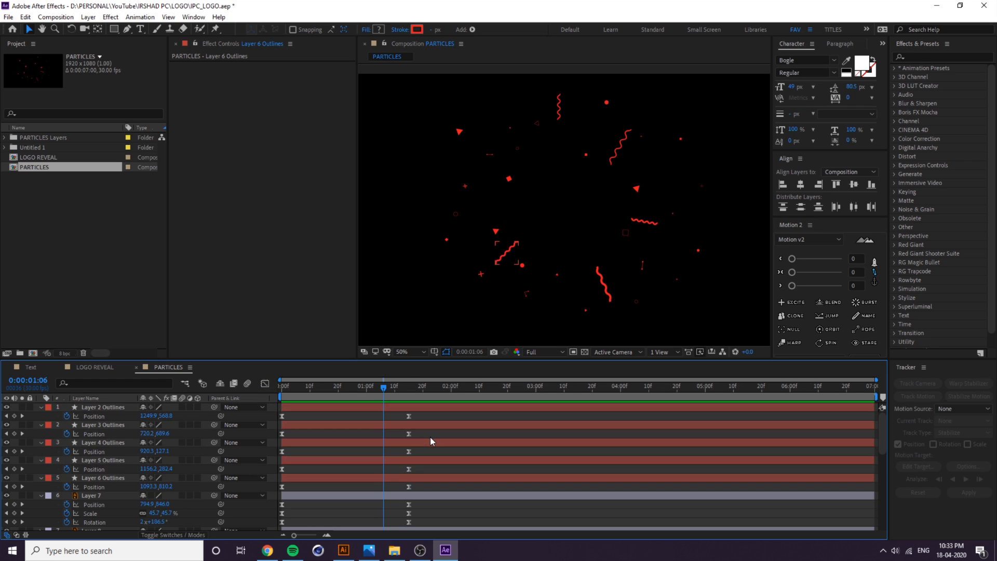
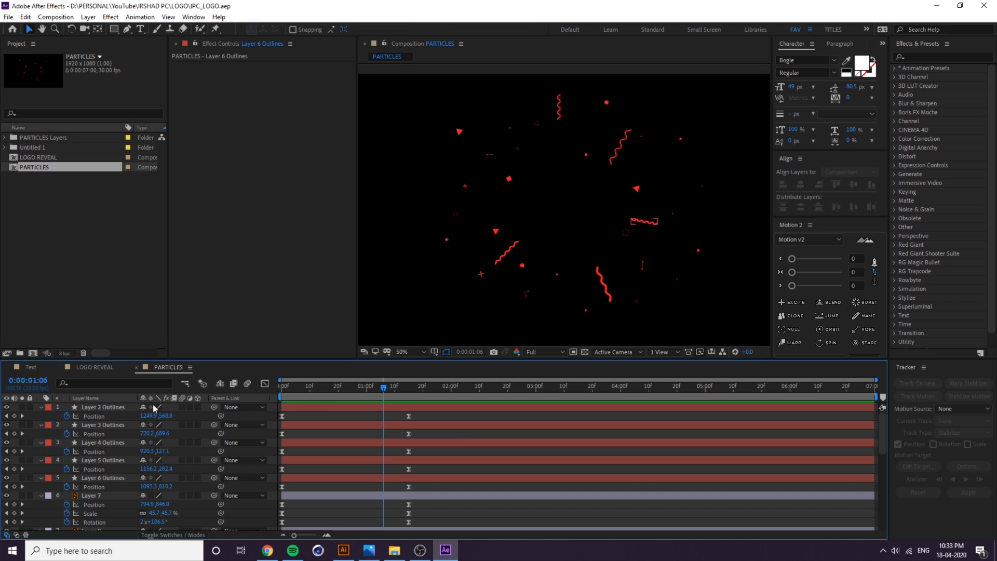
Add Trim Paths to Layer 2 Outlines, viewing the wavy line at 100% magnification.
left_click(111, 407)
key("slash")
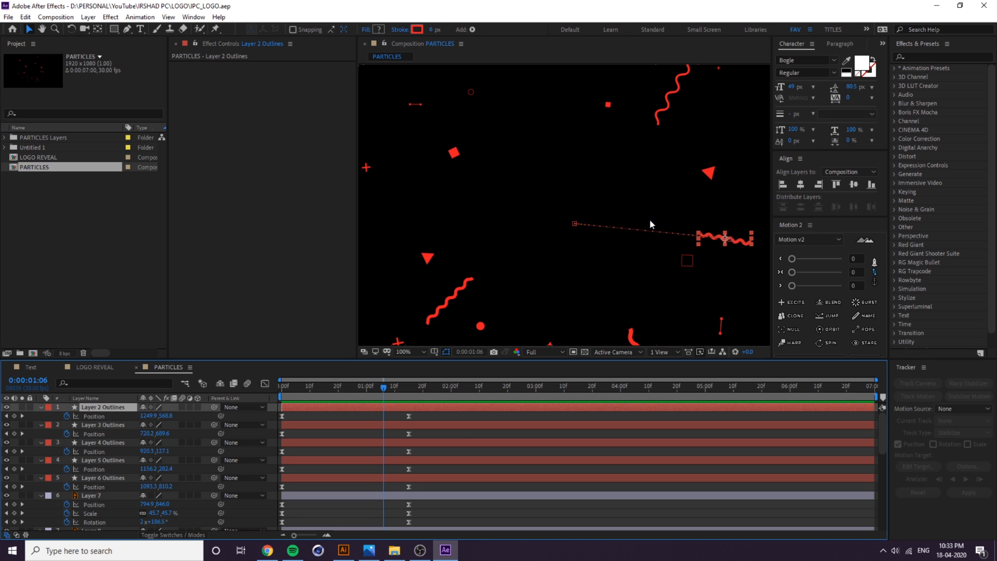
left_click_drag(725, 238, 666, 221)
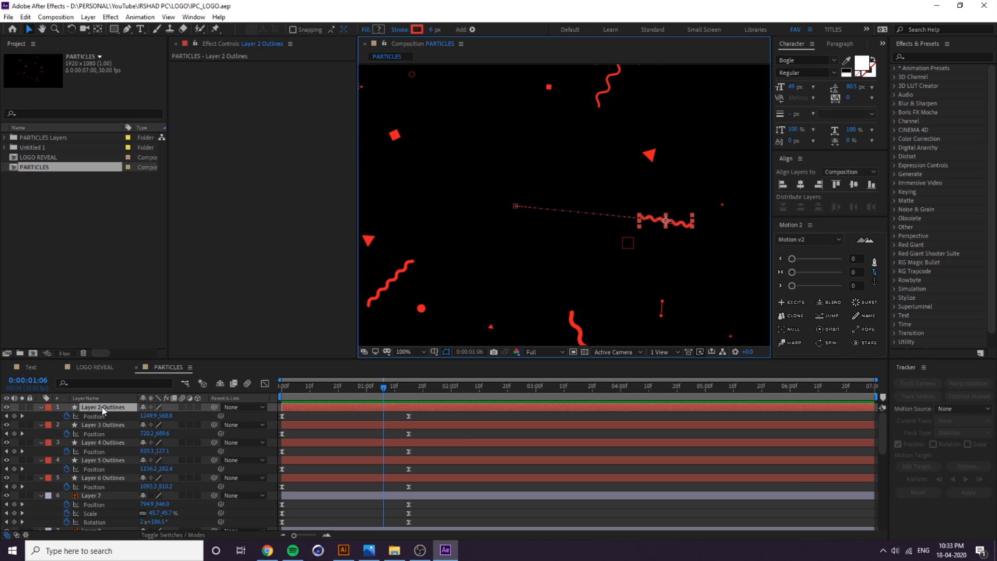
left_click(41, 407)
left_click(41, 407)
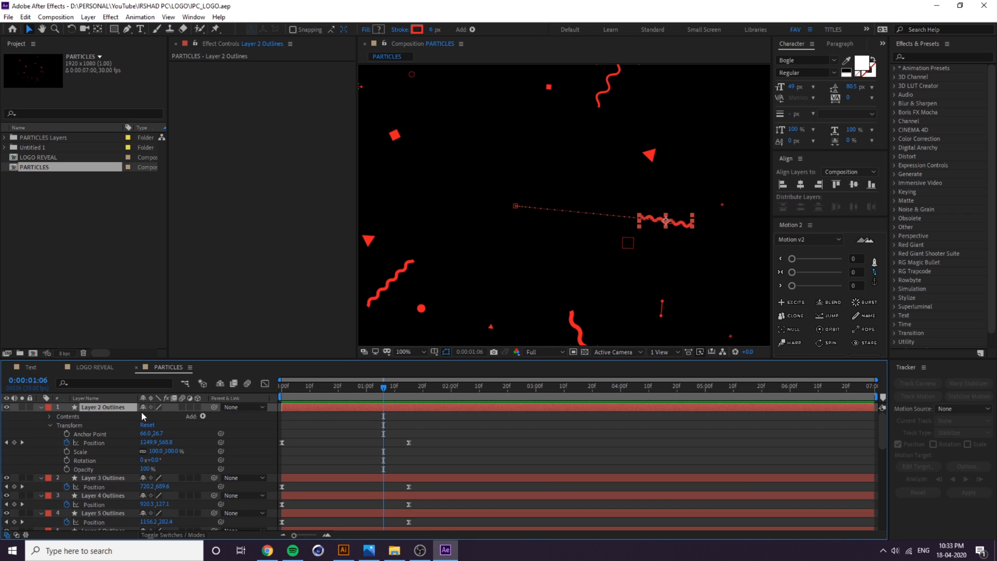
left_click(203, 416)
left_click(255, 360)
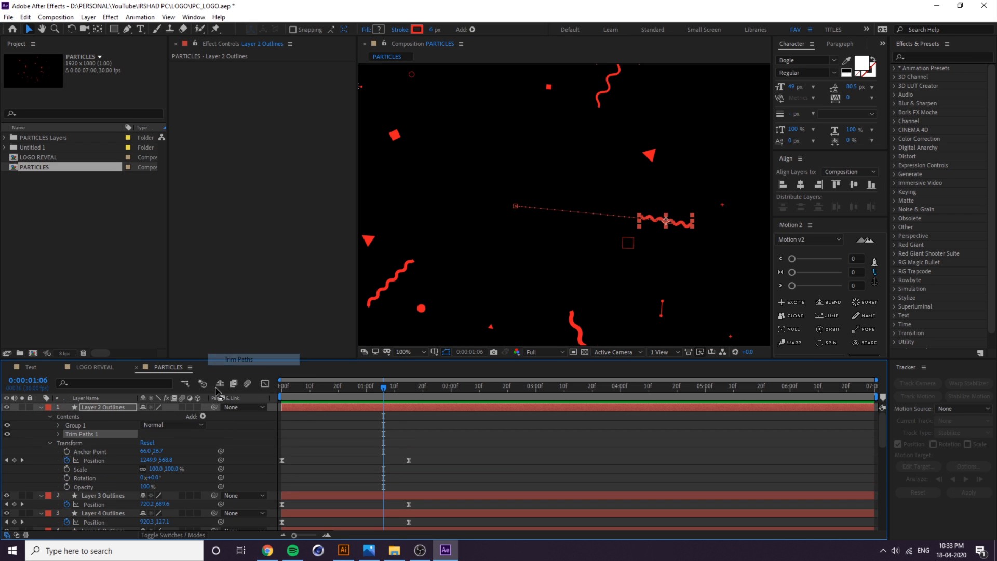
Animate Layer 2 Outlines' Trim Paths Start from 0% at 0:00:00:00 to 100% at 0:00:01:15 with eased keyframes.
left_click(58, 434)
mouse_move(147, 451)
left_mouse_down()
mouse_move(130, 454)
mouse_move(167, 456)
mouse_move(151, 442)
left_mouse_up()
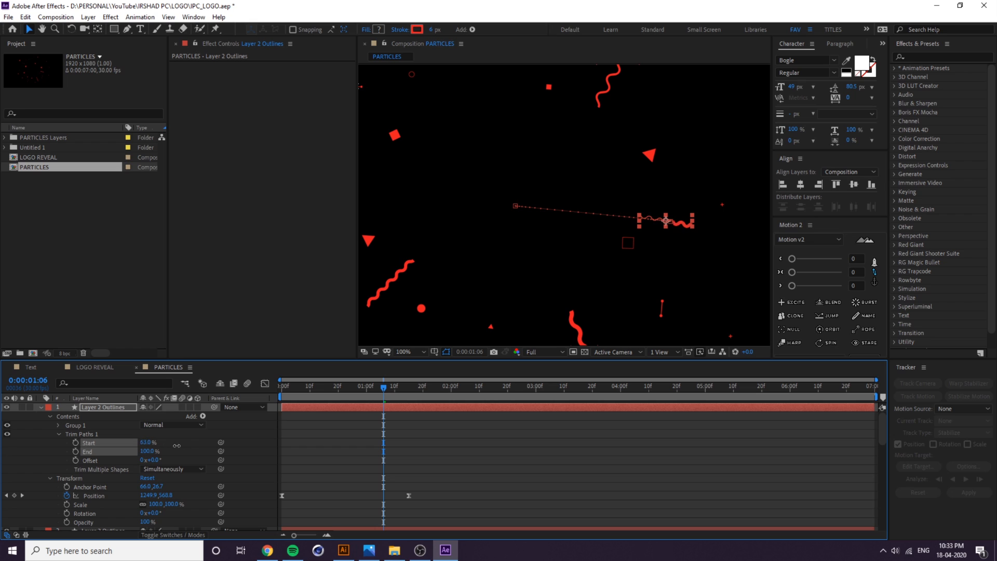
left_click_drag(351, 389, 410, 417)
left_click(409, 493)
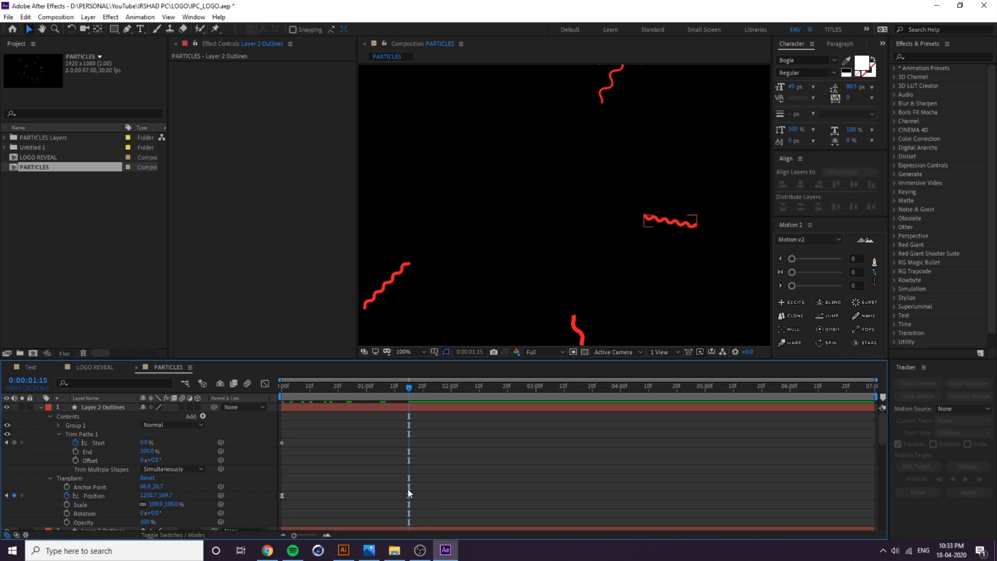
left_click_drag(141, 442, 245, 465)
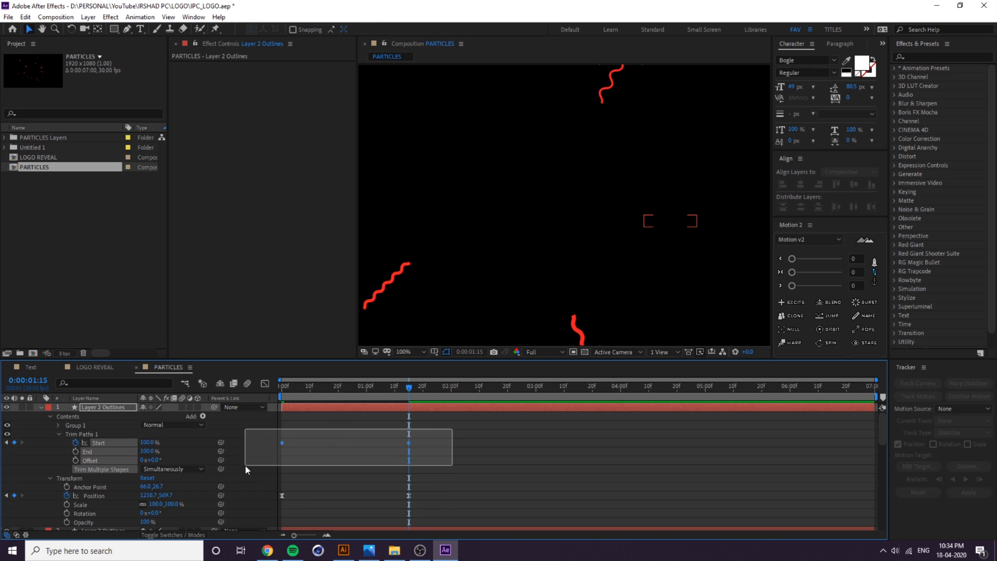
Play the composition from 0:00:00:00 to check how the wavy line trims away.
key("Home")
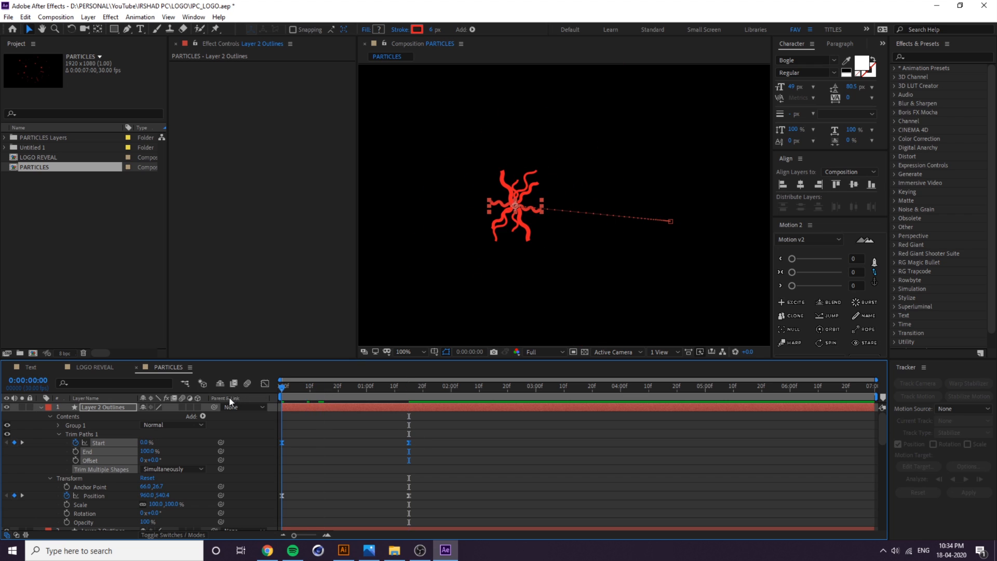
key("space")
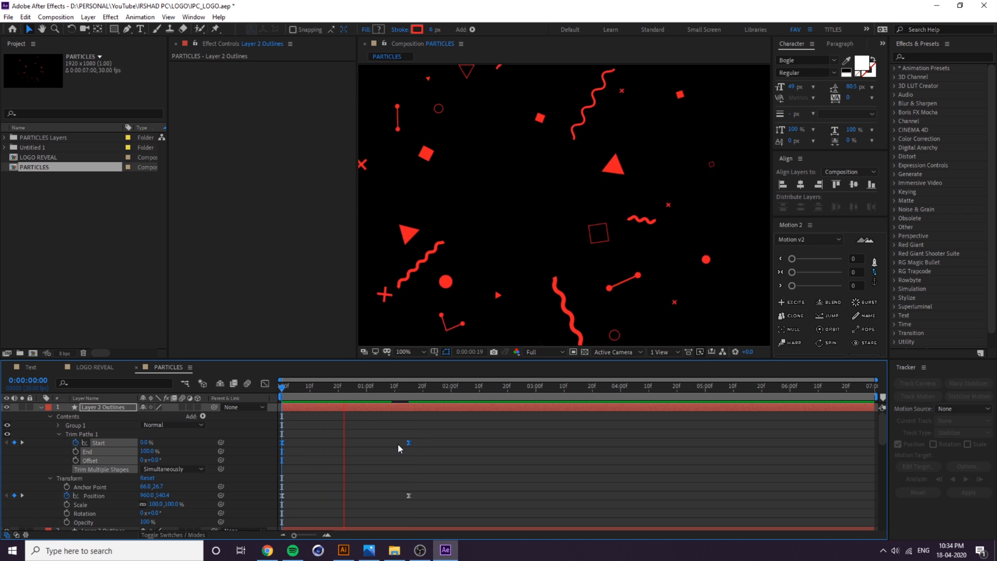
key("space")
left_click(327, 388)
Shape the Trim Paths Start speed graph to build slowly to a peak at about 0:00:01:09, and preview it.
left_click_drag(427, 434, 256, 453)
left_click(266, 385)
left_click_drag(347, 465, 398, 493)
key("space")
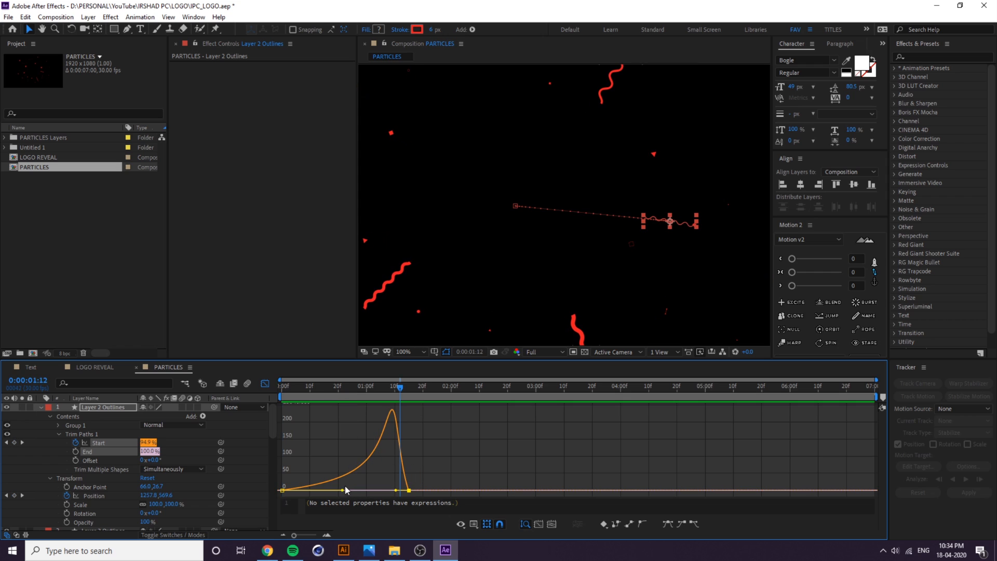
Reshape the Trim Paths Start speed graph to rise sooner and peak at about 0:00:01:03, preview it, and close the graph view.
left_click_drag(343, 492, 315, 494)
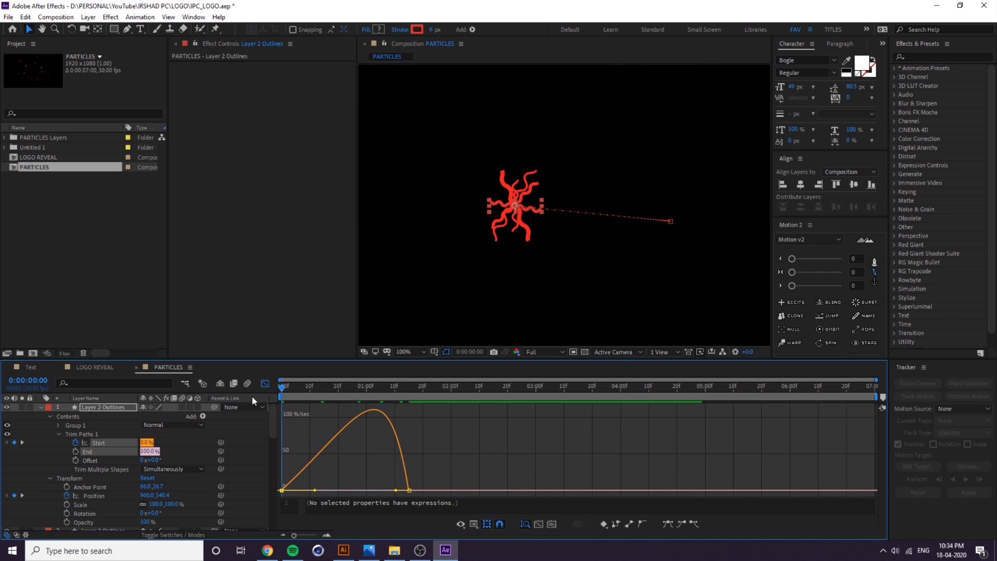
key("space")
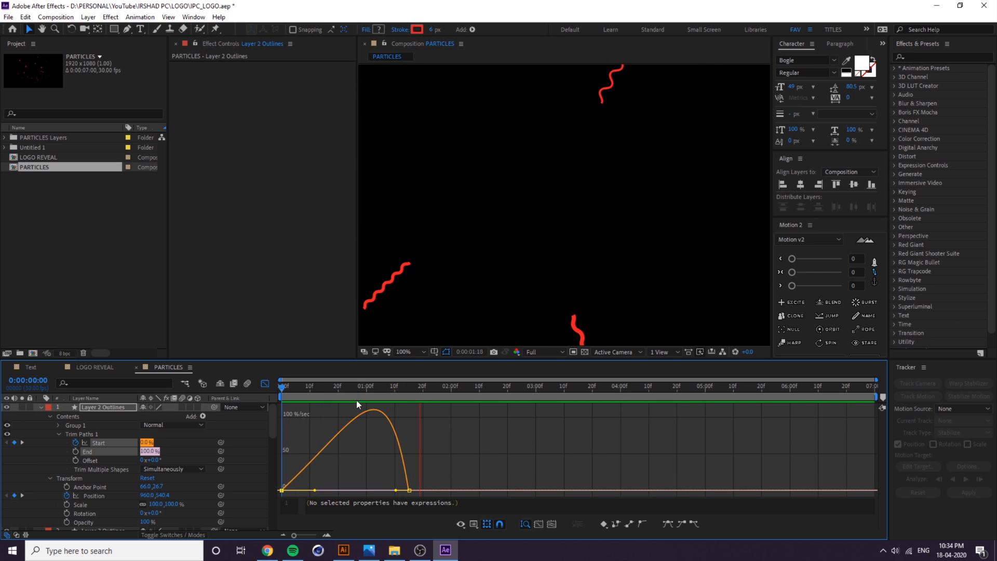
left_click(265, 383)
left_click(450, 431)
Copy Layer 2 Outlines' animated Trim Paths 1 and paste it at 0:00:00:00 onto Layer 3, 4, 5 and 6 Outlines.
left_click(95, 434)
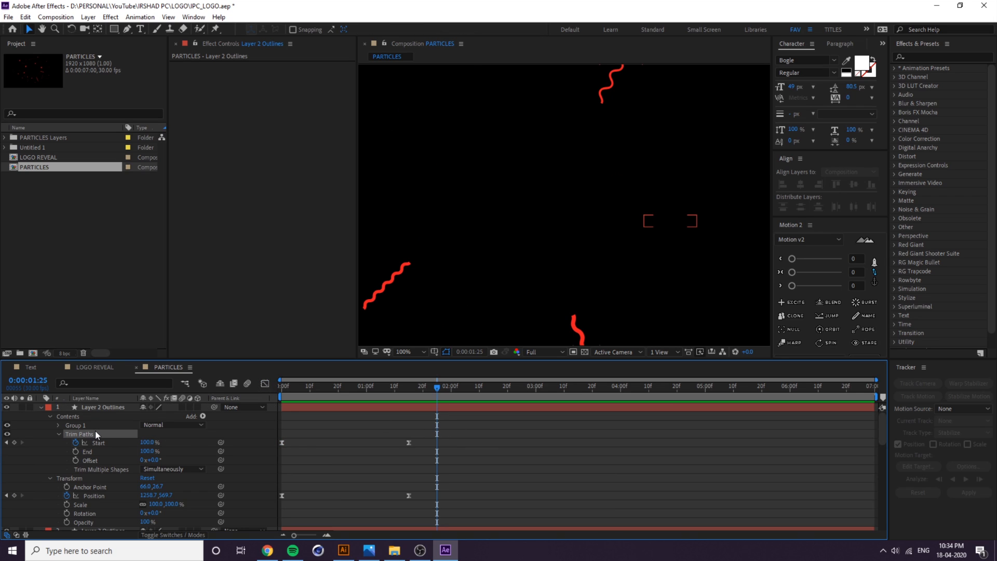
left_click(58, 434)
key("ctrl+c")
left_click(50, 442)
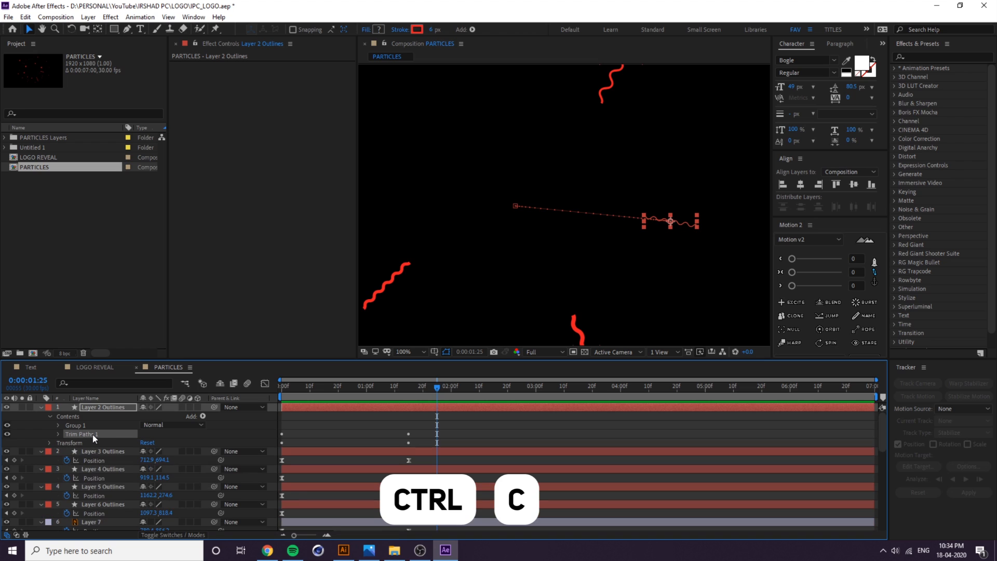
right_click(91, 434)
left_click(83, 431)
key("Home")
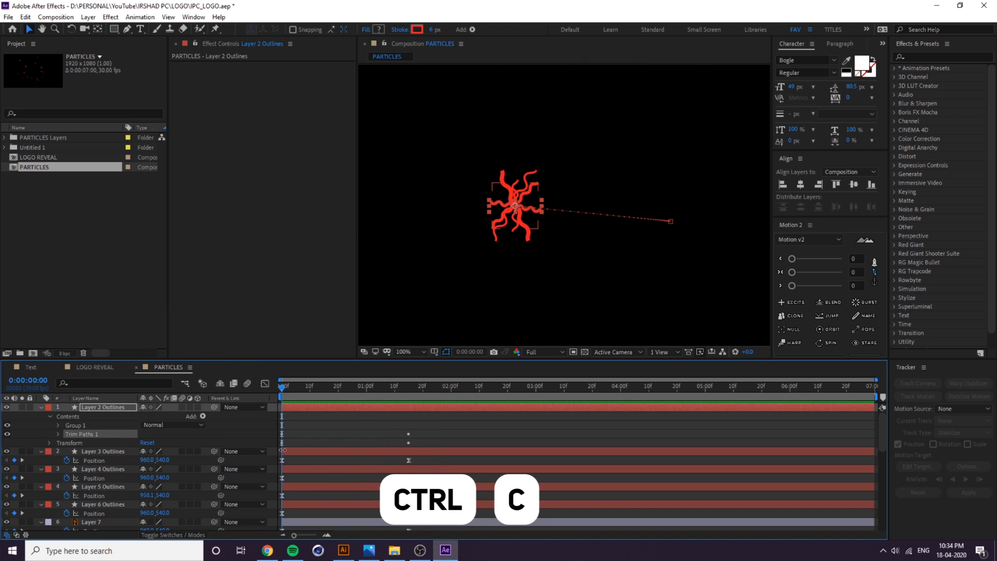
left_click(302, 447)
left_click(298, 500, "shift")
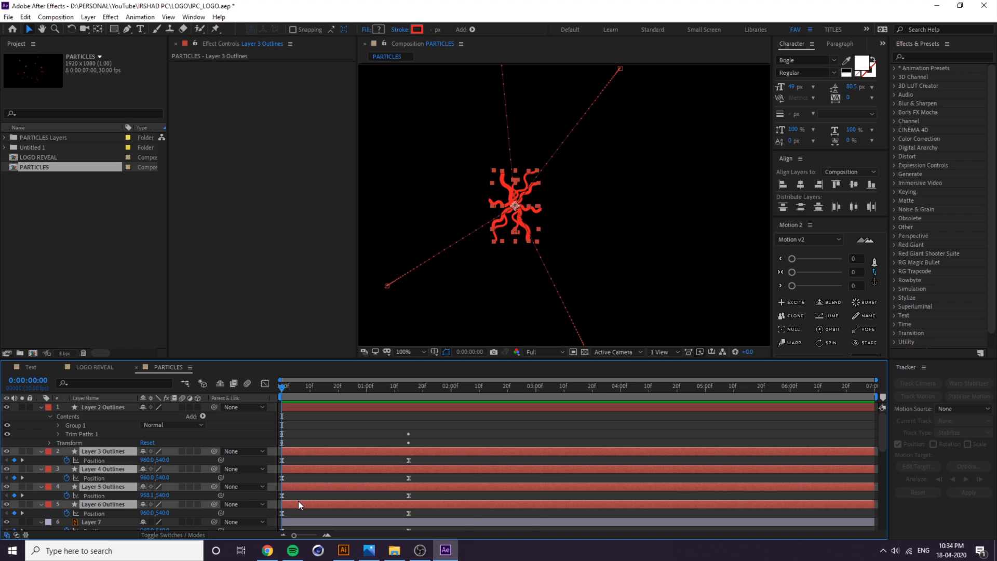
key("ctrl+v")
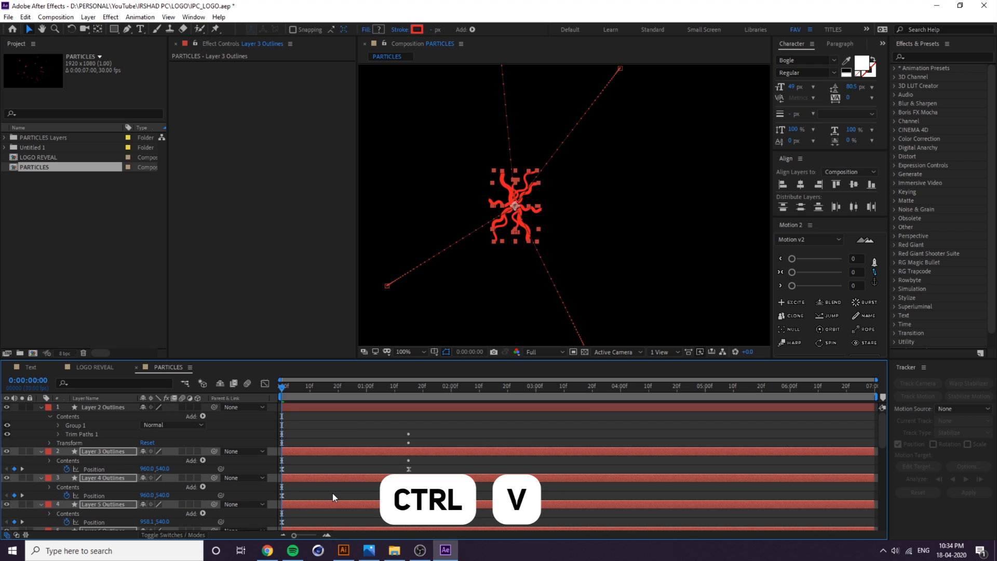
Preview the full particle burst from 0:00:00:00 with the trimmed wavy lines, and save the project.
key("space")
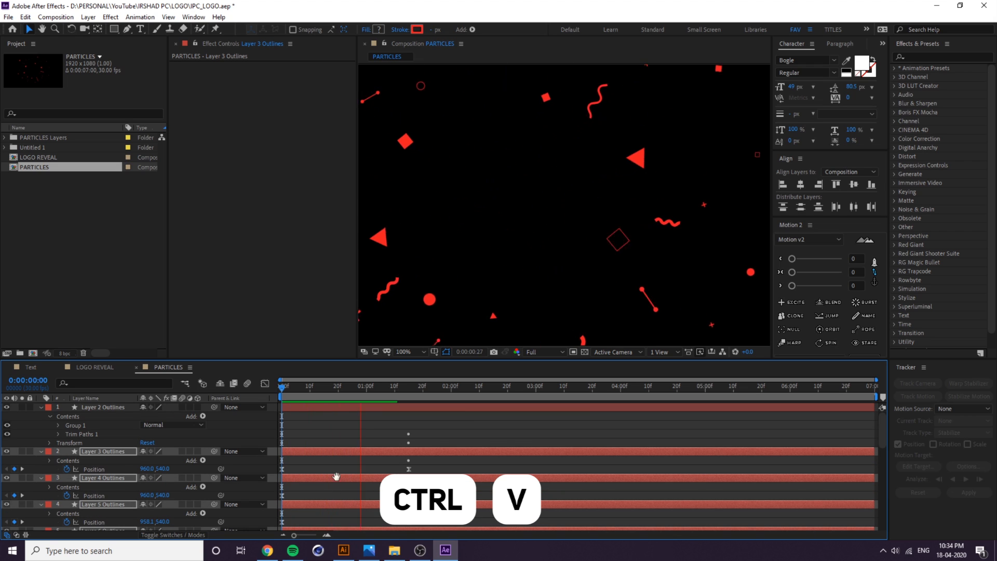
scroll(497, 232, "down", 1)
key("space")
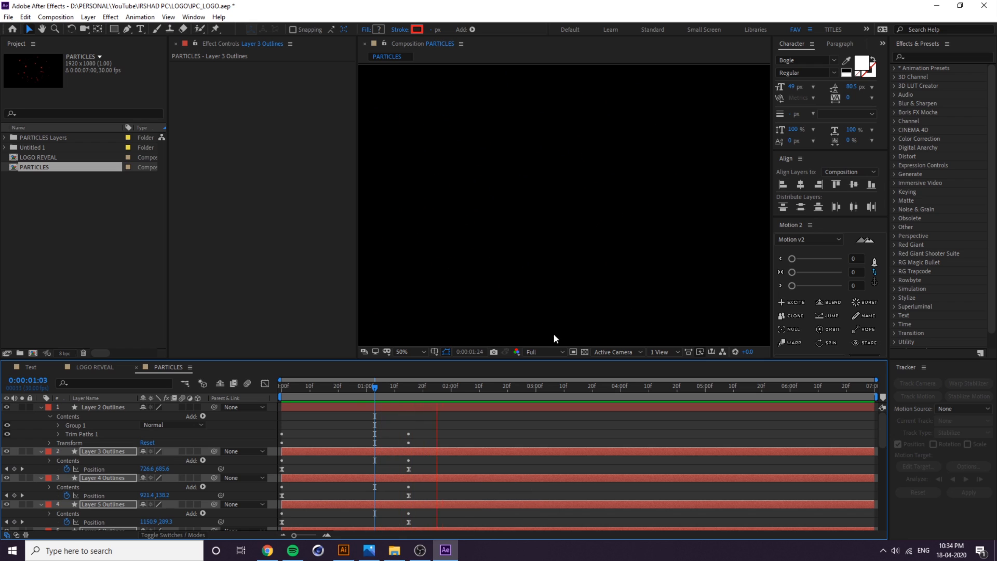
key("space")
left_click_drag(424, 390, 276, 402)
scroll(670, 264, "down", 2)
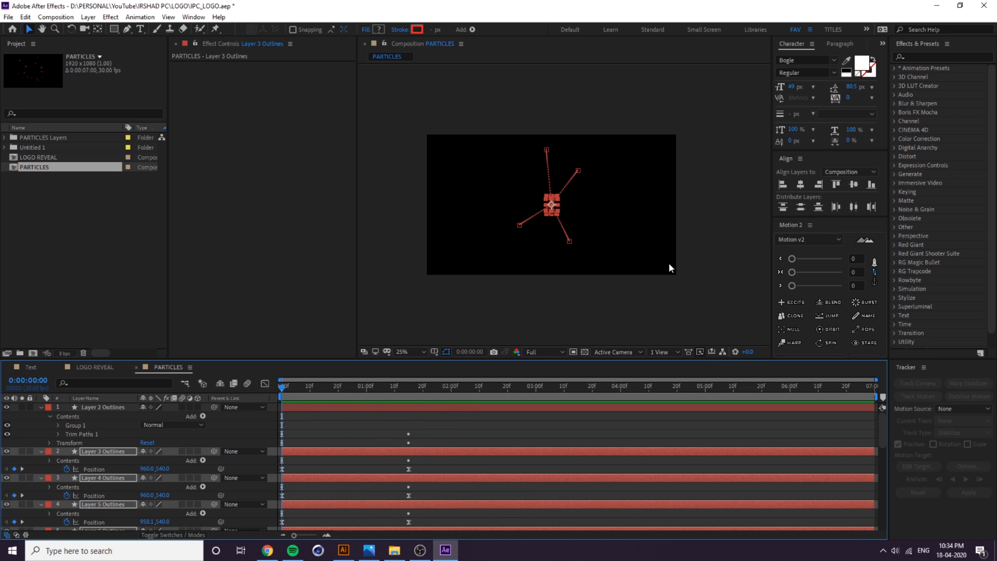
left_click(670, 265)
key("space")
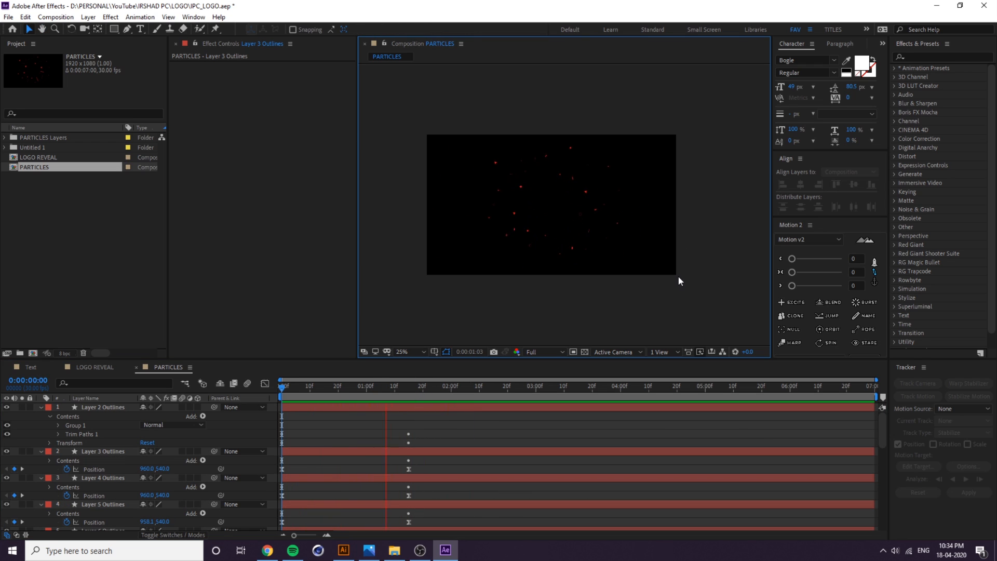
key("space")
left_click_drag(319, 390, 278, 396)
key("space")
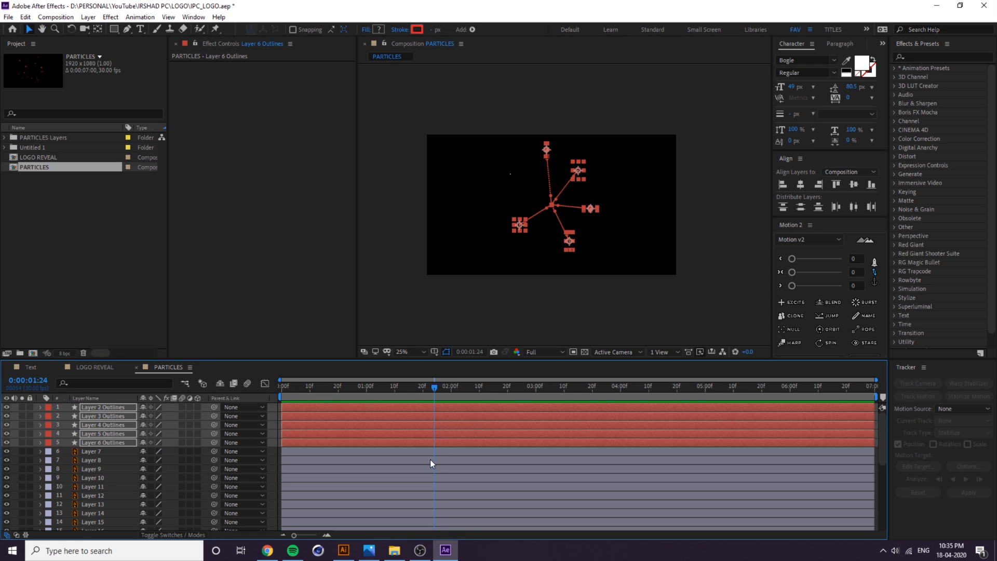
key("ctrl+s")
left_click(554, 294)
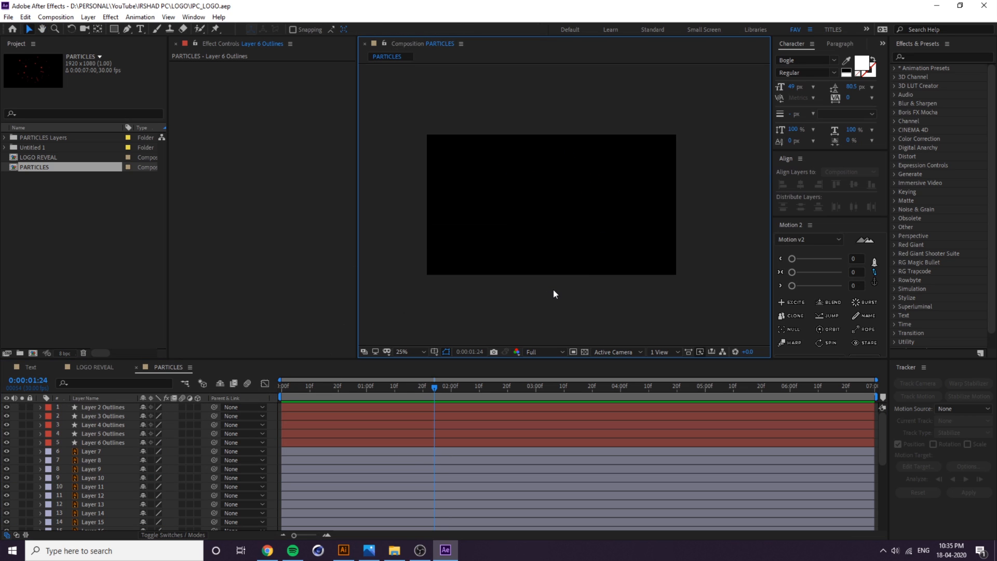
Import IPC-02.png and add it to the LOGO REVEAL composition with the current time at 0:00:03:00.
left_click(95, 366)
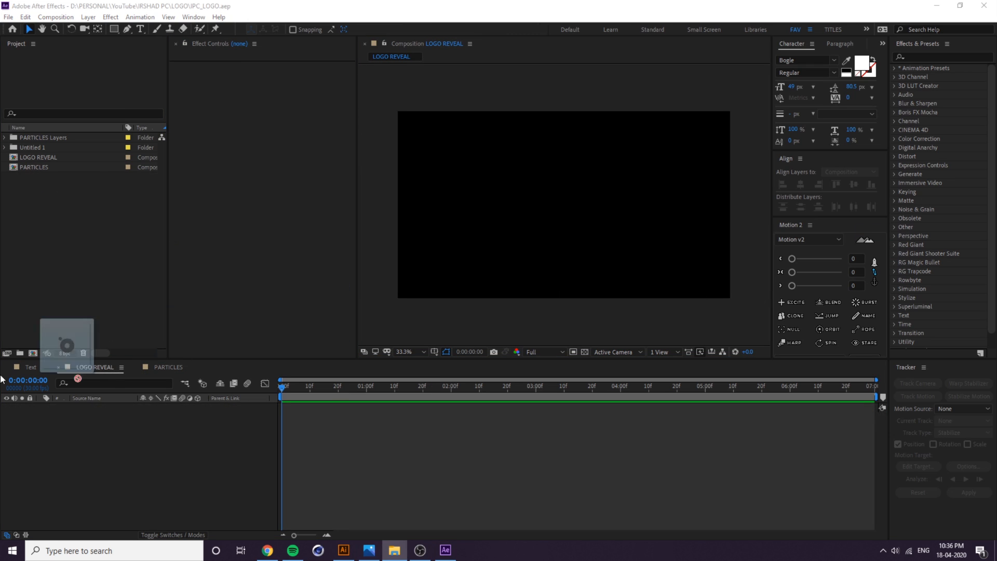
left_click_drag(67, 366, 81, 256)
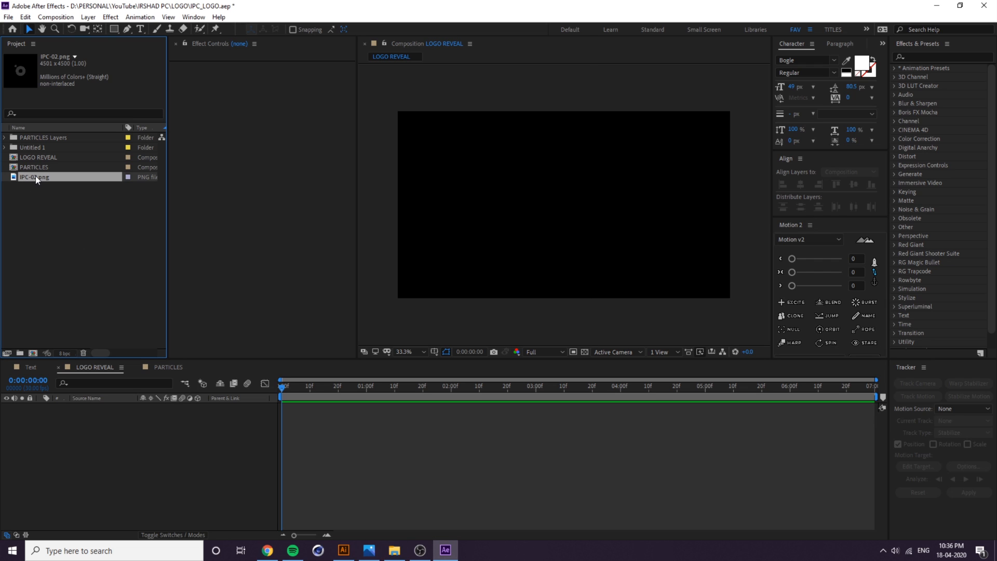
left_click_drag(293, 397, 535, 400)
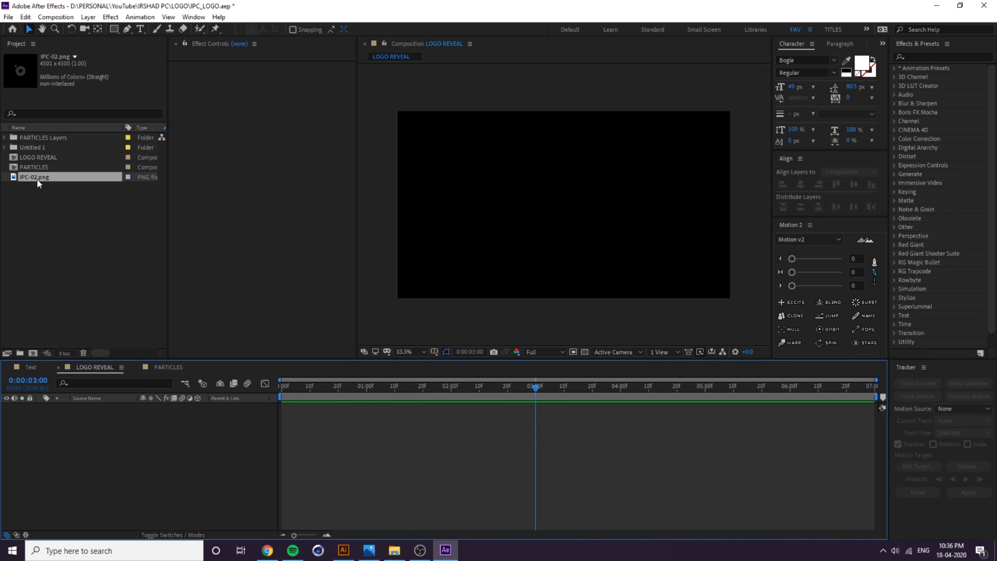
left_click_drag(37, 179, 523, 207)
Scale the oversized logo image down to fit well inside the frame and centre it in the composition.
key("comma")
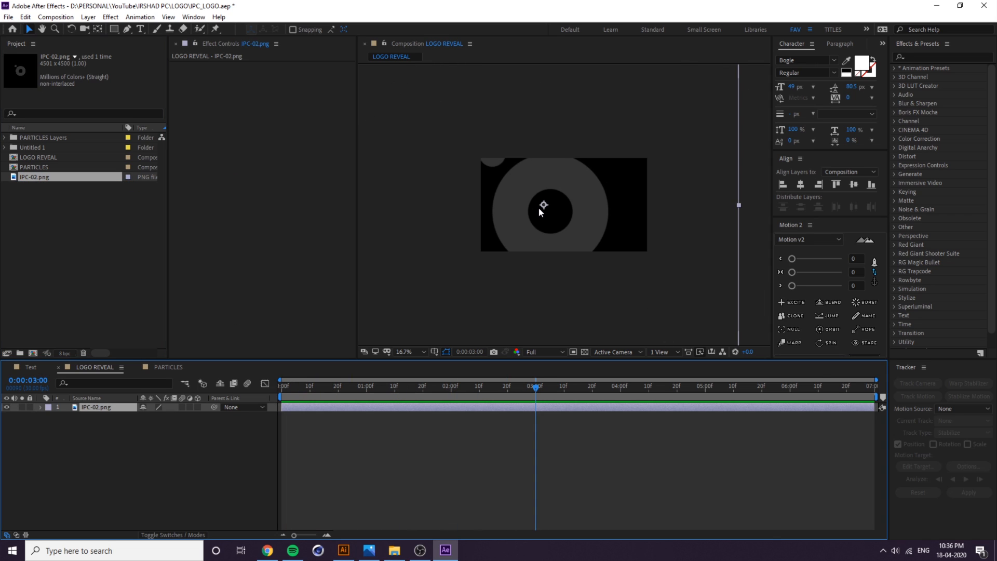
key("comma")
key("ctrl+alt+f")
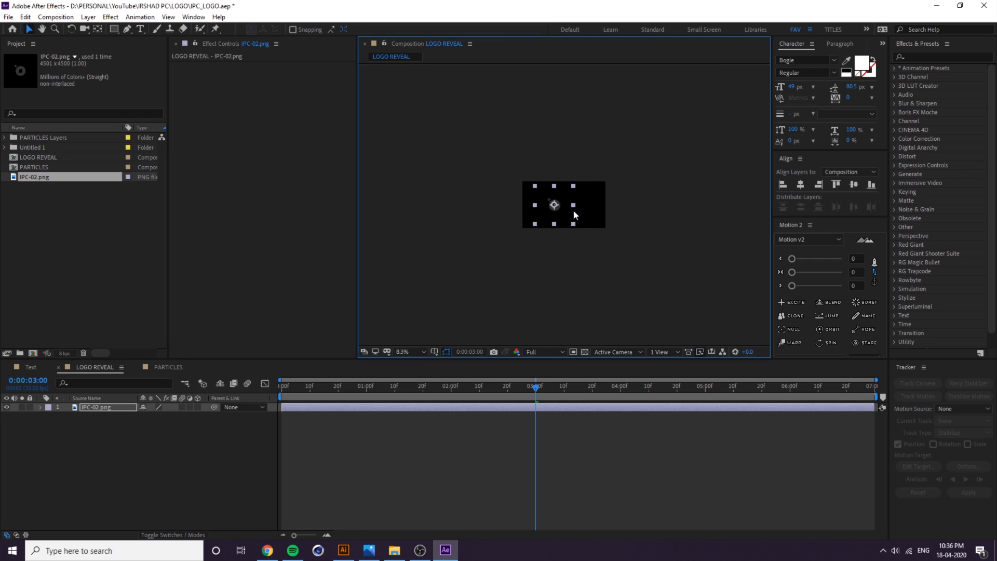
key("period")
key("period")
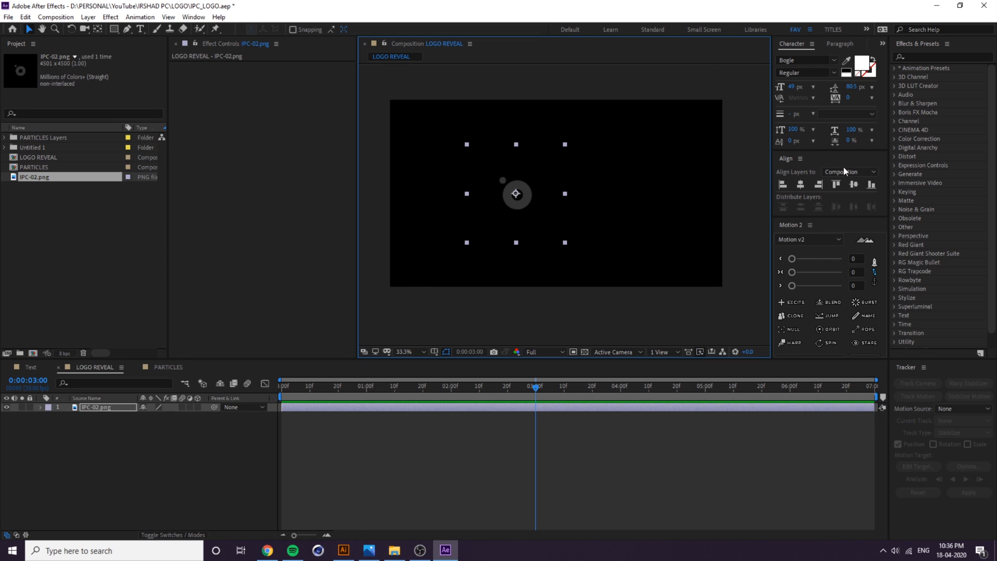
left_click(800, 185)
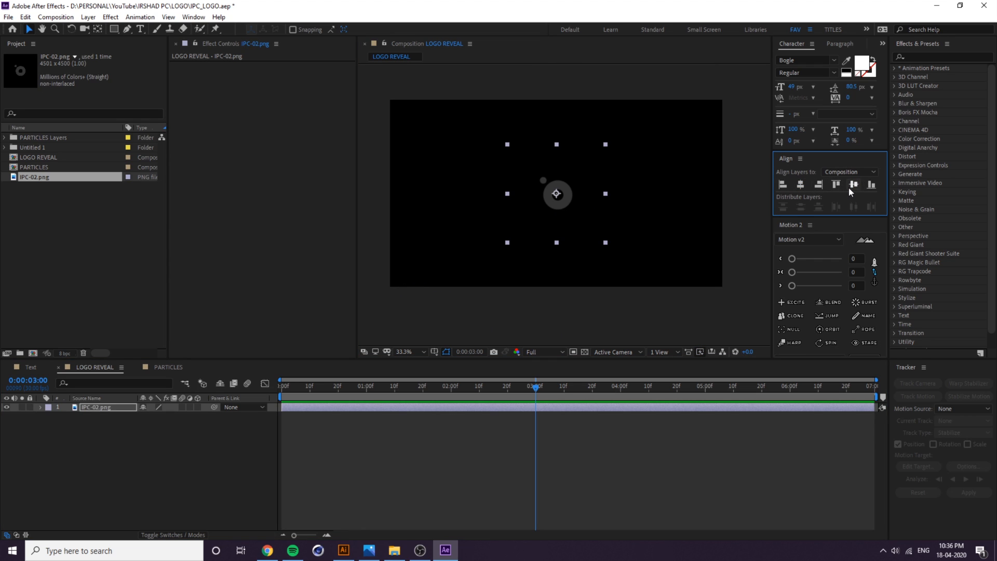
left_click(613, 209)
left_click(603, 209)
left_click(652, 213)
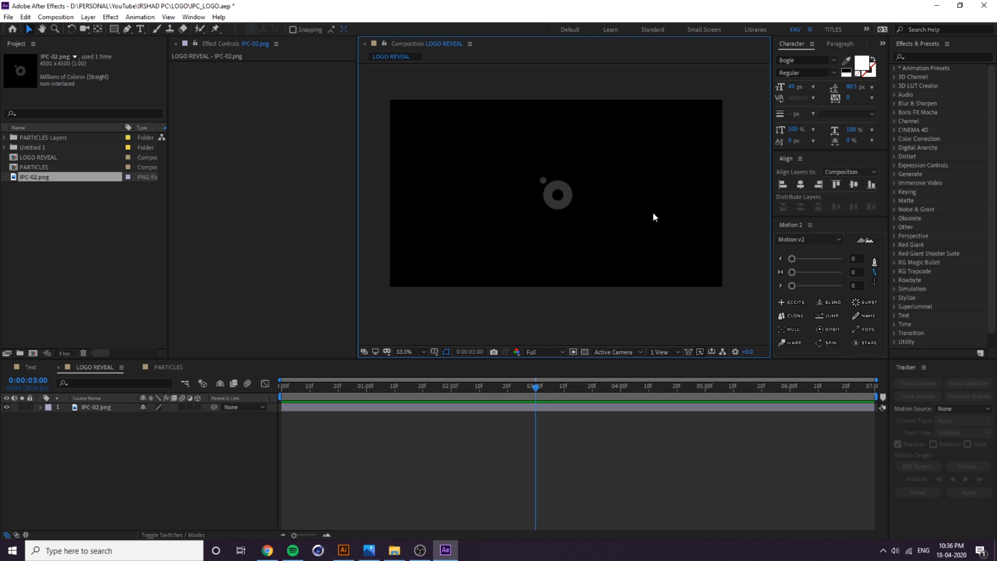
Rename the IPC-02.png layer as LOGO and place the PARTICLES composition beneath it.
left_click(100, 407)
key("Return")
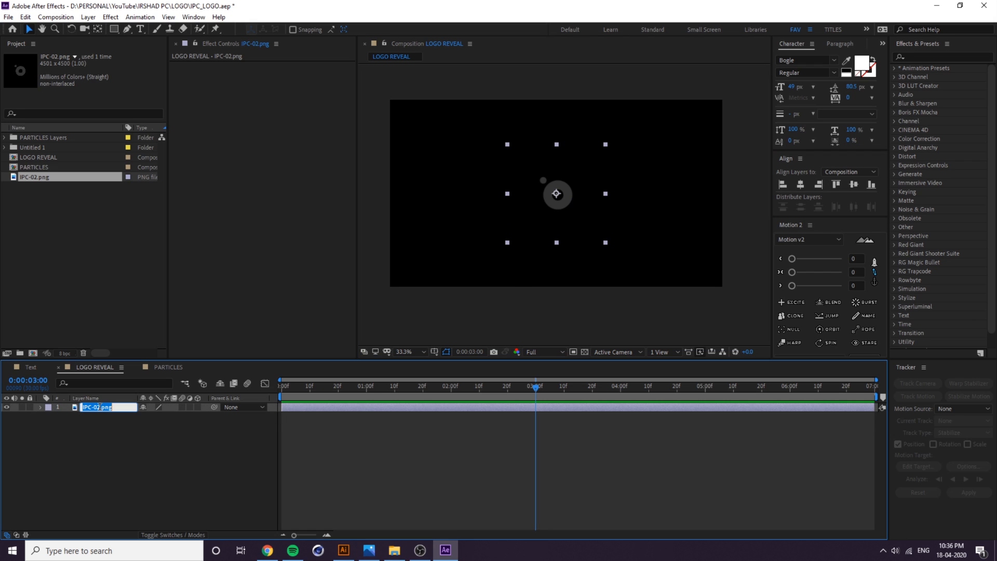
type("LOGO")
key("Return")
left_click_drag(38, 168, 102, 444)
Play LOGO REVEAL from 0:00:00:00 to check the particle burst together with the logo.
mouse_move(532, 392)
left_mouse_down()
mouse_move(621, 401)
mouse_move(537, 401)
left_mouse_up()
left_click(495, 409)
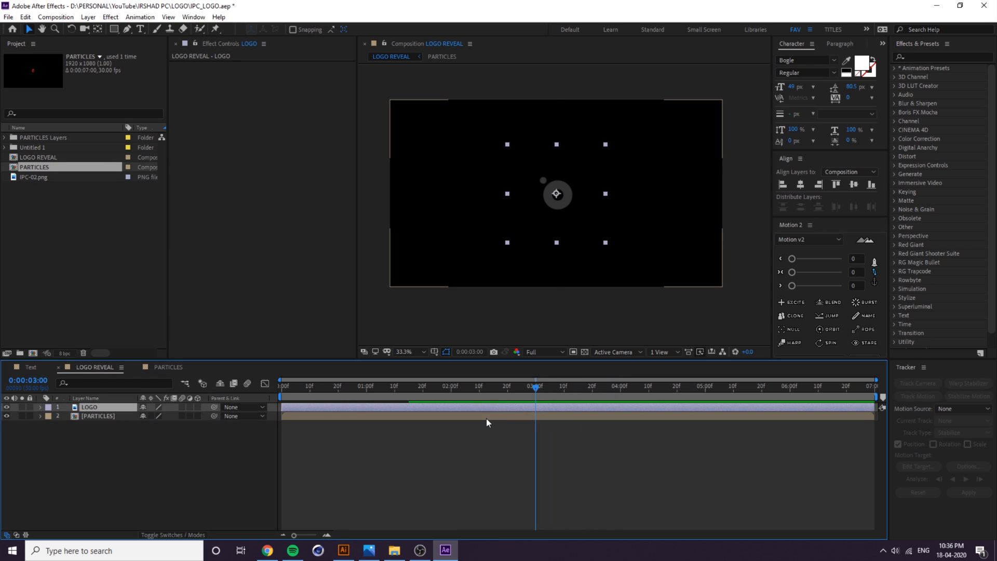
left_click(485, 418, "shift")
left_click(469, 430)
left_click_drag(372, 385, 281, 385)
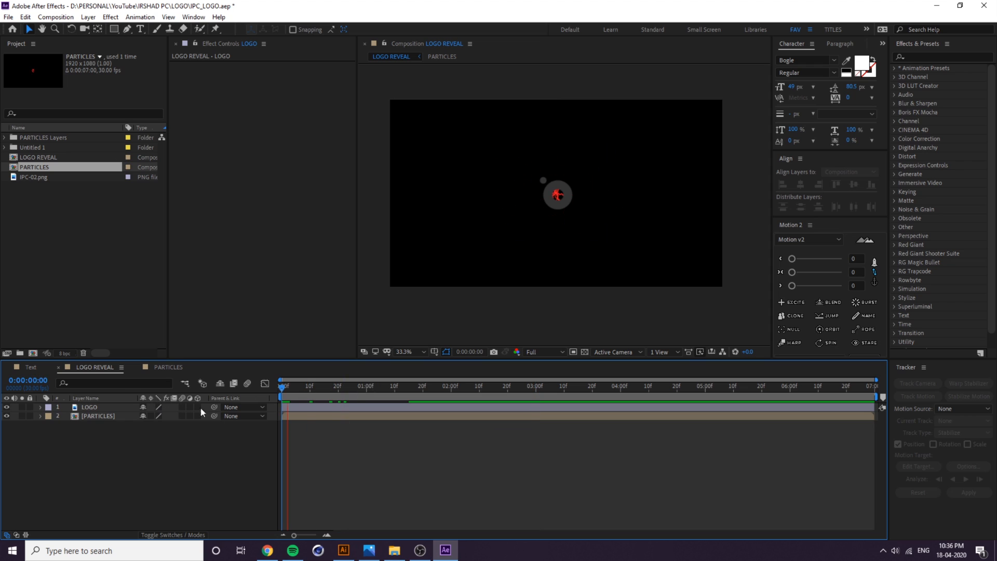
key("space")
key("space")
Draw a white circle with the Ellipse tool, overlapping the logo's upper left, and set its stroke width to 0 px.
left_click(114, 29)
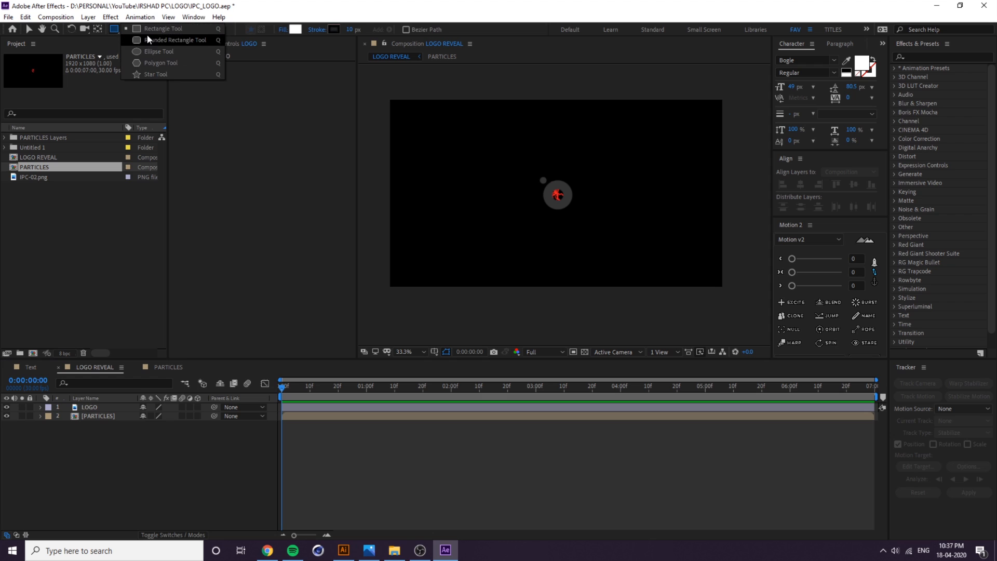
left_click(173, 52)
left_click_drag(510, 164, 558, 212)
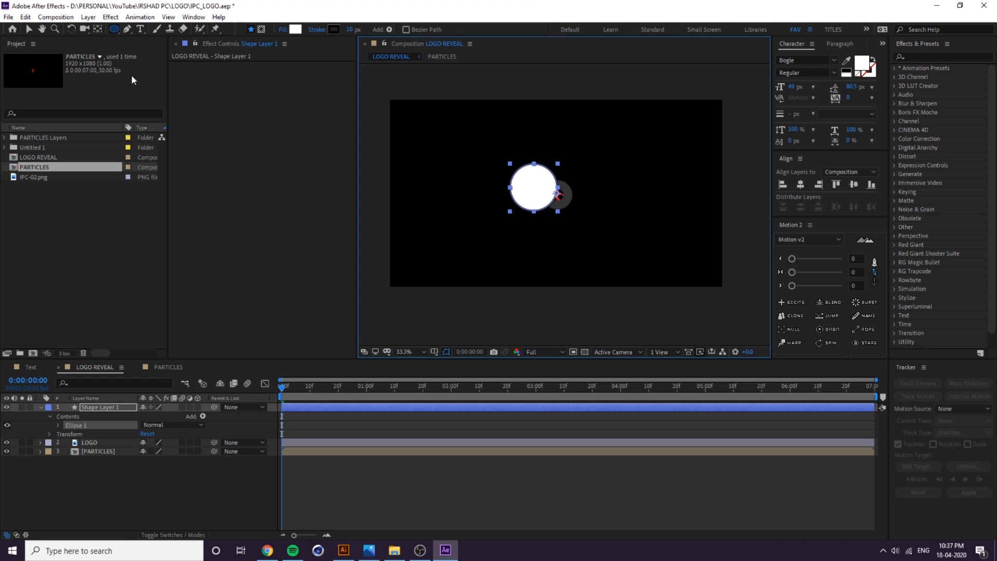
left_click(29, 30)
left_click_drag(436, 32, 276, 30)
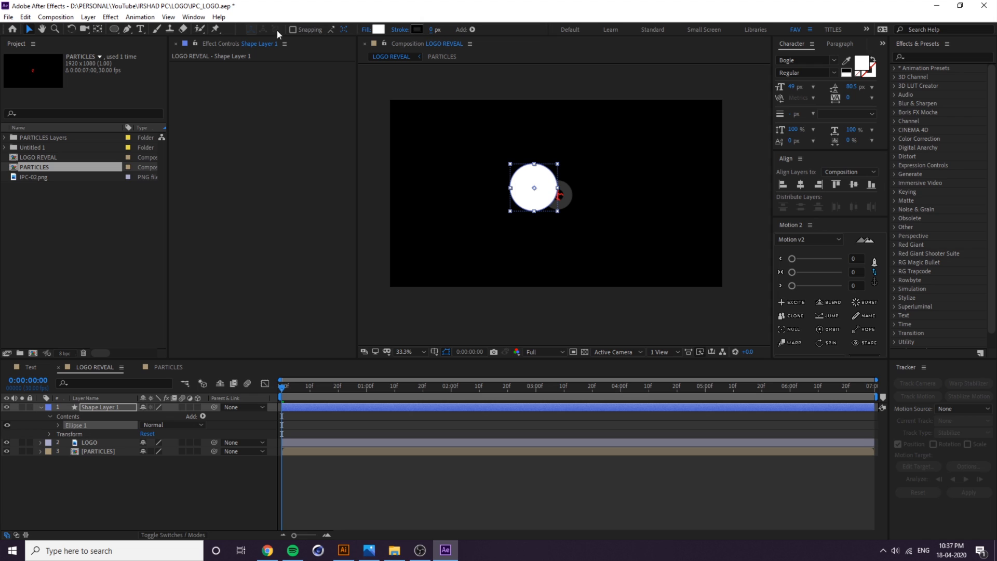
left_click(715, 246)
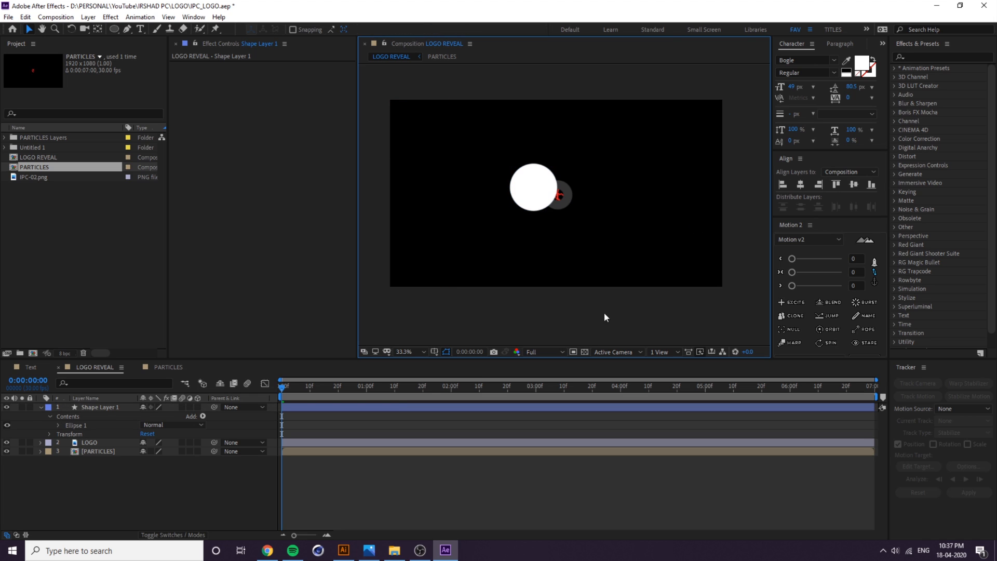
Create a full-frame solid coloured FF6969, place it beneath all other layers as the background, and lock it.
right_click(144, 478)
mouse_move(224, 370)
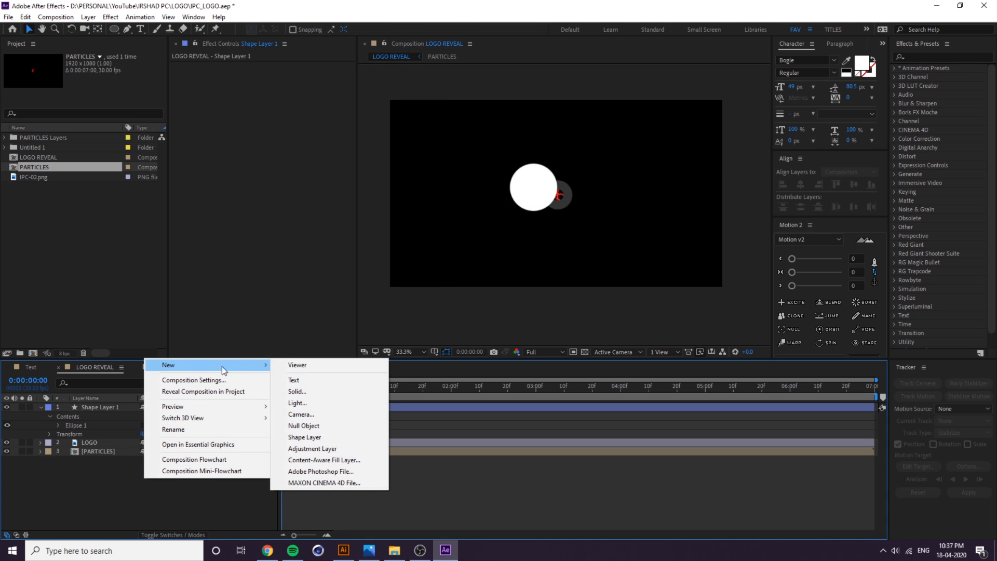
left_click(298, 391)
left_click(119, 183)
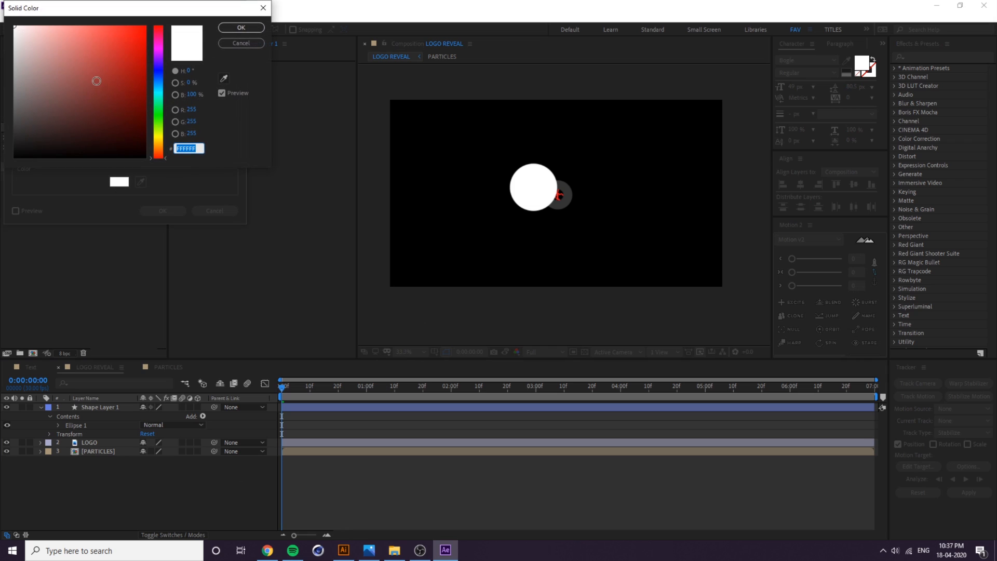
mouse_move(96, 81)
left_mouse_down()
mouse_move(94, 38)
mouse_move(78, 15)
mouse_move(92, 13)
left_mouse_up()
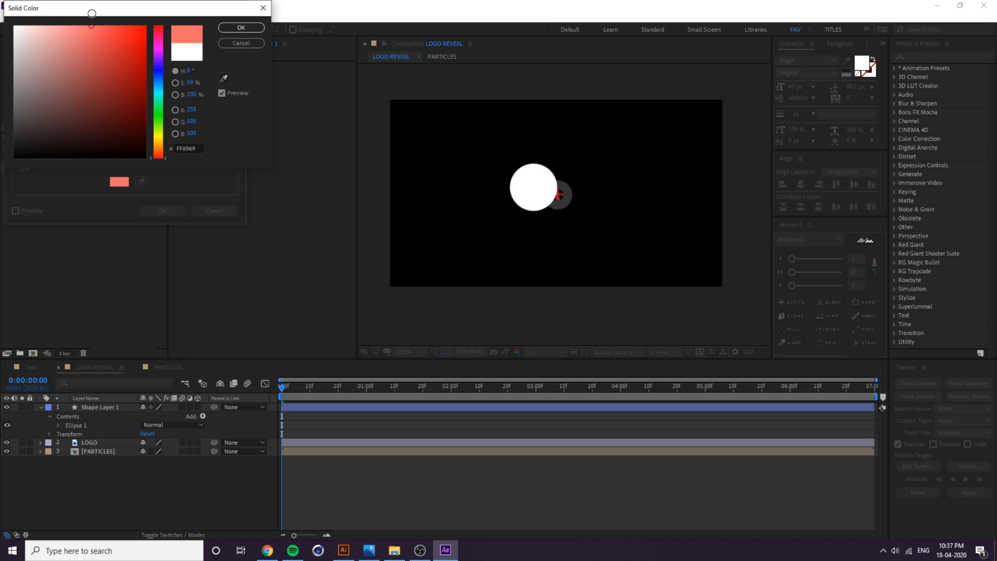
left_click(232, 25)
key("Return")
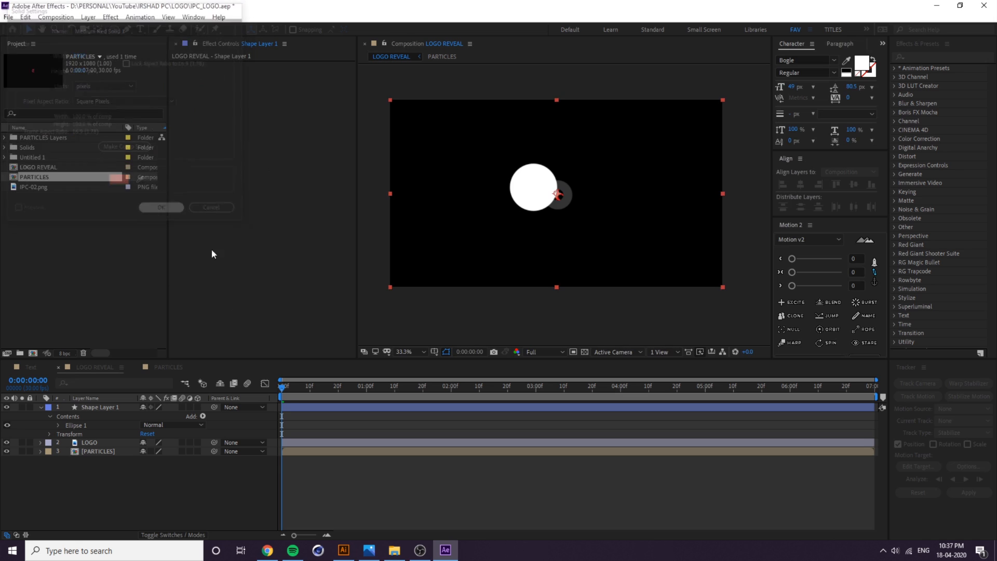
left_click_drag(91, 409, 116, 474)
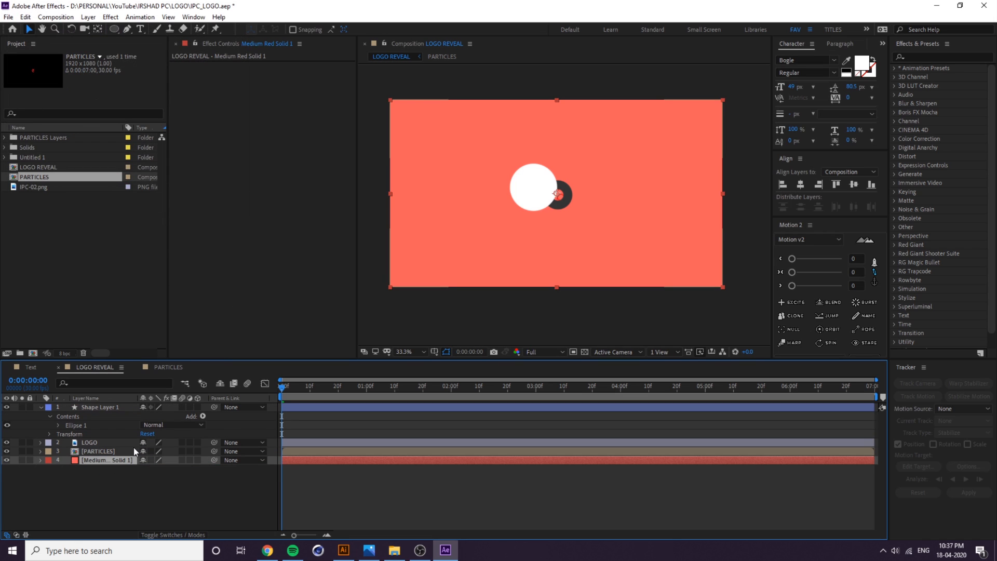
left_click(30, 460)
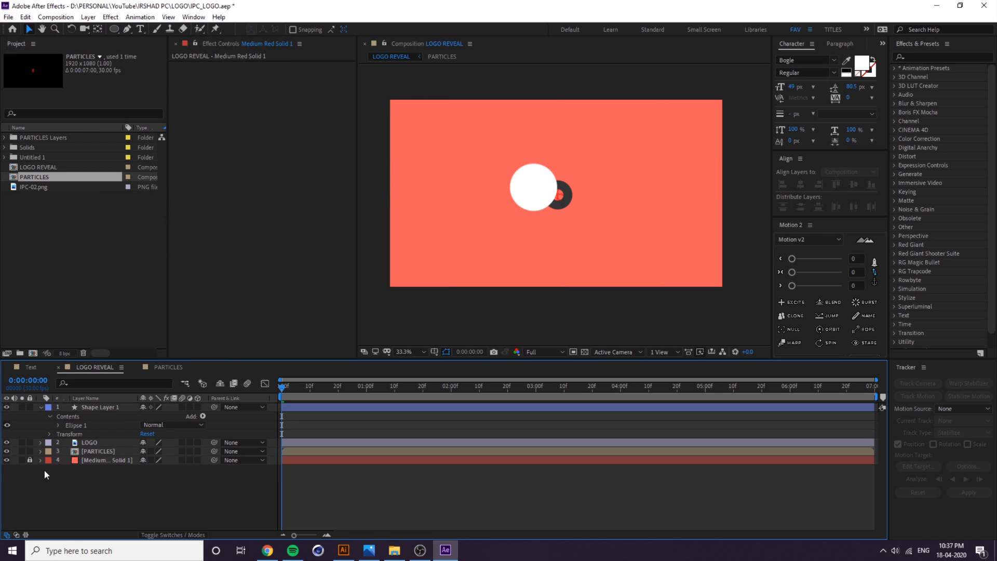
Apply the Fill effect to the PARTICLES layer and set its colour to white, FFFFFF.
left_click(95, 451)
key("space")
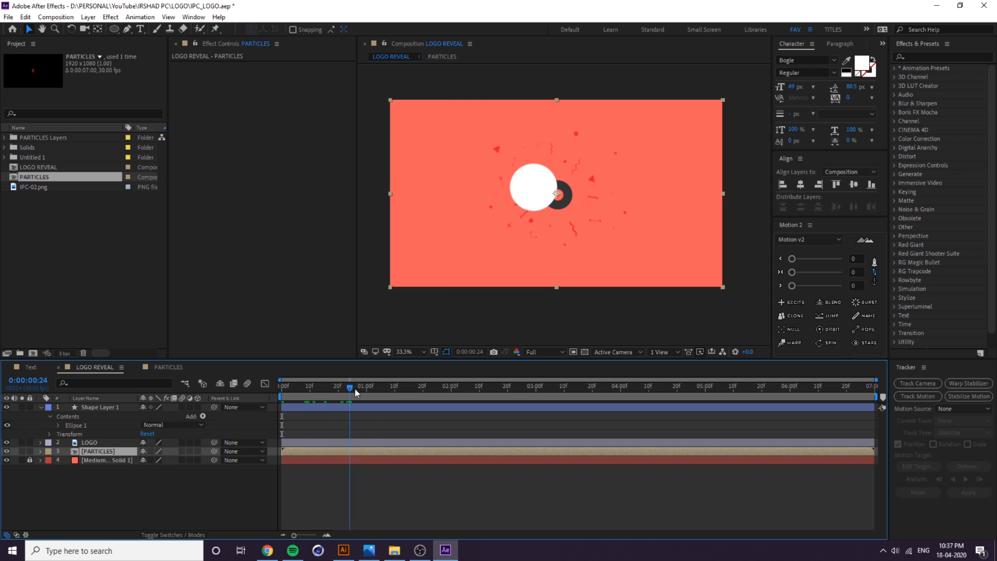
right_click(111, 450)
mouse_move(164, 319)
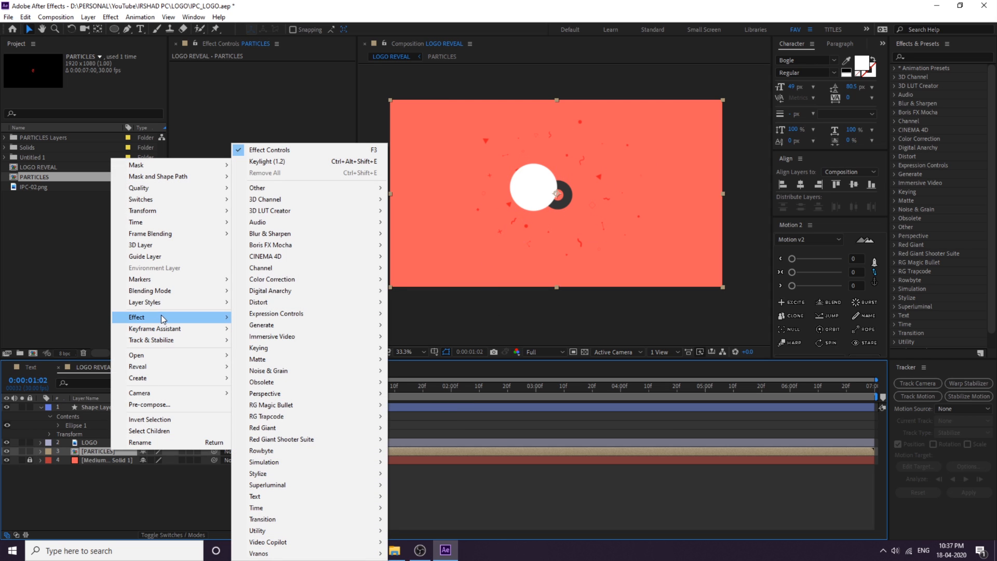
mouse_move(274, 327)
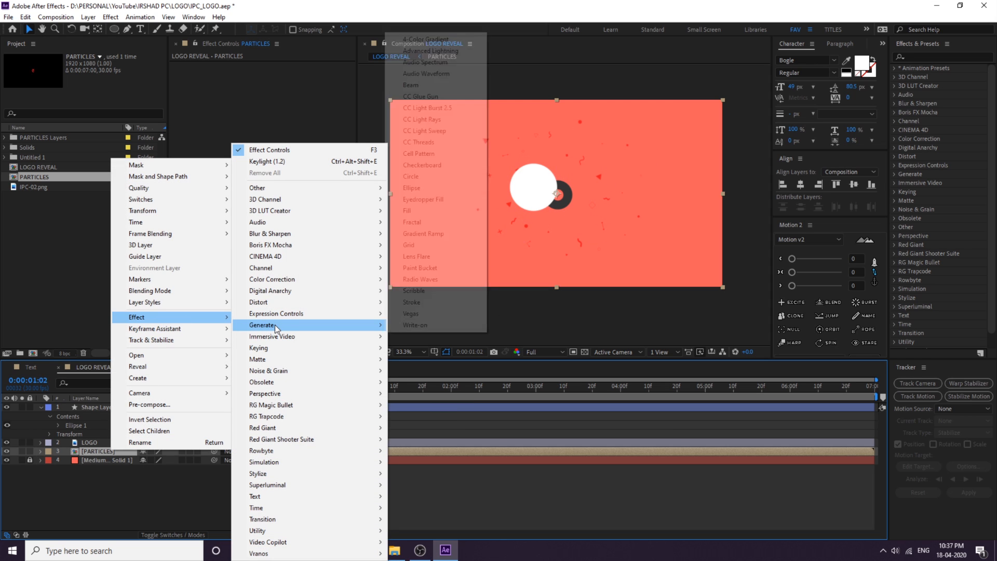
left_click(425, 213)
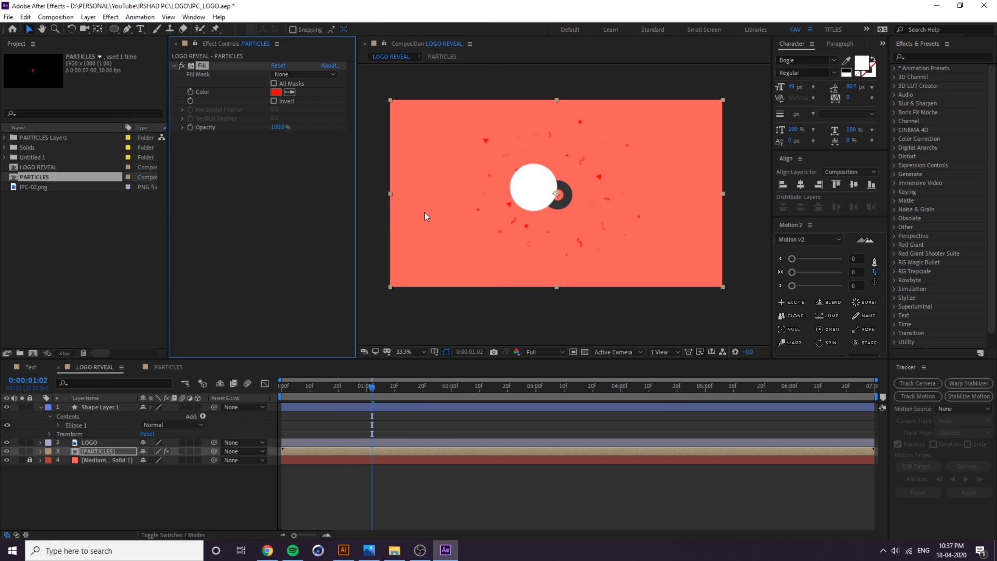
left_click(277, 93)
type("FFFFFF")
left_click(249, 26)
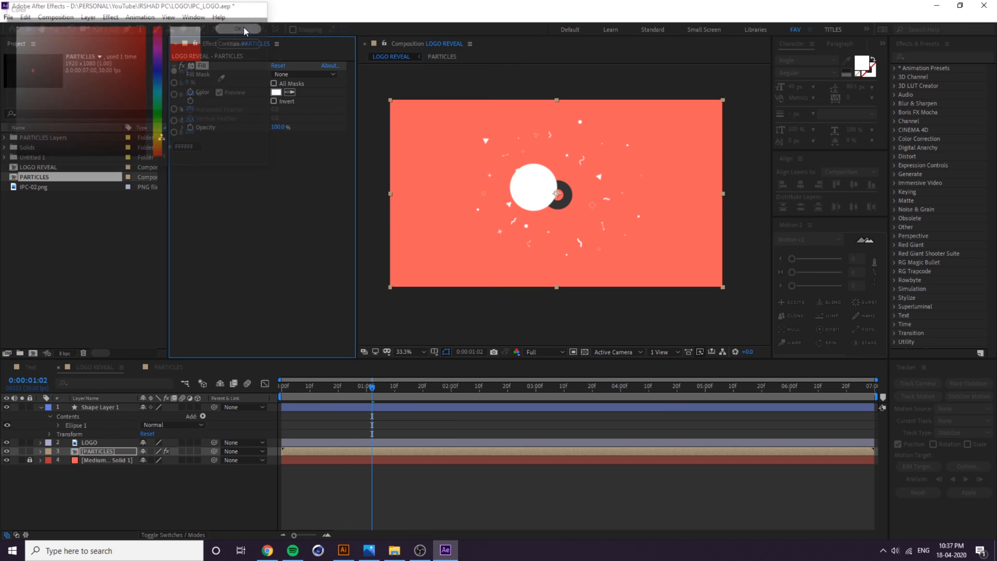
Unlock the coral background solid and change its colour to dark grey, 3C3C3C.
left_click(30, 460)
left_click(103, 460)
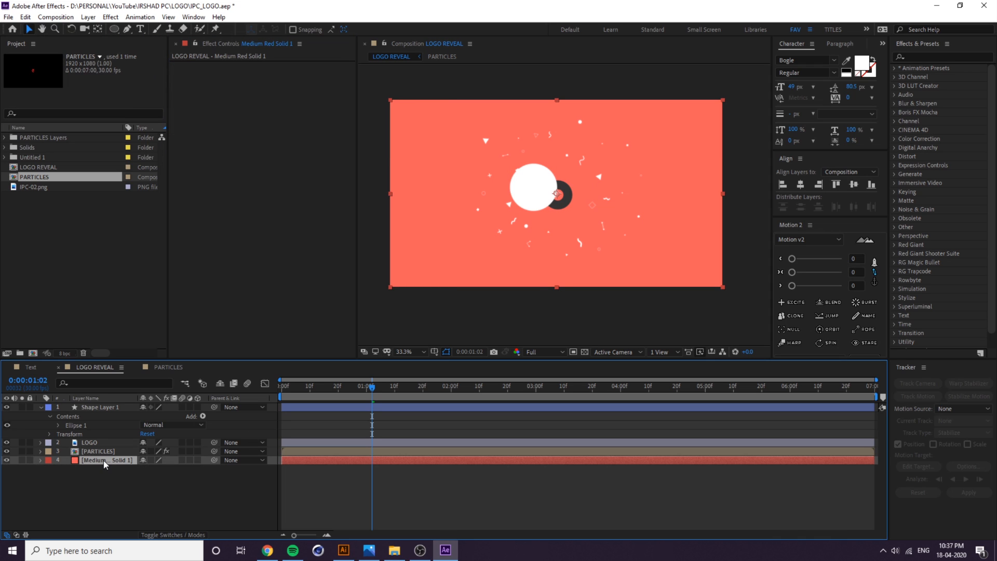
left_click(88, 16)
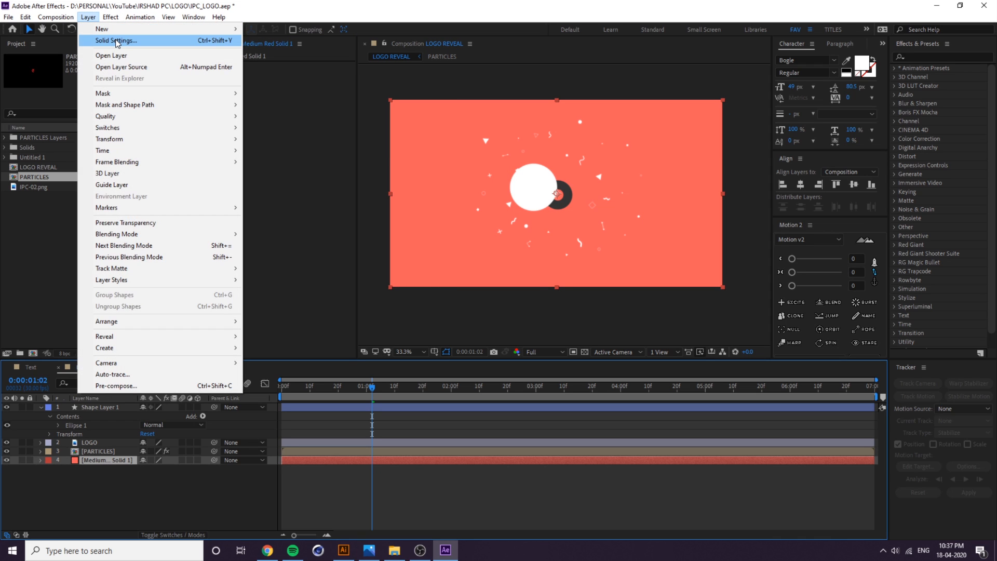
left_click(115, 40)
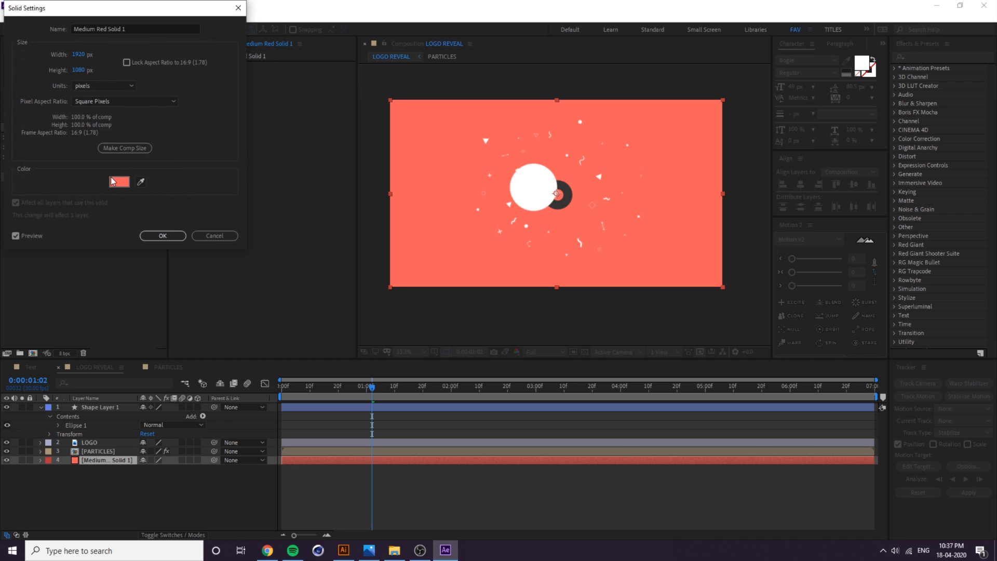
left_click(119, 181)
mouse_move(79, 46)
left_mouse_down()
mouse_move(80, 72)
mouse_move(61, 89)
mouse_move(2, 112)
mouse_move(2, 156)
mouse_move(2, 125)
mouse_move(145, 111)
mouse_move(1, 112)
mouse_move(2, 126)
left_mouse_up()
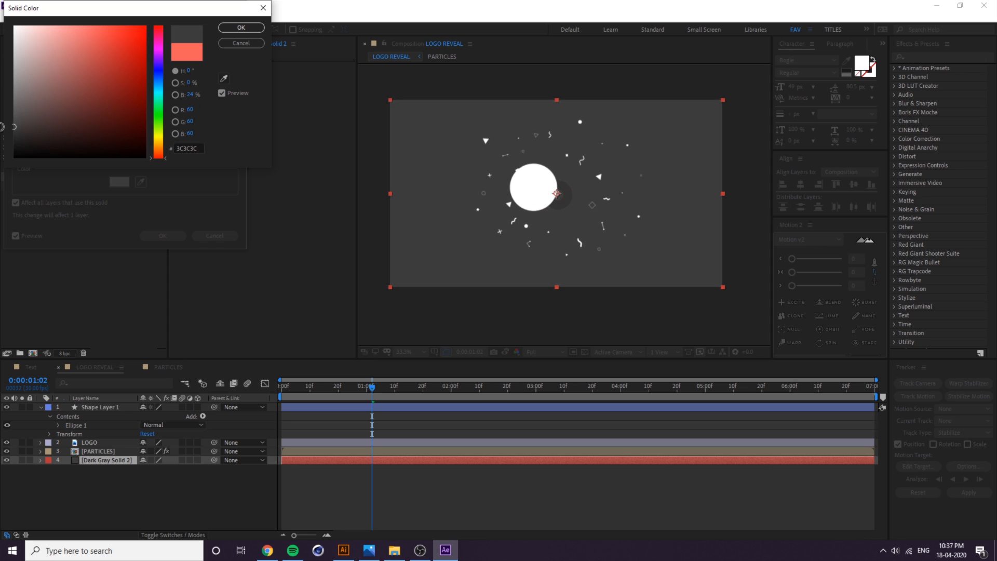
left_click(241, 27)
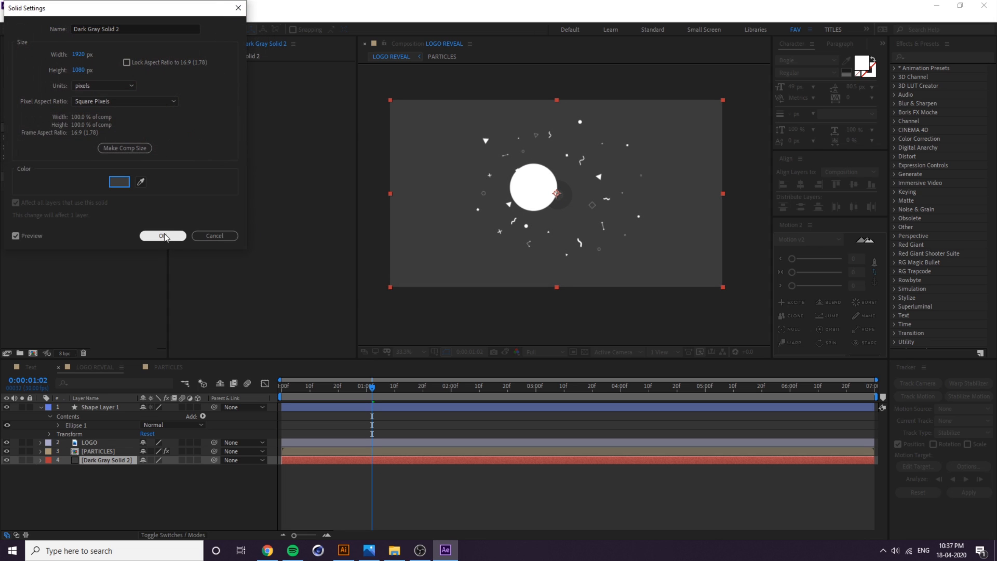
Name the background solid BG, apply its settings and lock the layer again.
left_click(131, 27)
type("BG")
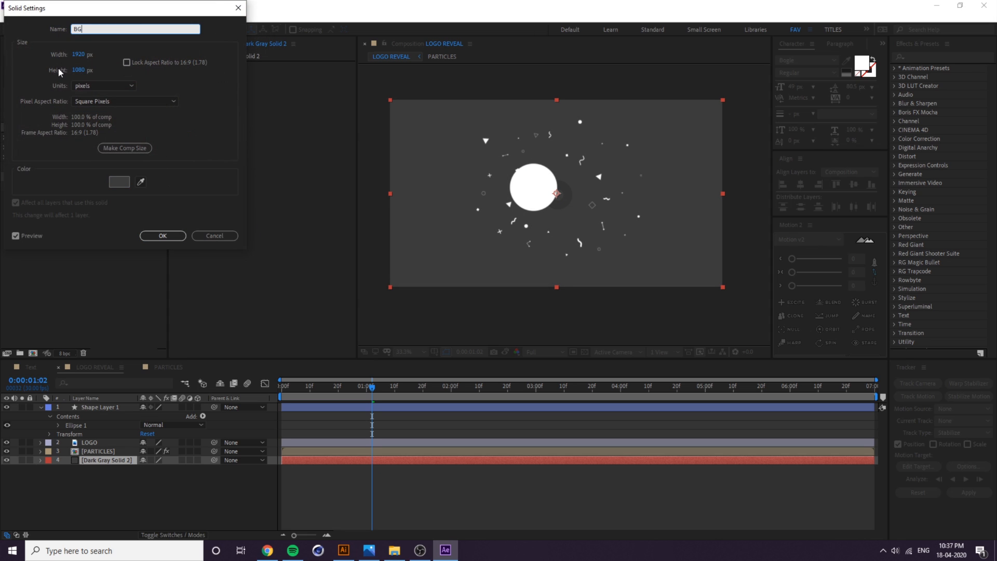
key("Return")
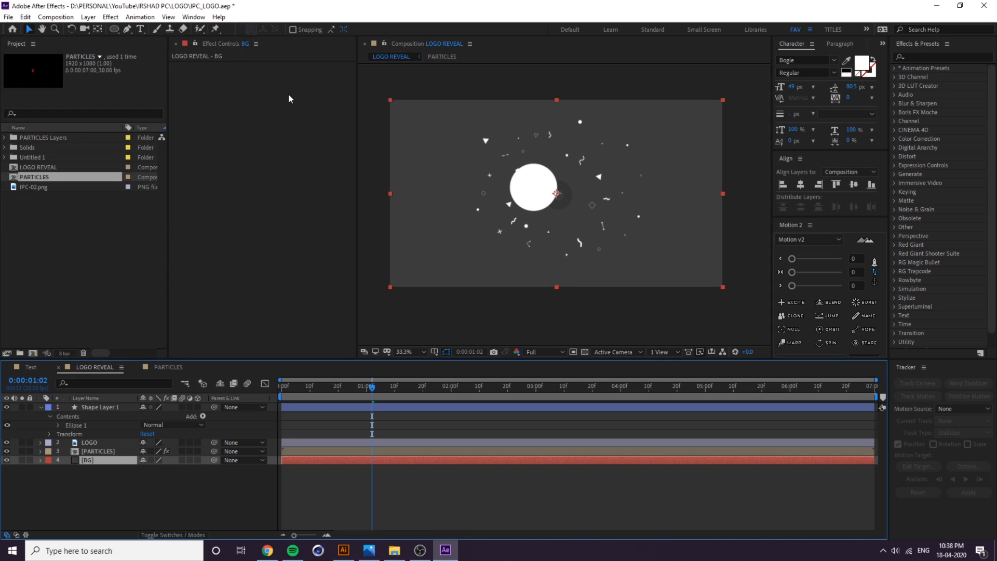
left_click(29, 460)
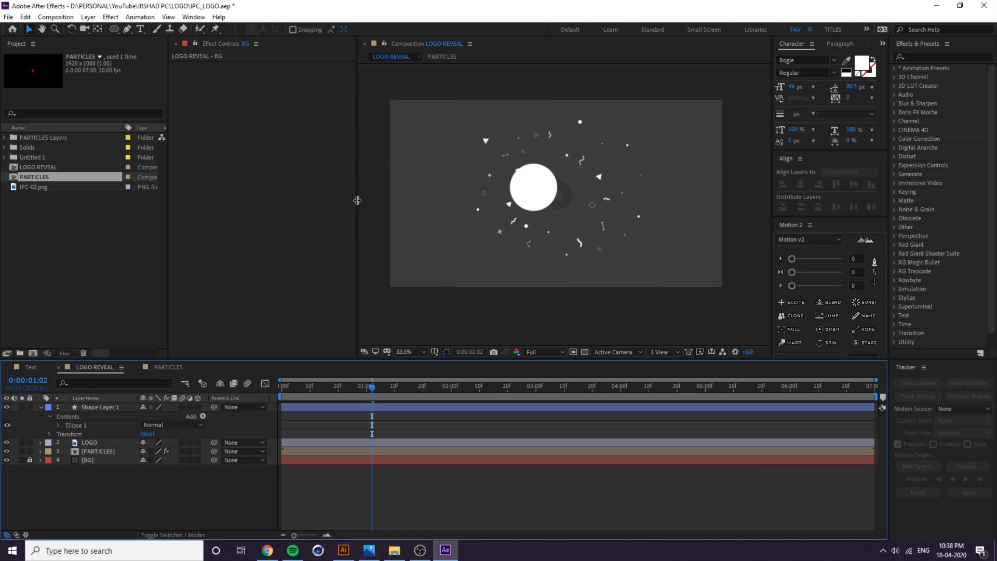
Close the Effects & Presets panel and widen the composition viewer into the freed space.
left_click(721, 307)
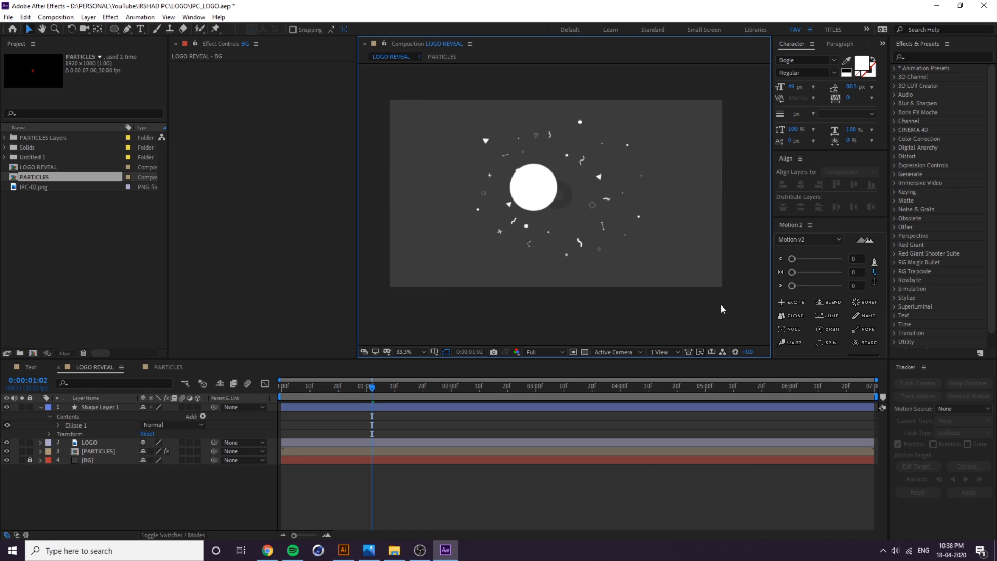
left_click(948, 44)
left_click(930, 45)
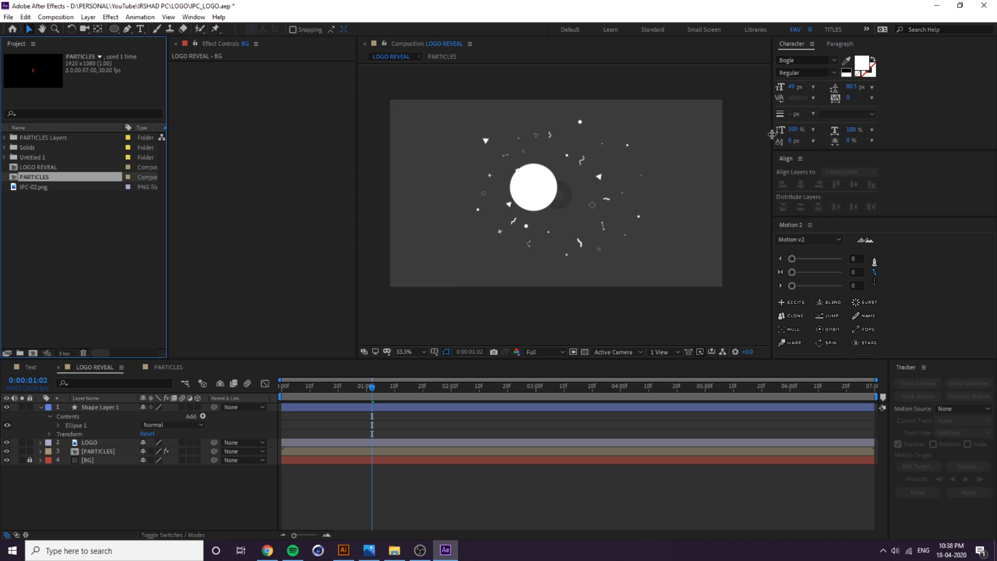
left_click_drag(771, 134, 877, 134)
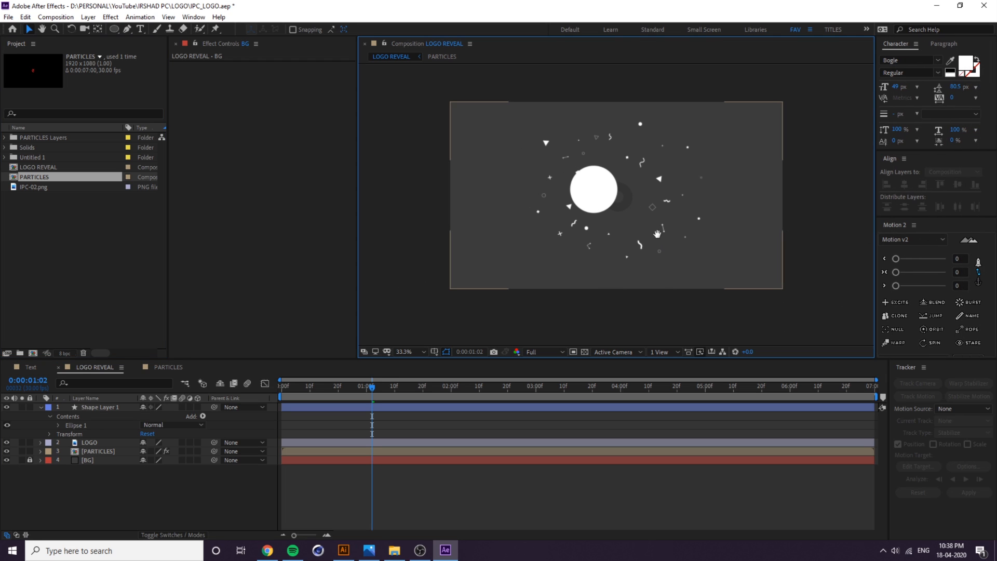
Move the white circle's anchor point to the circle's centre with Motion 2.
left_click(598, 193)
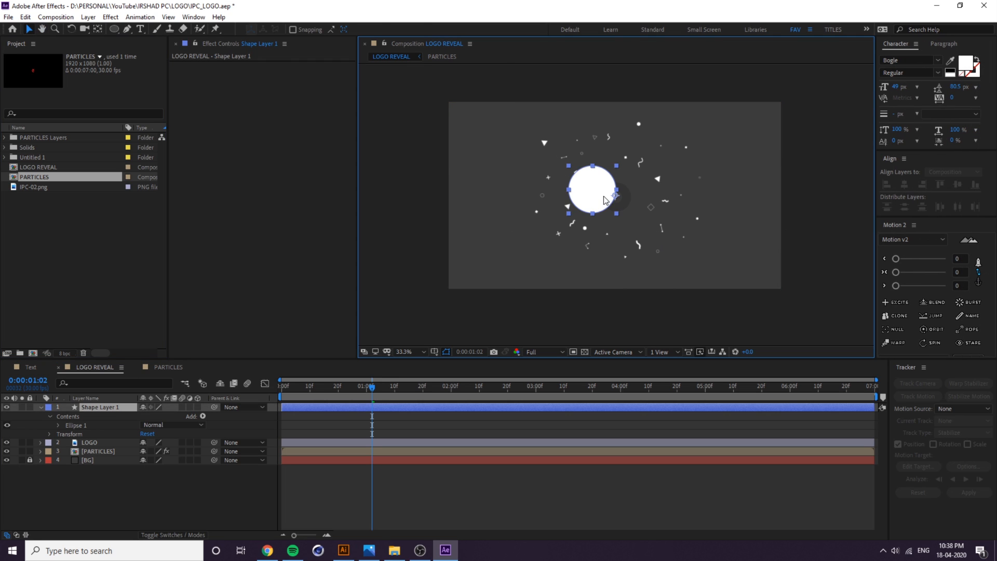
left_click(979, 272)
left_click(951, 272)
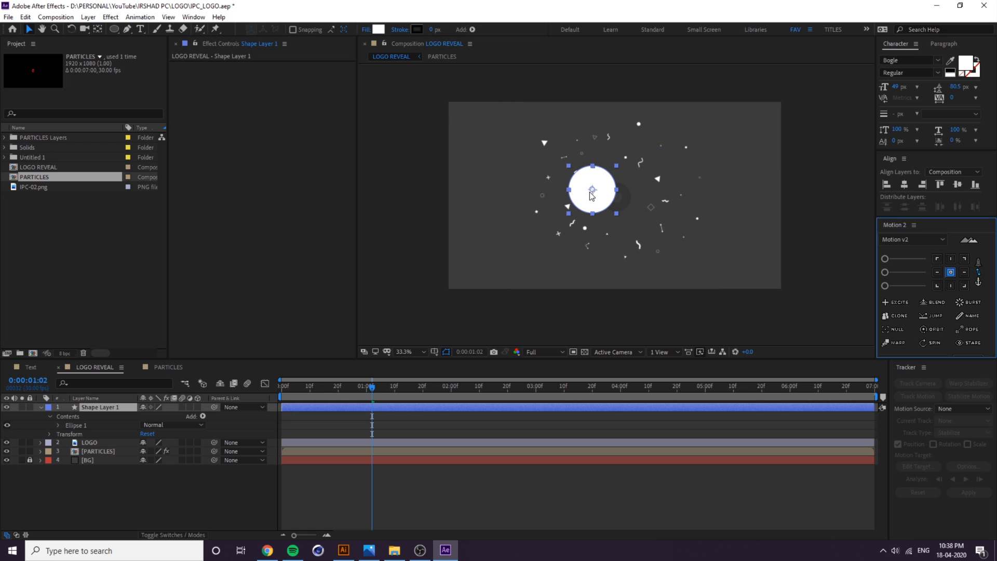
left_click(193, 17)
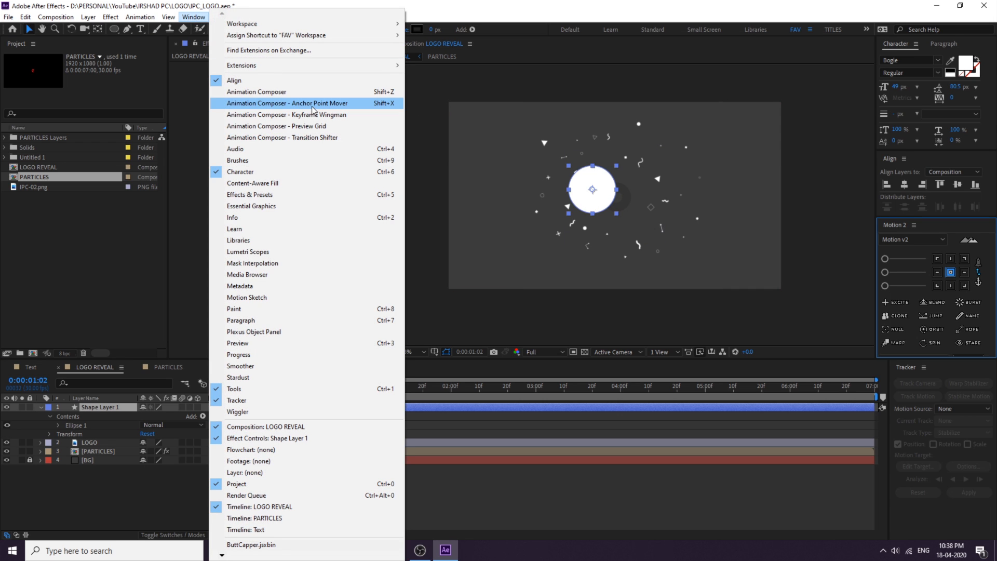
left_click(312, 103)
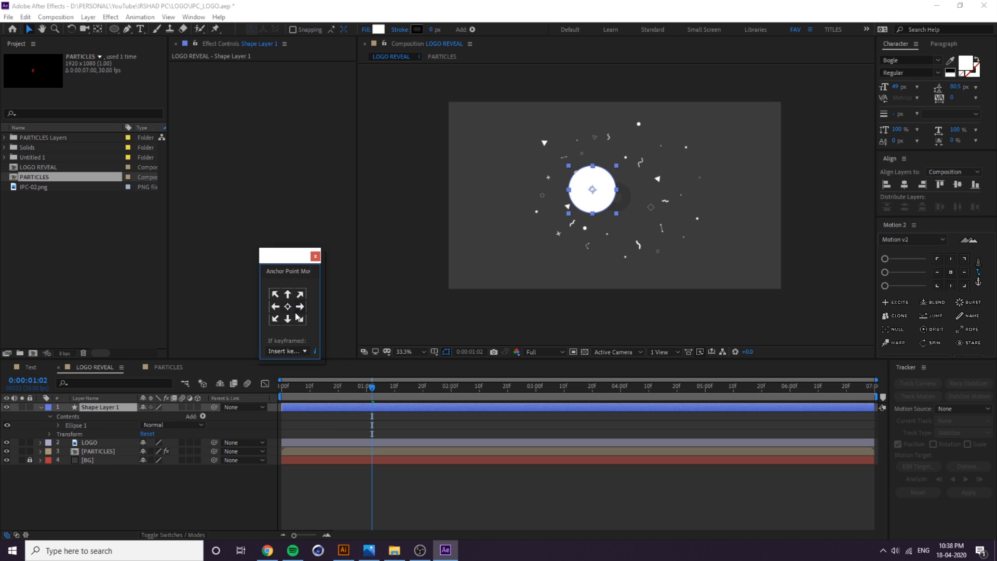
left_click(315, 256)
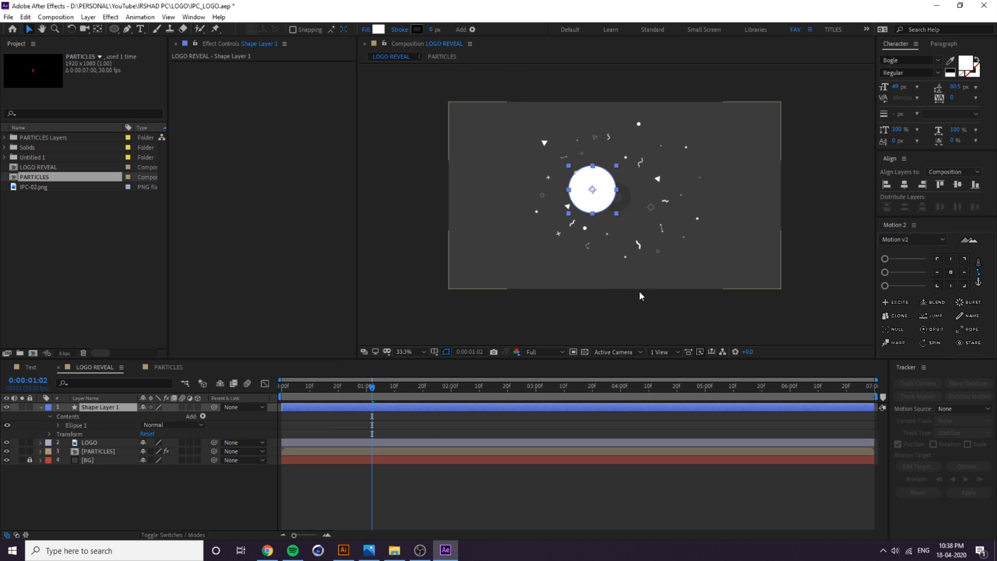
Centre the white circle horizontally and vertically in the composition.
left_click(595, 177)
left_click(911, 186)
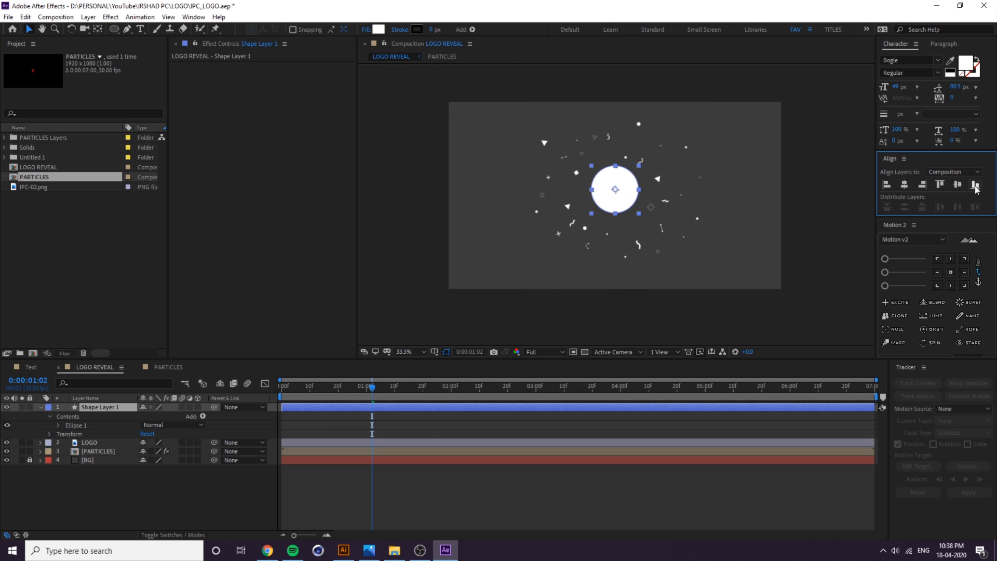
left_click(956, 186)
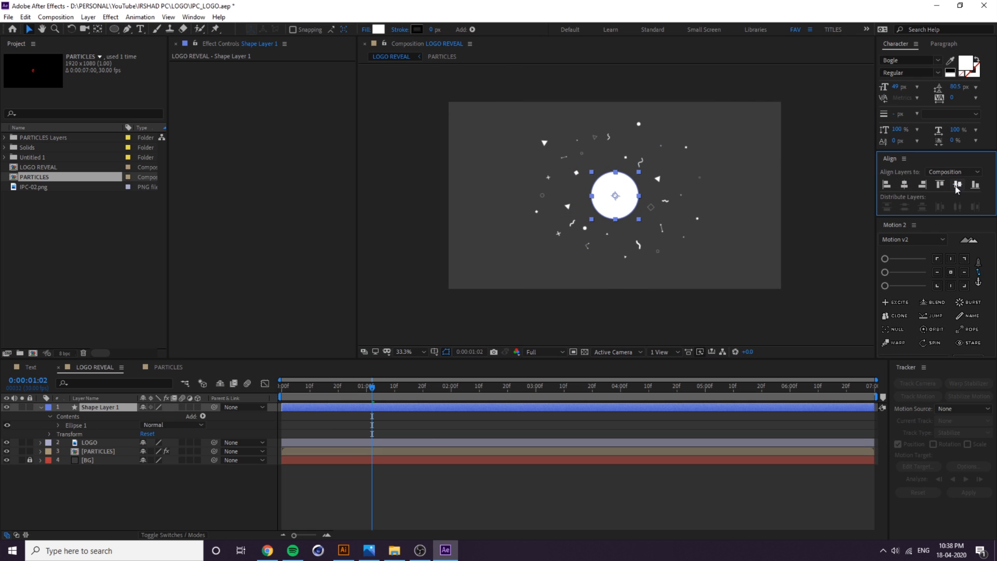
Add a 100% Scale keyframe to the white circle and move it to about 0:00:01:01.
left_click(369, 392)
left_click_drag(369, 391, 270, 396)
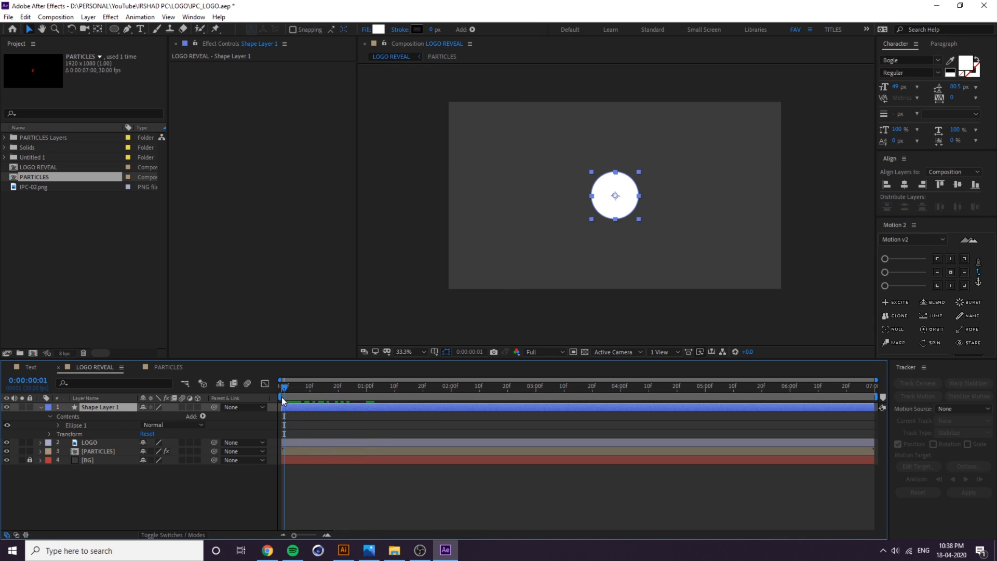
left_click(299, 409)
key("s")
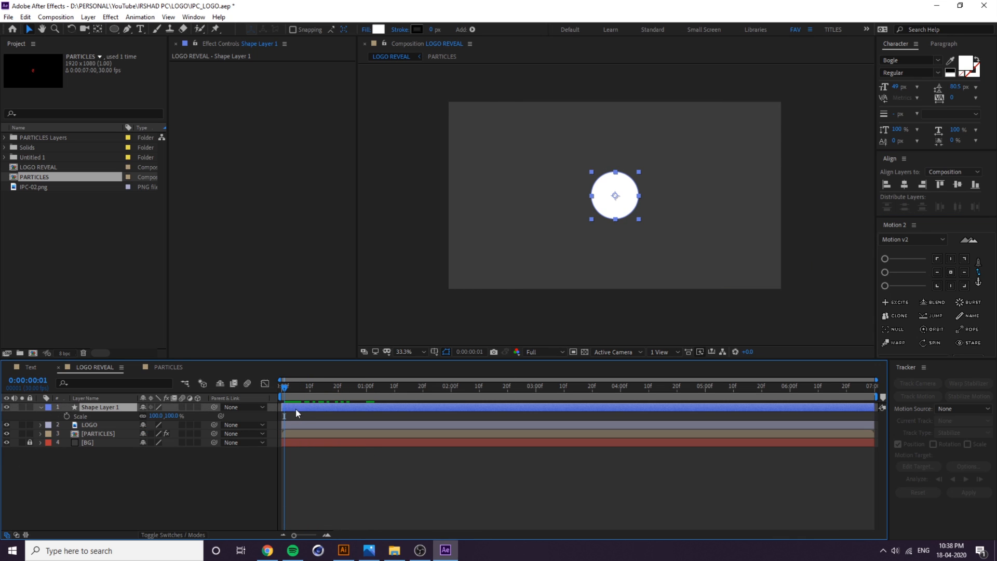
left_click(67, 416)
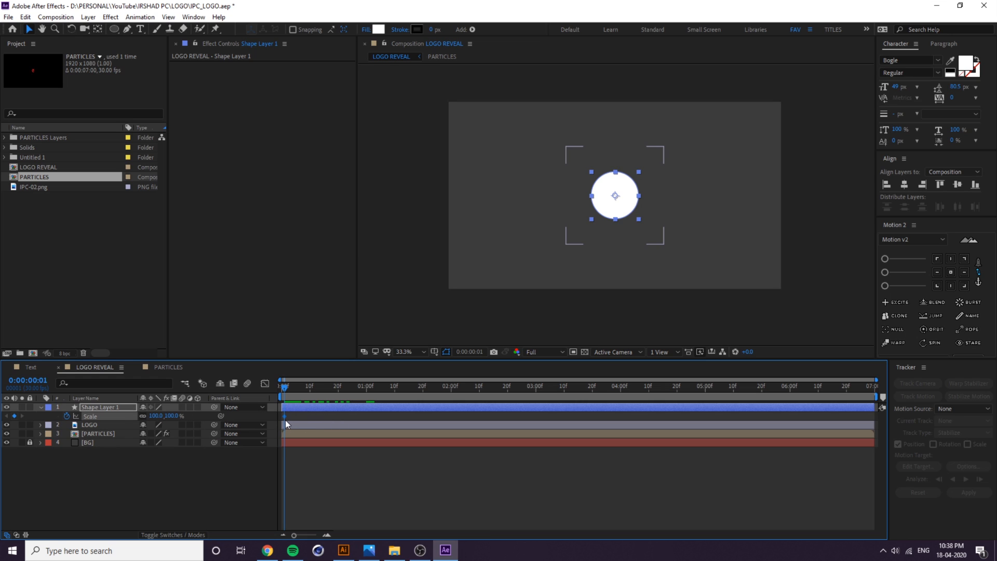
left_click_drag(285, 419, 370, 417)
Add a 50% Scale keyframe to the circle at 0:00:00:01 and play the growth animation.
left_click_drag(176, 415, 156, 415)
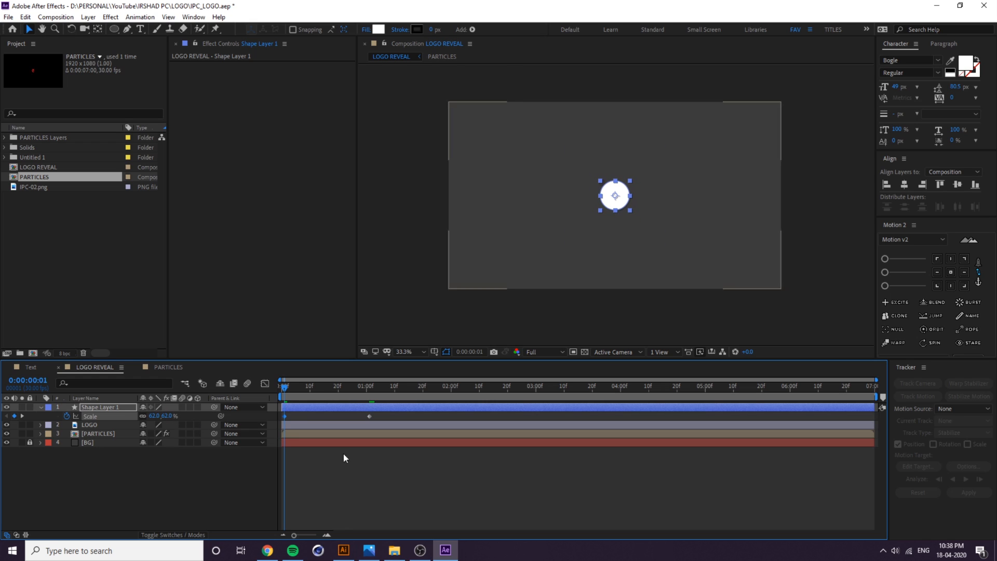
left_click(167, 415)
type("50")
key("Return")
key("space")
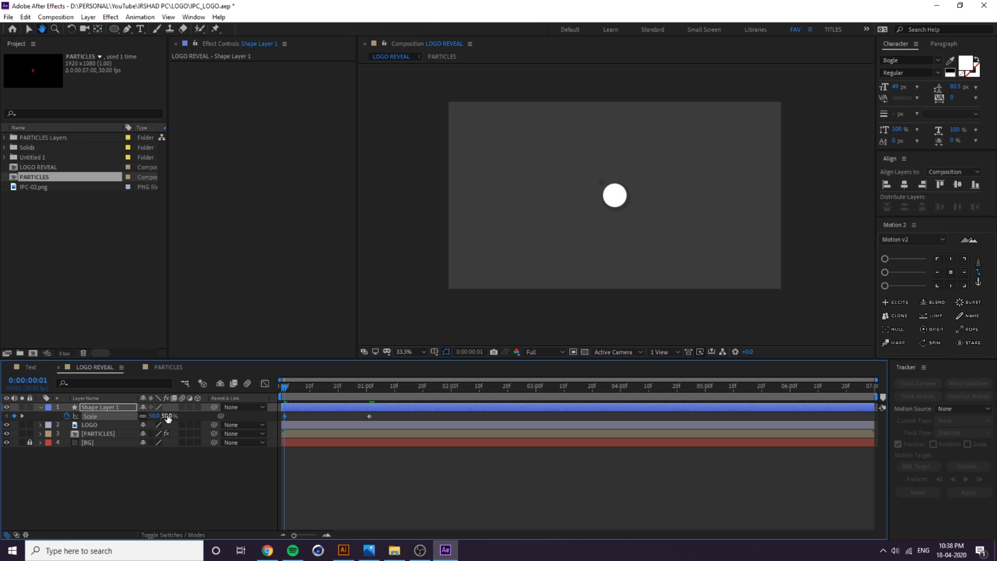
key("space")
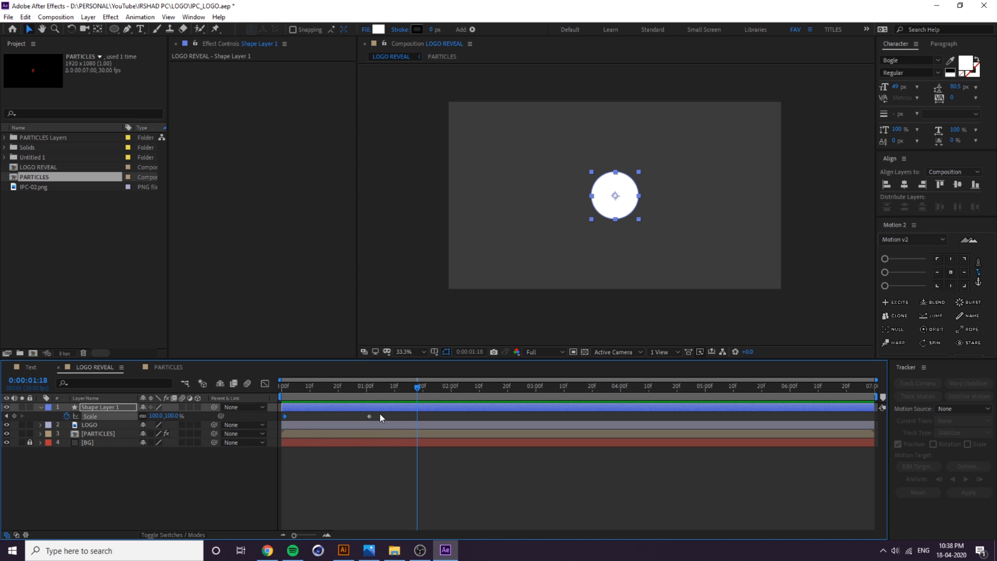
Ease the circle's Scale keyframes in the Graph Editor, shaping the speed curve to start fast and slow down gradually.
left_click(265, 383)
left_click_drag(354, 491, 287, 491)
key("space")
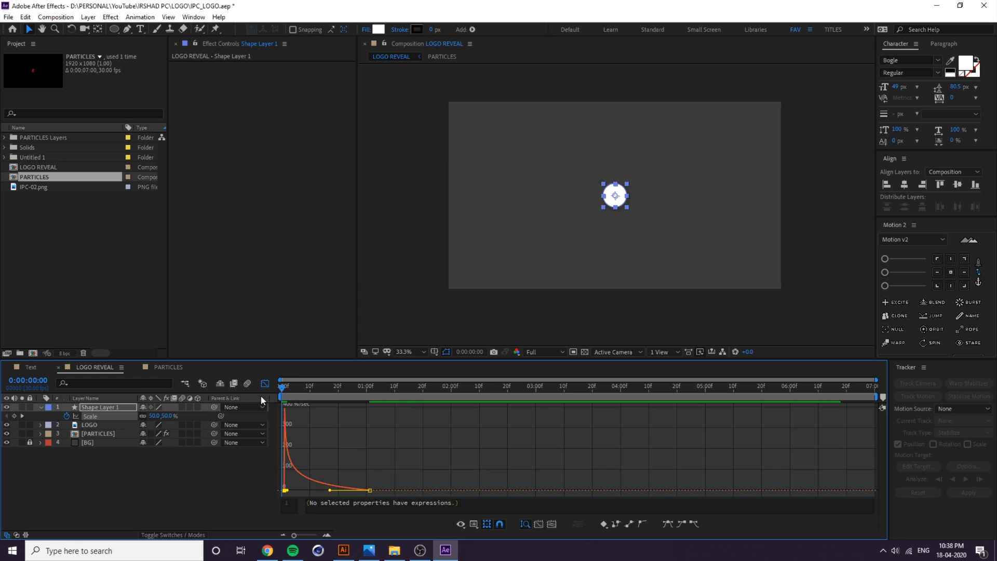
left_click(266, 384)
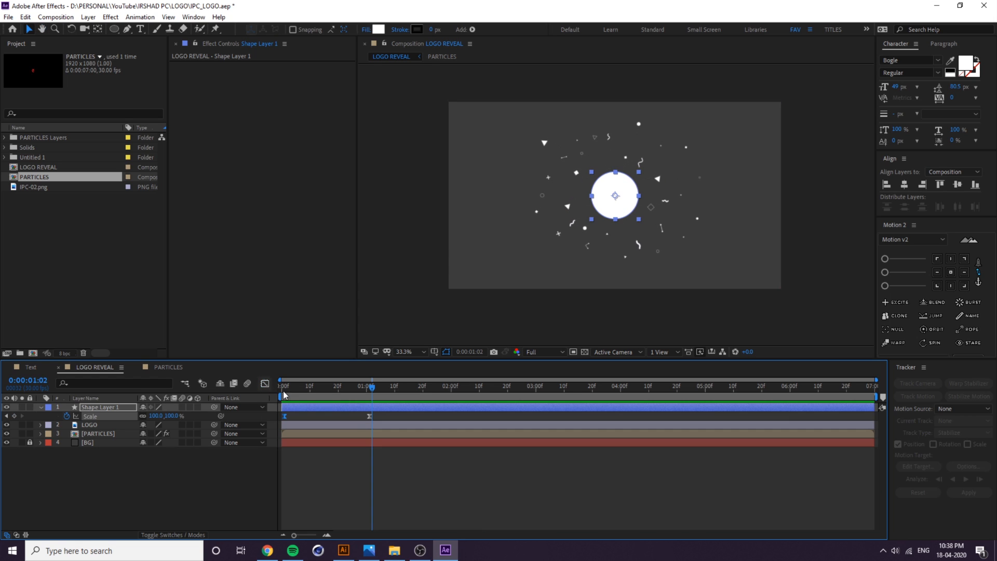
Shift the circle layer to start at 0:00:00:06, preview it from the beginning, and place the playhead at 0:00:00:06.
left_click_drag(329, 409, 346, 409)
key("Home")
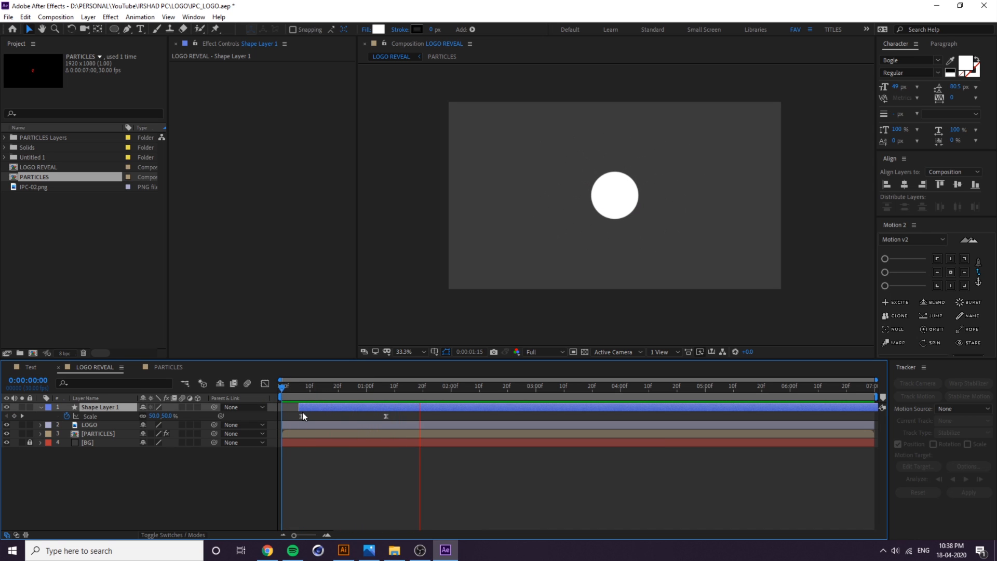
mouse_move(304, 394)
left_mouse_down()
mouse_move(270, 397)
mouse_move(298, 396)
left_mouse_up()
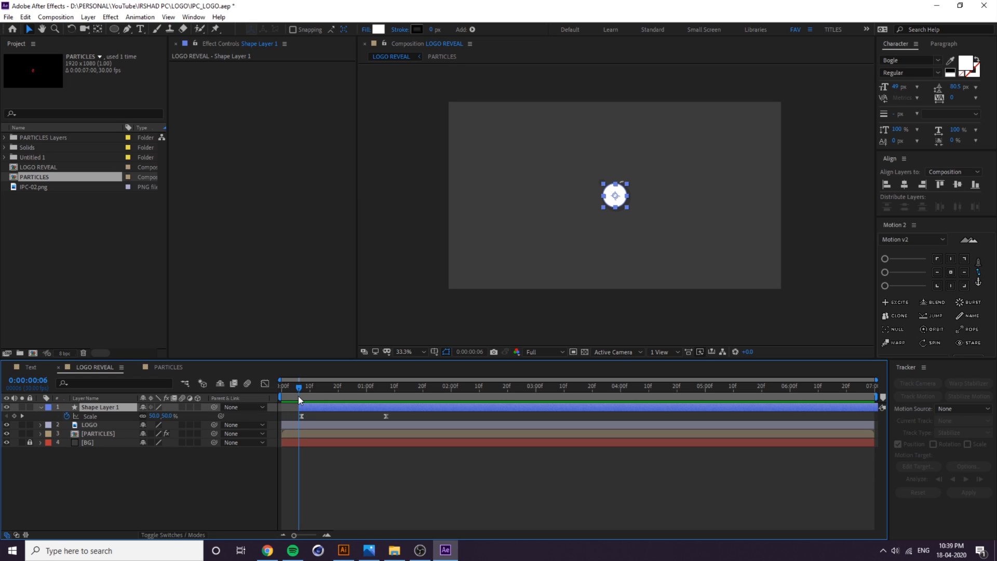
Move the LOGO layer above the white circle layer.
left_click(301, 425)
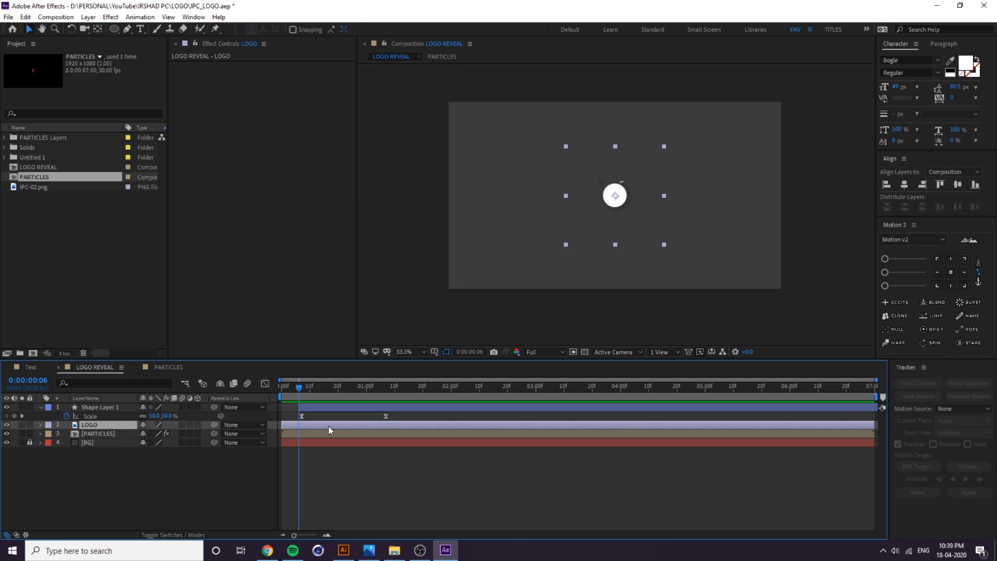
key("ctrl+]")
scroll(626, 221, "up", 3)
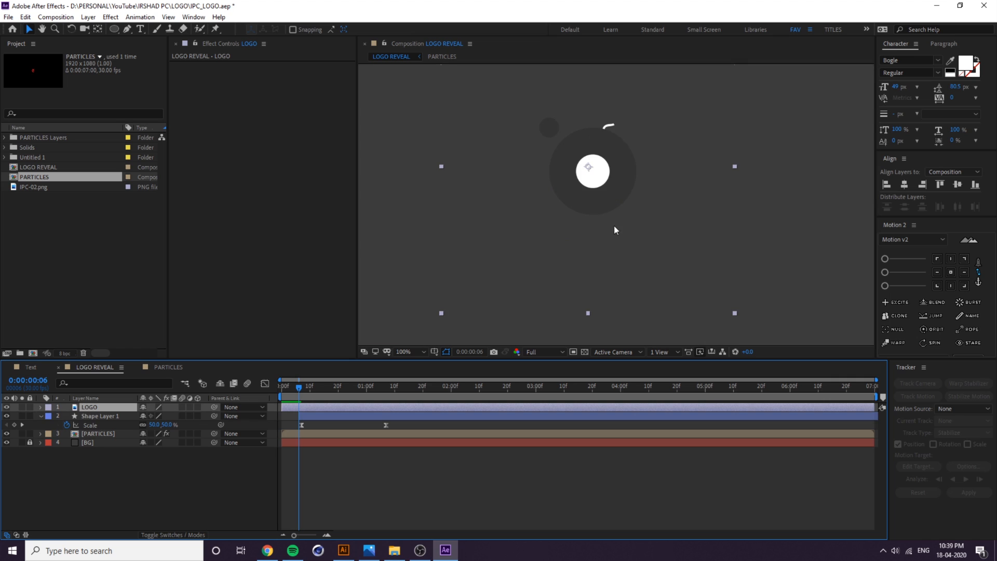
Scale the logo down to fit inside the white circle at 0:00:02:10 and parent the LOGO layer to the circle's layer.
left_click_drag(304, 395, 479, 395)
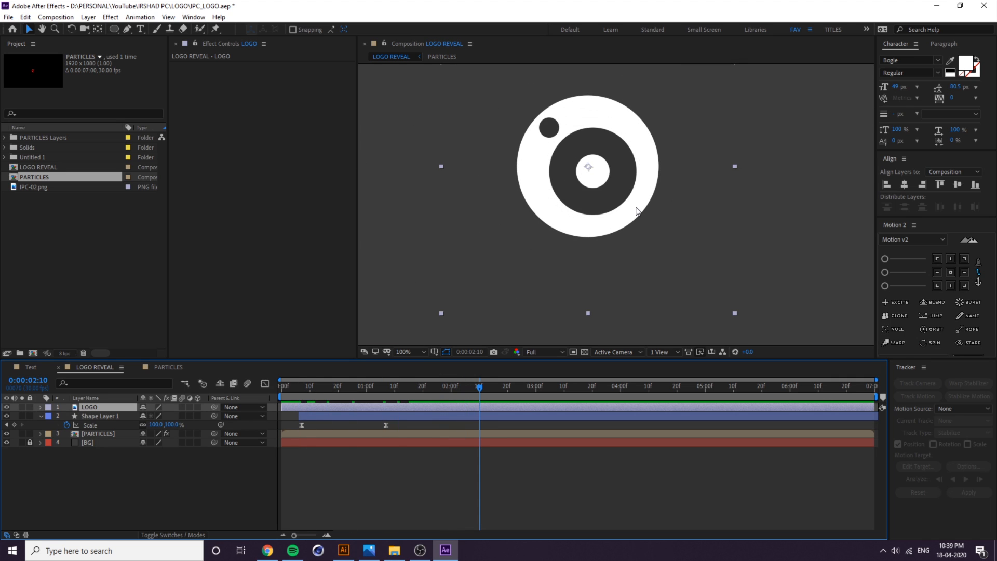
scroll(637, 211, "down", 2)
left_click(581, 434)
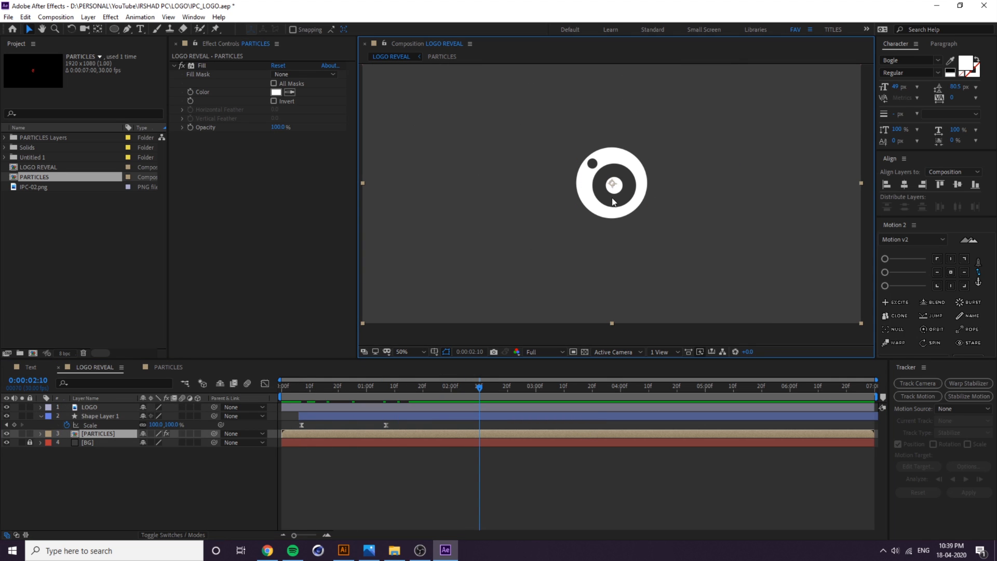
left_click(623, 192)
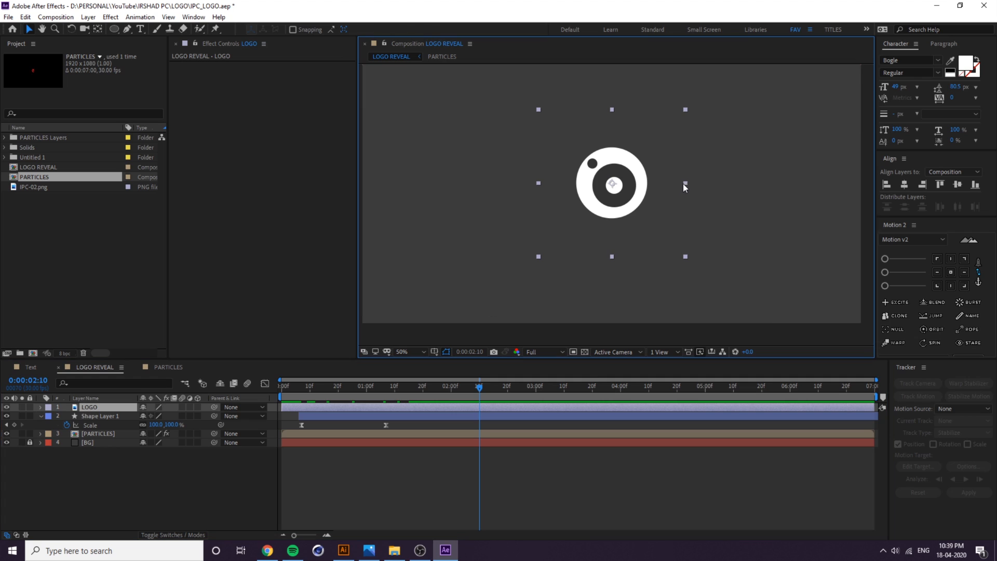
mouse_move(684, 183)
left_mouse_down()
mouse_move(617, 187)
mouse_move(670, 183)
left_mouse_up()
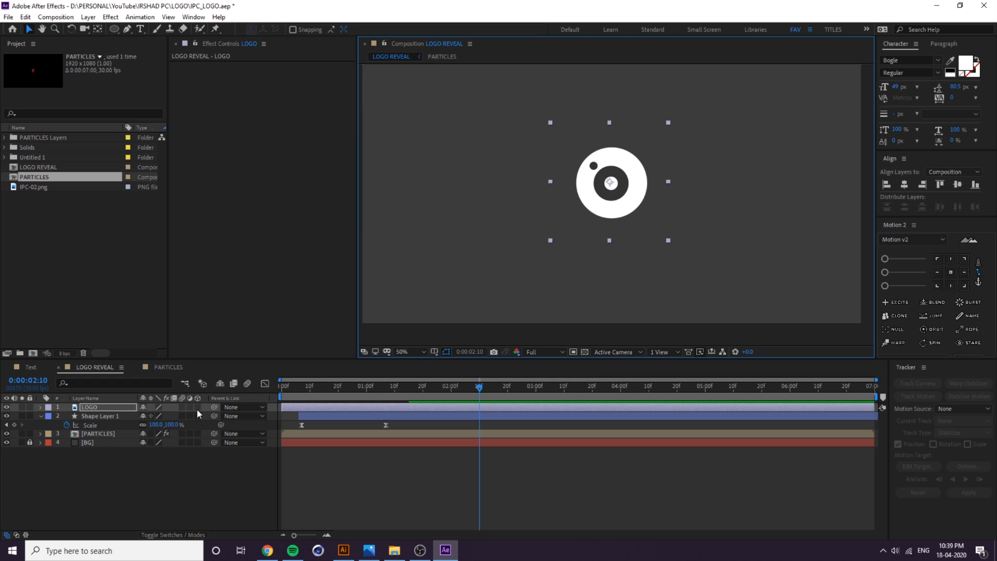
left_click_drag(213, 406, 111, 419)
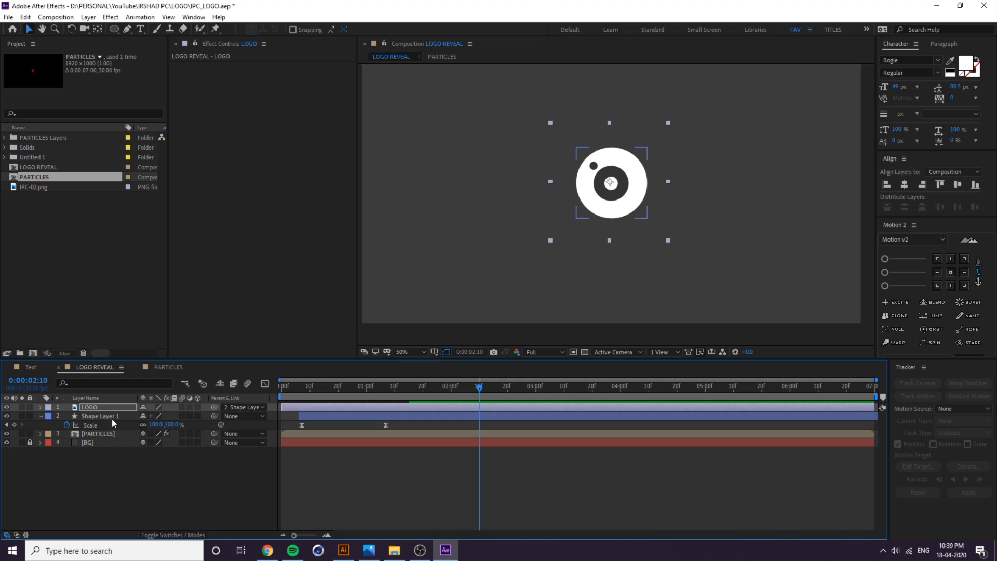
Rename the white circle's layer as LOGO BASE and save the project.
left_click(111, 419)
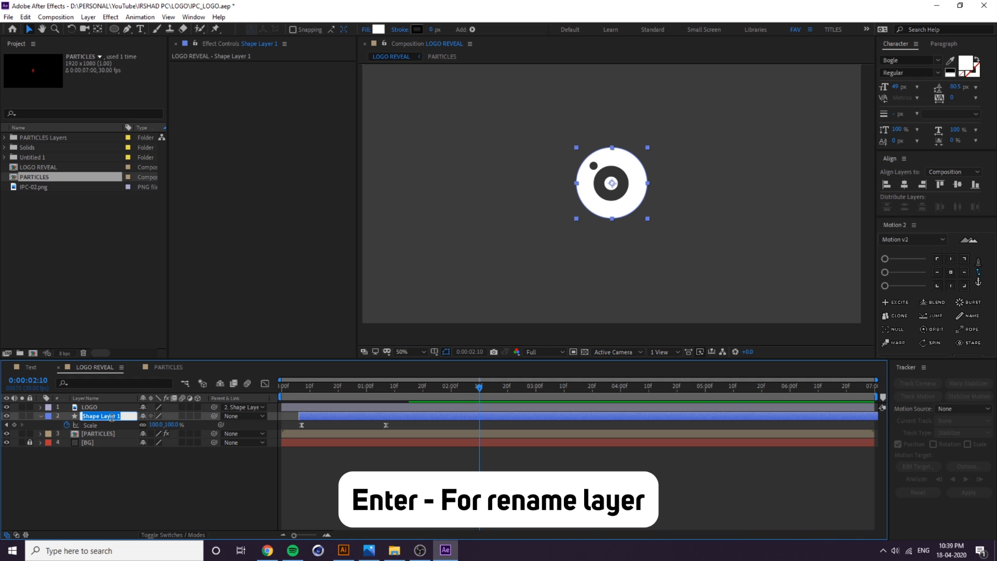
type("LOGO B")
type("ASE")
key("Return")
key("ctrl+s")
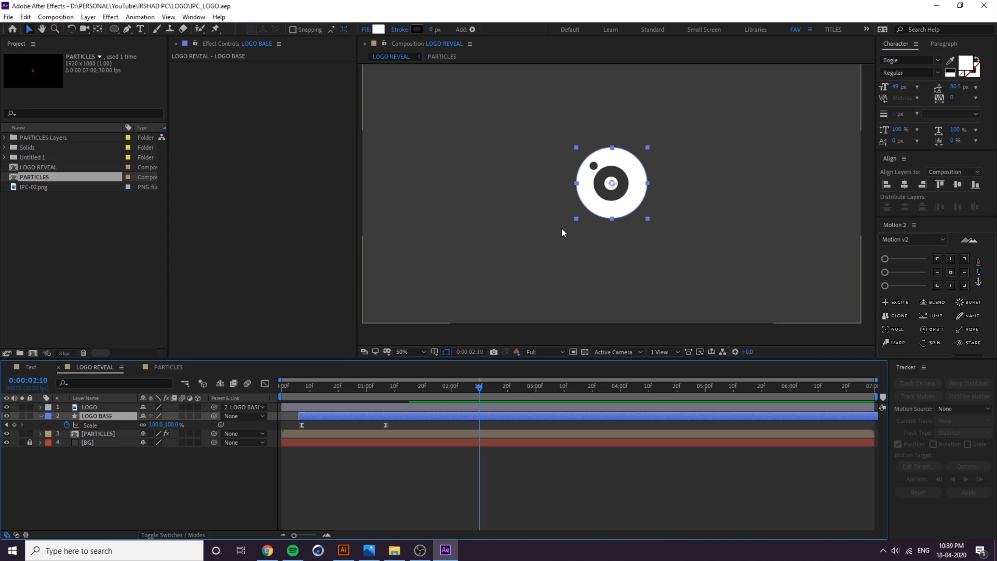
Nudge the LOGO layer slightly to centre it in the circle, and preview the reveal from the beginning.
scroll(606, 270, "down", 1)
left_click(709, 300)
left_click(612, 262)
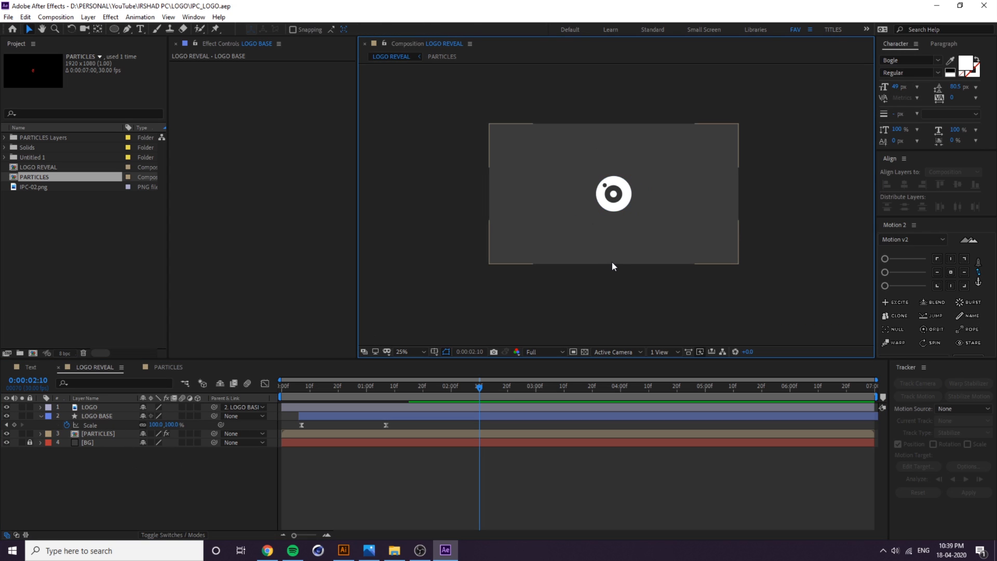
left_click(100, 415)
left_click(97, 410)
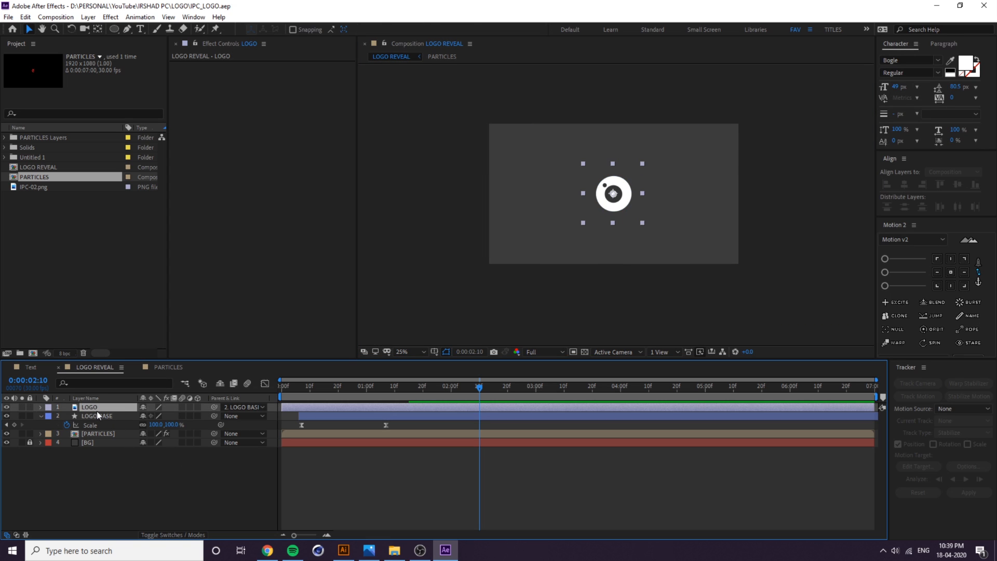
key("Return")
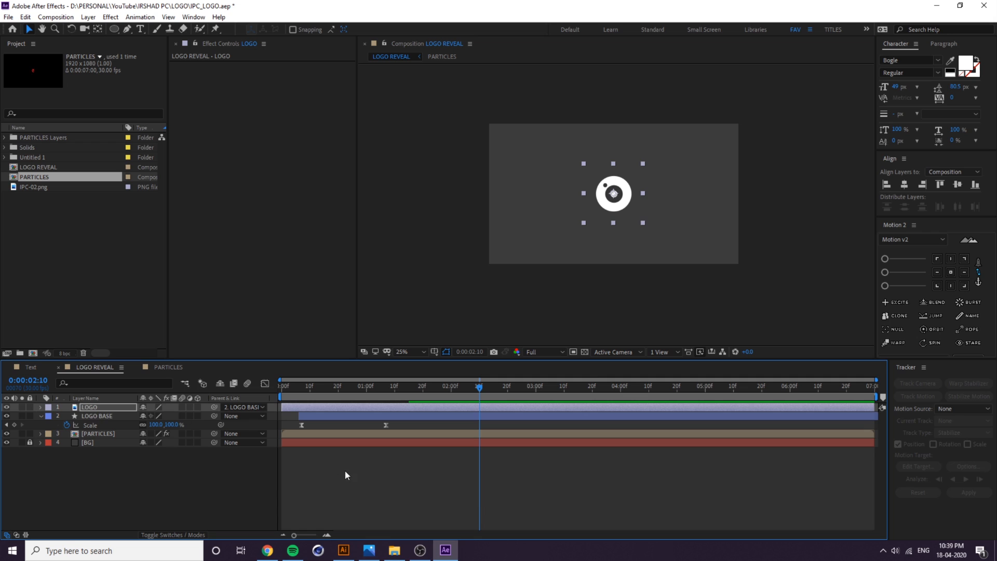
left_click_drag(370, 397, 275, 406)
key("space")
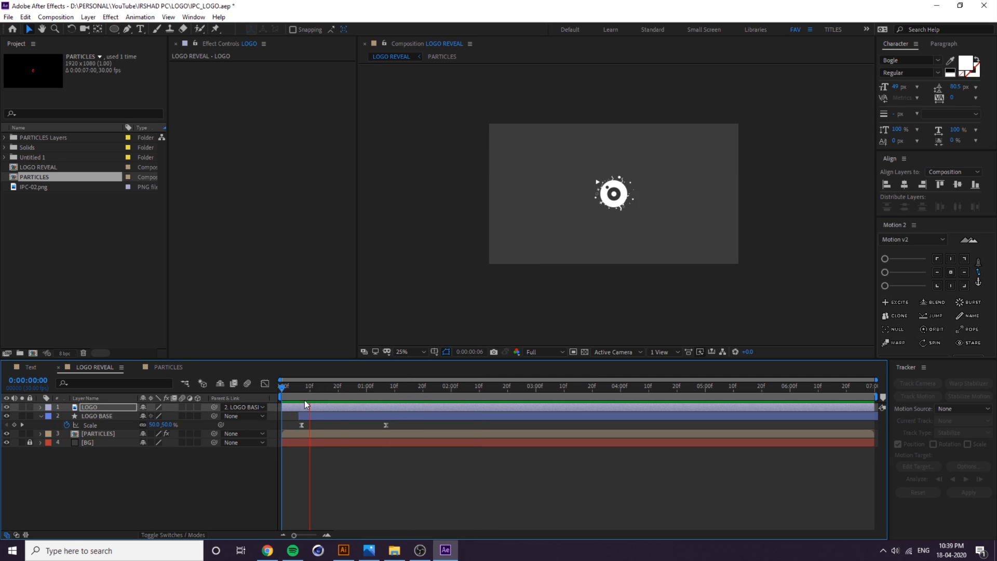
Trim the start of the PARTICLES layer to 0:00:00:06 and preview the animation.
left_click_drag(416, 397, 299, 390)
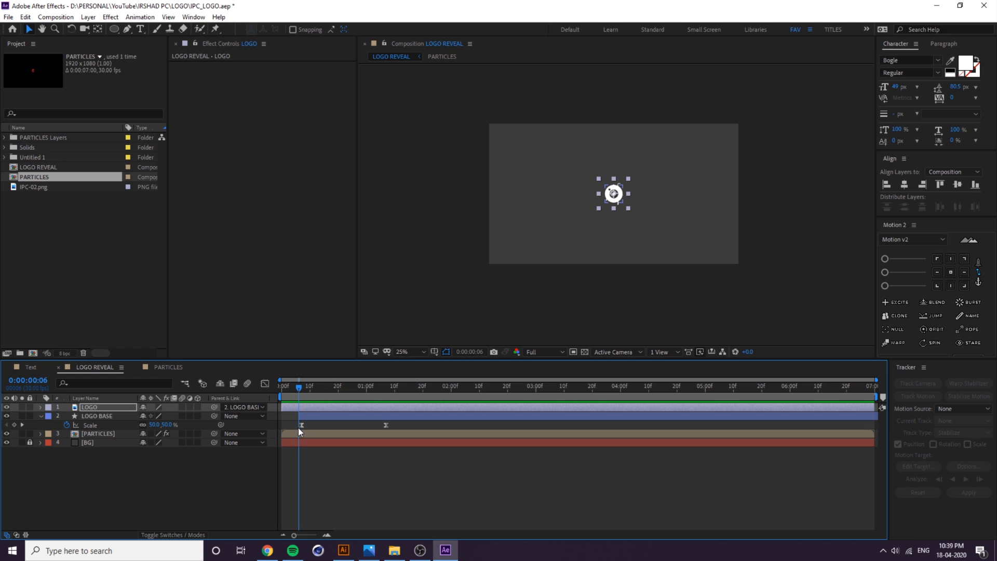
left_click(298, 432)
key("alt+bracketleft")
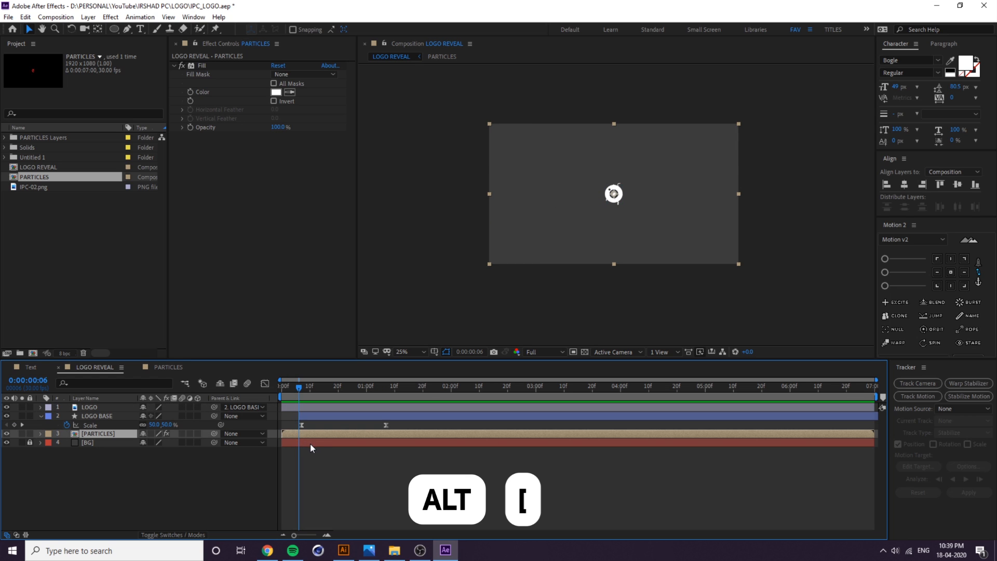
key("alt+bracketleft")
key("space")
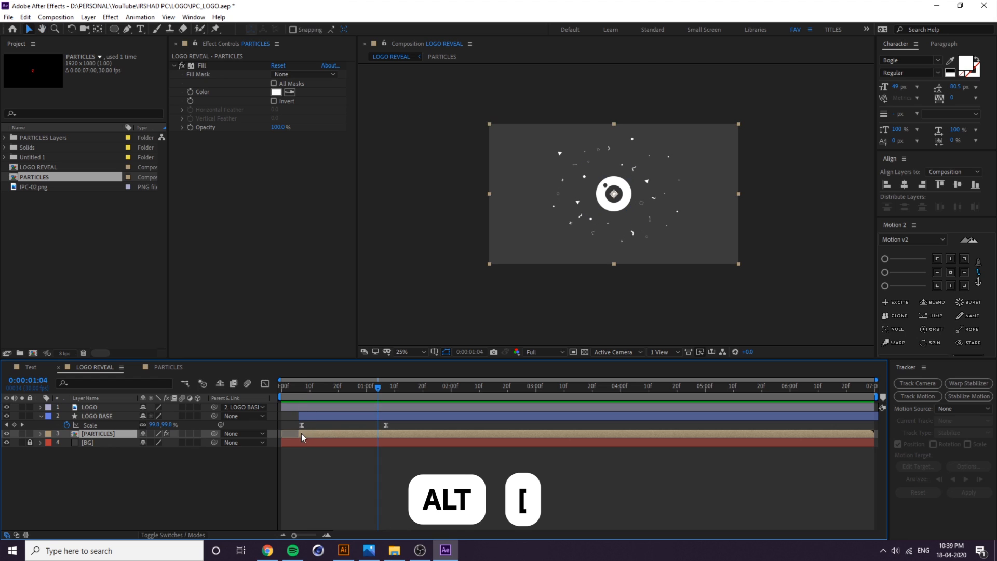
Shift the PARTICLES layer to start at about 0:00:00:12 and preview the timing from the beginning.
left_click_drag(301, 434, 318, 435)
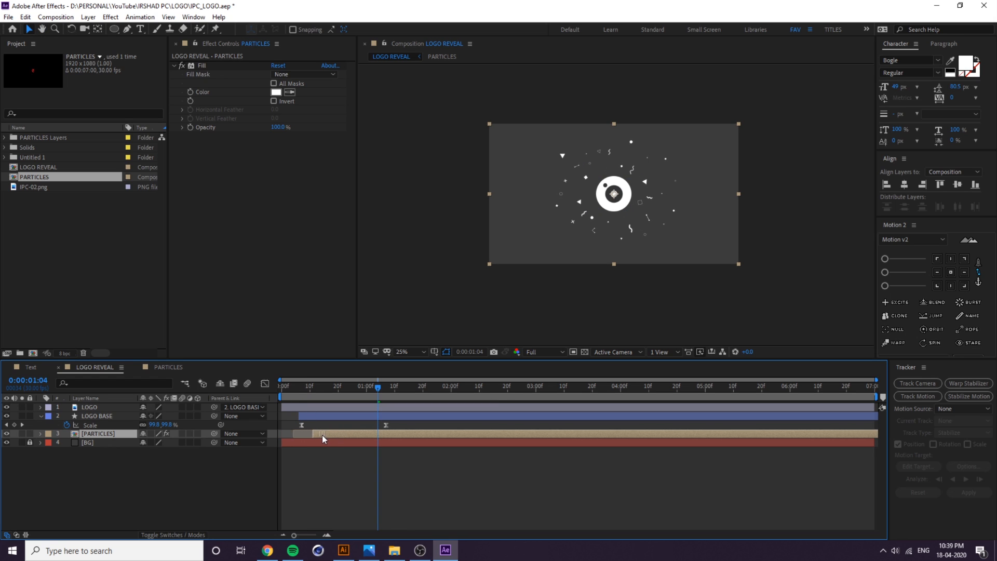
left_click(282, 396)
key("space")
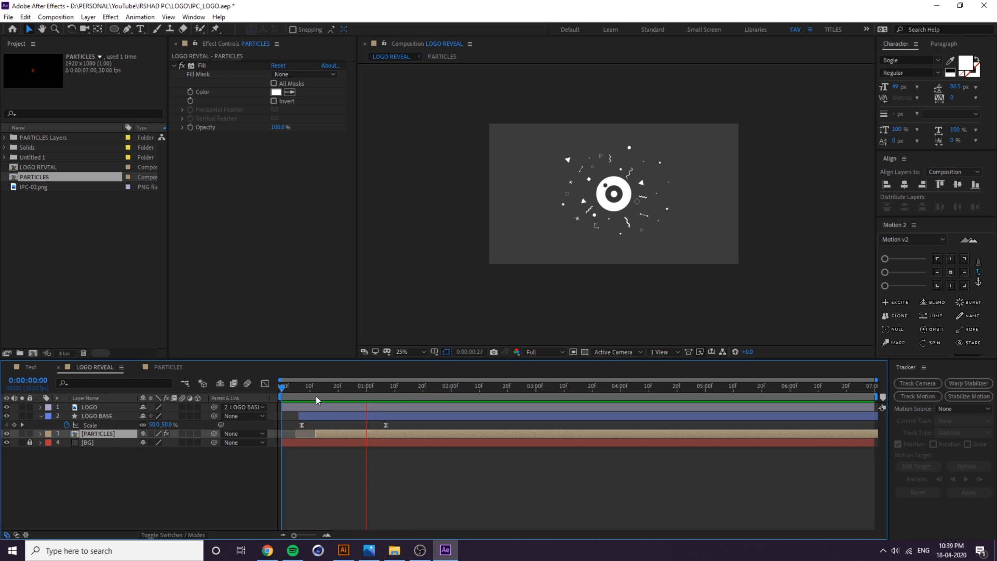
Make the LOGO layer start at 0:00:00:06, level with LOGO BASE, and preview from the beginning.
left_click(306, 394)
left_click_drag(305, 395, 300, 394)
left_click(315, 408)
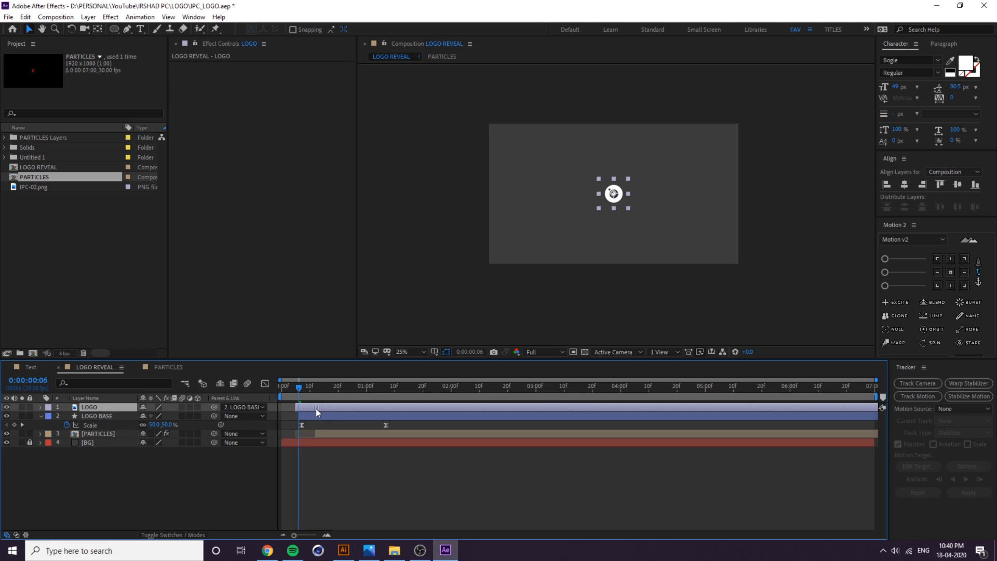
left_click(281, 395)
key("space")
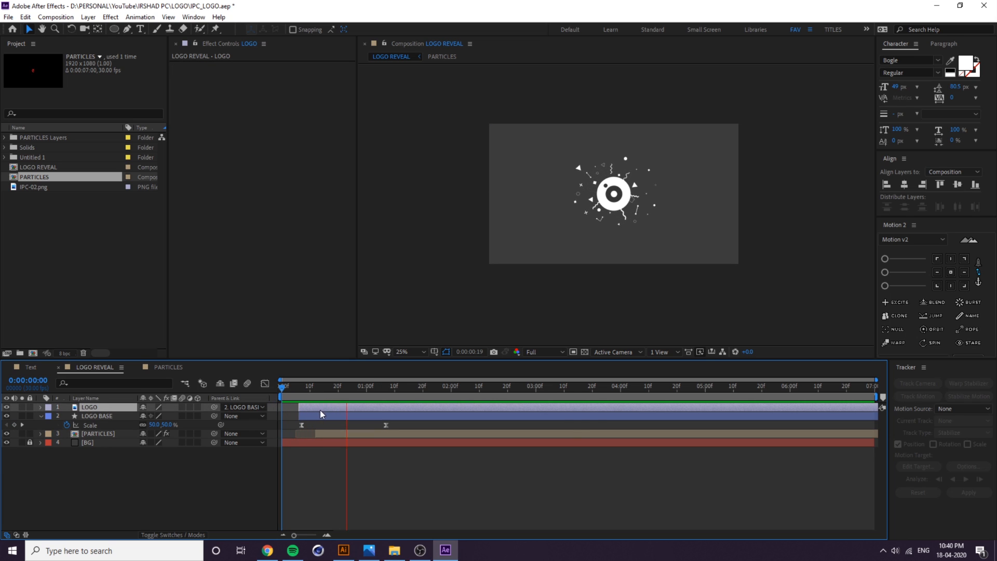
key("space")
Shift the LOGO, LOGO BASE and PARTICLES layers together so the logo starts at 0:00:00:00, and preview the result.
left_click(341, 432, "shift")
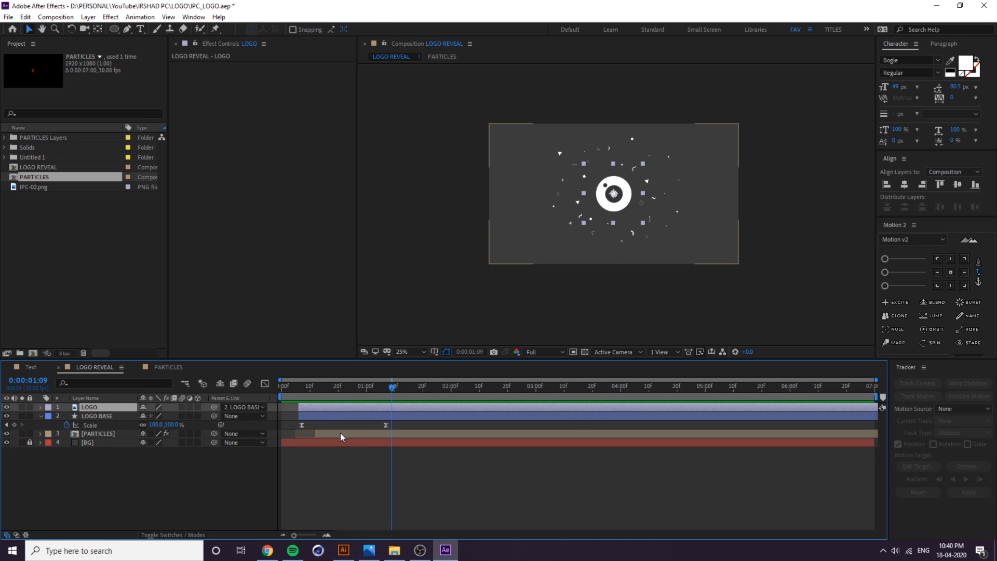
left_click_drag(357, 432, 342, 431)
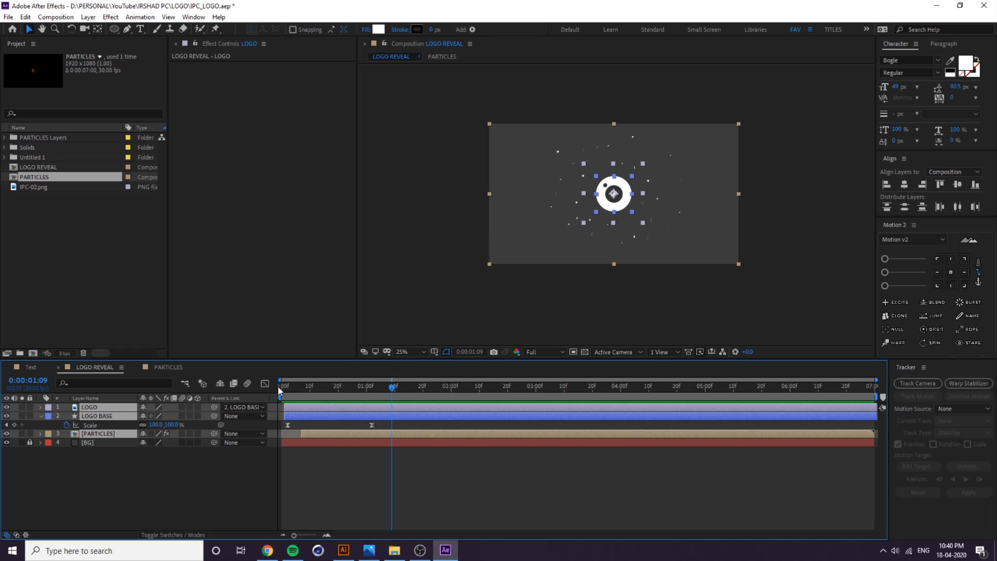
key("Home")
left_click_drag(291, 407, 288, 406)
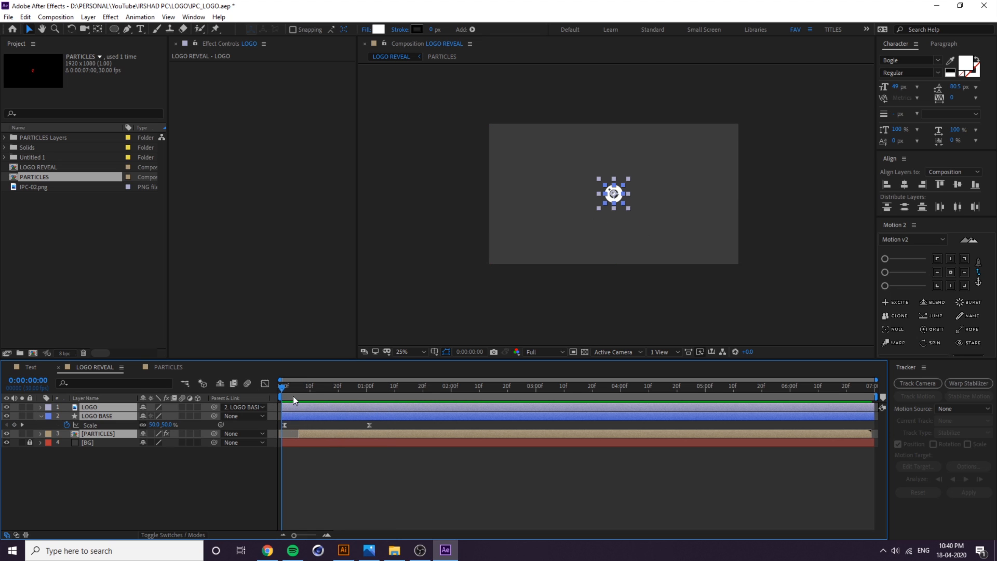
key("space")
left_click(387, 493)
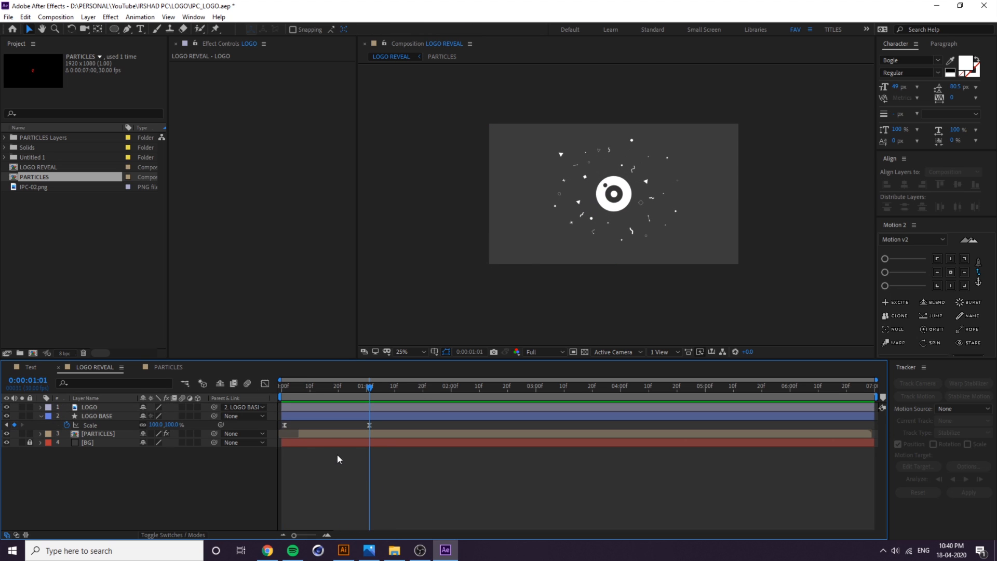
Shift the PARTICLES layer earlier so its burst starts at about 0:00:00:01, previewing the timing.
left_click(327, 435)
key("space")
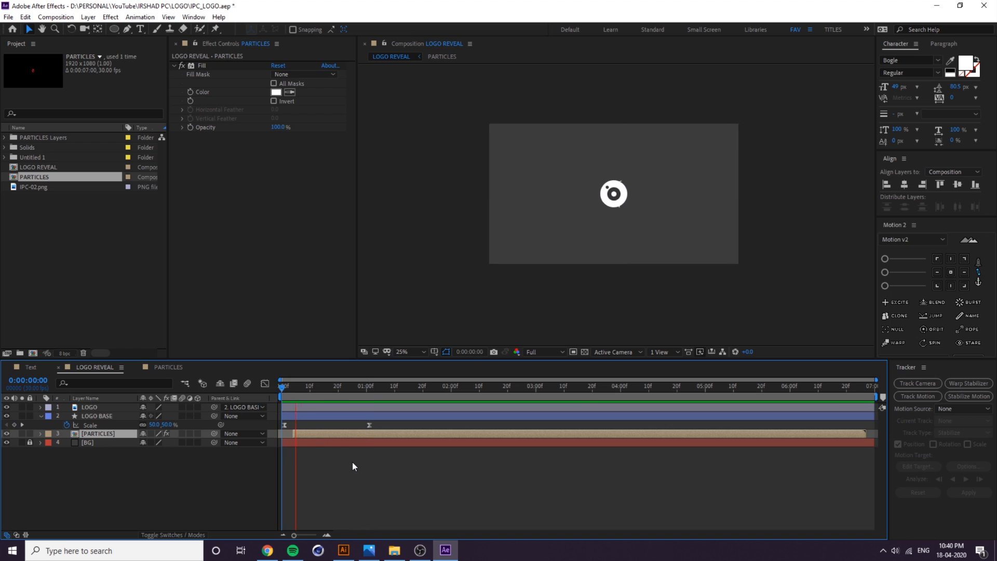
left_click_drag(316, 433, 541, 429)
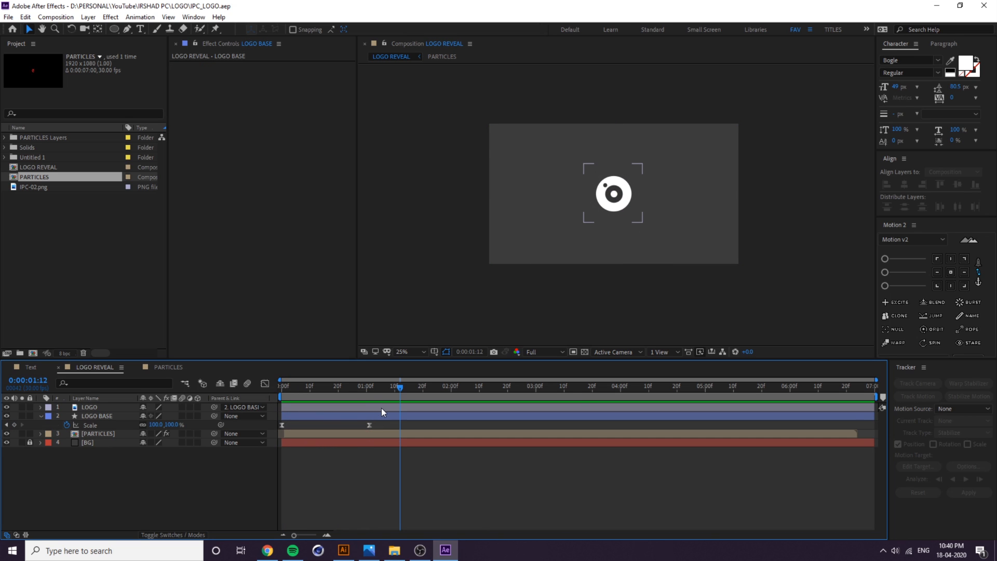
Move the LOGO, LOGO BASE and PARTICLES layers together so the logo starts at 0:00:03:00, and return the playhead to 0:00:00:00.
left_click(381, 407)
left_click(388, 435, "shift")
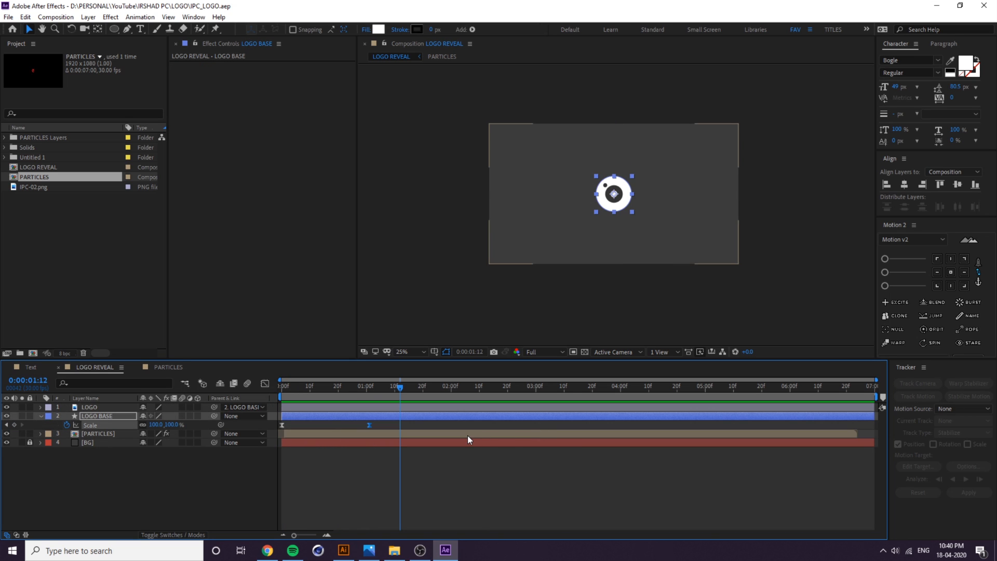
left_click(468, 435)
left_click(409, 410, "shift")
left_click_drag(295, 409, 550, 414)
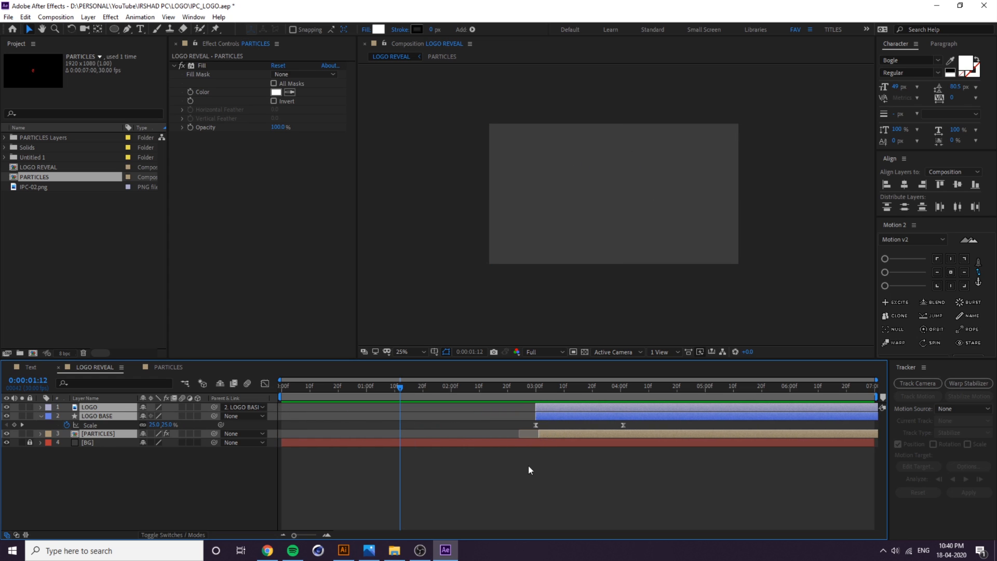
left_click(522, 499)
left_click_drag(502, 378, 250, 410)
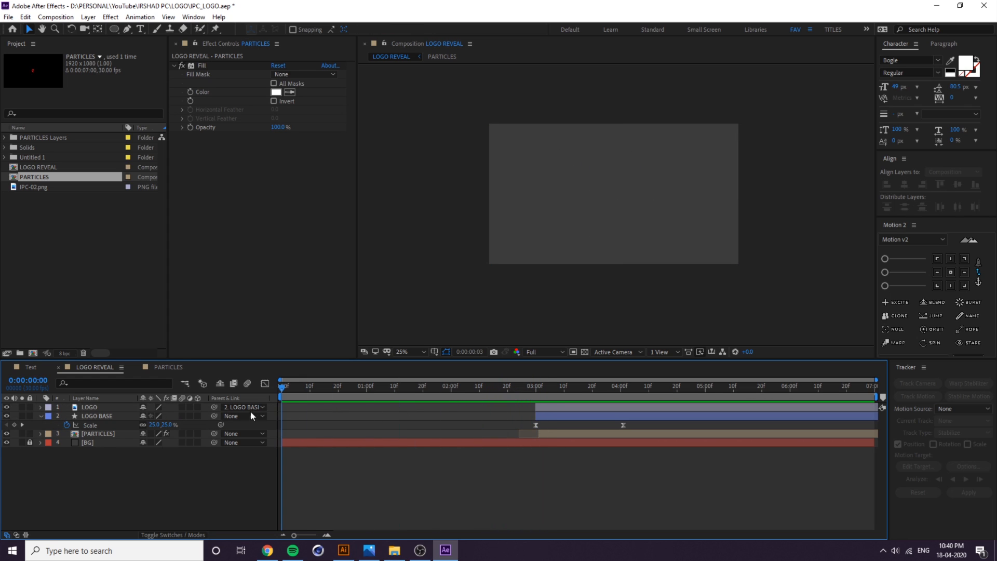
left_click(41, 416)
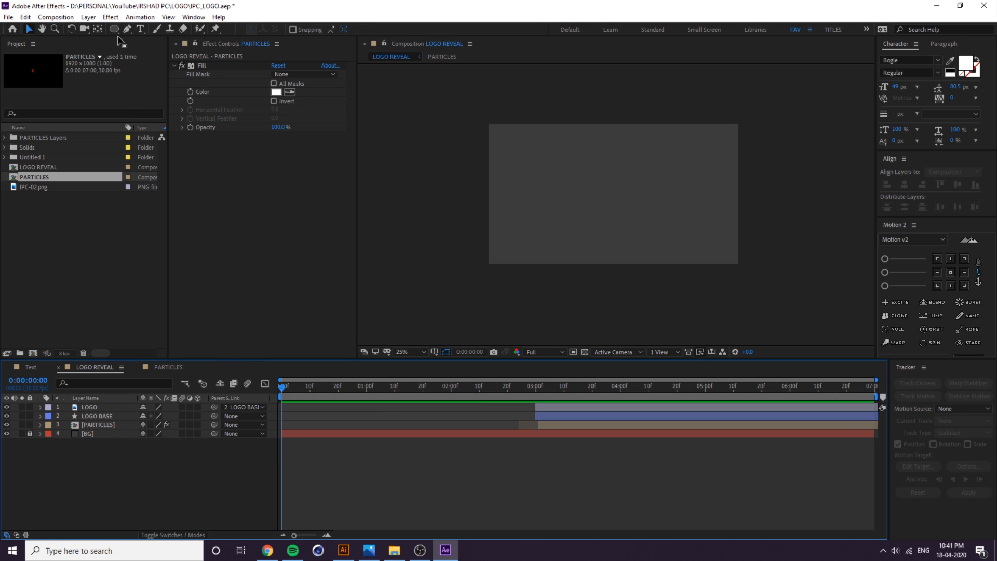
Draw a small white circle with the Ellipse tool in the left half of the composition and centre its anchor point.
left_click_drag(116, 30, 174, 53)
left_click_drag(528, 195, 538, 202)
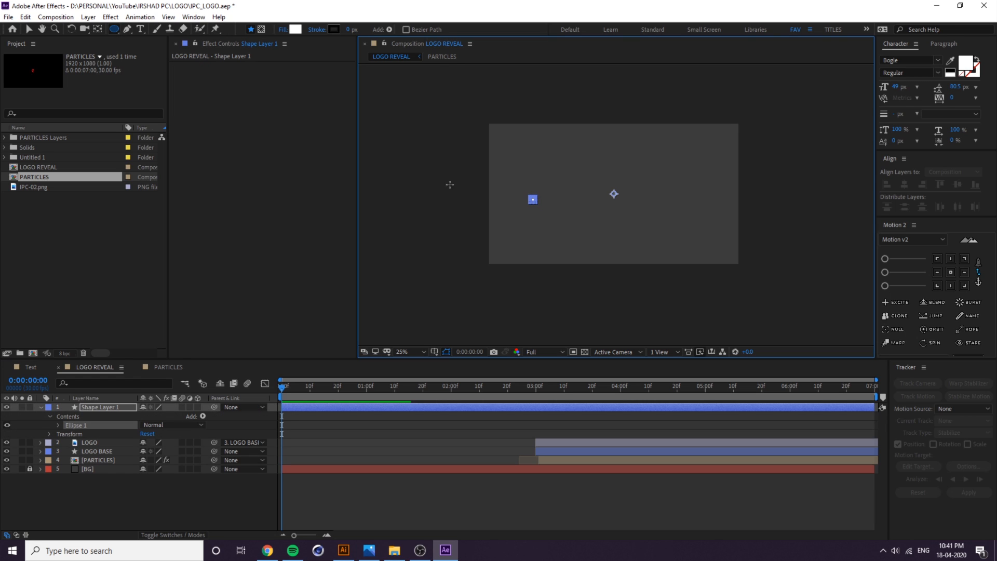
left_click(30, 30)
left_click(635, 297)
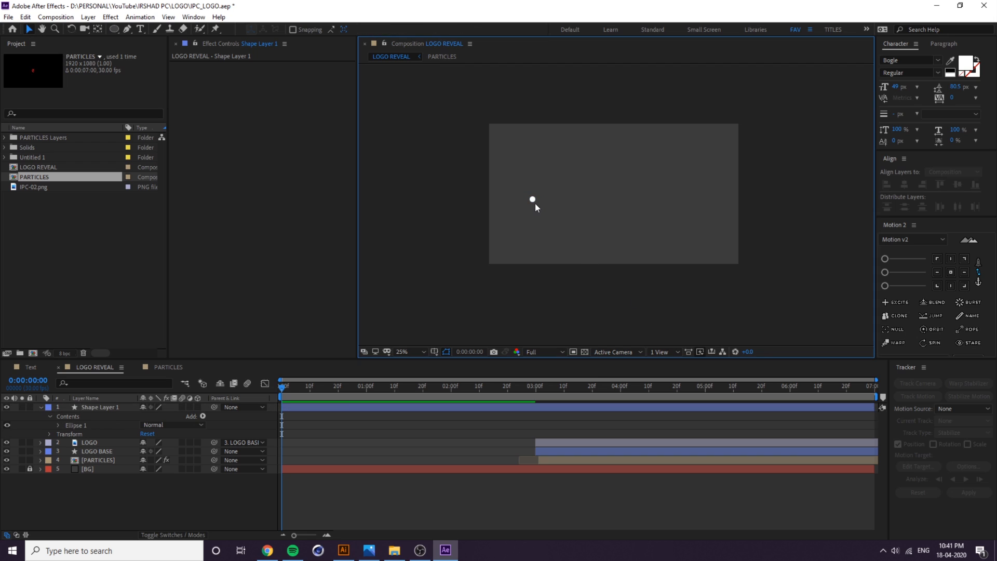
left_click(534, 201)
left_click(951, 272)
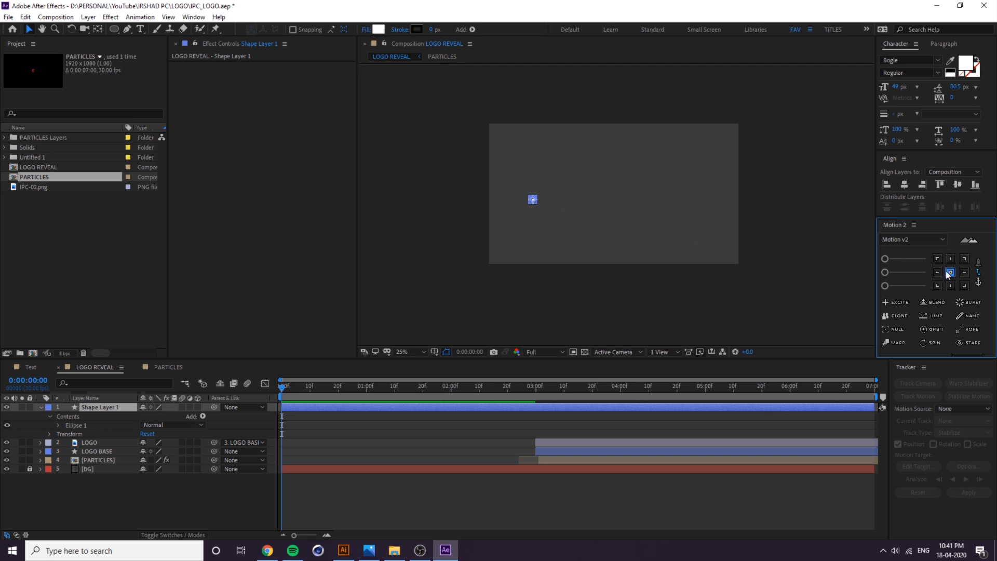
left_click(89, 407)
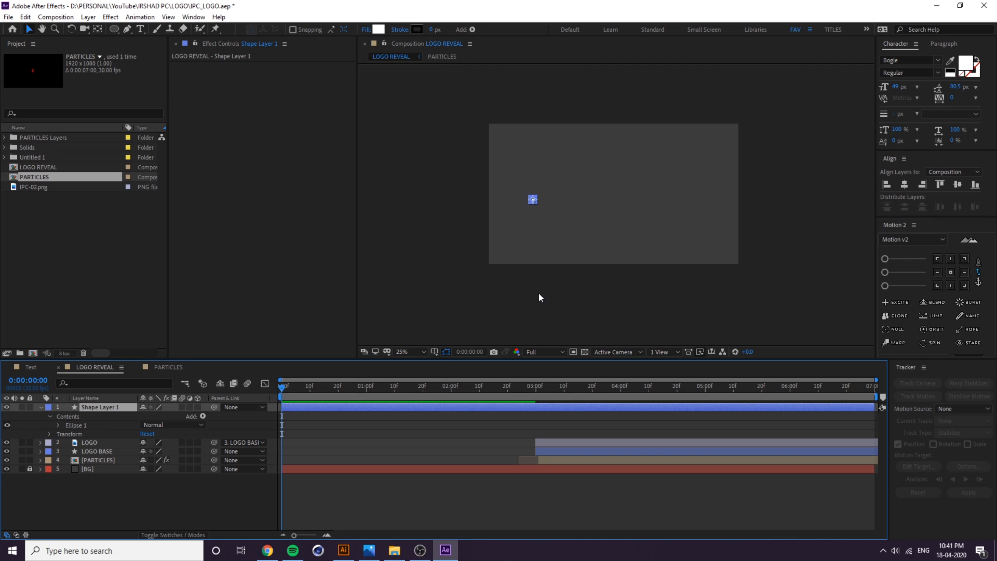
scroll(537, 217, "up", 2)
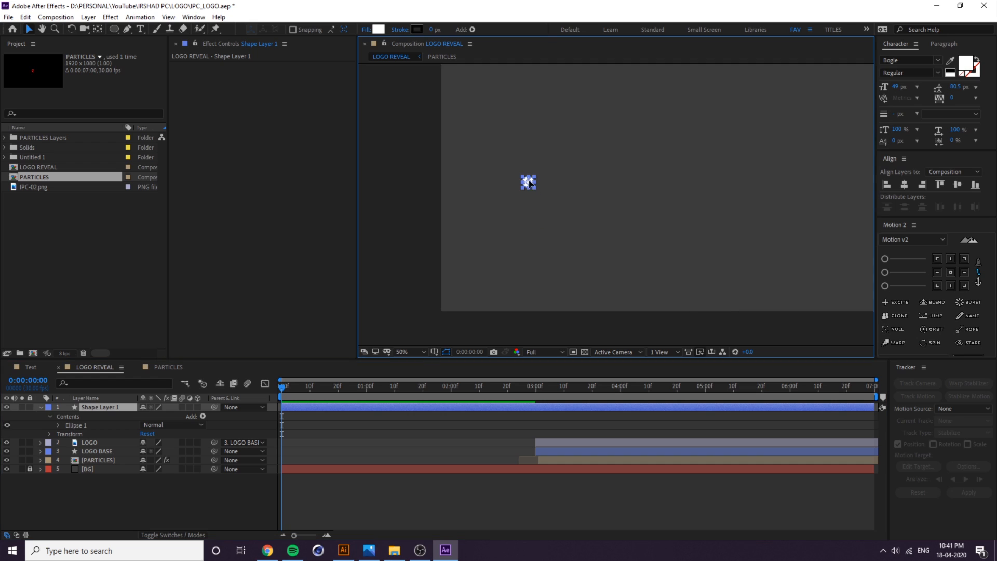
Rename the small circle's shape layer as CIRCLE.
left_click(92, 406)
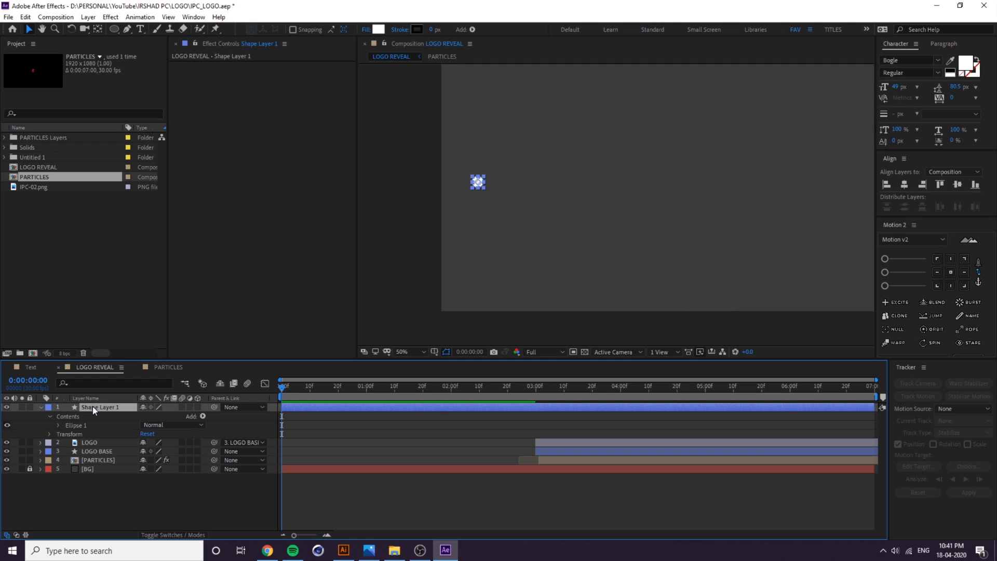
key("Return")
type("CIRCLE")
key("Return")
Duplicate Ellipse 1 inside the CIRCLE layer and move the copy horizontally to the right half of the composition.
left_click(79, 424)
right_click(79, 426)
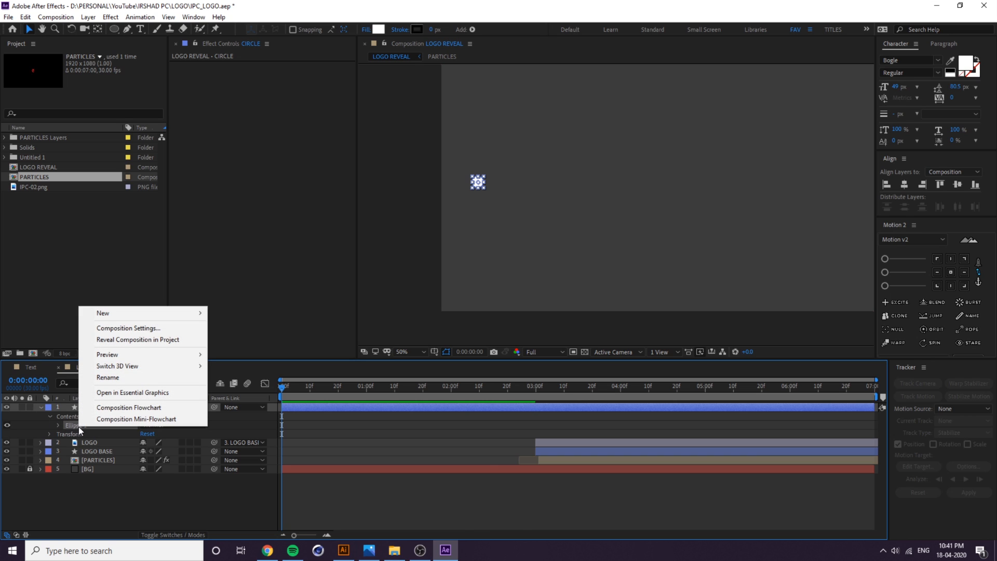
key("ctrl+d")
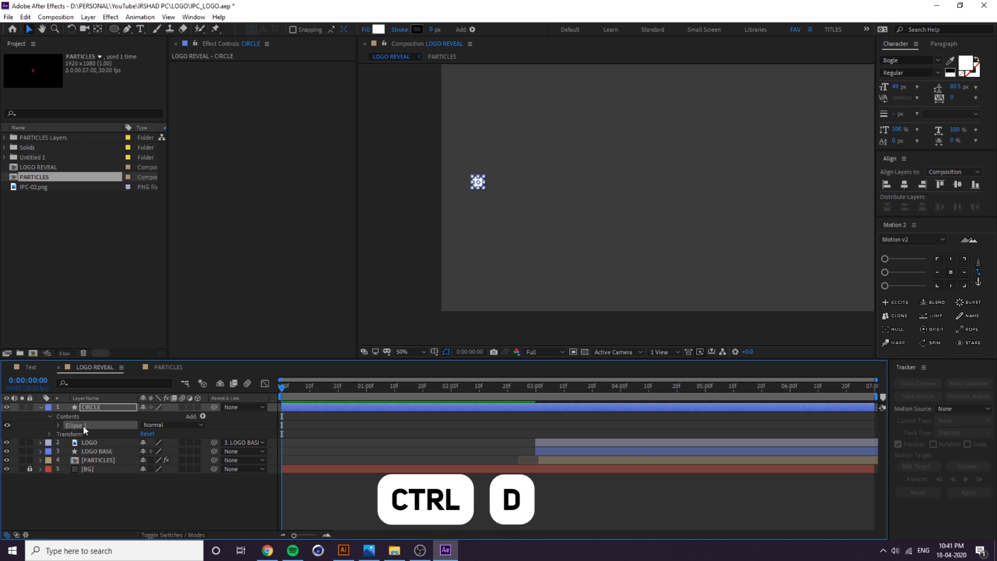
key("ctrl+d")
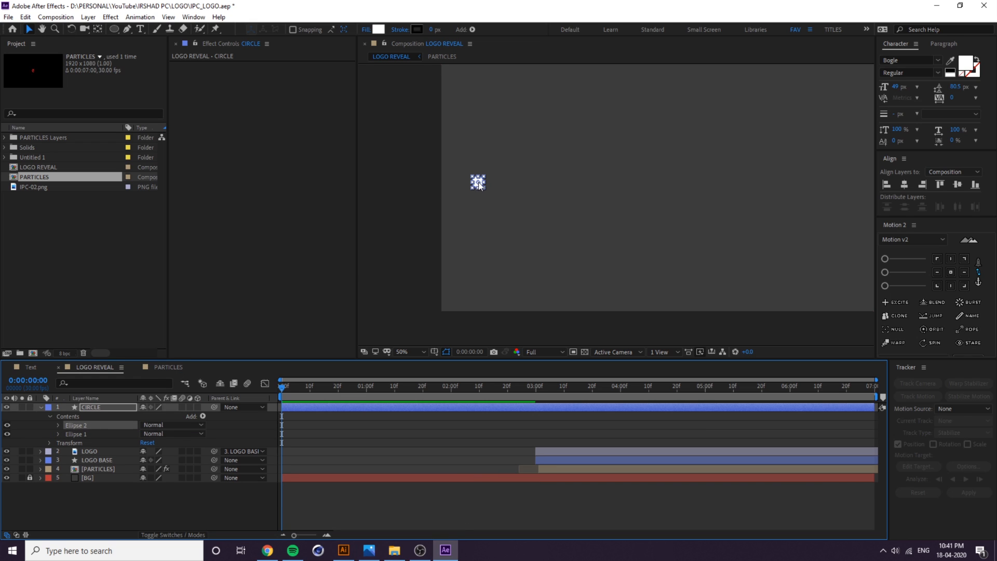
left_click_drag(478, 185, 821, 184)
Show the title/action-safe guides and centre the whole CIRCLE layer vertically in the composition.
key("h")
mouse_move(774, 216)
left_mouse_down()
mouse_move(644, 216)
mouse_move(691, 216)
left_mouse_up()
key("v")
key("apostrophe")
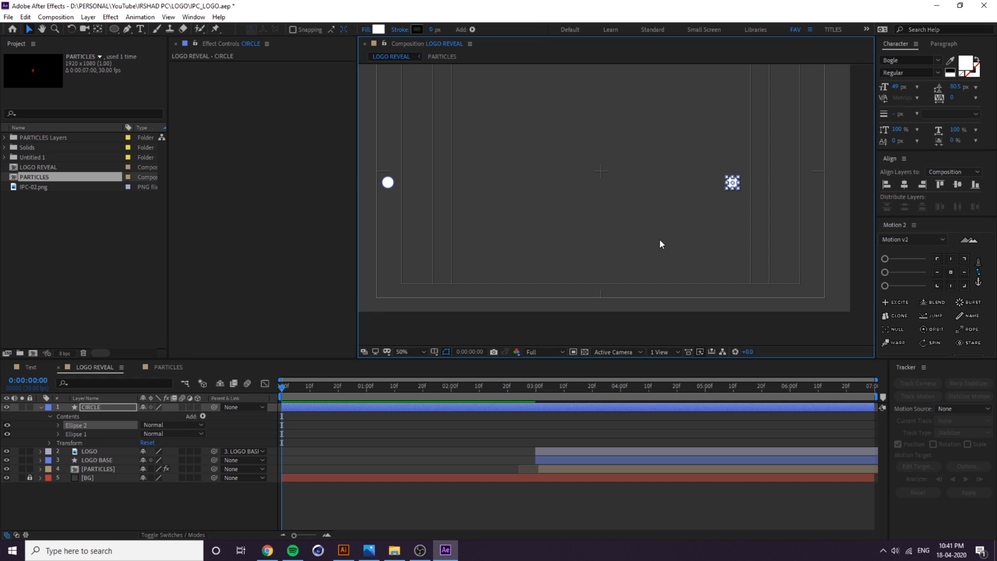
left_click(116, 501)
left_click(109, 407)
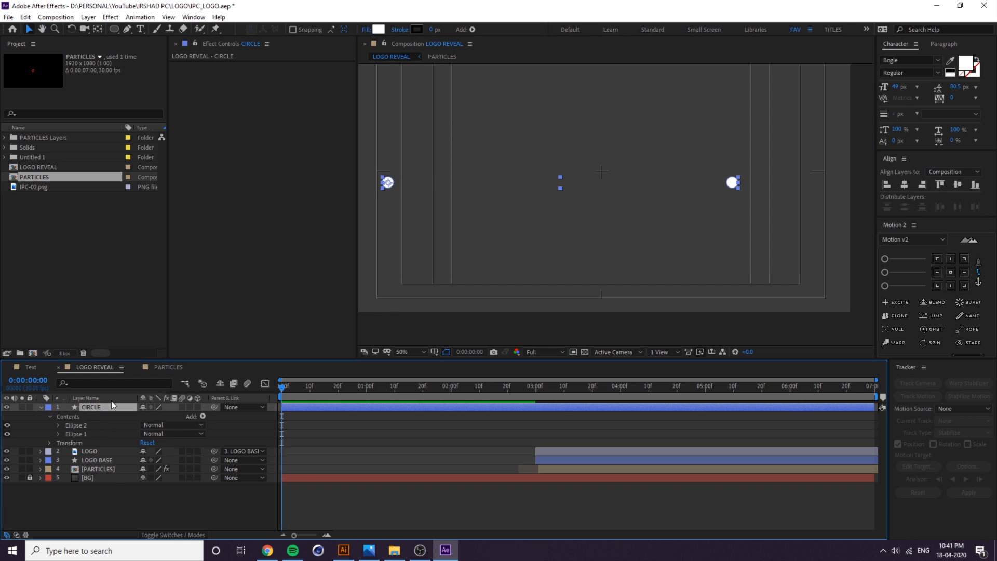
left_click(959, 185)
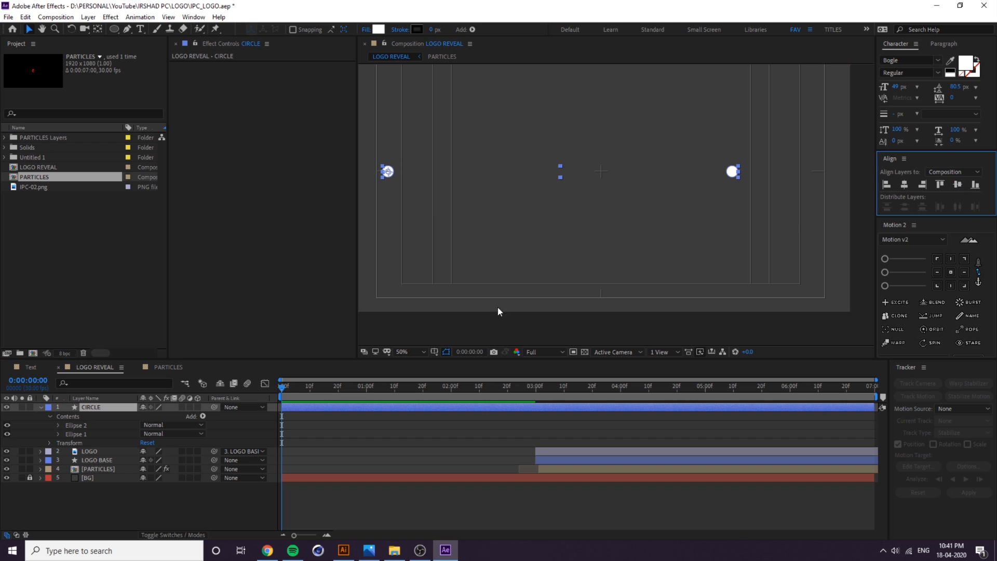
Move Ellipse 2 horizontally to the right action-safe line, with snapping enabled only for this move.
left_click(101, 427)
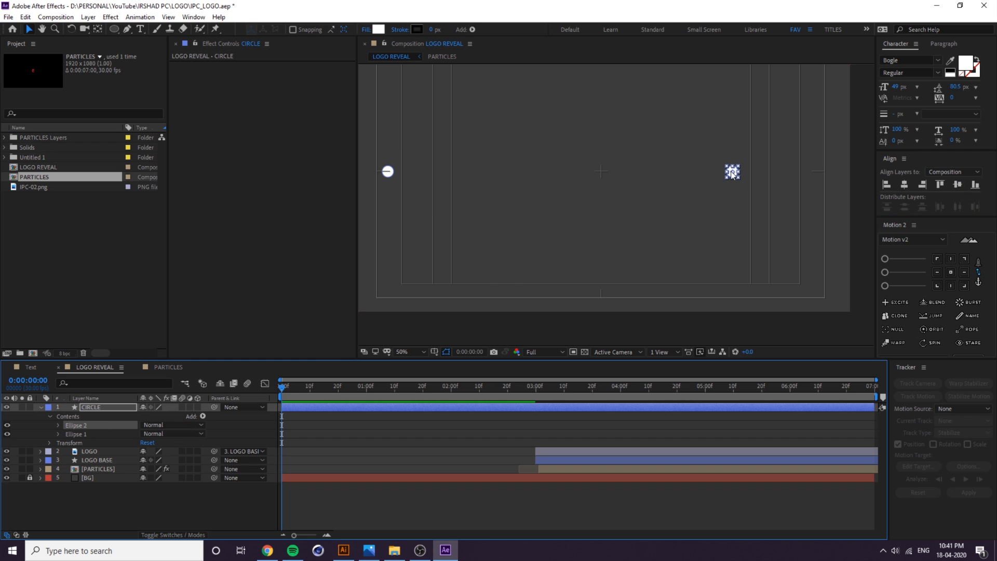
left_click(294, 30)
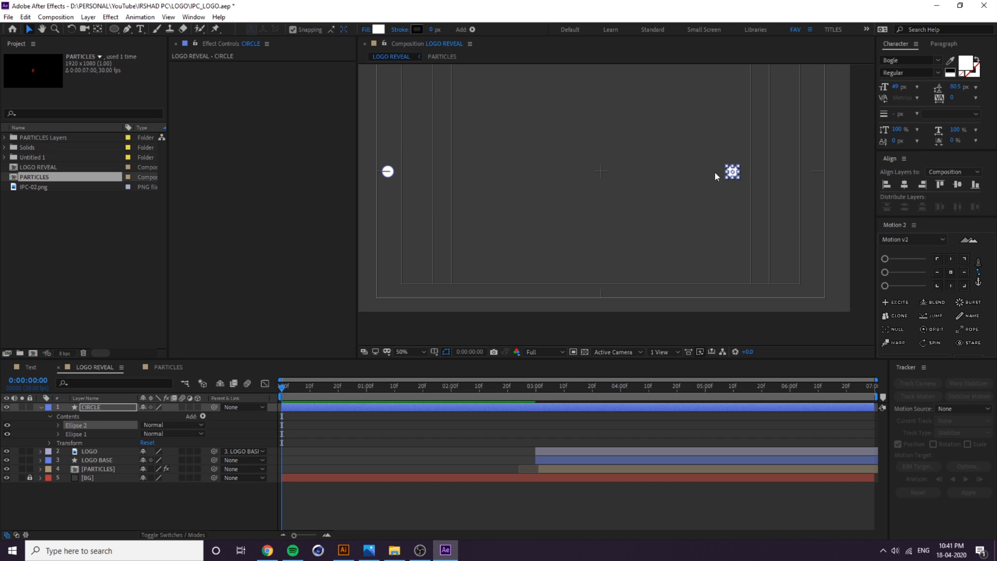
left_click_drag(735, 173, 827, 172)
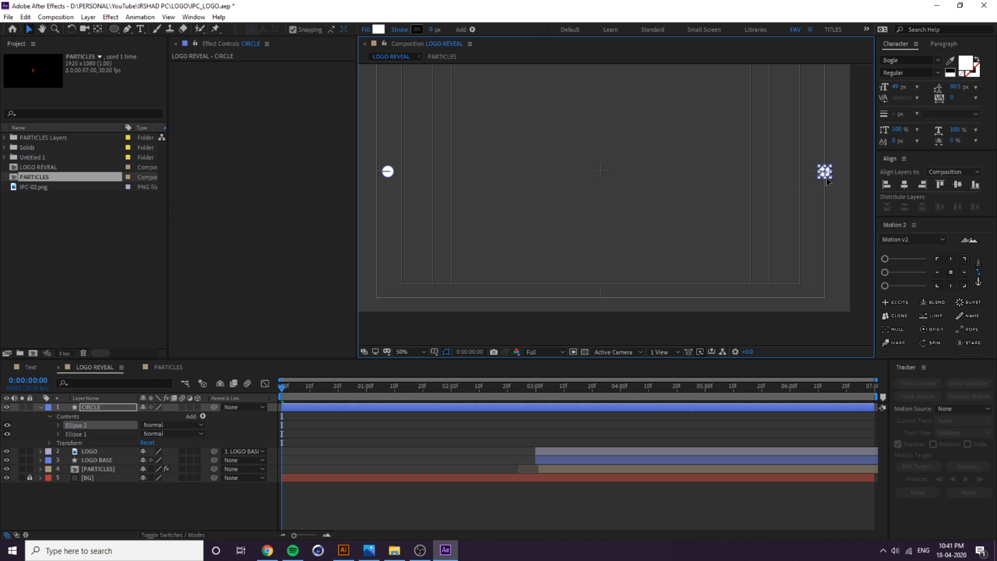
left_click(293, 29)
Fine-tune Ellipse 2 so its centre sits exactly on the right action-safe line.
scroll(824, 154, "up", 6)
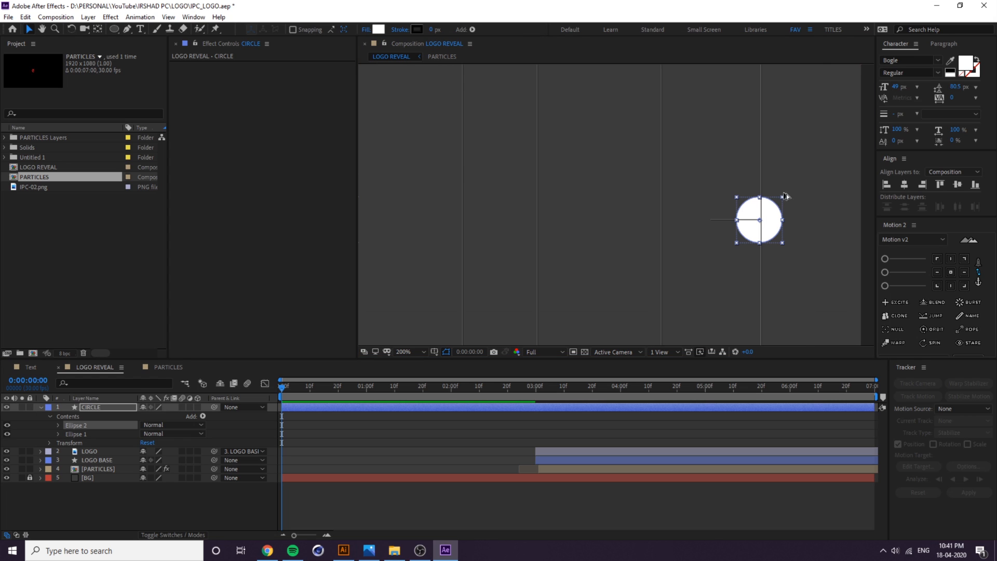
scroll(771, 228, "up", 2)
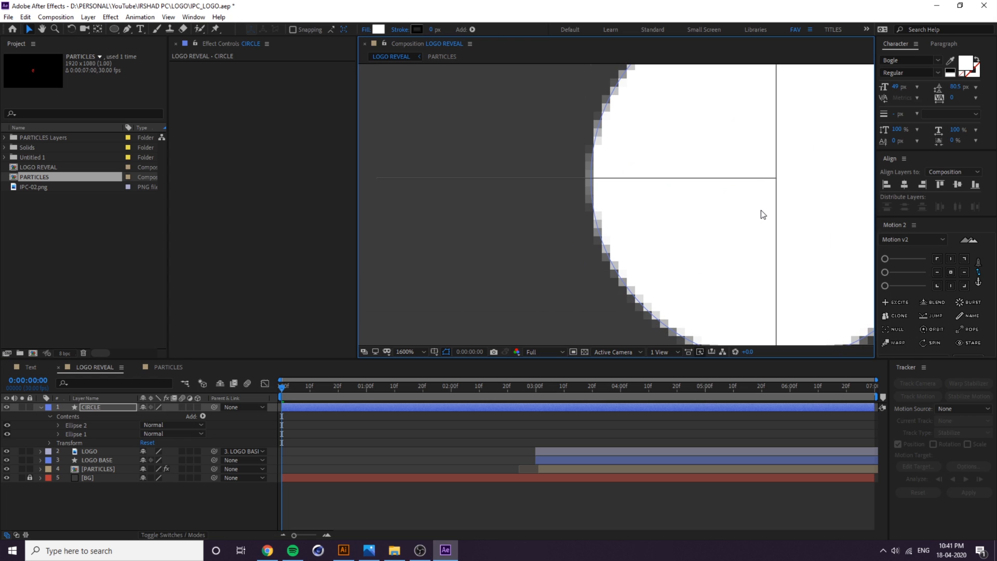
left_click(84, 425)
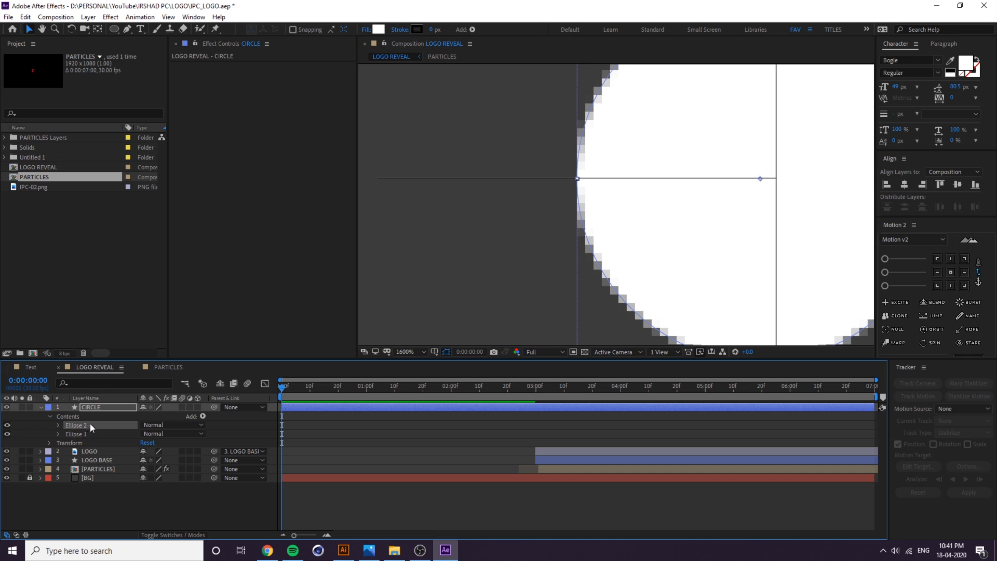
left_click_drag(762, 180, 773, 181)
scroll(775, 182, "down", 6)
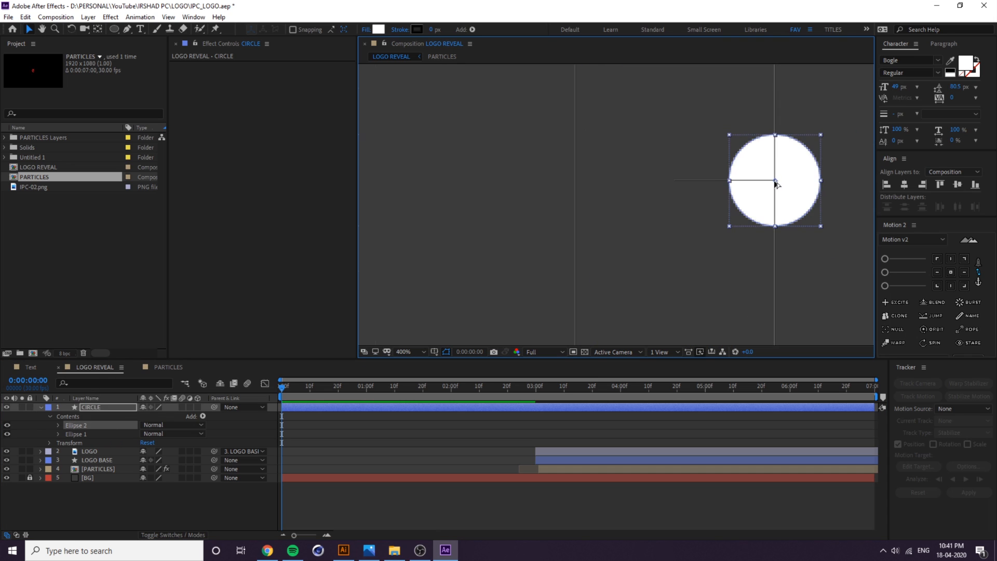
Move Ellipse 1 so its centre sits on the left action-safe line, then deselect it and hide the guides.
scroll(743, 194, "down", 1)
left_click_drag(525, 218, 753, 210)
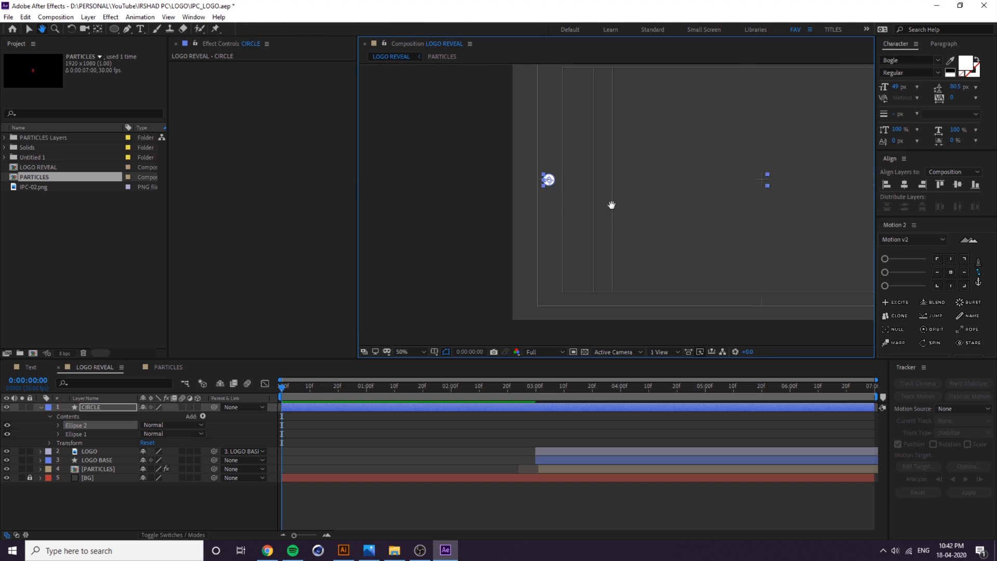
left_click(77, 434)
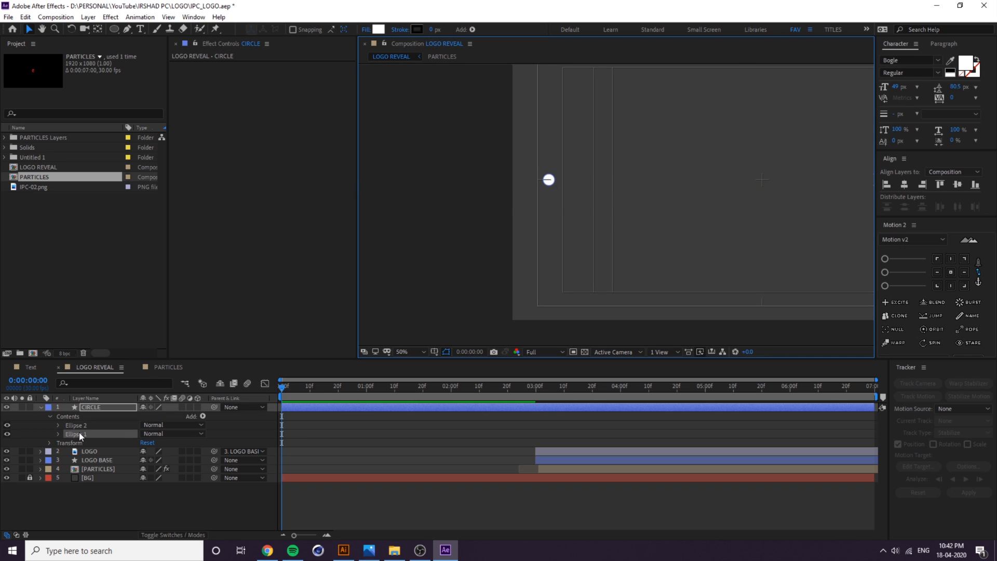
scroll(574, 185, "up", 6)
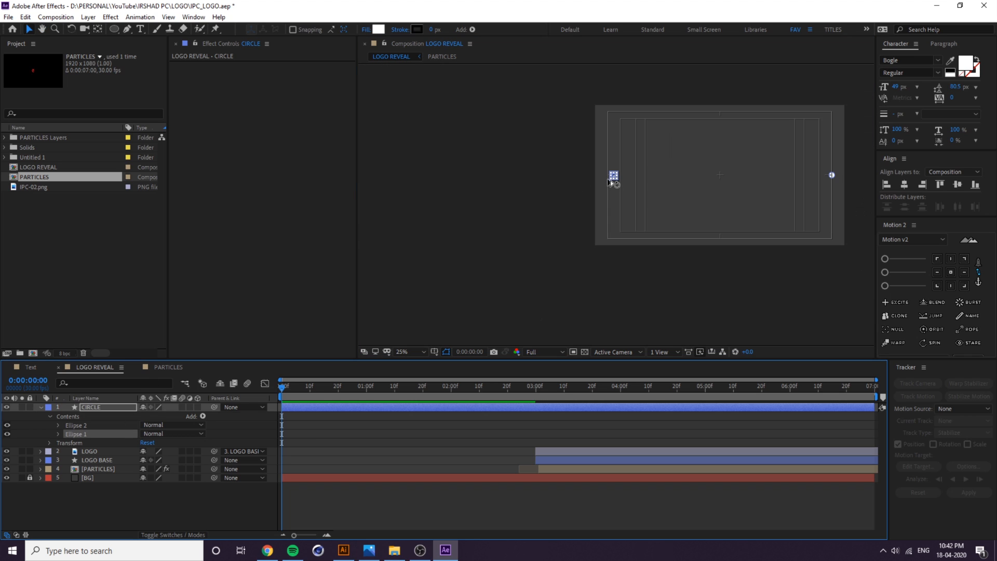
left_click_drag(678, 143, 585, 155)
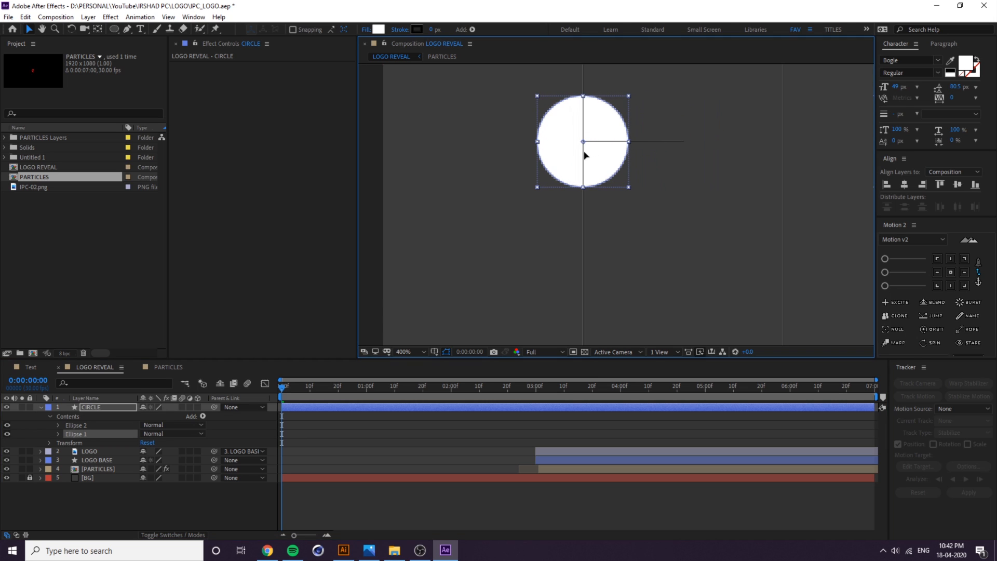
scroll(588, 154, "down", 8)
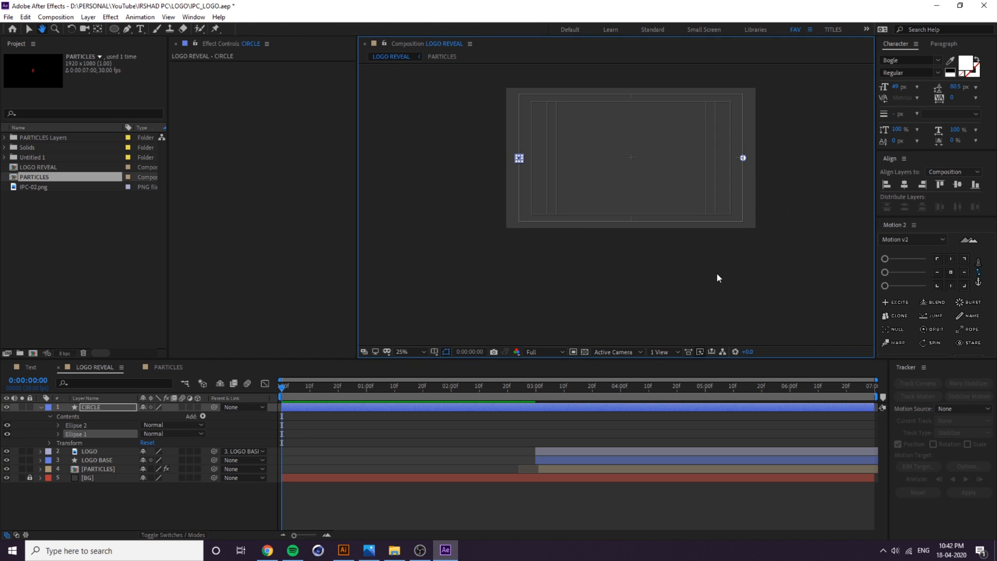
left_click(719, 281)
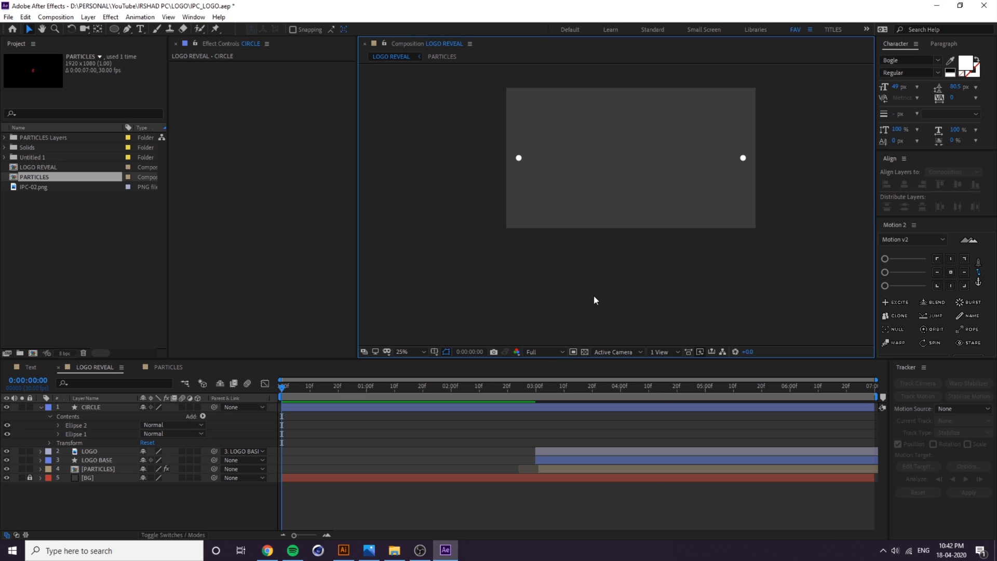
Centre the CIRCLE layer's anchor point between its two ellipses.
left_click(82, 425)
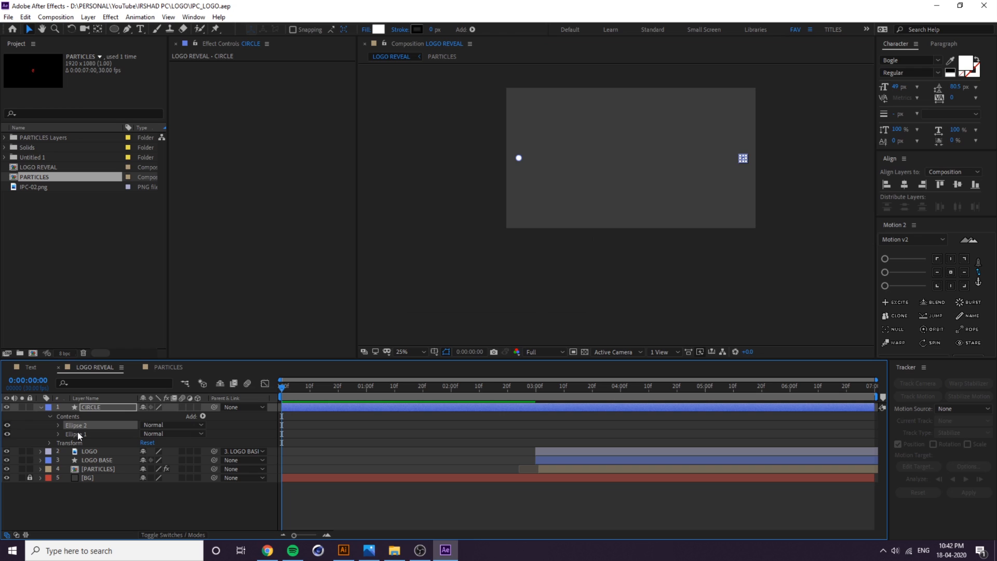
left_click(91, 409)
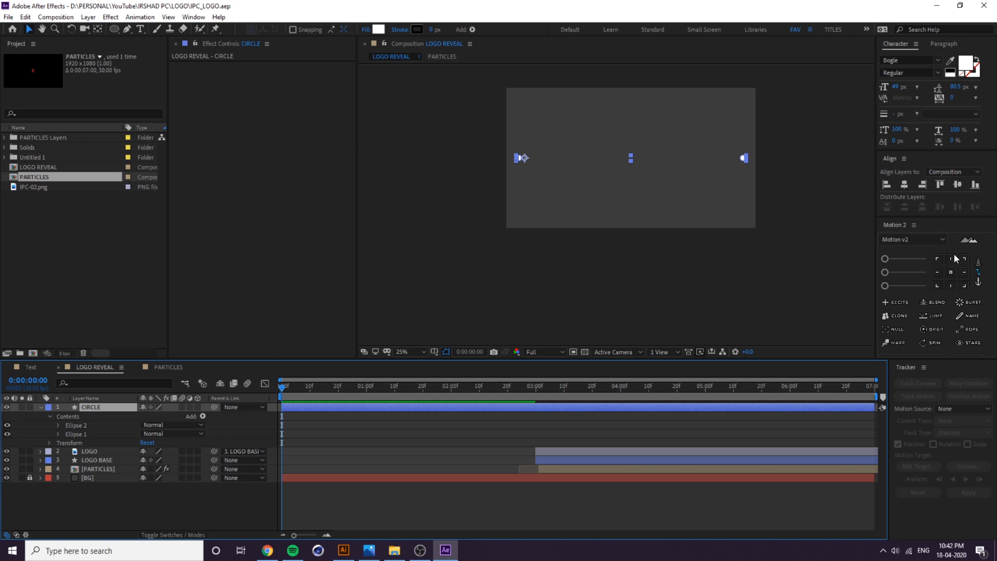
left_click(951, 271)
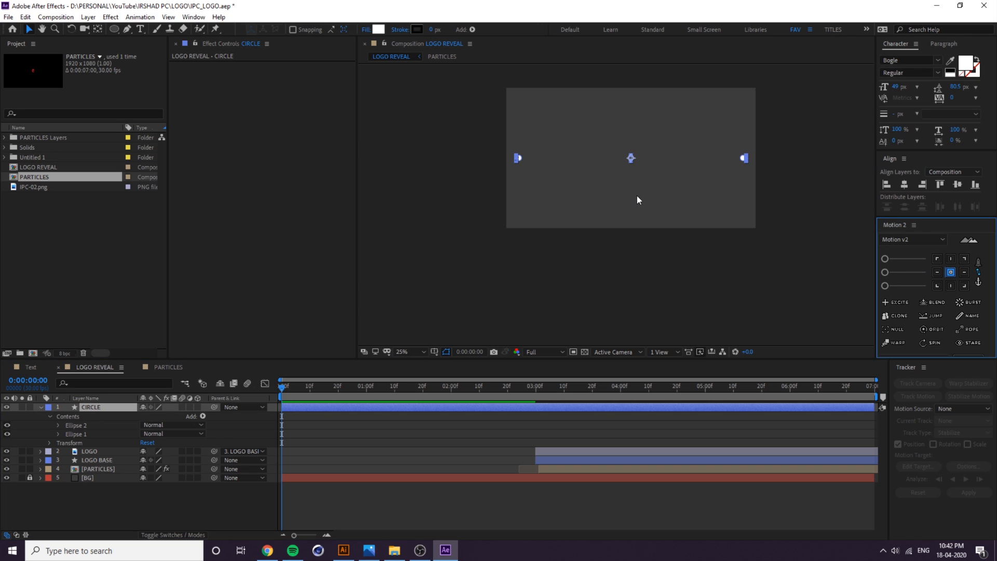
Expand the Transform properties of Ellipse 1 and Ellipse 2 within the CIRCLE layer.
left_click(85, 427)
left_click(67, 435)
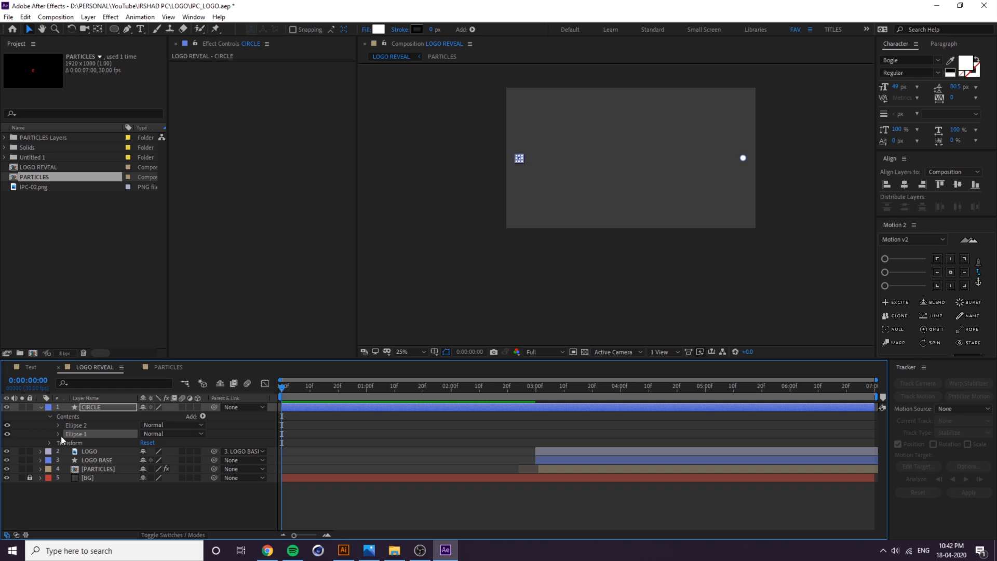
left_click(59, 434)
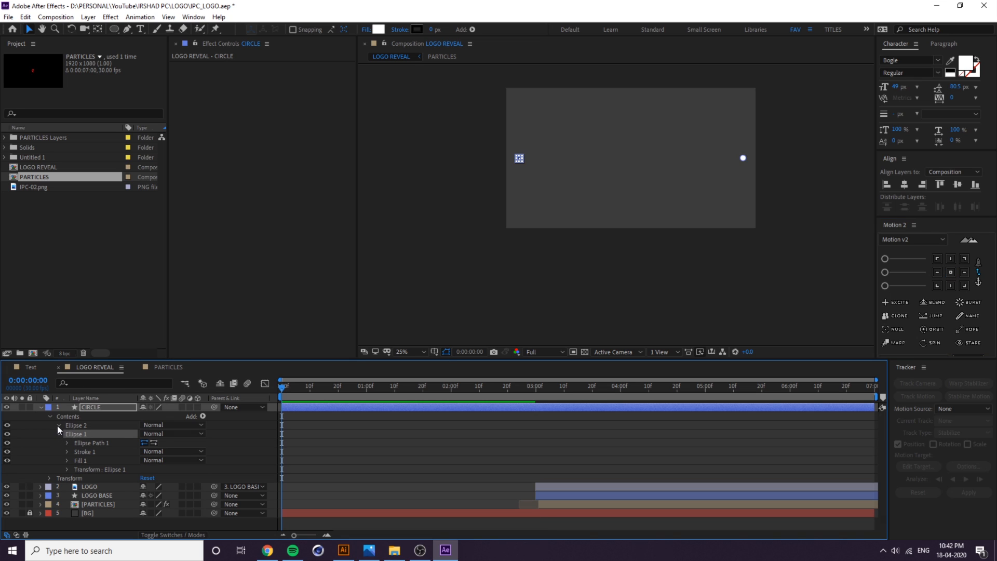
left_click(57, 426)
left_click(90, 459)
scroll(91, 457, "down", 1)
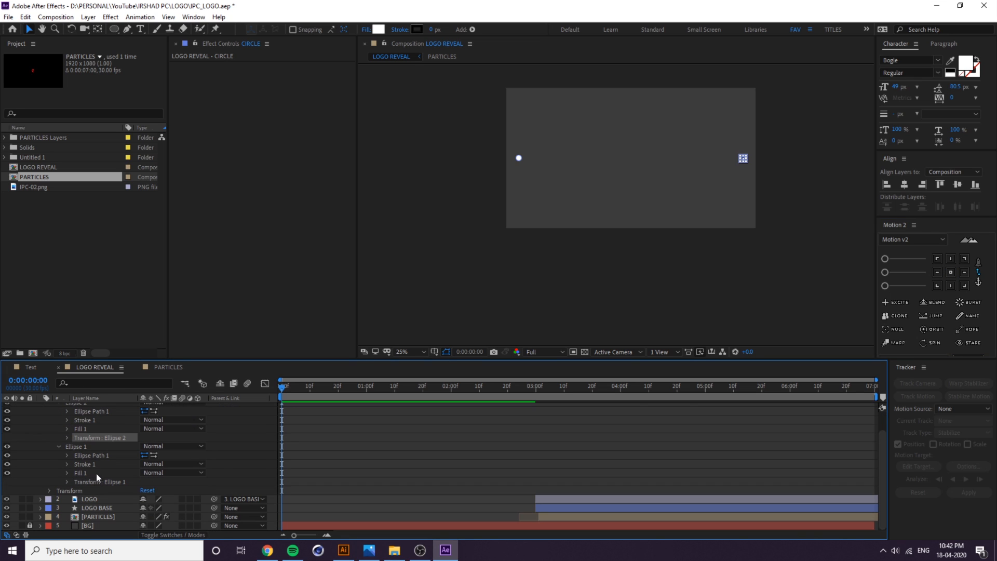
left_click(88, 482)
left_click(67, 482)
scroll(86, 447, "down", 1)
left_click(89, 419)
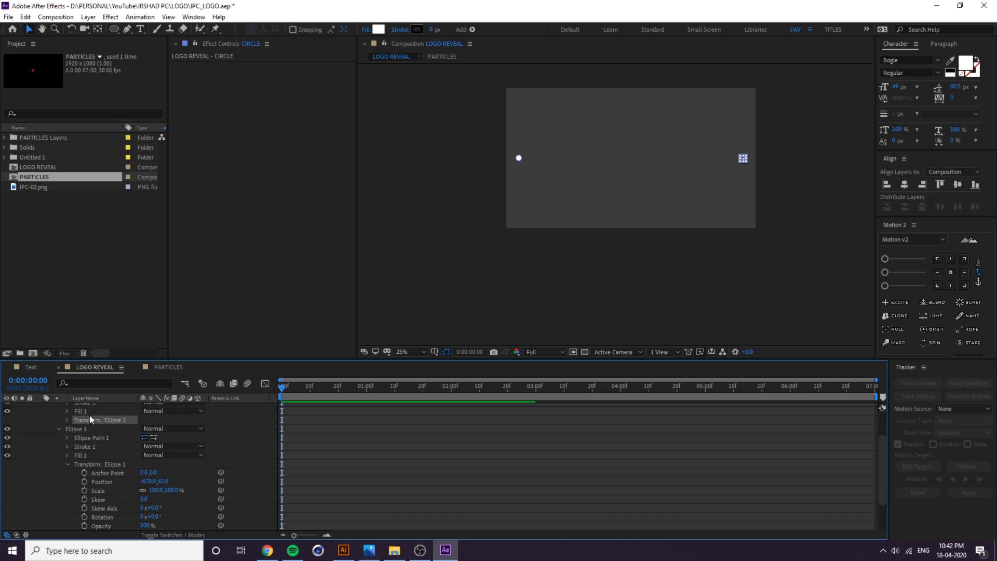
left_click(67, 420)
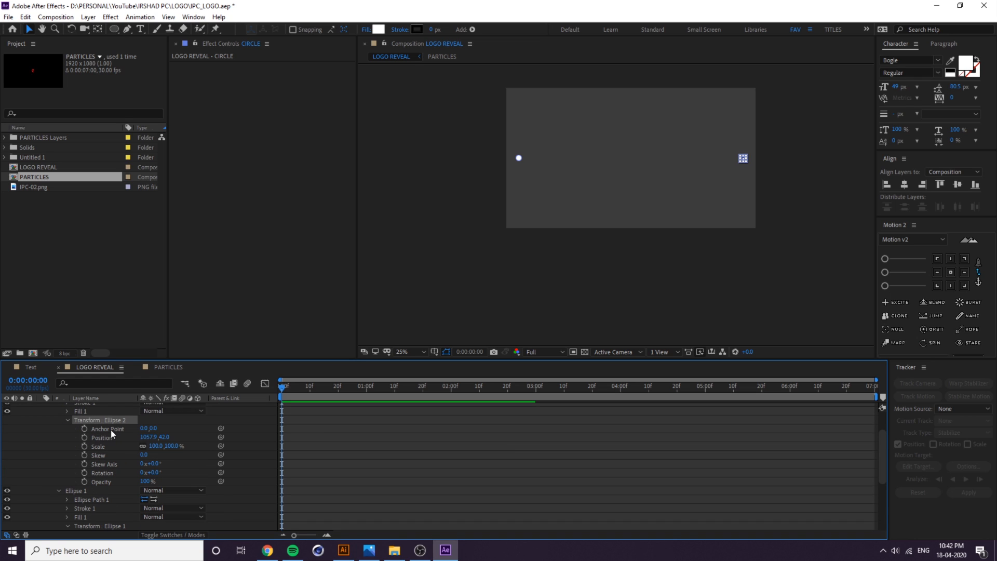
Deselect the ellipse properties and save the project.
left_click(867, 29)
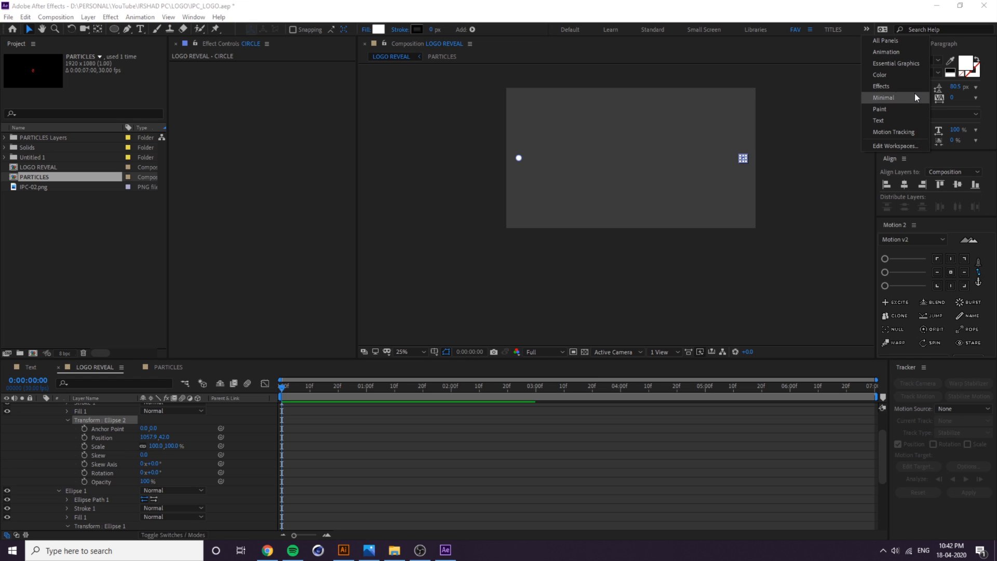
left_click(730, 5)
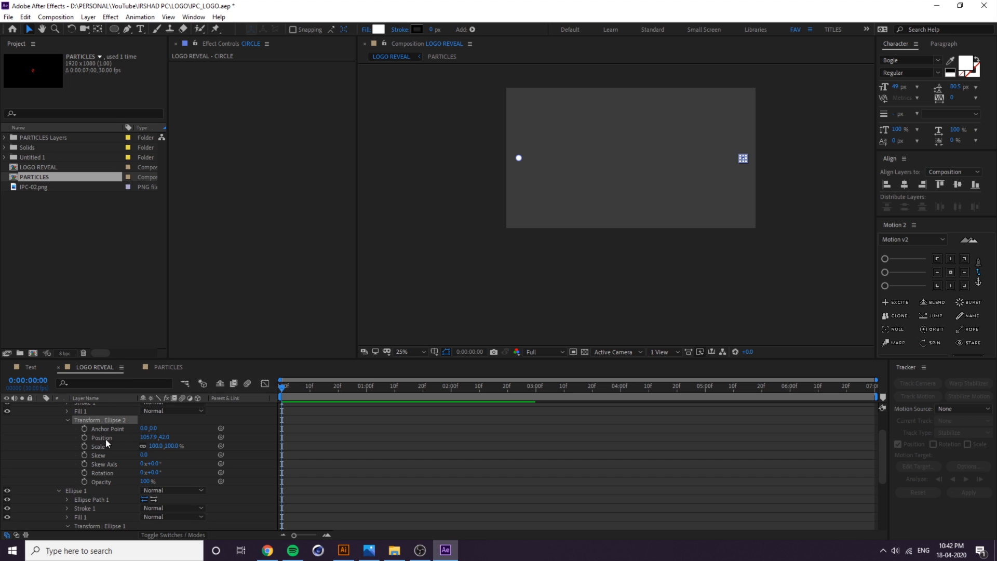
left_click(60, 448)
key("ctrl+s")
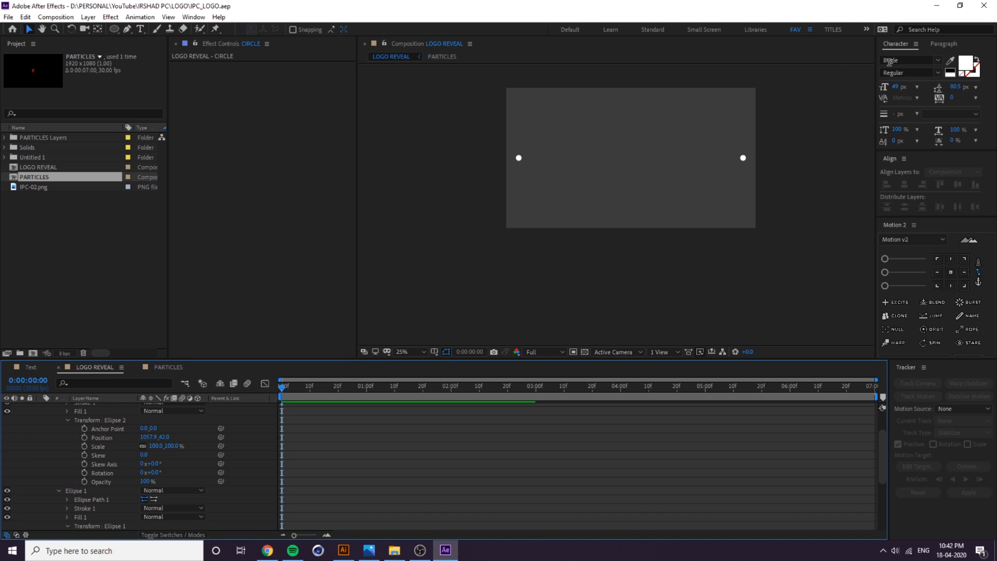
Add starting Position keyframes for Ellipse 2 and Ellipse 1 at 0 seconds, and set the current time to 1 second.
scroll(103, 451, "up", 3)
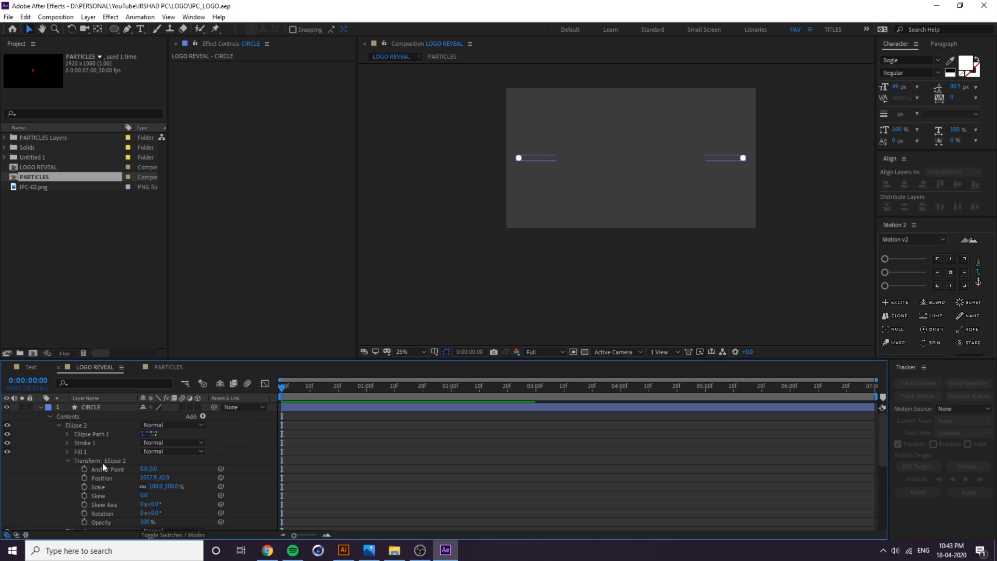
left_click(84, 478)
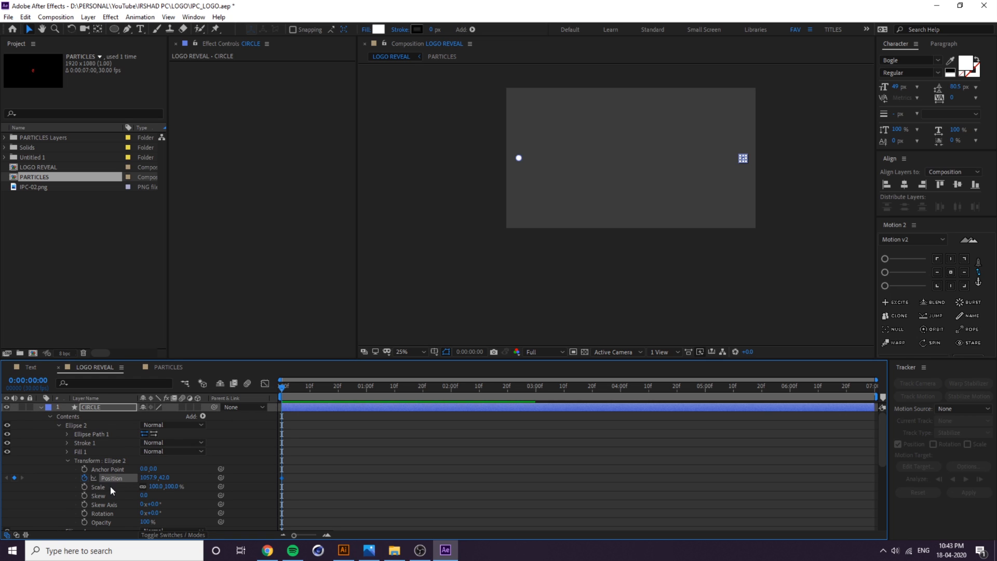
scroll(119, 487, "down", 4)
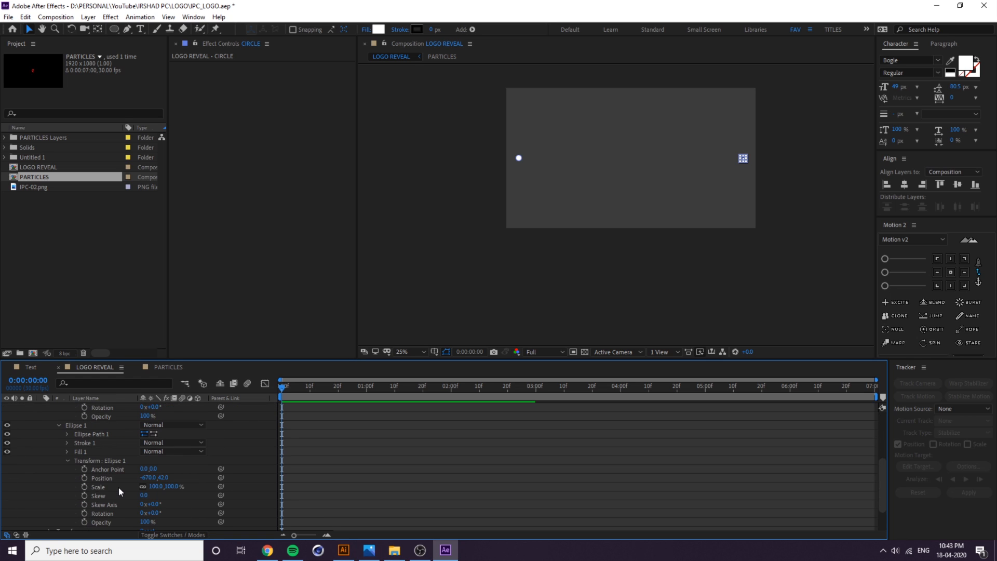
left_click(85, 478)
left_click_drag(306, 398, 367, 405)
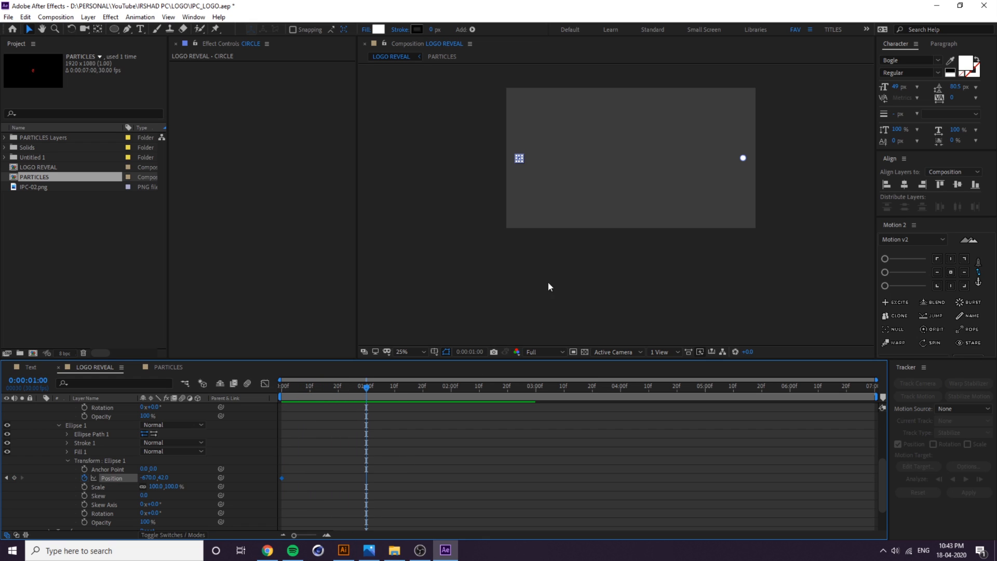
left_click(164, 479)
type("0")
key("Return")
key("ctrl+z")
left_click_drag(148, 478, 545, 487)
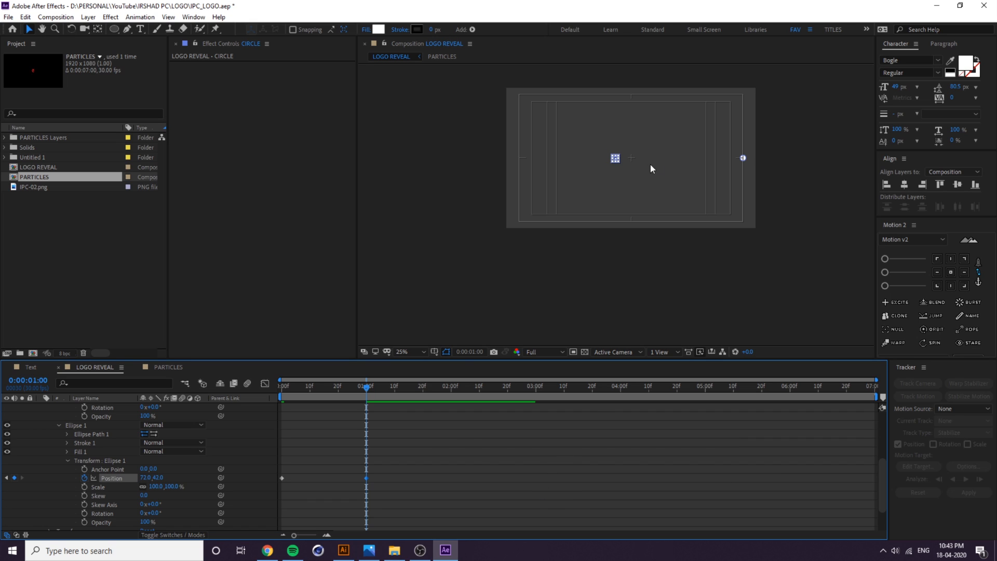
scroll(634, 166, "up", 2)
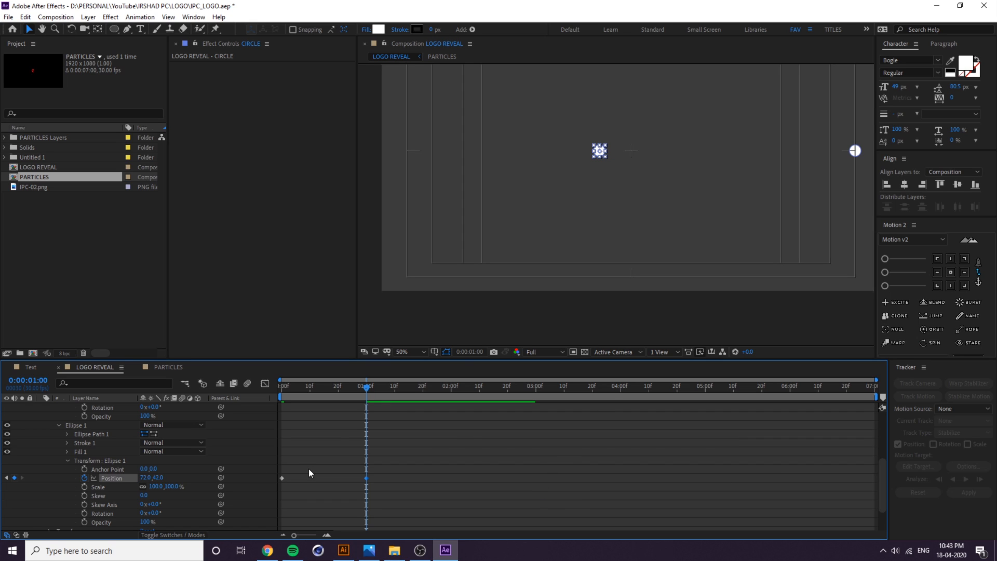
key("ctrl+z")
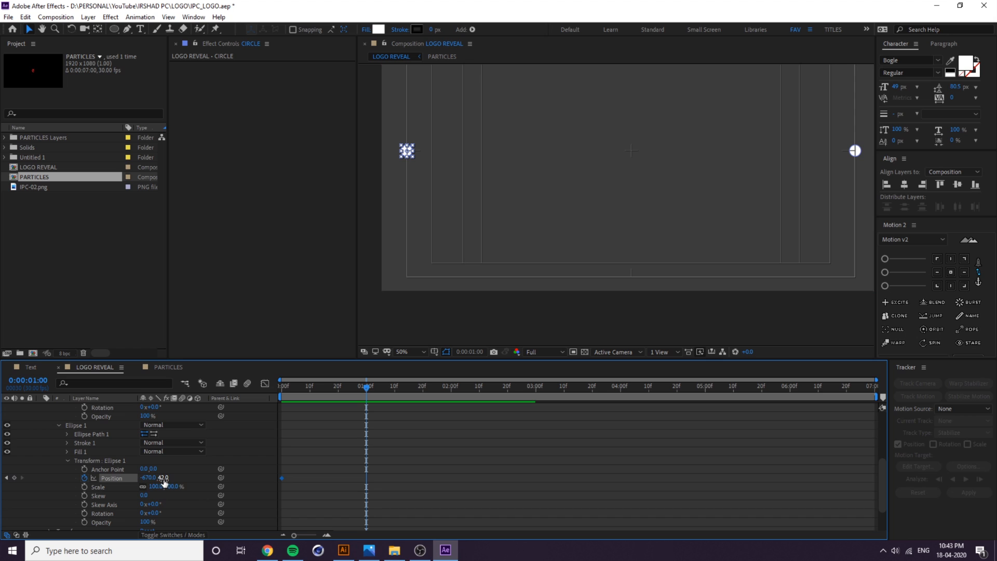
scroll(164, 483, "up", 4)
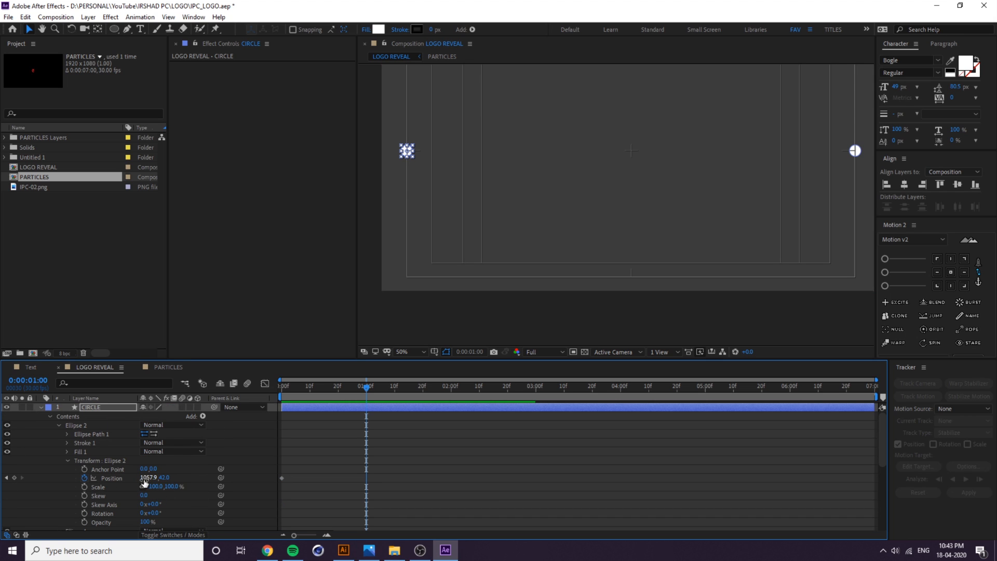
scroll(150, 494, "down", 4)
Try shifting Ellipse 1 toward the frame's centre by adding 500 to its X Position at 1 second.
left_click(151, 477)
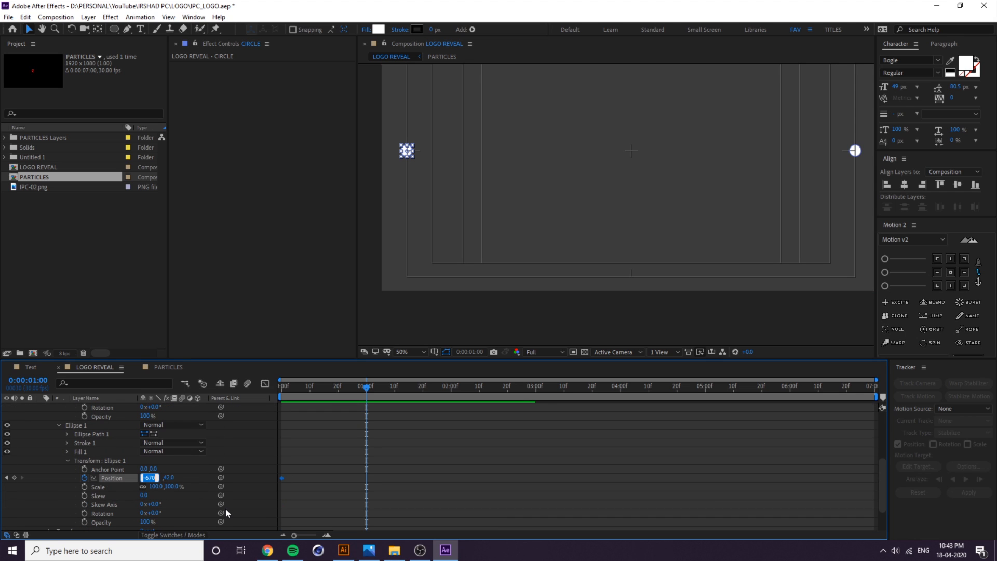
key("Right")
type("+")
key("Return")
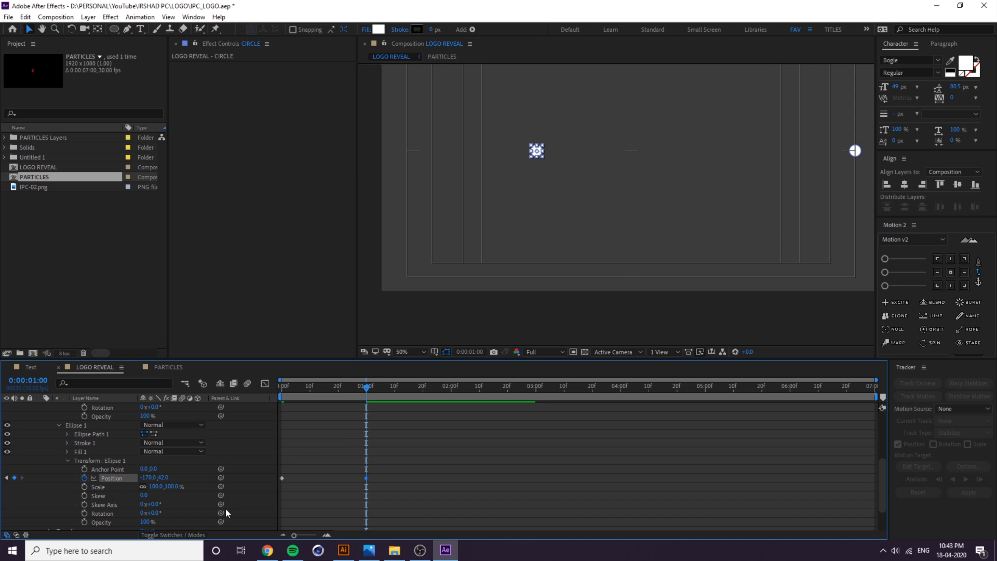
left_click(148, 477)
key("Right")
type("+500")
key("Return")
key("ctrl+z")
Keyframe Ellipse 1's X Position at 30 at the 1-second mark.
left_click(150, 478)
key("Right")
type("+")
key("Return")
Subtract 700 from Ellipse 2's X Position at 1 second to move it inward.
scroll(105, 479, "up", 4)
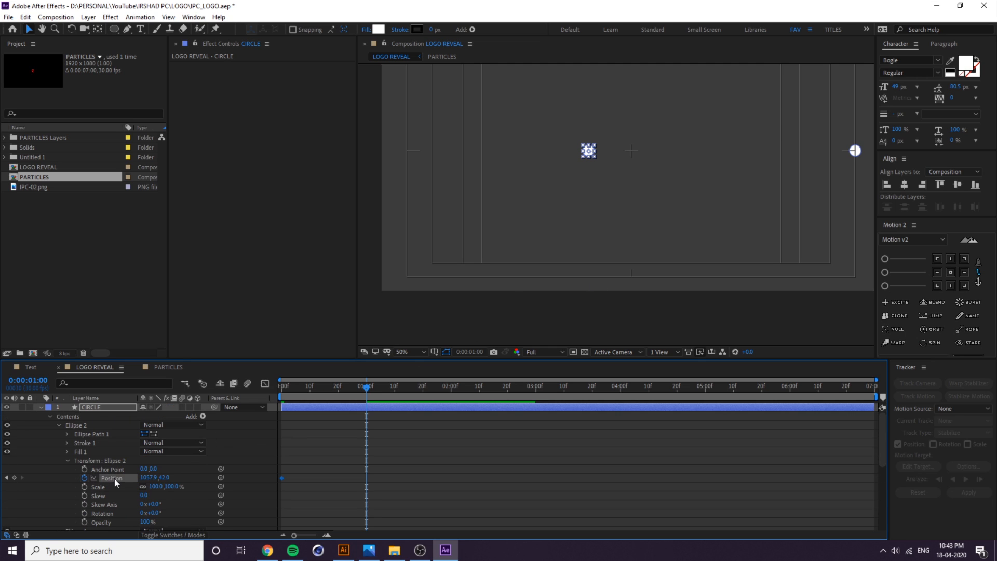
left_click(147, 477)
key("Right")
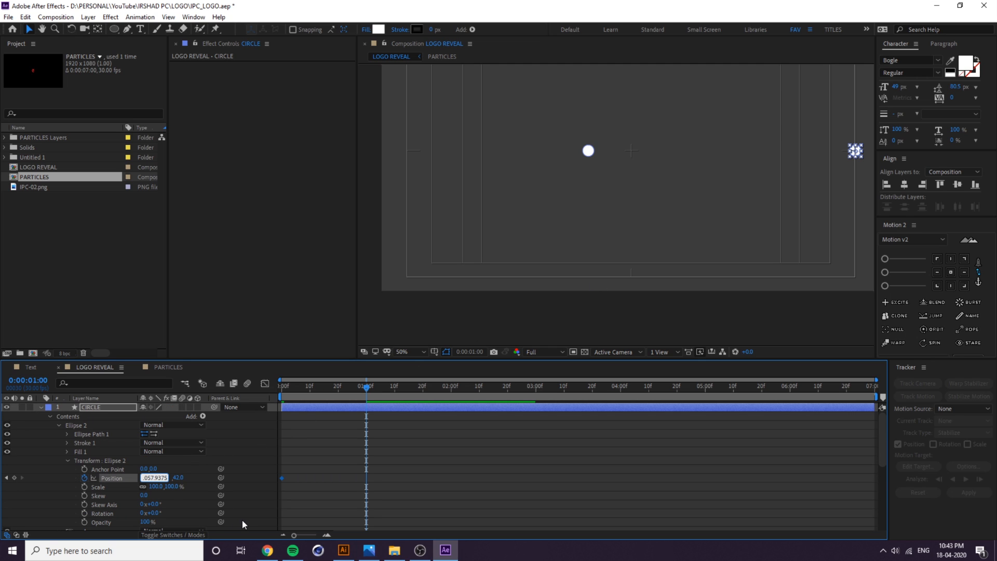
type("-700")
key("Return")
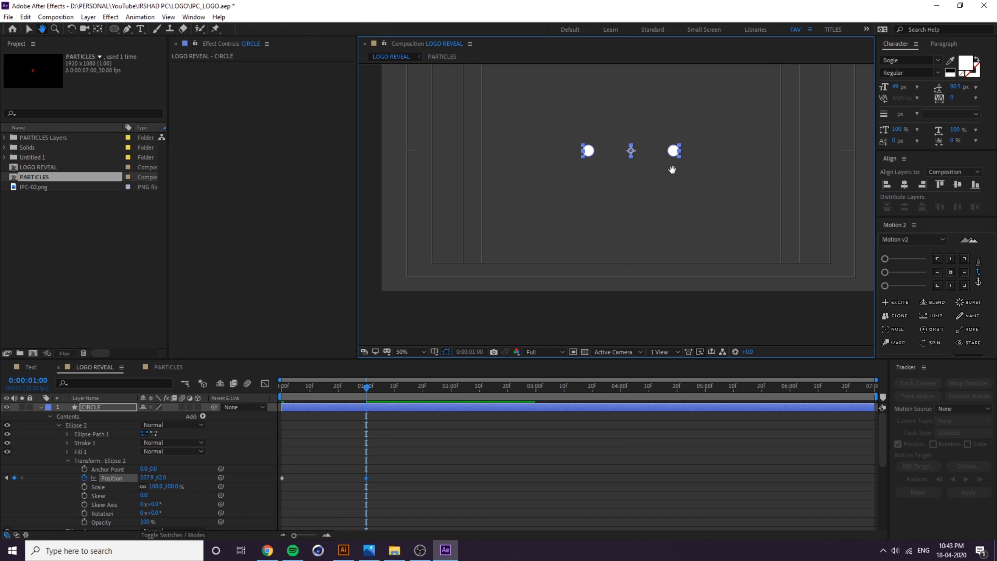
Apply Easy Ease to all Position keyframes of both ellipses and preview the motion from the start.
scroll(690, 218, "up", 1)
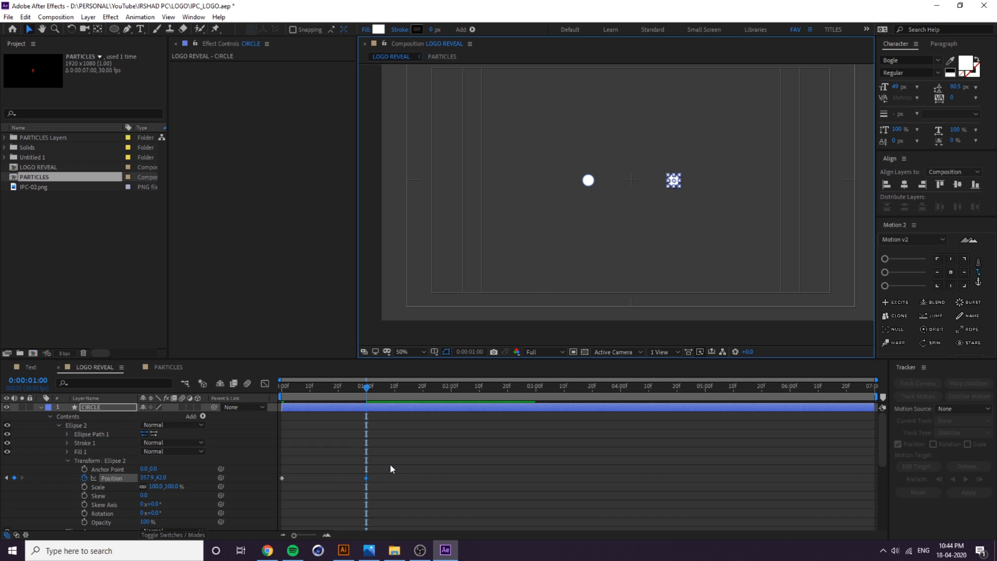
key("u")
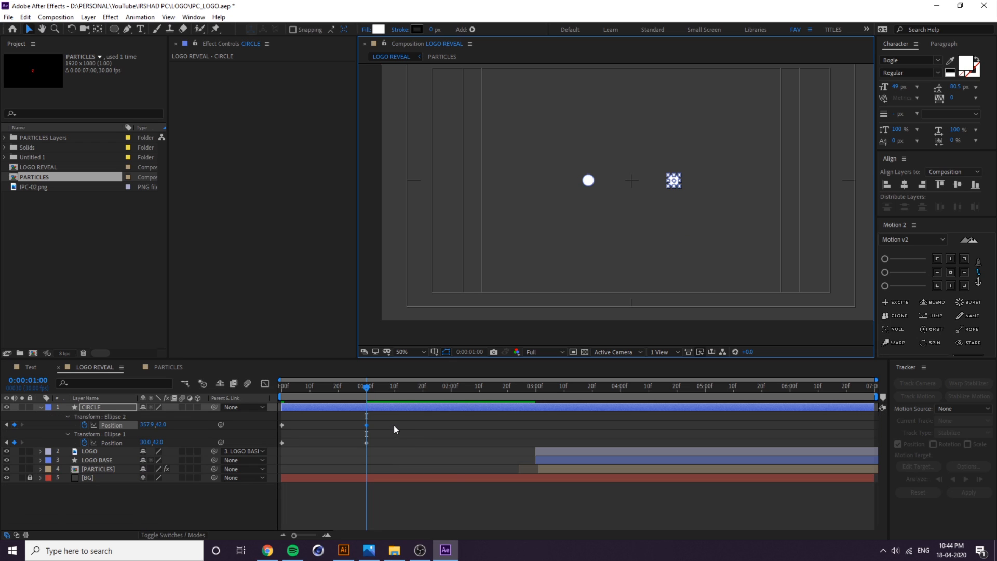
left_click_drag(394, 429, 271, 450)
key("F9")
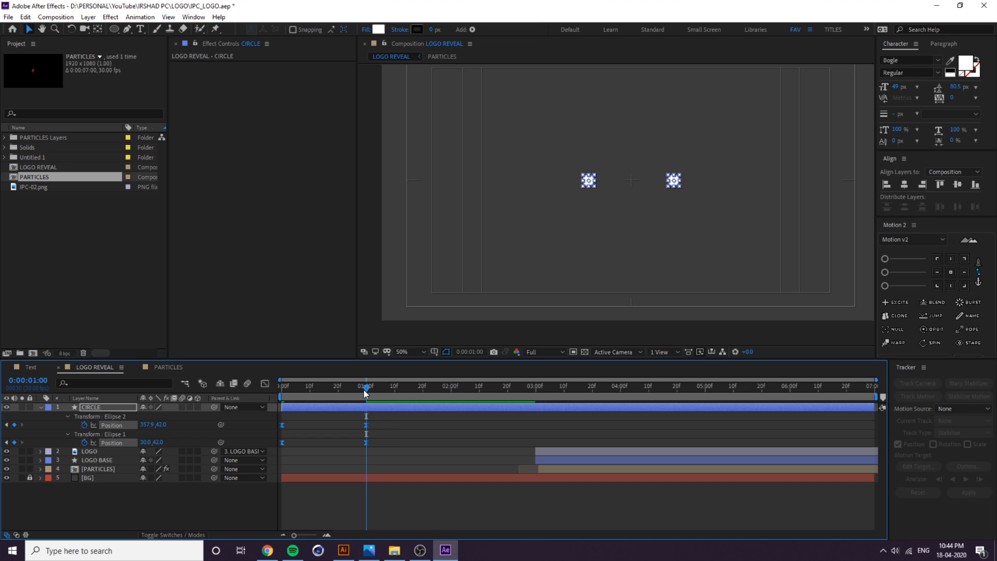
left_click_drag(363, 389, 270, 397)
key("space")
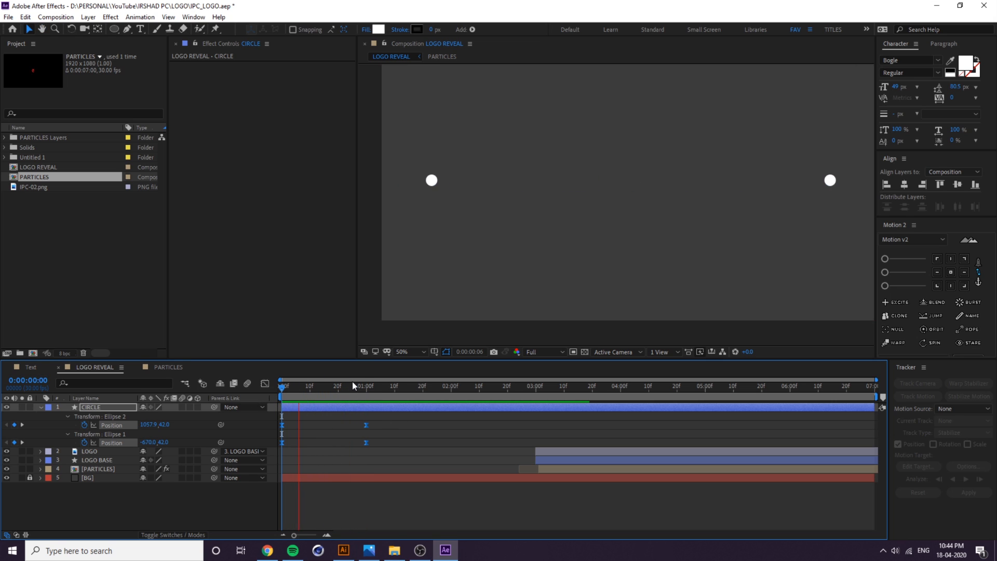
key("space")
Reshape the Position speed graph to accelerate toward the end, with 0.01% incoming influence at 1 second, and preview it.
left_click(264, 384)
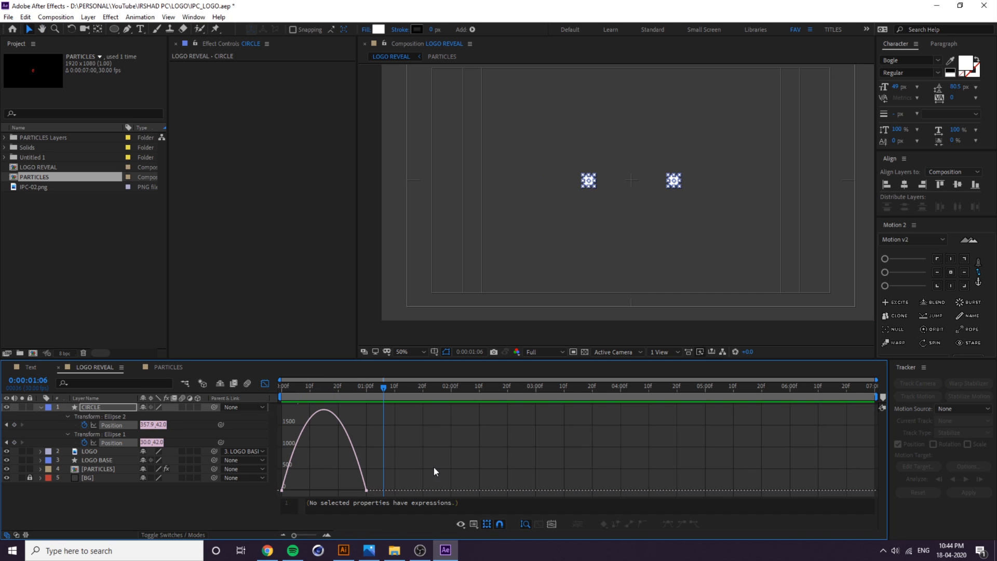
left_click_drag(349, 494, 336, 487)
left_click(283, 486)
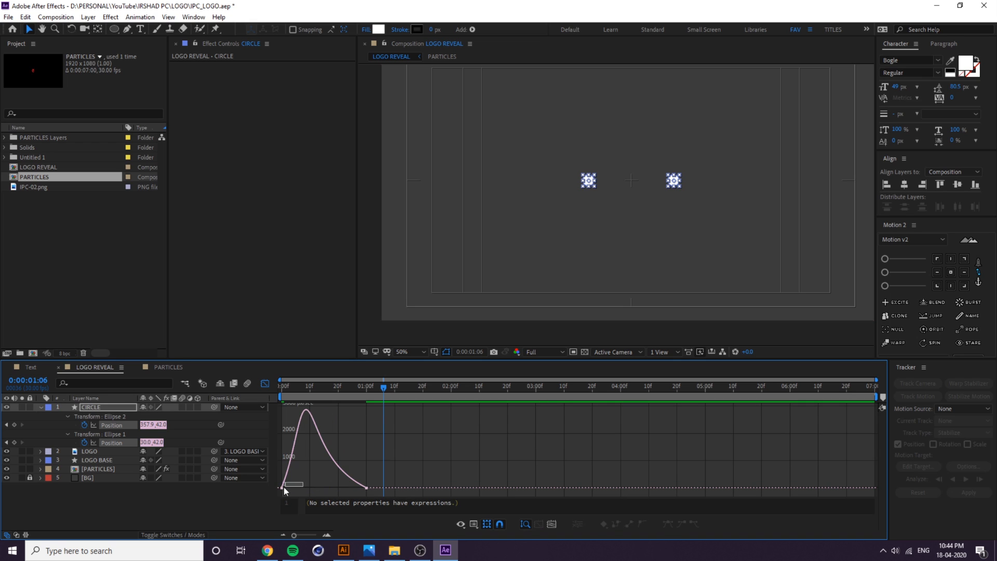
left_click_drag(297, 488, 366, 491)
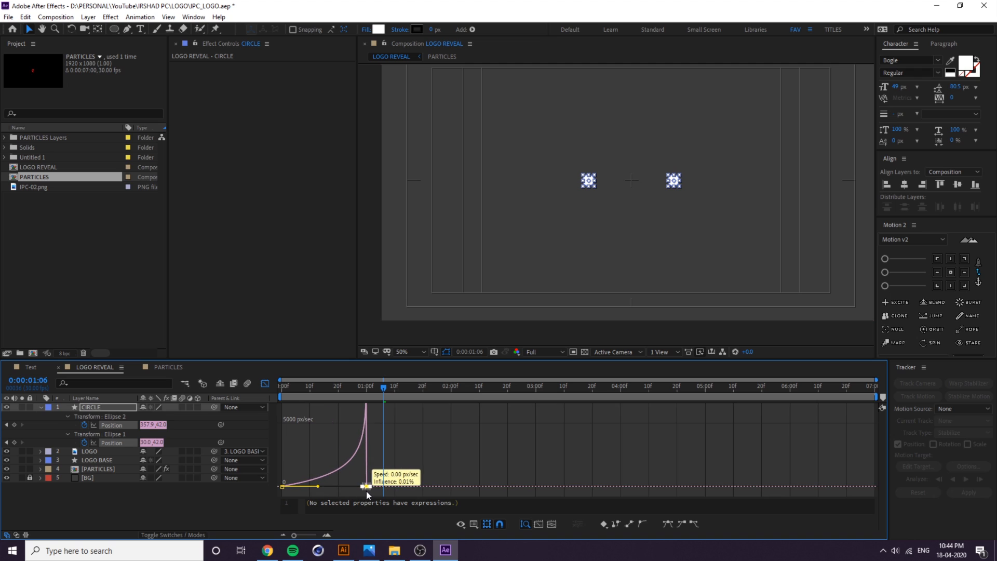
key("space")
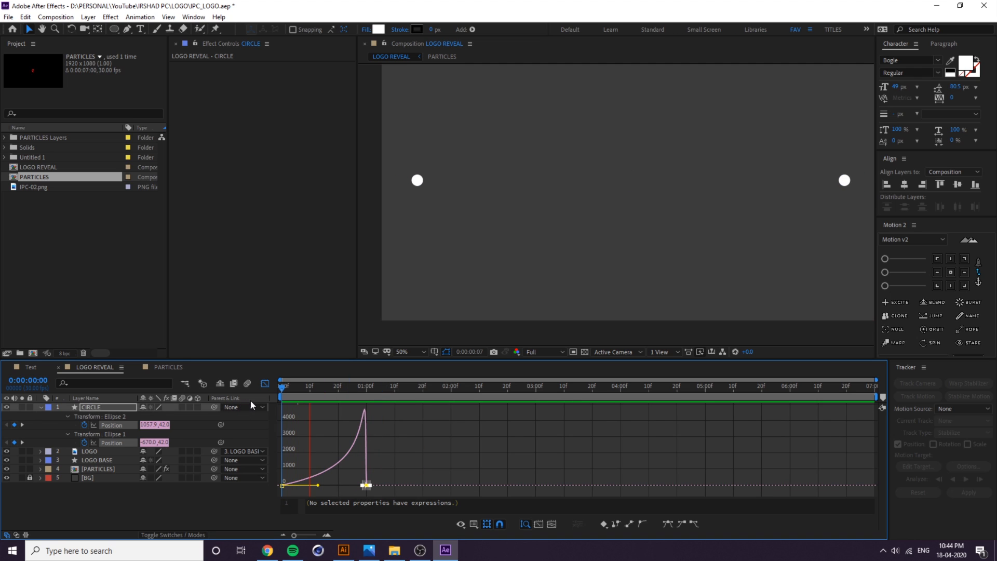
key("space")
Close the Graph Editor with the current time at 1 second and select the CIRCLE layer.
left_click_drag(340, 387, 367, 393)
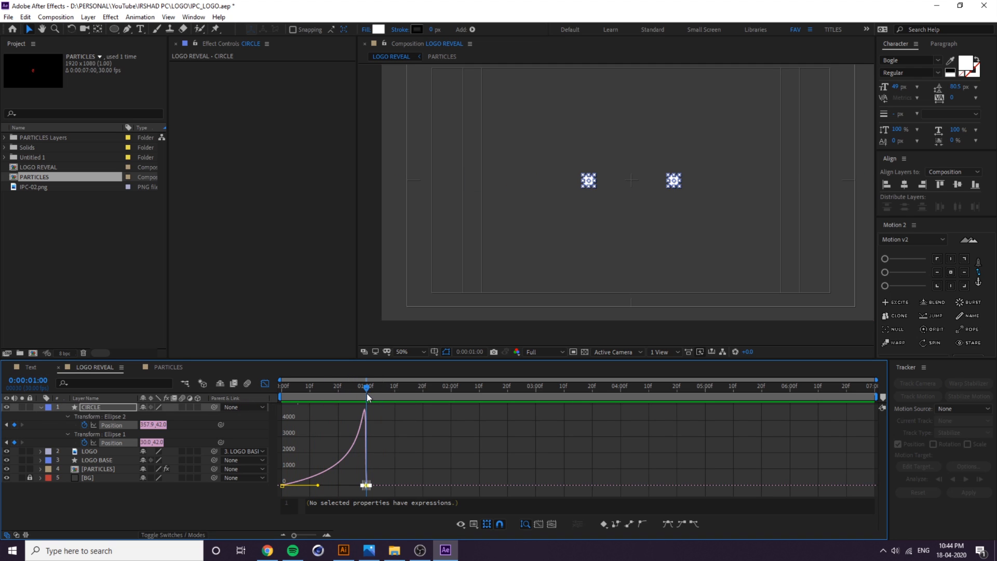
left_click(265, 383)
left_click(429, 438)
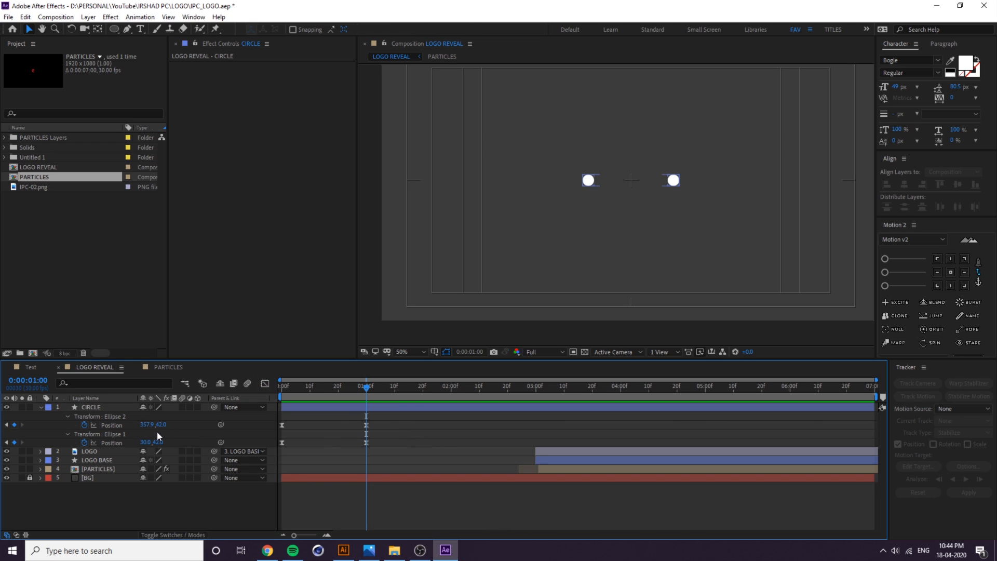
left_click(675, 180)
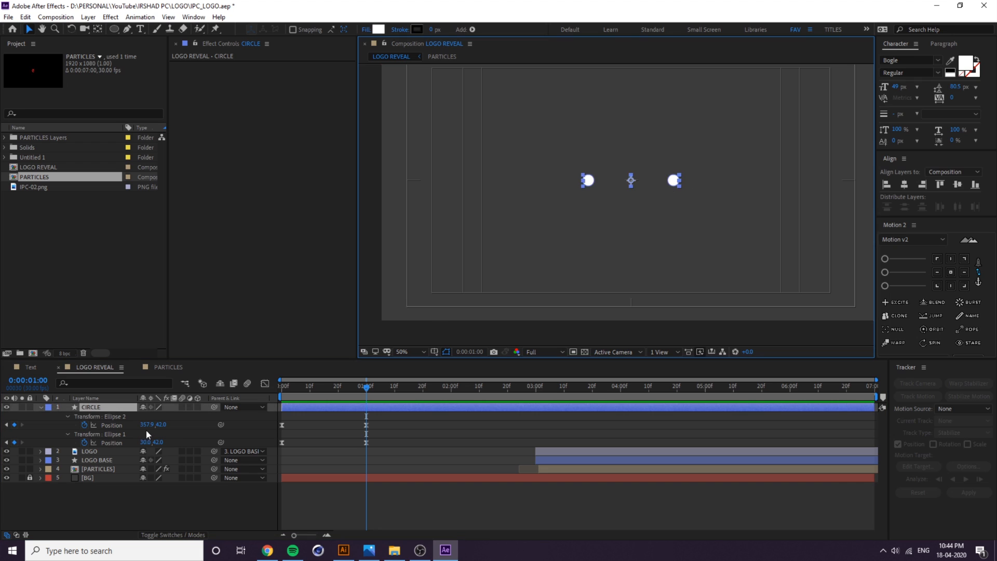
At 1 second, bring the circles together by setting Ellipse 2's X Position to 216.9 and Ellipse 1's to 171.0.
left_click(110, 425)
left_click_drag(148, 427, 88, 443)
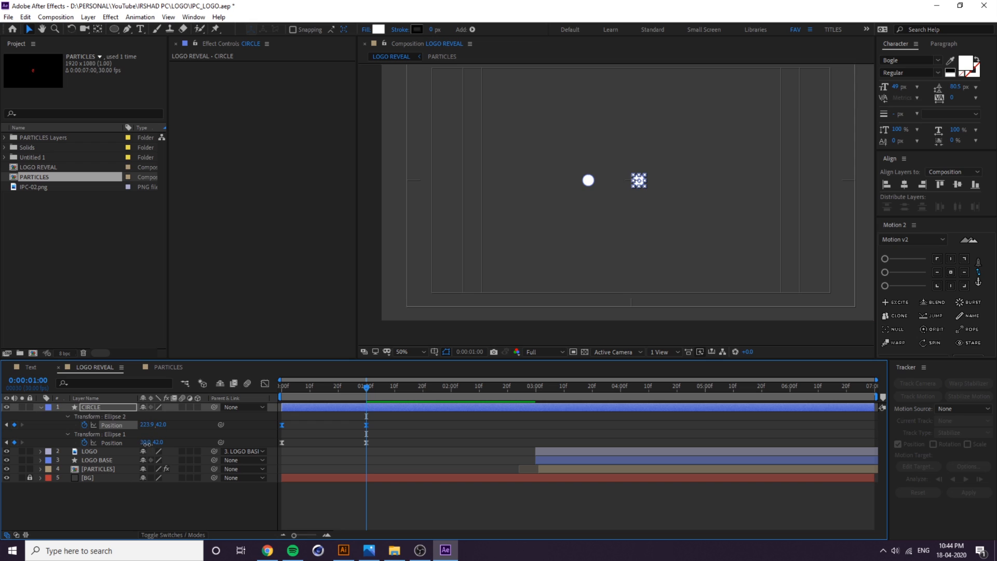
left_click_drag(147, 443, 221, 443)
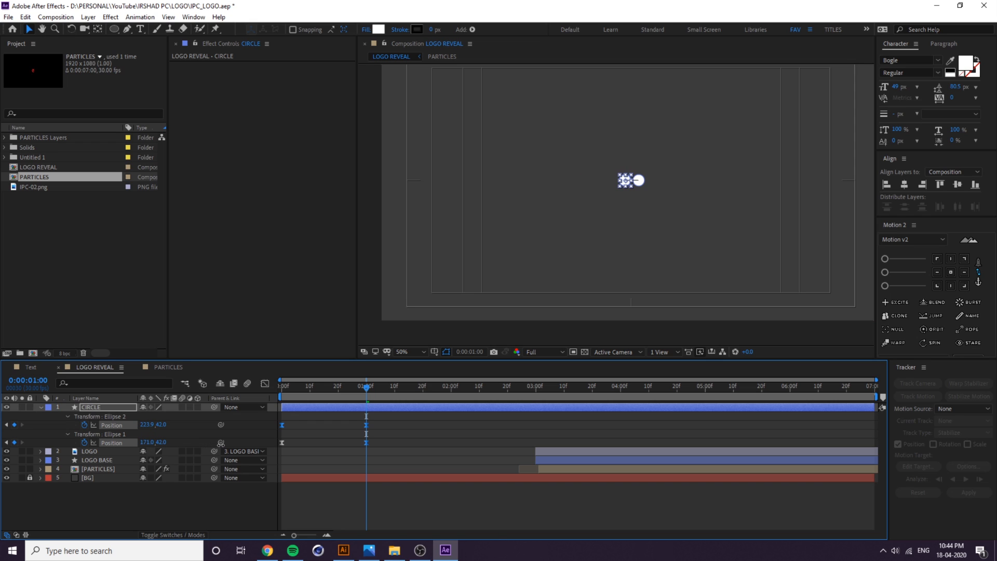
scroll(632, 187, "up", 4)
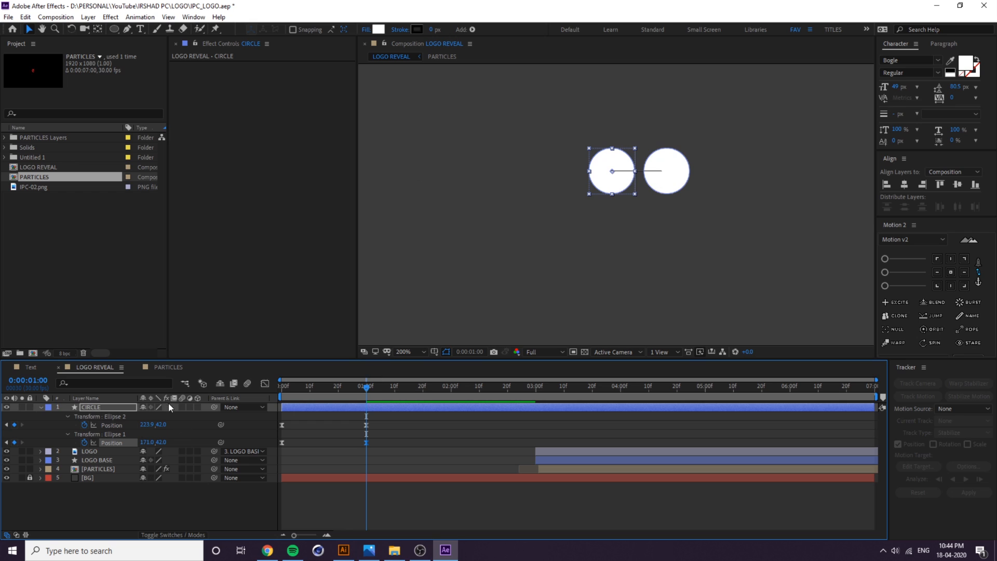
left_click_drag(148, 425, 146, 425)
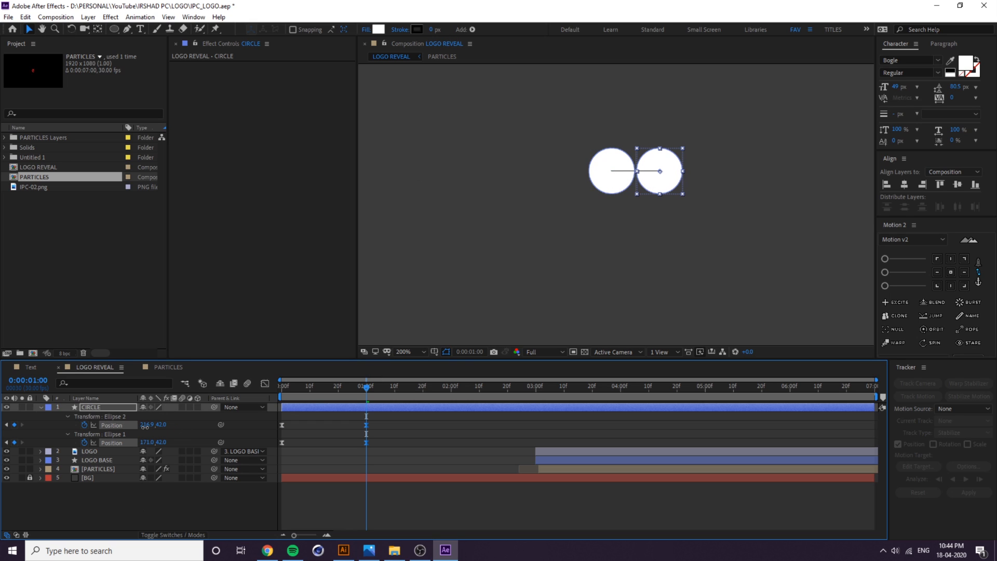
scroll(624, 254, "down", 2)
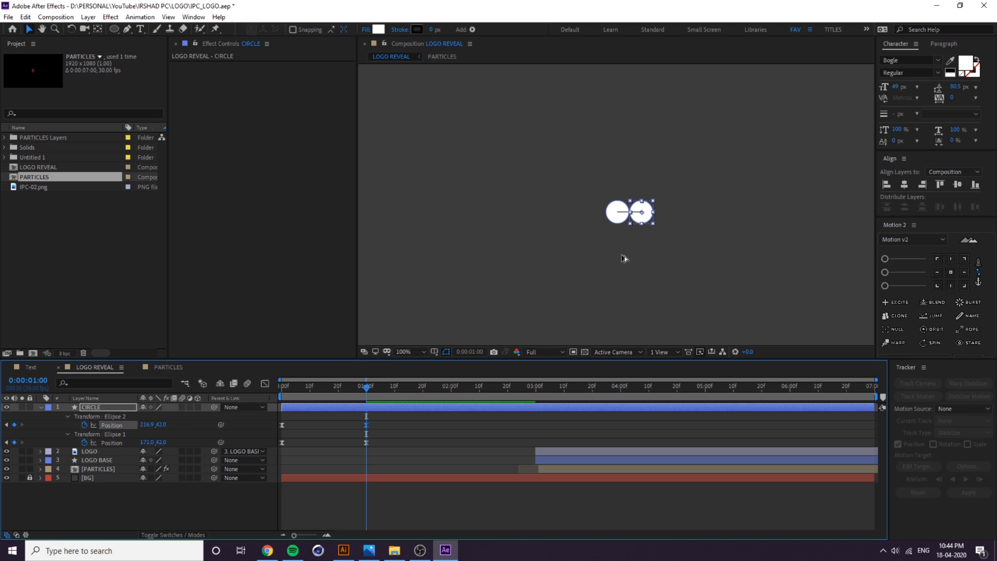
Preview the circles' inward motion from the start and move the current time to 1:15.
left_click(382, 511)
key("Home")
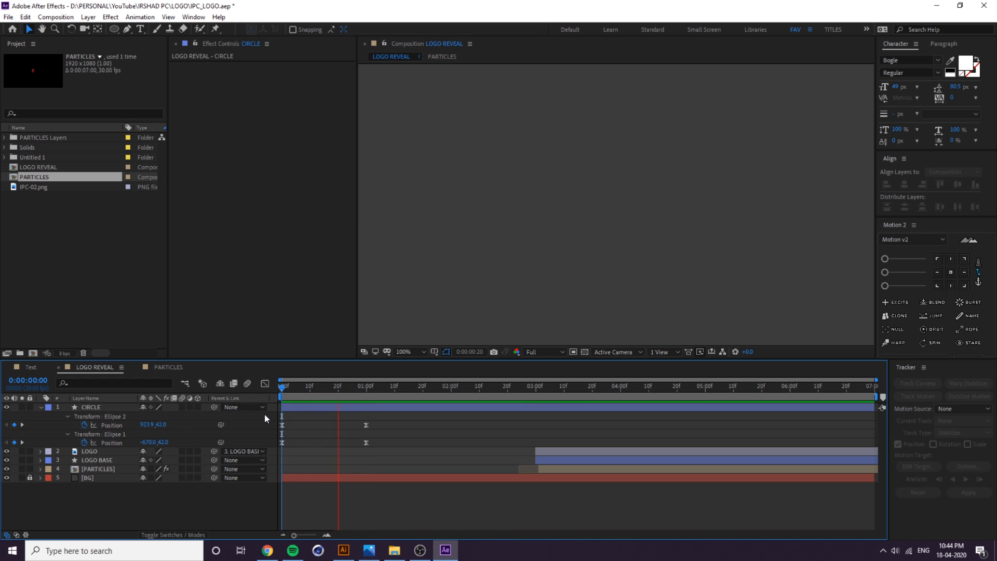
scroll(522, 203, "down", 2)
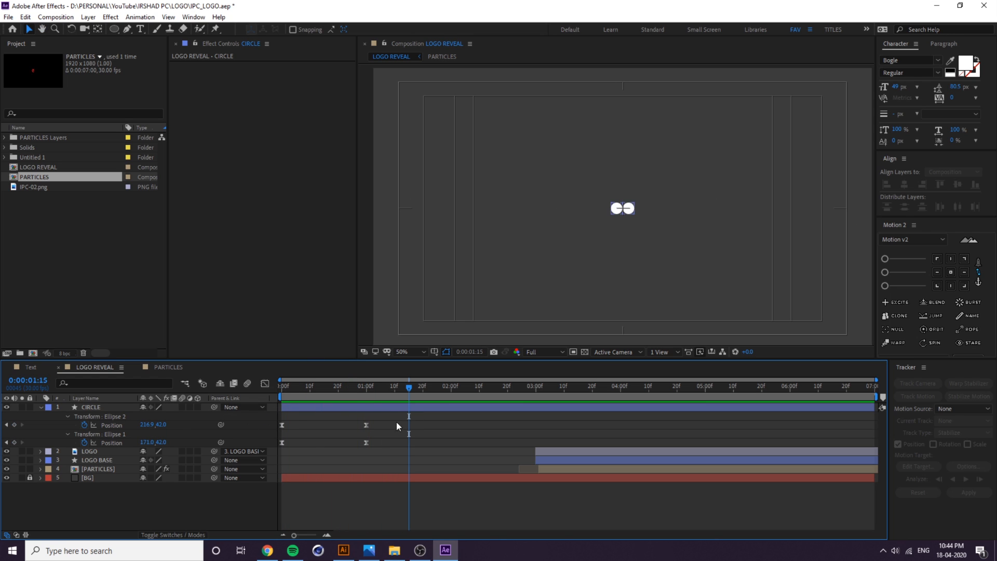
key("space")
key("space")
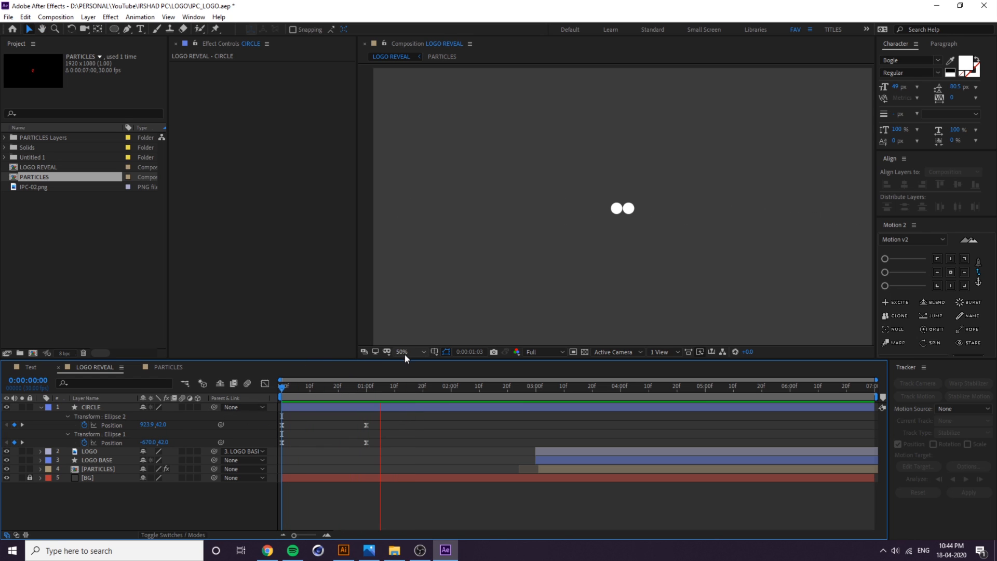
left_click(379, 381)
left_click_drag(379, 381, 409, 398)
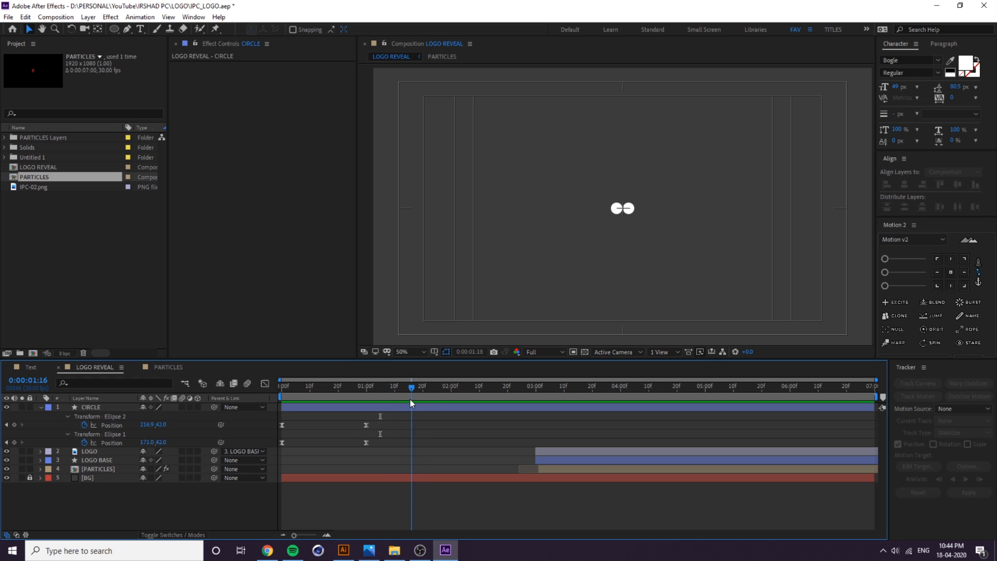
Try moving Ellipse 2 outward at 1:15 by adding 200 to its X Position.
left_click_drag(147, 426, 171, 435)
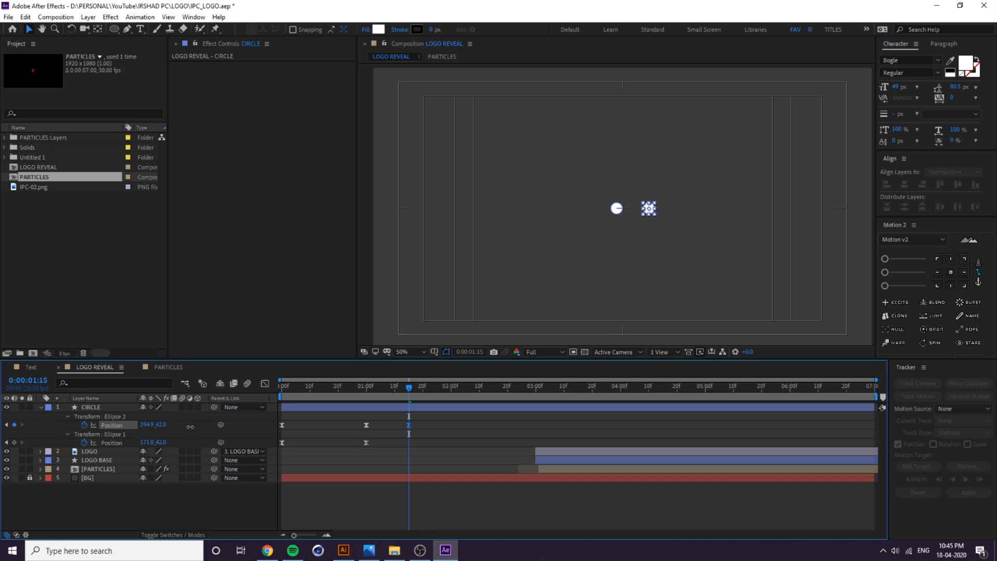
left_click(148, 425)
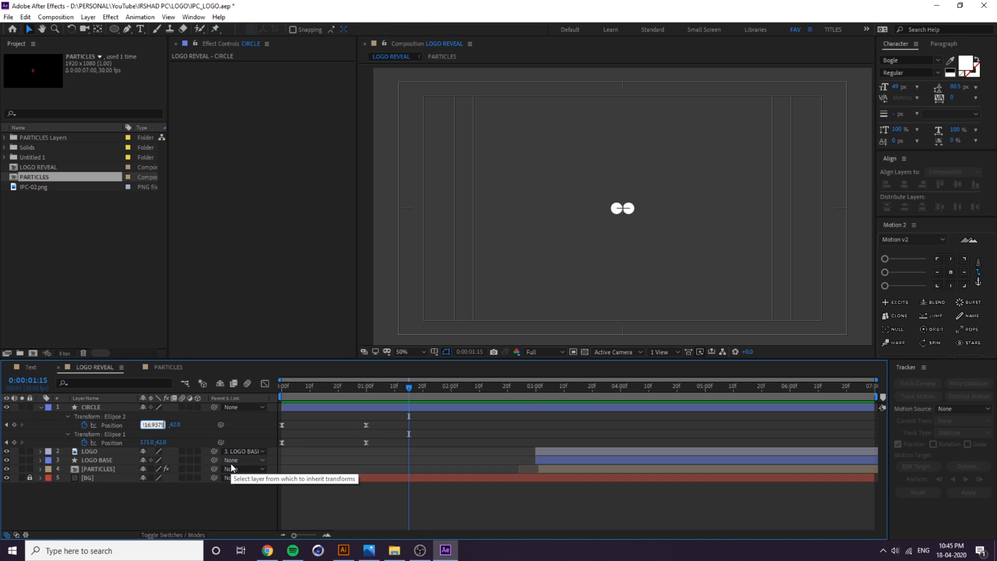
type("+200")
key("Return")
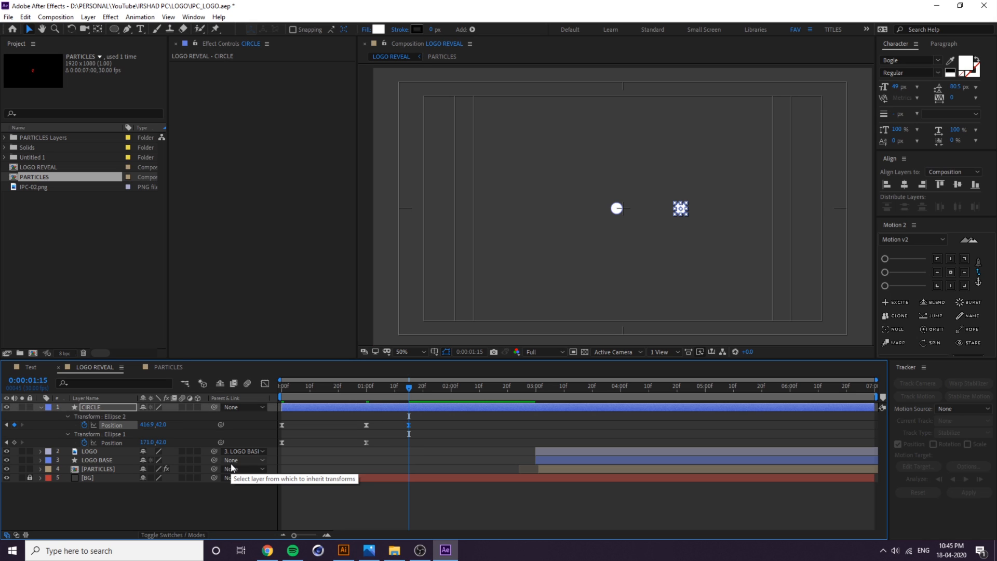
key("ctrl+z")
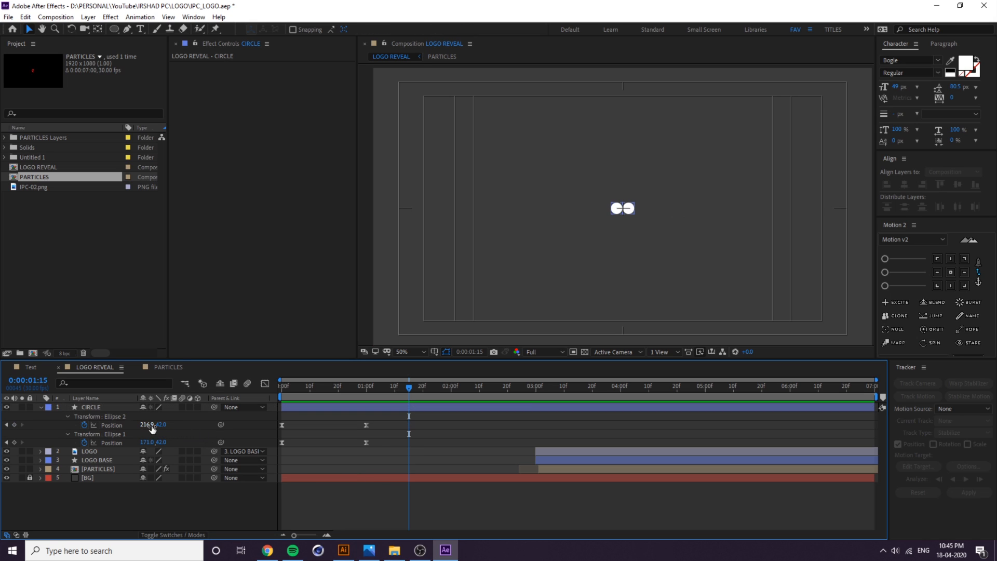
At 1:15, move the circles apart by adding 130 to Ellipse 2's X Position and subtracting 130 from Ellipse 1's.
left_click(150, 425)
key("End")
type("+130")
key("Return")
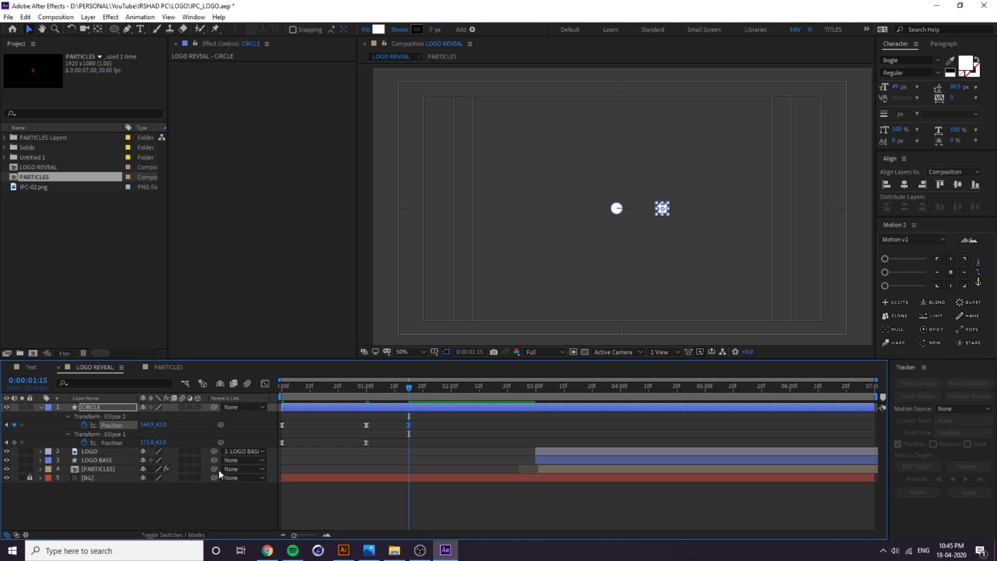
left_click(145, 442)
type("-130")
key("Return")
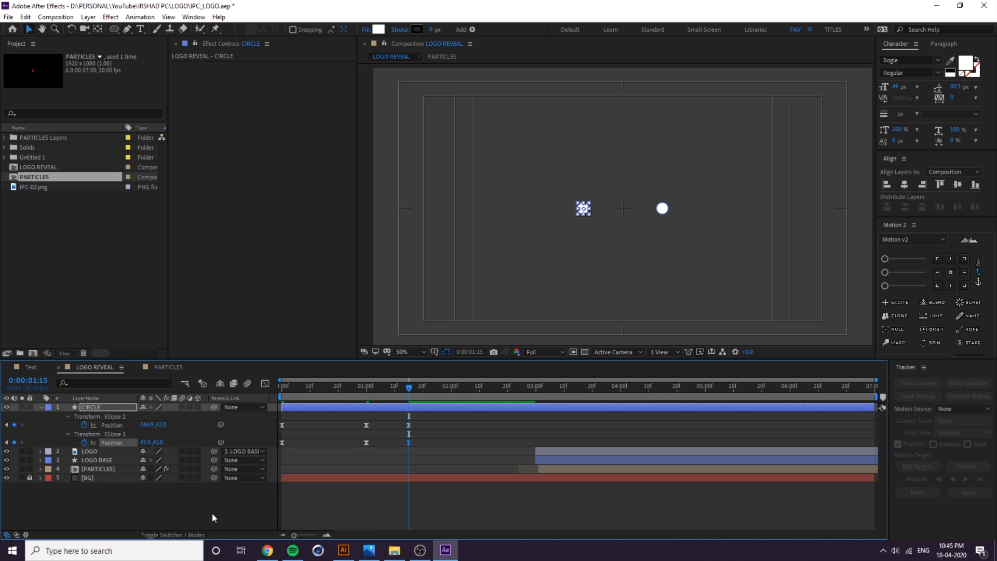
left_click(644, 503)
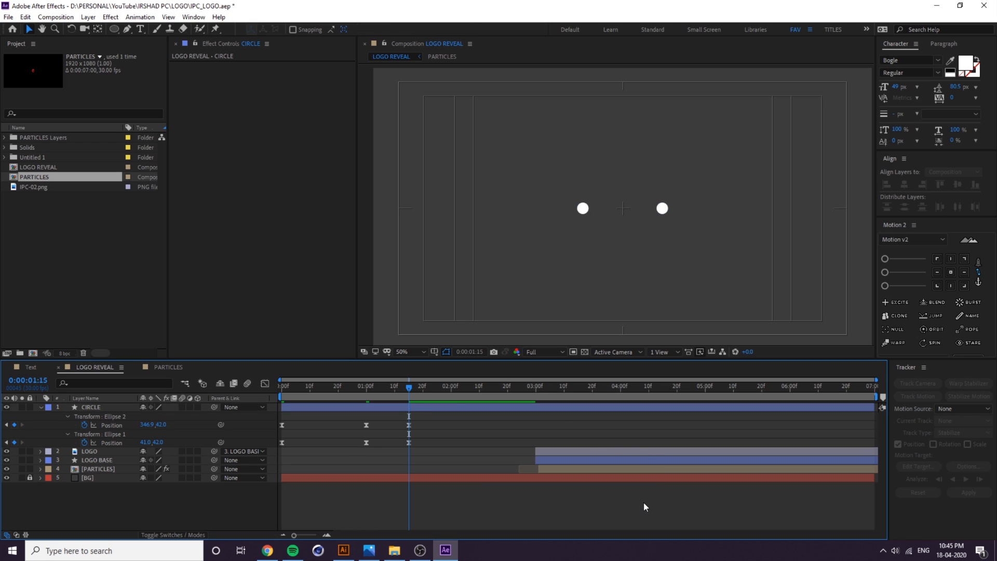
left_click(660, 208)
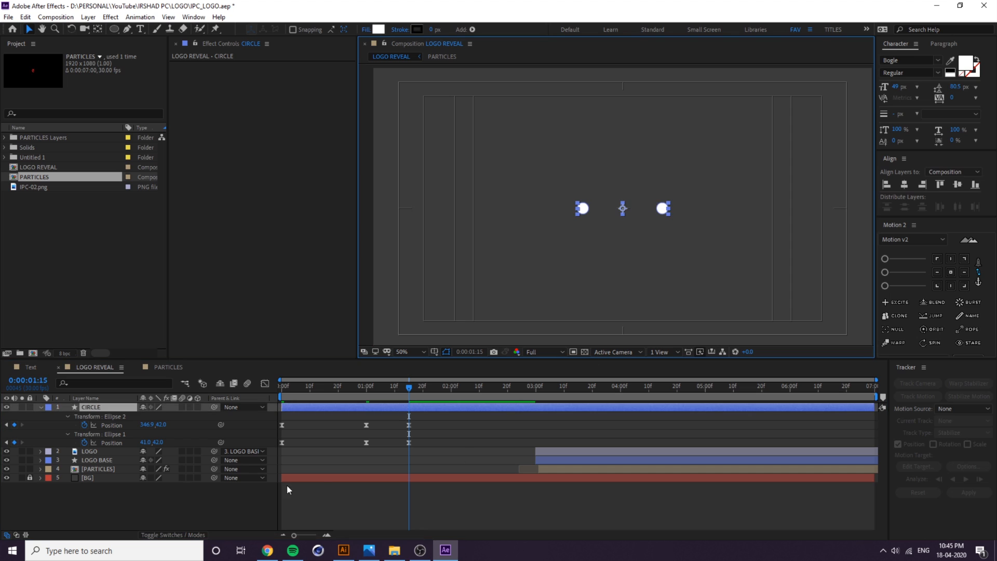
left_click(133, 498)
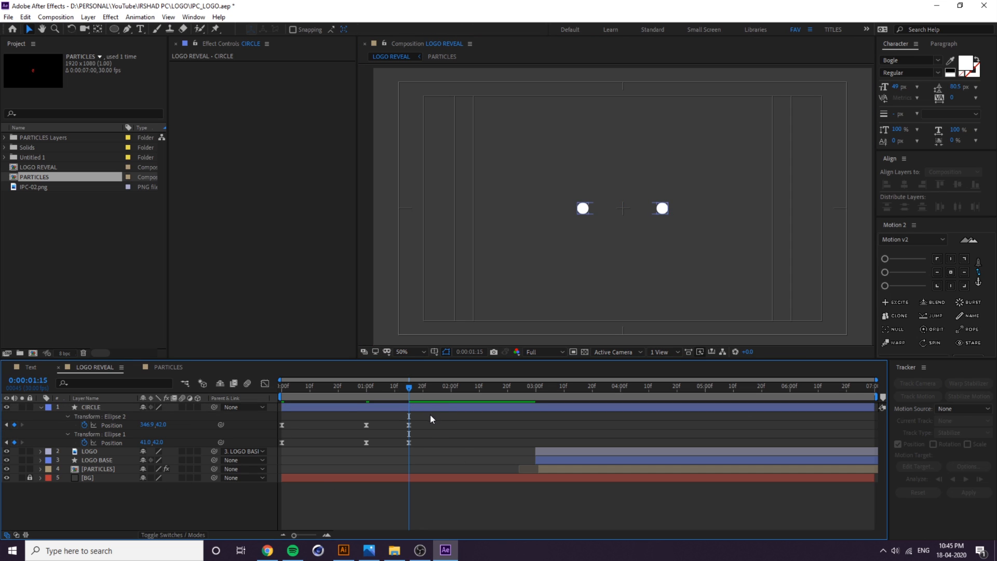
In the Graph Editor, lengthen the incoming influence of both ellipses' Position keyframes at 1:15 so the outward motion decelerates gradually.
left_click_drag(429, 415, 355, 487)
left_click(265, 385)
left_click(369, 388)
key("equal")
key("equal")
left_click_drag(429, 440, 511, 494)
key("ctrl+z")
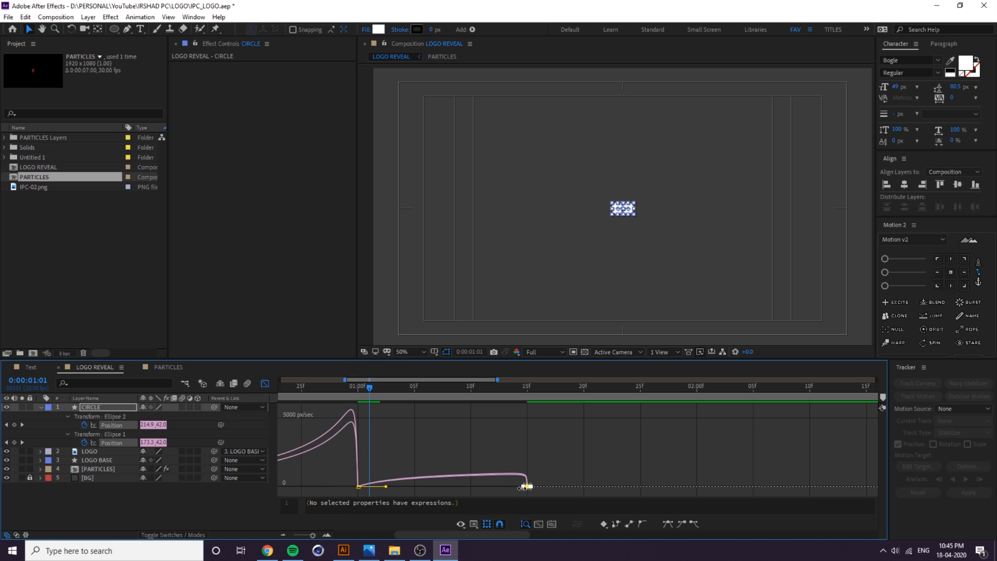
left_click(526, 390)
key("=")
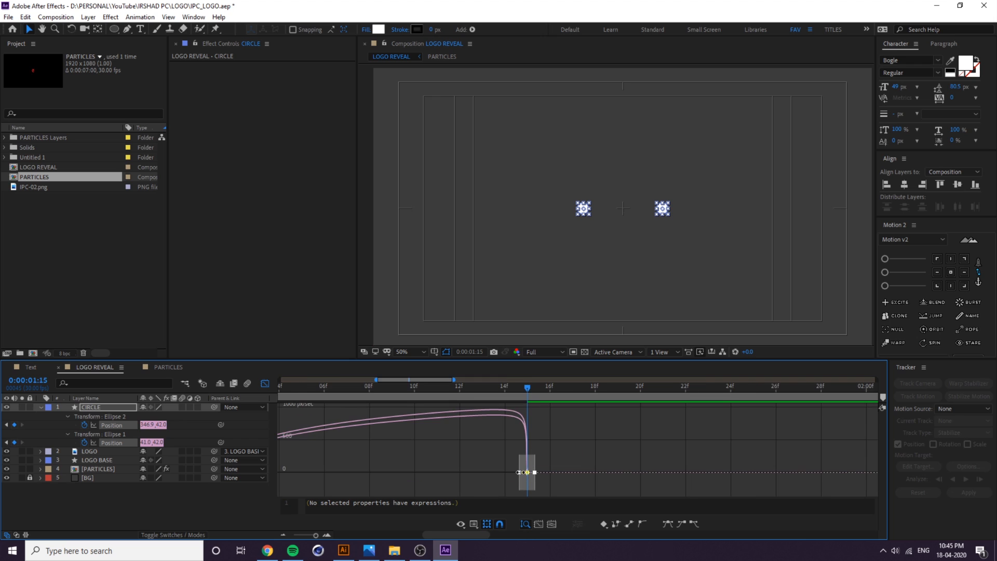
left_click_drag(524, 474, 299, 489)
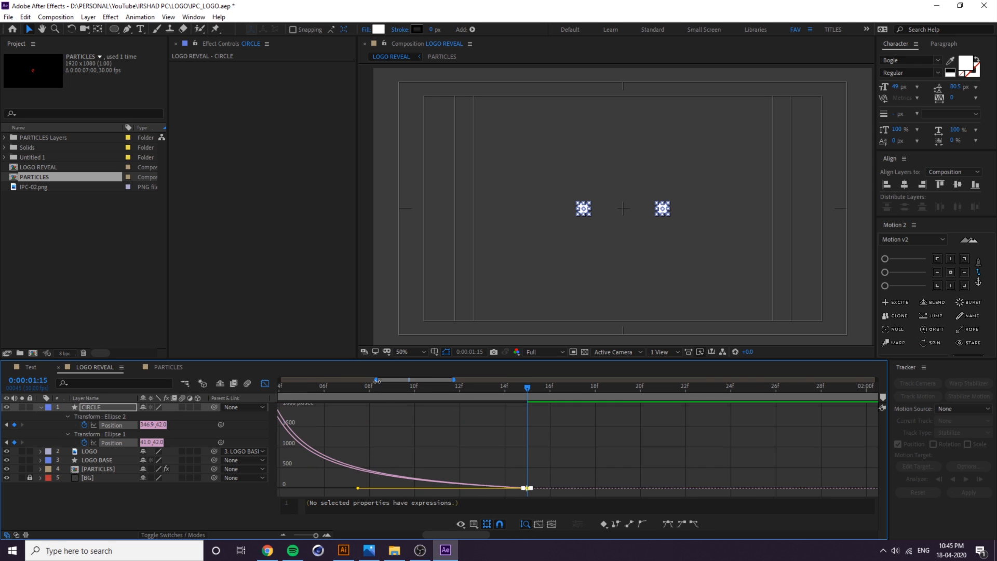
key("-")
Try reducing the outgoing influence of both Position keyframes at 1 second to the minimum.
left_click(597, 488)
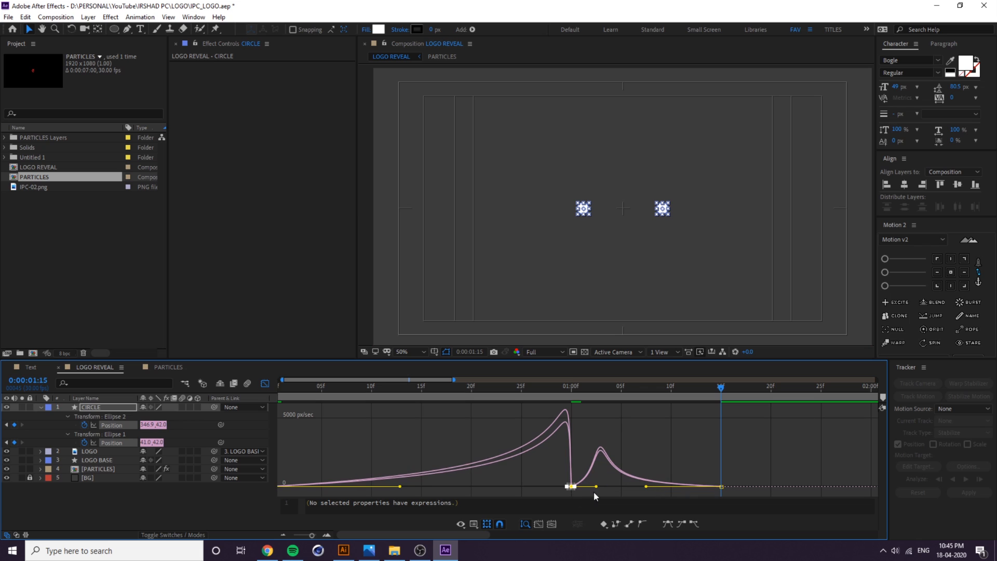
left_click_drag(596, 489, 559, 489)
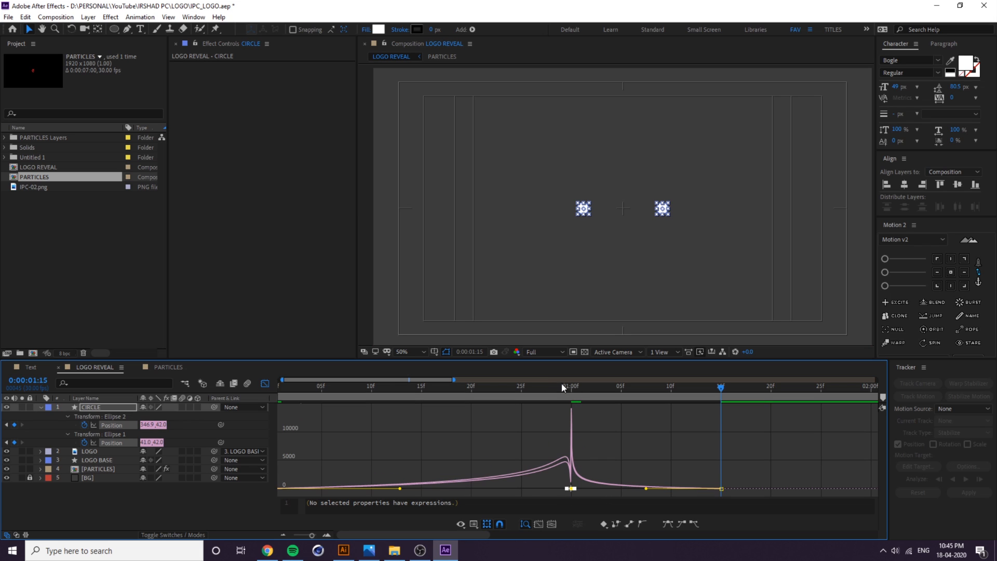
left_click(530, 398)
left_click_drag(529, 398, 573, 416)
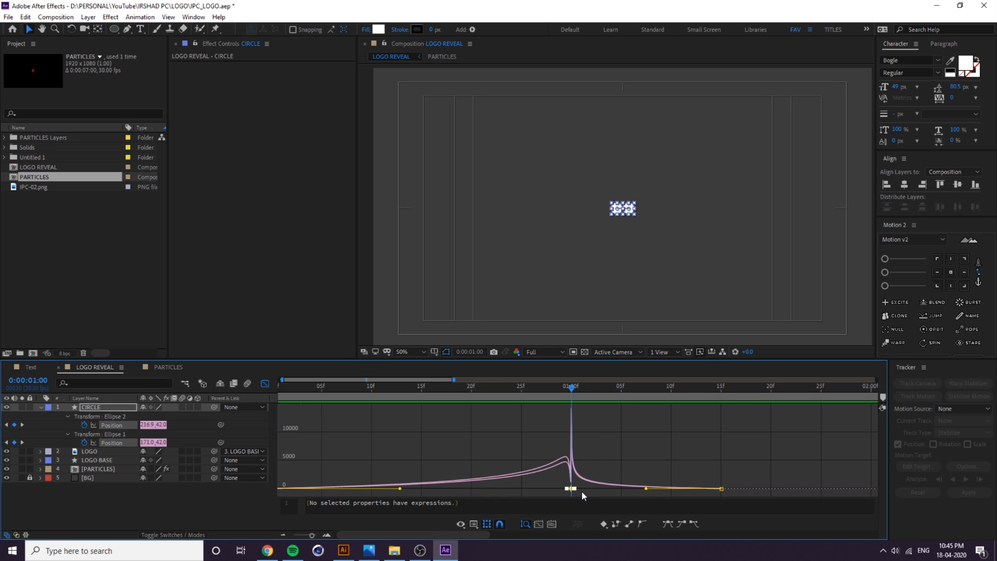
key("ctrl+z")
Moderately shorten the outgoing influence of the Position keyframes at 1 second, preview the motion and close the Graph Editor.
left_click_drag(612, 471, 584, 487)
left_click(540, 389)
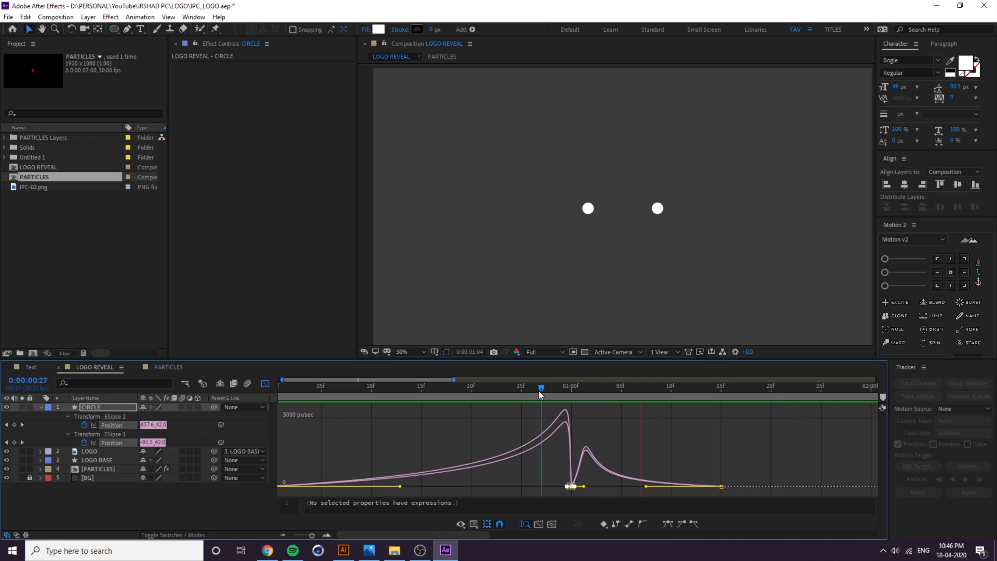
key("space")
left_click(266, 384)
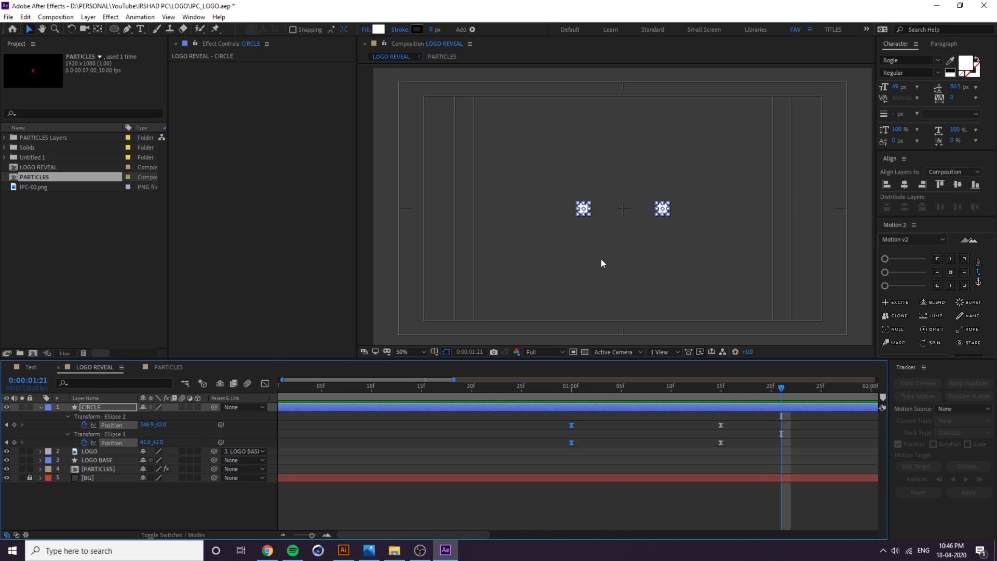
Move the last Position keyframes of both ellipses to 1:21 and preview the slower outward motion.
scroll(601, 259, "down", 3)
scroll(631, 448, "down", 4)
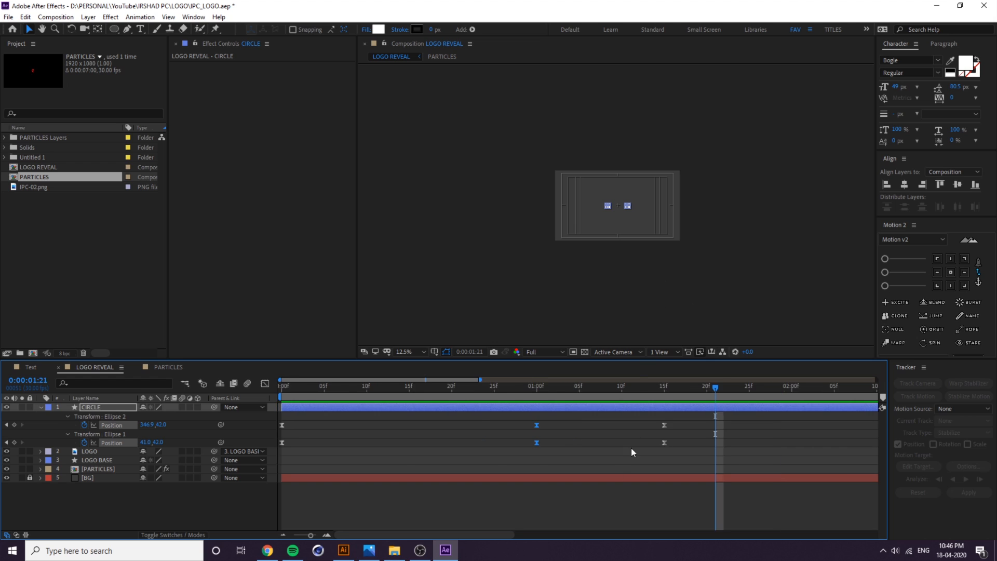
left_click_drag(517, 419, 522, 447)
left_click_drag(521, 387, 270, 397)
key("space")
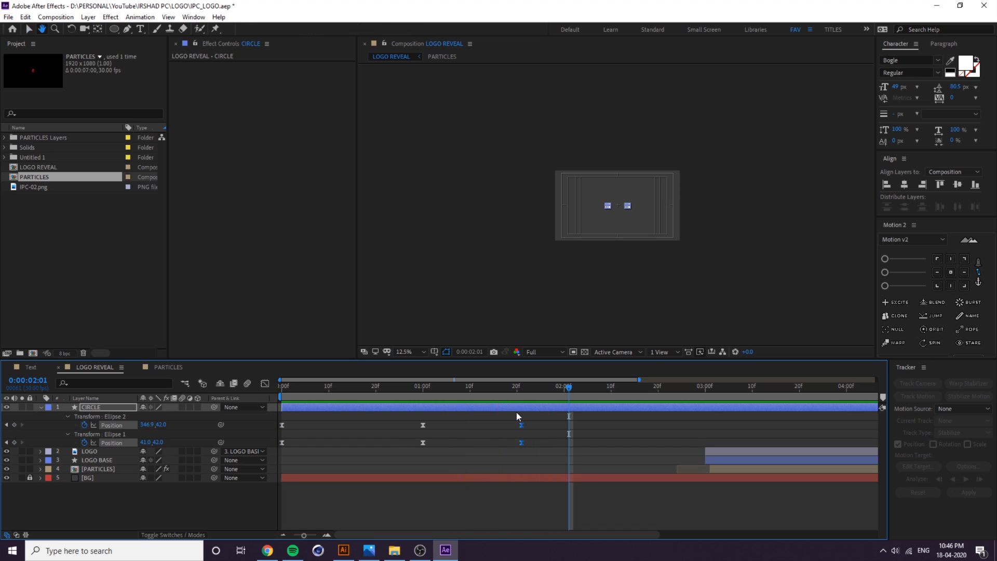
left_click(518, 389)
left_click_drag(518, 392, 707, 425)
Shift the LOGO, LOGO BASE and [PARTICLES] layers later together so that LOGO starts at about 3:27.
left_click_drag(641, 380, 700, 380)
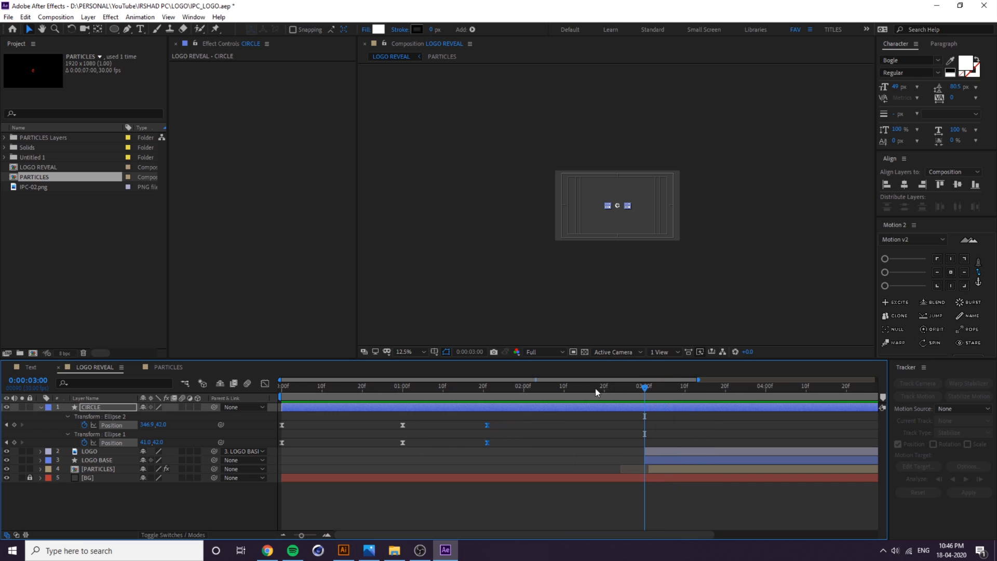
left_click_drag(526, 389, 568, 401)
left_click(668, 453)
left_click(662, 466, "shift")
left_click_drag(656, 468, 774, 465)
left_click(593, 494)
Add Position keyframes for both ellipses at 2:24 to hold their current positions.
left_click_drag(565, 401, 618, 391)
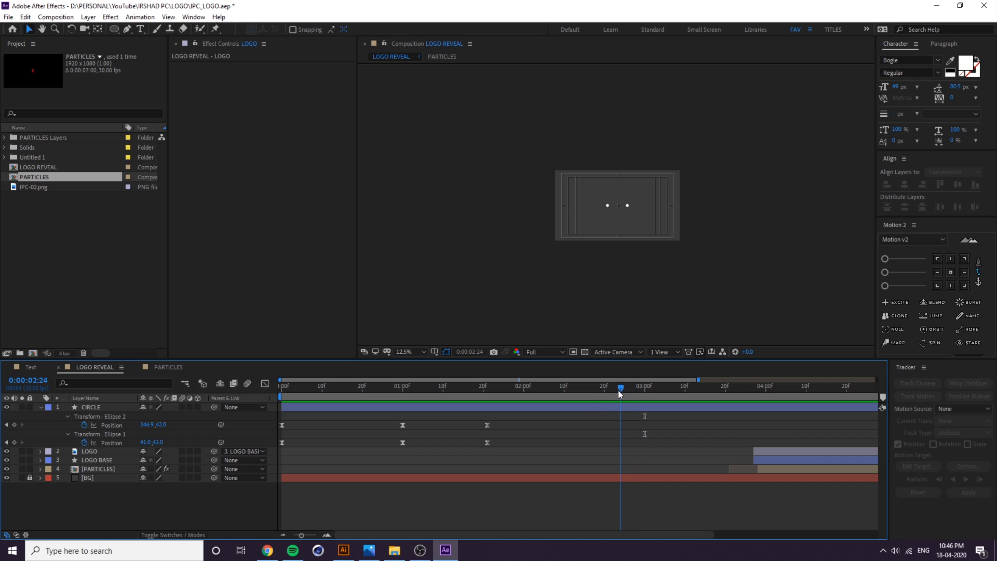
left_click(14, 425)
left_click(14, 443)
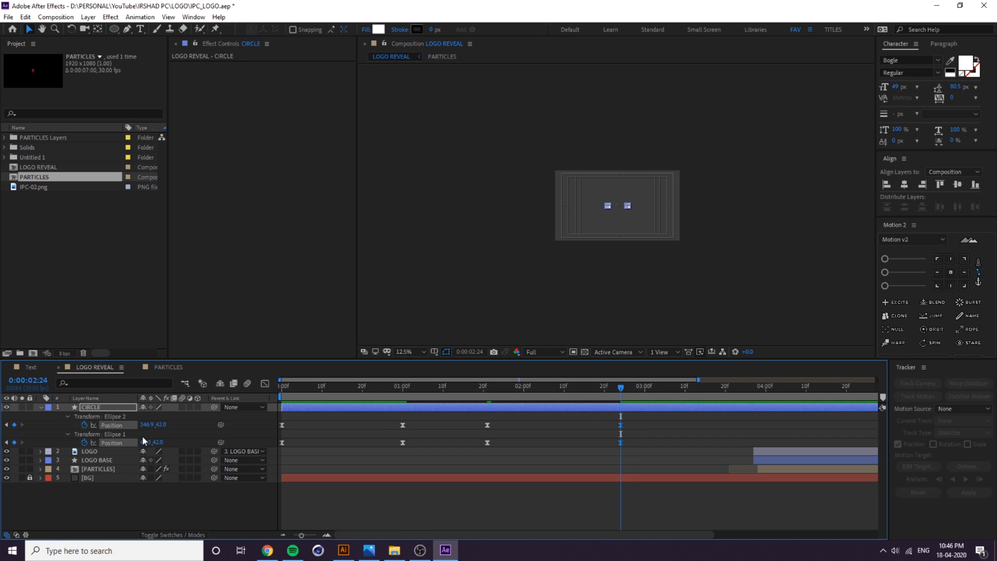
Copy the 1-second Position keyframes of both ellipses to 3:17 so the circles rejoin, and preview the motion.
left_click_drag(630, 387, 712, 416)
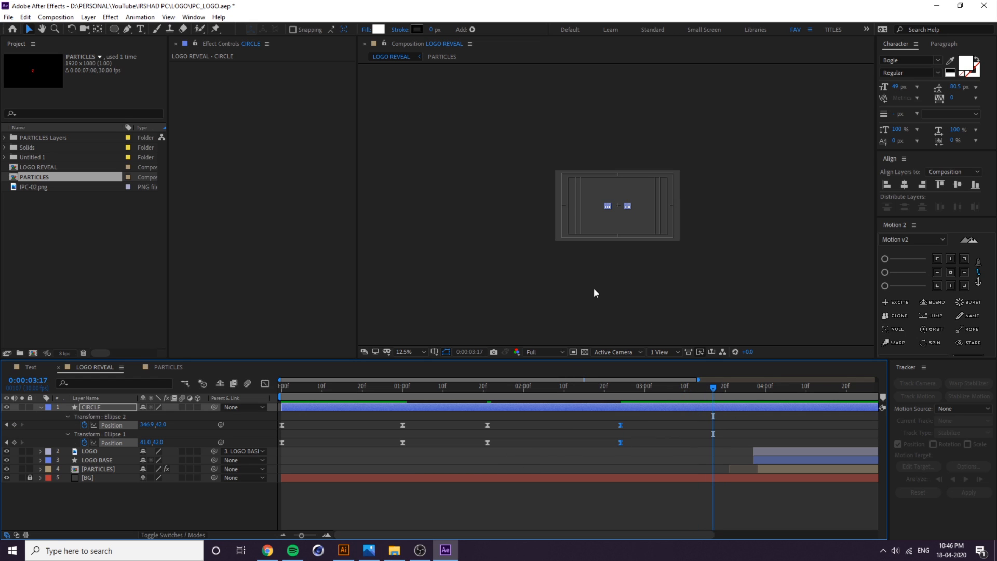
scroll(627, 208, "up", 1)
left_click_drag(642, 238, 624, 230)
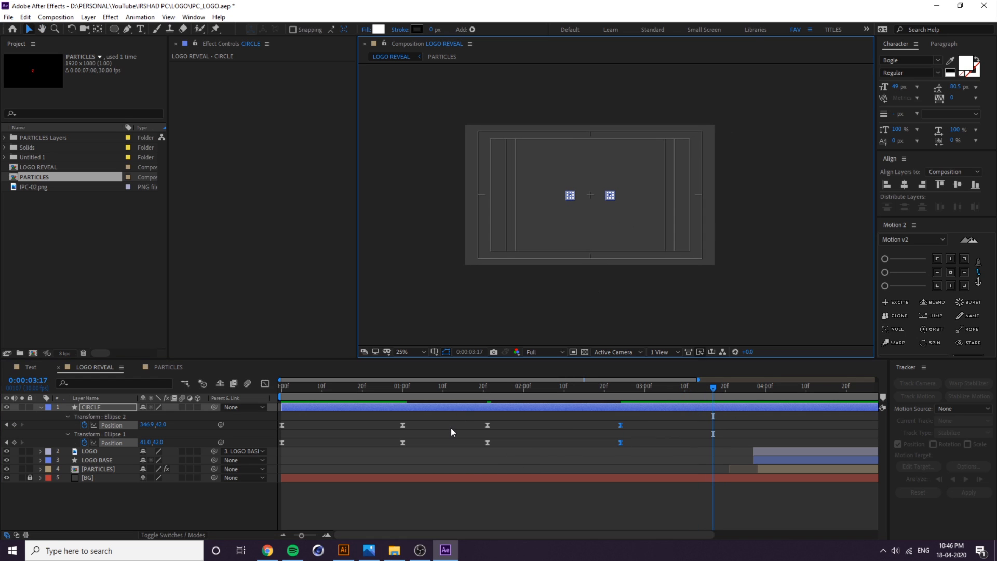
left_click(403, 424)
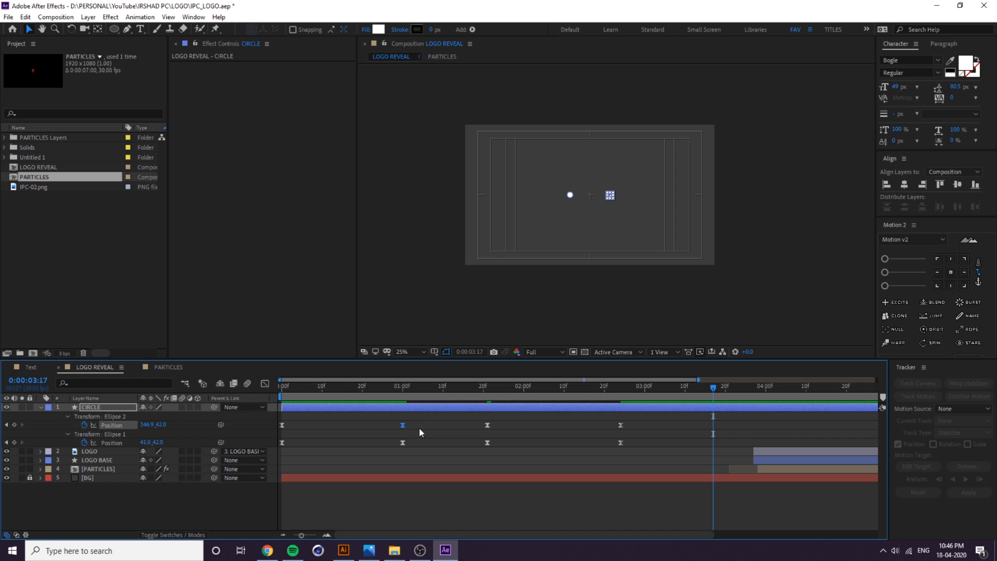
key("ctrl+c")
key("ctrl+v")
left_click(402, 442)
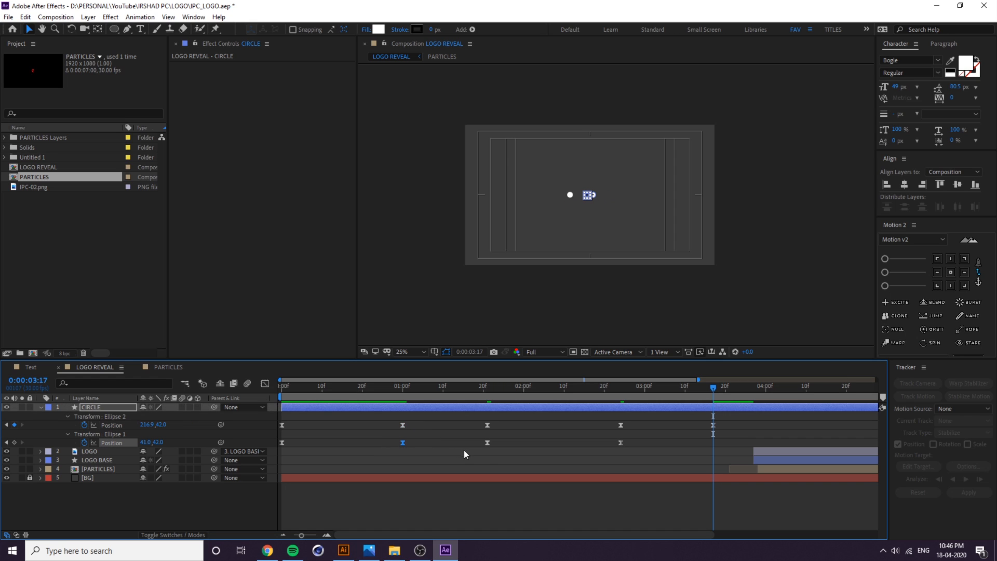
key("ctrl+c")
key("ctrl+v")
left_click(747, 419)
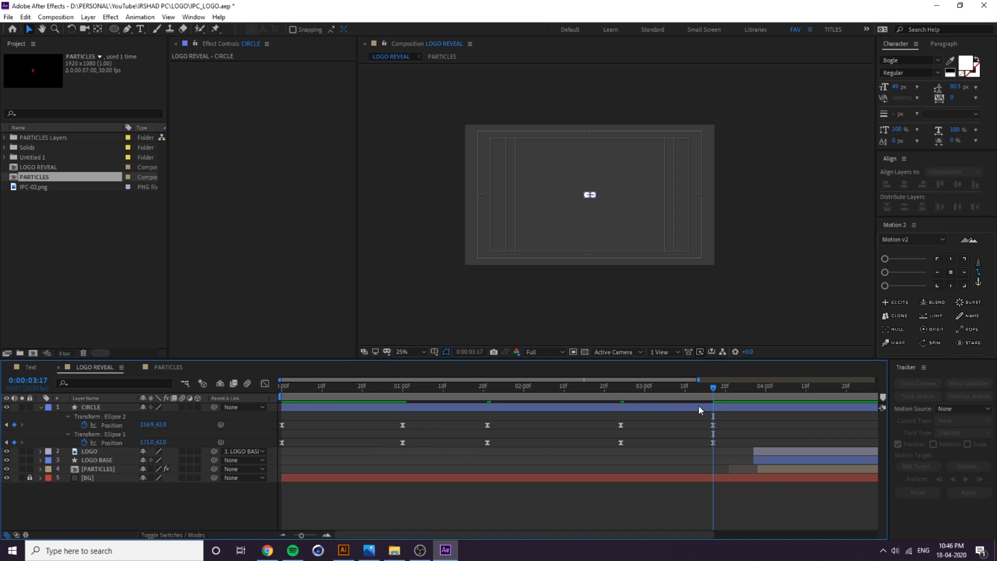
key("space")
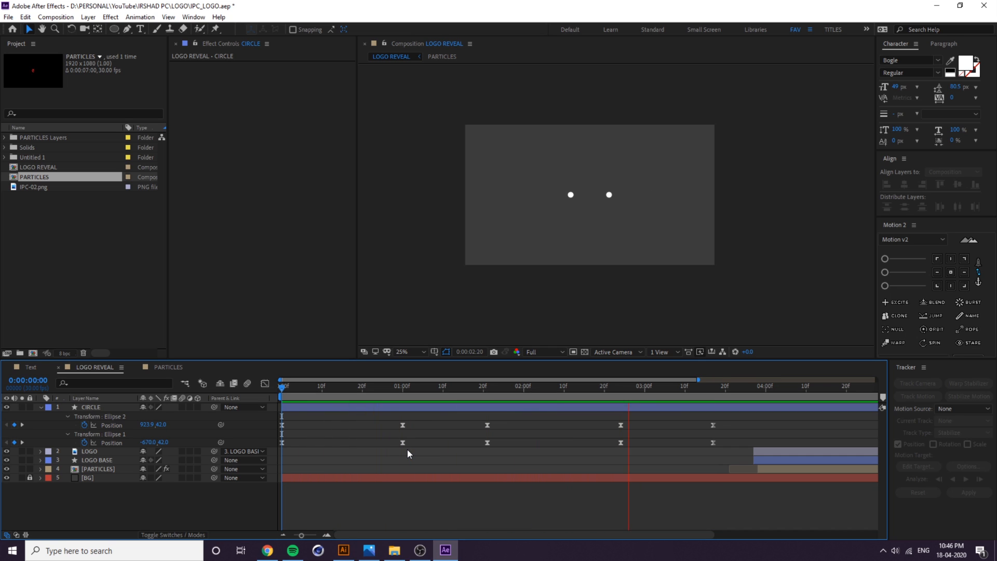
key("space")
Lengthen the outgoing influence of the Position keyframes at 2:24 to about 94.5% in the Graph Editor and preview the rejoining motion.
left_click_drag(732, 422, 704, 448)
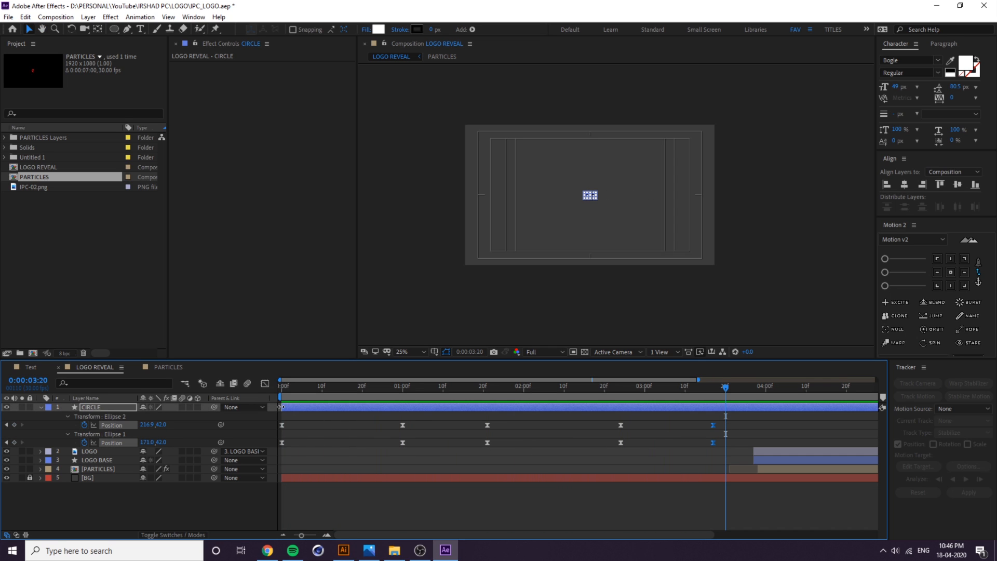
left_click(265, 385)
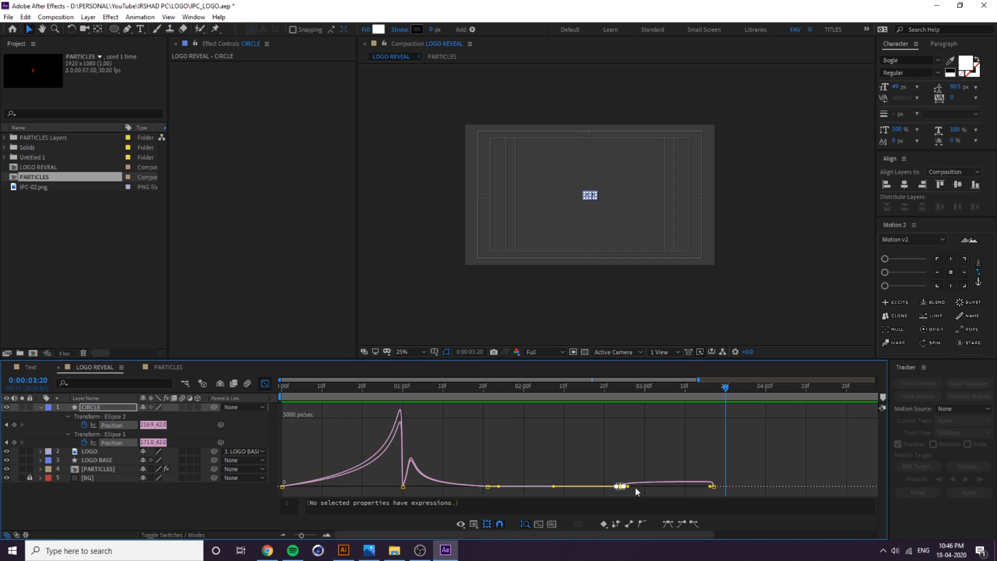
left_click_drag(627, 486, 643, 488)
left_click_drag(744, 474, 664, 491)
left_click(621, 486)
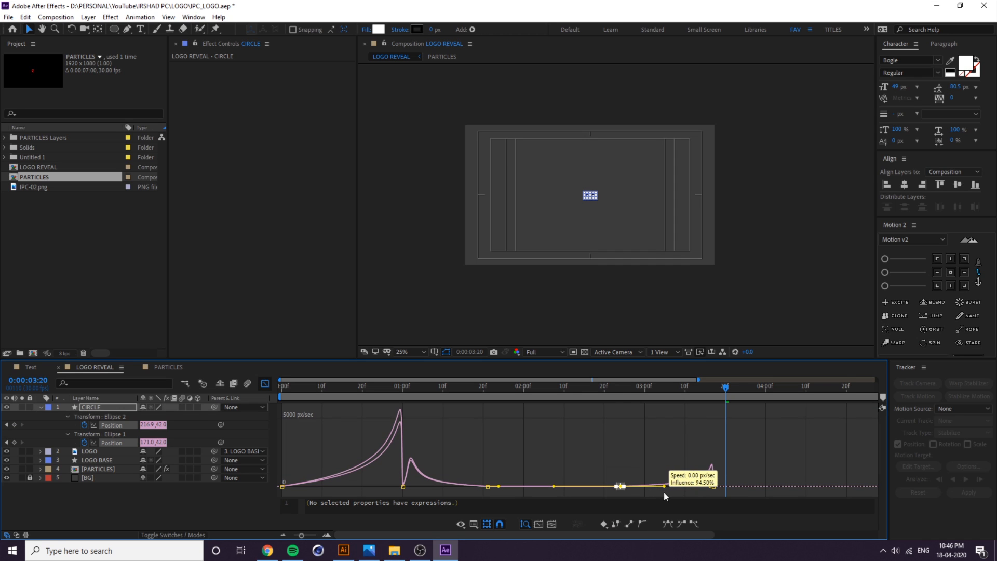
left_click(601, 390)
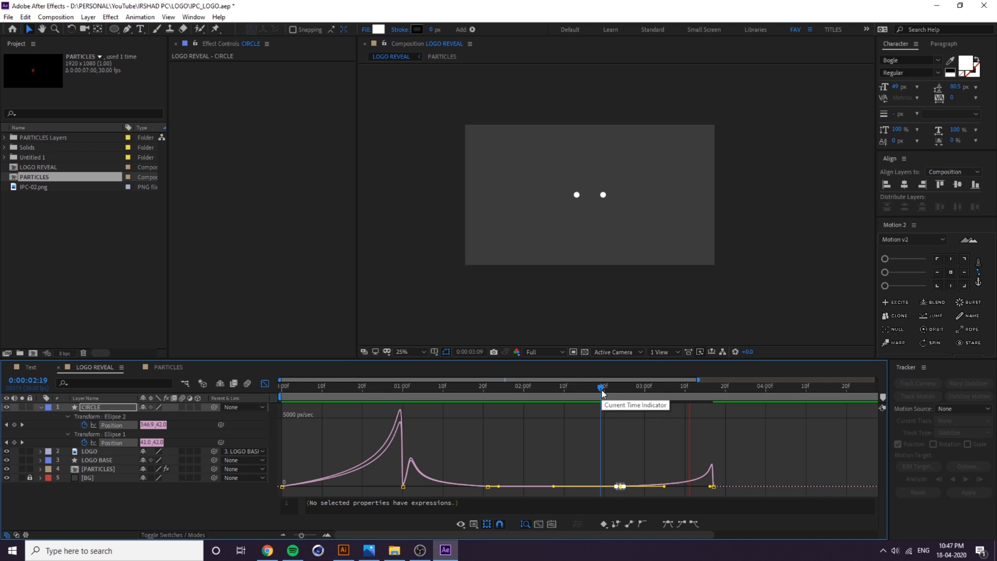
key("space")
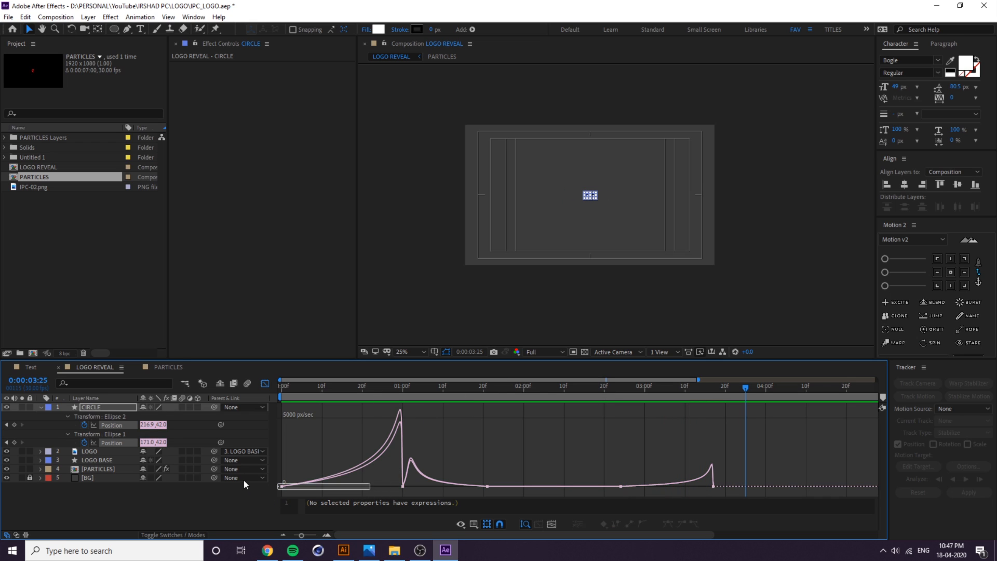
Shorten the outgoing influence of the first Position keyframes and set the incoming influence at 1:21 to about 84%.
left_click(381, 487)
left_click_drag(334, 487, 310, 488)
key("space")
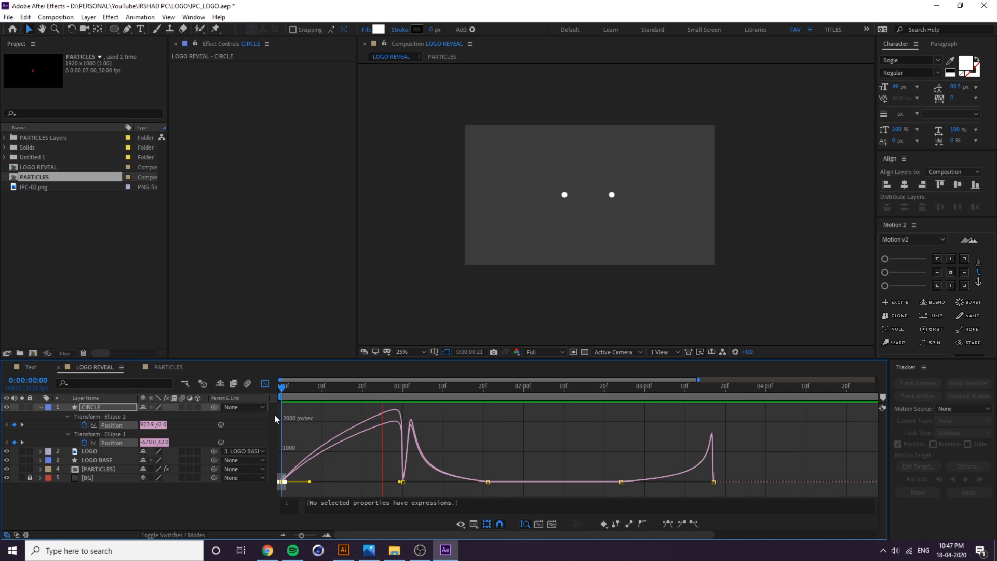
key("space")
left_click_drag(439, 476, 522, 489)
left_click_drag(445, 487, 451, 487)
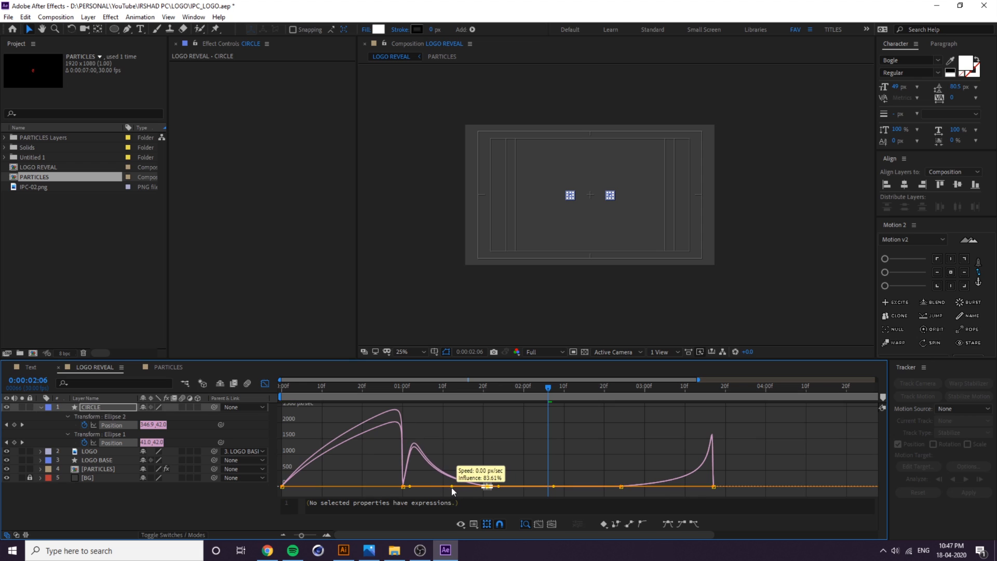
Slightly lengthen the first Position keyframes' outgoing influence, close the Graph Editor and preview the animation from the start.
left_click_drag(355, 459, 317, 487)
key("Home")
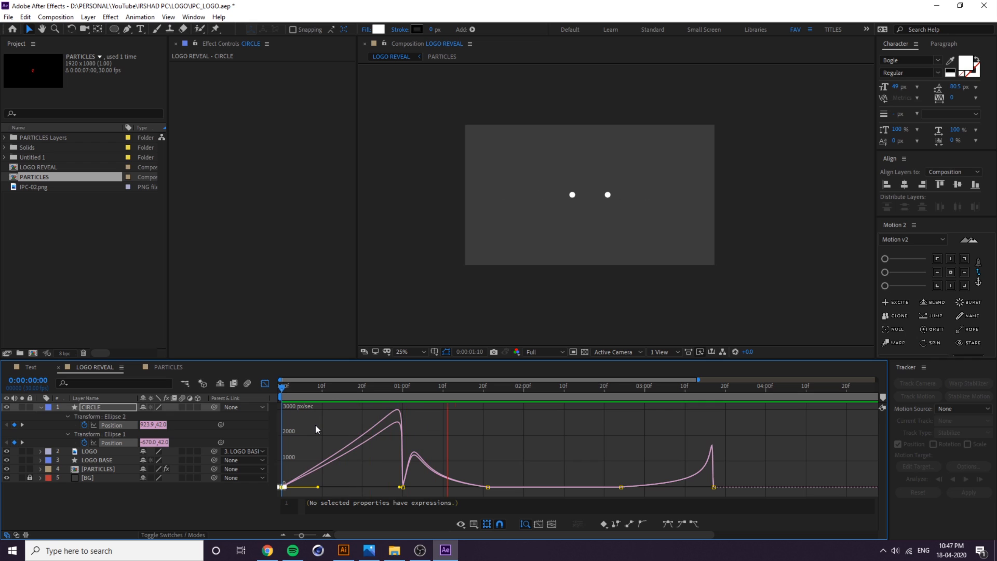
key("space")
left_click(265, 384)
left_click(521, 437)
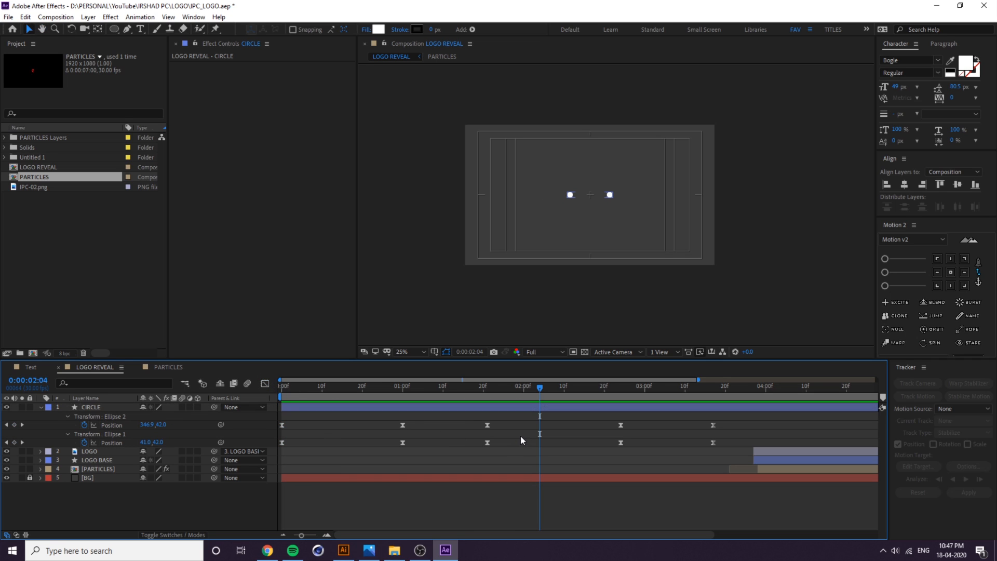
key("minus")
left_click_drag(439, 389, 246, 409)
key("space")
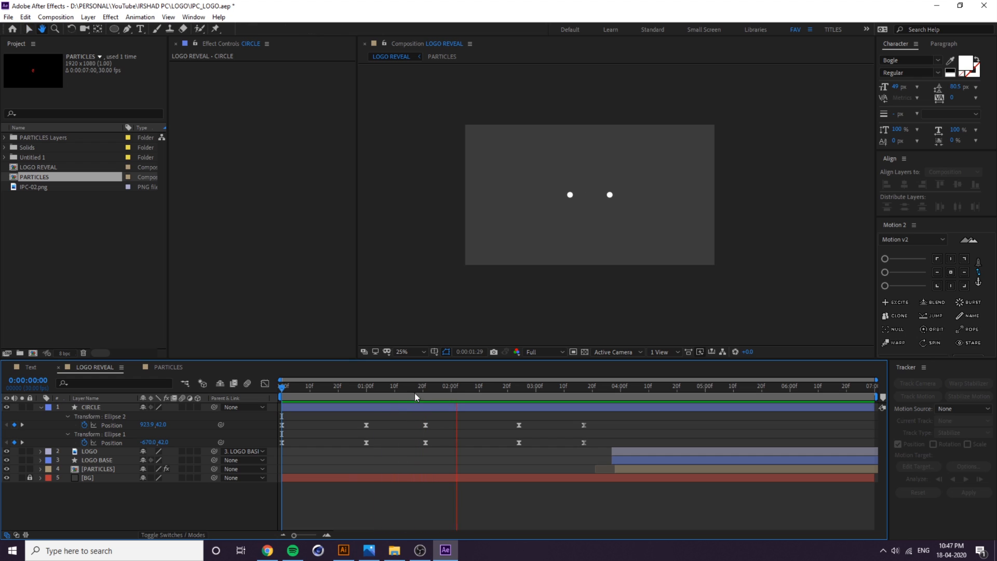
Animate the CIRCLE layer's Rotation from 0° at 1 second to 180° at 3:17.
left_click_drag(414, 393, 367, 411)
left_click(95, 410)
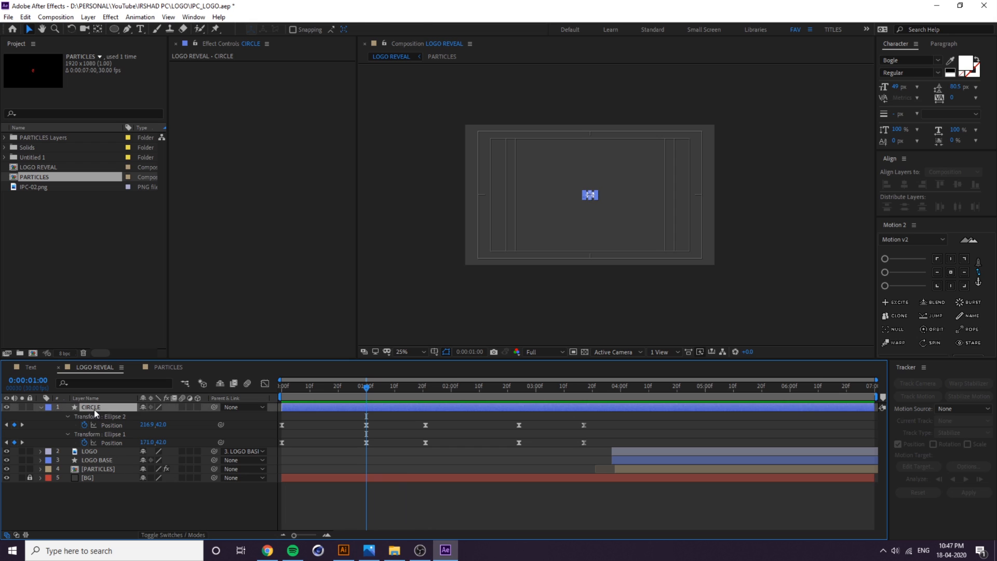
key("shift+r")
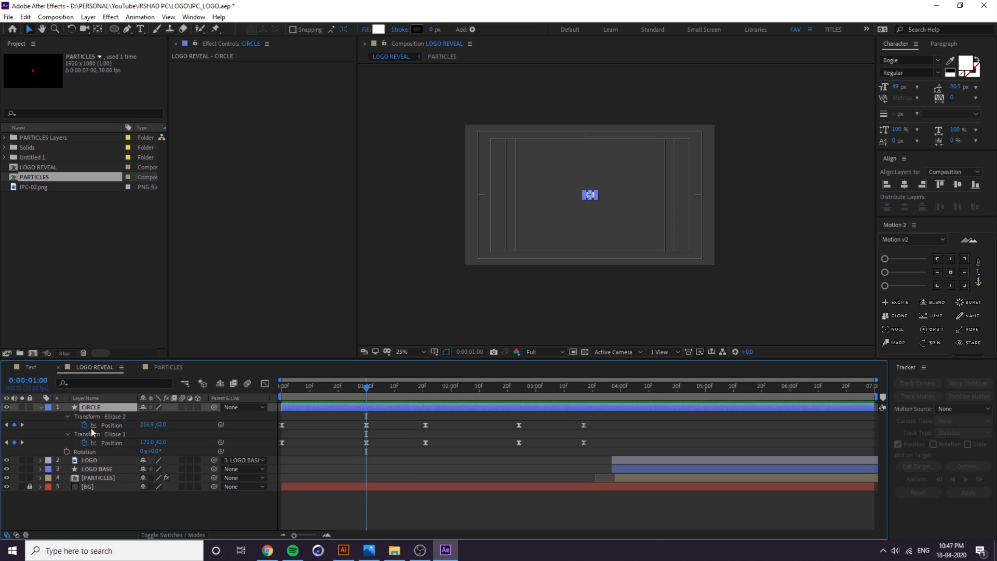
left_click(67, 451)
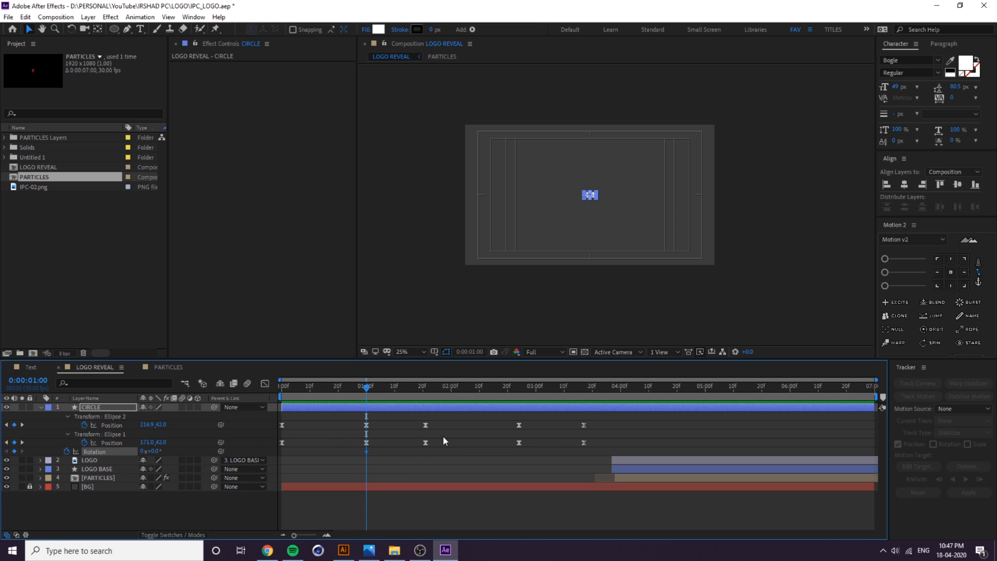
left_click_drag(398, 384, 585, 422)
left_click(154, 452)
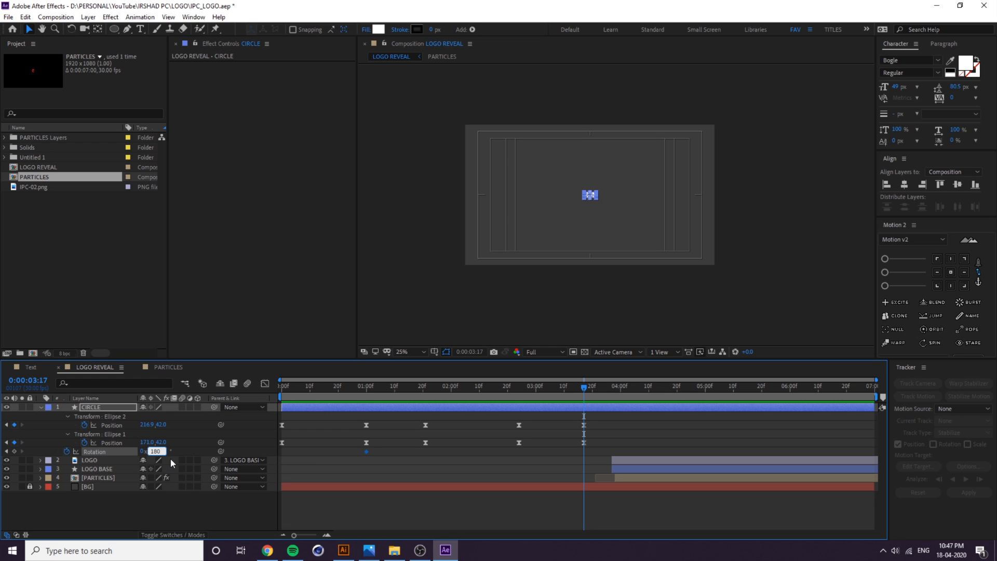
type("180")
key("Return")
Ease both Rotation keyframes and lengthen their influences into a steep, symmetrical speed peak, then preview the spin and close the Graph Editor.
left_click_drag(596, 455, 341, 454)
left_click(265, 384)
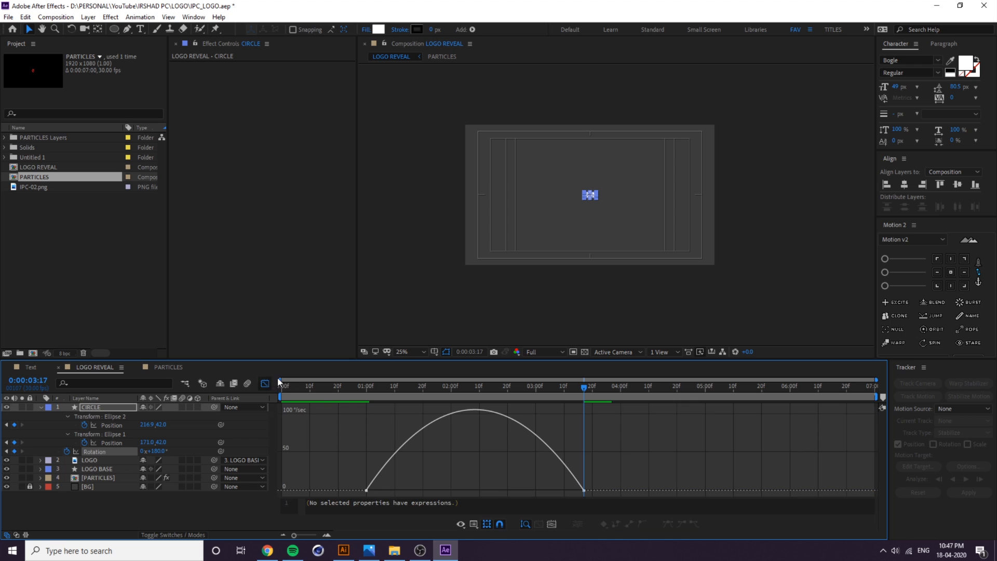
left_click_drag(403, 491, 444, 491)
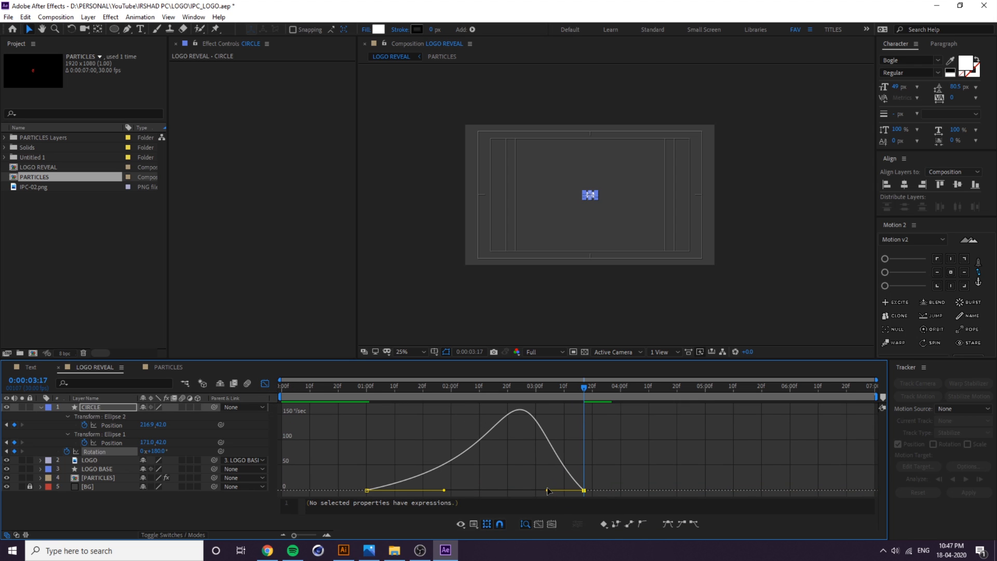
left_click_drag(548, 491, 508, 491)
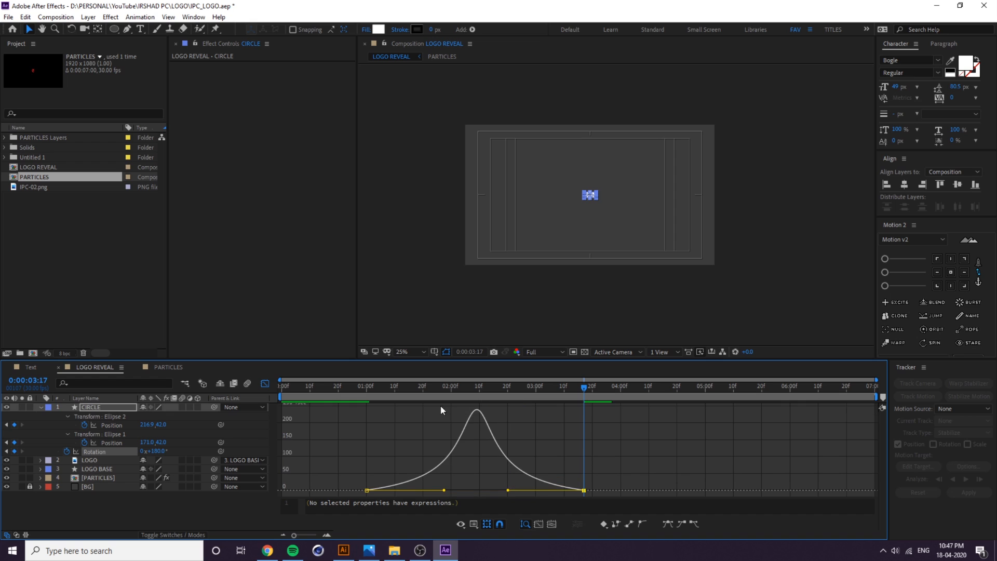
left_click(286, 399)
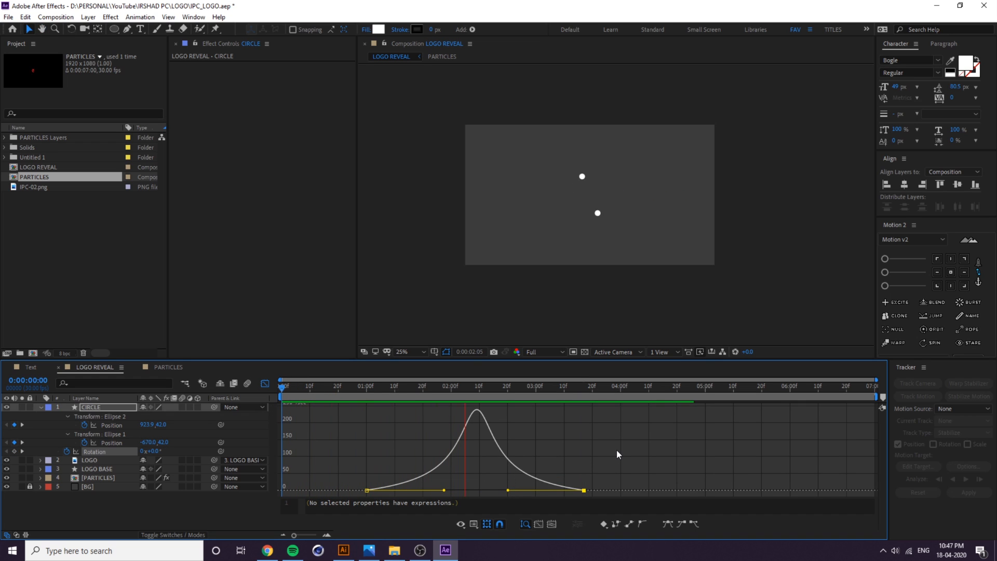
mouse_move(514, 391)
left_mouse_down()
mouse_move(495, 390)
mouse_move(528, 395)
left_mouse_up()
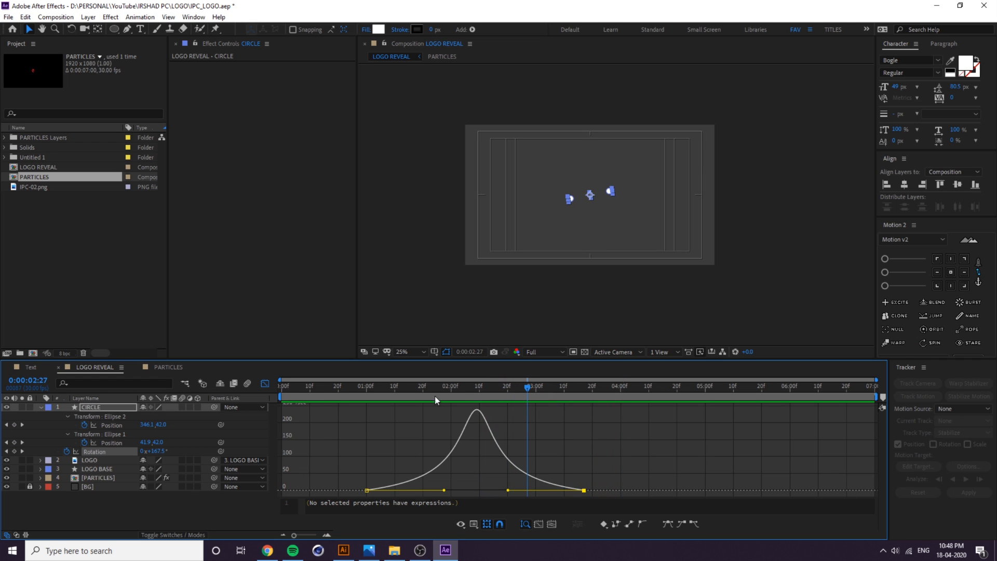
left_click(265, 385)
Try ending the rotation earlier by moving the last Rotation keyframe to 2:24, and preview the motion.
left_click_drag(584, 450, 519, 458)
left_click_drag(457, 395, 335, 397)
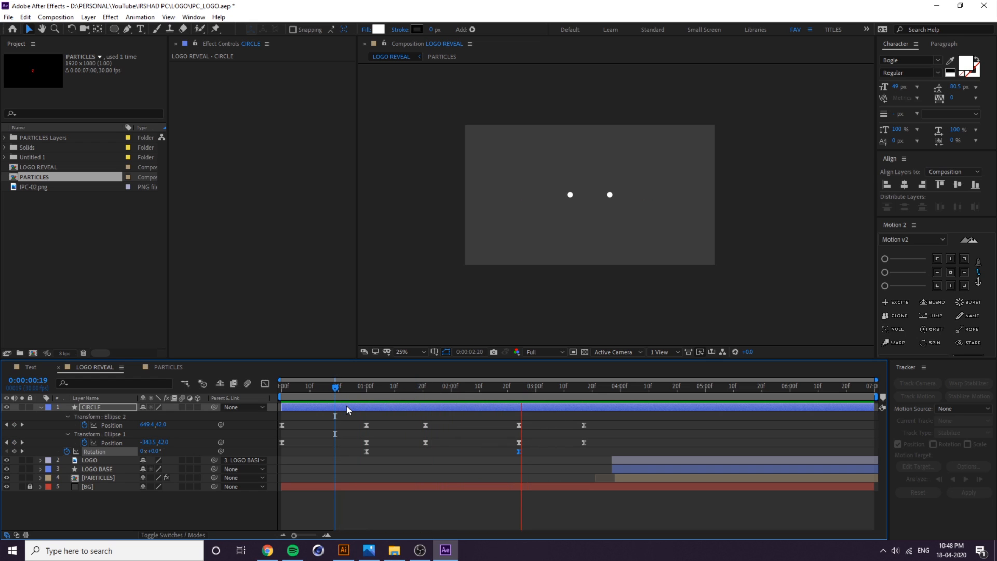
key("space")
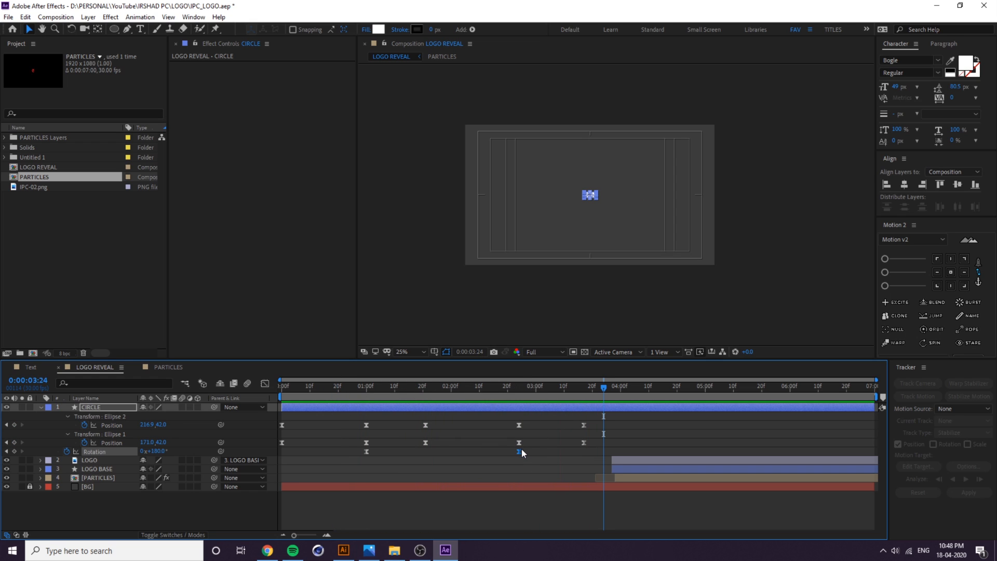
Move the last Rotation keyframe back to 3:17 and preview the spin.
left_click_drag(520, 452, 586, 451)
left_click(347, 390)
key("space")
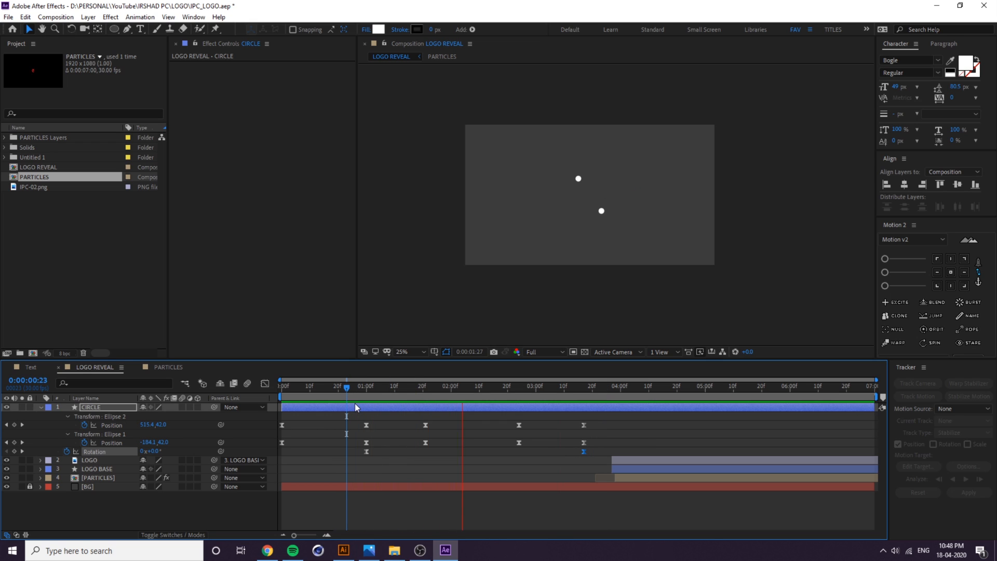
key("space")
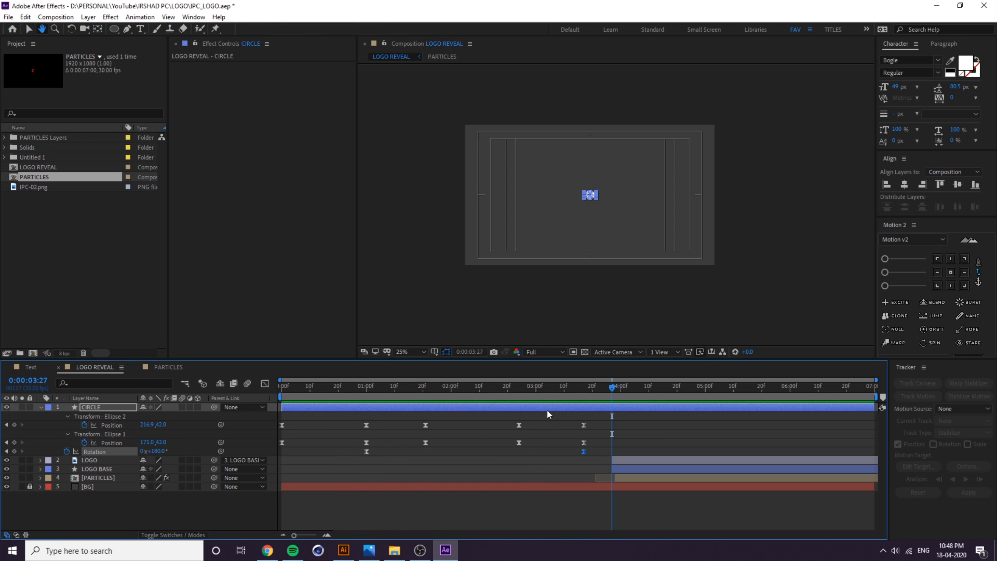
Shift the LOGO, LOGO BASE and [PARTICLES] layers earlier together so that LOGO starts at about 3:16, and preview the whole reveal.
left_click(634, 462)
left_click(669, 478, "shift")
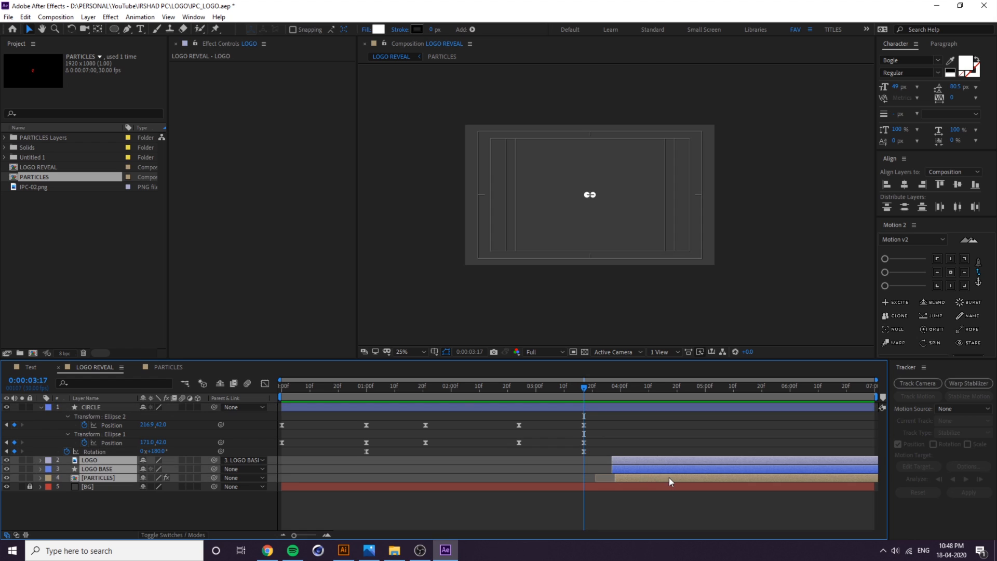
left_click_drag(669, 478, 646, 479)
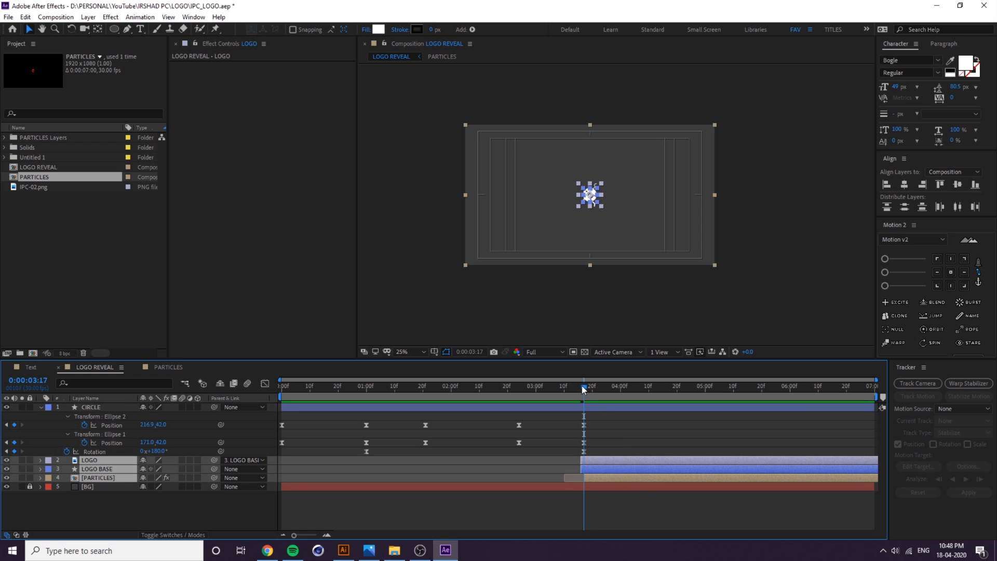
left_click_drag(582, 385, 186, 416)
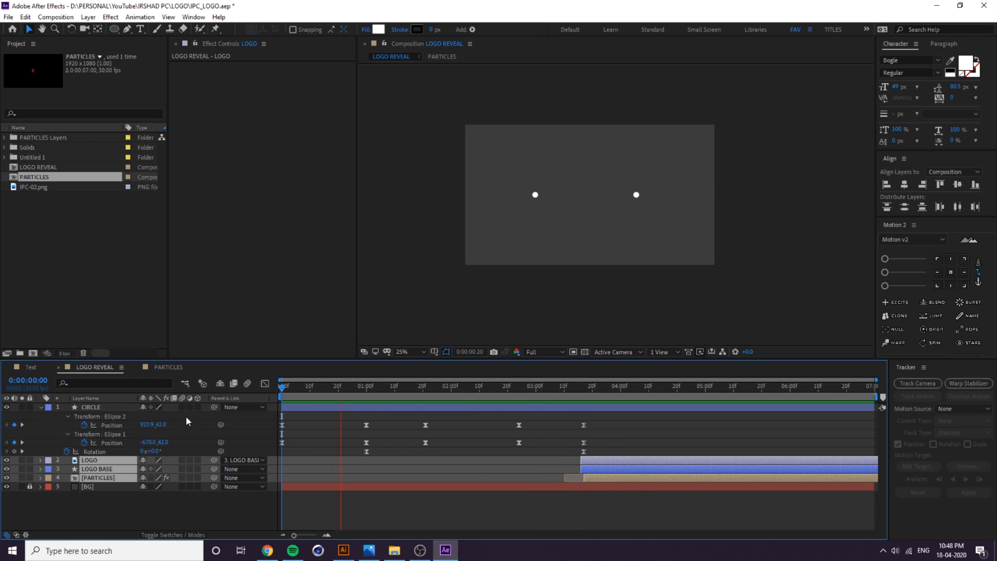
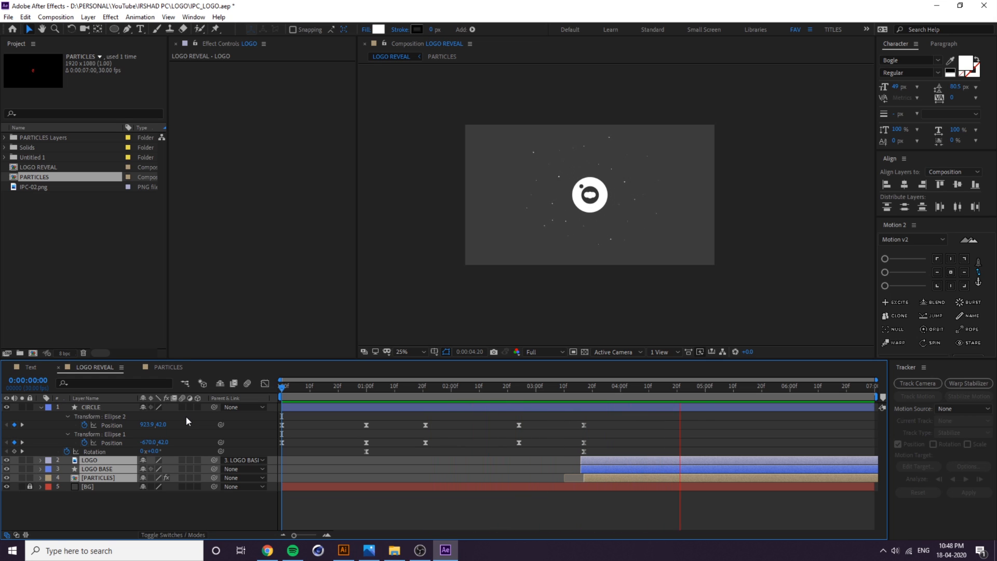
key("space")
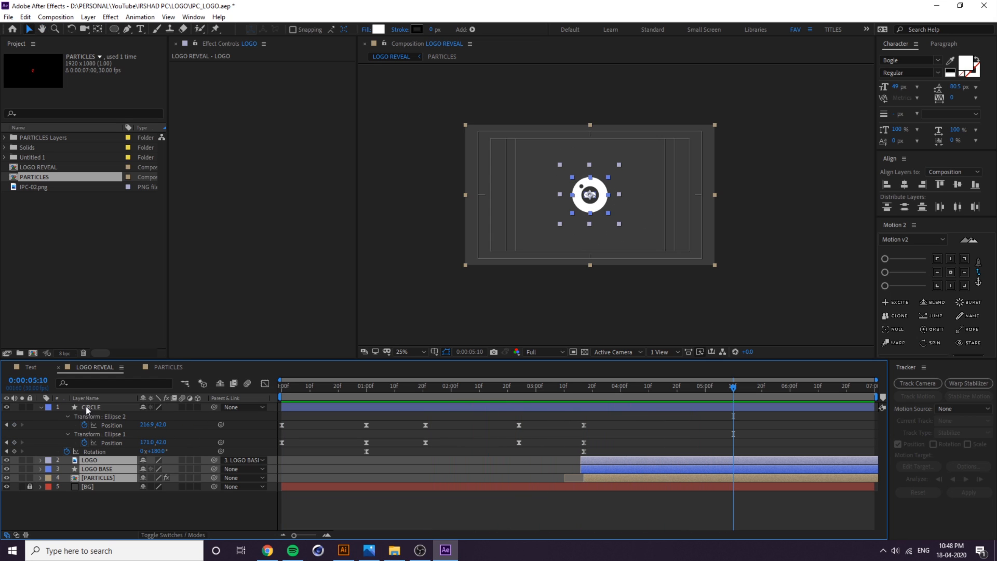
Collapse the CIRCLE layer, move it below [PARTICLES] in the layer stack and preview the reveal from the start.
left_click(44, 408)
left_click_drag(89, 408, 122, 440)
left_click(140, 455)
key("Home")
key("space")
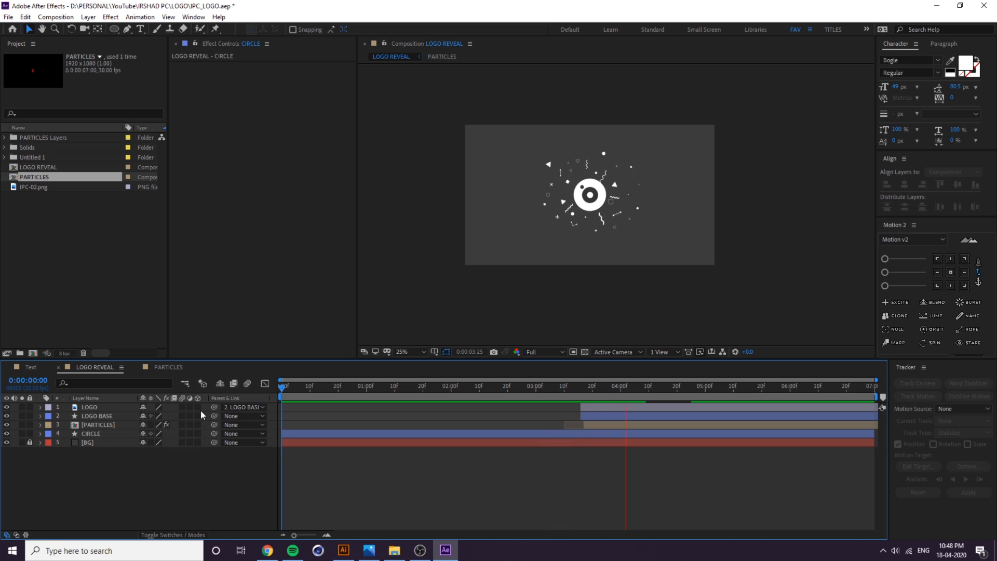
Add a Scale keyframe at 0:00 to both Ellipse 2 and Ellipse 1 in the CIRCLE layer and reveal its keyframed properties.
key("space")
left_click(98, 435)
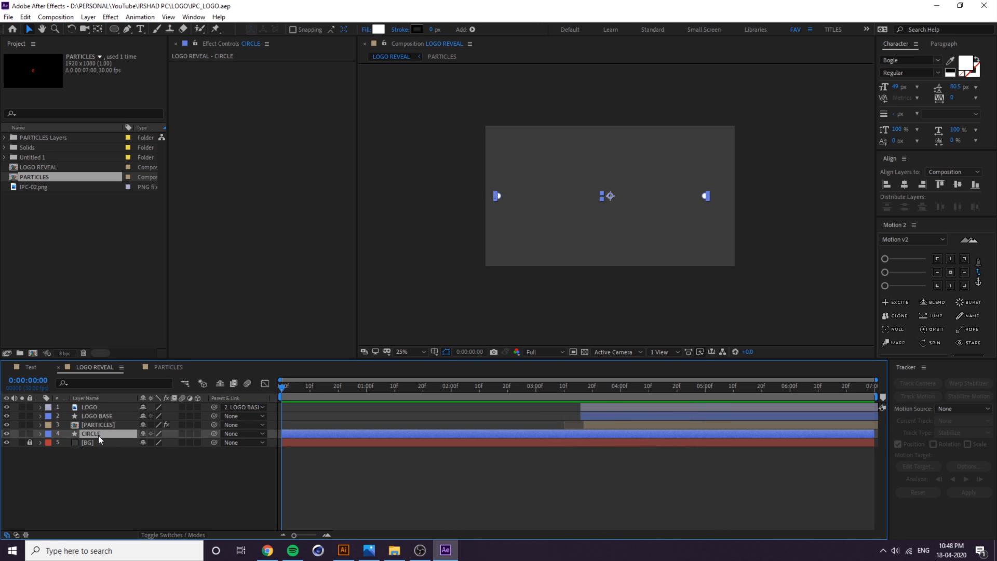
left_click(40, 434)
scroll(62, 446, "down", 2)
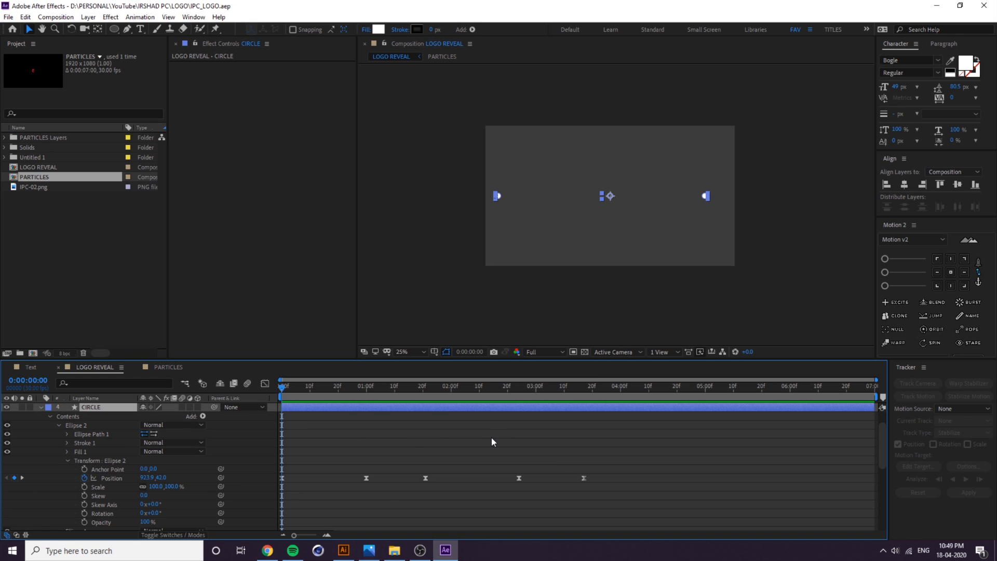
left_click(85, 486)
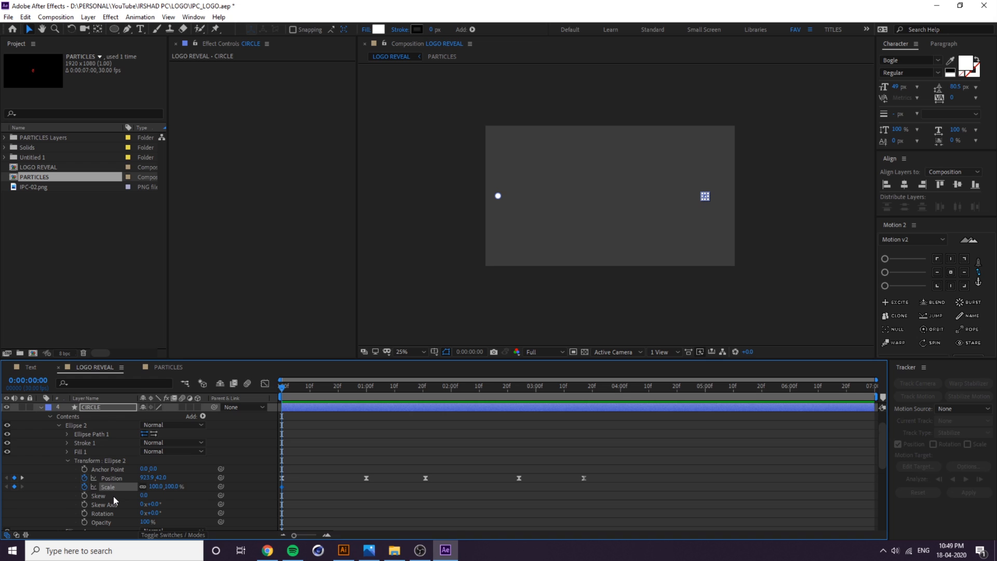
scroll(113, 496, "down", 5)
left_click(84, 489)
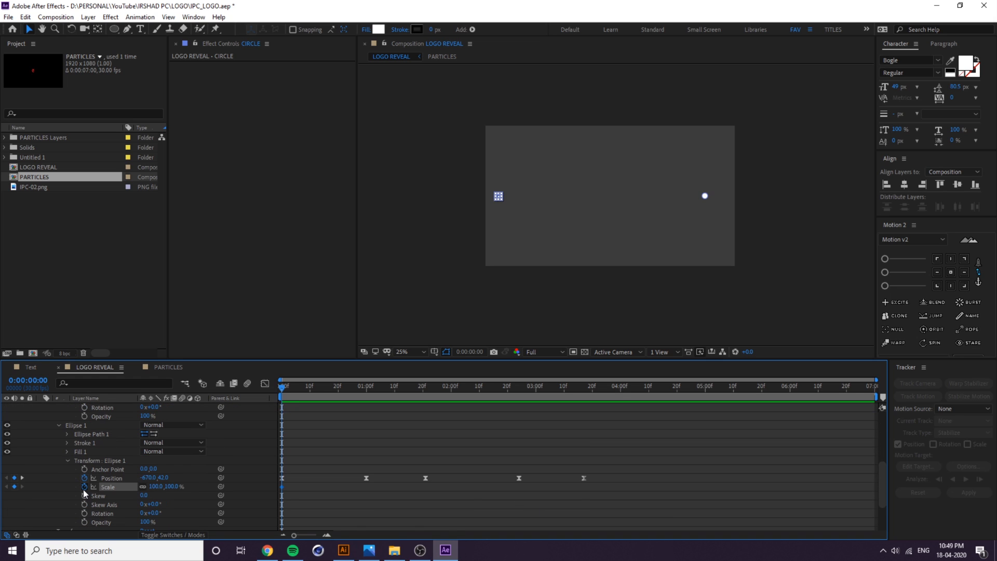
key("u")
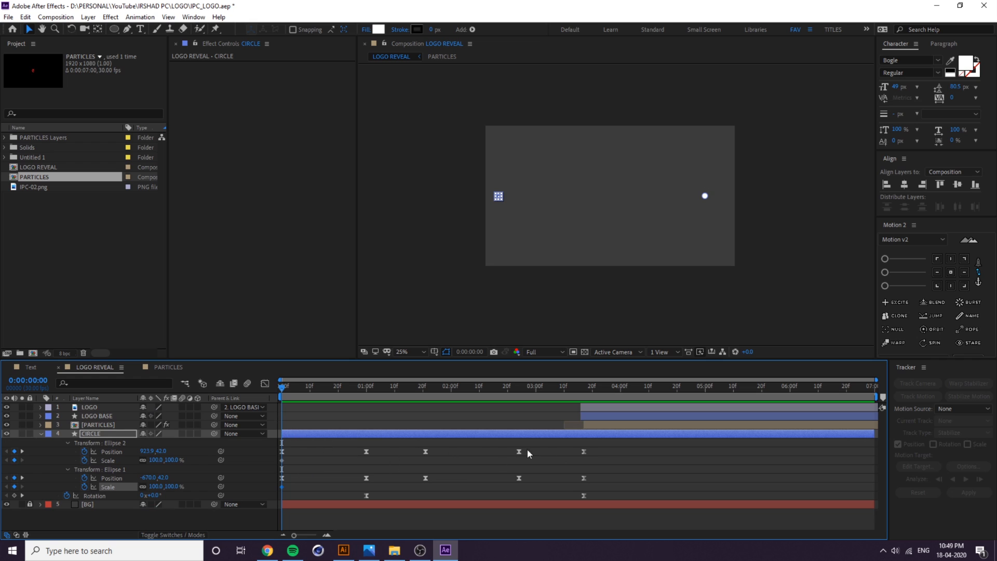
Shift all Position, Scale and Rotation keyframes of the CIRCLE layer 20 frames later, so they begin at 0:20.
left_click_drag(609, 448, 251, 501)
left_click_drag(283, 451, 338, 457)
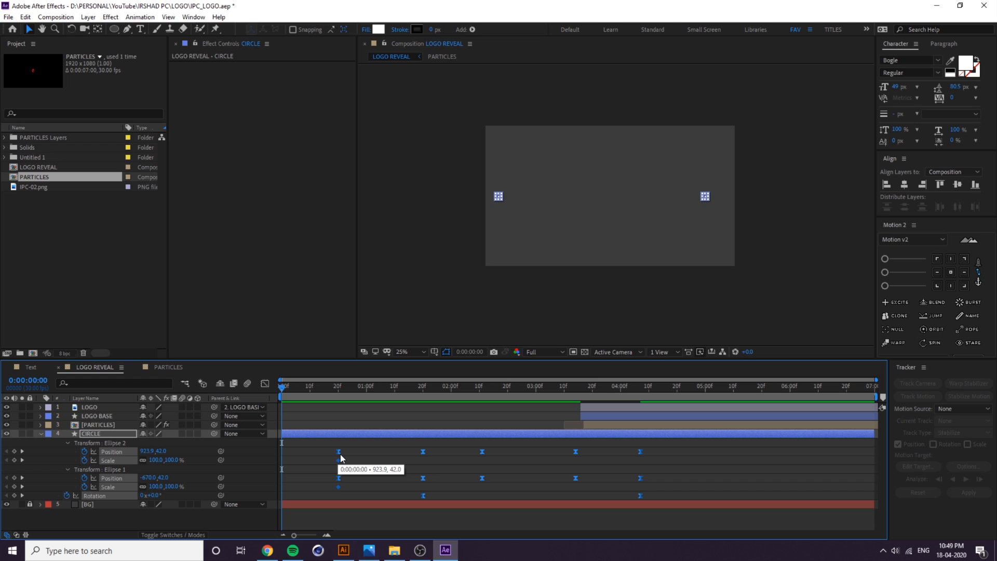
left_click_drag(341, 458, 338, 458)
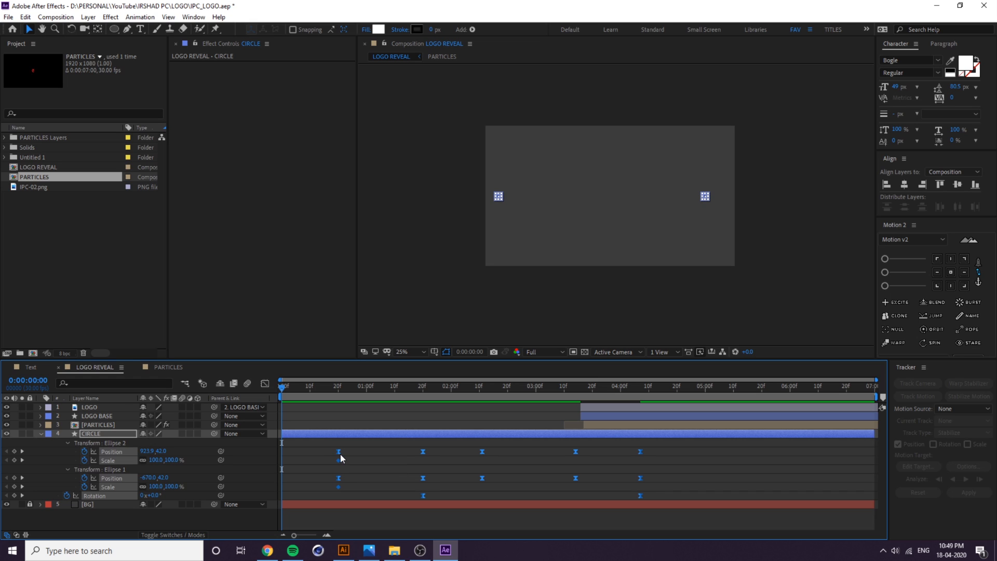
left_click(364, 447)
Set the Scale of both Ellipse 2 and Ellipse 1 to 0% at 0:00.
left_click(156, 460)
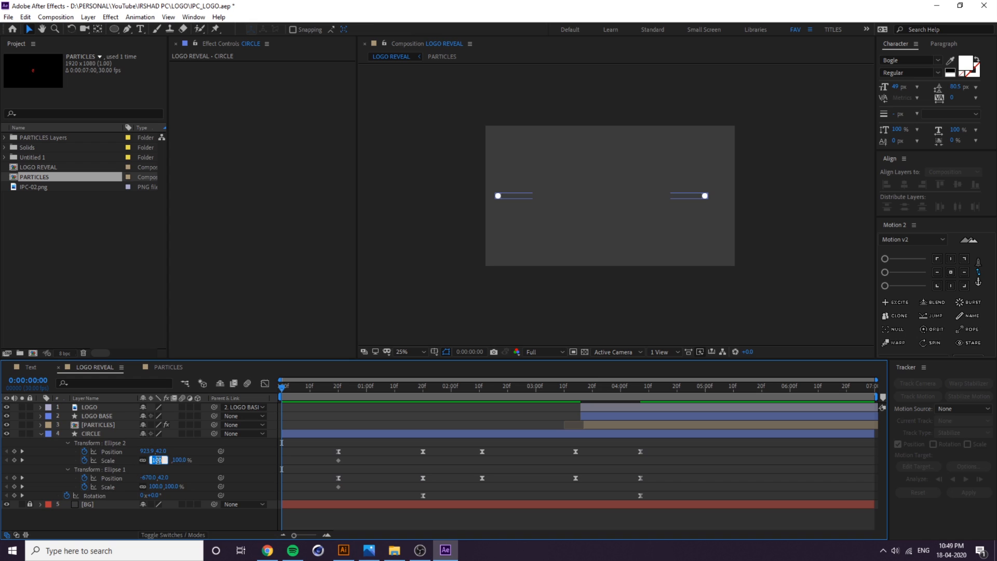
type("0")
key("Return")
left_click(154, 487)
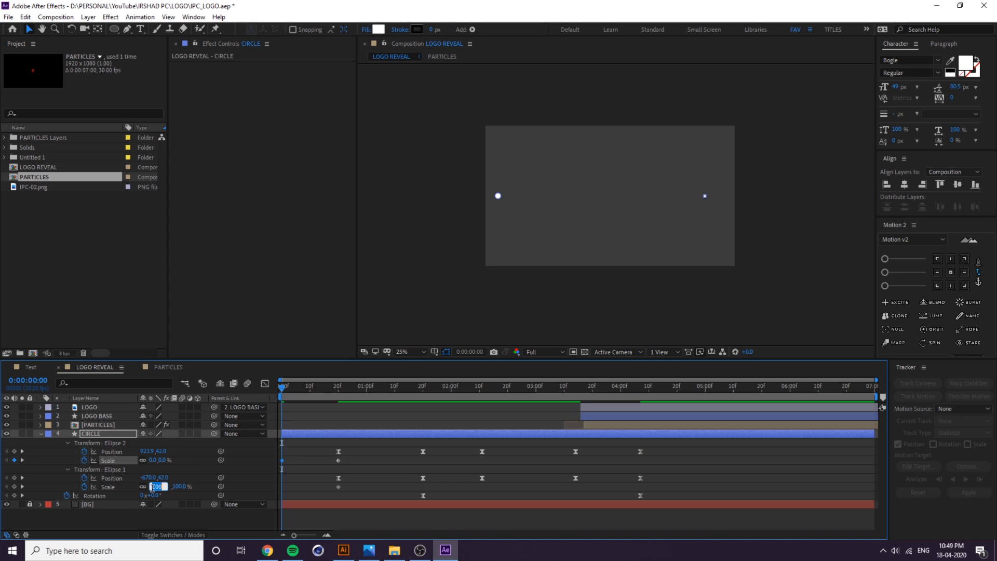
type("0")
key("Return")
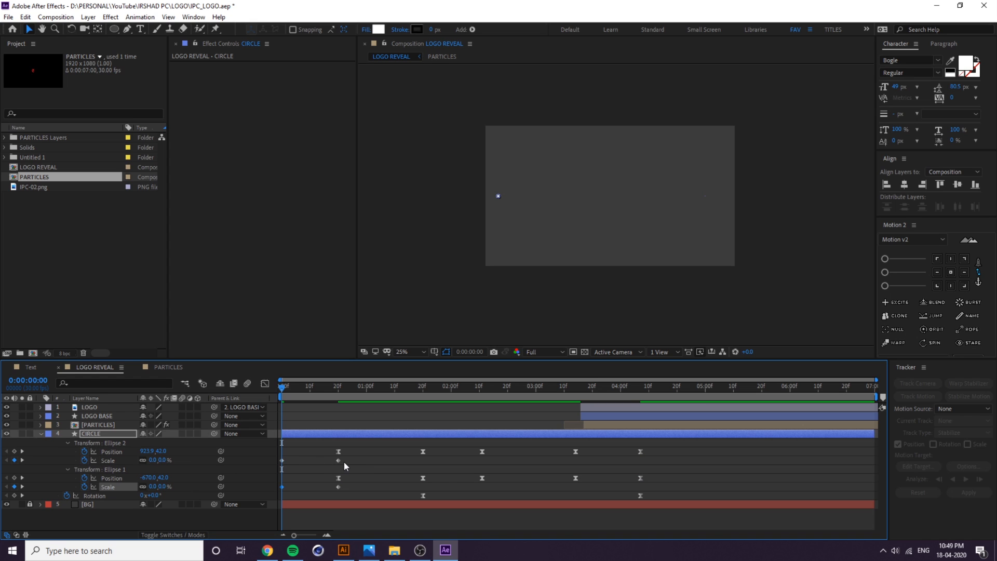
Easy-ease both ellipses' Scale keyframes, skew their speed curve so the growth peaks early, and preview it from the start.
left_click_drag(343, 459, 282, 468)
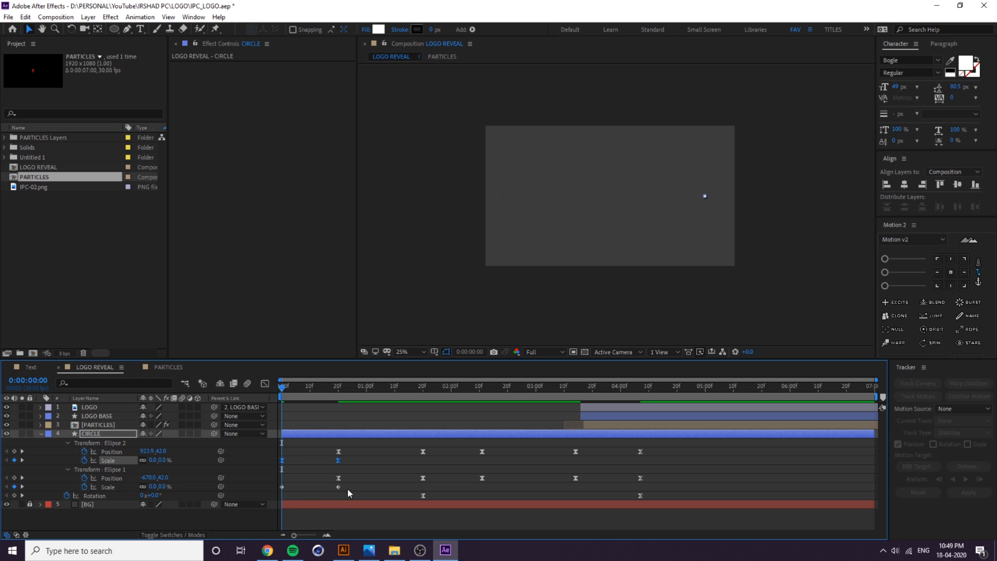
left_click_drag(347, 488, 242, 487)
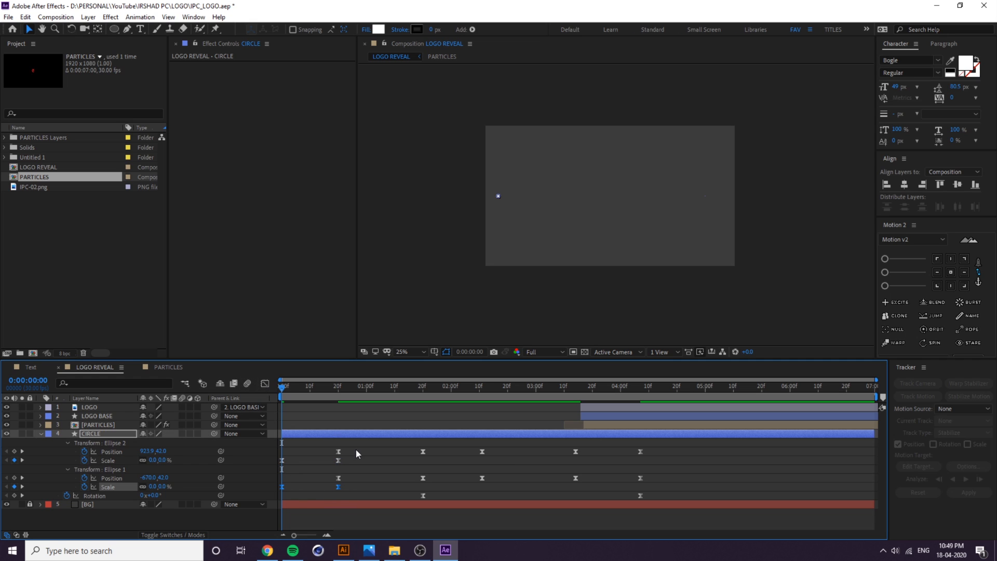
left_click(265, 384)
left_click_drag(418, 470, 291, 486)
key("space")
left_click_drag(302, 389, 274, 409)
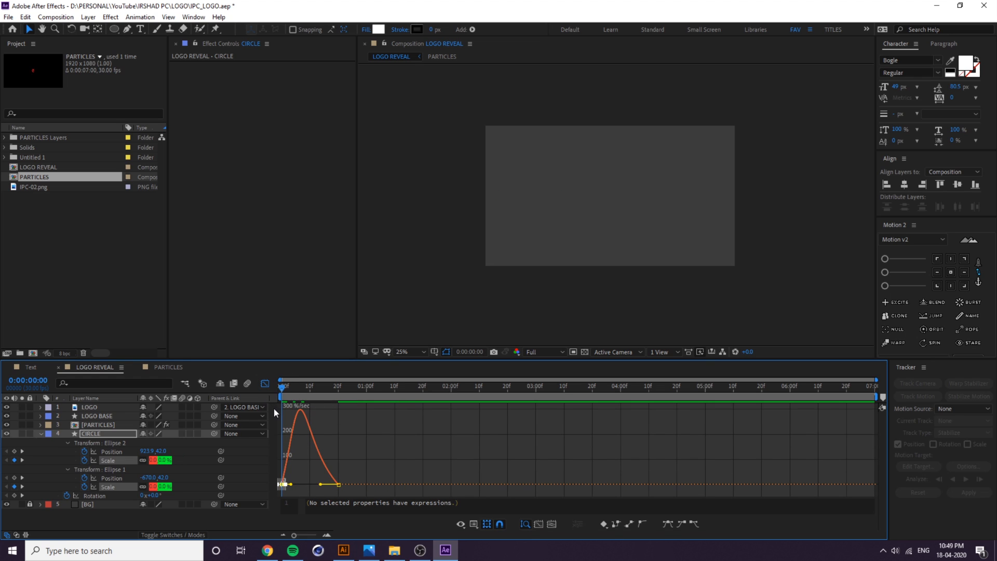
key("space")
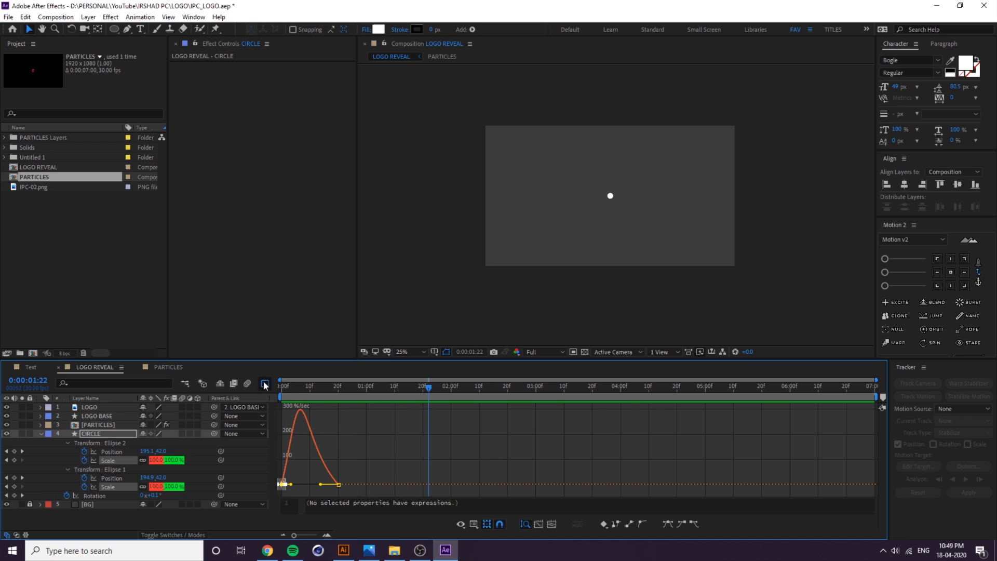
Leave the graph view and shift all CIRCLE keyframes except the 0:00 Scale ones earlier, so they begin at about 0:13.
key("shift+F3")
left_click(369, 459)
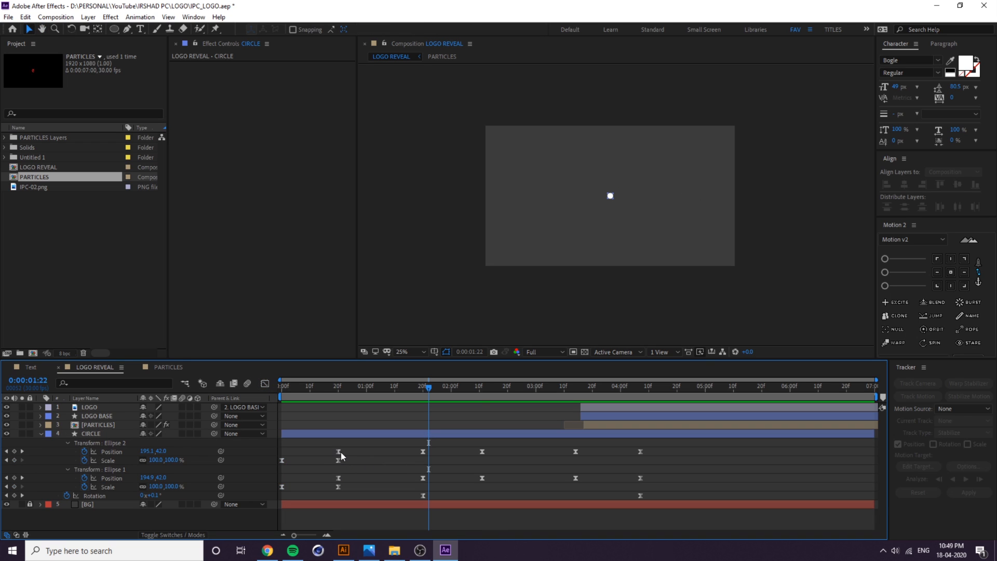
left_click_drag(678, 448, 306, 495)
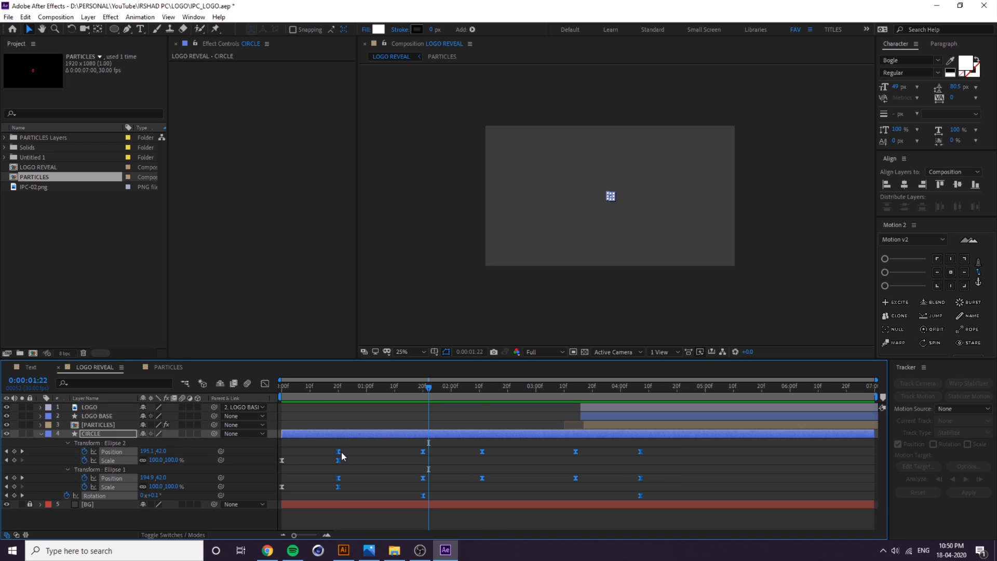
left_click_drag(340, 451, 319, 453)
left_click(336, 460)
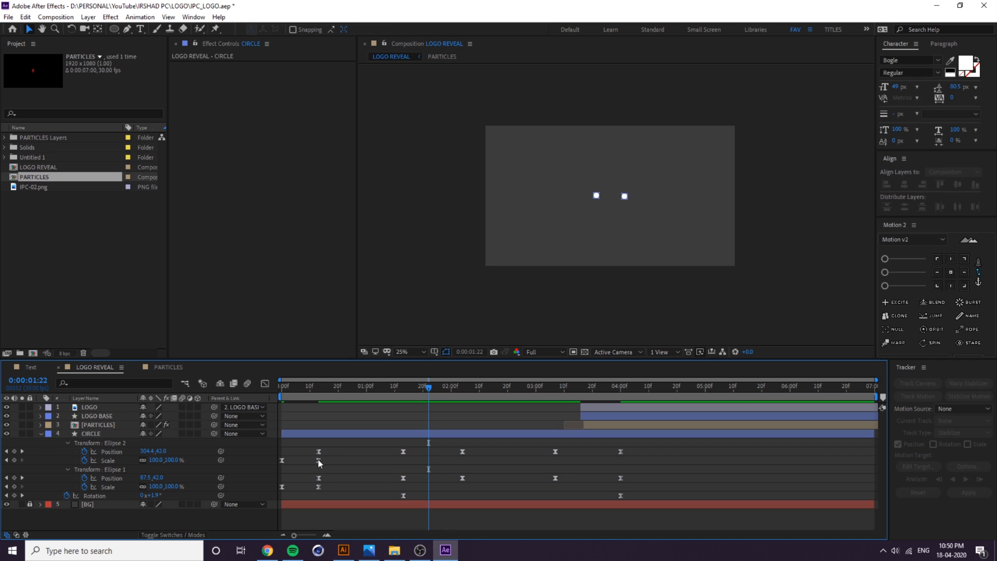
Move the ending Scale keyframes of both ellipses to about 0:18 and preview the animation.
left_click(318, 459)
left_click(319, 487, "shift")
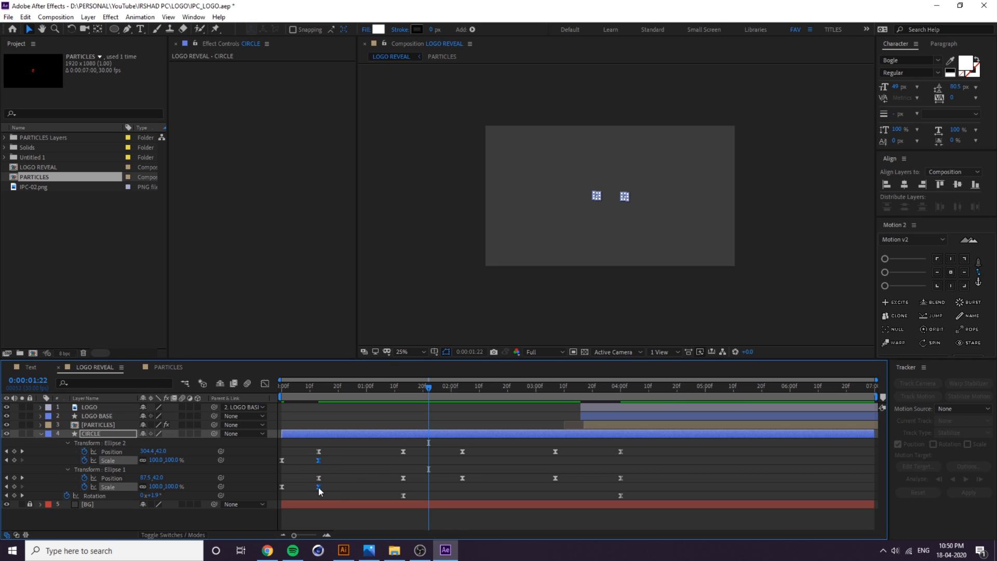
left_click_drag(319, 487, 332, 490)
key("space")
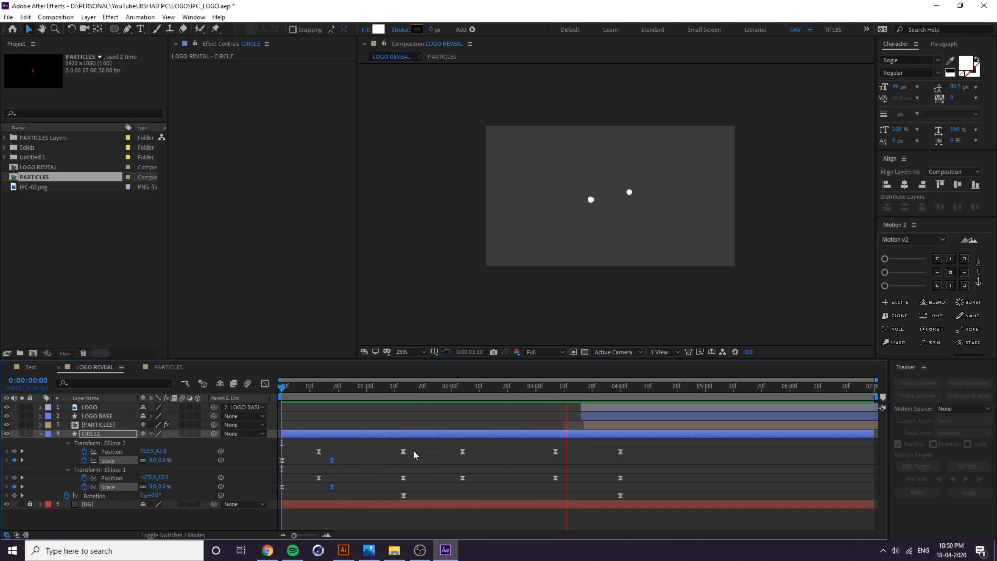
Shift the LOGO, LOGO BASE and [PARTICLES] layers later together so LOGO starts at about 3:29, and preview the whole reveal.
left_click(668, 458)
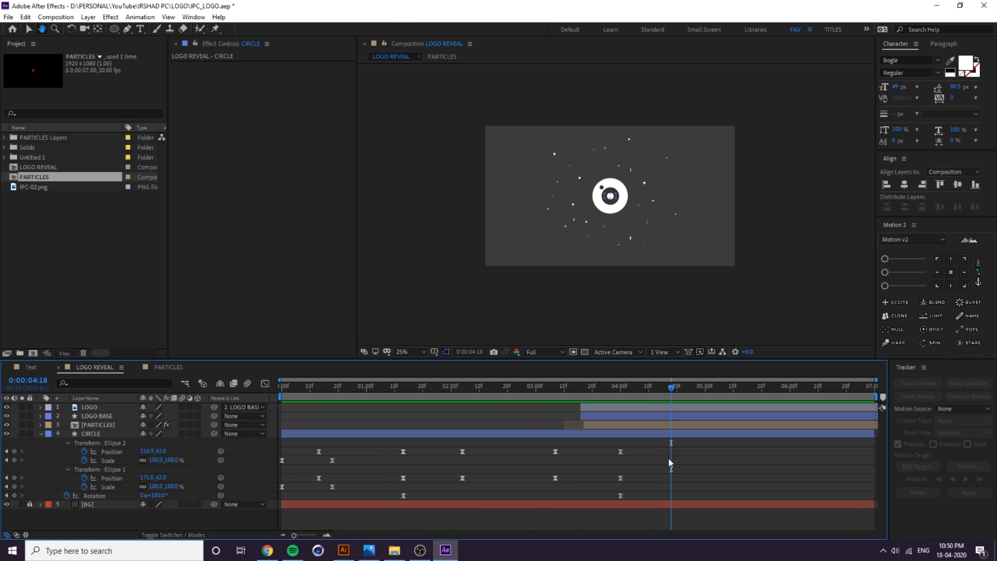
left_click(608, 425)
left_click(605, 406, "shift")
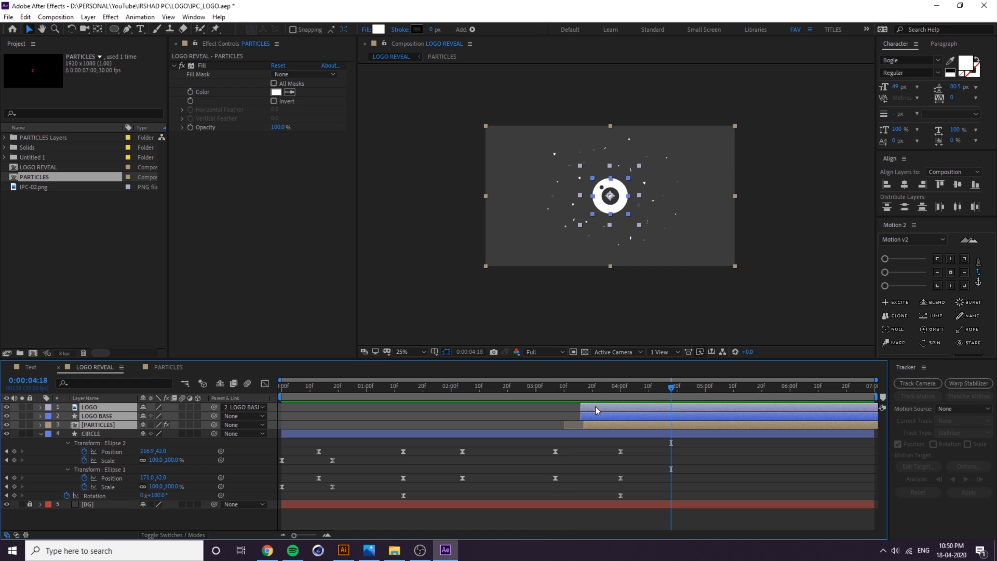
left_click_drag(595, 407, 622, 410)
left_click(602, 387)
key("space")
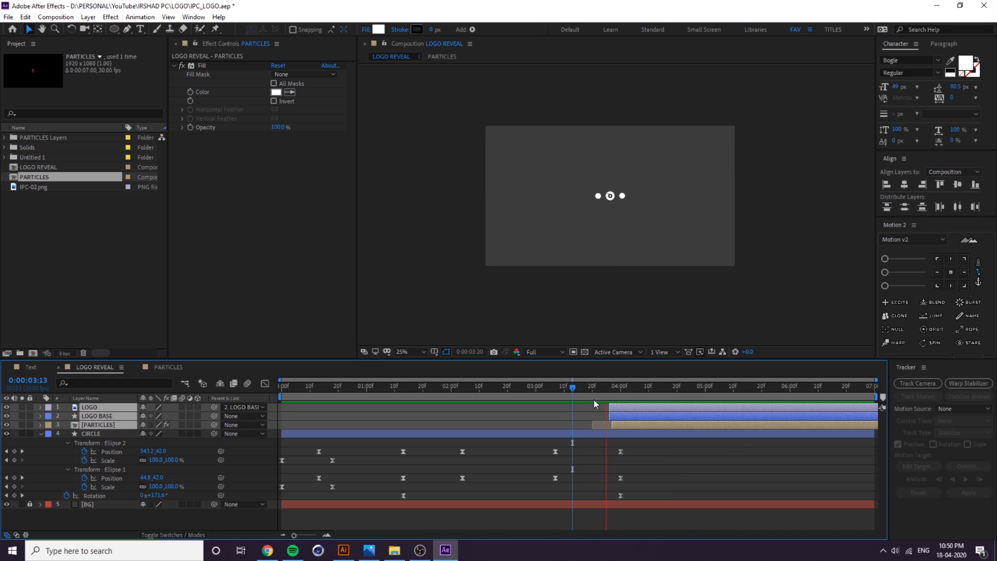
left_click_drag(589, 395, 511, 405)
key("space")
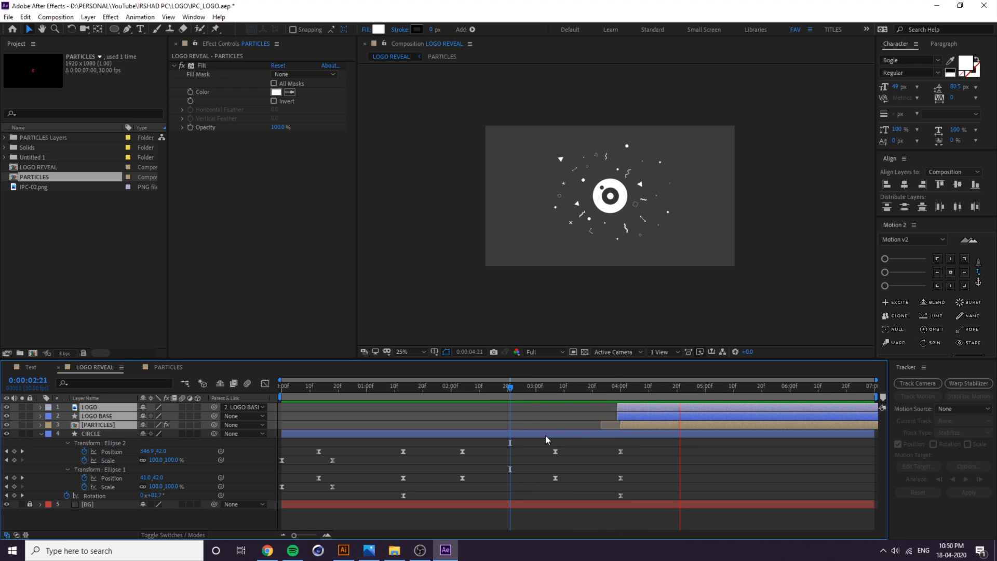
key("space")
left_click_drag(510, 389, 269, 431)
key("space")
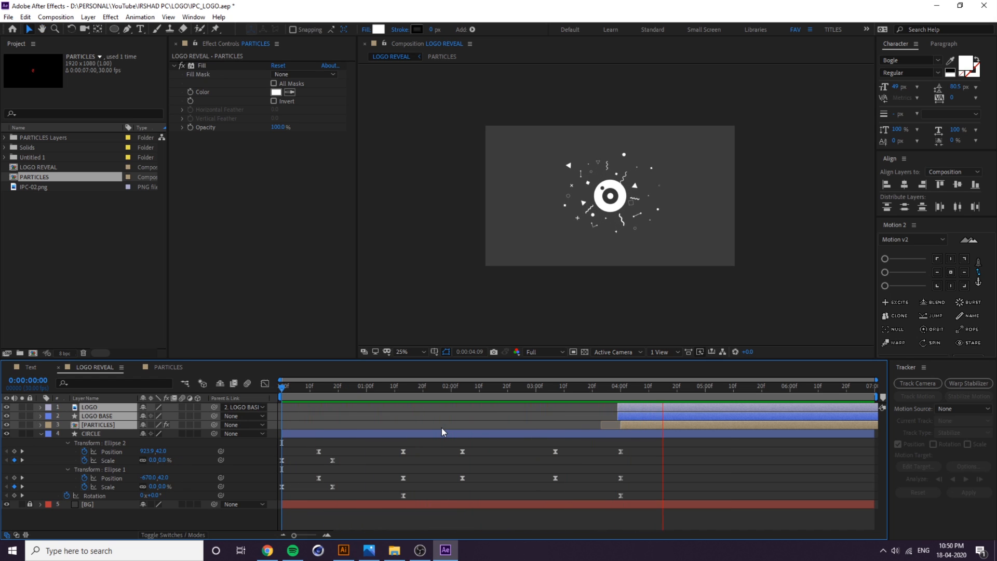
key("space")
Collapse the CIRCLE layer and, at 2:21, draw a white circle on a new shape layer spanning the two spinning circles.
left_click(41, 434)
left_click(110, 495)
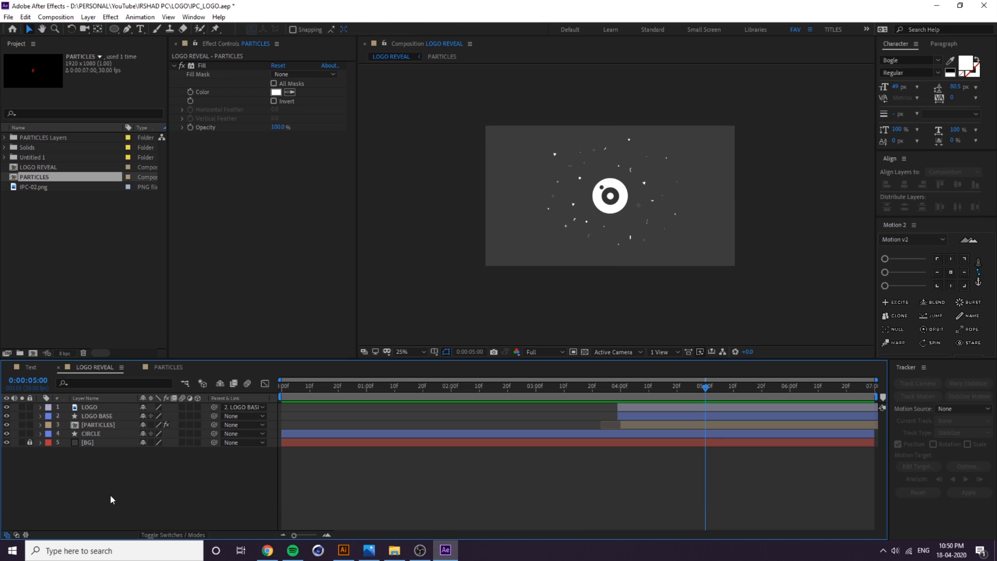
left_click_drag(540, 387, 511, 398)
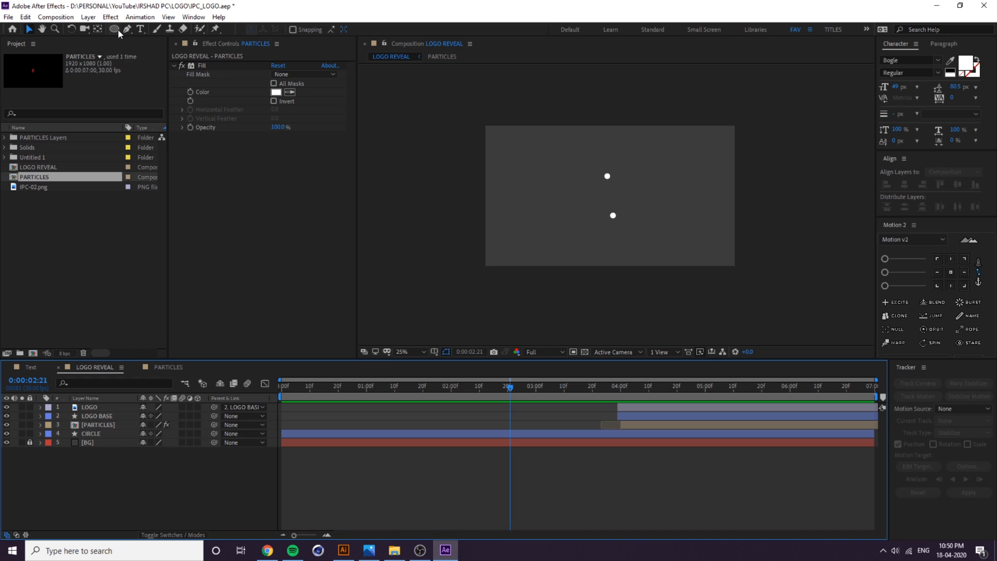
left_click_drag(114, 29, 165, 52)
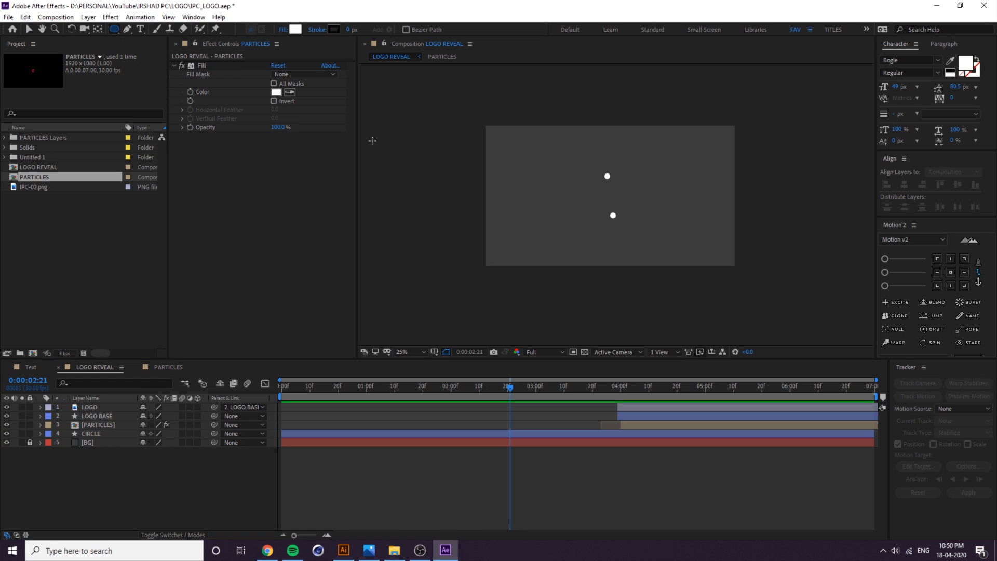
left_click_drag(585, 177, 626, 218)
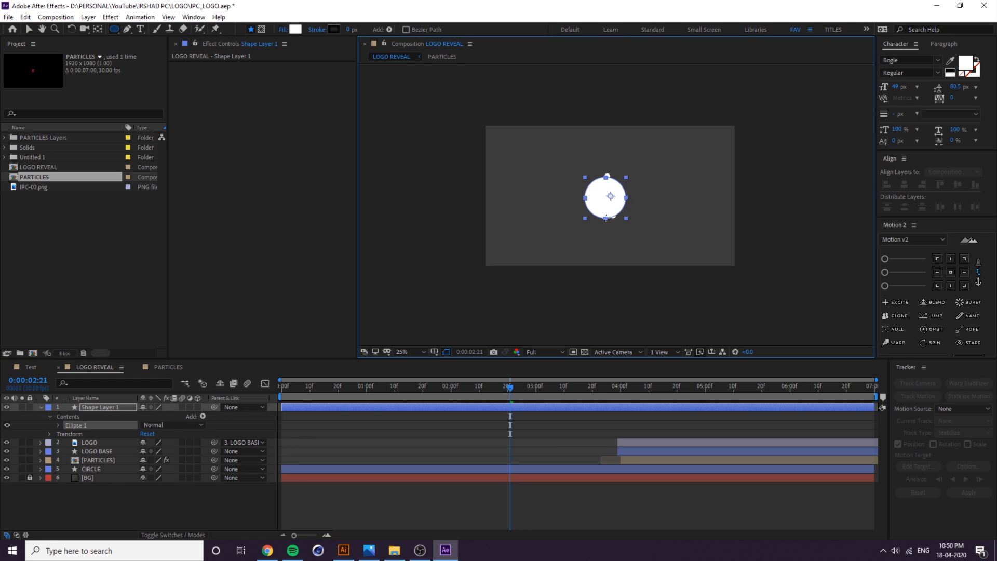
left_click(29, 30)
Centre the new shape layer's anchor point and align the layer horizontally and vertically to the composition's centre.
left_click(107, 407)
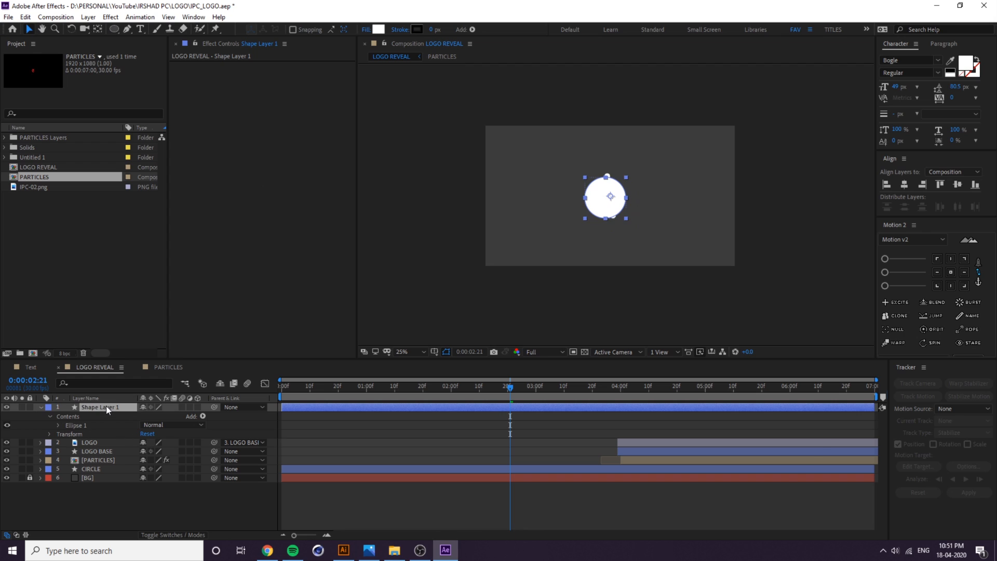
left_click(953, 272)
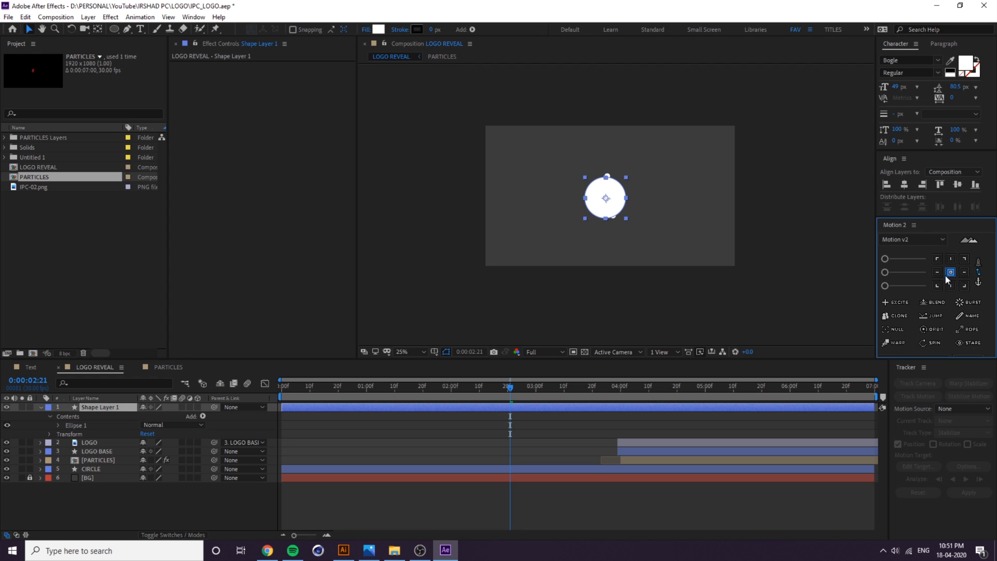
left_click(904, 185)
left_click(954, 186)
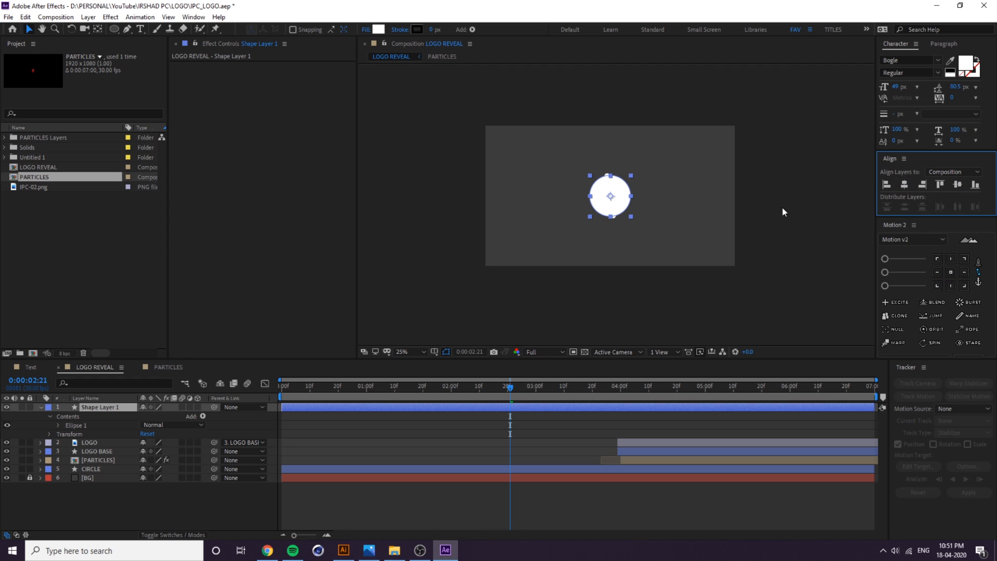
scroll(602, 202, "up", 1)
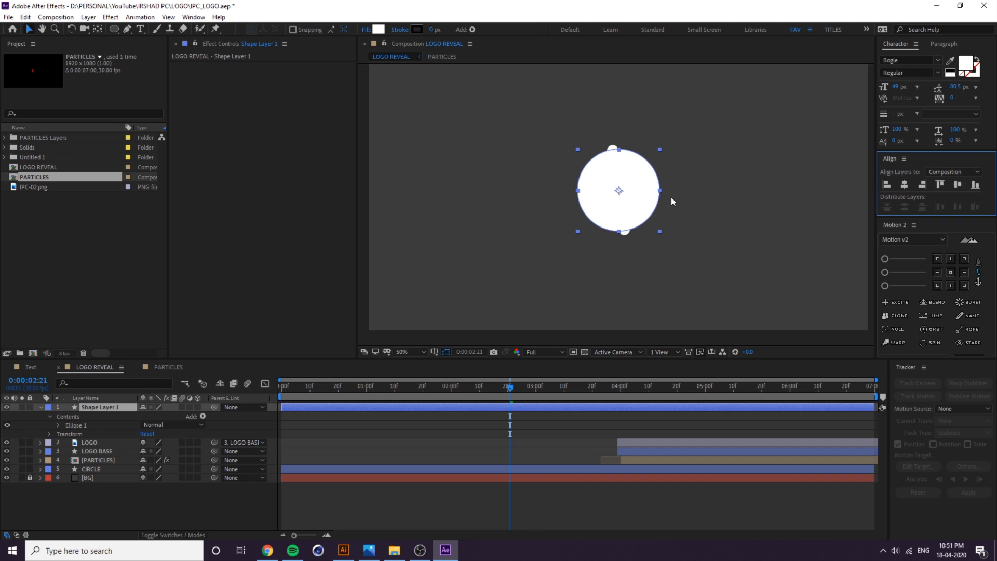
left_click(111, 501)
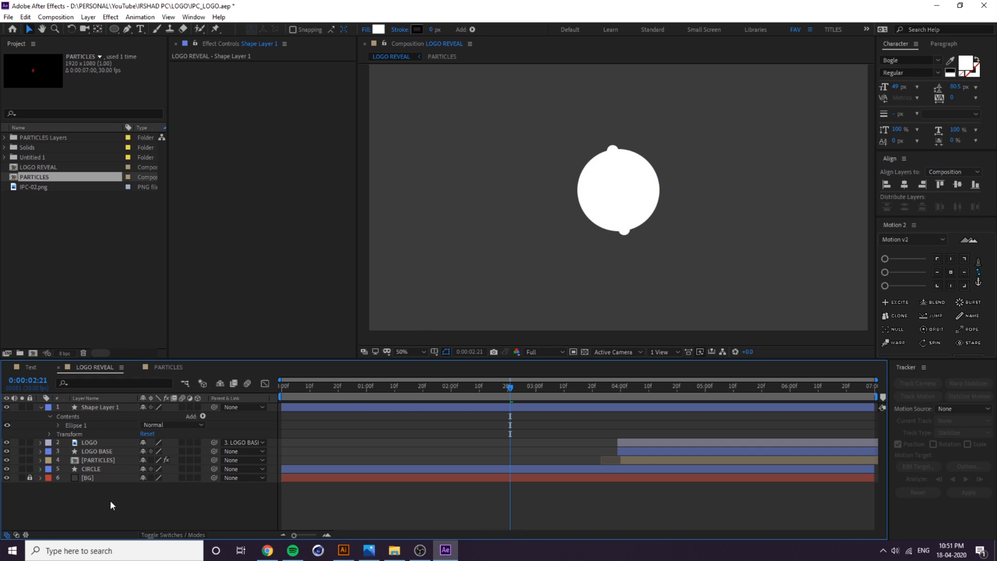
Remove the fill of Shape Layer 1's circle and give it a white (FFFFFF) 1 px stroke.
left_click(99, 409)
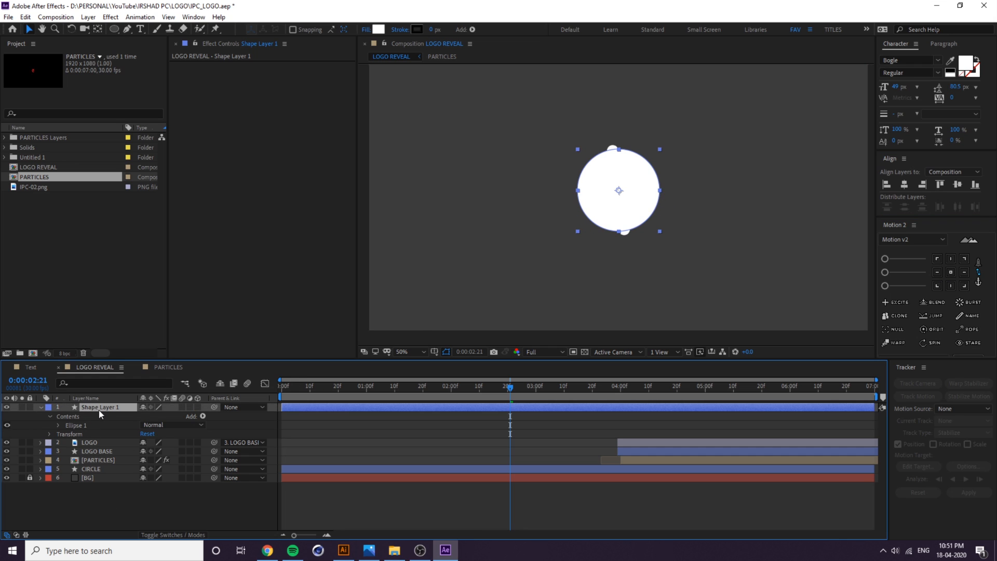
left_click(366, 30)
left_click(18, 29)
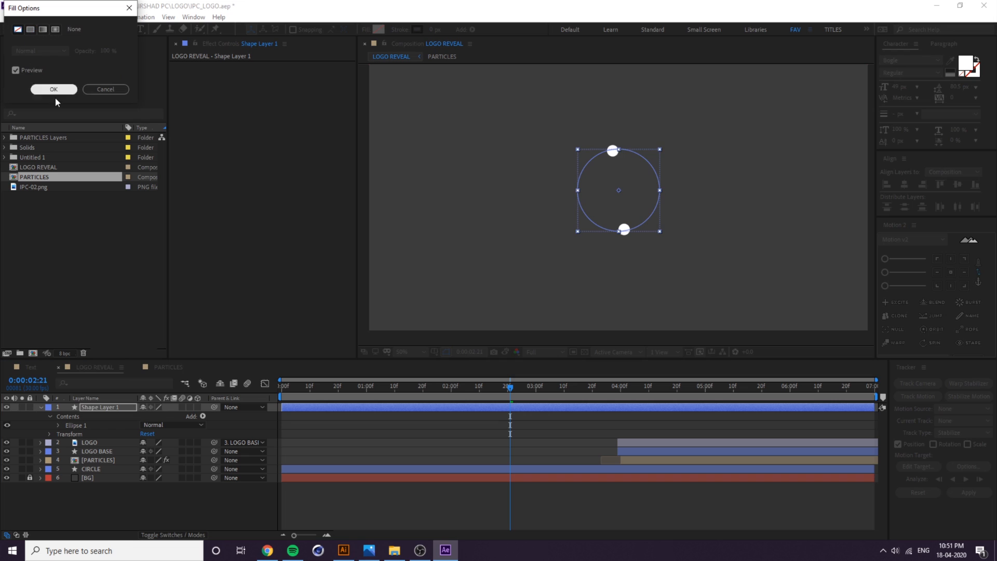
left_click(55, 90)
left_click(414, 30)
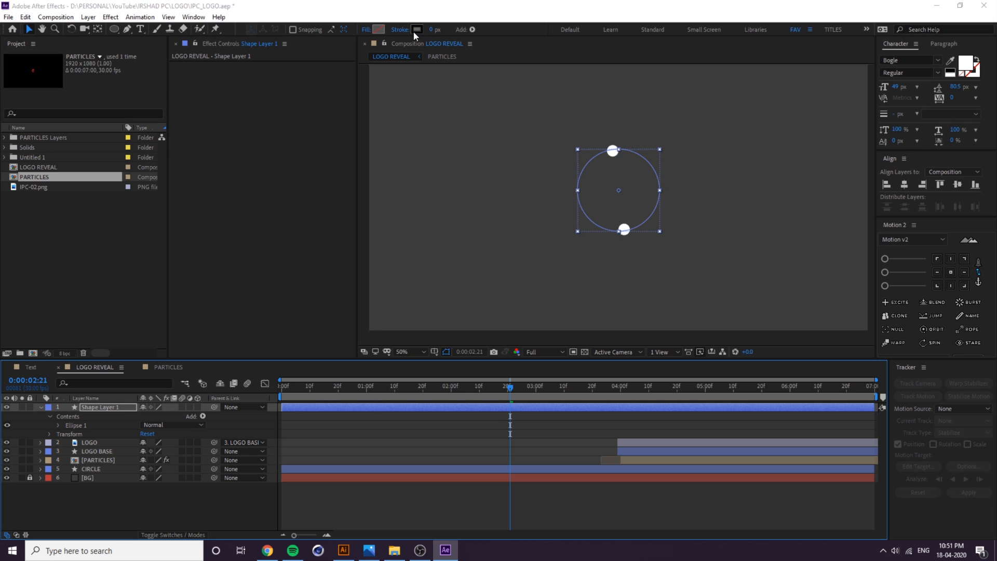
type("FFFFFF")
key("Return")
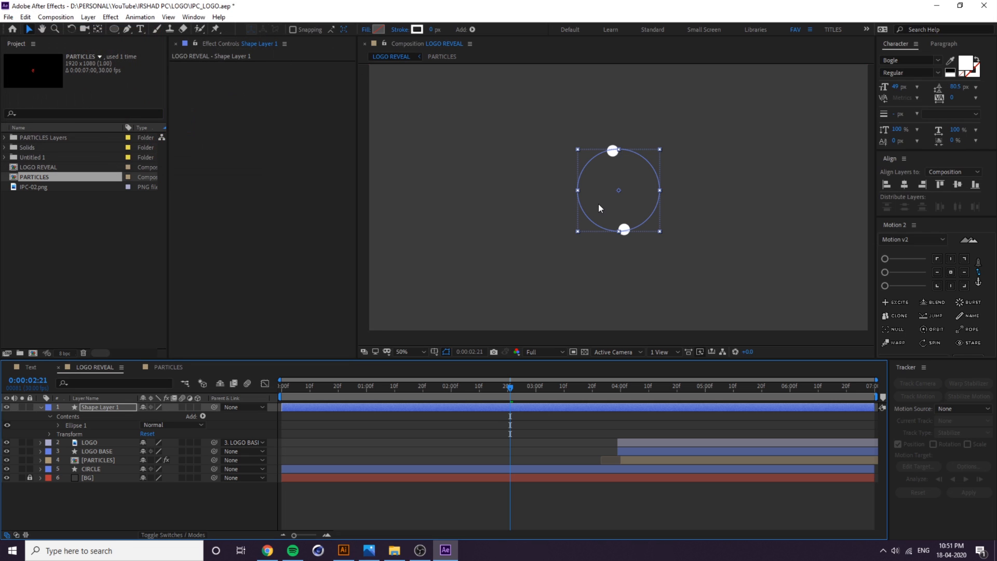
left_click(433, 29)
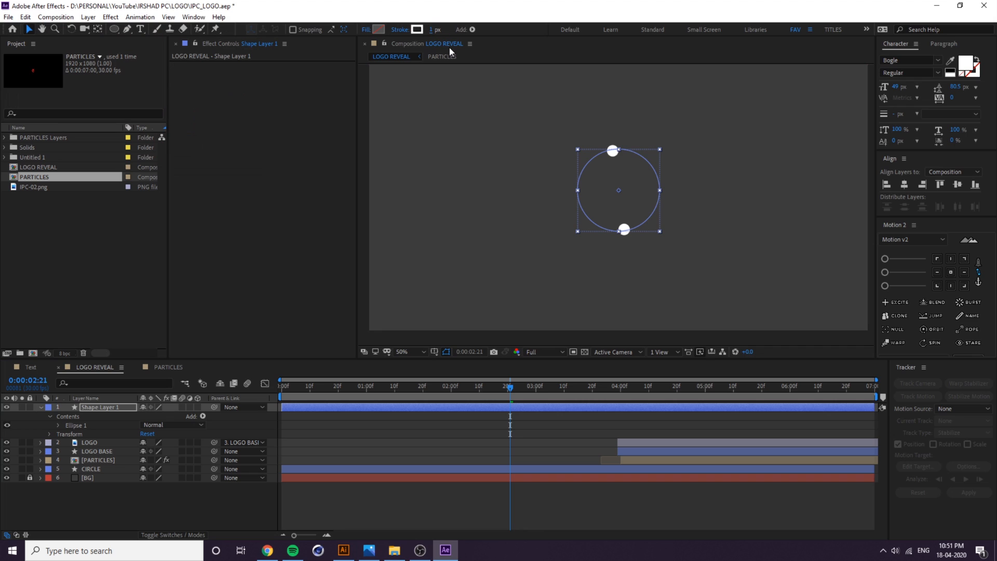
Reduce the outline's Ellipse Path size to 311.6 × 311.6 so it runs through the two spinning circles.
left_click(785, 173)
key("h")
left_click_drag(733, 185, 671, 181)
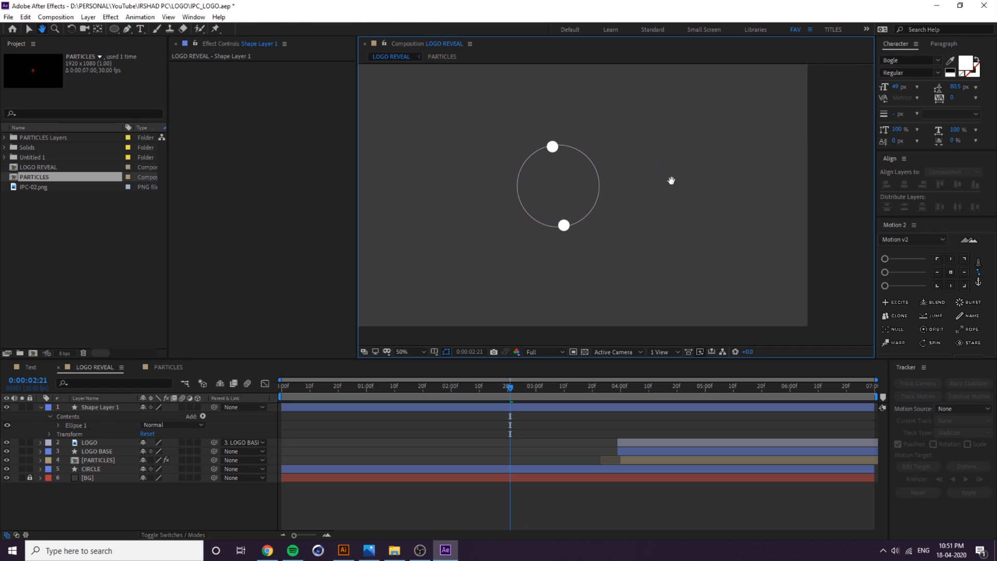
key("v")
scroll(586, 164, "up", 2)
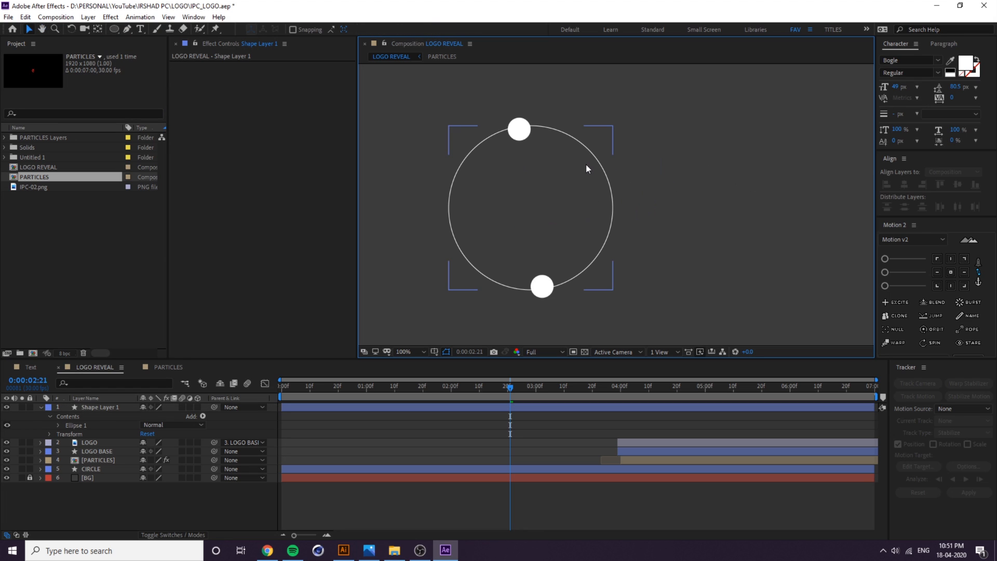
left_click(586, 164)
left_click(58, 425)
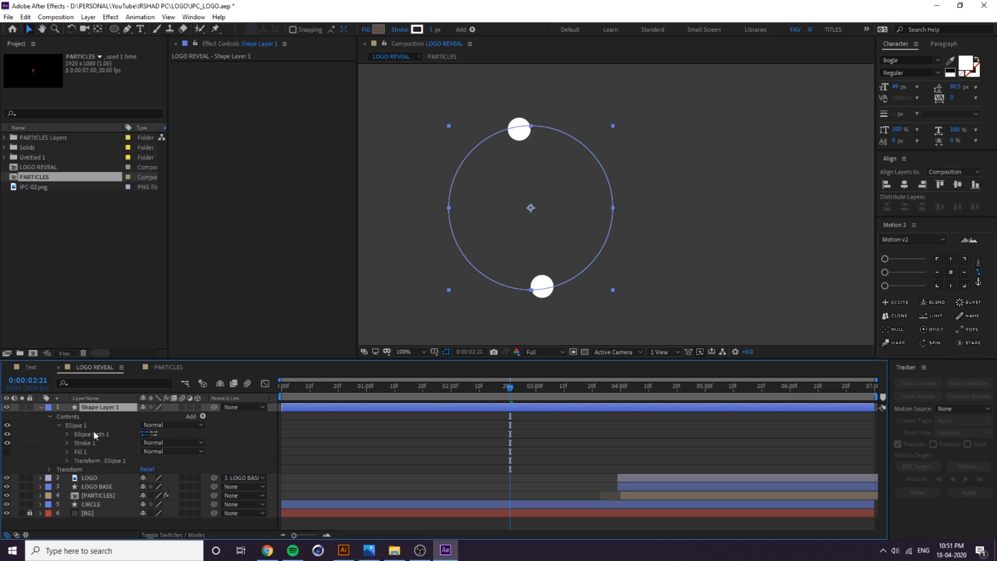
left_click(68, 433)
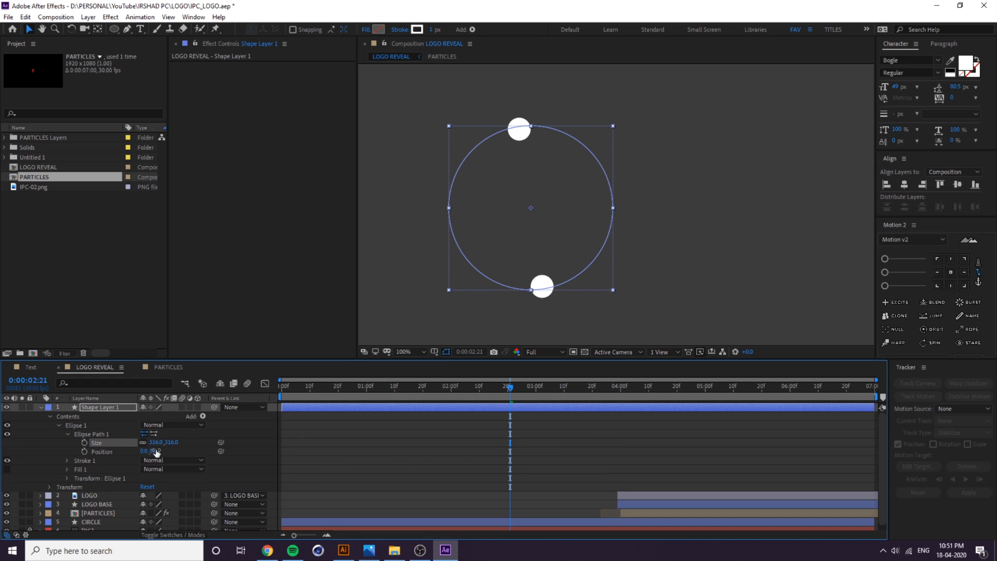
left_click_drag(179, 449, 154, 445)
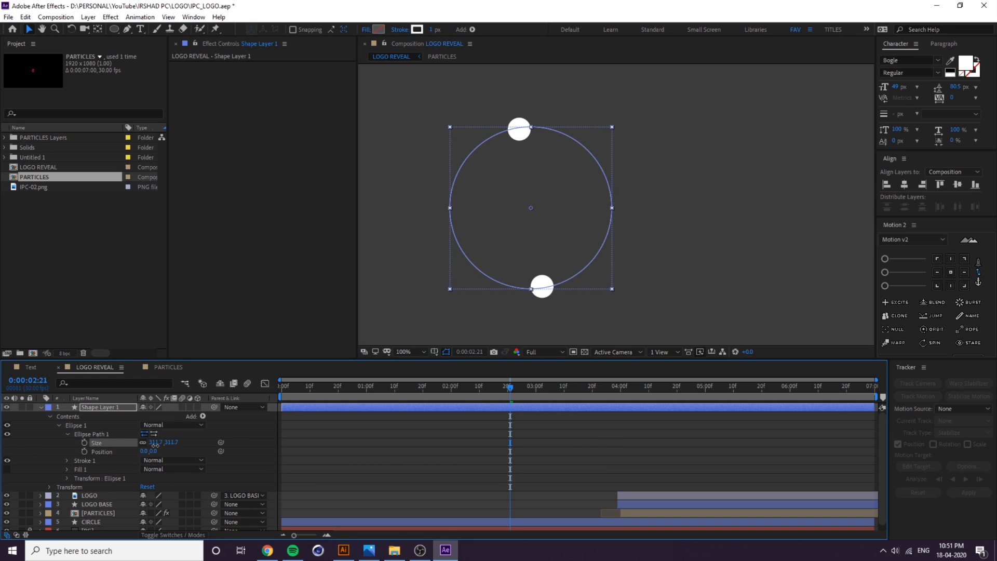
left_click(522, 122)
left_click(728, 241)
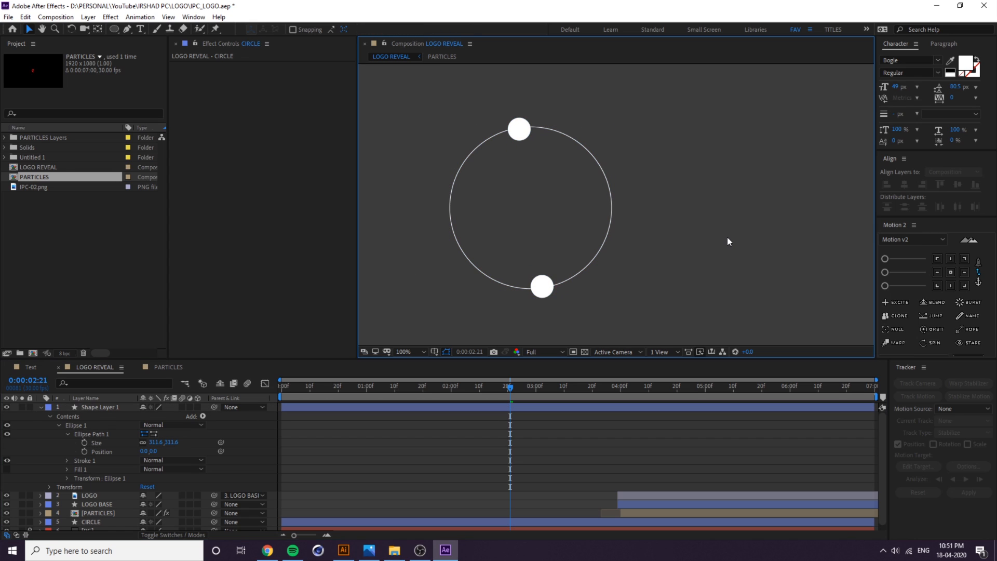
Add Trim Paths to Shape Layer 1 and set its End to 60%.
left_click(73, 425)
left_click(50, 417)
left_click(85, 407)
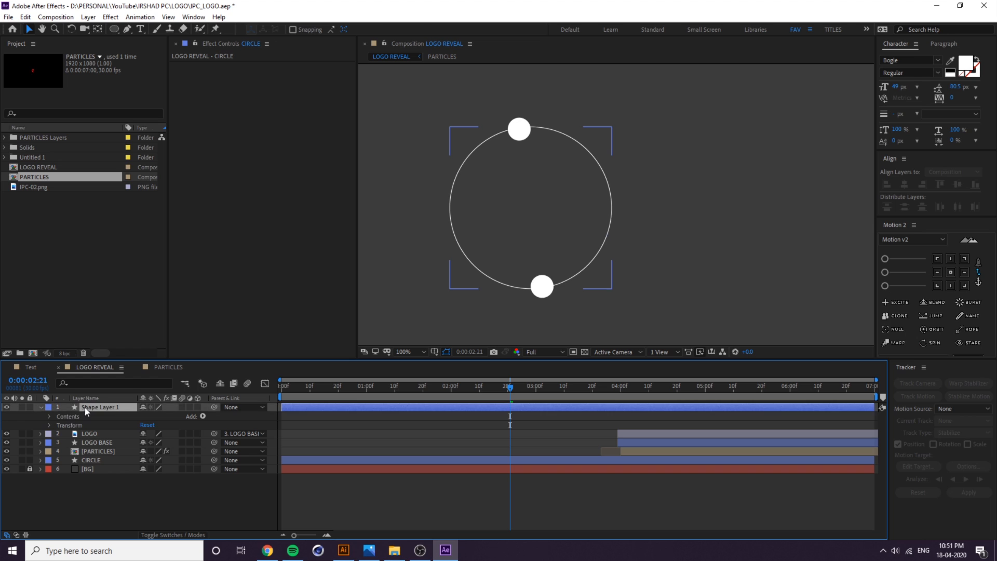
left_click(203, 416)
left_click(238, 359)
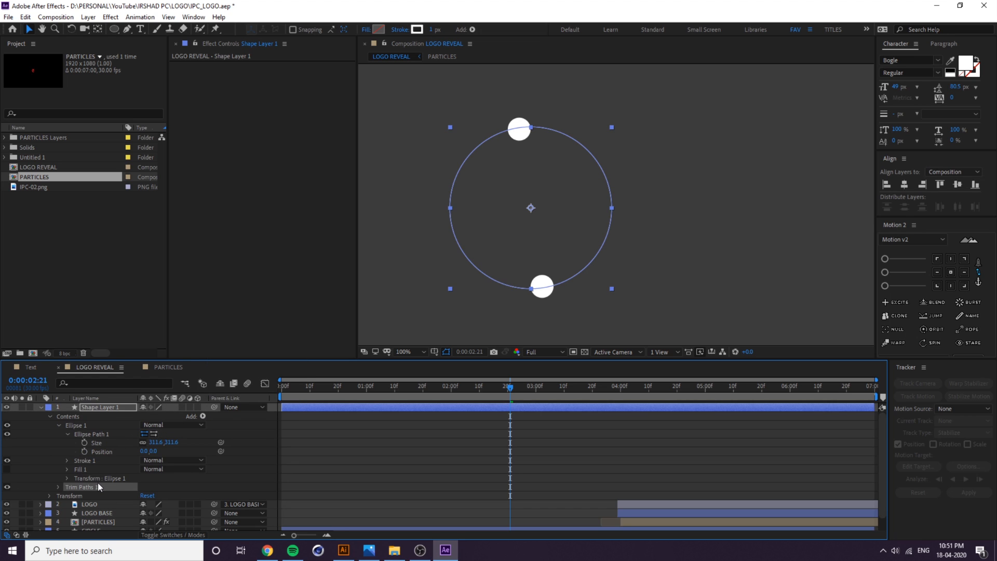
left_click(58, 488)
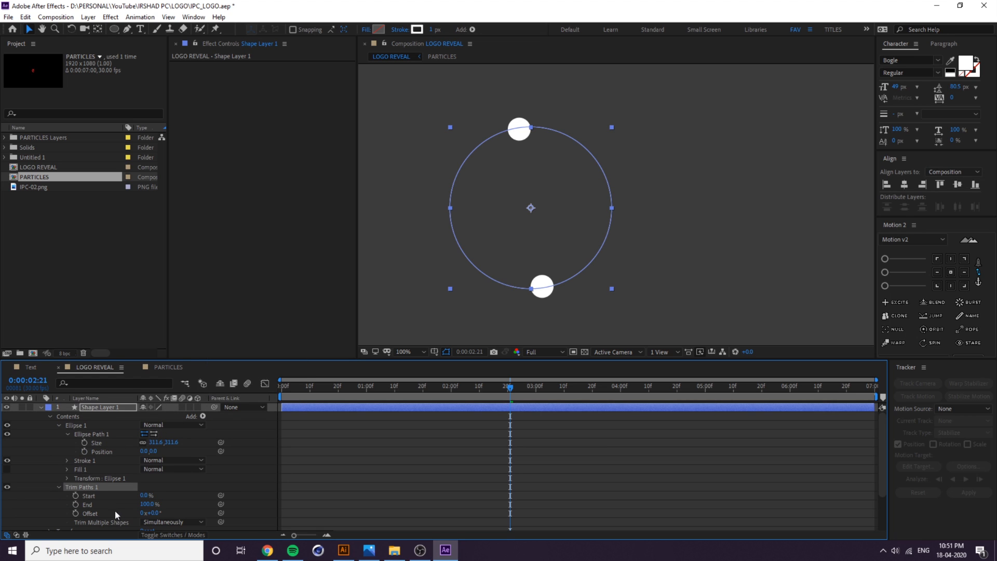
left_click(404, 470)
left_click(137, 504)
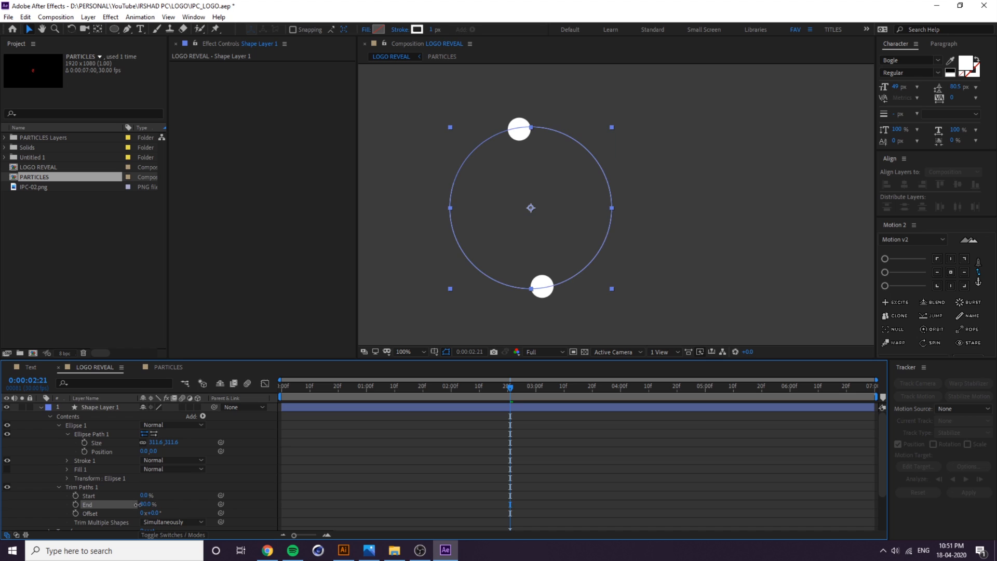
Reveal the CIRCLE layer's keyframes and place the current time on the middle Position keyframes at 2:04.
left_click_drag(501, 391, 463, 391)
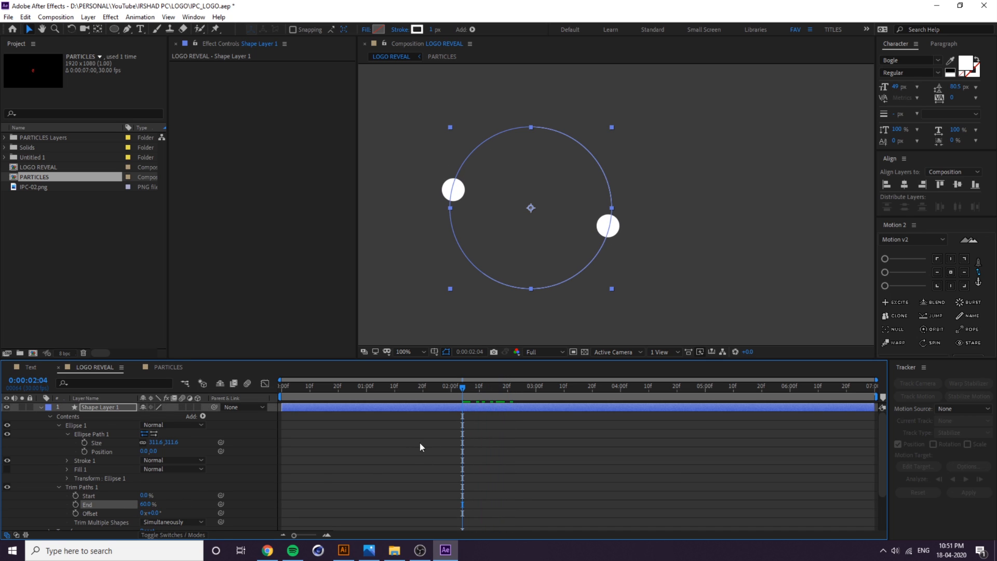
scroll(421, 457, "down", 3)
left_click(415, 517)
key("u")
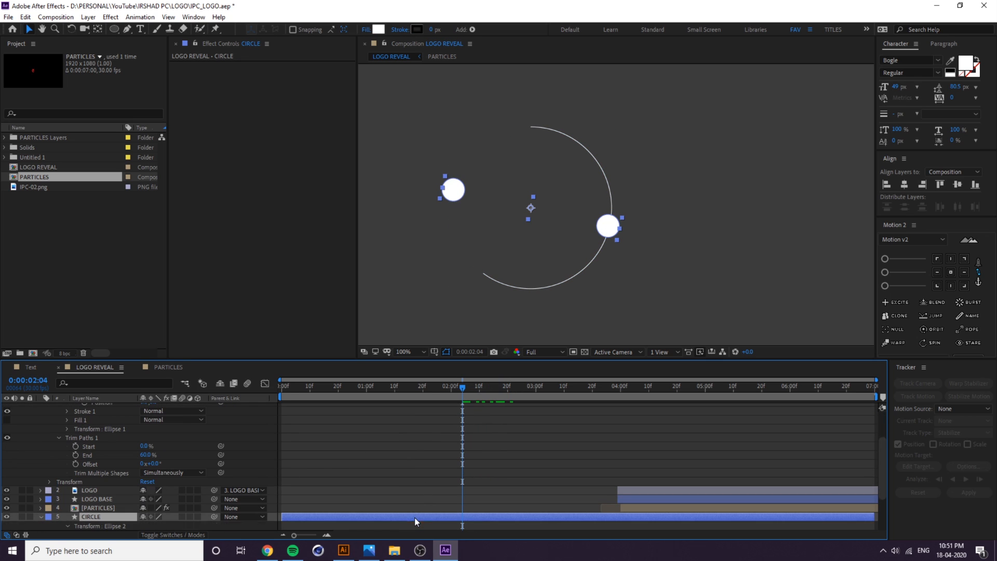
scroll(447, 499, "down", 3)
left_click(380, 387)
left_click_drag(380, 388, 460, 403)
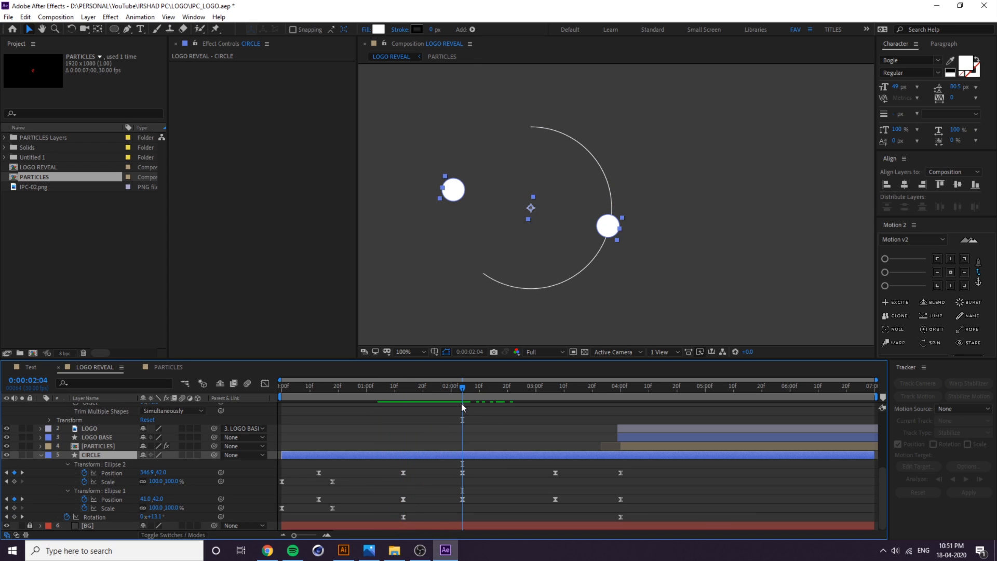
scroll(509, 474, "up", 5)
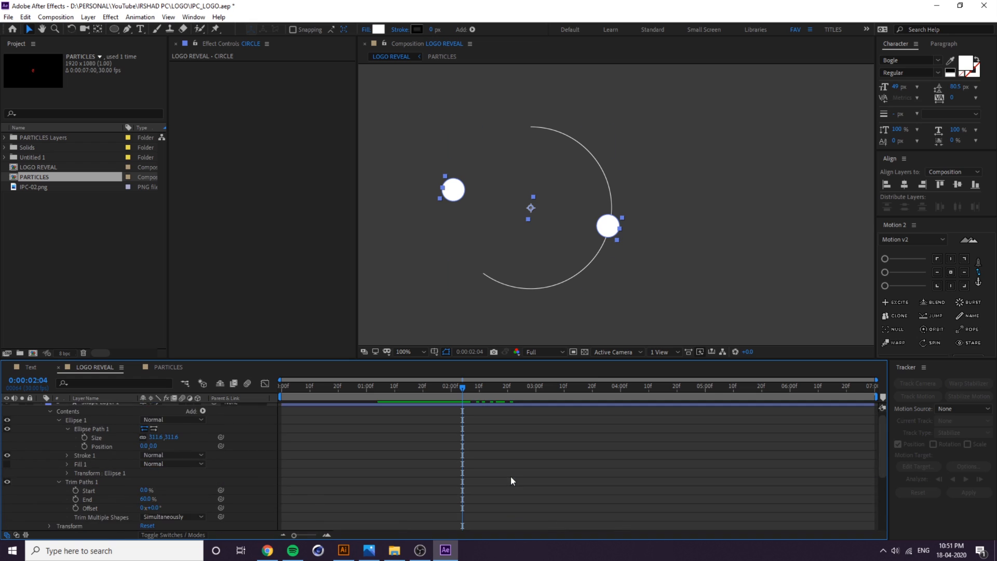
Set the outline's stroke width to 10 px and its Trim Paths to End 17% and Offset 280°.
left_click(473, 408)
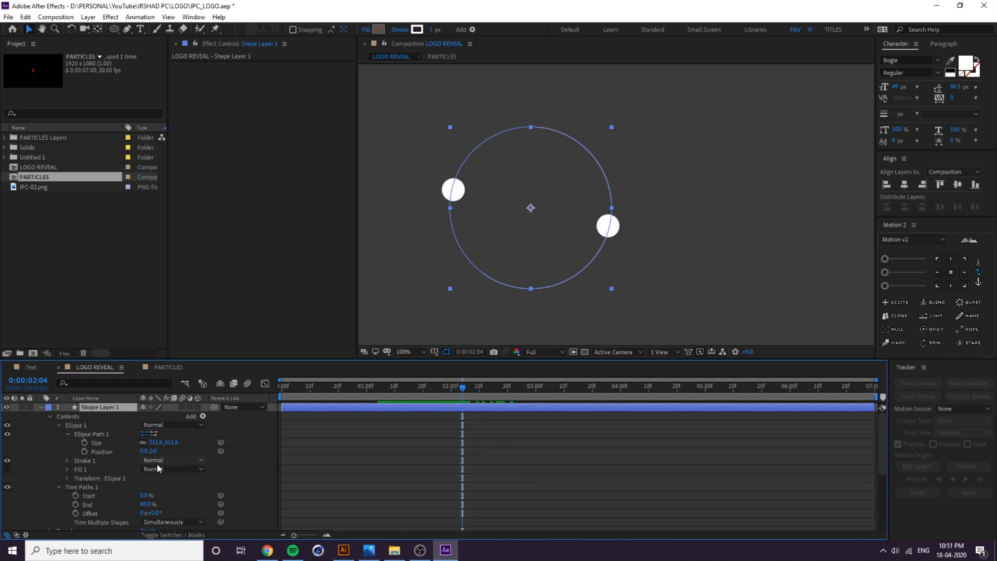
mouse_move(149, 506)
left_mouse_down()
mouse_move(127, 504)
mouse_move(137, 504)
left_mouse_up()
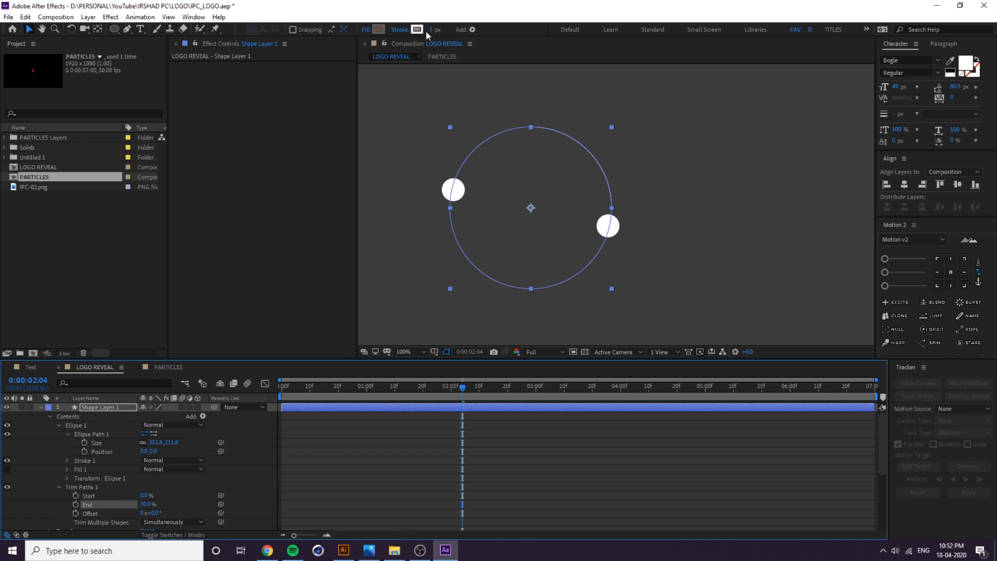
mouse_move(431, 30)
left_mouse_down()
mouse_move(442, 32)
mouse_move(433, 36)
left_mouse_up()
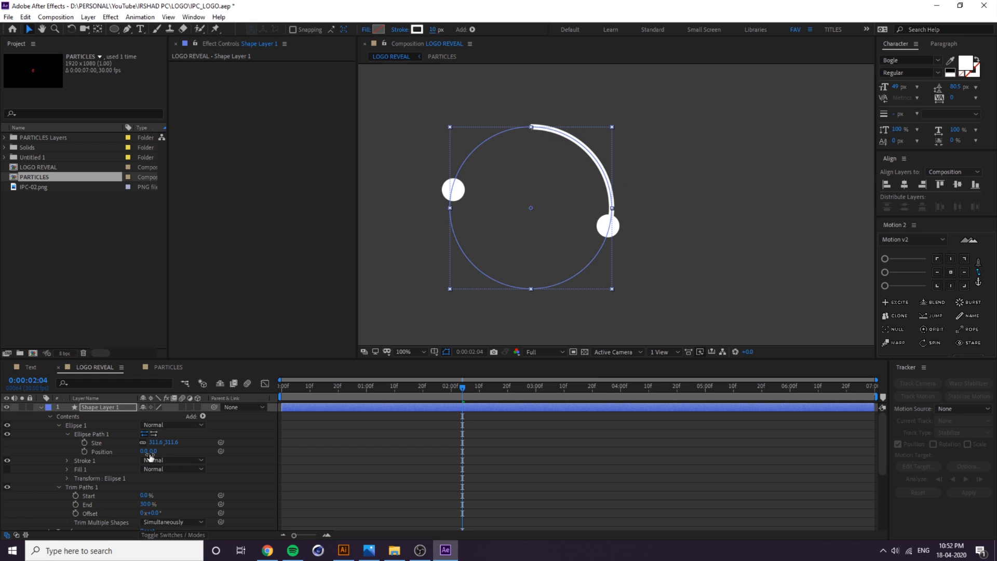
left_click_drag(145, 504, 297, 511)
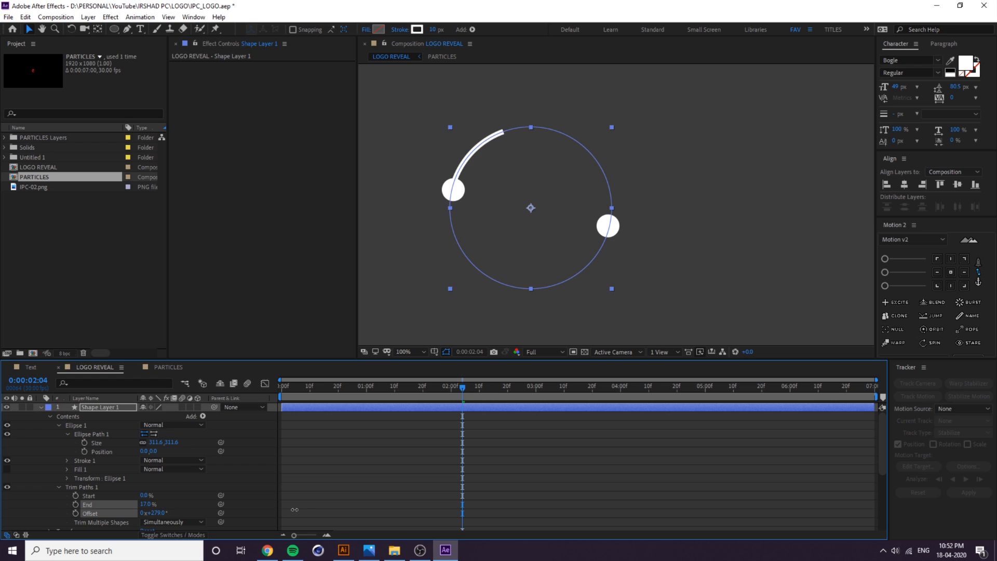
left_click(288, 509)
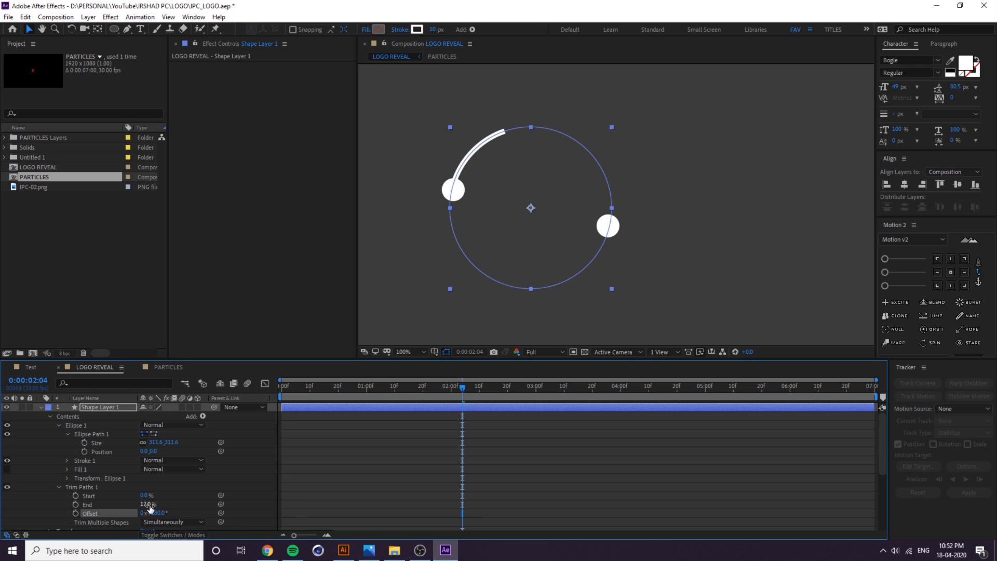
Keyframe the Trim Paths End at 0% at 2:04 and at 40.5% at 3:07.
left_click_drag(149, 504, 144, 505)
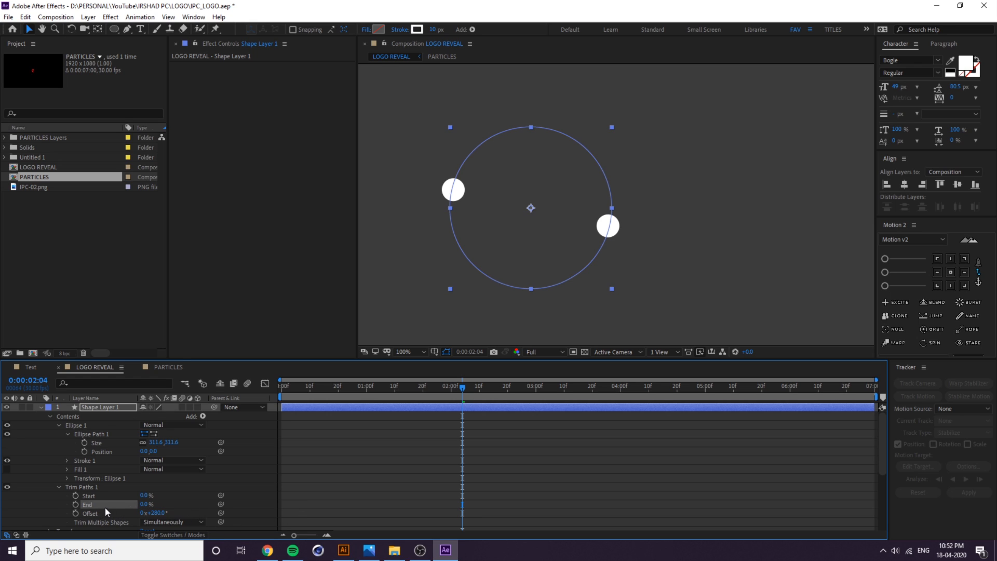
left_click(162, 498)
left_click(75, 504)
scroll(537, 466, "down", 4)
left_click_drag(464, 398, 555, 414)
scroll(90, 501, "up", 4)
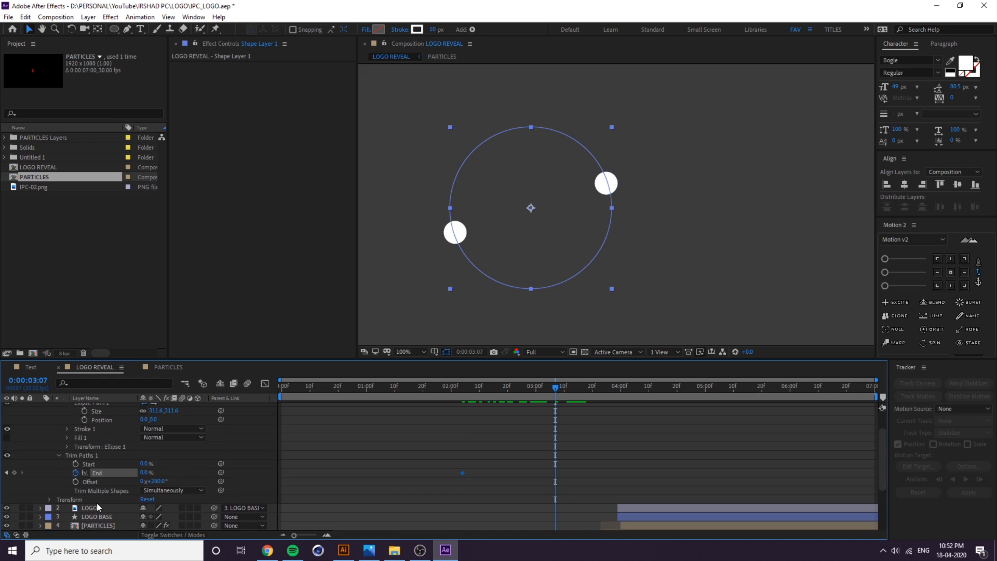
scroll(96, 503, "up", 2)
left_click(153, 500)
left_click_drag(147, 502, 173, 504)
left_click(308, 487)
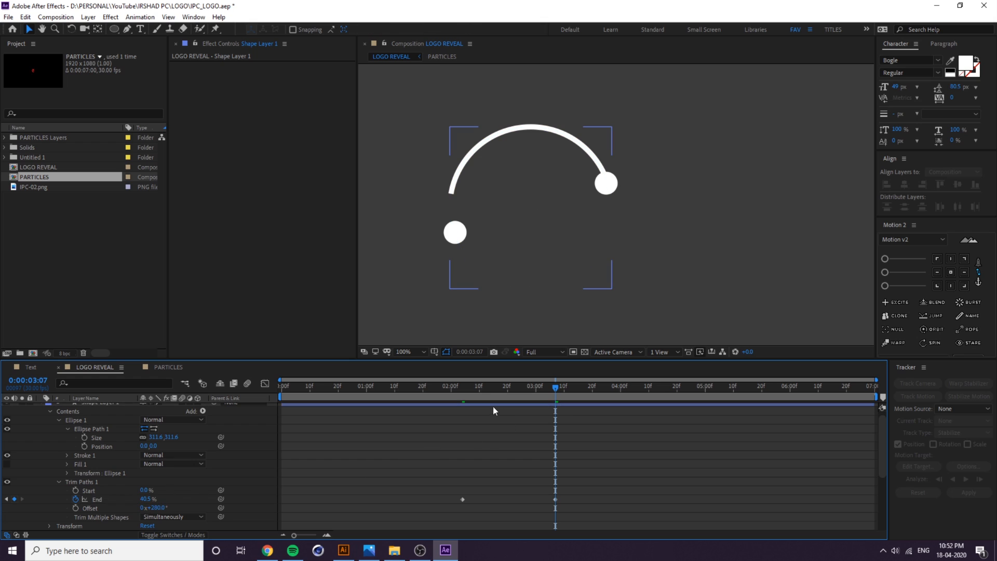
Keyframe the Trim Paths Start at 0% at 2:09 and at 40.5% at 3:07.
mouse_move(479, 389)
left_mouse_down()
mouse_move(457, 401)
mouse_move(476, 389)
left_mouse_up()
left_click(76, 490)
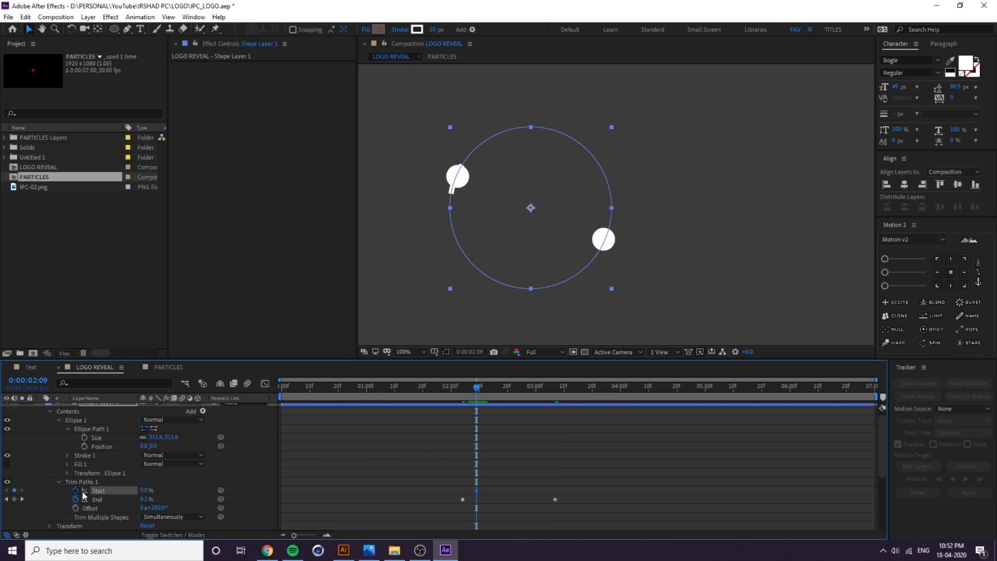
left_click_drag(486, 397, 550, 411)
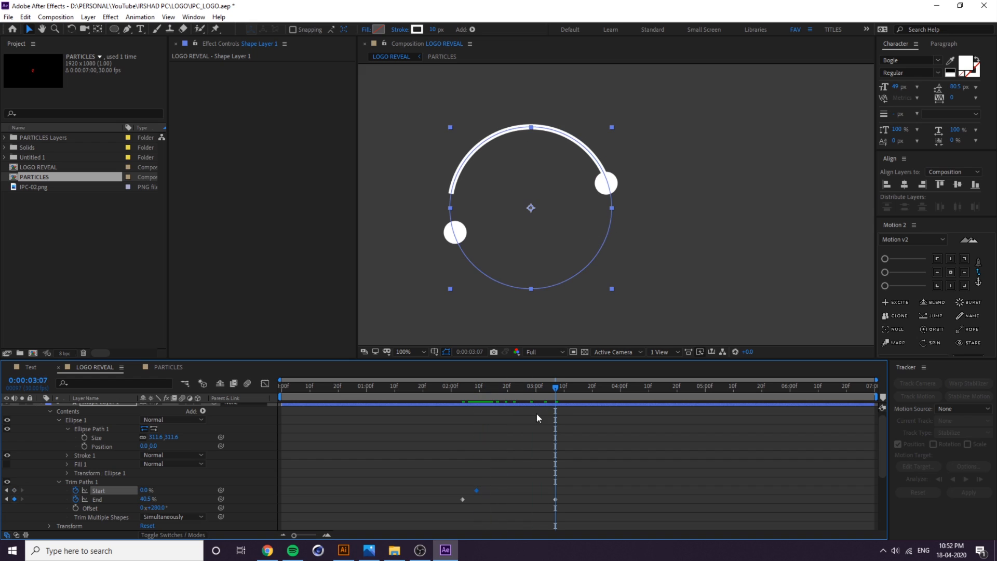
left_click(152, 497)
left_click(162, 498)
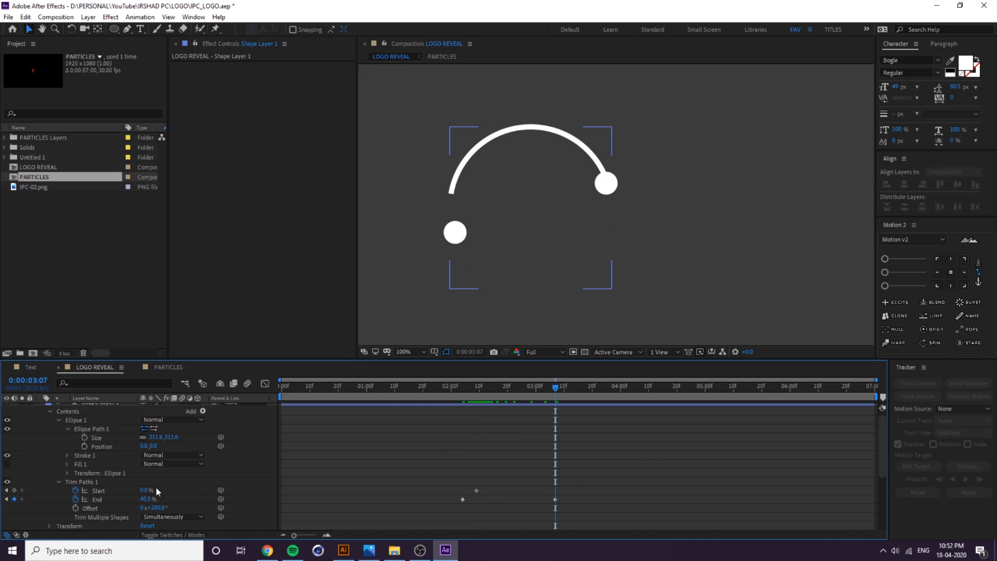
type("26")
key("Return")
left_click_drag(159, 491, 170, 495)
left_click(148, 490)
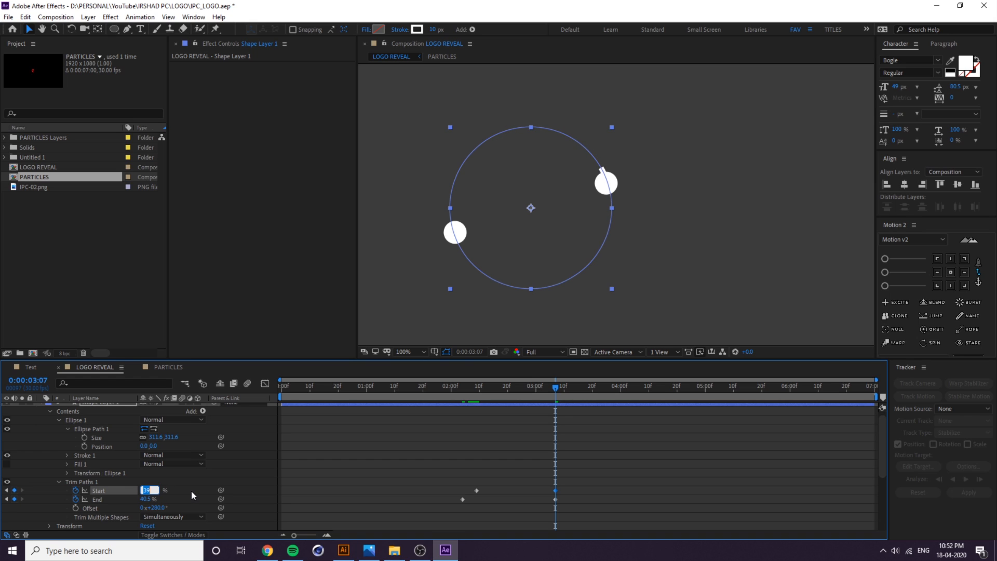
type("40.5")
left_click(186, 481)
left_click(580, 447)
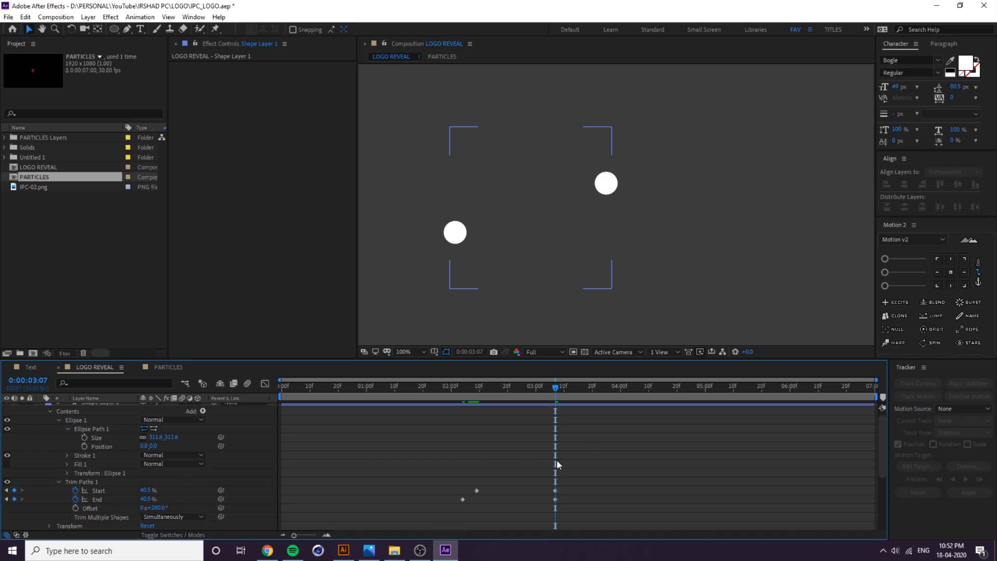
Move the ending Trim Paths Start keyframe later to about 3:14.
left_click_drag(556, 491, 558, 492)
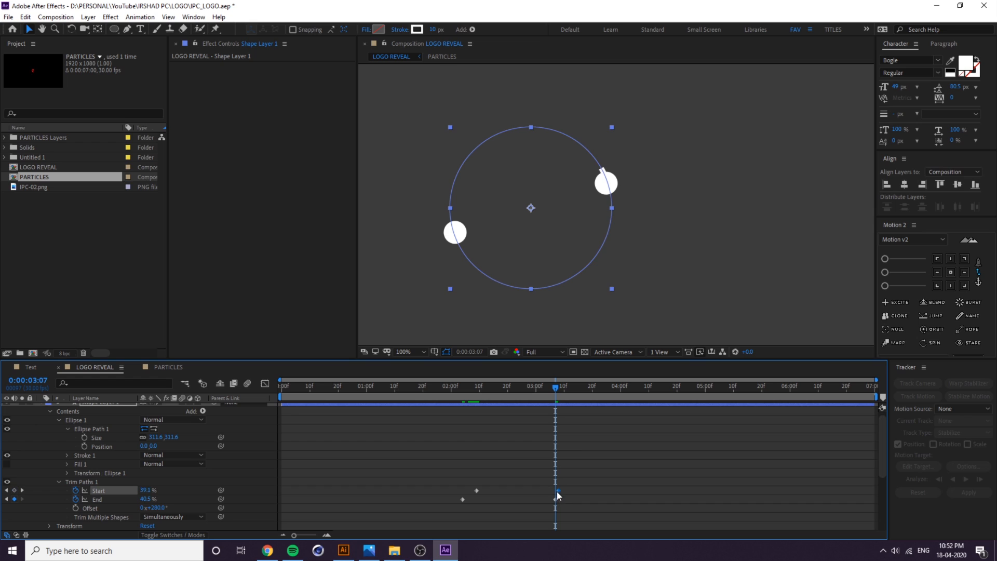
left_click(556, 501)
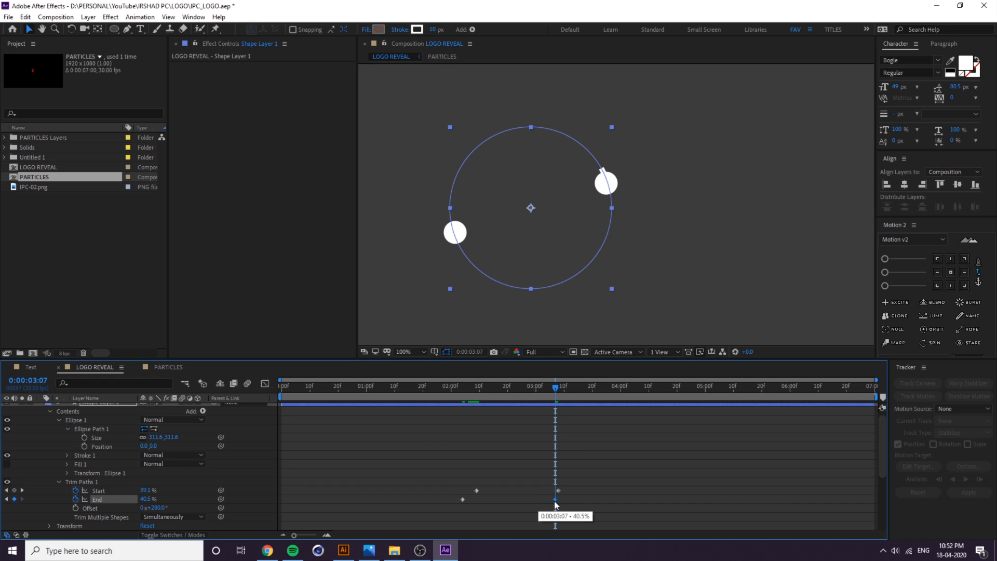
left_click_drag(558, 491, 578, 490)
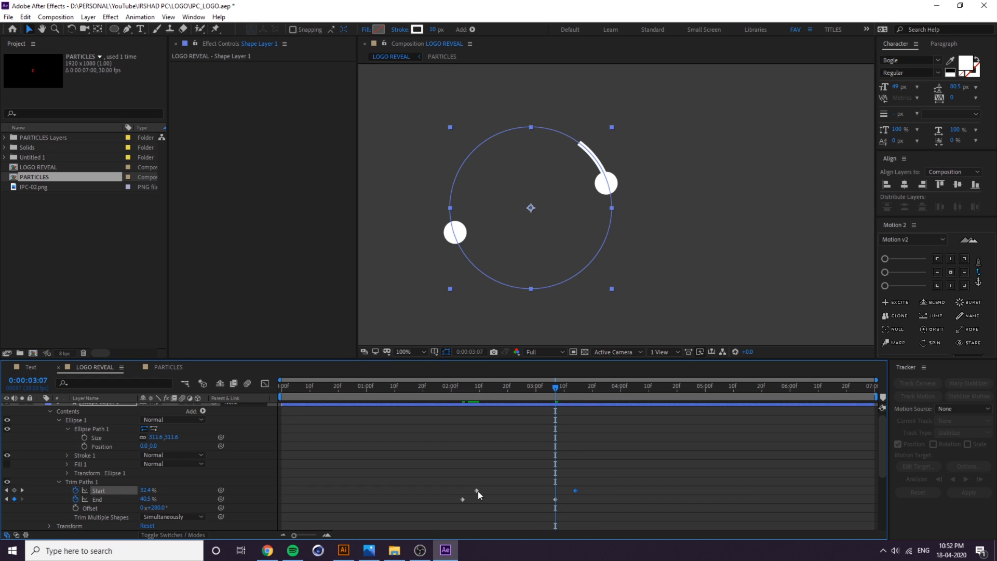
Shift the first Trim Paths Start keyframe to about 2:12, apply Easy Ease to all Start and End keyframes, and preview the motion.
left_click_drag(478, 491, 488, 491)
left_click_drag(658, 470, 438, 503)
key("F9")
left_click(508, 435)
left_click_drag(457, 395, 450, 395)
key("space")
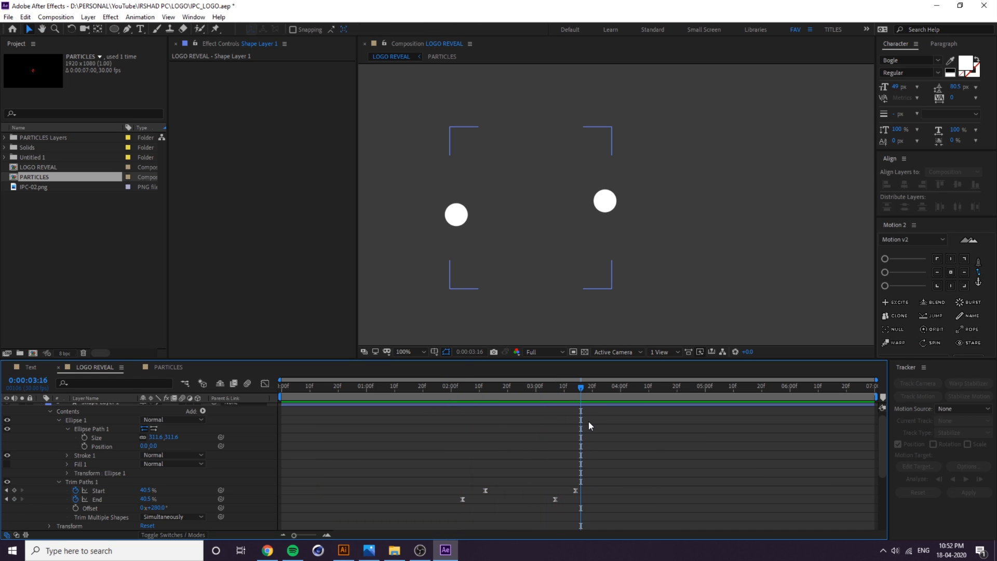
key("space")
Move the Trim Paths Start keyframes to about 2:18 and 3:07, and play back the stroke animation.
left_click(575, 388)
left_click(576, 490)
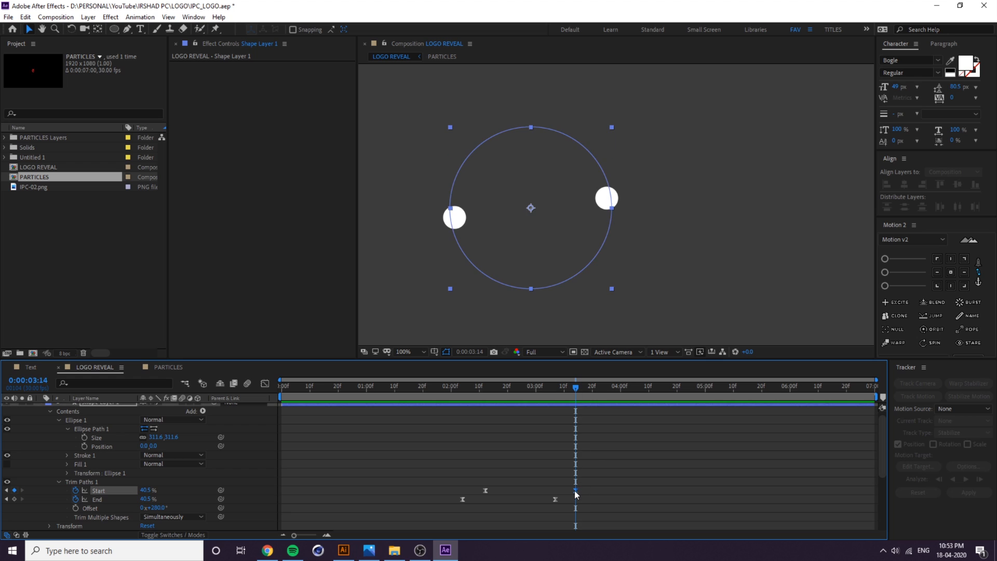
left_click_drag(575, 490, 555, 491)
left_click_drag(485, 490, 503, 492)
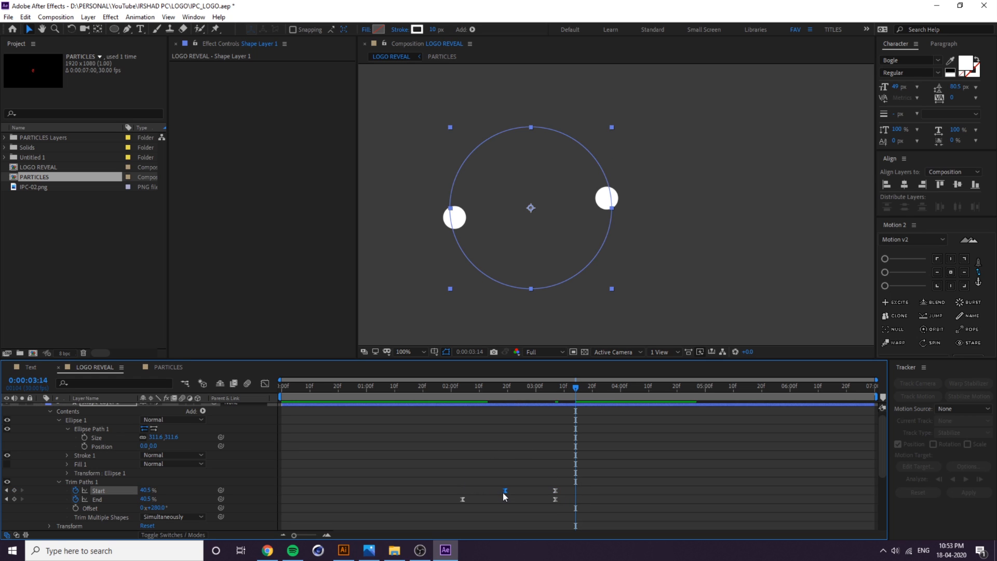
left_click(460, 389)
key("space")
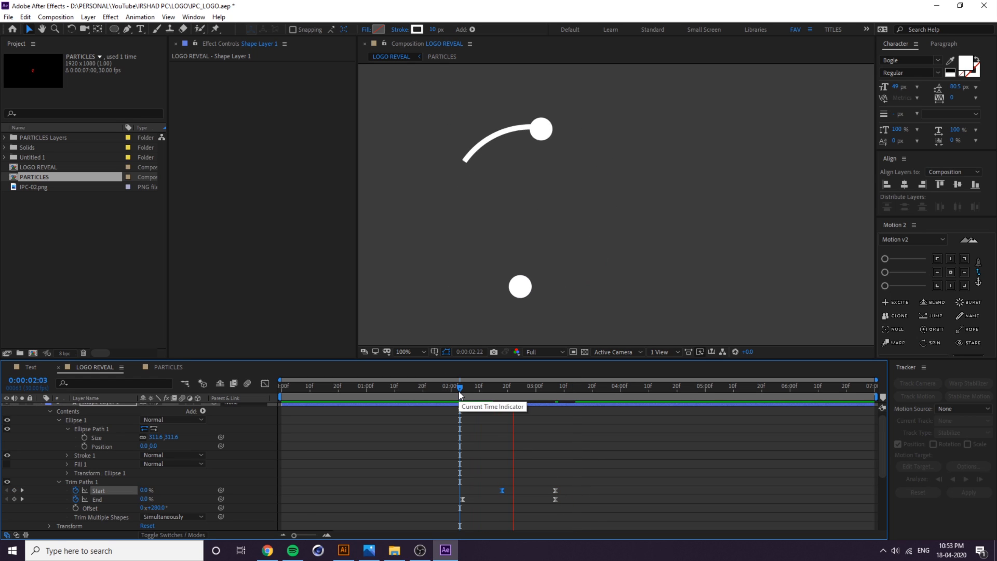
key("space")
Reshape the speed curves of the Trim Paths Start and End keyframes in the Graph Editor so the motion peaks nearer the end.
left_click_drag(568, 477, 422, 509)
left_click(264, 384)
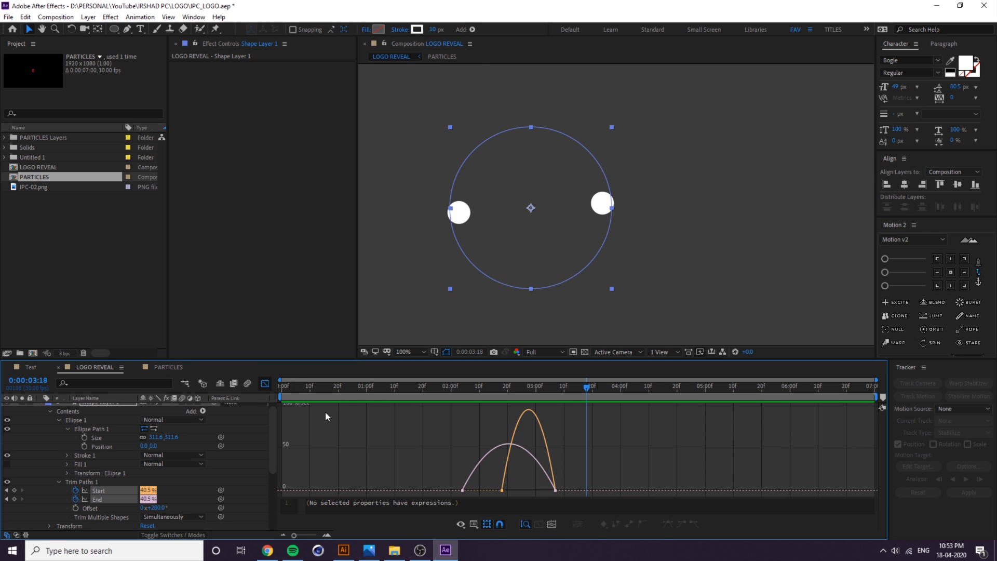
mouse_move(511, 487)
left_mouse_down()
mouse_move(530, 488)
mouse_move(516, 490)
left_mouse_up()
left_click(525, 484)
left_click(502, 490)
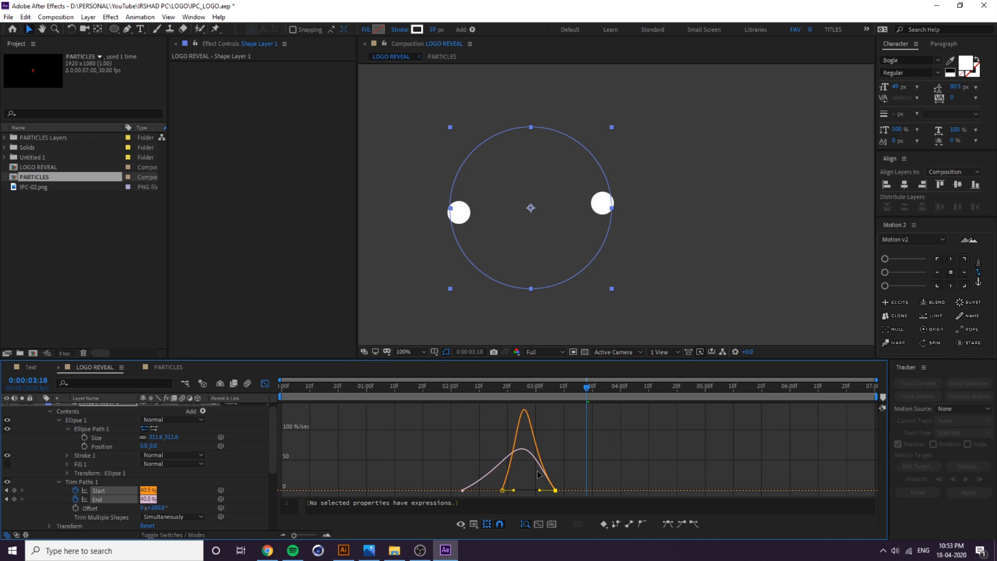
left_click(457, 387)
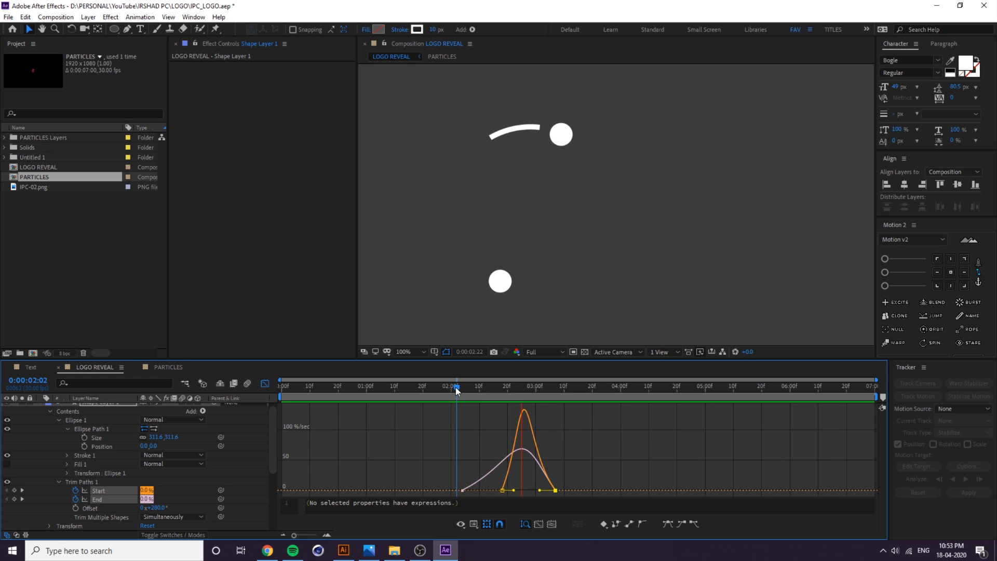
key("space")
left_click(264, 383)
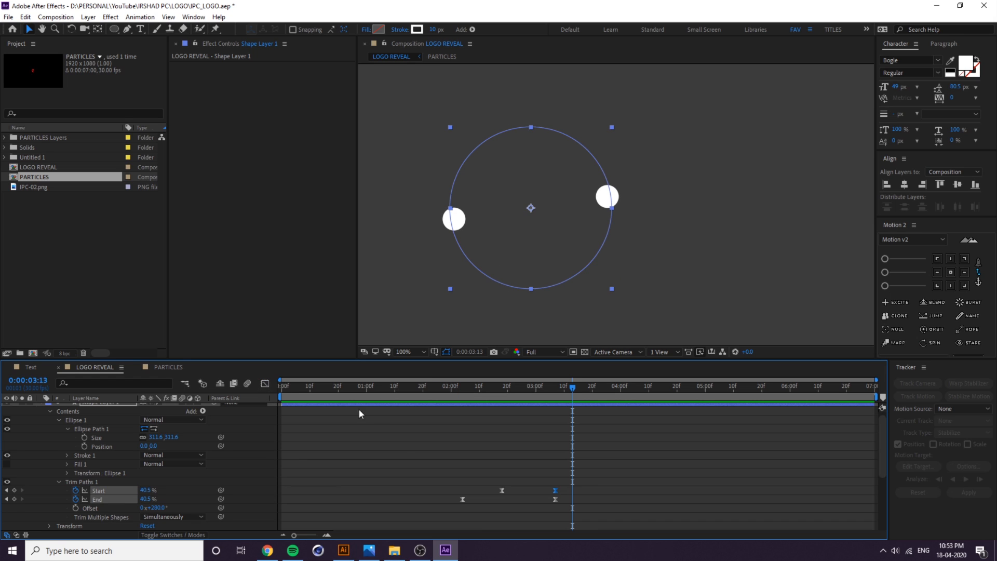
Reduce Shape Layer 1 to its keyframed properties and save the project.
left_click(544, 460)
scroll(502, 423, "up", 1)
left_click(504, 410)
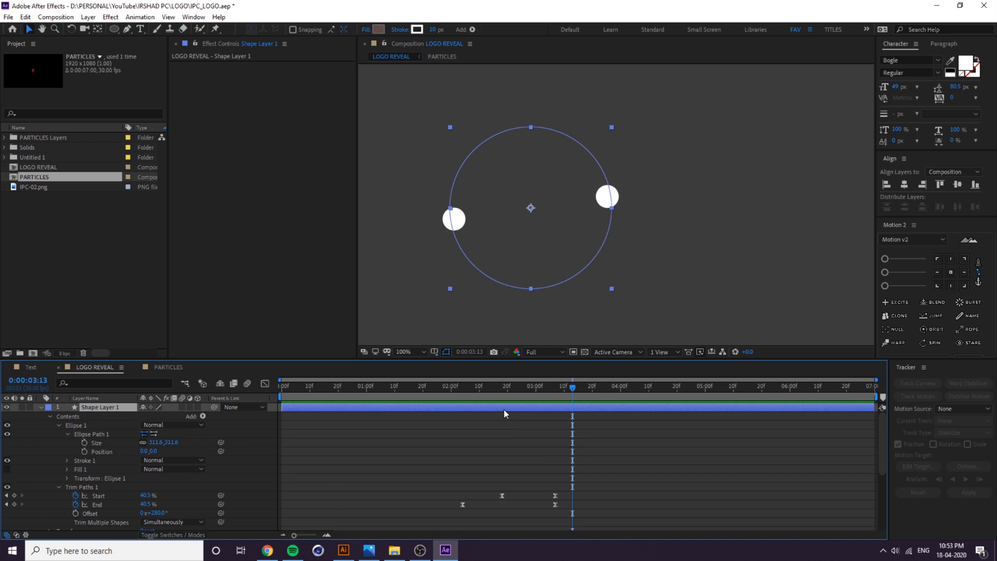
key("u")
left_click(568, 429)
key("ctrl+s")
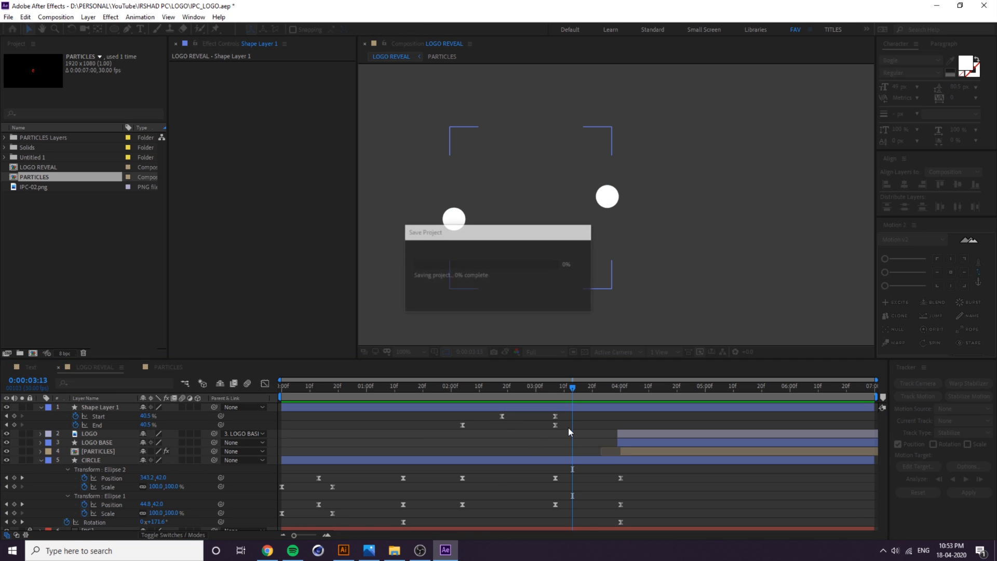
Set the stroke width of Shape Layer 1 to 1 px.
left_click_drag(567, 390, 554, 390)
key("comma")
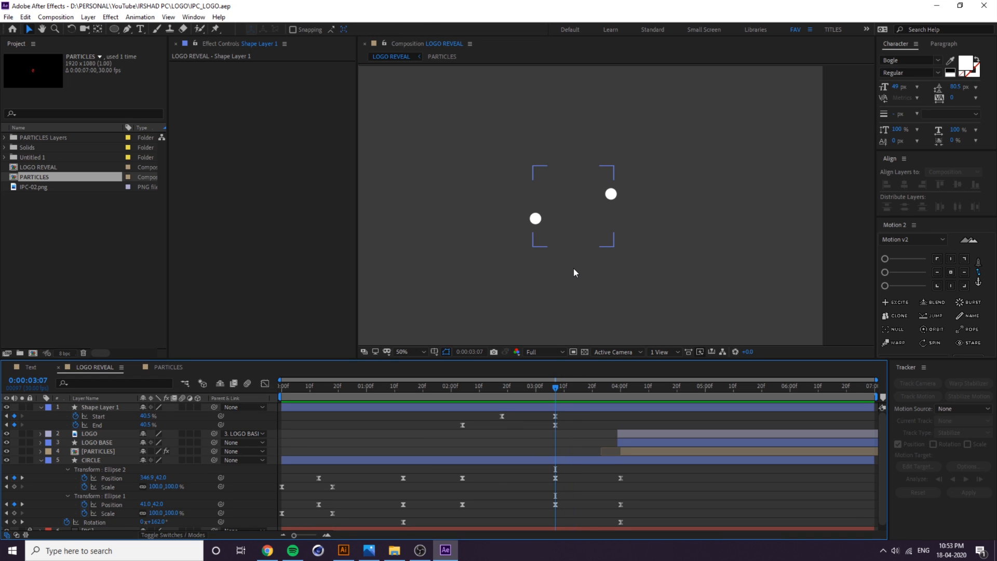
left_click_drag(568, 399, 515, 397)
left_click(531, 407)
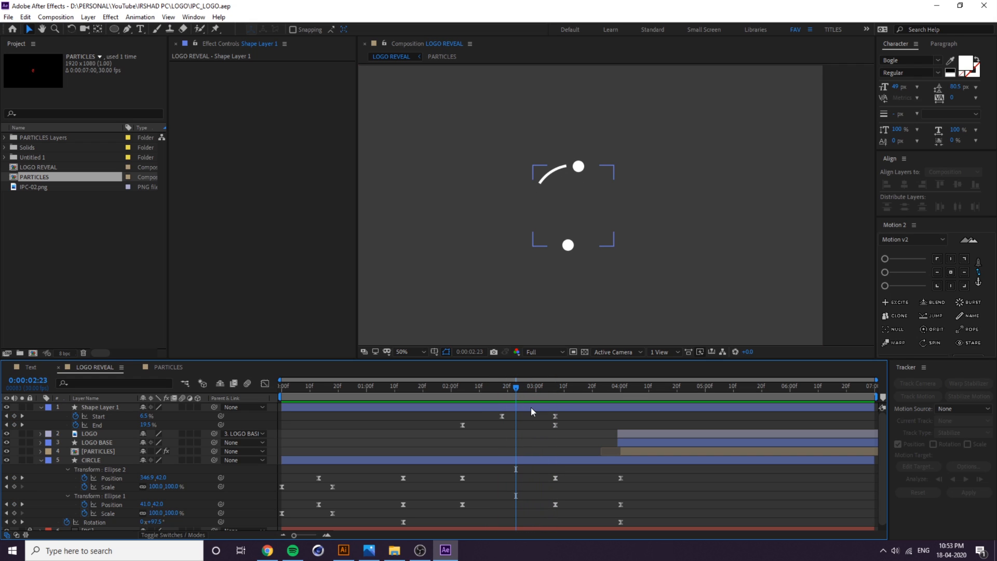
left_click(433, 30)
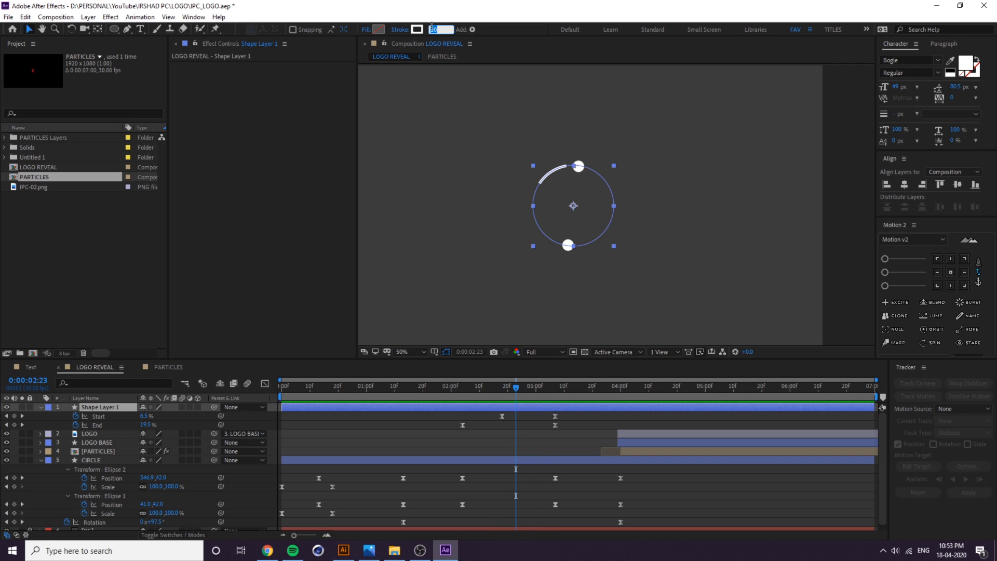
left_click(596, 333)
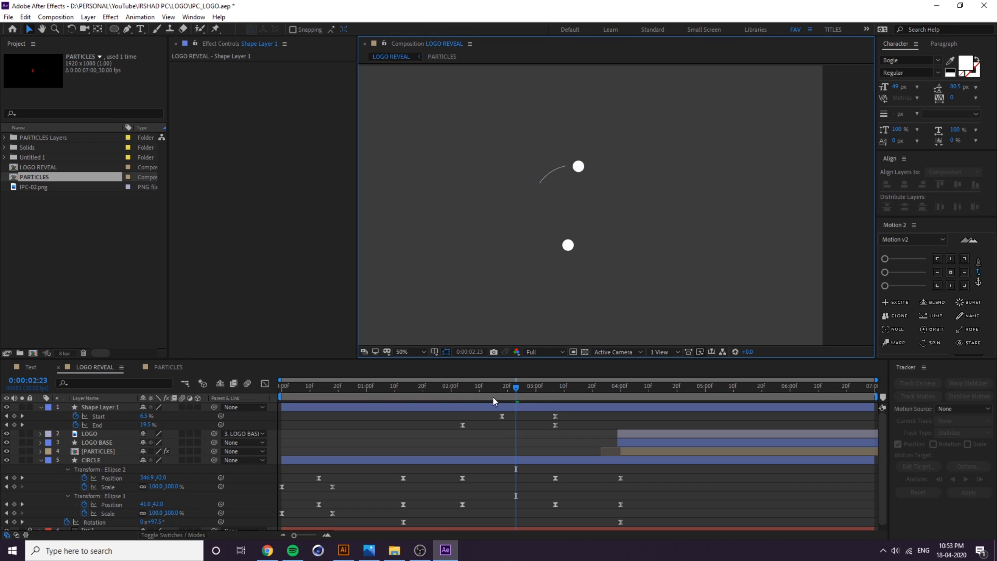
Preview the composition from the beginning and save the project.
left_click_drag(480, 389, 251, 410)
key("space")
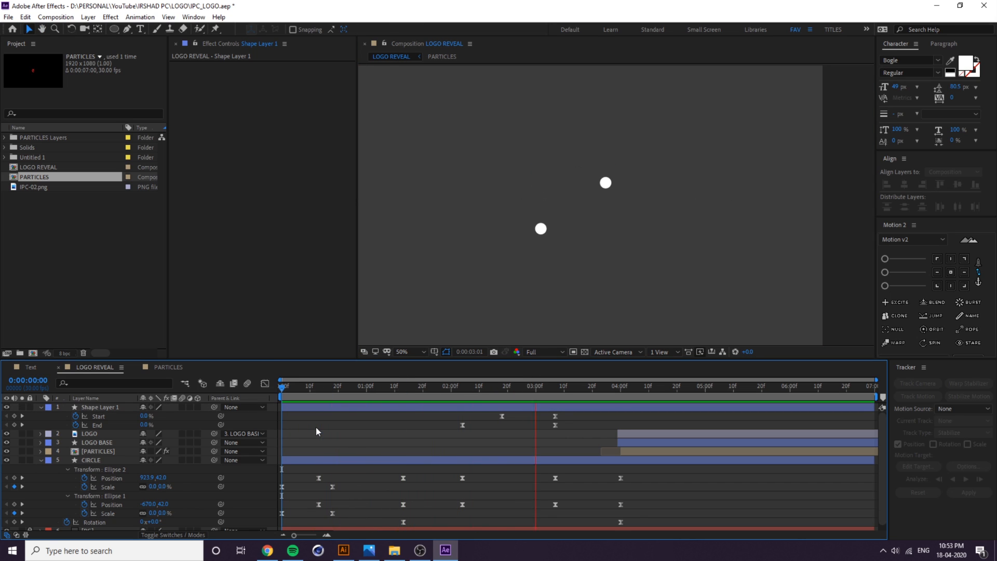
key("space")
key("ctrl+s")
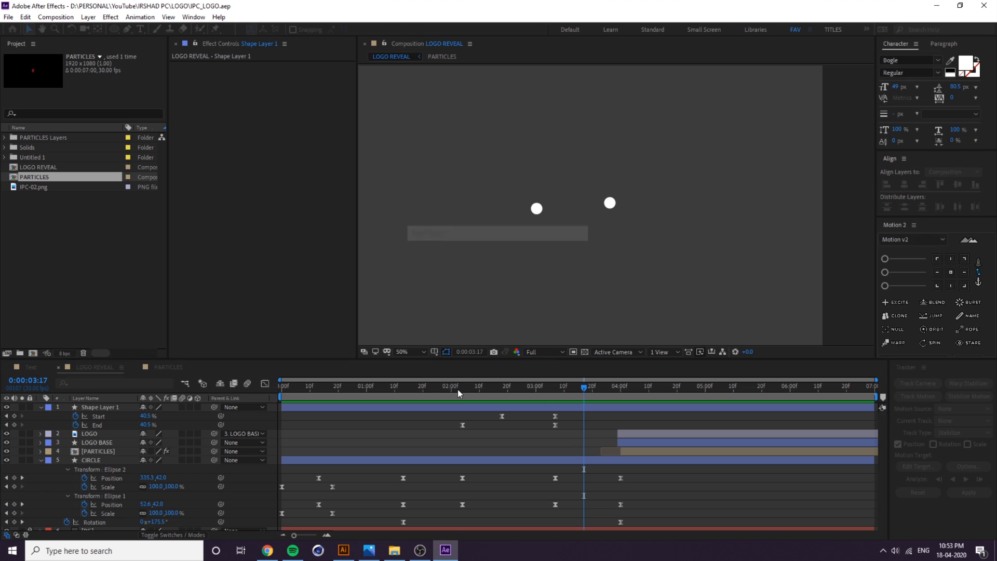
Duplicate Shape Layer 1 and rotate the copy to 116° around the spin path.
left_click_drag(457, 388, 526, 391)
left_click(512, 405)
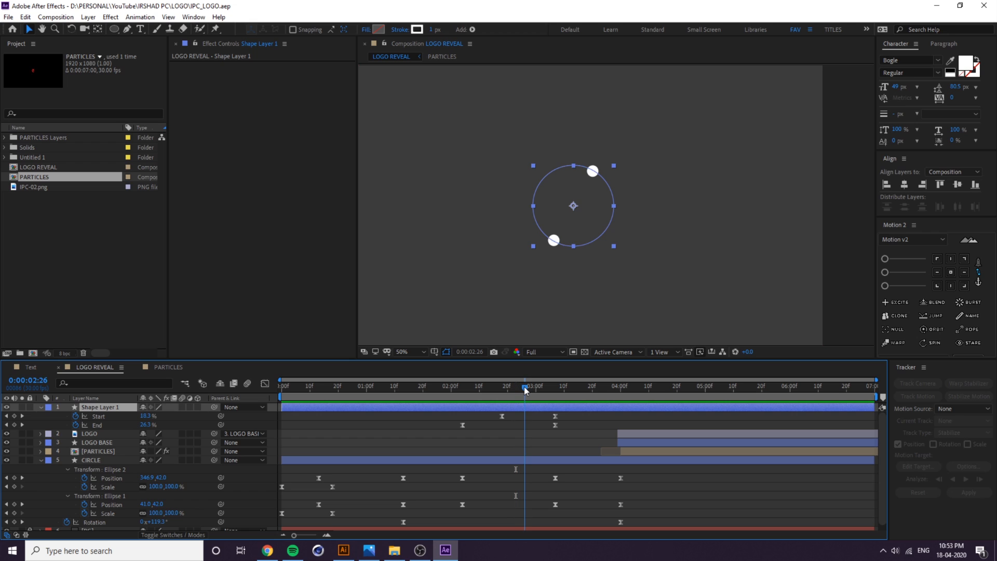
key("ctrl+d")
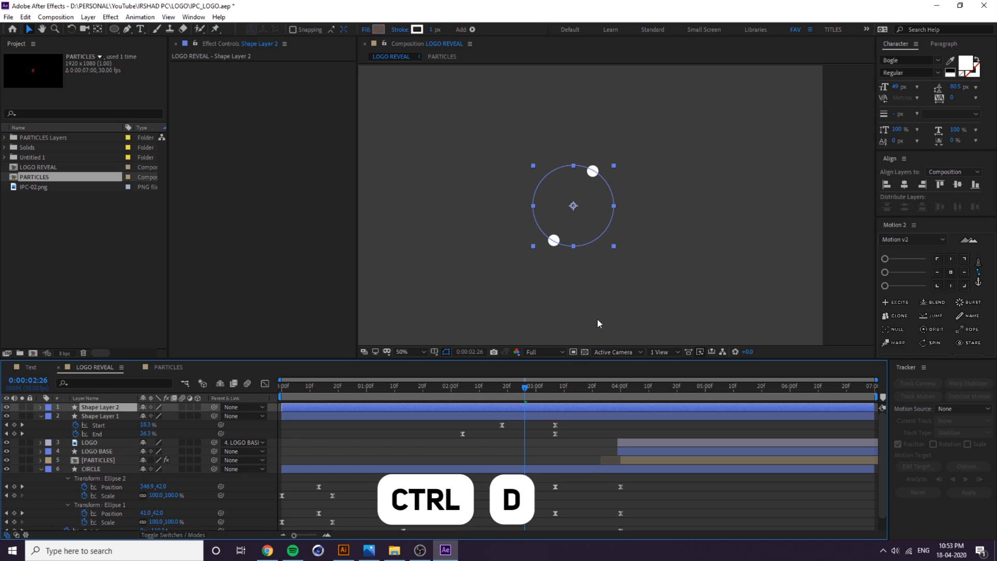
scroll(583, 207, "up", 2)
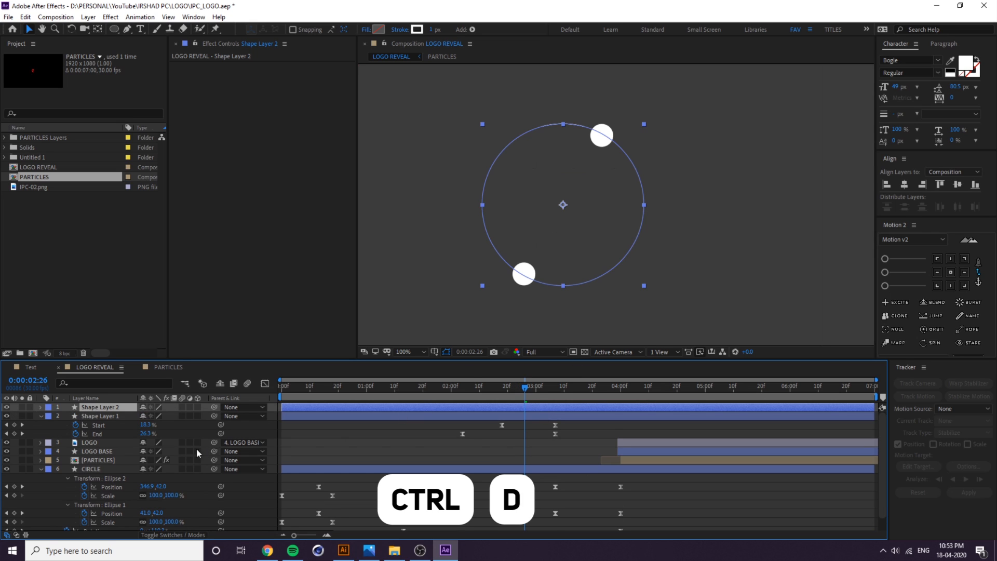
key("r")
left_click_drag(159, 417, 762, 304)
left_click(783, 271)
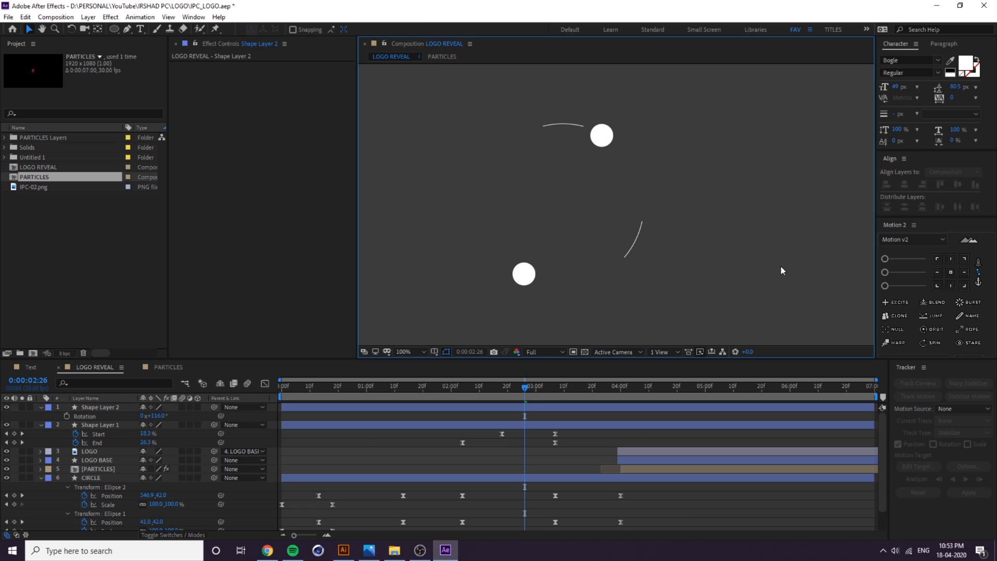
Thicken the duplicate's stroke to 11 px and try rotations of 180° and about 191.3° to align it behind the lower circle.
left_click(535, 407)
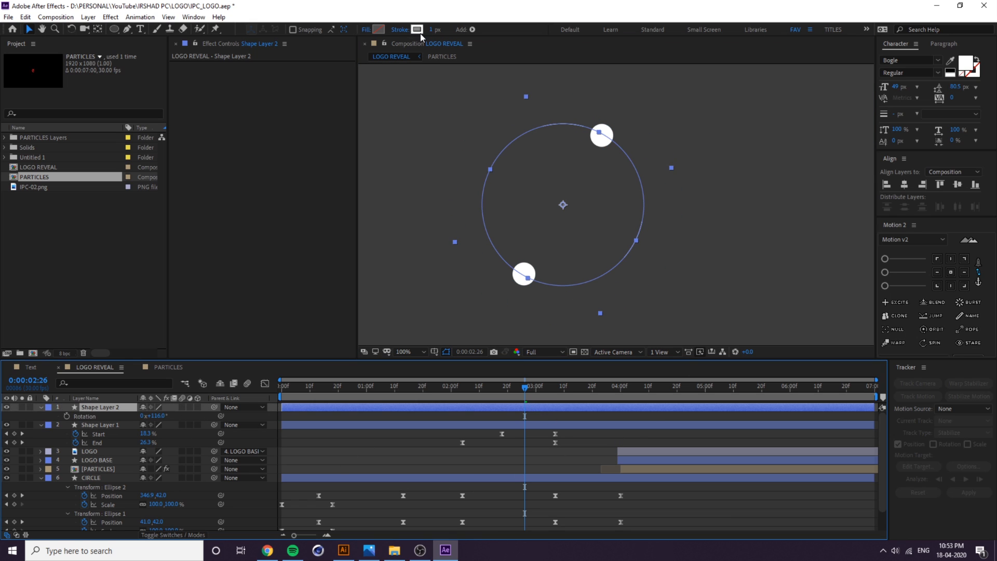
left_click_drag(432, 30, 442, 32)
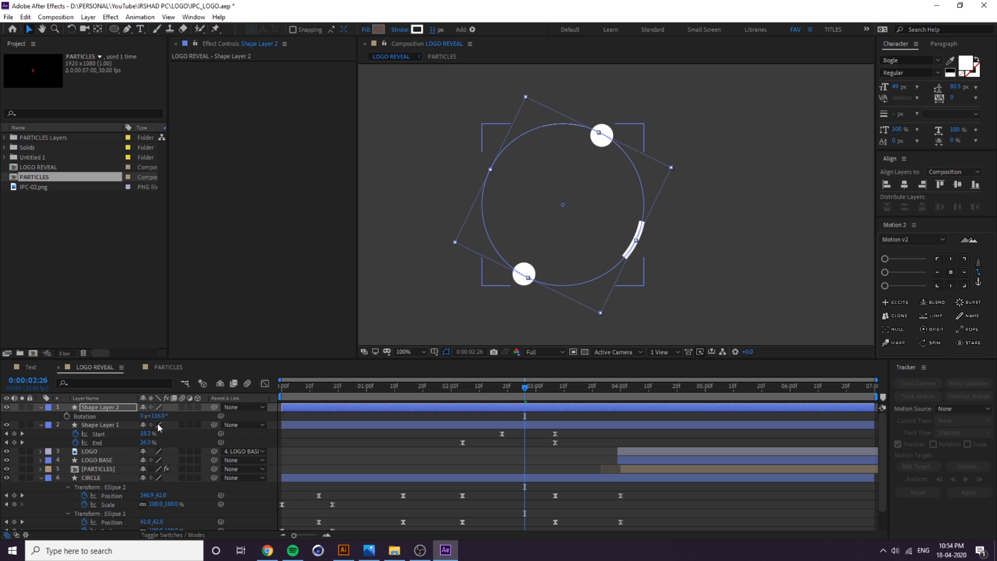
mouse_move(154, 415)
left_mouse_down()
mouse_move(357, 406)
mouse_move(517, 382)
left_mouse_up()
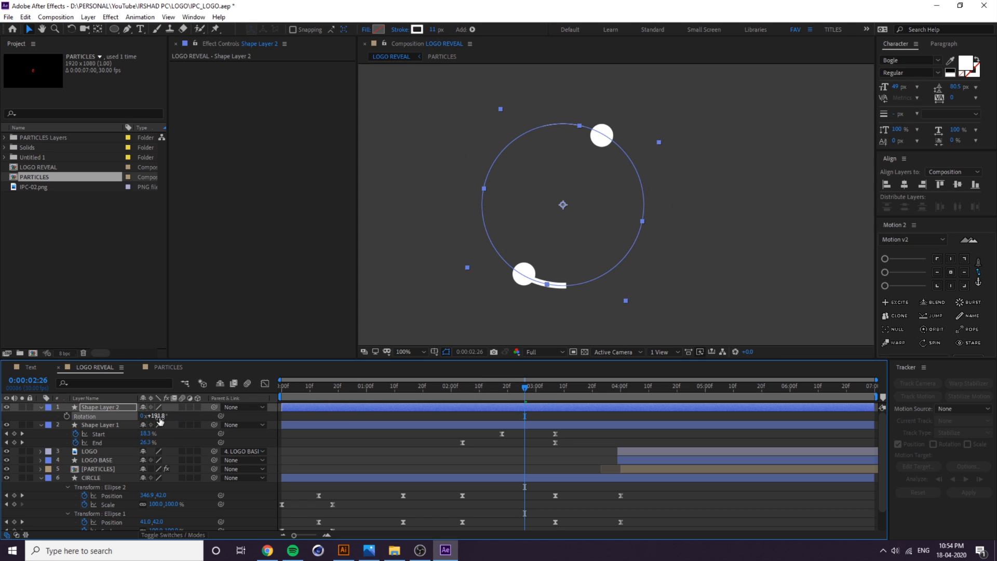
left_click(157, 416)
type("180")
key("Return")
left_click_drag(163, 419, 438, 480)
left_click_drag(532, 392, 480, 403)
left_click_drag(464, 416, 476, 432)
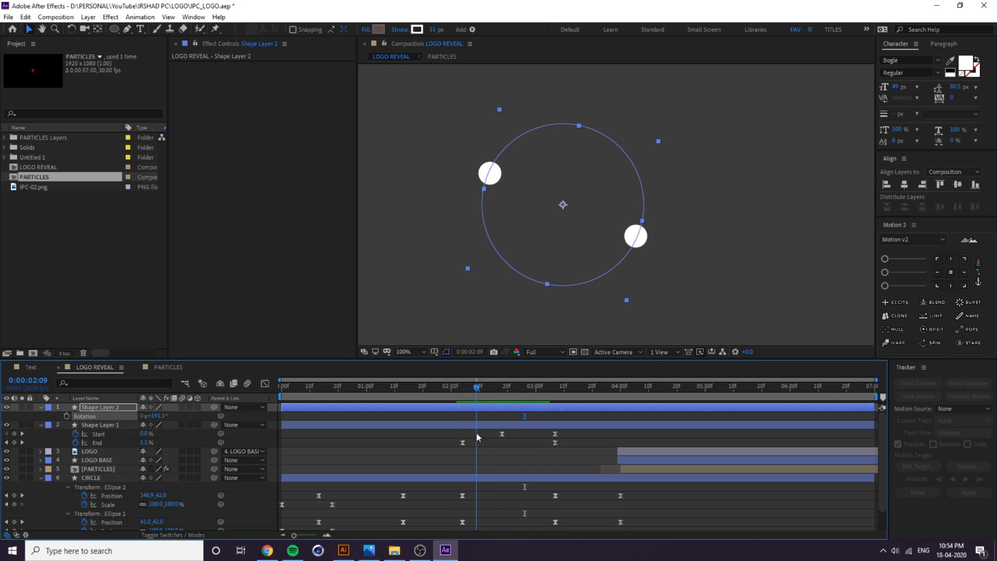
Set the rotation of Shape Layer 2 to 185° and collapse both shape layers' properties.
left_click(158, 416)
type("185")
key("Return")
left_click(42, 407)
left_click(41, 415)
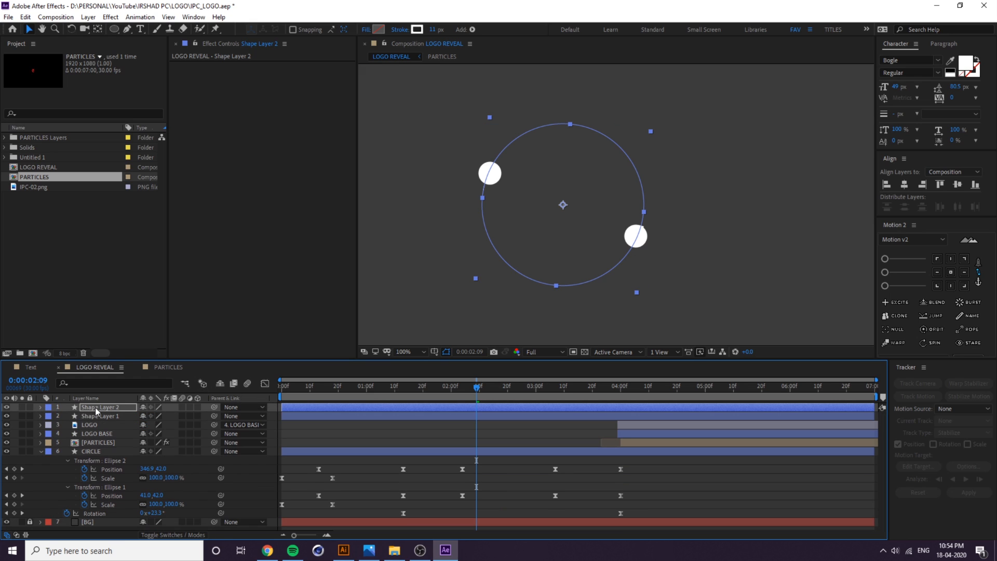
Set the stroke width of Shape Layer 2 to 1 px.
left_click(434, 30)
type("1")
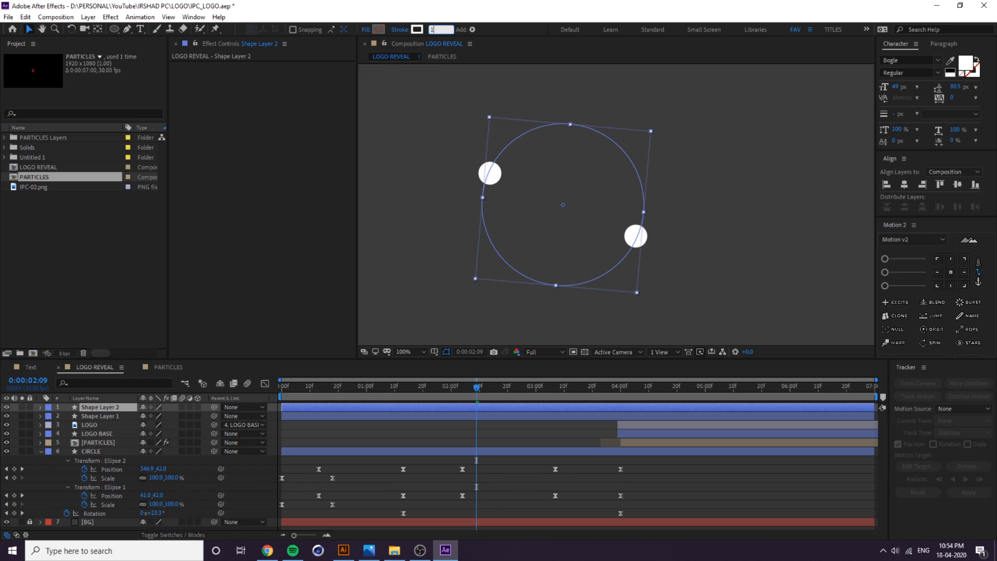
key("Return")
scroll(702, 173, "down", 2)
left_click(839, 230)
scroll(676, 254, "up", 1)
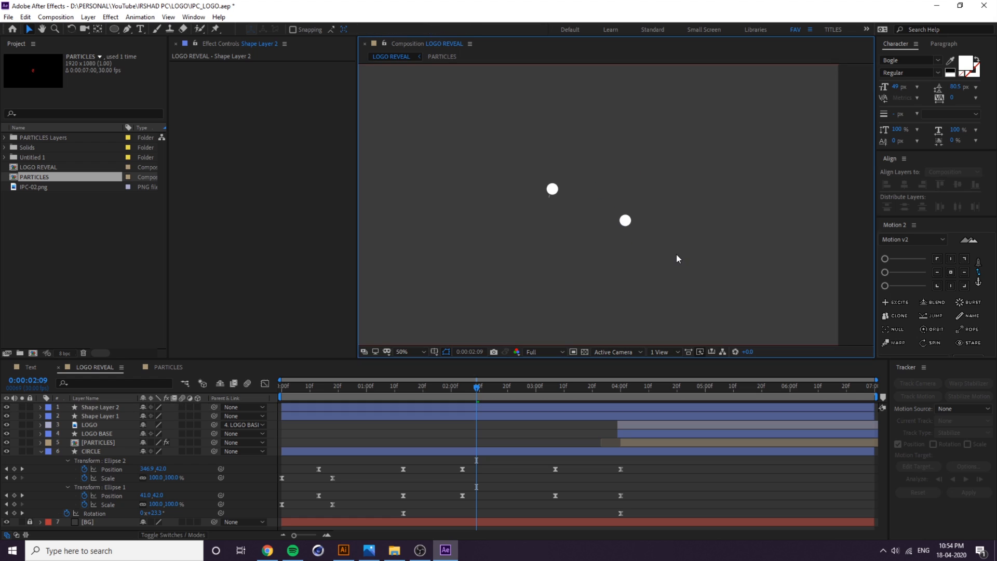
Preview both trailing strokes from the start, save the project and collapse the layers' keyframed properties.
left_click_drag(478, 390, 222, 409)
key("space")
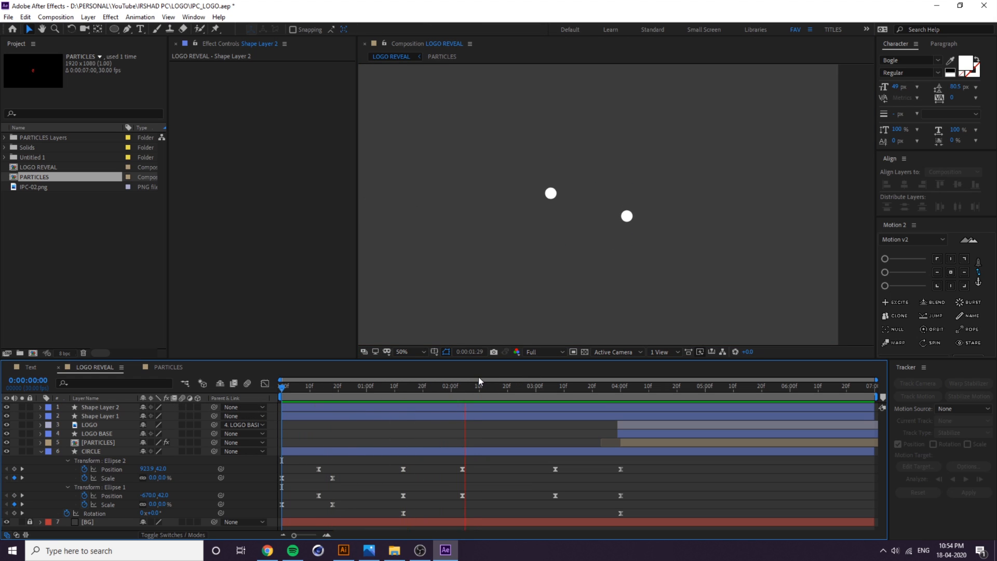
key("ctrl+s")
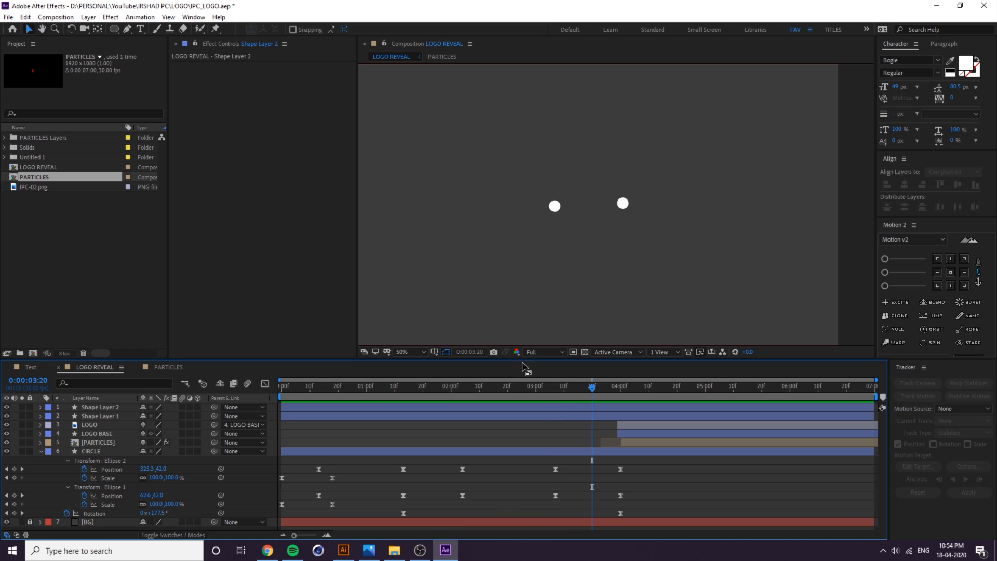
key("u")
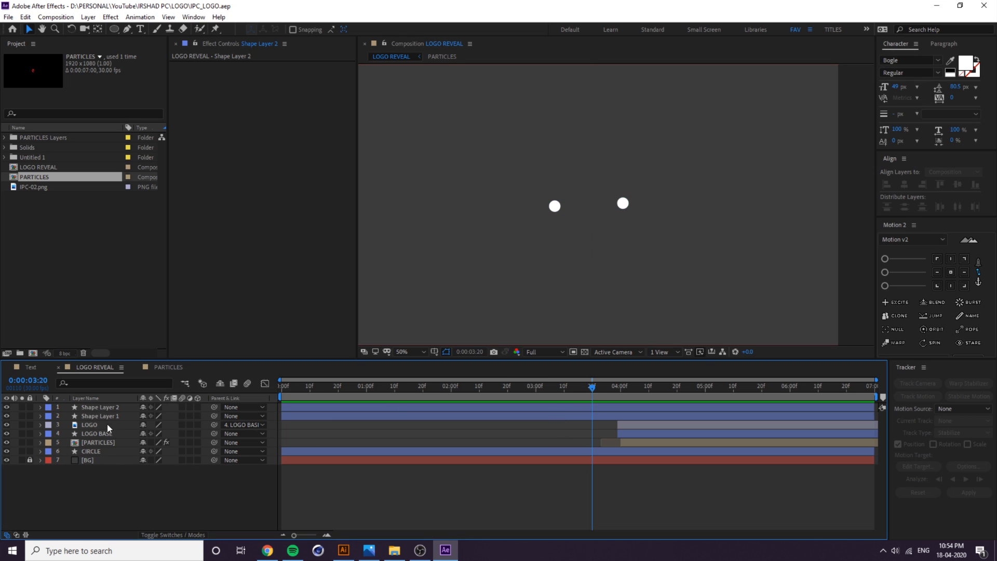
Rename Shape Layer 1 and Shape Layer 2 both as Line.
left_click(107, 409)
left_click(107, 413, "ctrl")
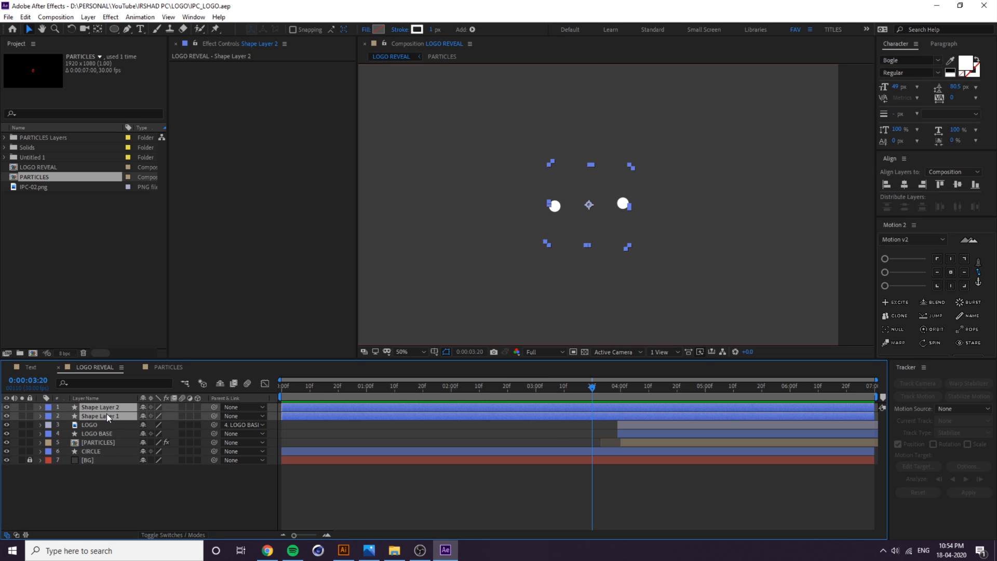
key("F2")
left_click(102, 414)
key("Return")
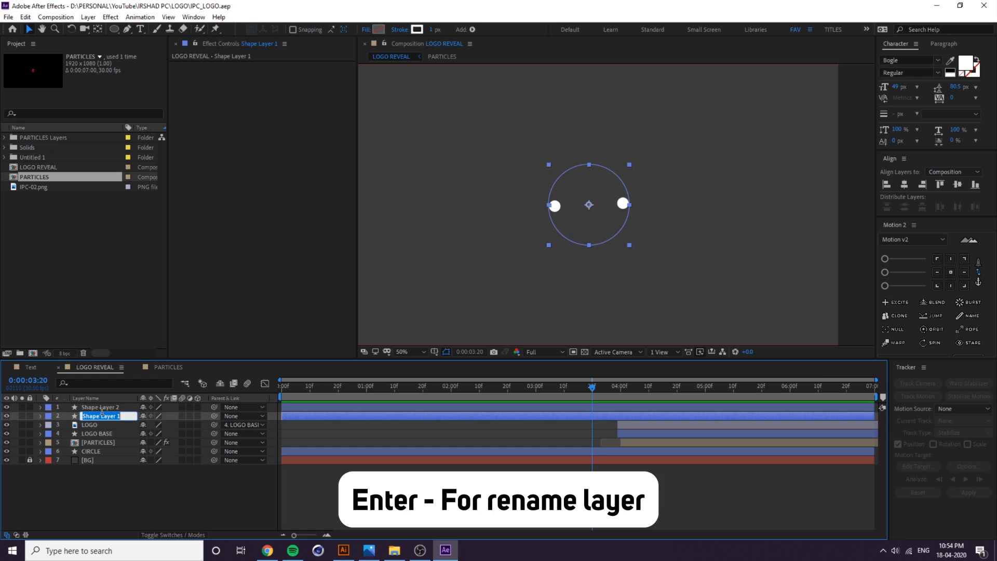
type("Line")
key("Return")
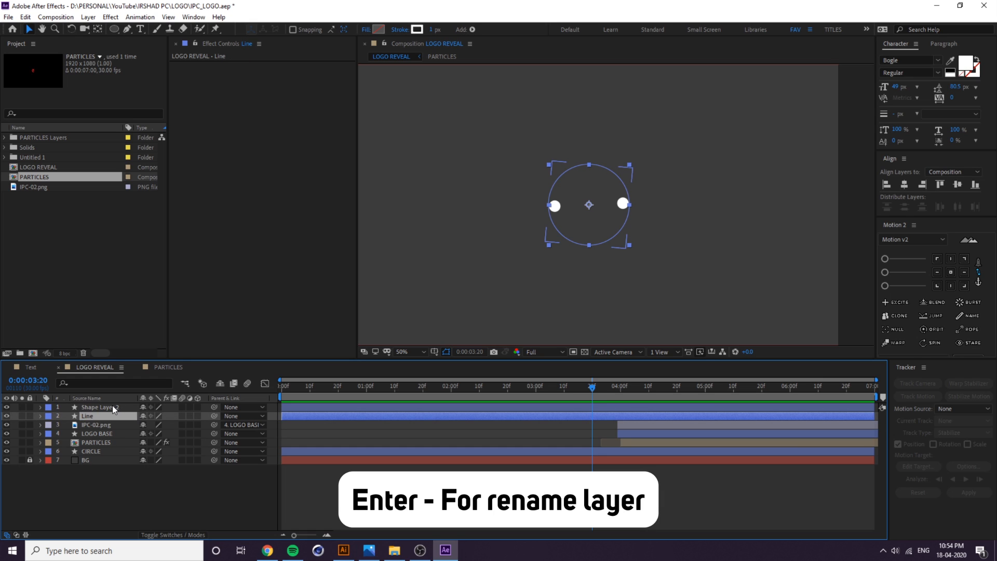
left_click(103, 409)
key("Return")
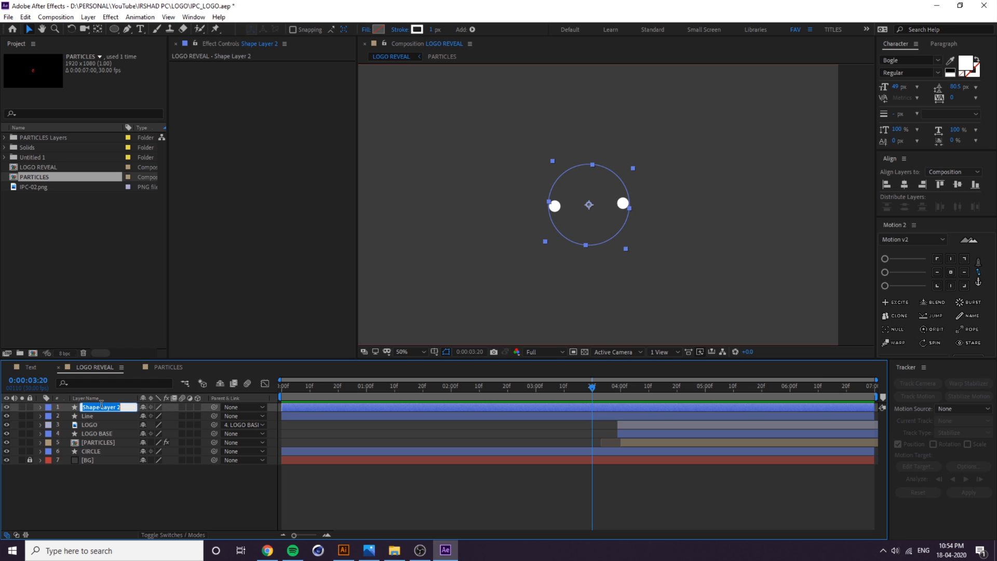
type("Line")
key("Return")
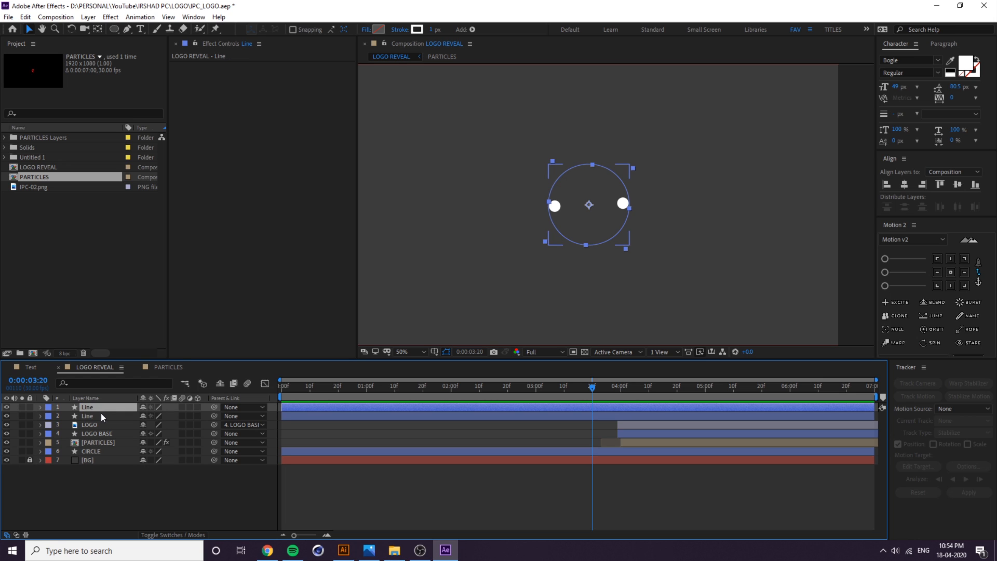
Move both Line layers below the CIRCLE layer in the LOGO REVEAL layer stack.
left_click(101, 415, "ctrl")
left_click_drag(105, 416, 110, 455)
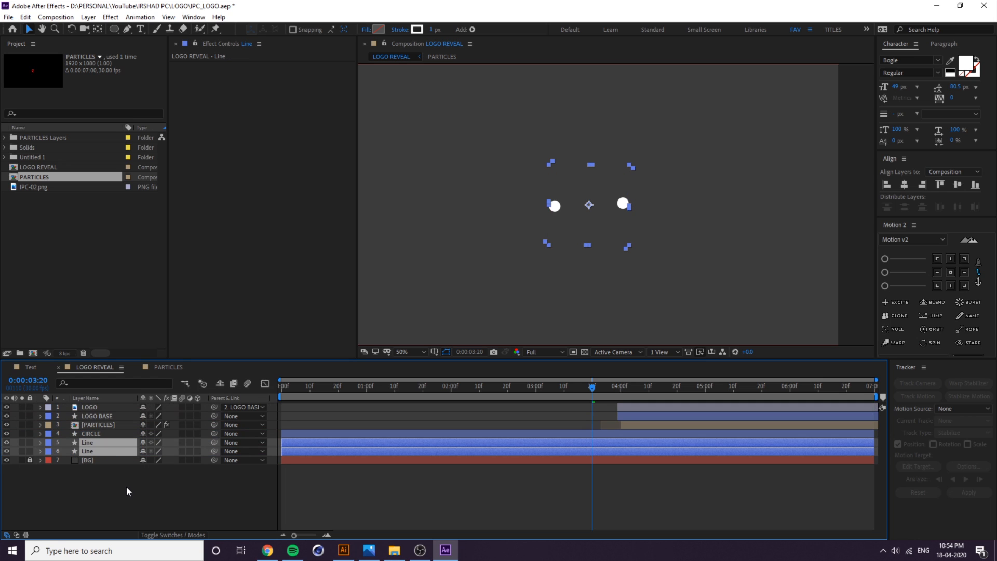
left_click(126, 486)
left_click_drag(349, 383, 437, 419)
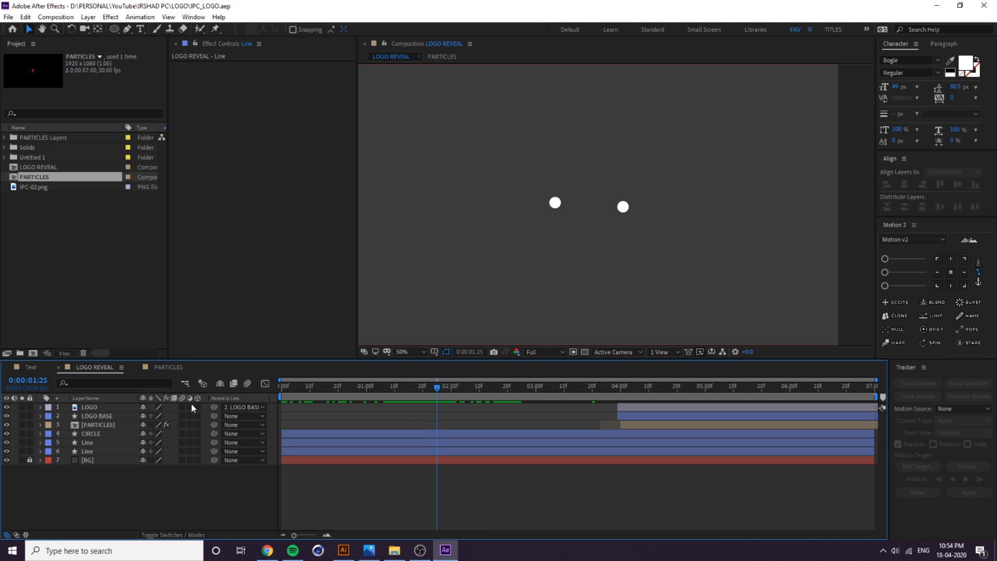
Select and copy four particles in the PARTICLES composition: Layer 27, Layer 32, Layer 21 and Layer 14.
left_click(169, 367)
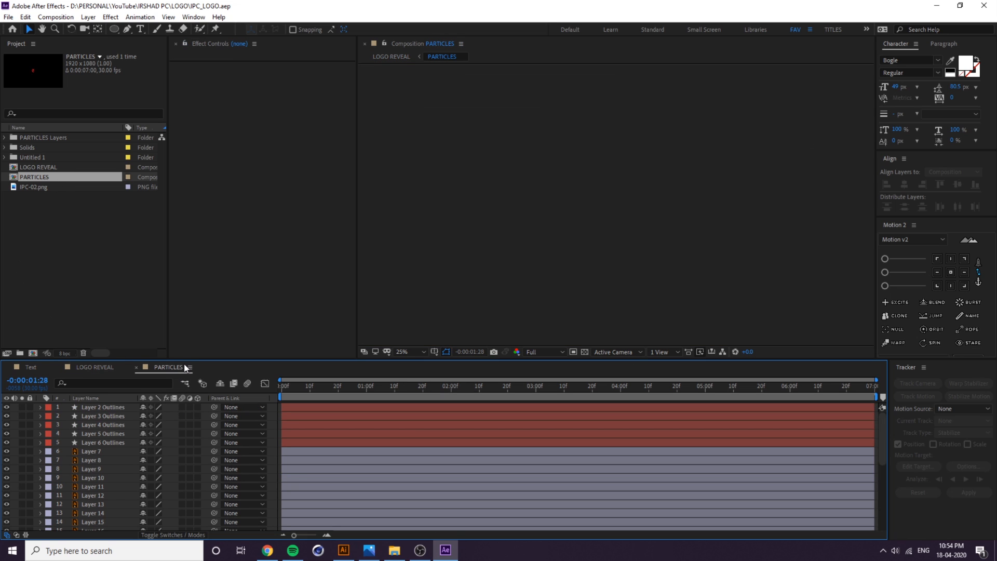
left_click_drag(313, 388, 370, 396)
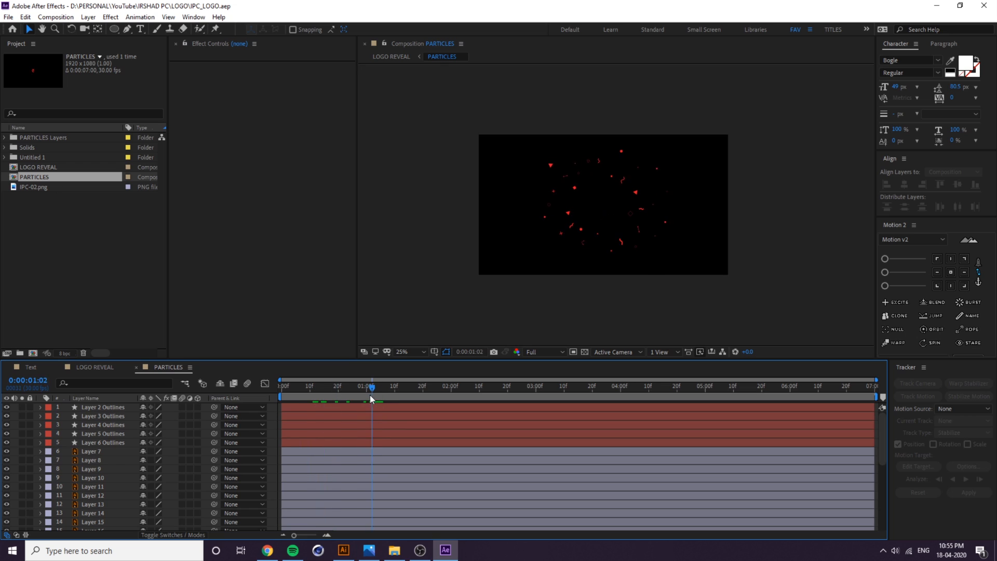
scroll(621, 223, "up", 2)
left_click(533, 158)
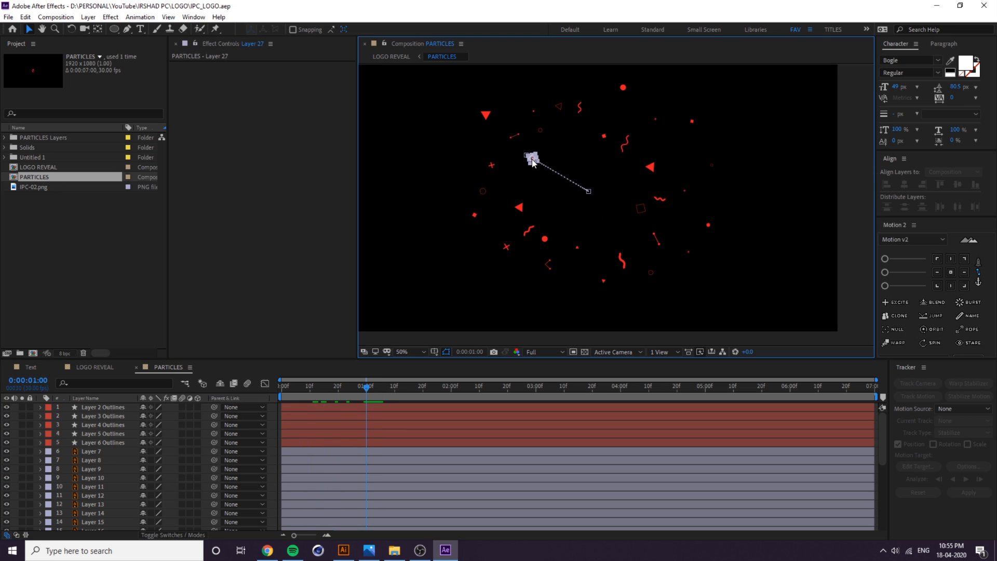
scroll(558, 188, "up", 2)
scroll(562, 215, "down", 2)
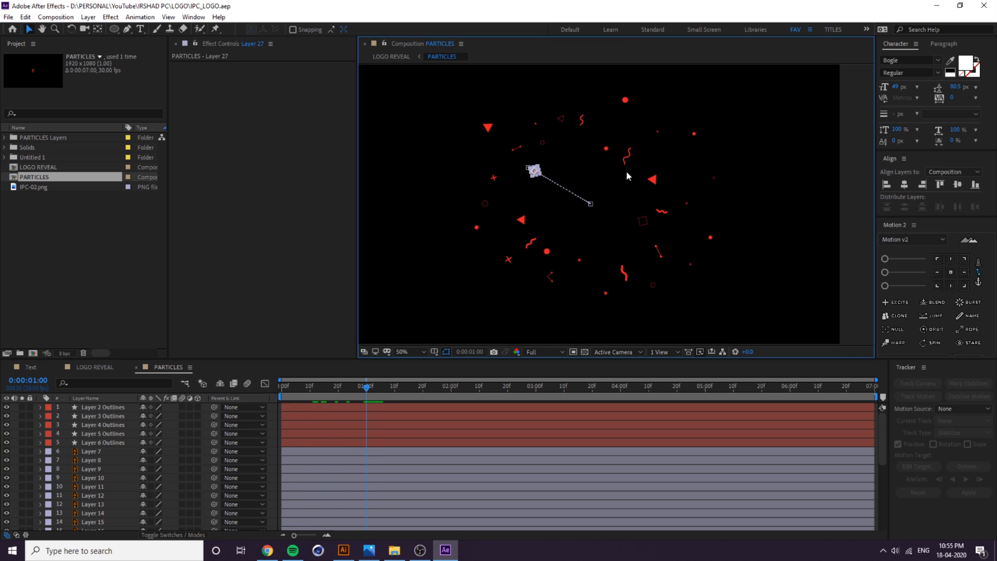
scroll(595, 202, "up", 2)
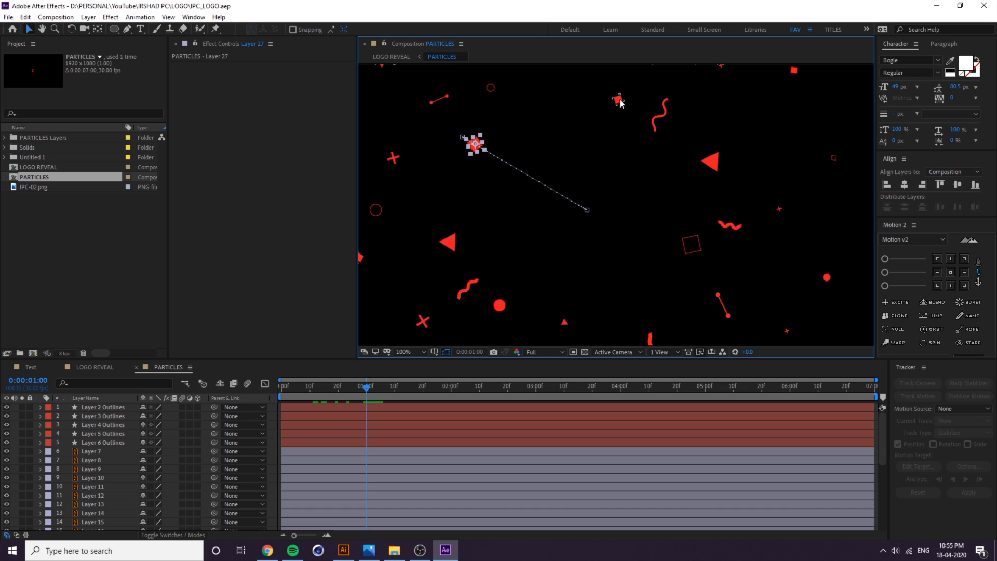
left_click(596, 118)
left_click(470, 145)
left_click_drag(660, 126, 648, 89)
left_click_drag(590, 227, 687, 260)
left_click_drag(678, 202, 586, 256)
left_click_drag(679, 232, 631, 132)
left_click(713, 169)
key("space")
left_click_drag(632, 172, 680, 280)
key("v")
left_click(455, 181)
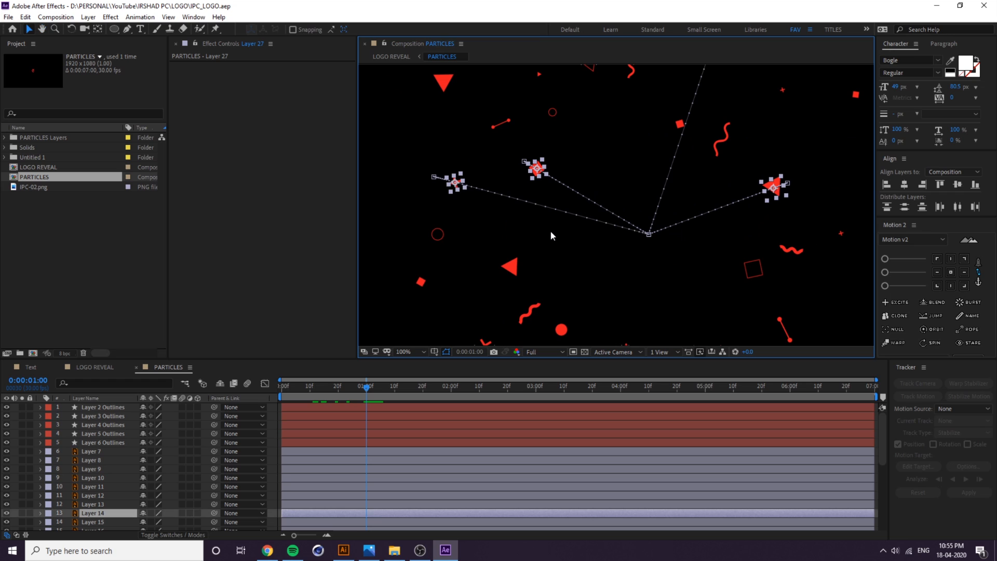
Paste the four particle layers into the LOGO REVEAL composition and reveal their keyframed properties.
left_click(92, 367)
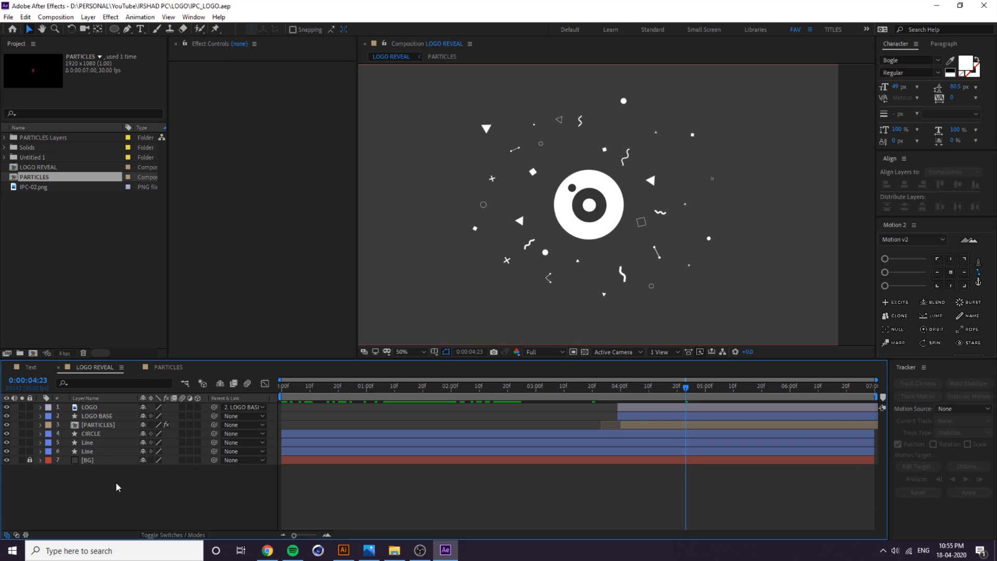
left_click_drag(539, 391, 441, 422)
key("ctrl+v")
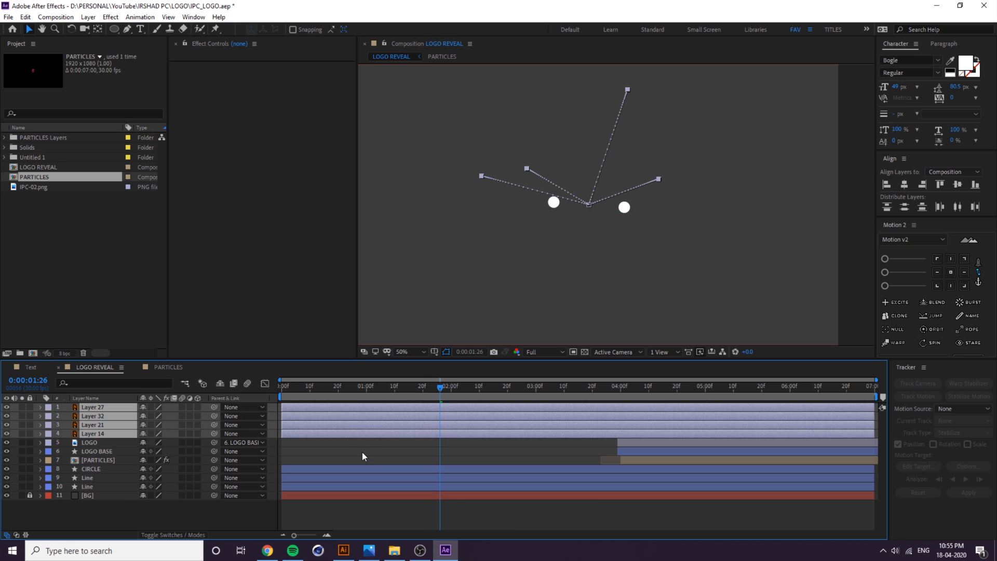
key("u")
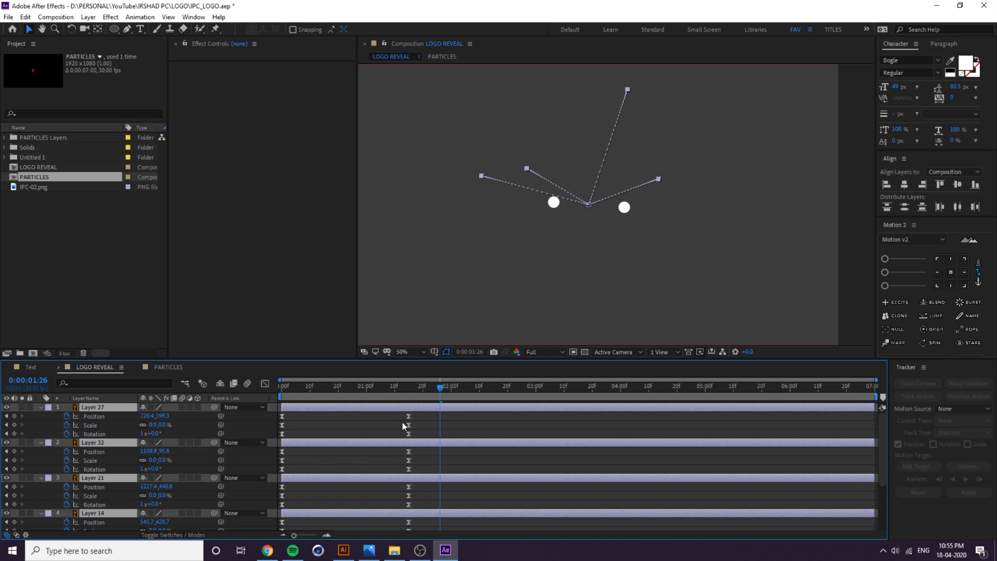
left_click(341, 385)
key("space")
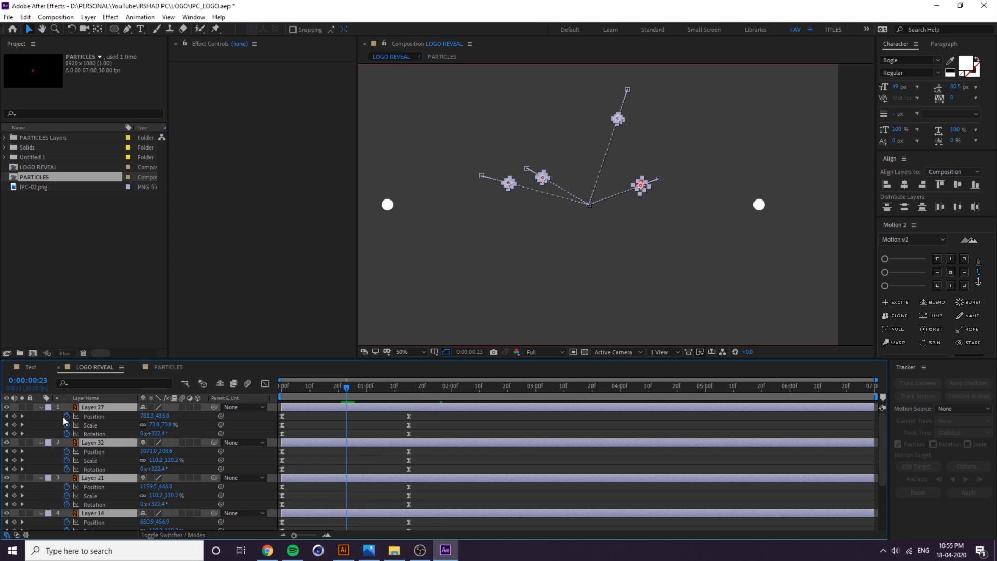
left_click_drag(63, 418, 66, 522)
scroll(66, 525, "down", 3)
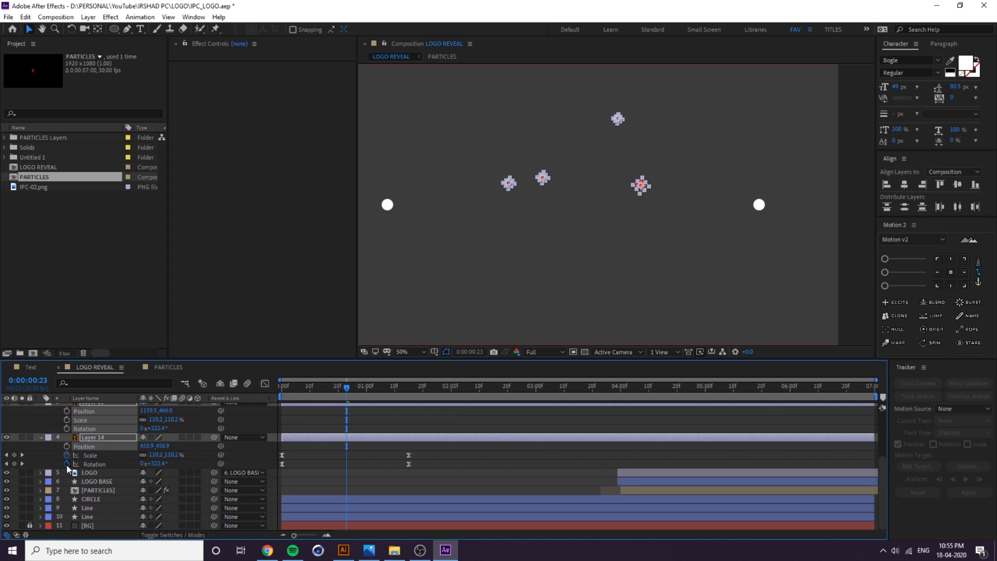
key("ctrl+z")
key("ctrl+z")
scroll(498, 482, "up", 3)
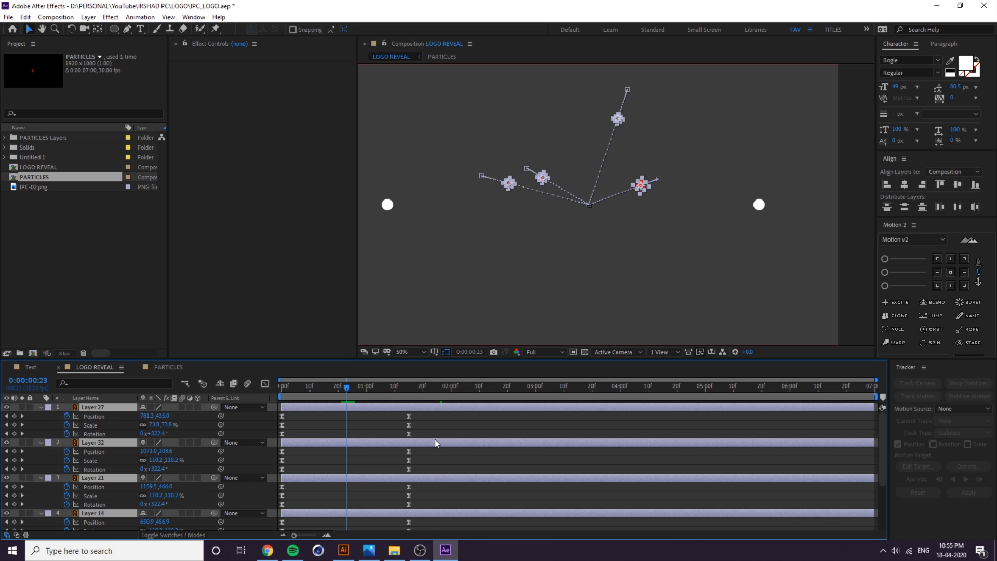
Remove only the position keyframes from the four particle layers at 0:00:00:23 and preview from the start.
key("u")
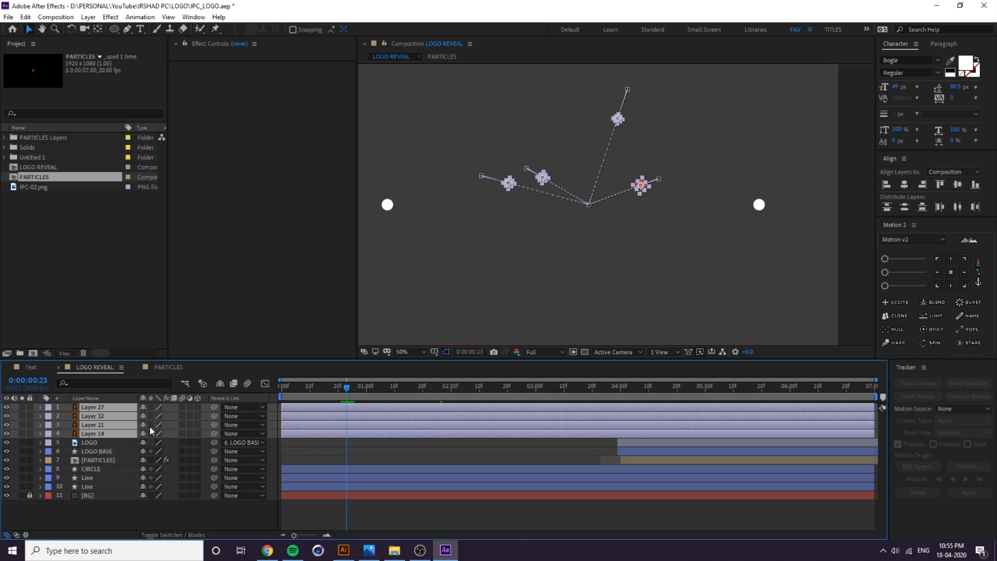
key("p")
left_click(66, 416)
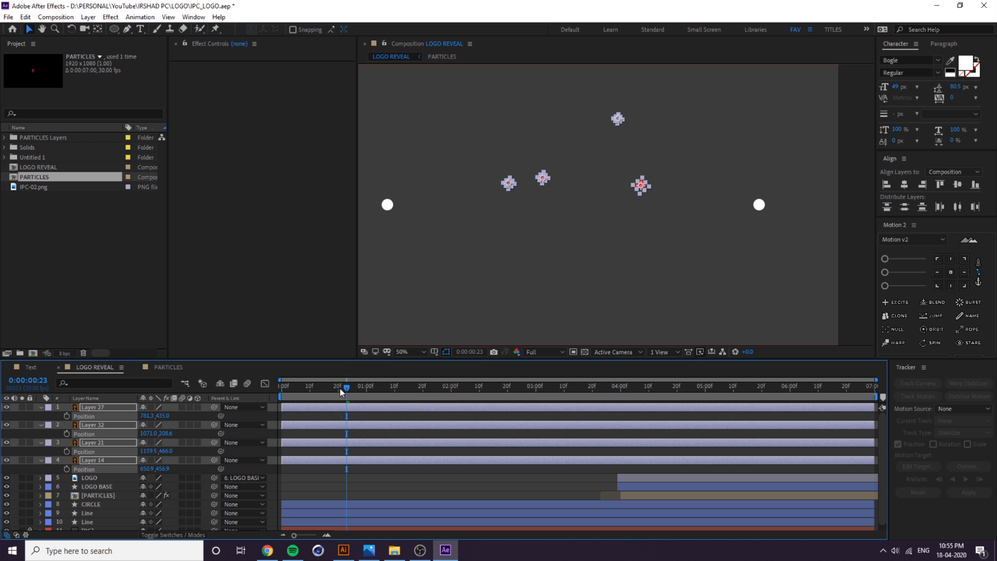
left_click_drag(340, 390, 269, 397)
key("space")
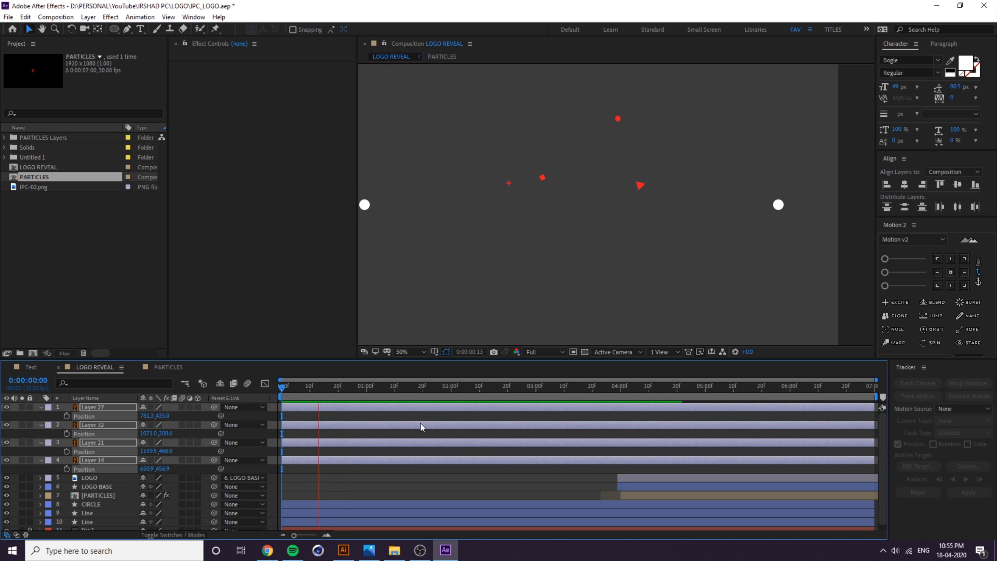
key("space")
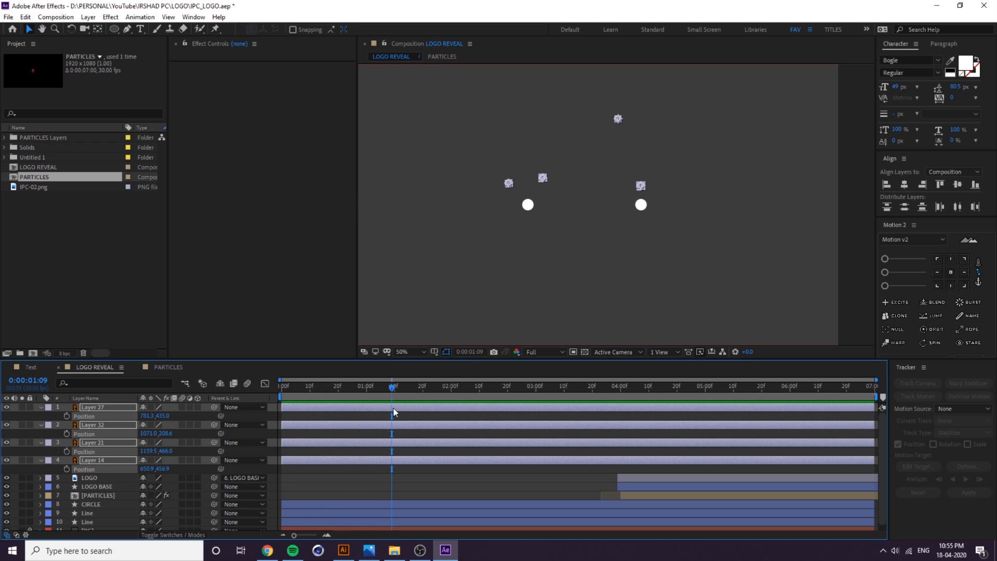
Move the final scale and rotation keyframes of all four particle layers to 1 second.
key("u")
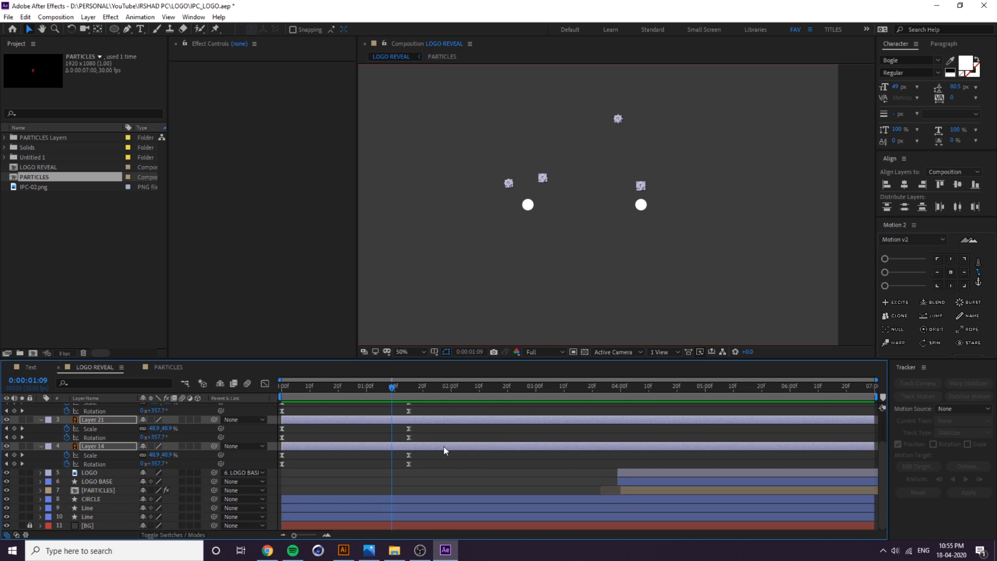
left_click_drag(427, 468, 393, 364)
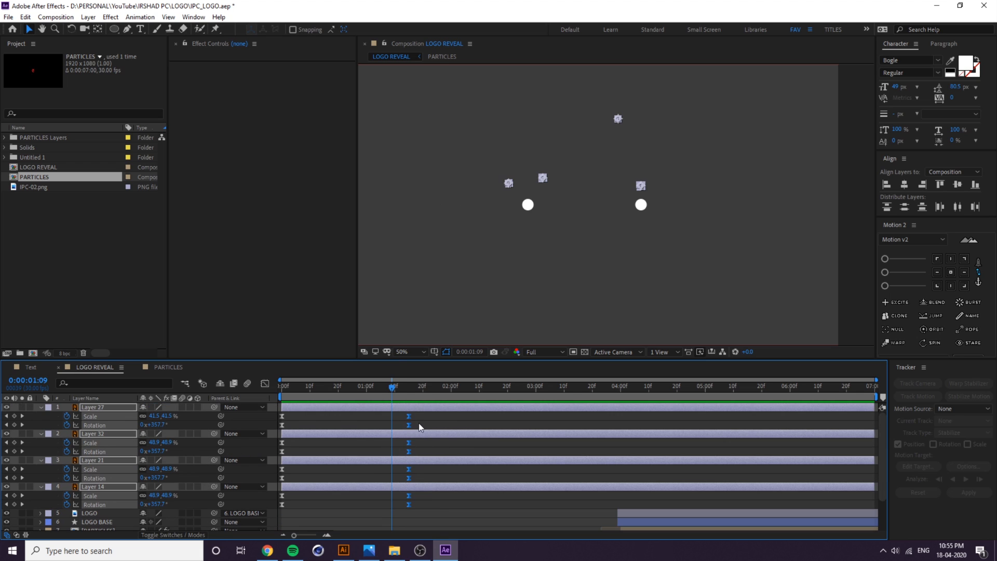
left_click_drag(408, 421, 366, 421)
scroll(457, 448, "down", 2)
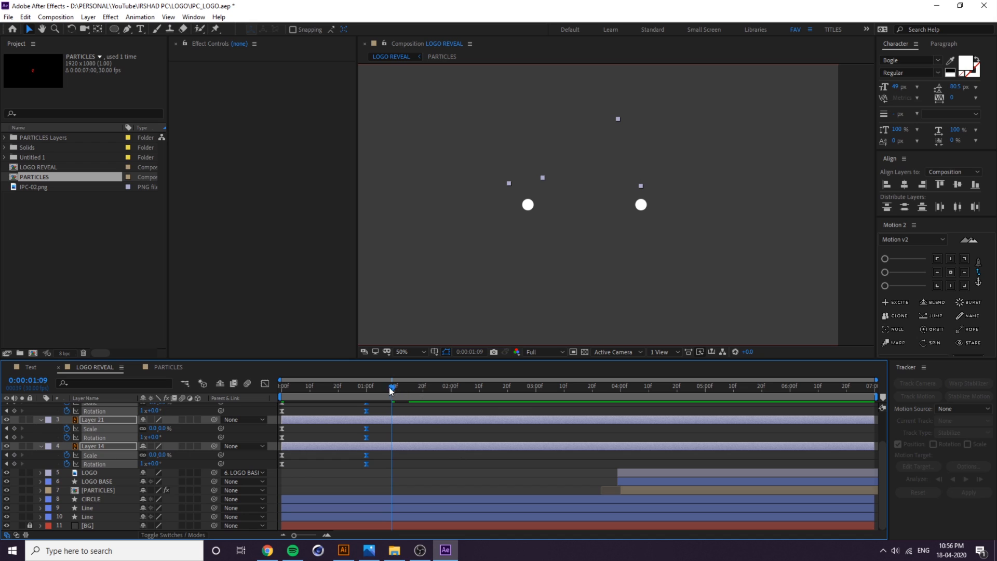
Shift the four particle layers to start at 0:00:01:19 and preview the animation from the beginning.
left_click_drag(393, 387, 419, 400)
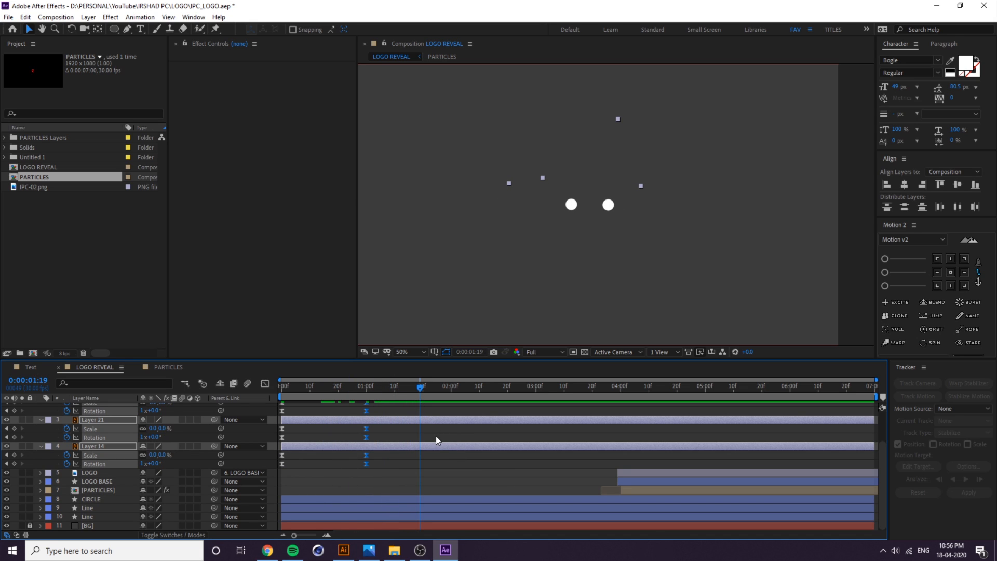
key("bracketleft")
scroll(466, 470, "up", 2)
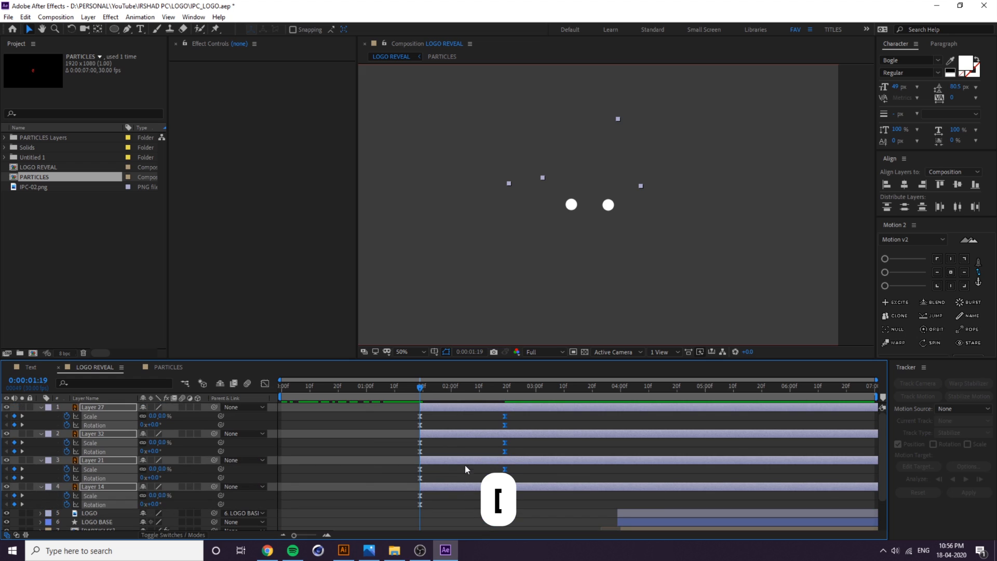
key("Home")
key("space")
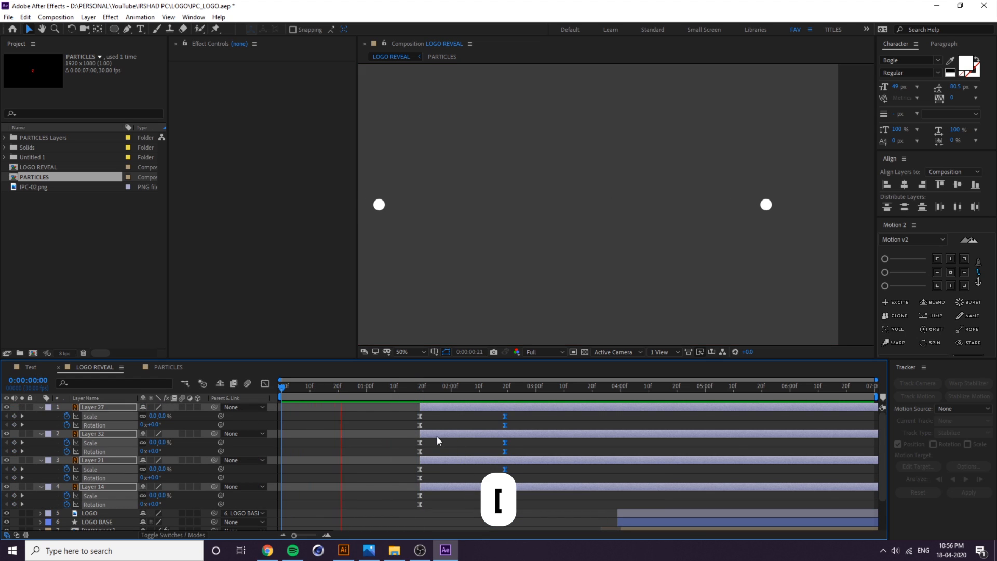
key("space")
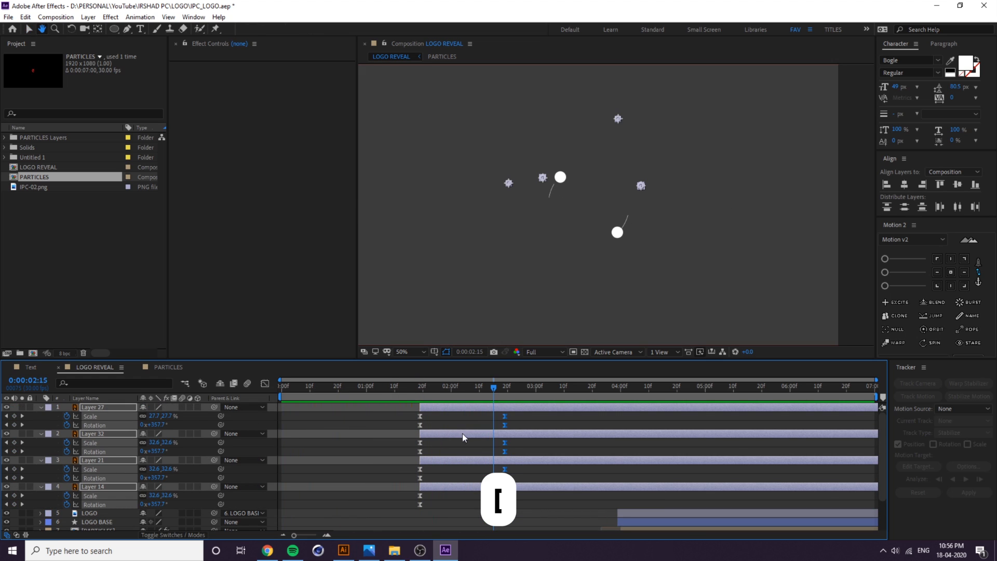
Centre Layers 27, 32, 21 and 14 horizontally and vertically in the composition and preview them from 0:00:01:19.
left_click(476, 450)
left_click_drag(494, 395, 424, 398)
left_click(440, 405)
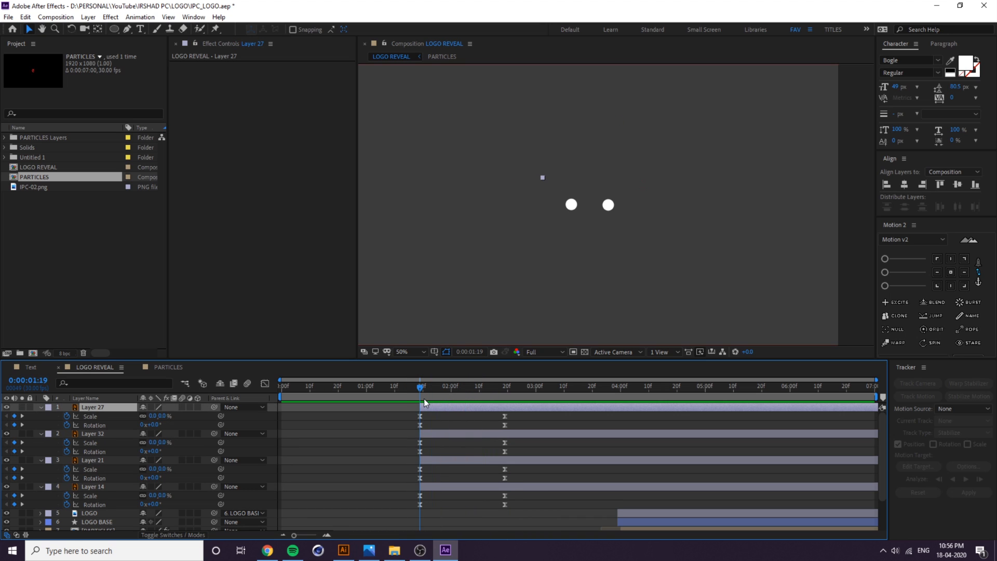
left_click(457, 433, "shift")
left_click(456, 459, "shift")
left_click(455, 484, "shift")
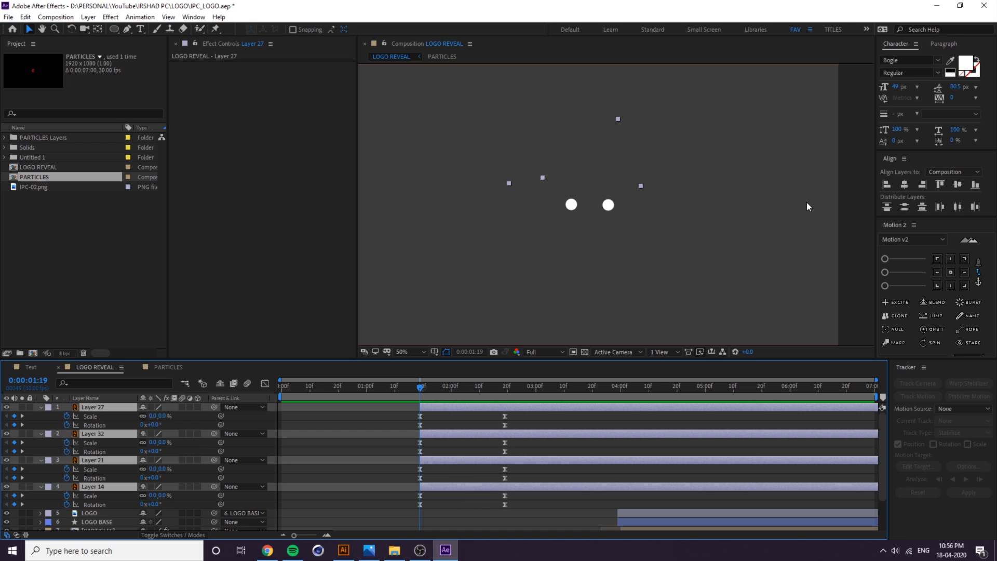
left_click(904, 184)
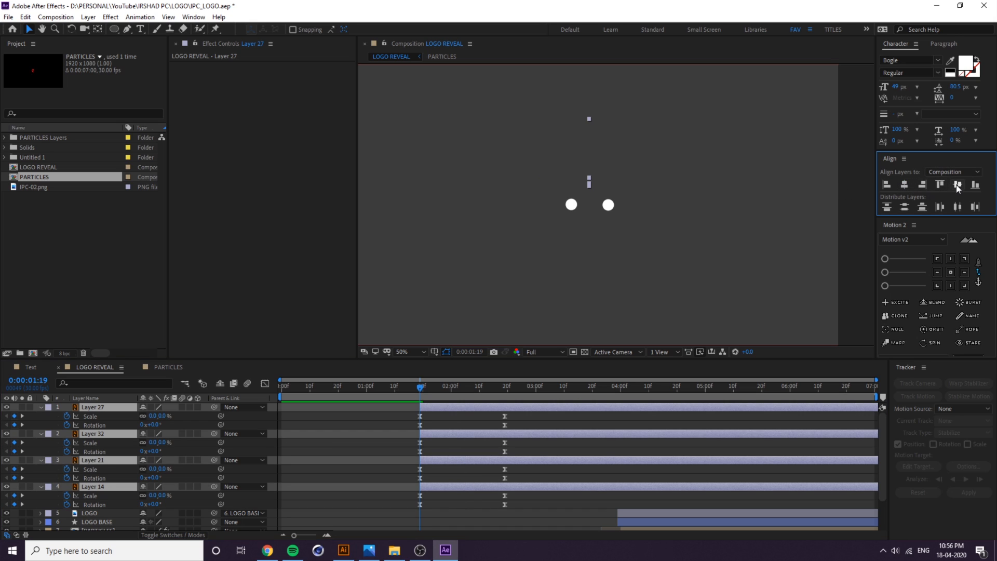
key("space")
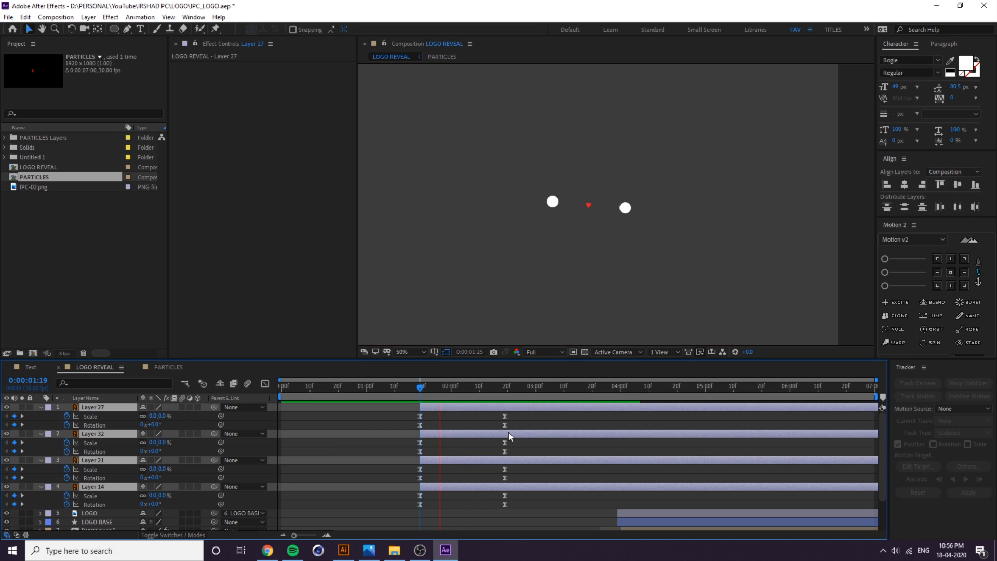
key("space")
Add position keyframes to all four particle layers at 0:00:01:19.
left_click_drag(429, 393, 424, 395)
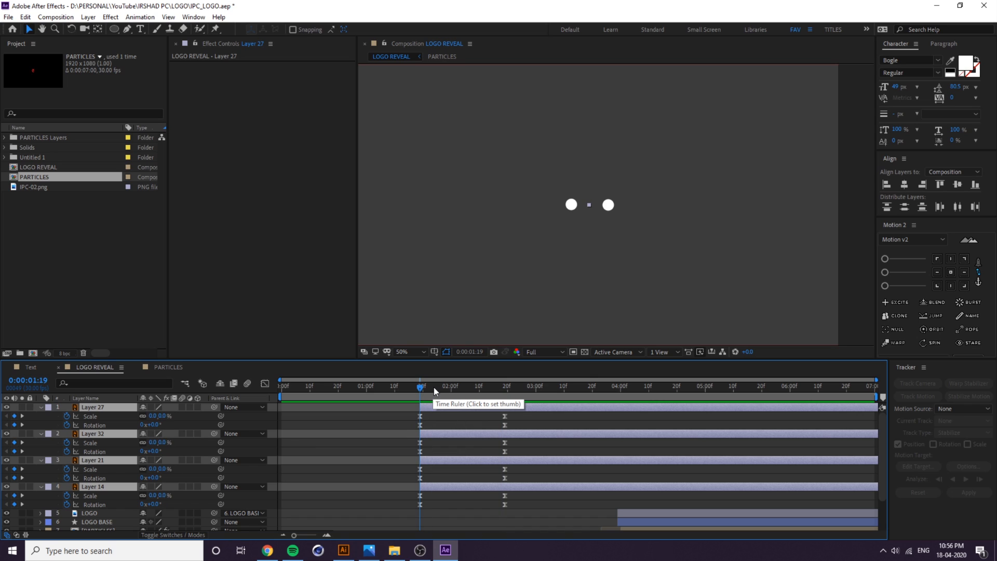
key("shift+p")
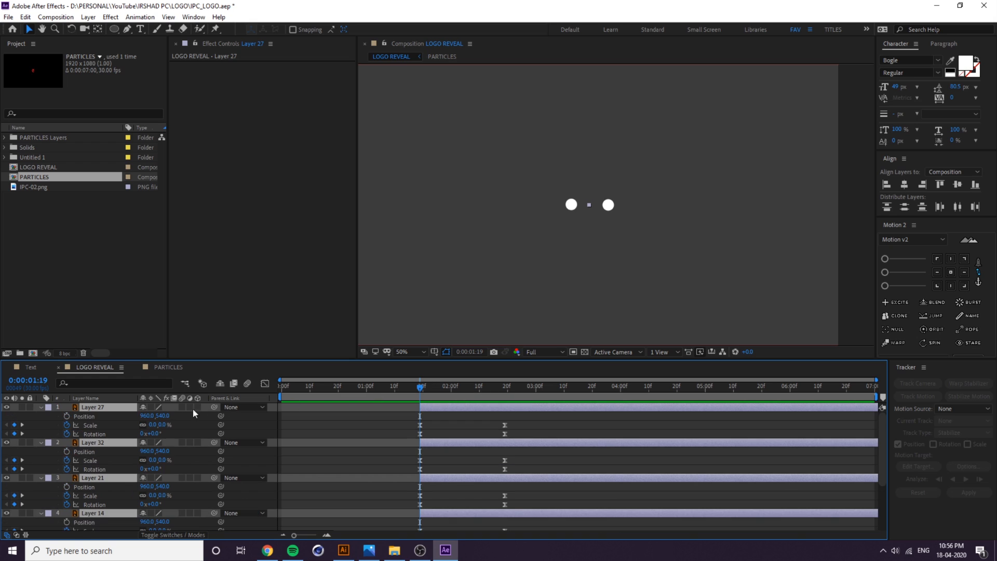
left_click(67, 416)
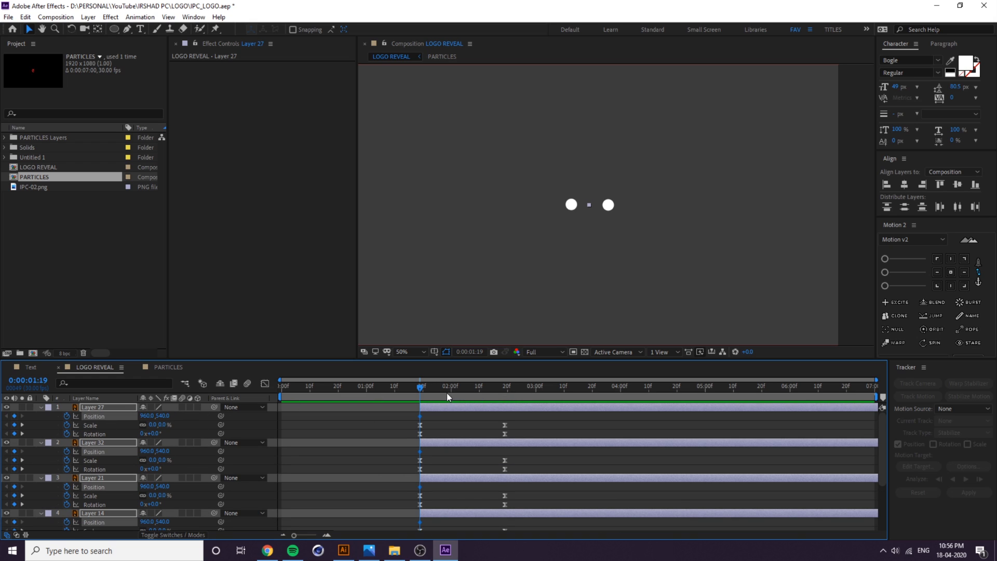
Keyframe Layer 27's position at 1000, 640 at 0:00:02:19.
left_click_drag(430, 385, 506, 409)
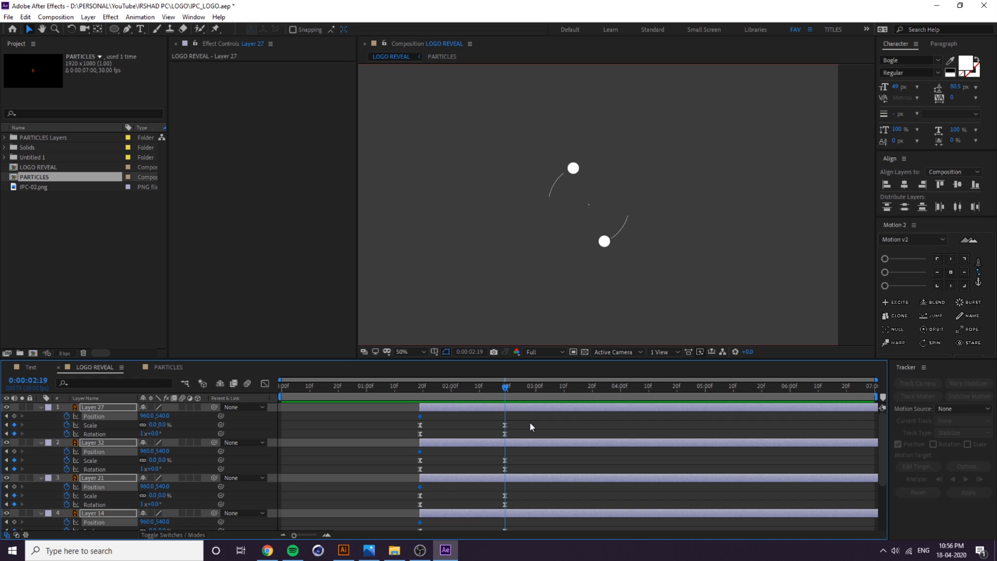
left_click(529, 422)
left_click(516, 407)
key("shift+Down")
key("shift+Down")
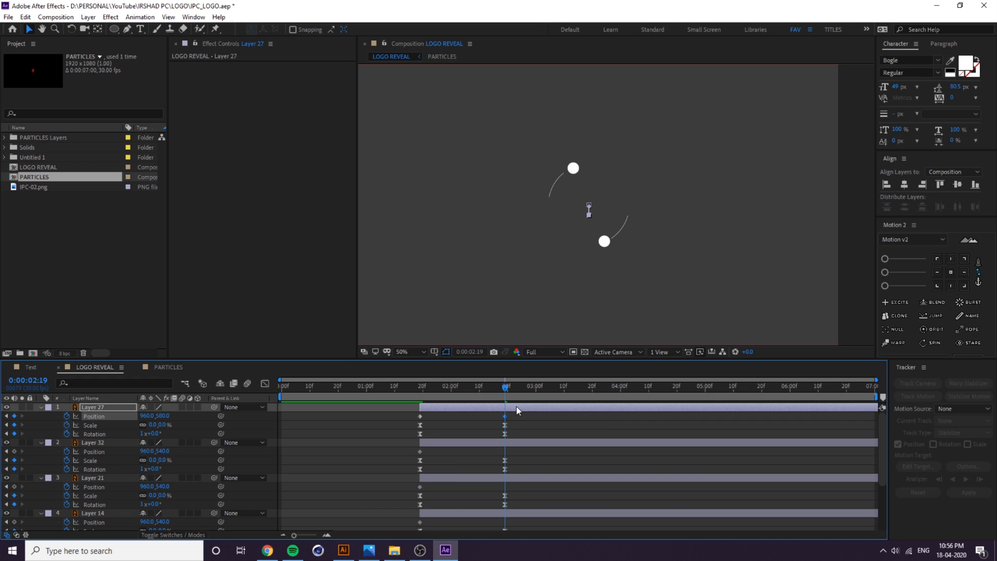
key("shift+Right")
key("shift+Right")
Keyframe Layer 32's position at 900, 560 at 0:00:02:19.
left_click(502, 443)
key("shift+Left")
key("shift+Left")
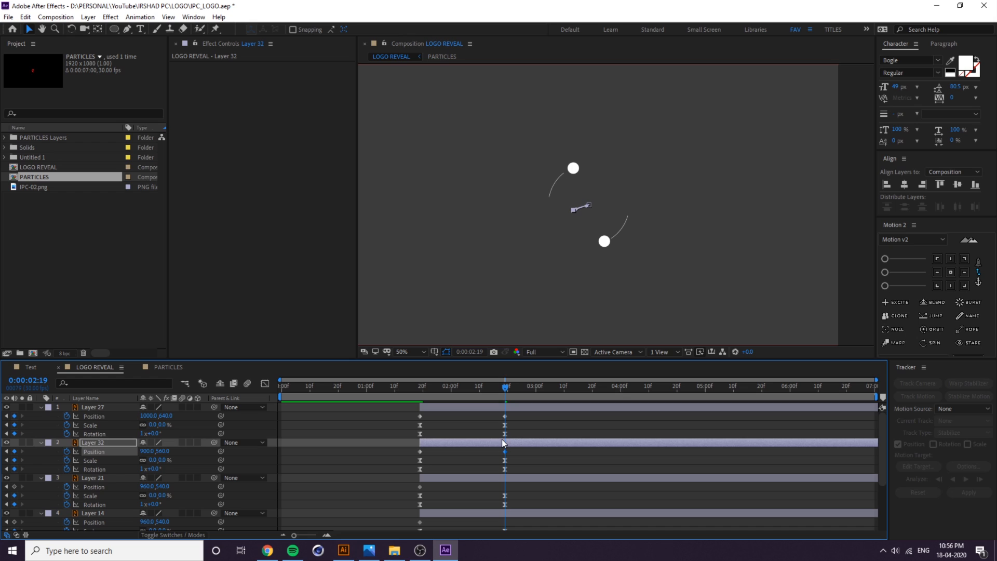
Keyframe Layer 21's position at 940, 440 at 0:00:02:19.
left_click(518, 479)
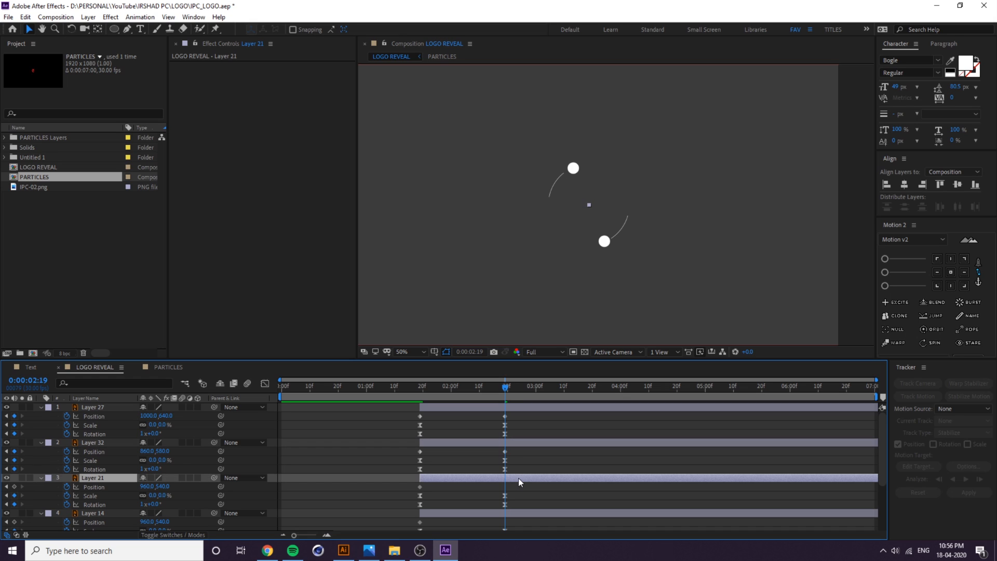
key("shift+Up")
key("shift+Up")
key("shift+Up")
key("shift+Up")
key("shift+Up")
key("shift+Up")
key("shift+Left")
key("shift+Left")
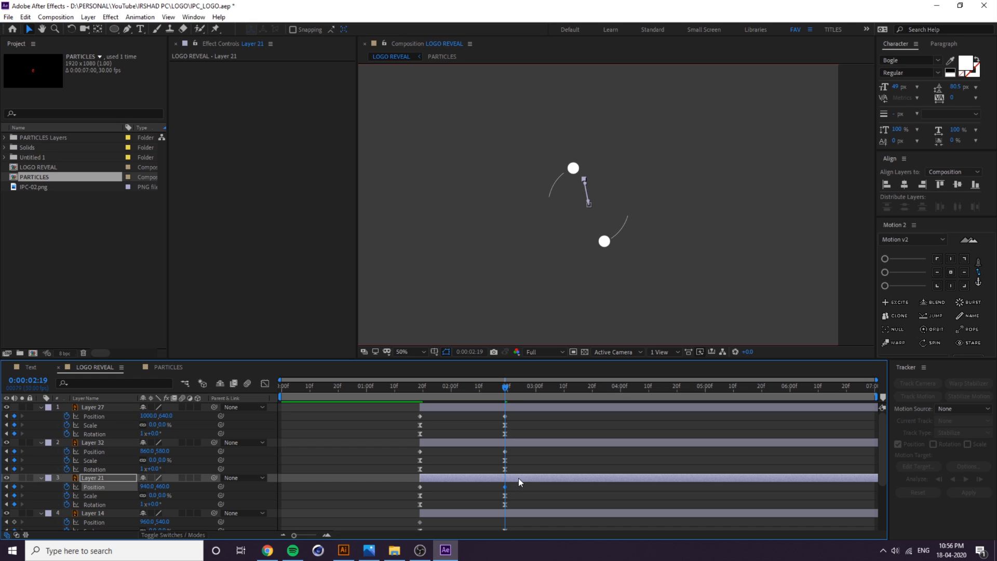
Keyframe Layer 14's position at 1060, 480 at 0:00:02:19.
left_click(523, 513)
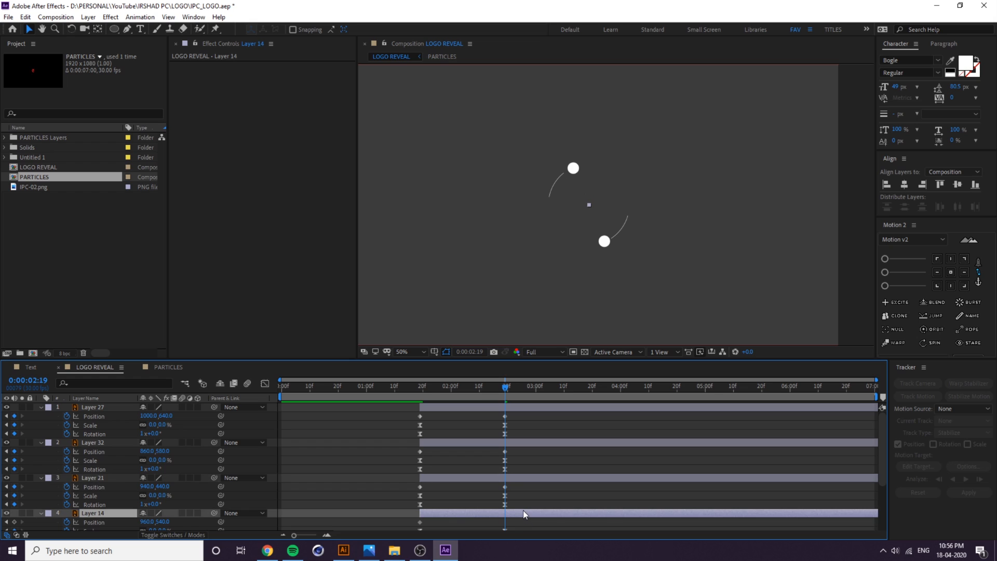
key("shift+Right")
key("shift+Right")
key("shift+Right")
key("shift+Right")
key("shift+Right")
key("shift+Right")
key("shift+Right")
key("shift+Right")
key("shift+Right")
key("shift+Right")
key("shift+Up")
key("shift+Up")
key("shift+Up")
key("shift+Up")
key("shift+Up")
key("shift+Up")
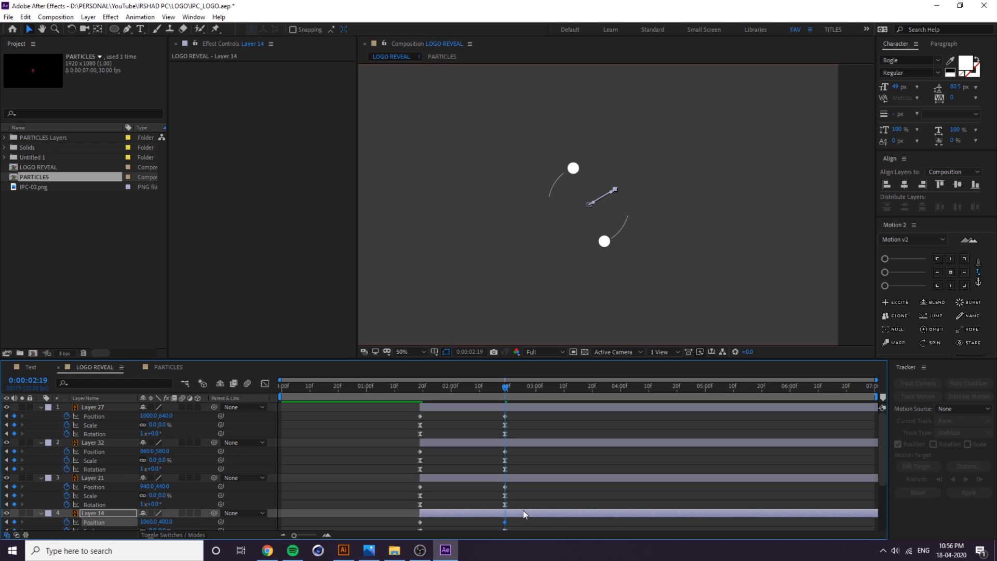
Apply Easy Ease to all position keyframes of Layers 27, 32, 21 and 14.
left_click(520, 408)
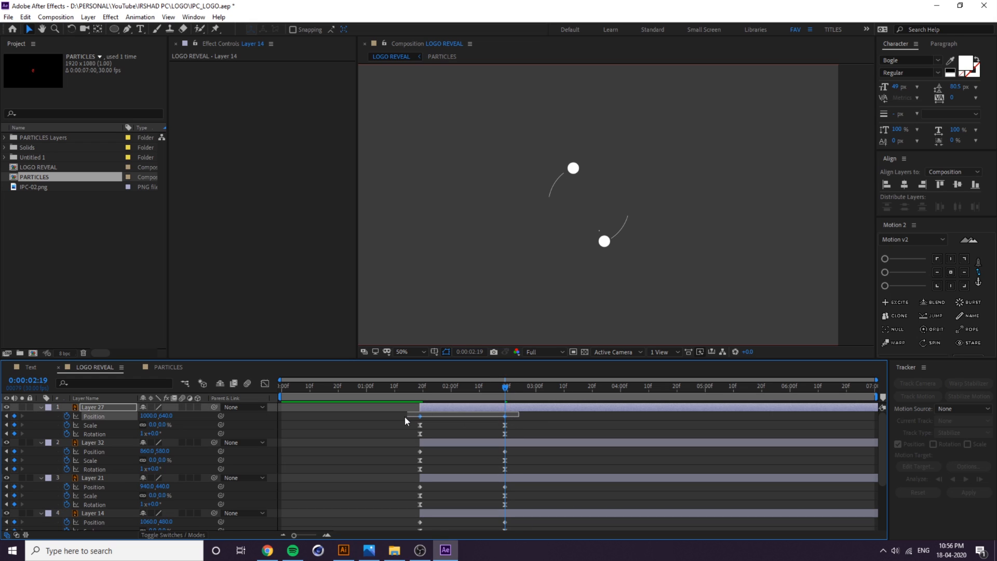
left_click_drag(513, 449, 410, 450)
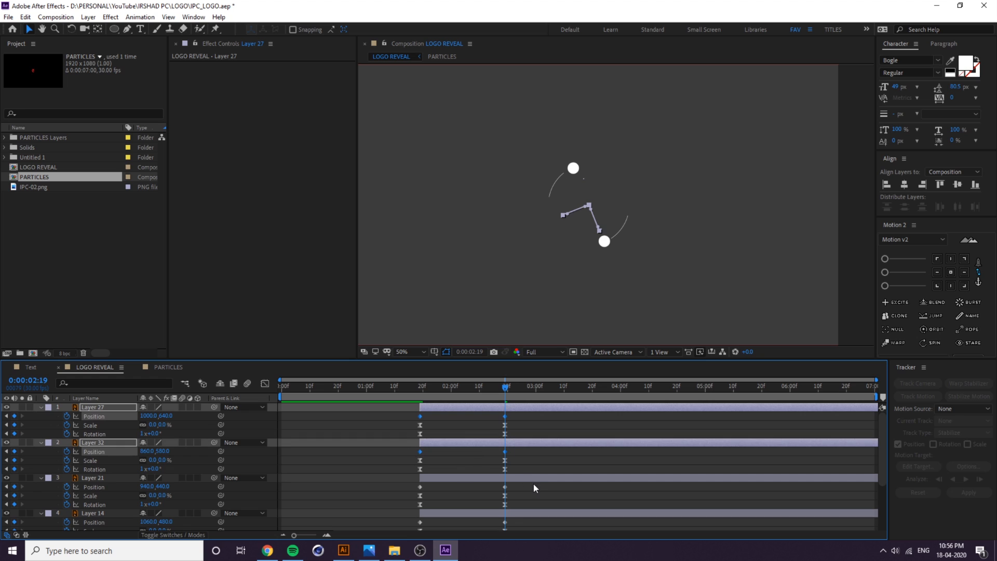
left_click_drag(517, 484, 416, 491)
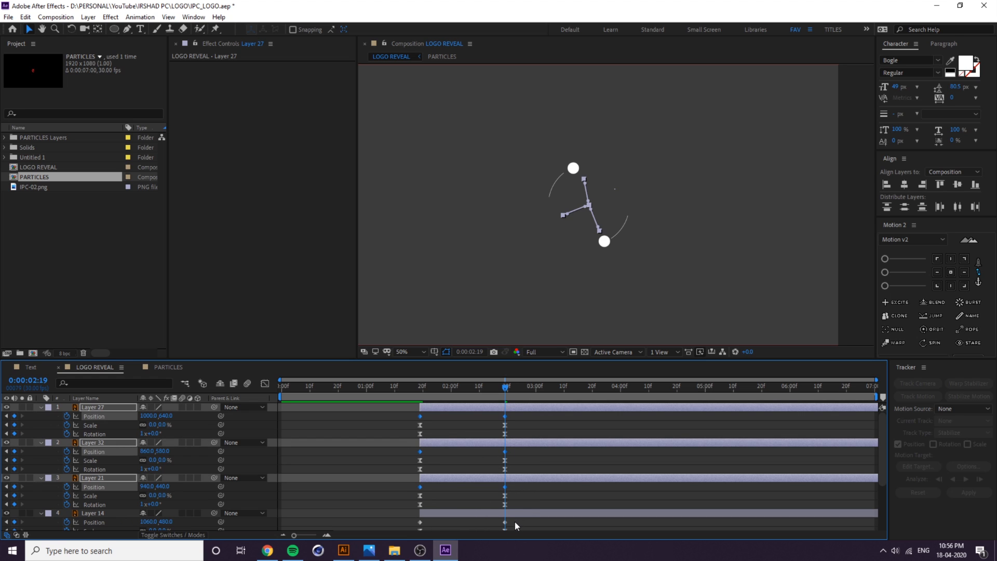
left_click_drag(515, 522, 403, 525)
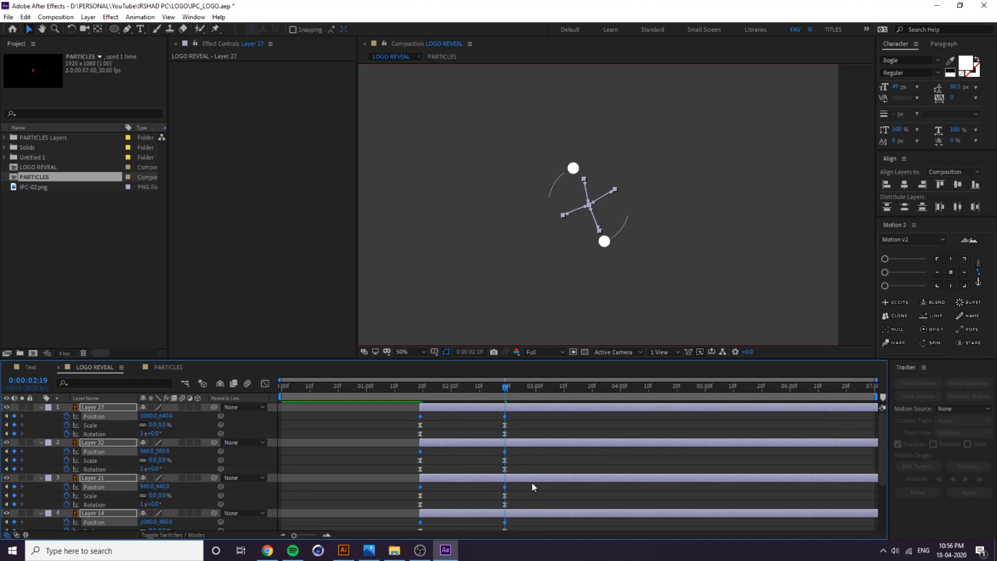
key("F9")
Lengthen the incoming ease of the four layers' end position keyframes in the speed graph and preview the motion.
left_click(265, 385)
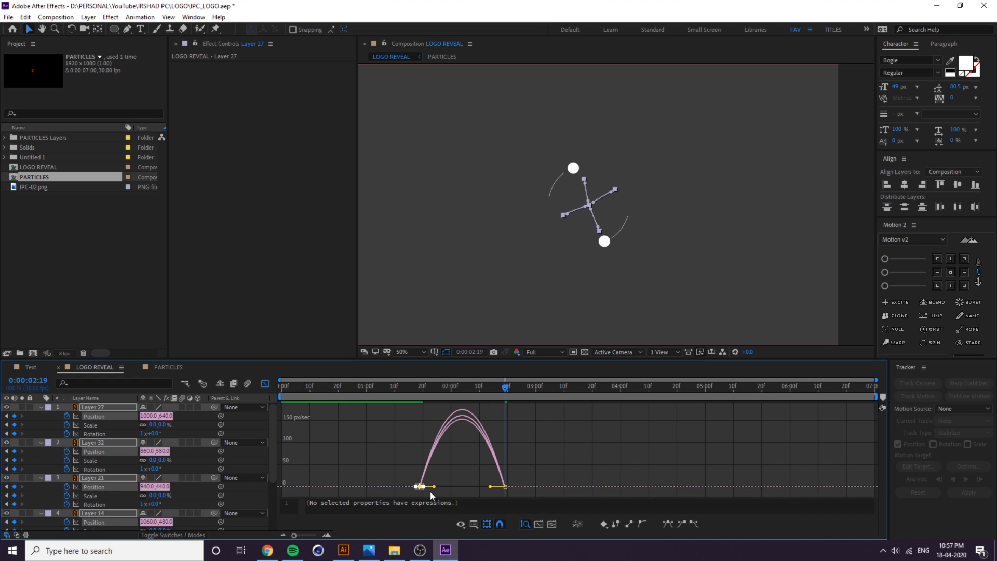
left_click_drag(527, 463, 478, 487)
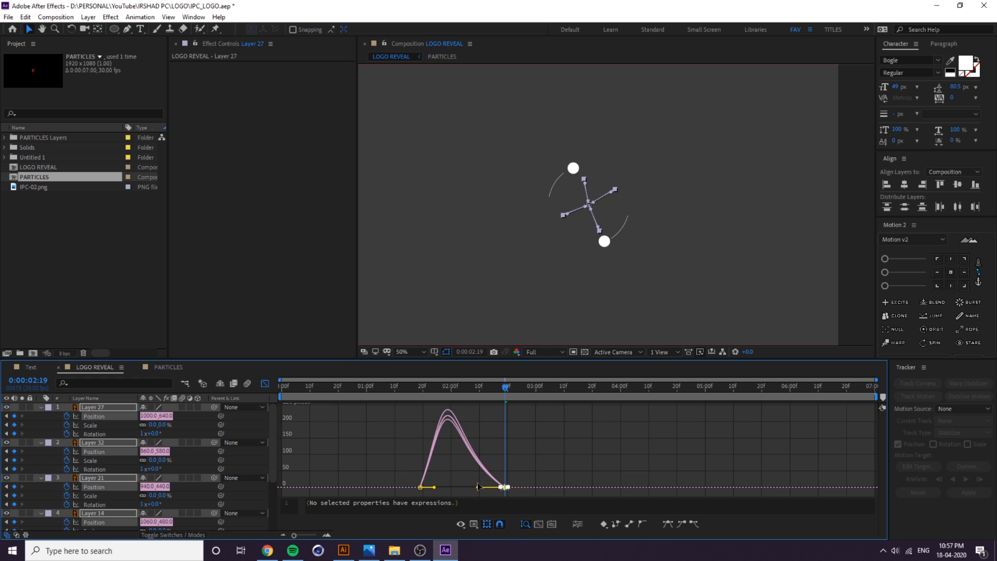
left_click(410, 389)
key("space")
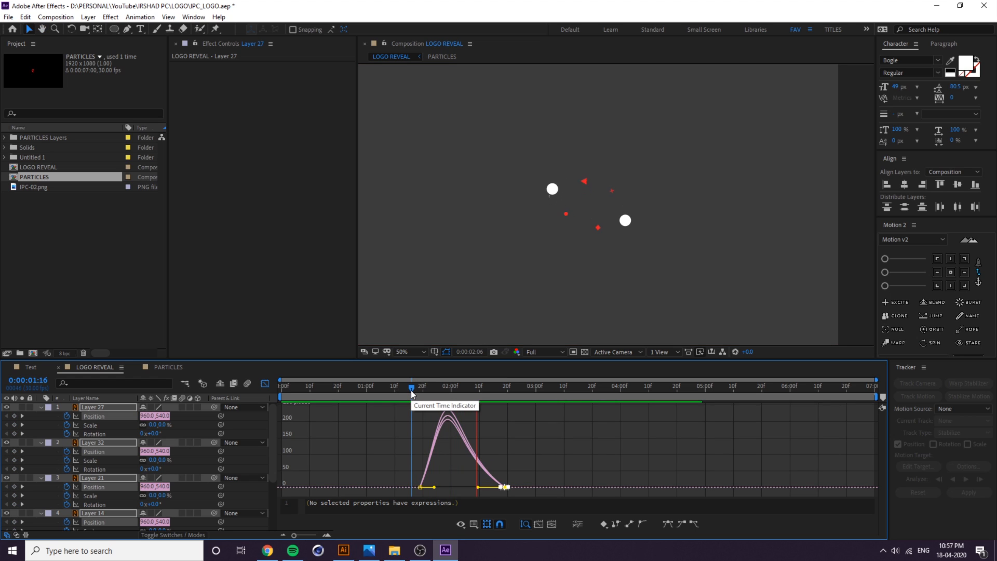
Shorten the outgoing ease of the first position keyframes so the particles reach peak speed immediately, and preview the burst.
left_click_drag(411, 391, 431, 397)
left_click_drag(394, 478, 419, 488)
left_click(416, 390)
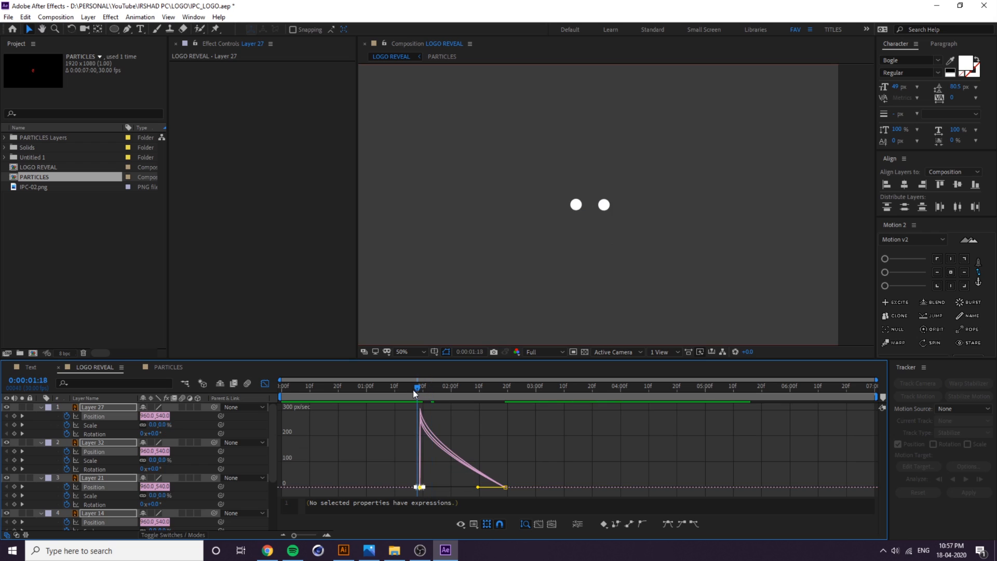
key("space")
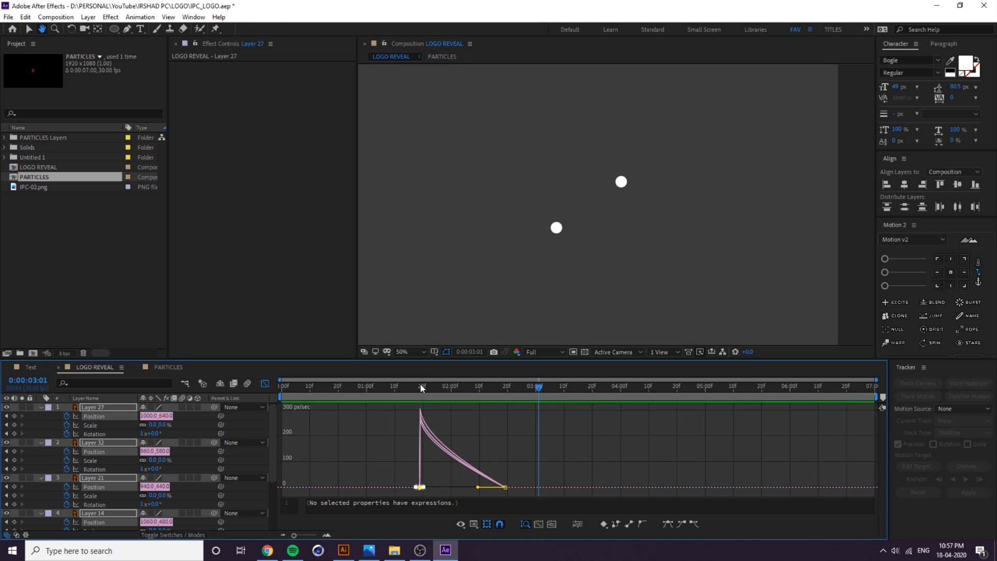
left_click(410, 394)
key("space")
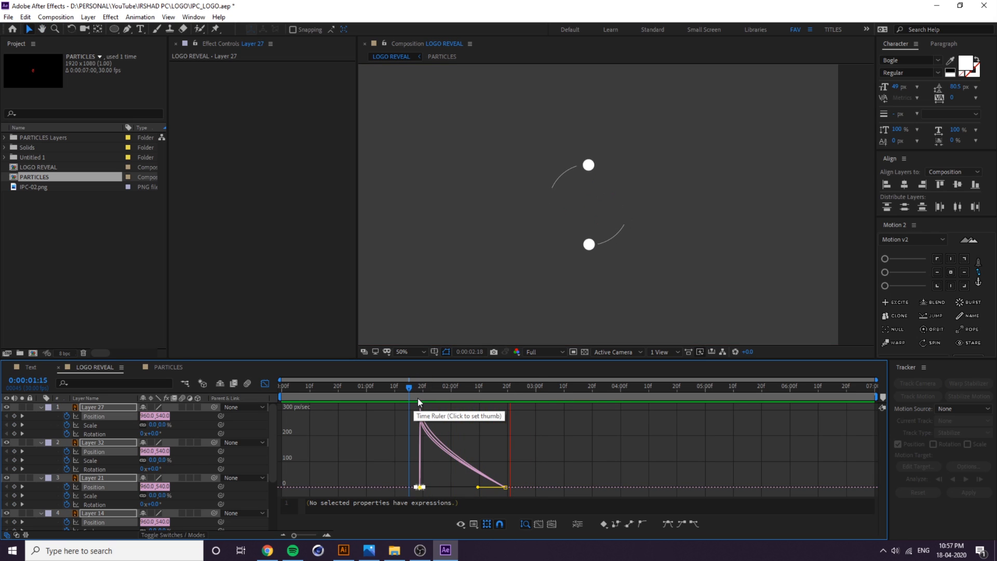
left_click(403, 394)
Leave the graph view, shift the four particle layers to start at 0:00:01:15 and preview the timing.
left_click(264, 385)
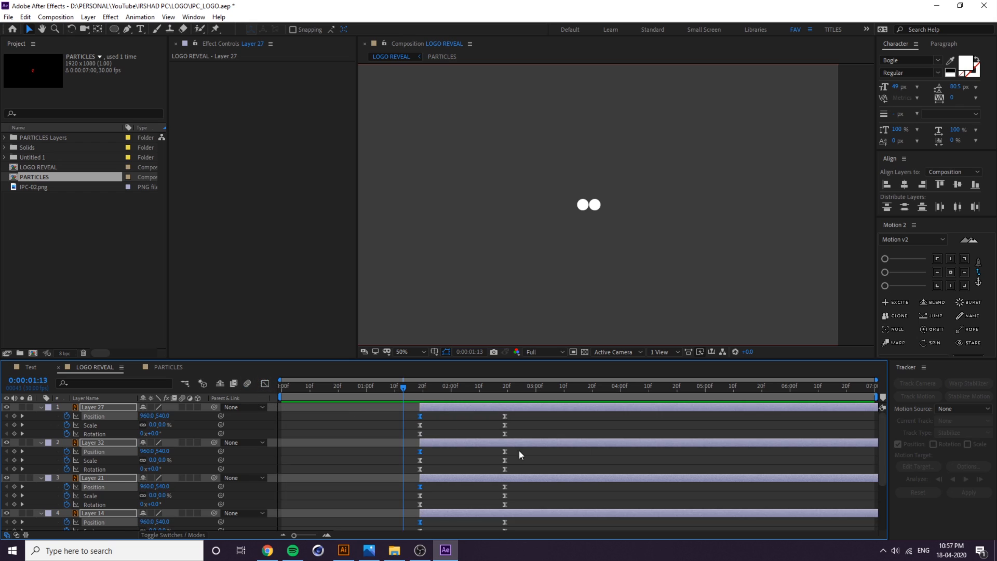
left_click(406, 392)
left_click(409, 391)
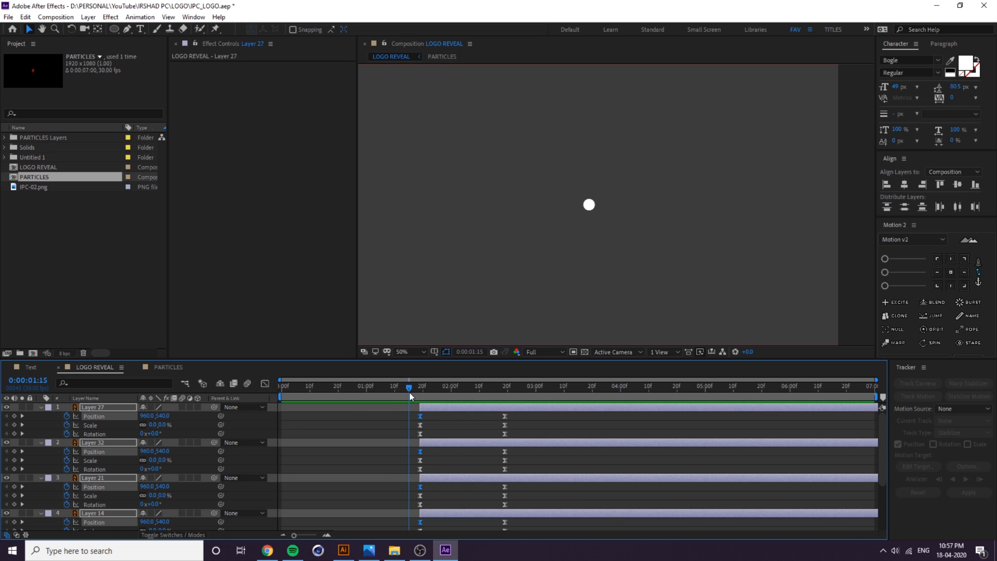
left_click_drag(444, 409, 434, 408)
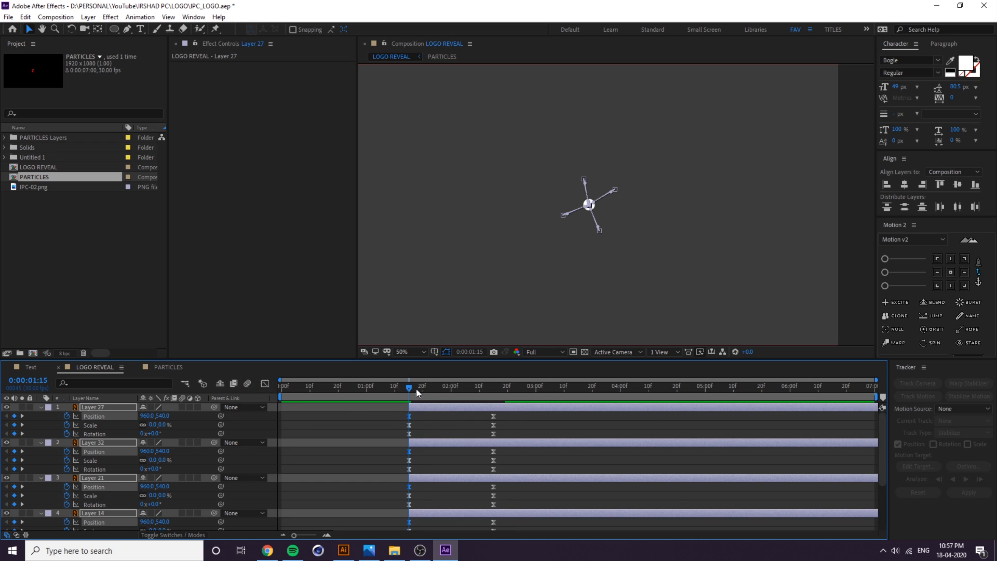
left_click(352, 394)
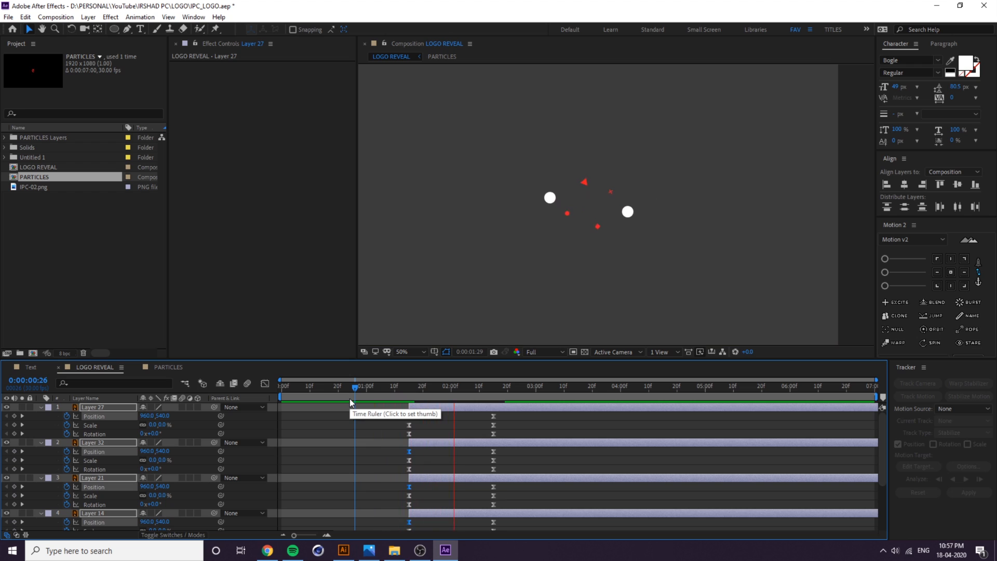
left_click(387, 393)
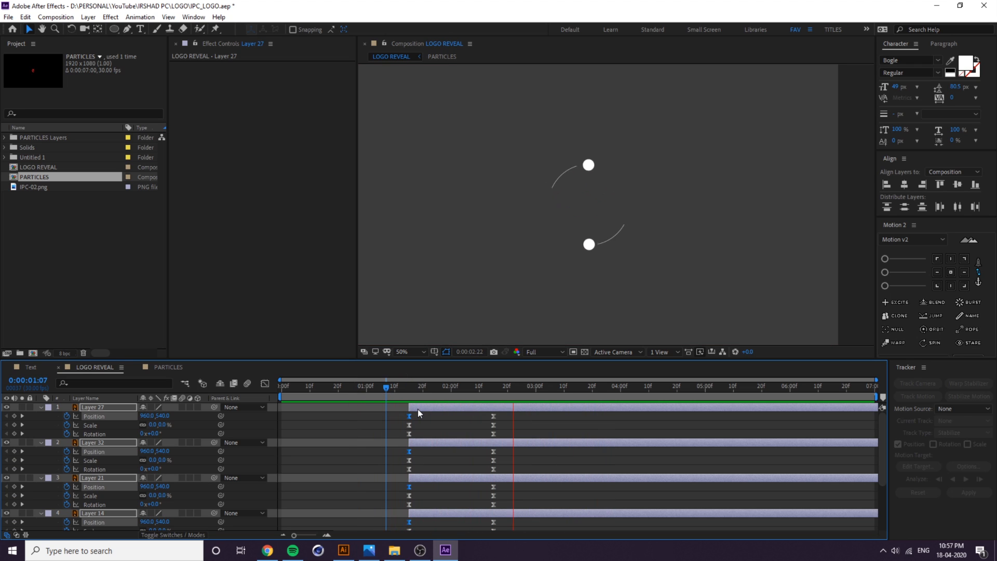
left_click(420, 387)
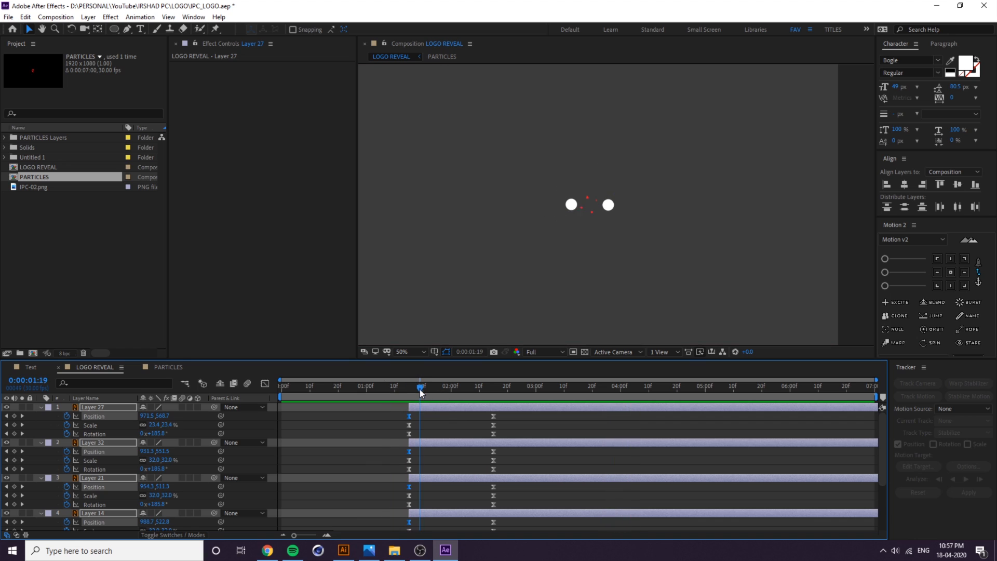
key("v")
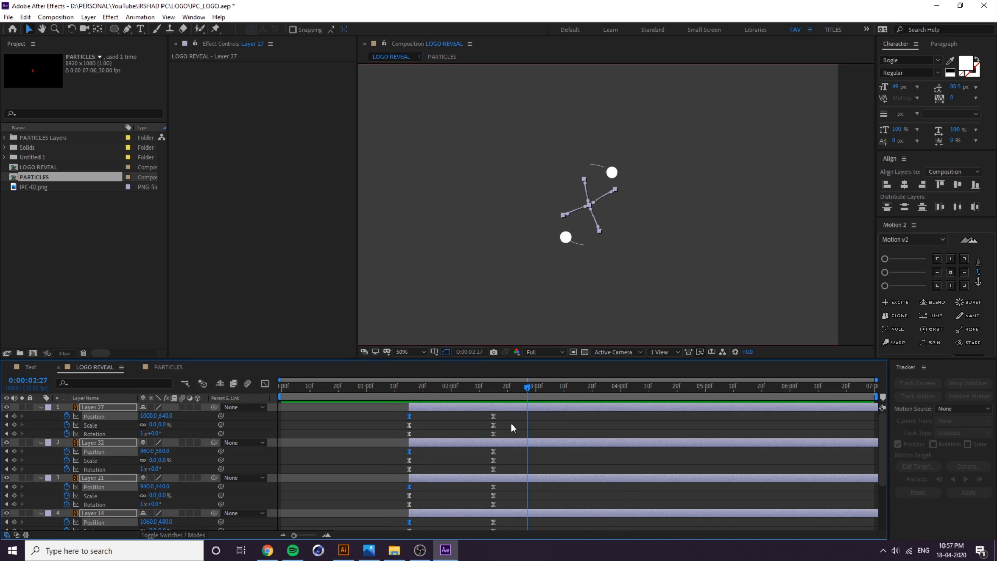
Move the particle layers' end position, scale and rotation keyframes to about 0:00:03:05 and preview from 0:00:01:06.
left_click_drag(504, 418, 550, 520)
left_click_drag(503, 388, 384, 387)
key("space")
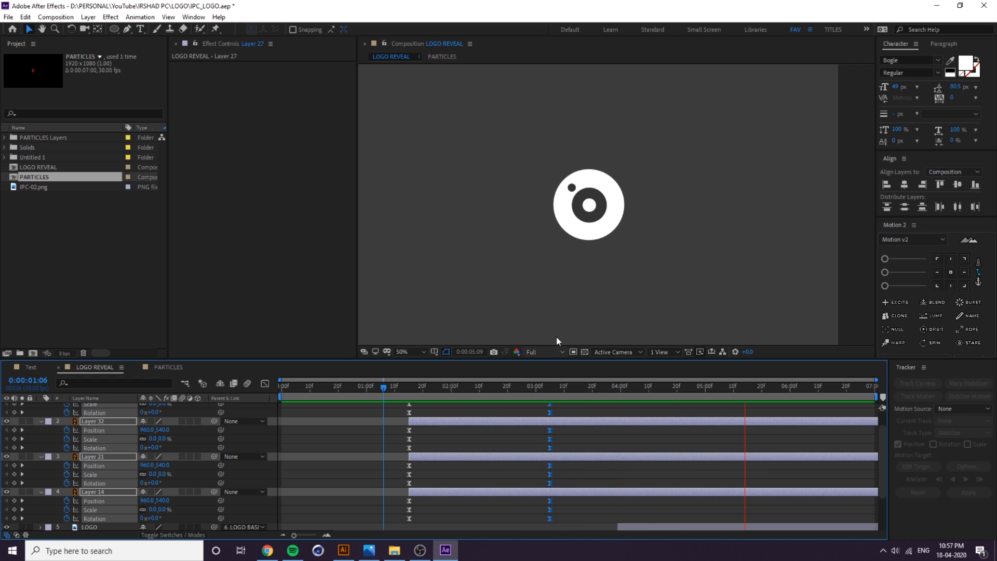
Stop the preview and fit the whole LOGO REVEAL composition in the viewer.
left_click(629, 273)
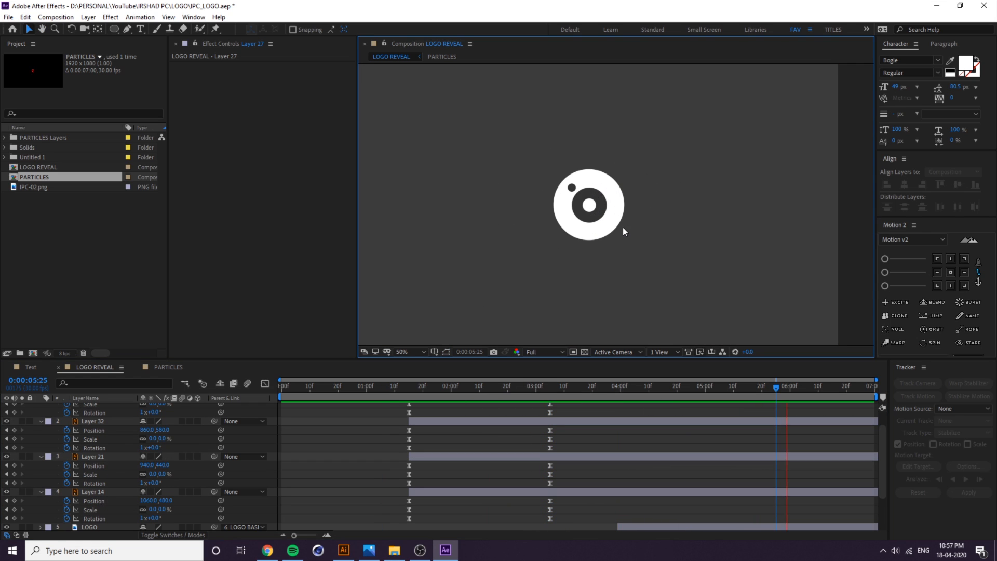
scroll(623, 232, "down", 2)
key("space")
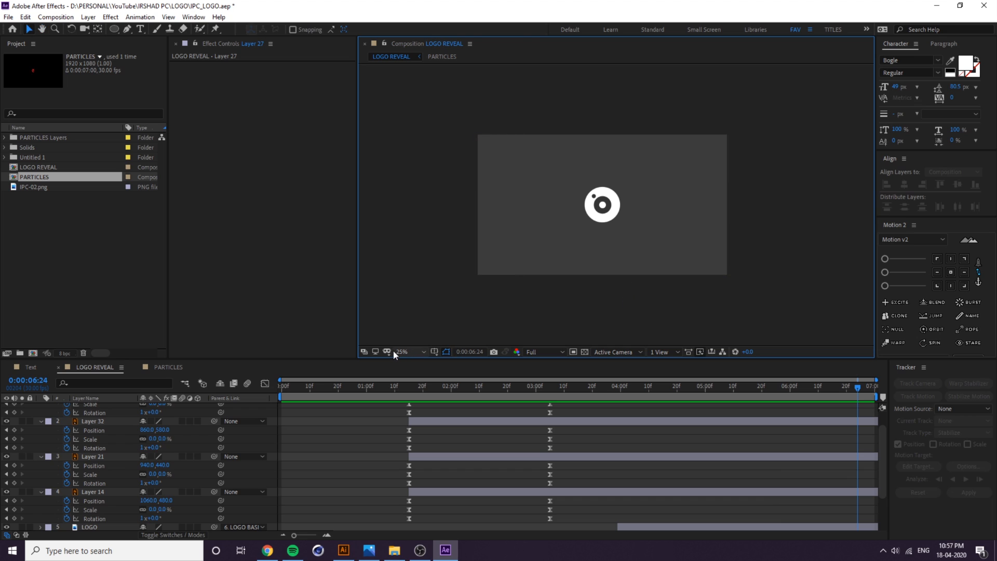
left_click(395, 351)
left_click(423, 182)
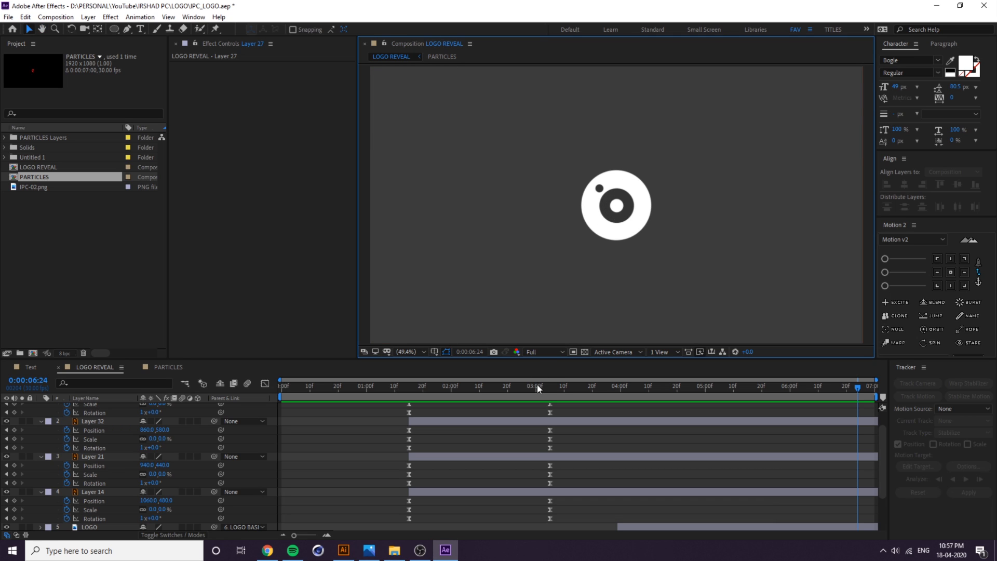
Move the playhead to 0:00:00:03 and collapse the keyframed properties of all layers.
left_click_drag(549, 388, 289, 413)
scroll(72, 459, "down", 4)
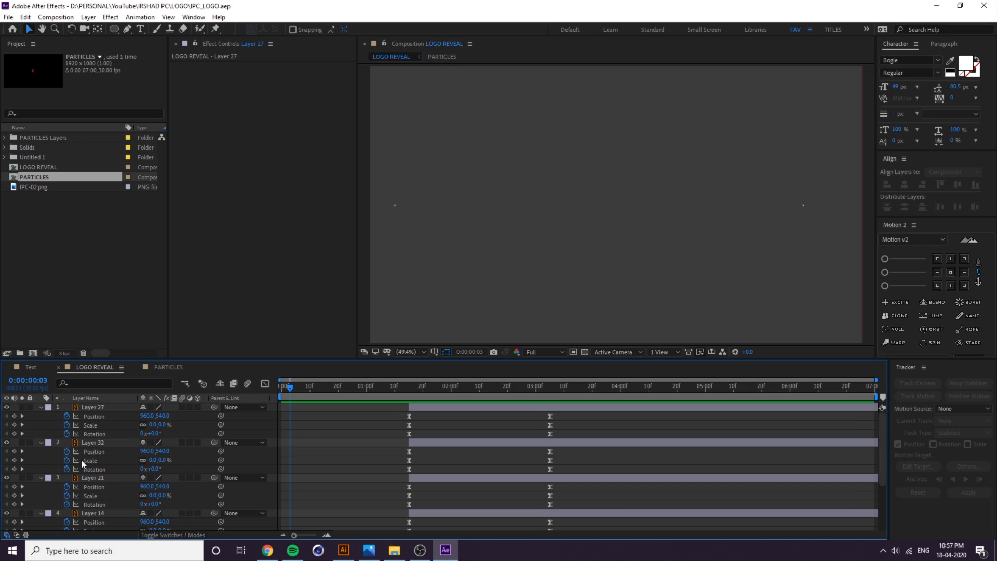
key("ctrl+a")
key("u")
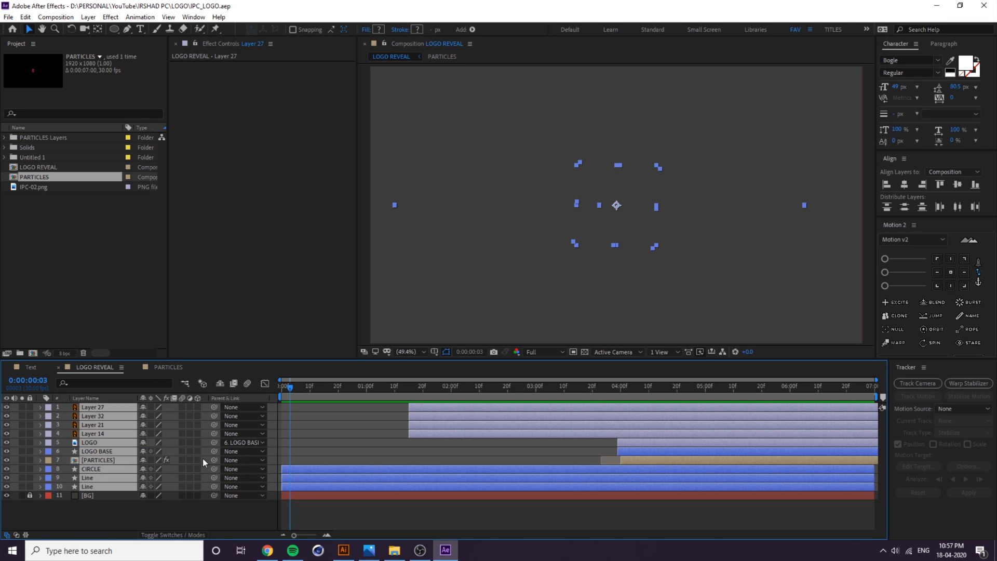
Set the label colour of Layers 27, 32, 21 and 14 to Green.
left_click(494, 440)
left_click_drag(495, 434, 458, 406)
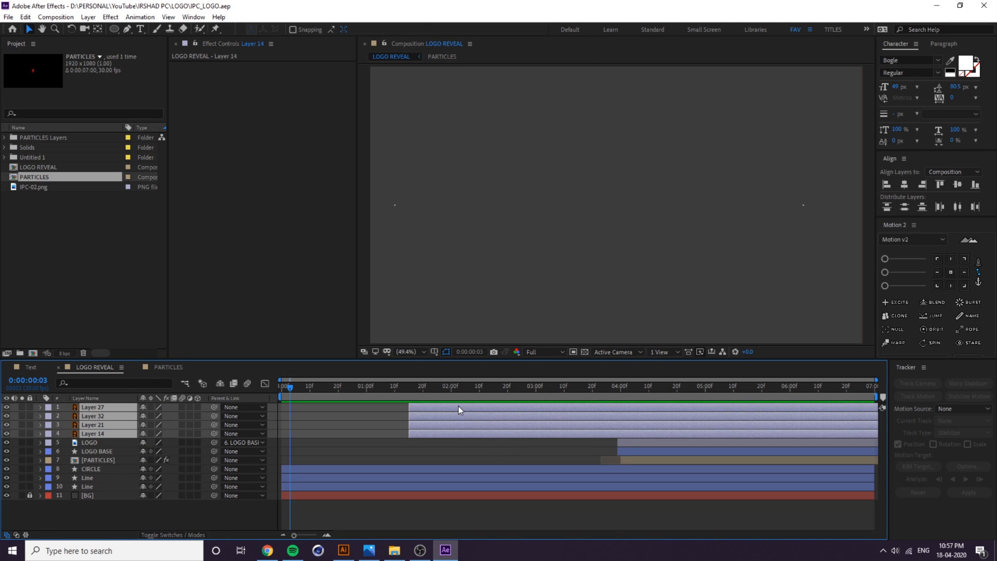
left_click(50, 438)
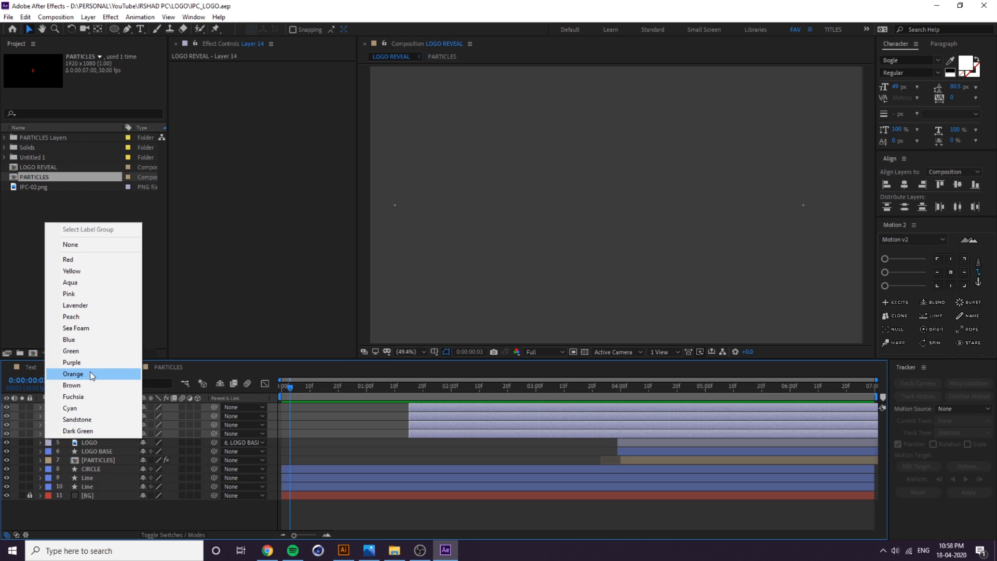
left_click(91, 353)
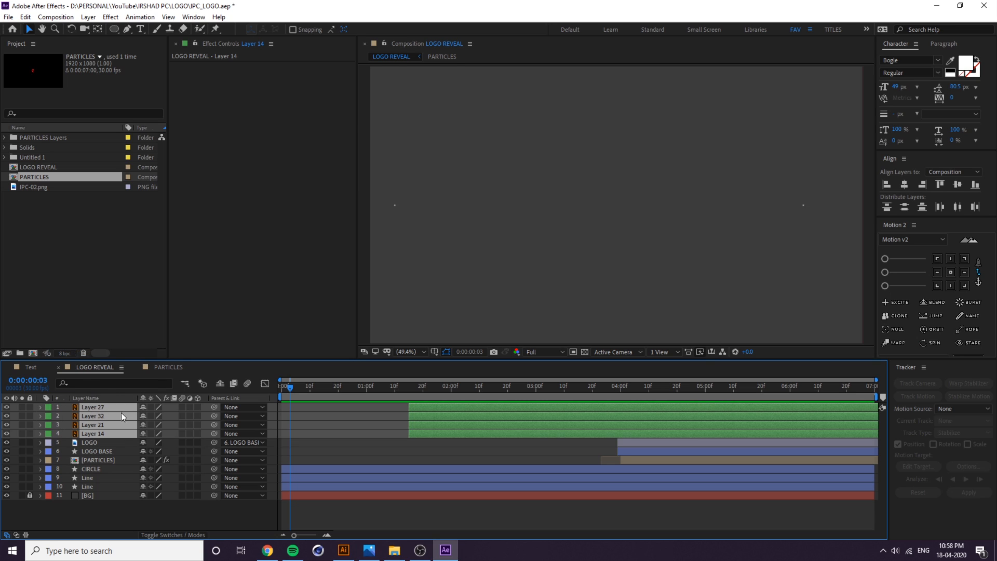
Apply the Fill effect to Layer 14 and set its colour to white (FFFFFF).
key("ctrl+space")
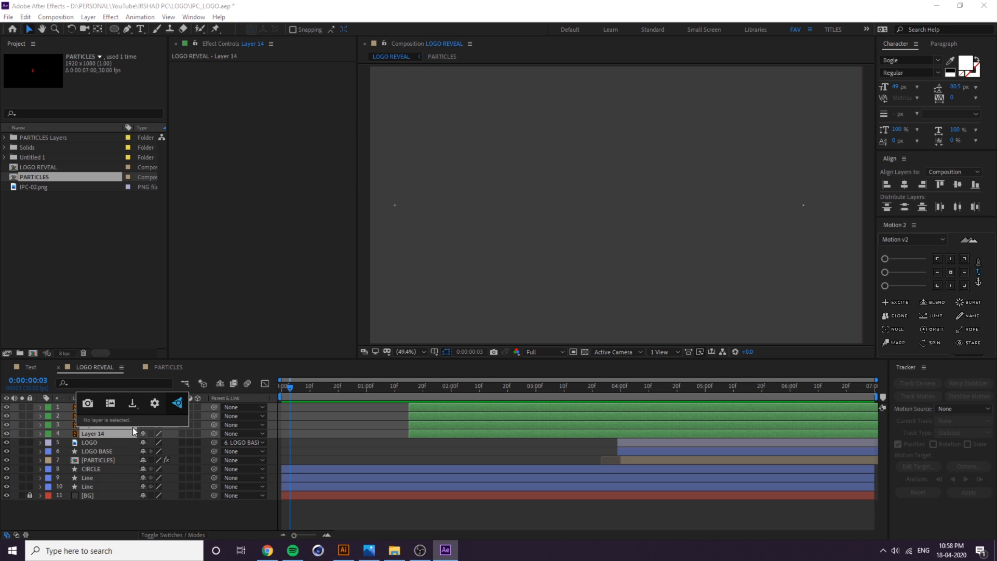
left_click(139, 513)
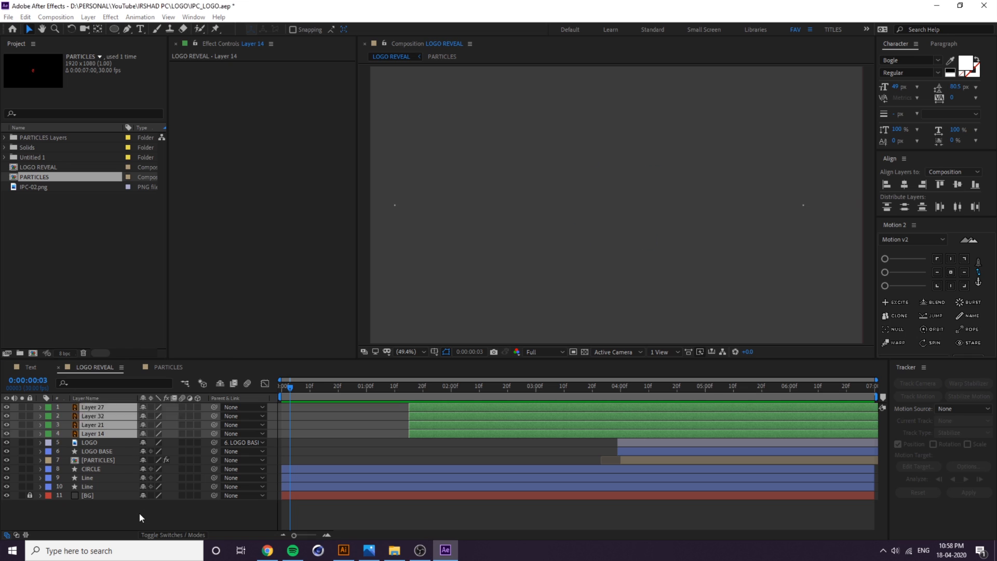
left_click(96, 431)
key("ctrl+space")
type("fill")
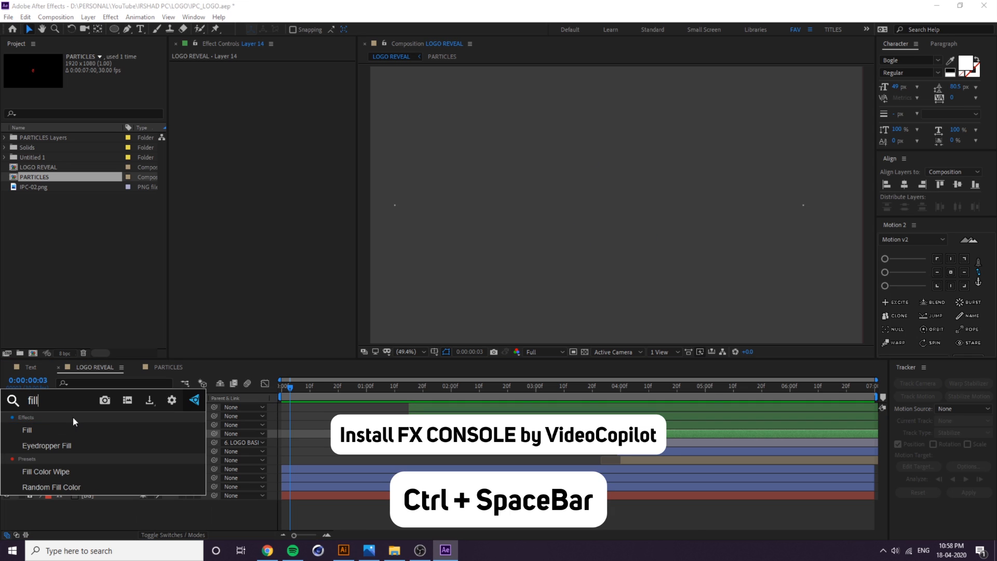
left_click(56, 429)
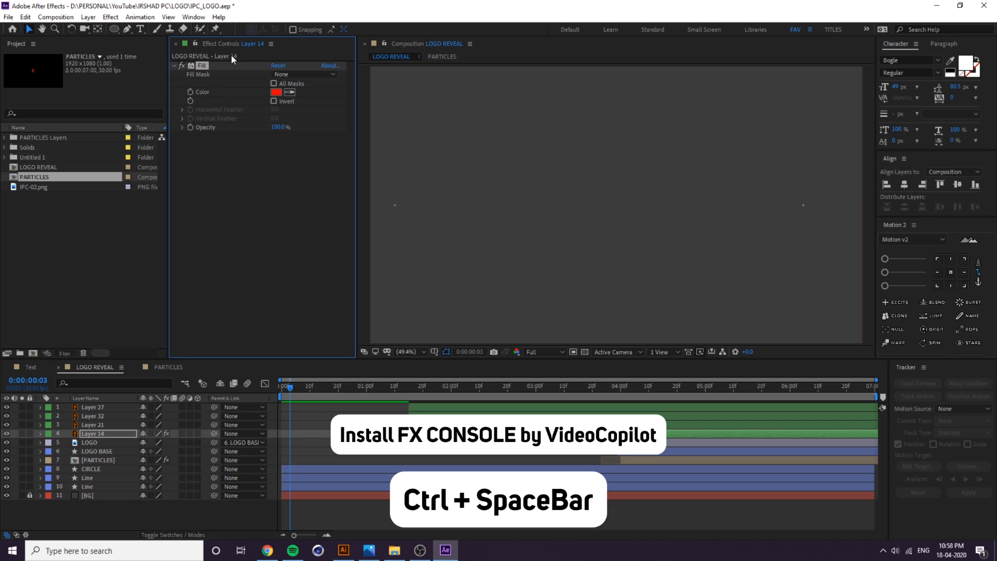
left_click(278, 93)
left_click_drag(32, 38, 12, 24)
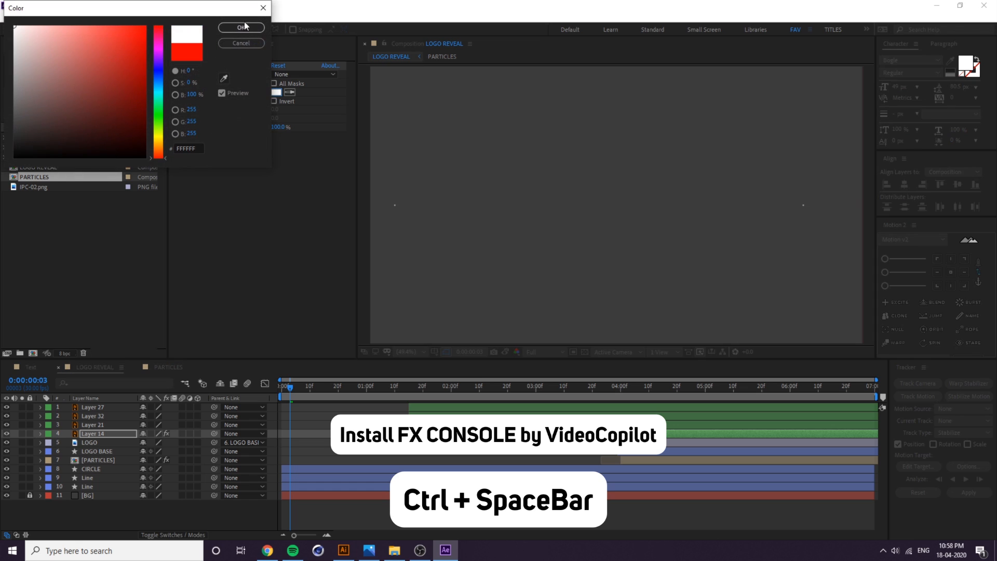
left_click(242, 28)
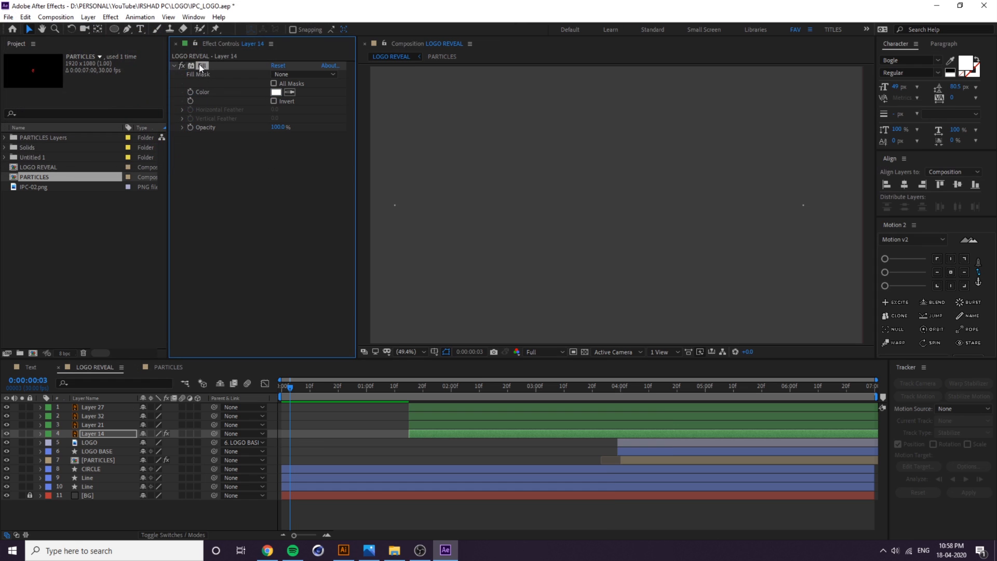
Paste Layer 14's white Fill effect onto Layers 21, 32 and 27.
left_click(107, 426)
left_click(105, 407, "shift")
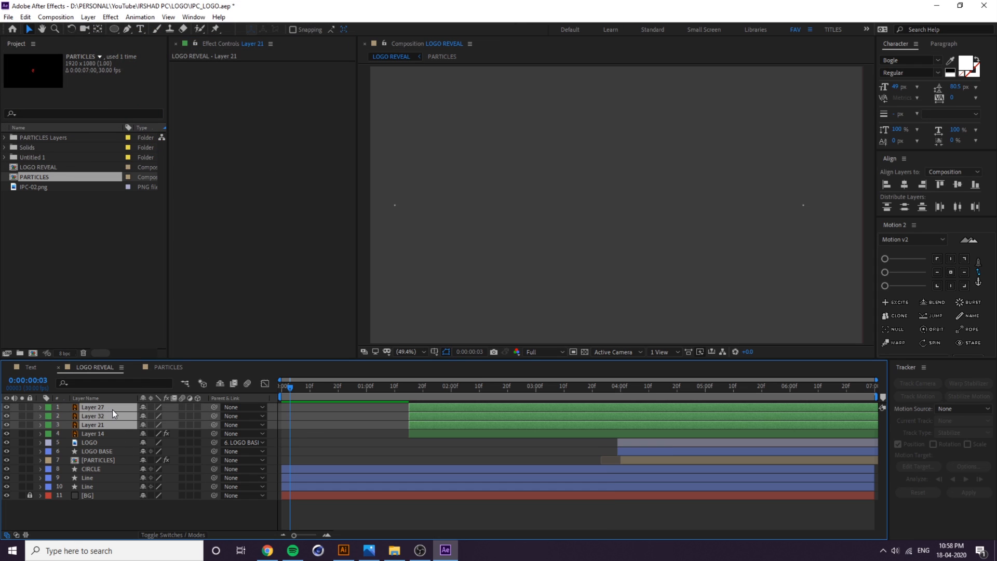
key("ctrl+v")
Preview the LOGO REVEAL animation, scrub to 0:00:05:14 and save the project.
key("space")
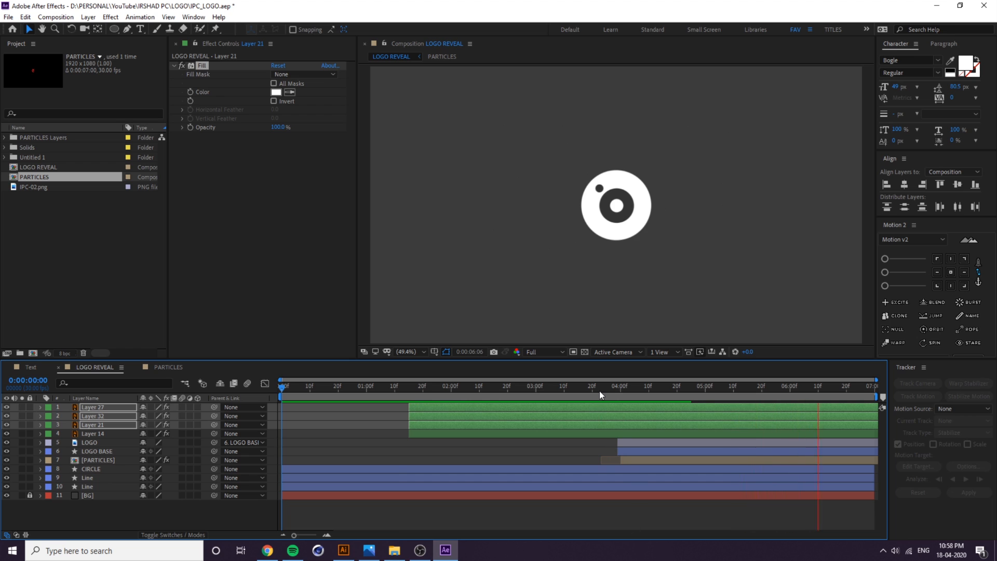
left_click_drag(600, 391, 735, 412)
key("ctrl+s")
left_click(669, 506)
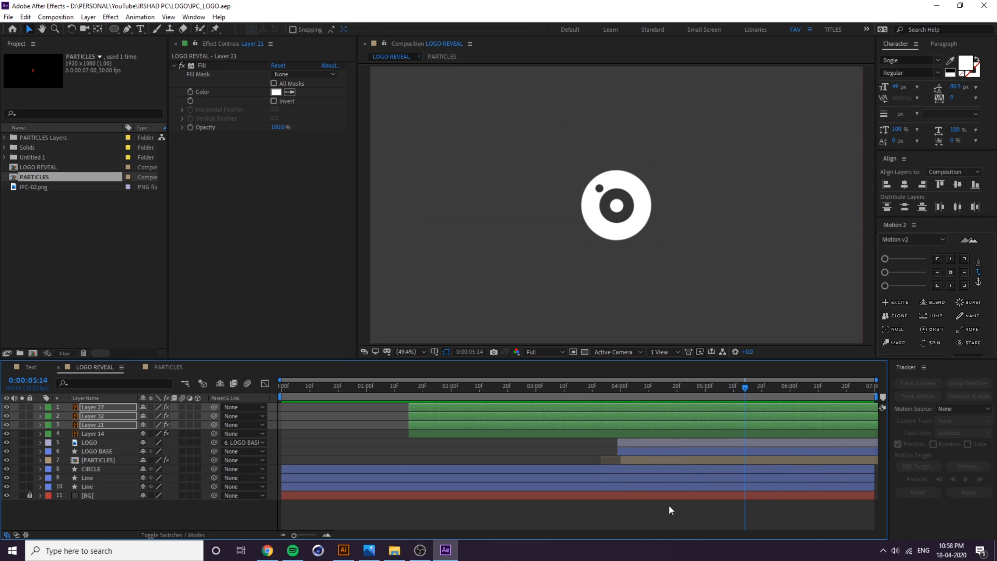
Keyframe LOGO BASE's position at 0:00:05:04, then raise the logo to about 960, 402 at 0:00:05:29.
left_click_drag(671, 197, 657, 194)
left_click(615, 179)
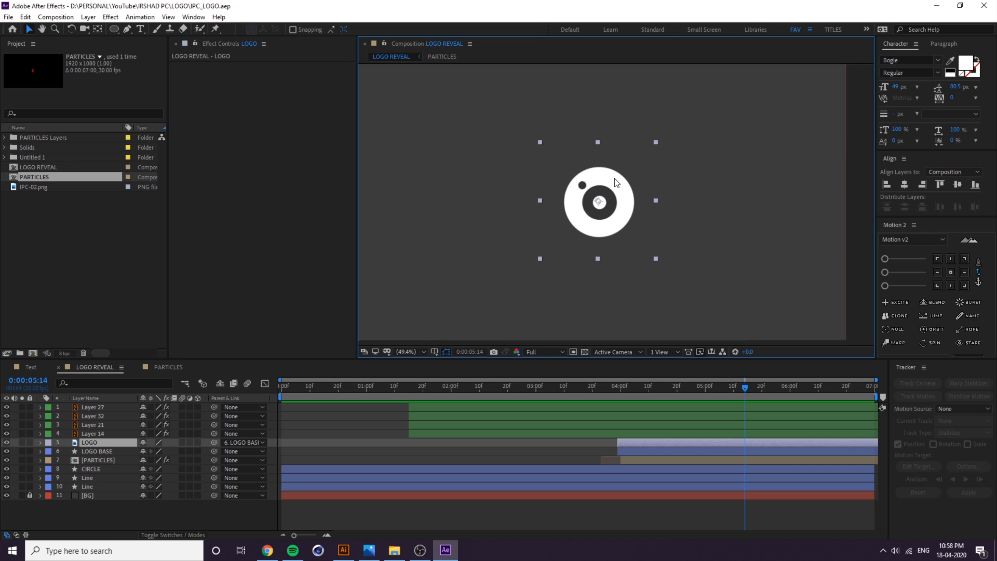
left_click(104, 452)
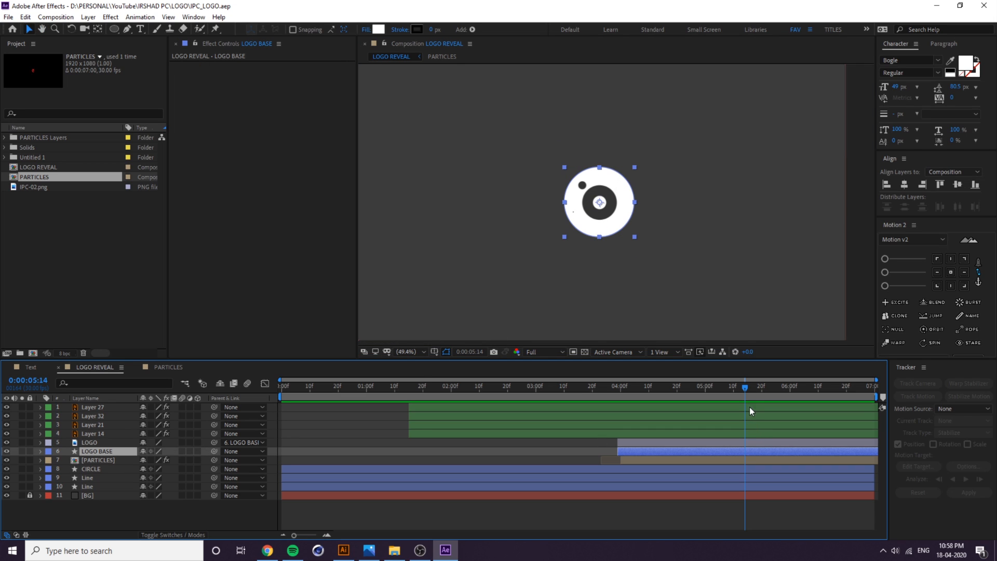
left_click_drag(700, 392, 716, 393)
key("p")
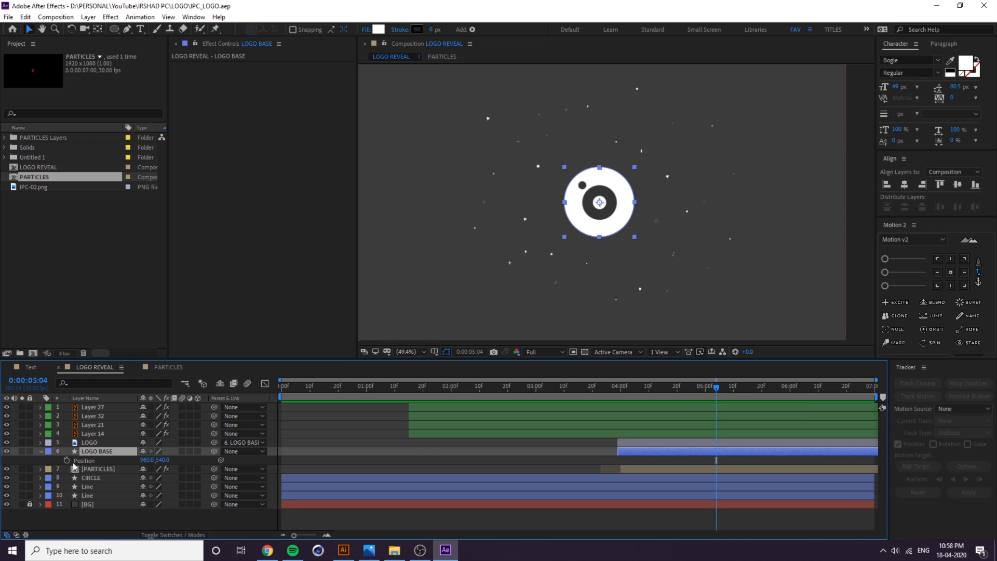
left_click(66, 460)
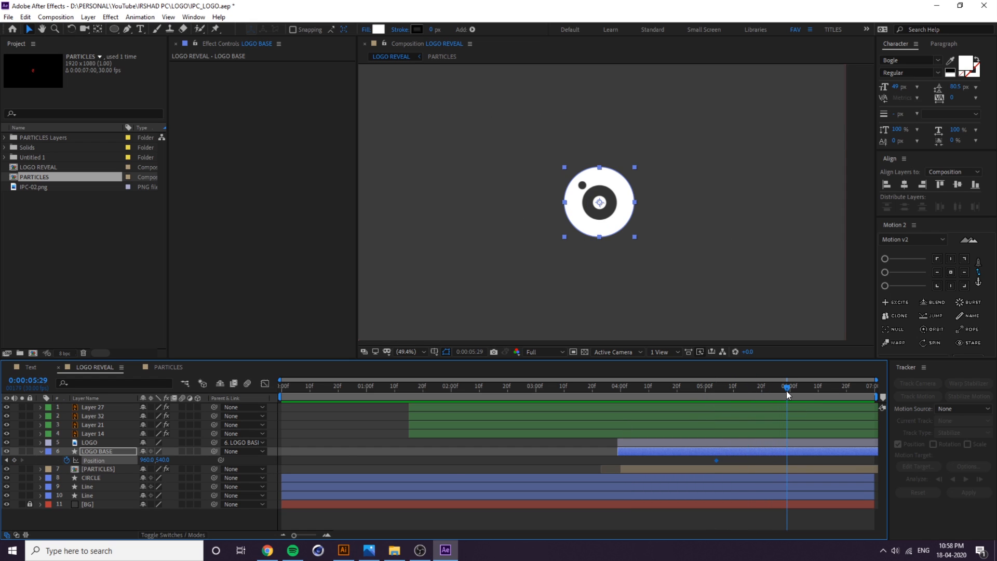
left_click_drag(623, 221, 623, 185)
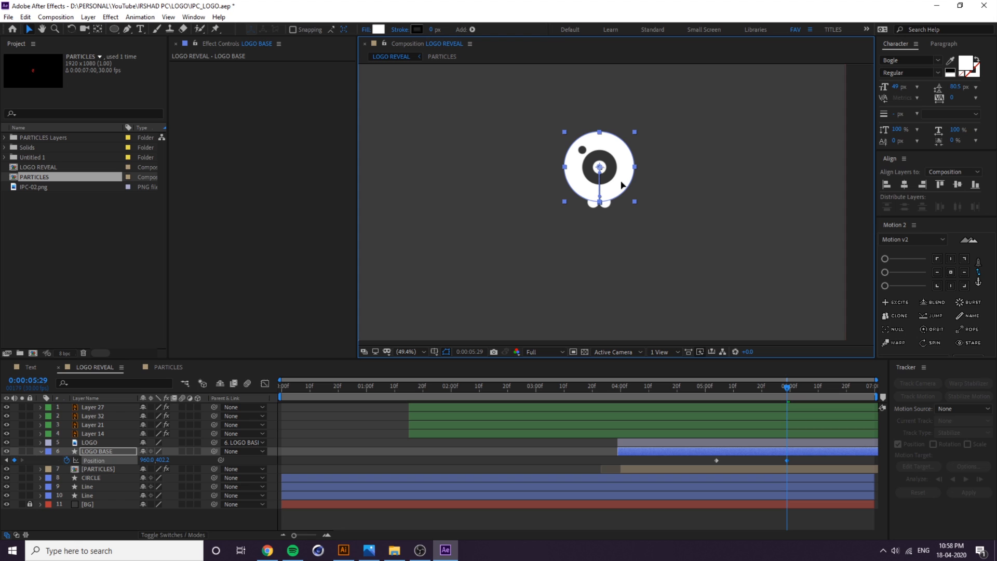
Trim the ends of the CIRCLE layer and both Line layers to 0:00:04:23.
left_click_drag(768, 388, 694, 399)
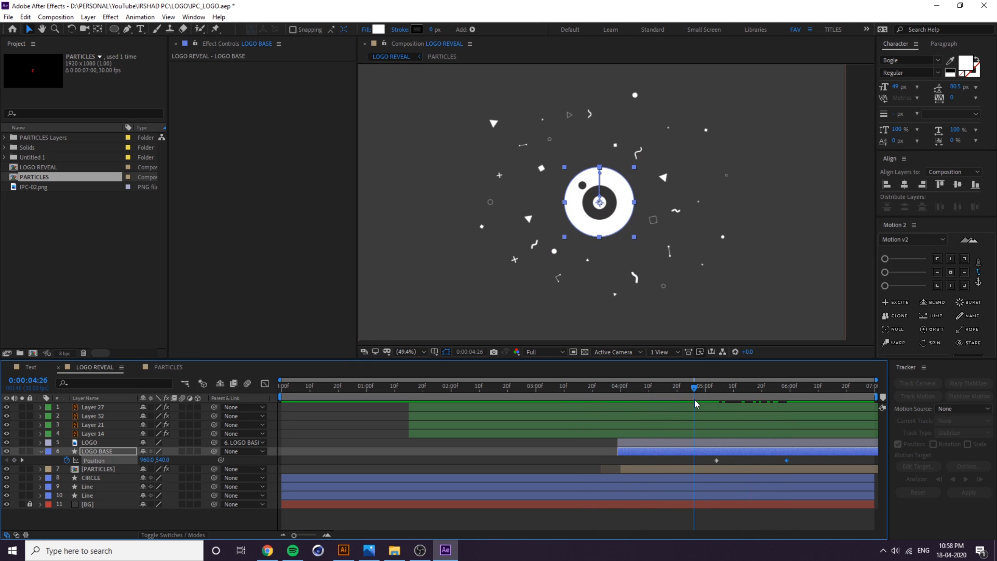
left_click(98, 478)
left_click(94, 494, "shift")
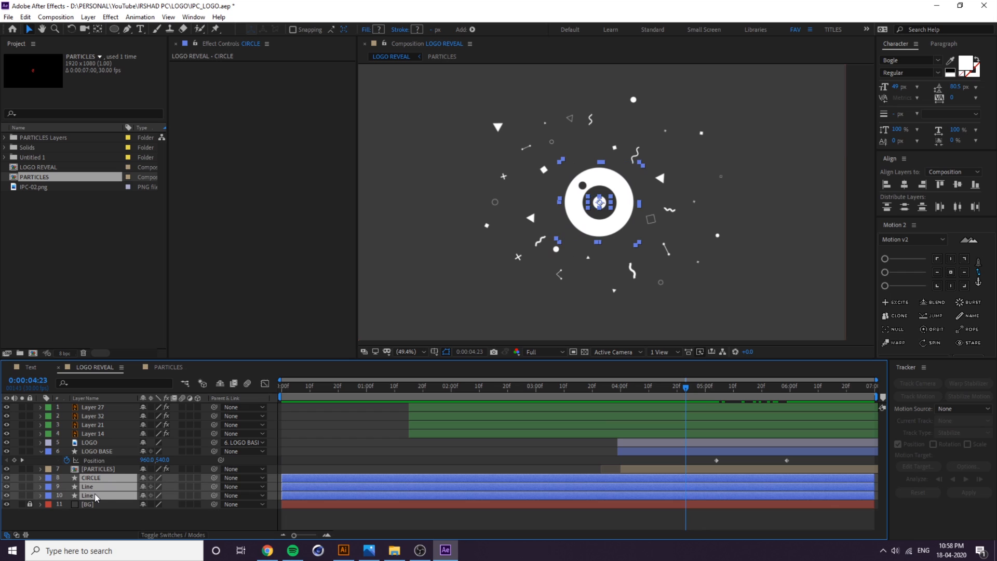
key("alt+bracketright")
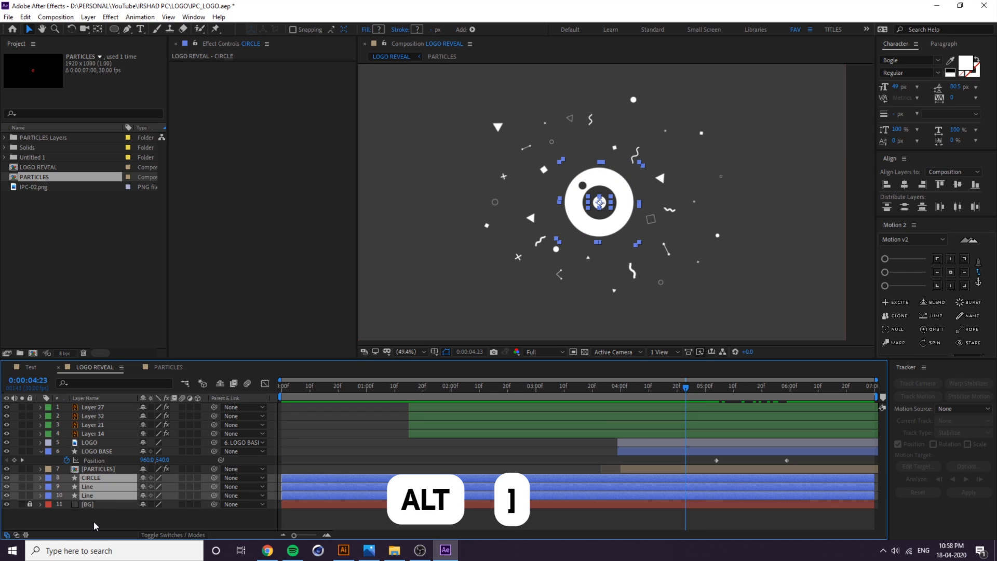
key("alt+bracketright")
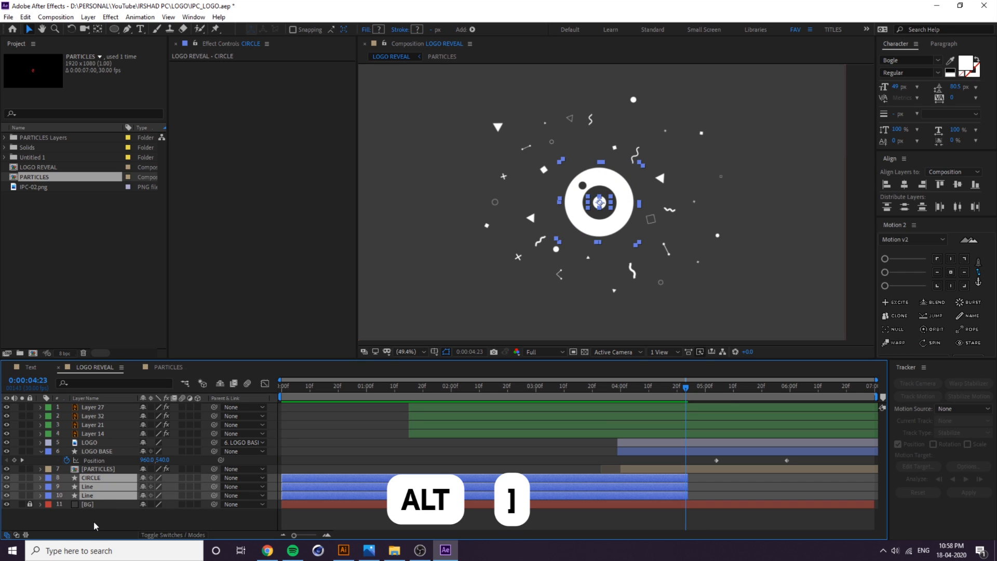
left_click(675, 522)
Easy-ease both LOGO BASE position keyframes, sharpen the move's speed curve by lengthening the first keyframe's influence, and preview it.
left_click_drag(686, 397, 787, 418)
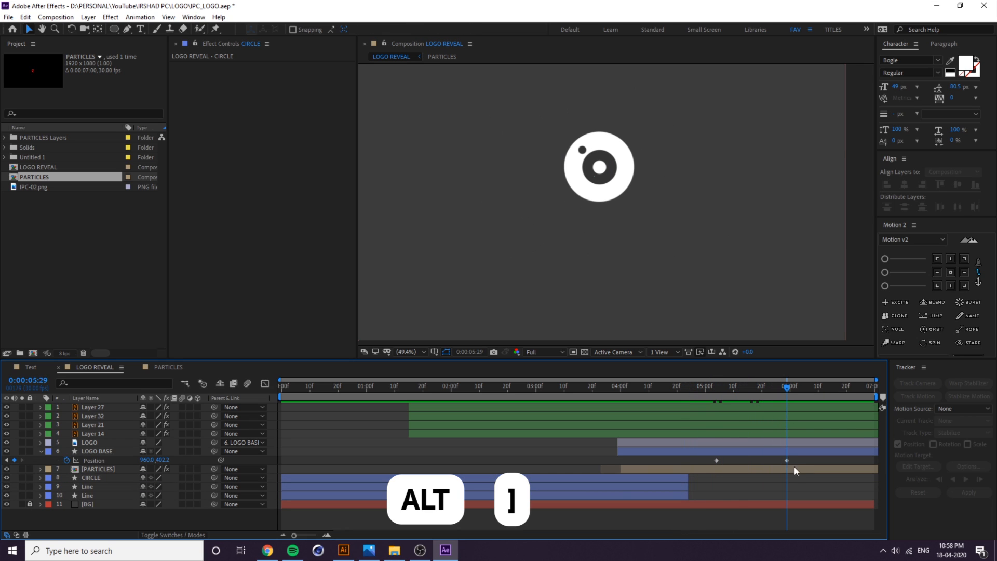
left_click_drag(793, 461, 696, 457)
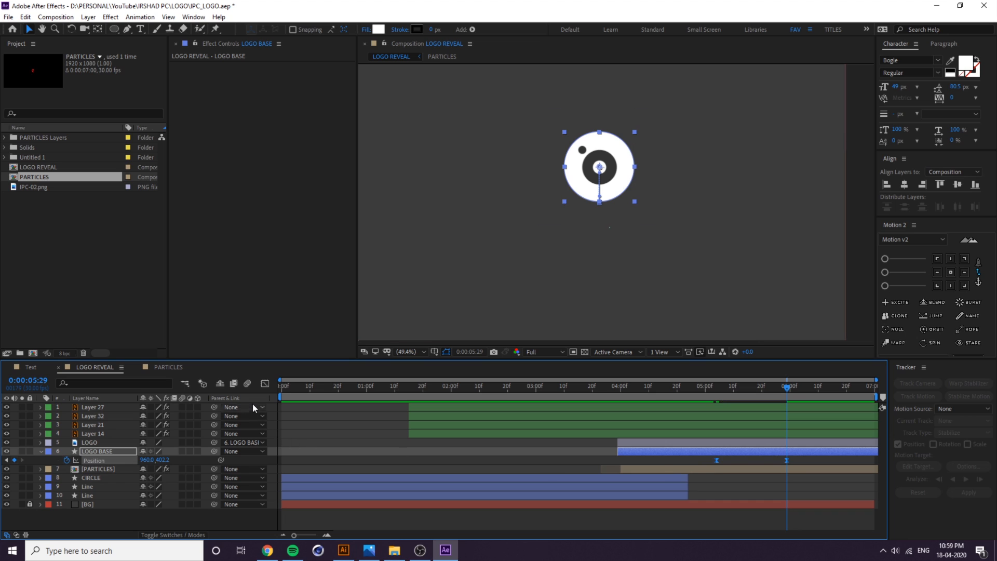
left_click(264, 384)
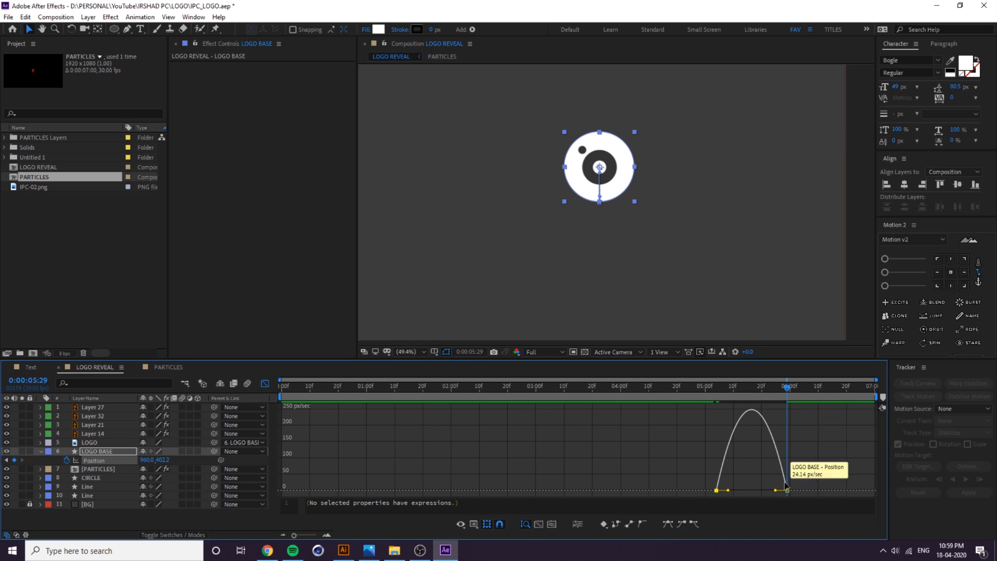
left_click_drag(729, 491, 759, 491)
key("space")
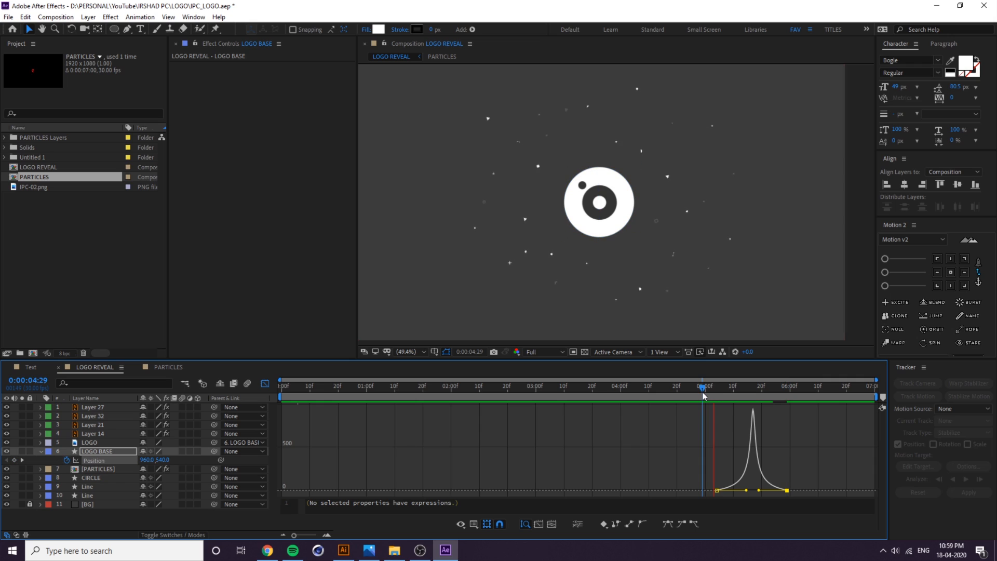
key("space")
Reshape LOGO BASE's speed curve with a shorter influence on the first keyframe and a longer one on the last, previewing the motion.
left_click_drag(759, 490, 732, 490)
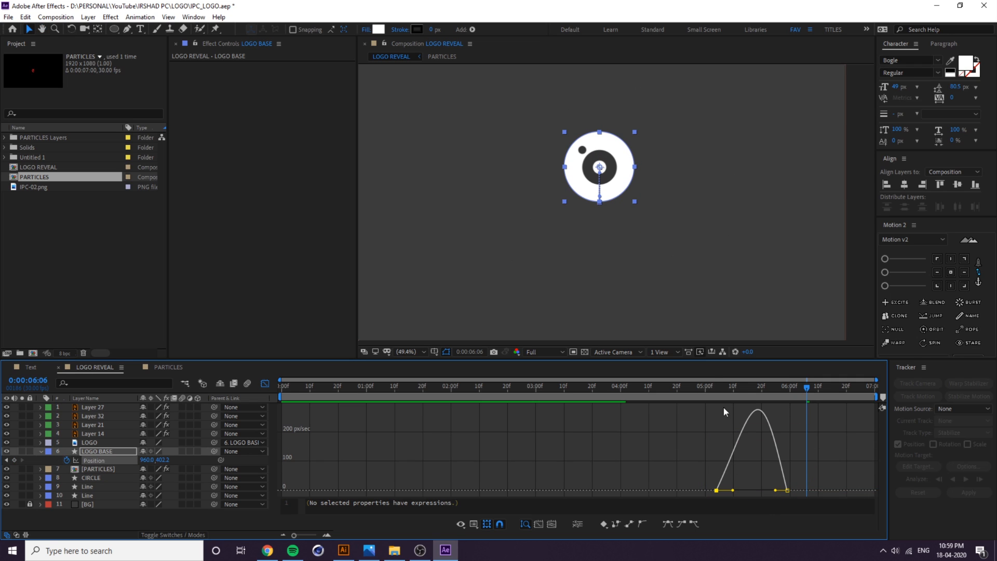
left_click(715, 388)
key("space")
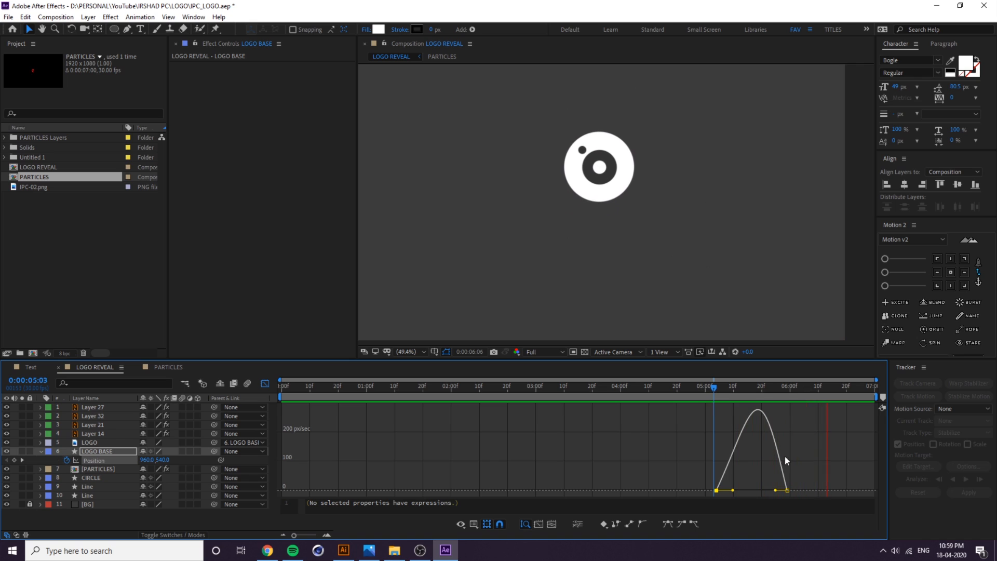
key("space")
left_click_drag(775, 490, 764, 491)
left_click(721, 387)
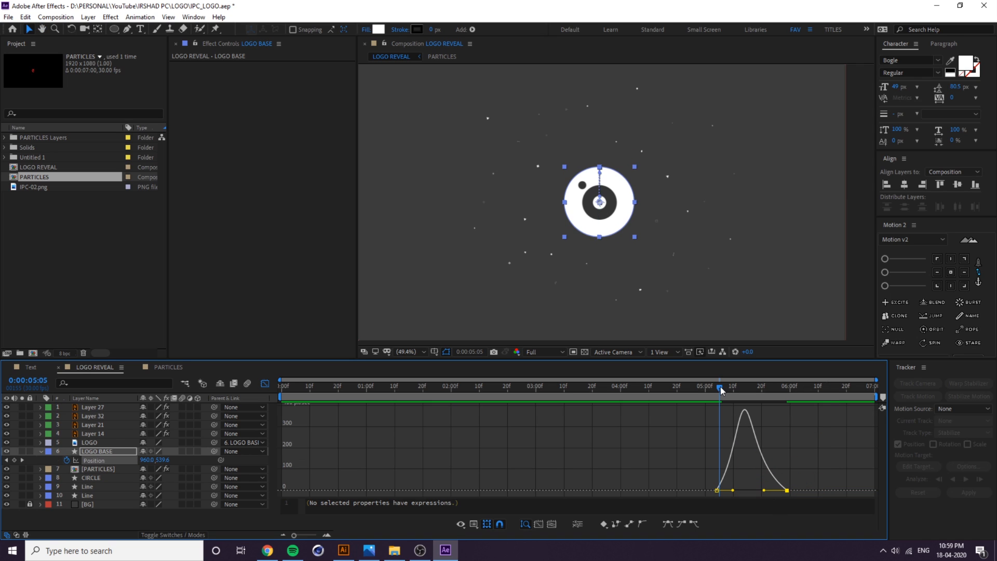
key("space")
key("space")
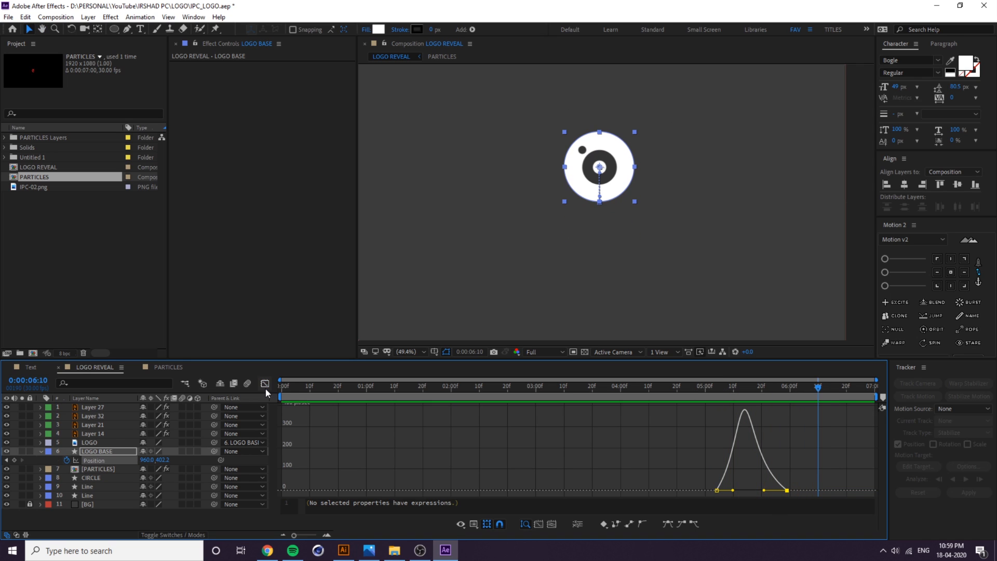
Return to the layer bars, move LOGO BASE's last position keyframe to about 0:00:06:00 and preview from 0:00:04:29.
left_click(264, 384)
left_click(787, 461)
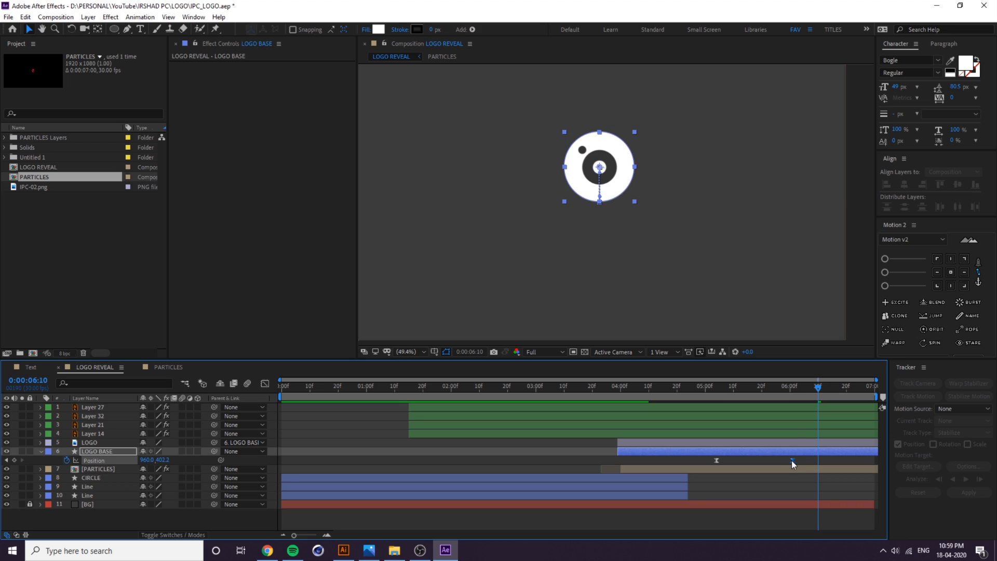
left_click_drag(794, 387, 700, 406)
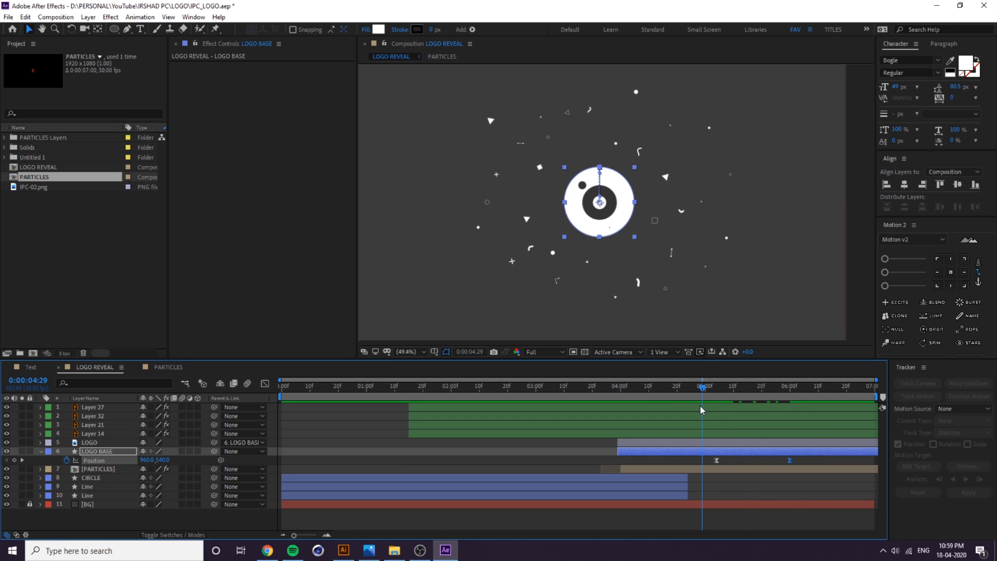
key("space")
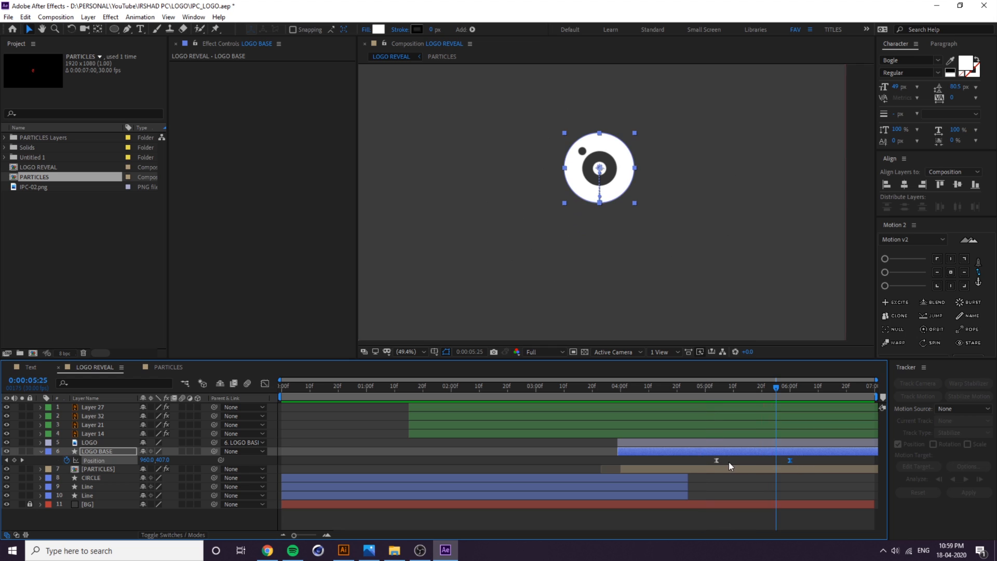
Move LOGO BASE's first position keyframe to about 0:00:04:24, preview from 0:00:04:17 and save the project.
left_click_drag(717, 460, 692, 462)
left_click(668, 390)
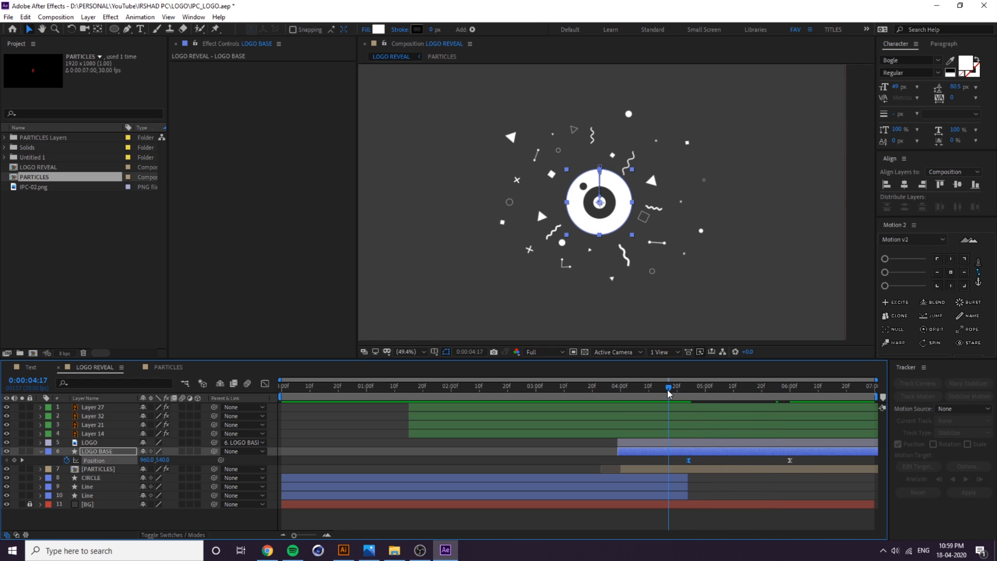
key("space")
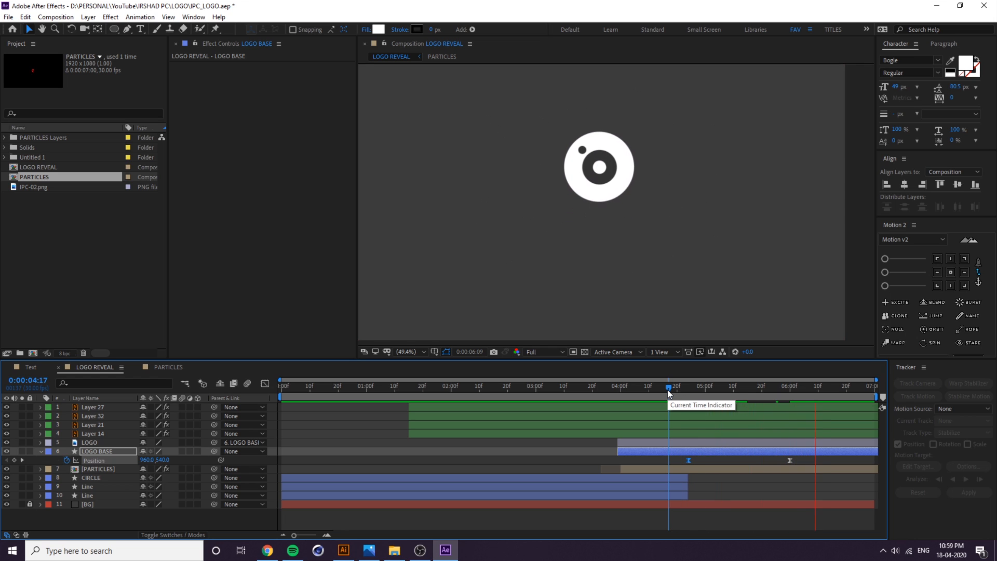
key("ctrl+s")
Add a white text layer with the logo owner's name in capitals just below the raised logo.
left_click(131, 519)
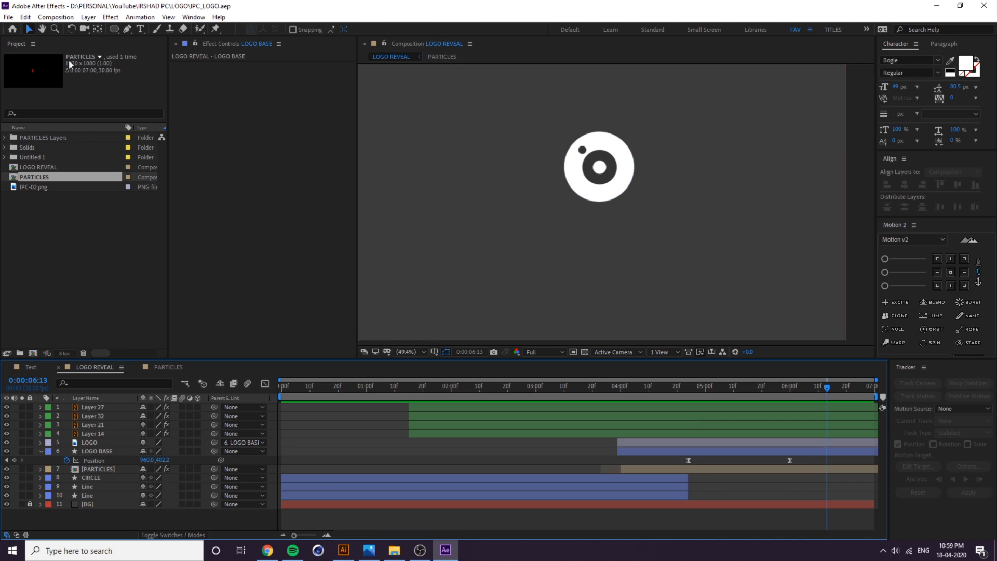
left_click(140, 29)
left_click(553, 234)
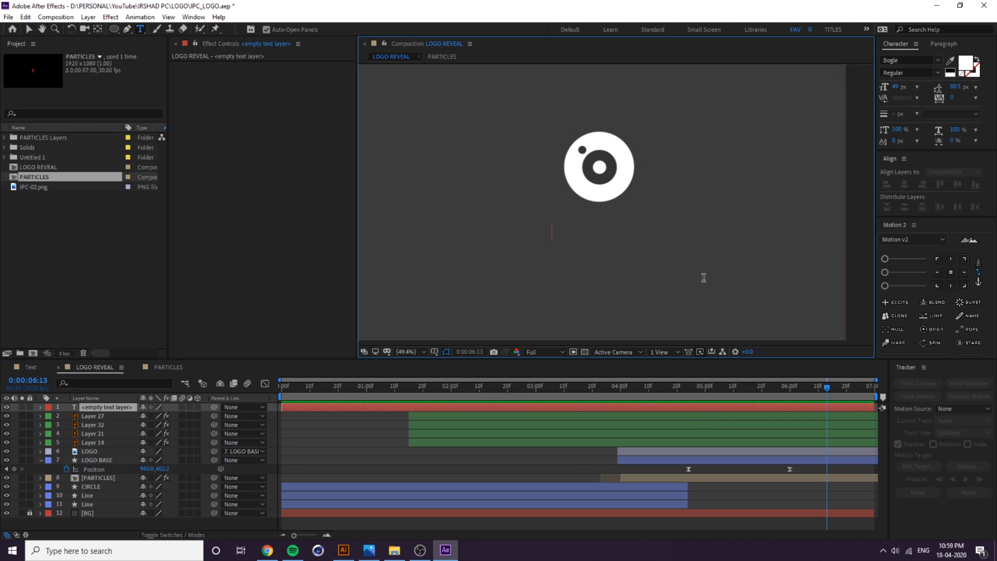
type("IRSHAD PC")
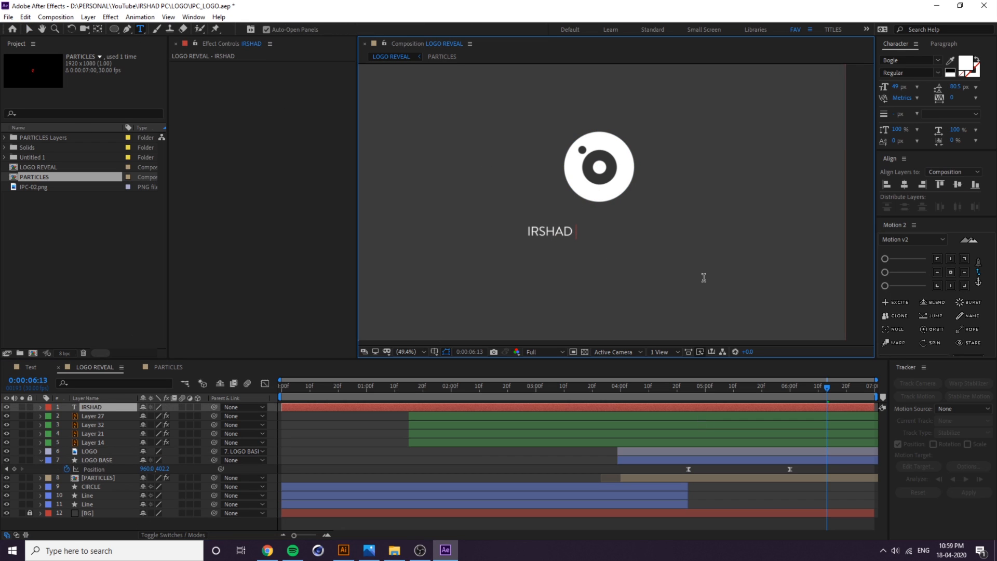
left_click(29, 30)
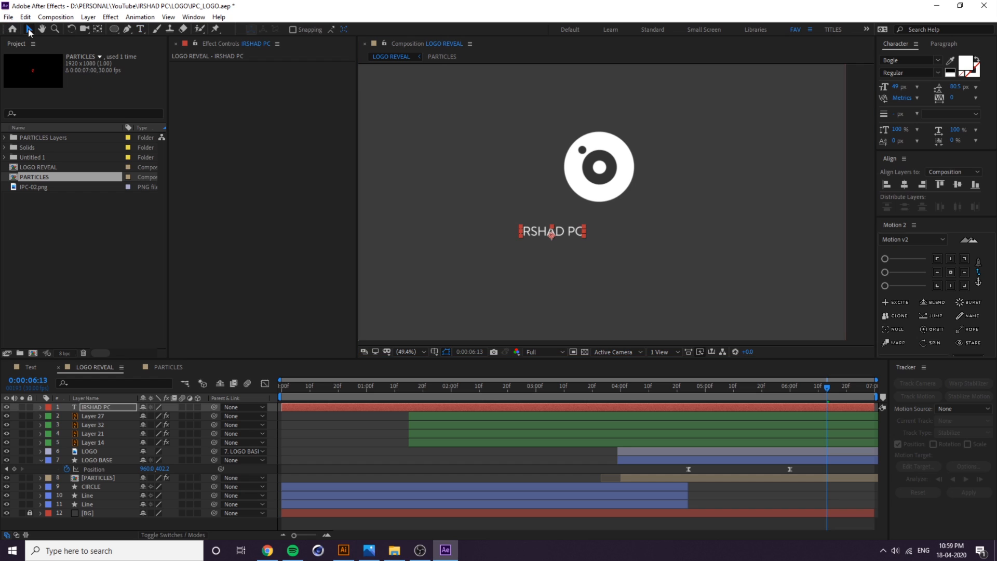
Center the name text horizontally in the composition and try the Black font style, then set it back to Regular.
left_click(906, 186)
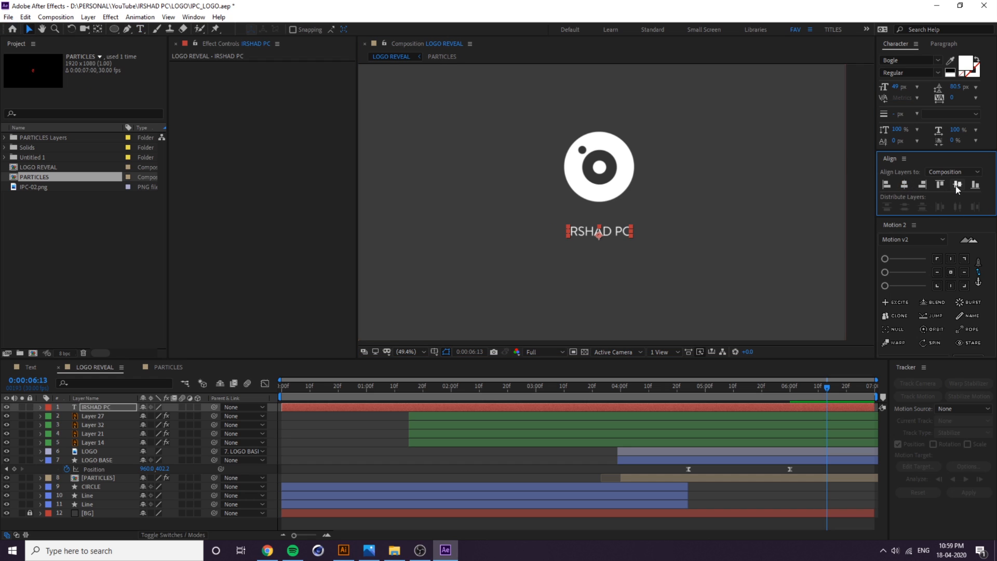
left_click(938, 73)
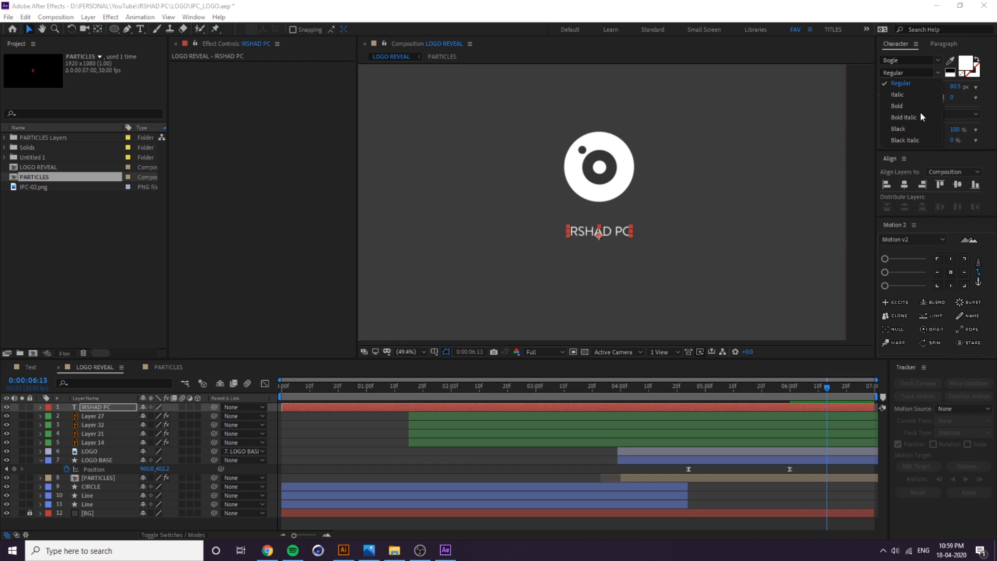
left_click(912, 125)
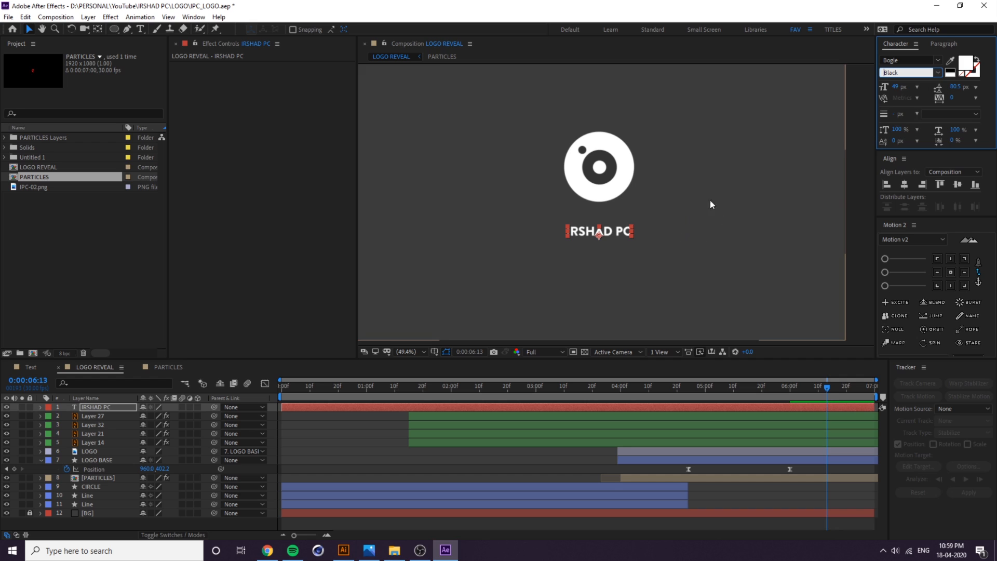
left_click(938, 73)
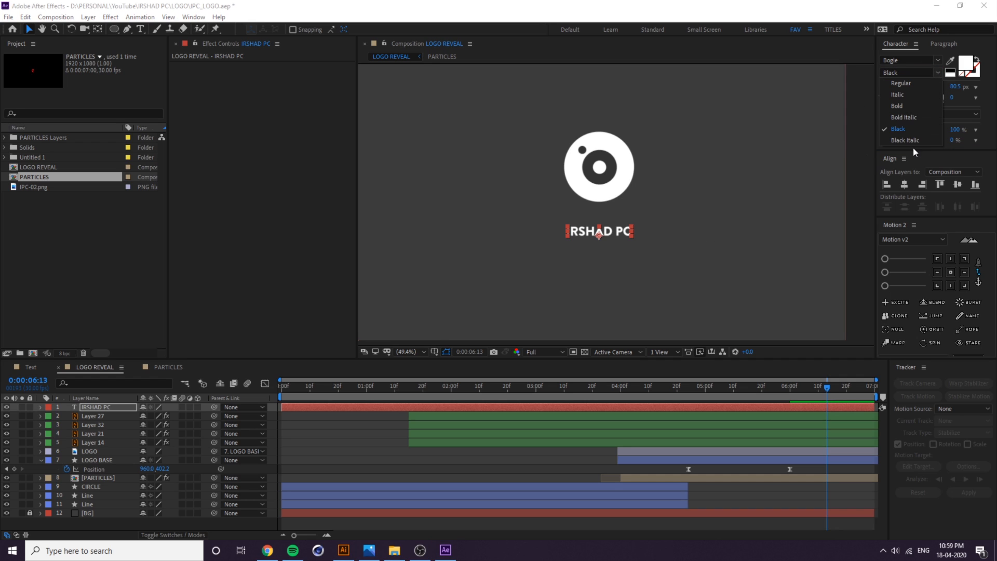
left_click(905, 84)
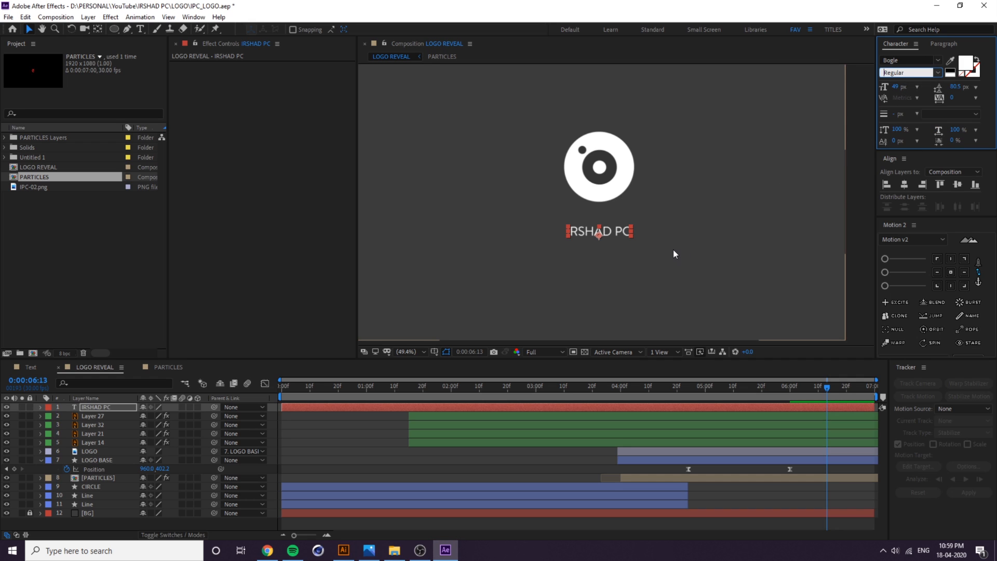
left_click(603, 246)
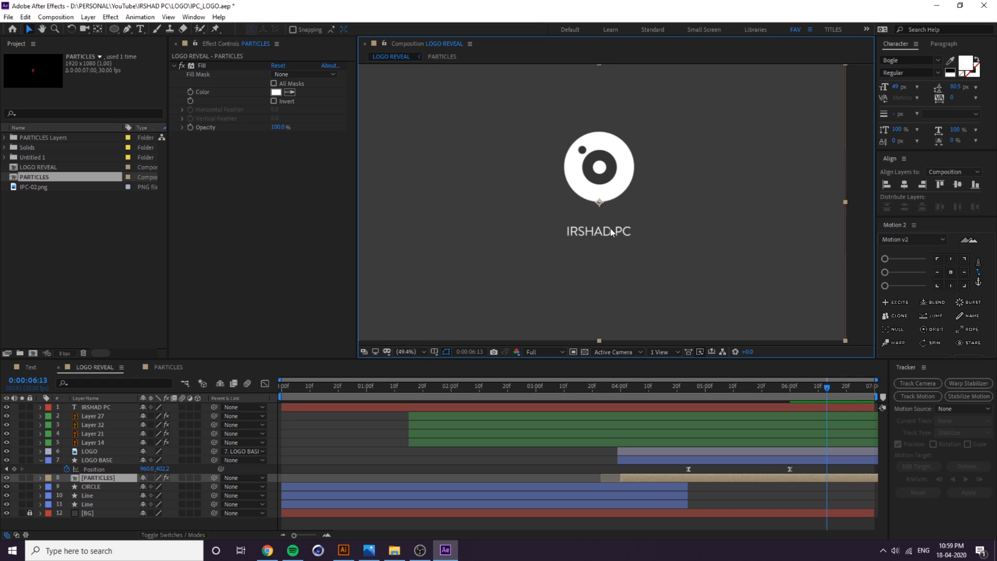
Trim the start of the name text layer to 0:00:04:24, where the logo begins to rise.
left_click(99, 408)
left_click_drag(698, 385, 690, 391)
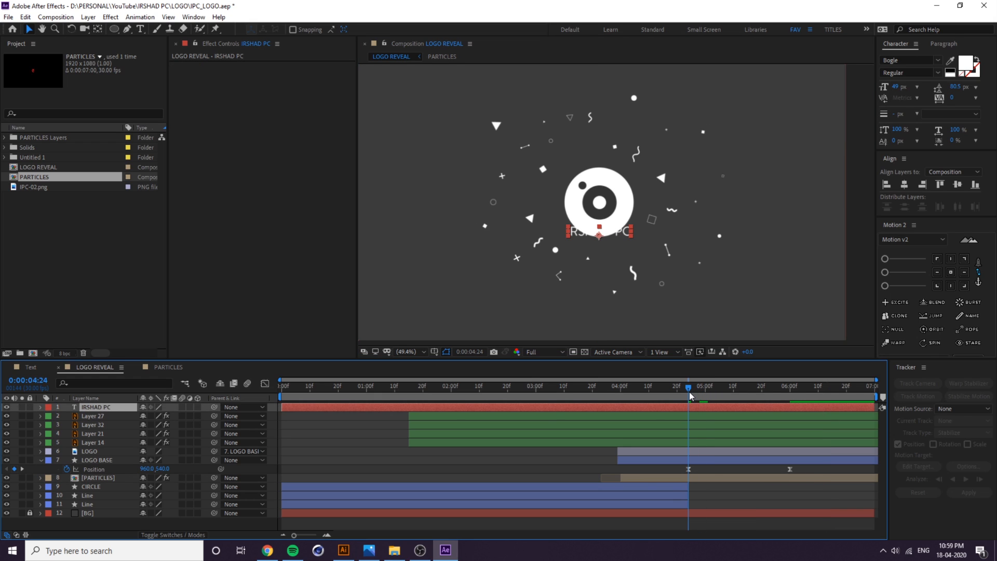
key("alt+bracketleft")
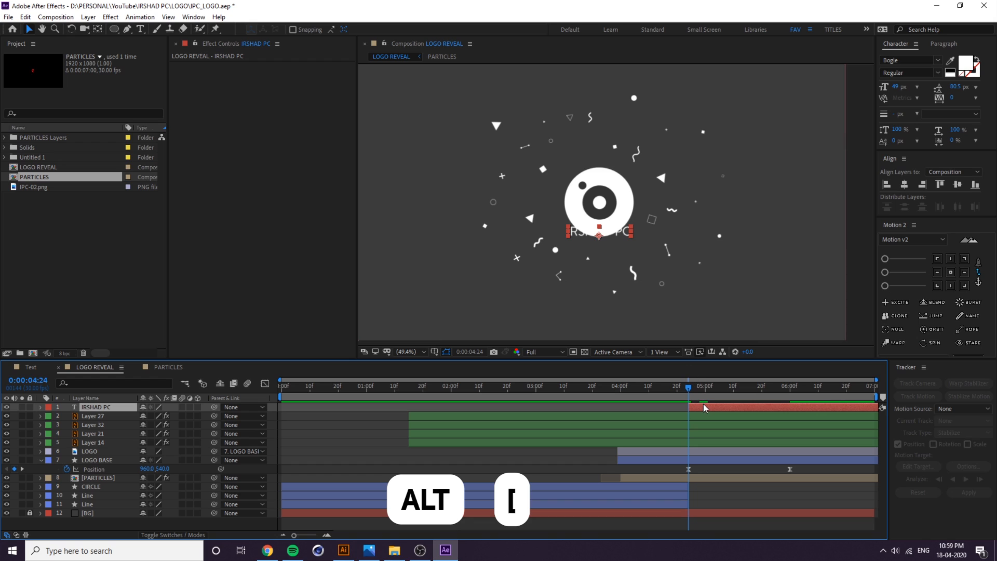
Keyframe the name text's opacity from 0% at 0:00:04:24 to 100% at 0:00:06:00.
key("t")
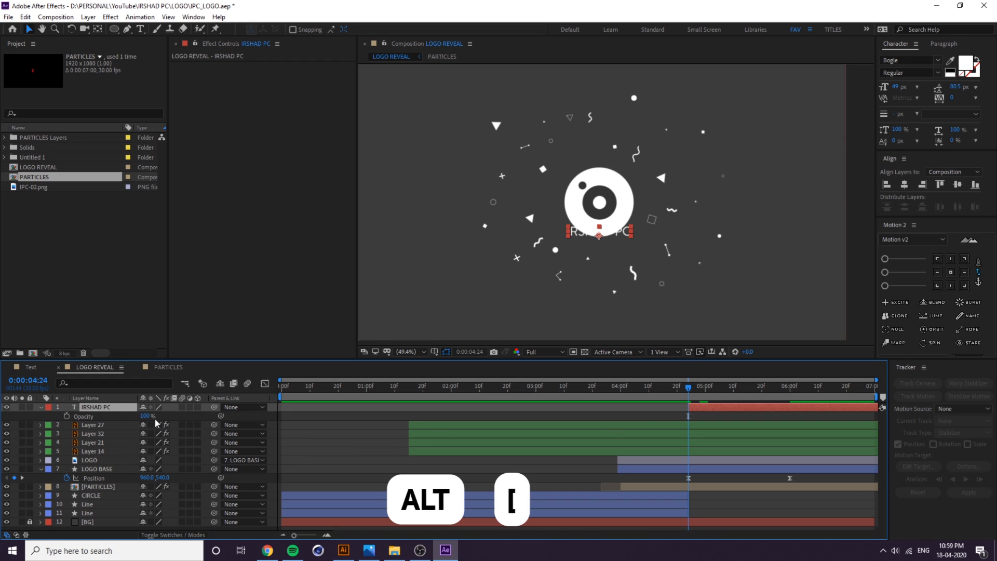
left_click(67, 416)
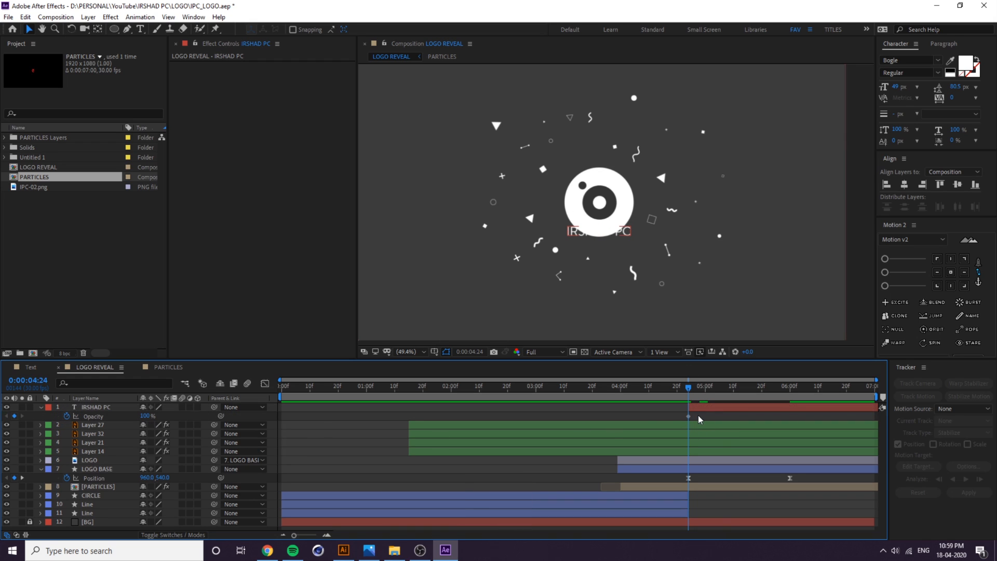
left_click_drag(689, 416, 790, 418)
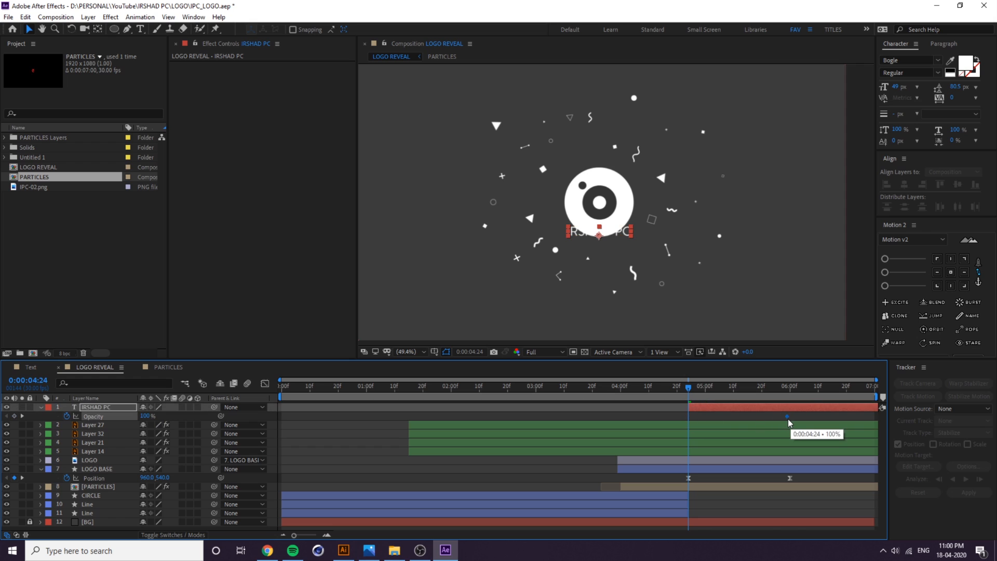
type("0")
key("Return")
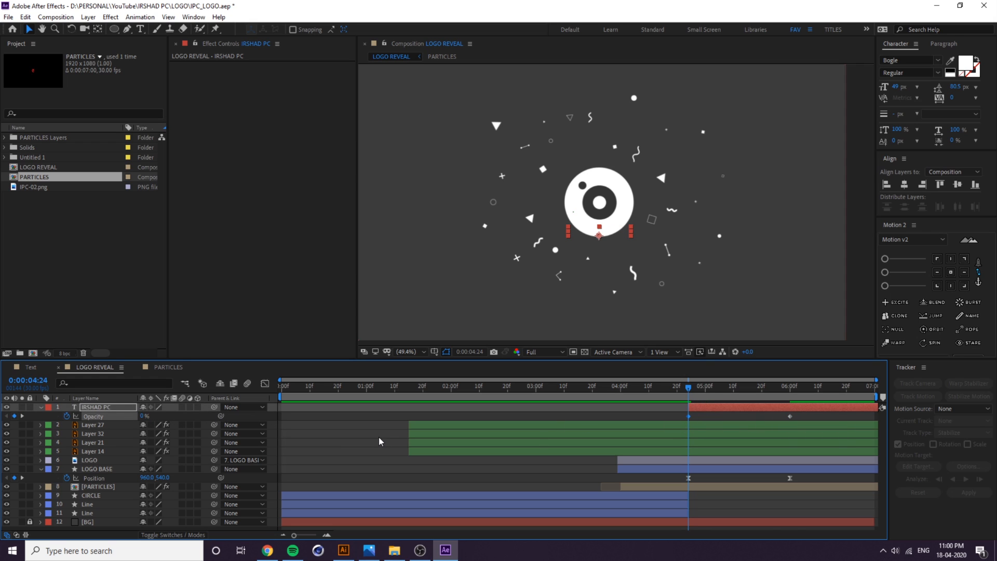
Keyframe the name text's position to rise from y 794.7 at 0:00:04:24 to y 670.7 at 0:00:06:00.
key("alt+shift+p")
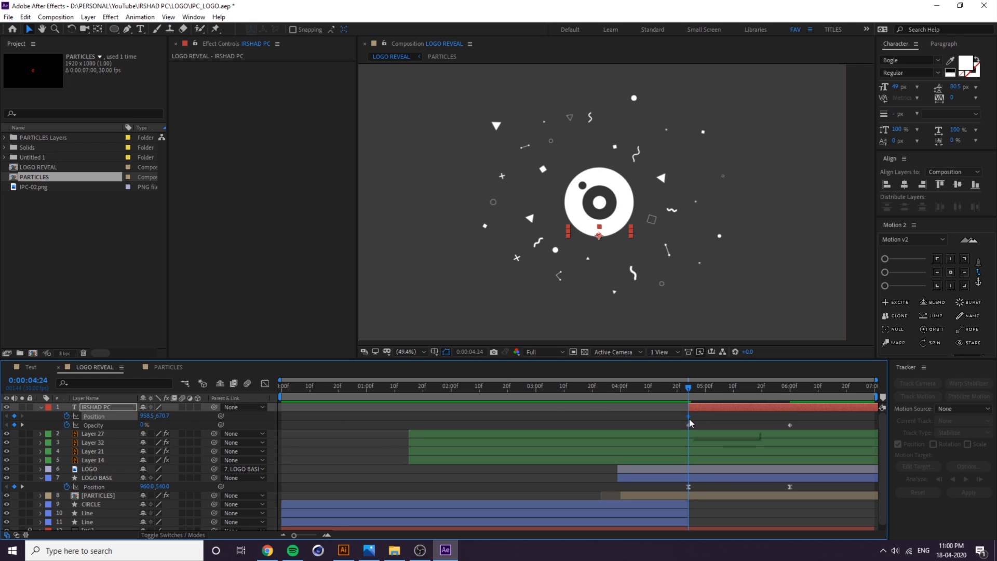
left_click_drag(688, 416, 790, 417)
left_click_drag(166, 420, 207, 421)
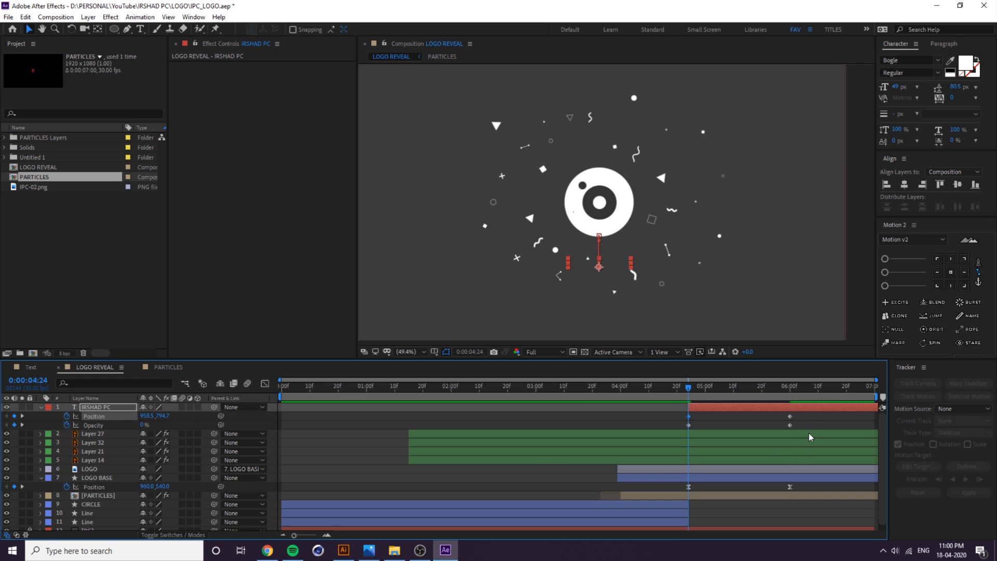
Easy-ease the name text's position and opacity keyframes, lengthen the last keyframes' influence in the speed graph and preview the motion.
left_click_drag(806, 415, 678, 432)
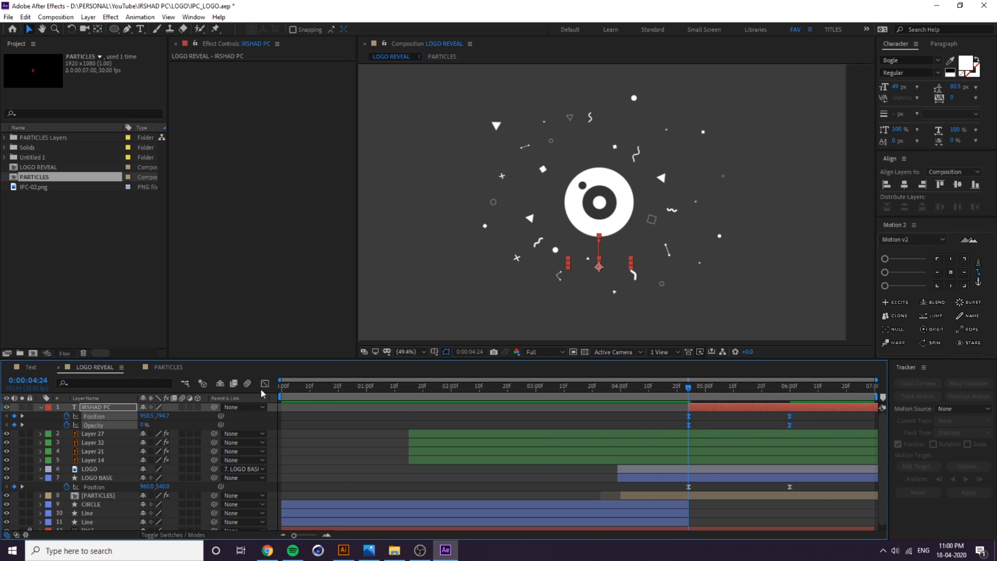
left_click(265, 383)
left_click_drag(745, 466, 756, 489)
key("space")
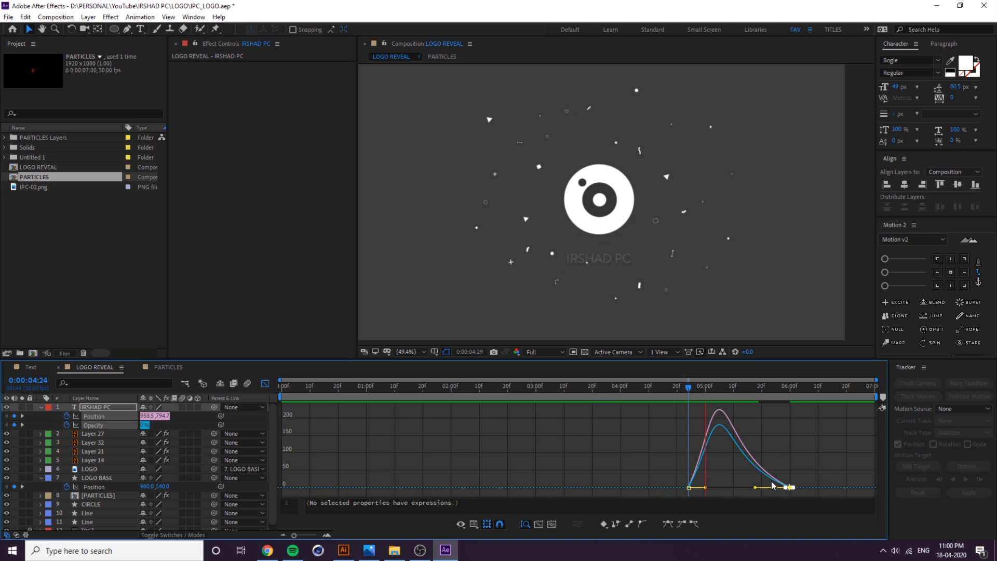
key("space")
left_click(668, 437)
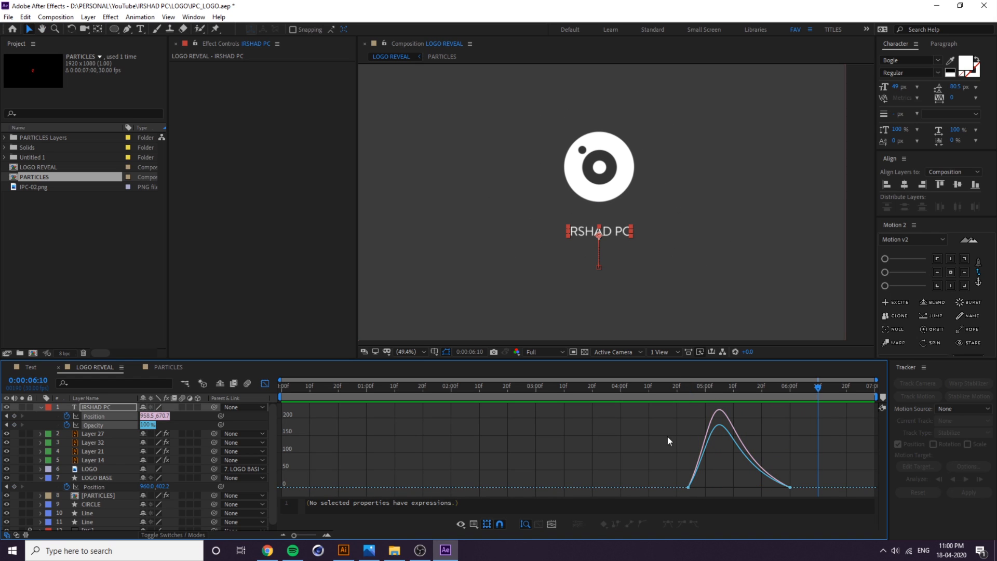
At 0:00:06:00, raise the name text closer to the logo, to y 628.1, and enlarge it to 58.6 px.
left_click(265, 385)
left_click_drag(790, 396, 790, 397)
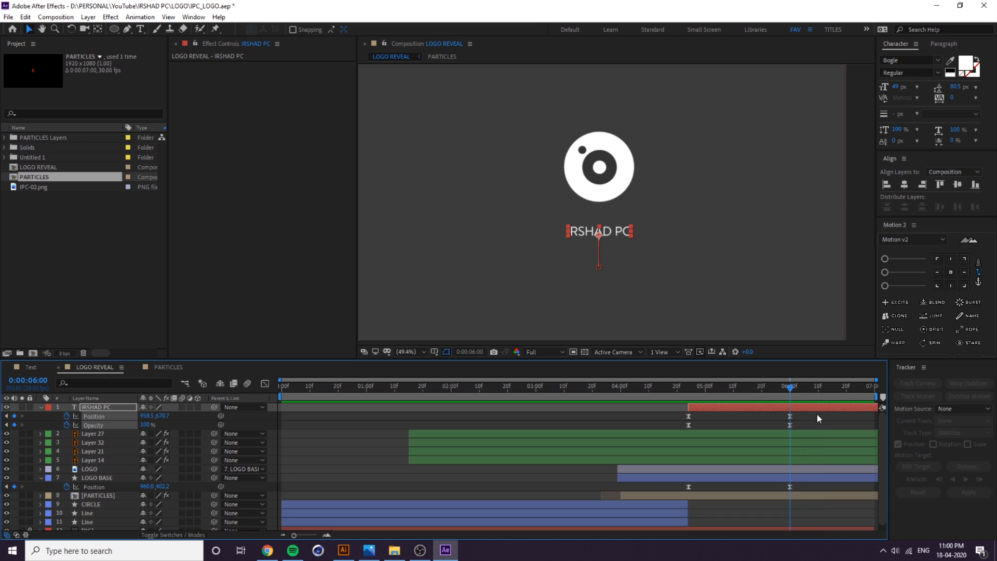
left_click(819, 415)
left_click(608, 231)
left_click_drag(615, 233, 614, 221)
left_click_drag(896, 87, 902, 86)
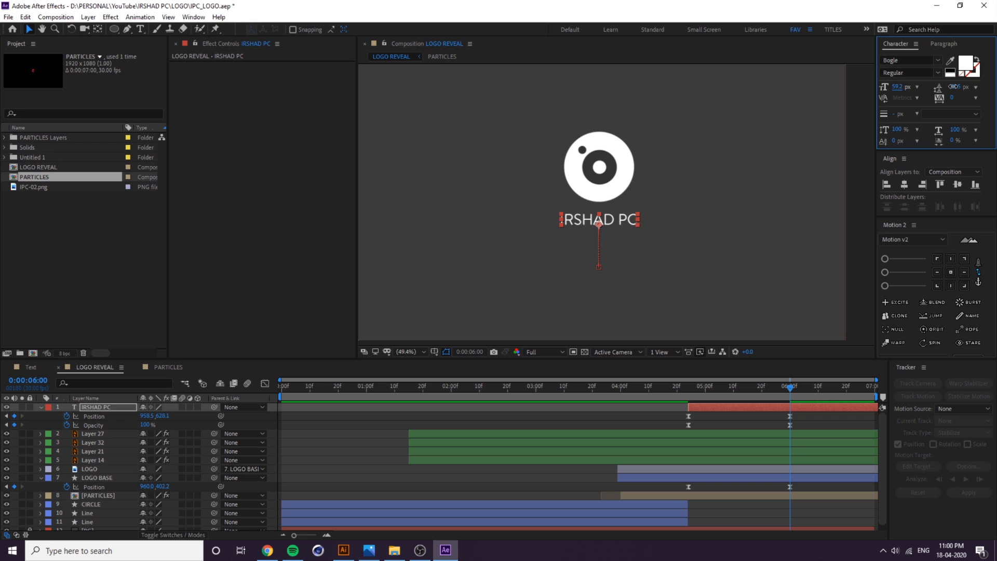
left_click(737, 266)
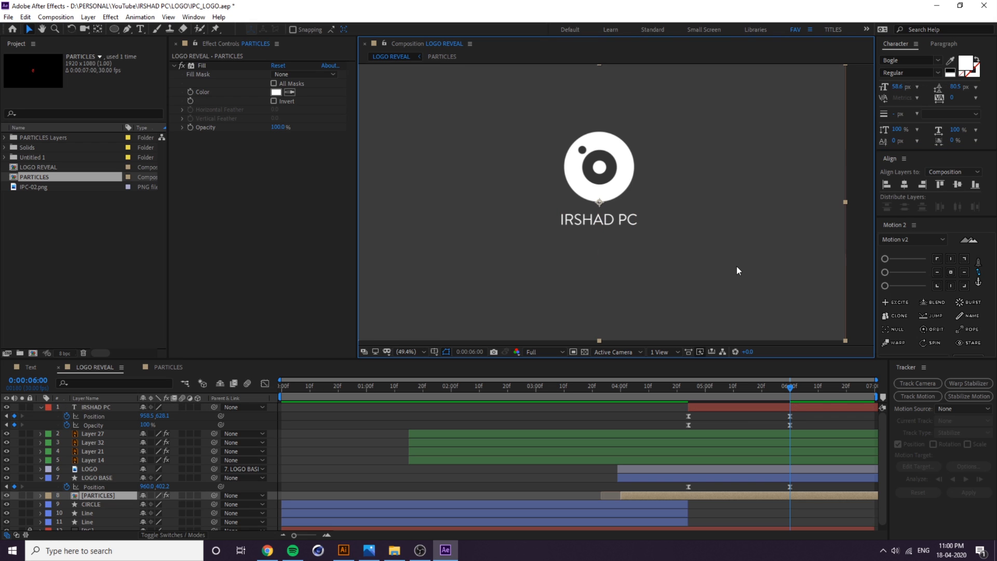
Reshape the name text's opacity speed curve with a longer influence on the first keyframe and a shorter one on the last, then preview.
left_click(799, 414)
left_click(688, 424)
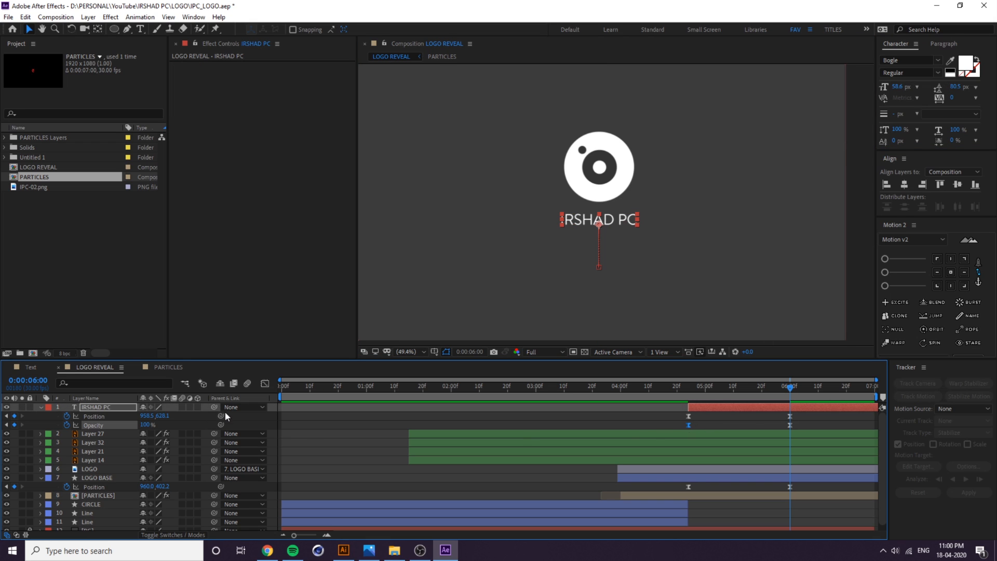
left_click(265, 384)
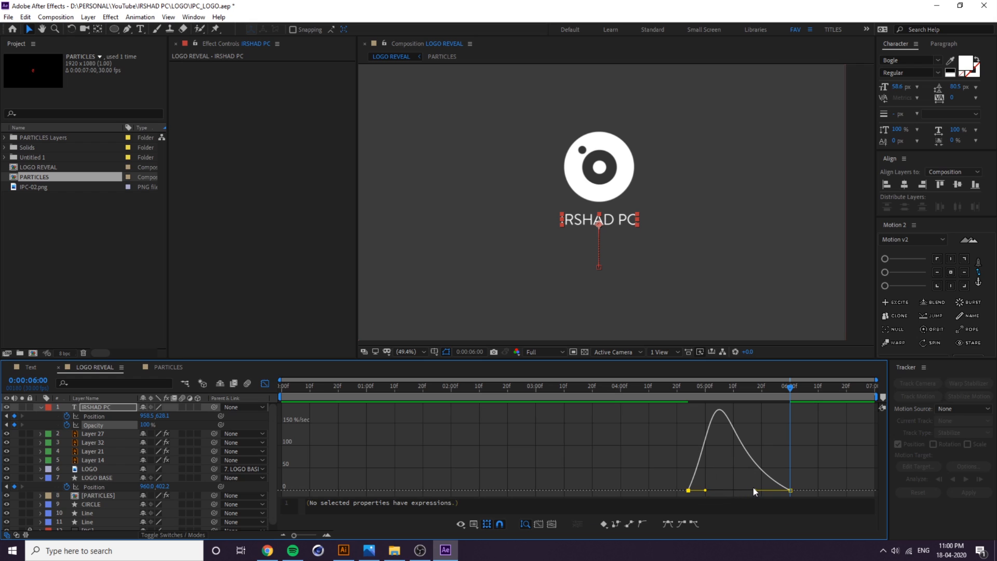
left_click_drag(754, 490, 778, 490)
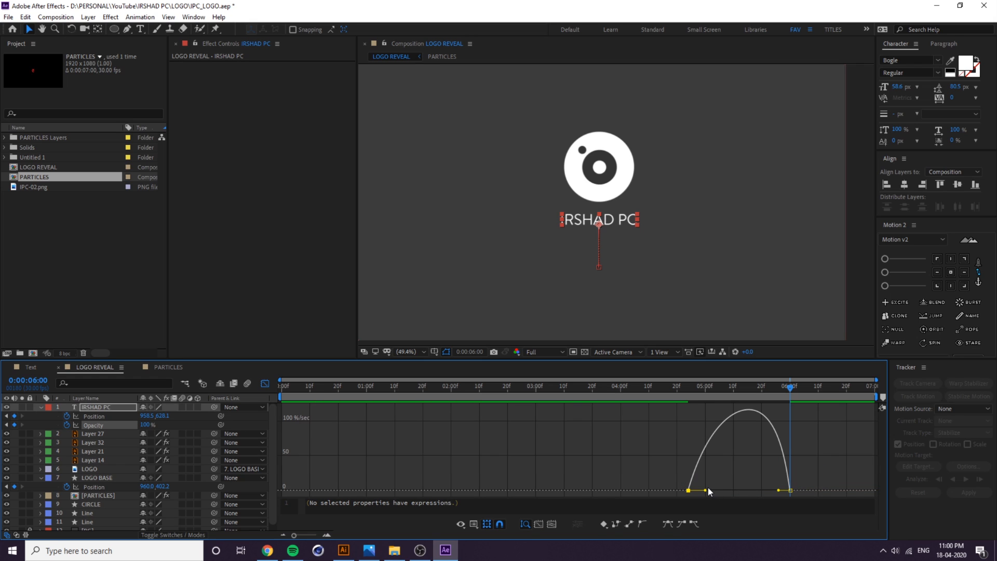
left_click_drag(705, 490, 728, 491)
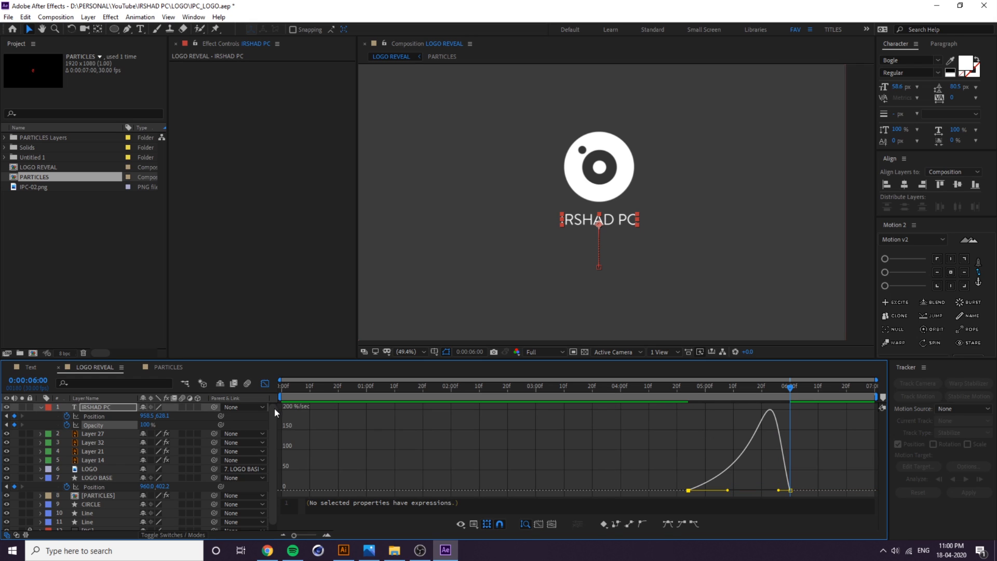
left_click(265, 384)
left_click(680, 387)
key("space")
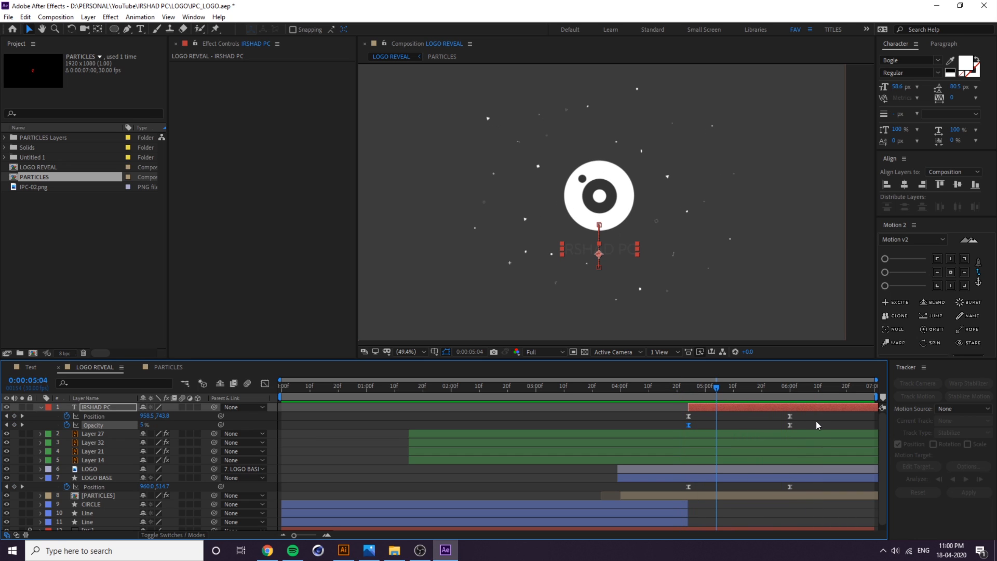
Move the name text's last position and opacity keyframes to about 0:00:05:21, zoom out and preview the animation.
left_click_drag(808, 417, 766, 428)
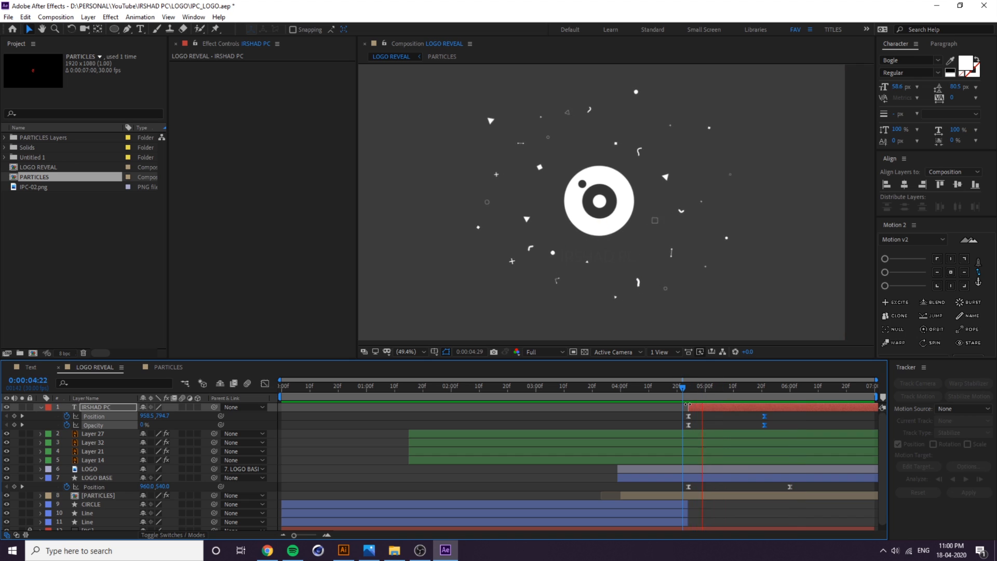
left_click(672, 395)
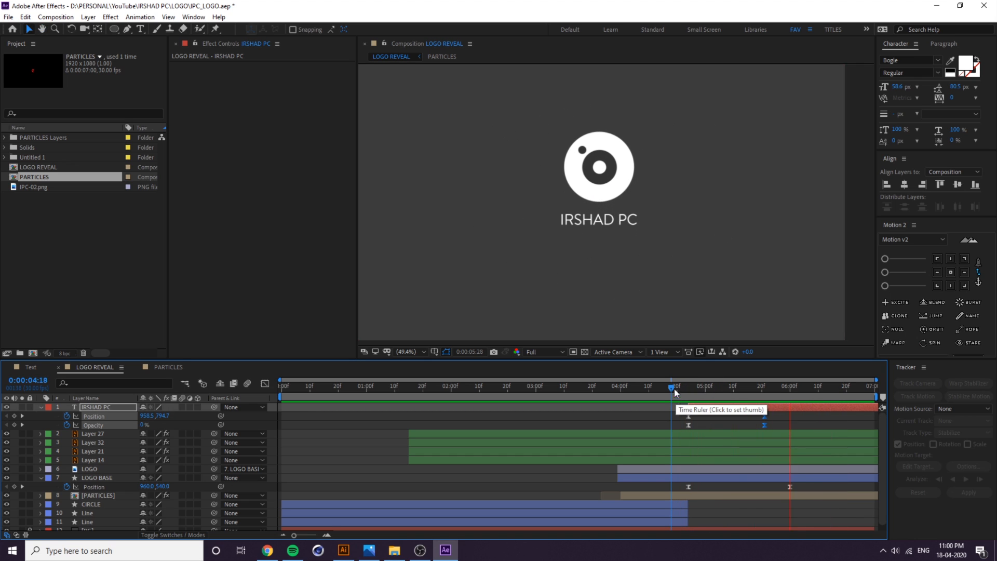
key("comma")
key("comma")
left_click(527, 386)
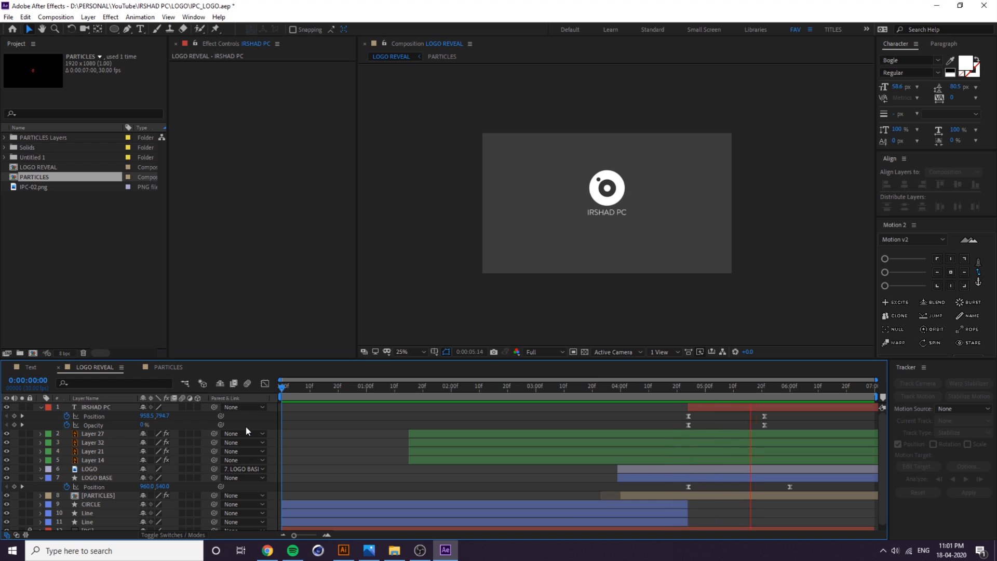
Collapse the layer properties, apply a Fill effect to the LOGO layer and set its color to white.
key("u")
left_click(606, 212)
scroll(613, 196, "up", 2)
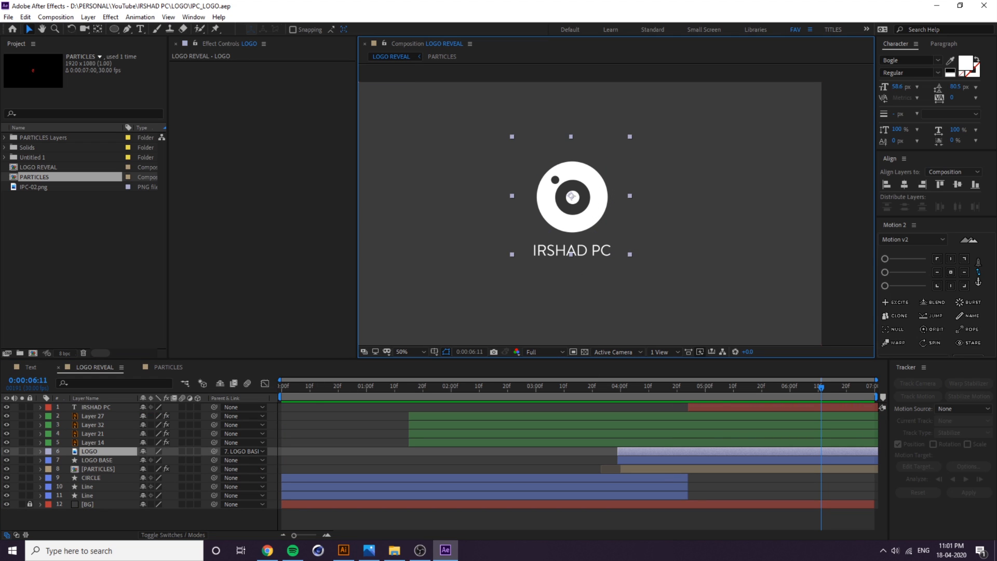
right_click(98, 454)
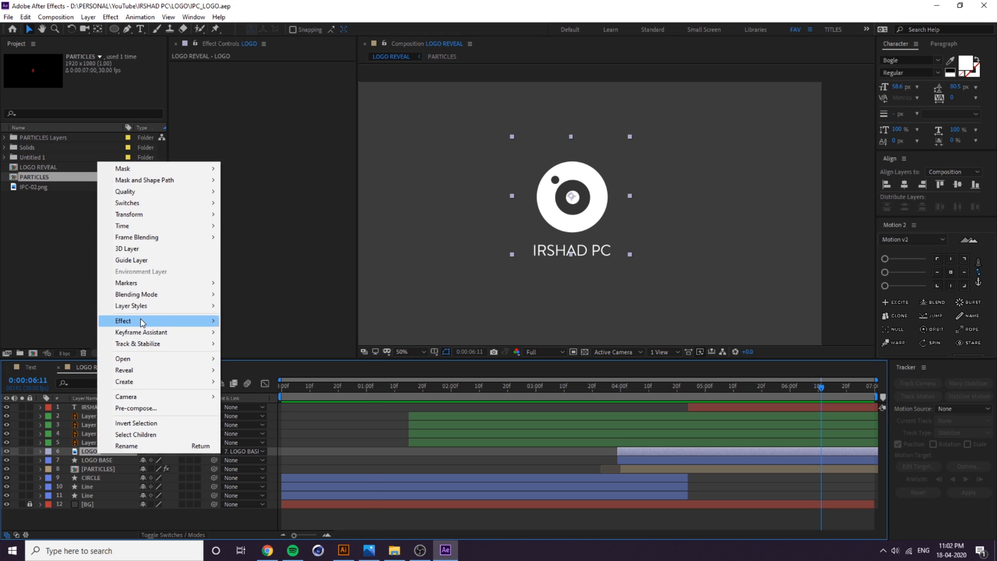
mouse_move(143, 322)
mouse_move(250, 325)
left_click(410, 214)
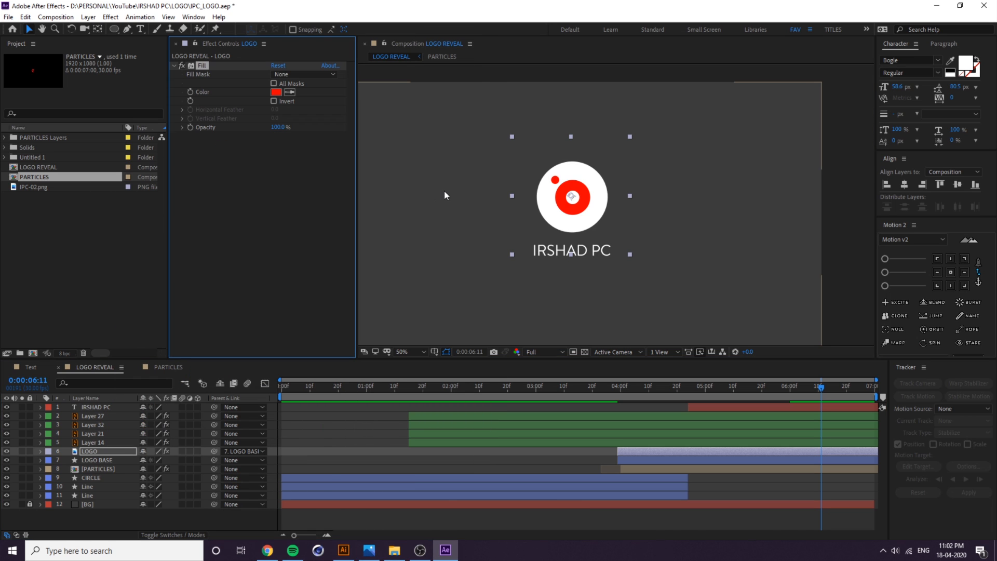
left_click(277, 93)
left_click(14, 21)
left_click(242, 30)
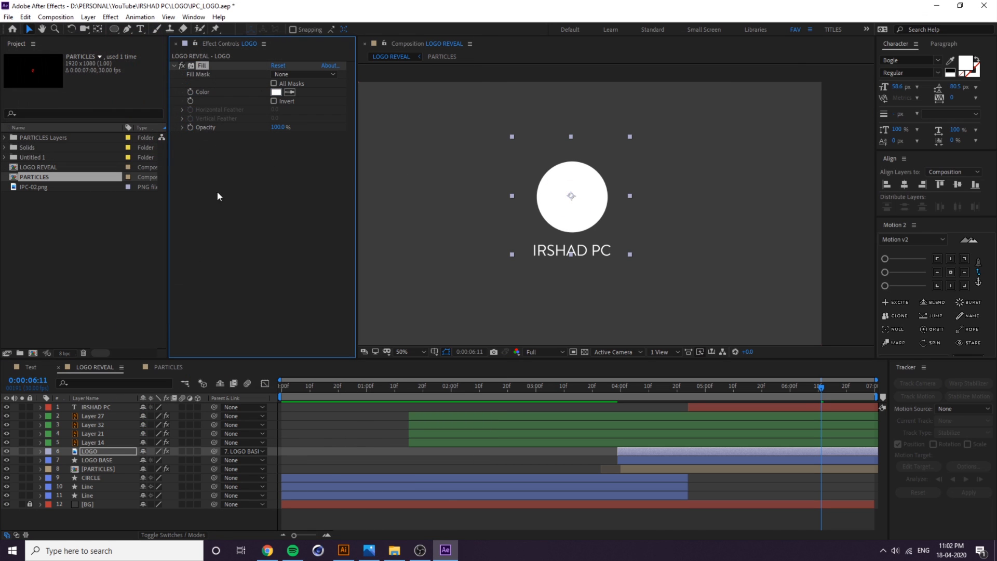
Paste the Fill effect onto the LOGO BASE layer and try a muted red and other hues as its color.
left_click(99, 460)
key("ctrl+v")
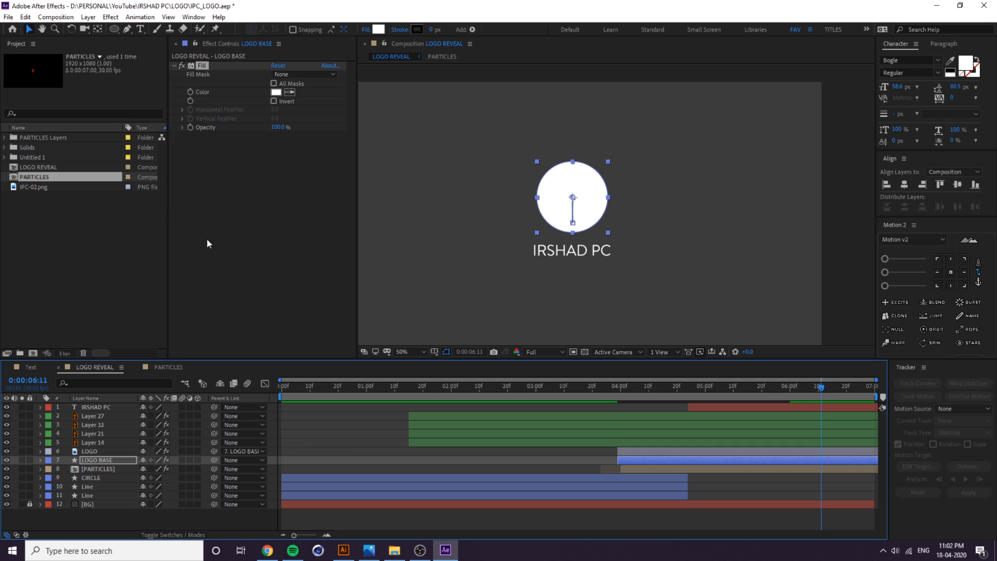
left_click(276, 92)
left_click(82, 27)
left_click_drag(87, 22, 93, 62)
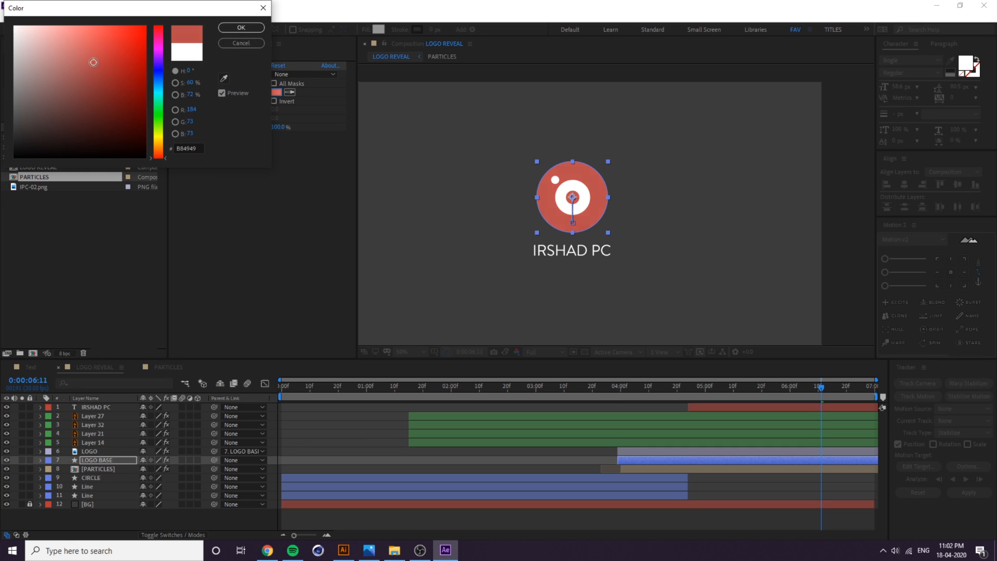
left_click_drag(159, 130, 161, 93)
left_click_drag(67, 54, 161, 39)
Switch to Chrome, search the web for a color palette and open the dark purple and orange palette on Color Hunt.
left_click(268, 550)
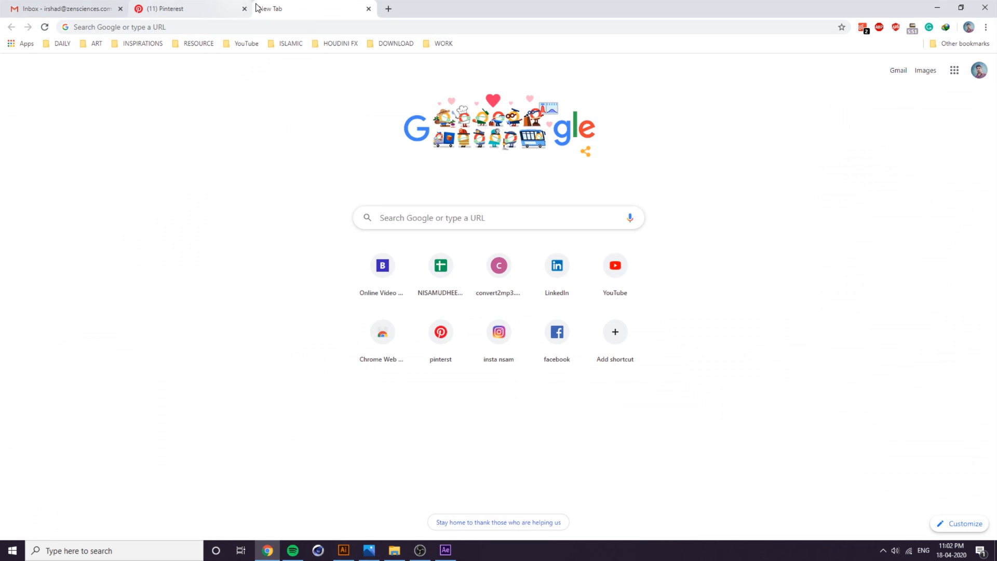
left_click(302, 24)
type("color")
type(" palette")
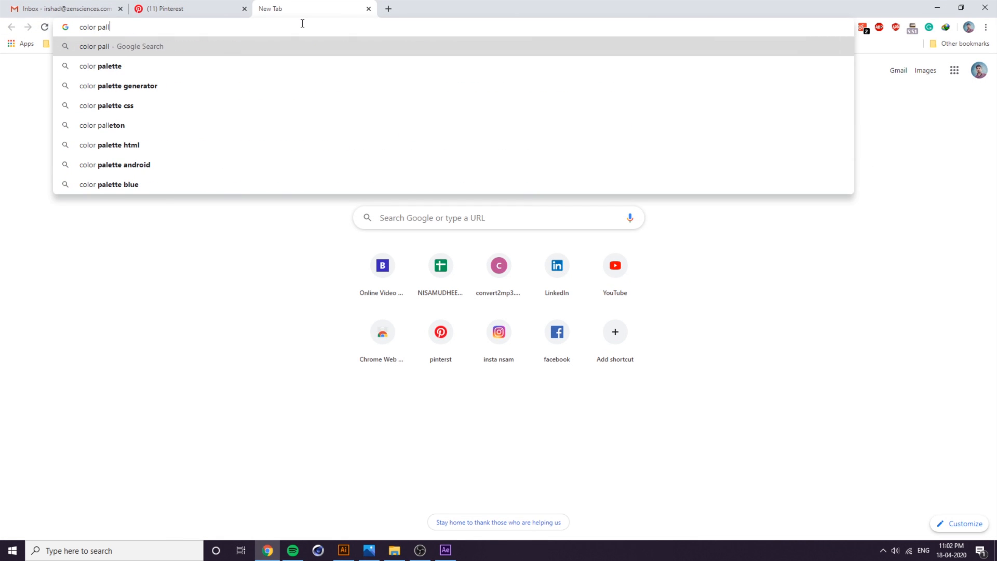
key("Return")
left_click(171, 165)
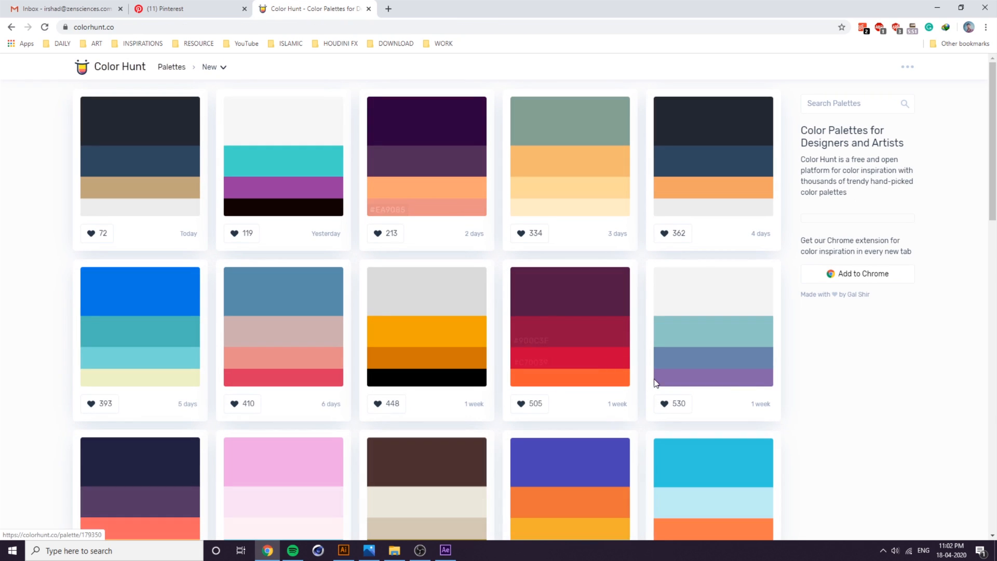
scroll(780, 411, "down", 3)
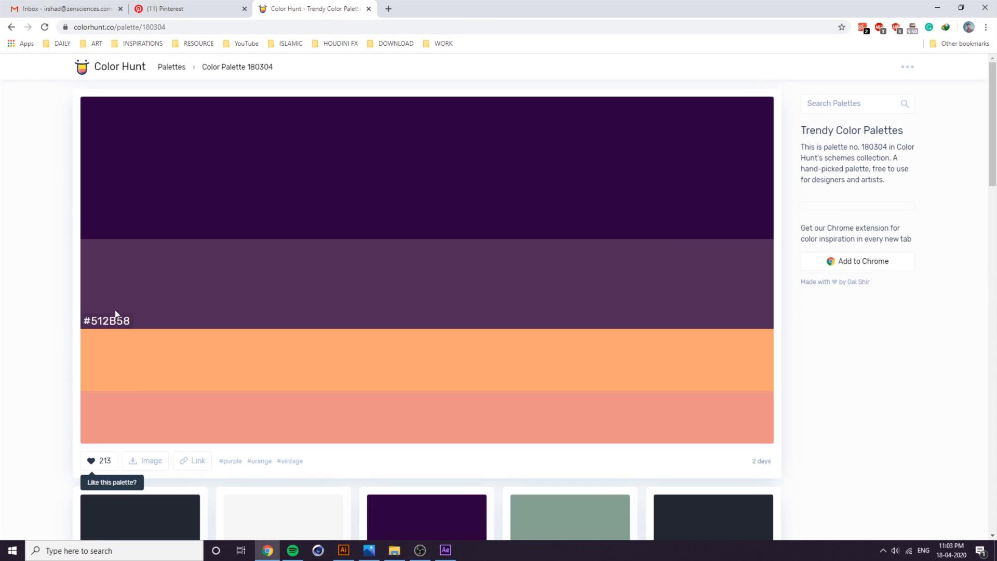
Switch back to After Effects and set the LOGO layer's Fill color to the palette's muted purple, #512B58.
left_click(446, 550)
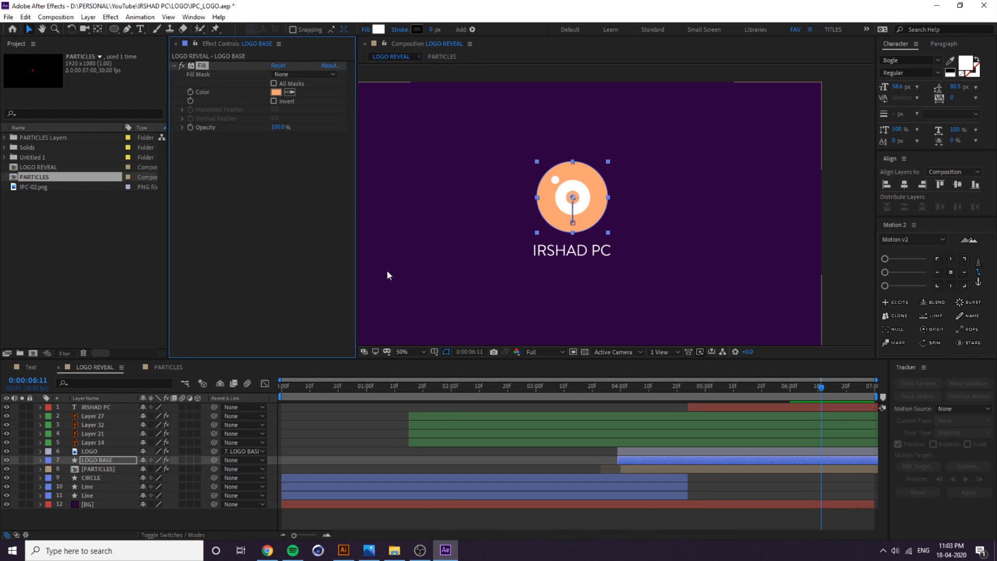
left_click(99, 452)
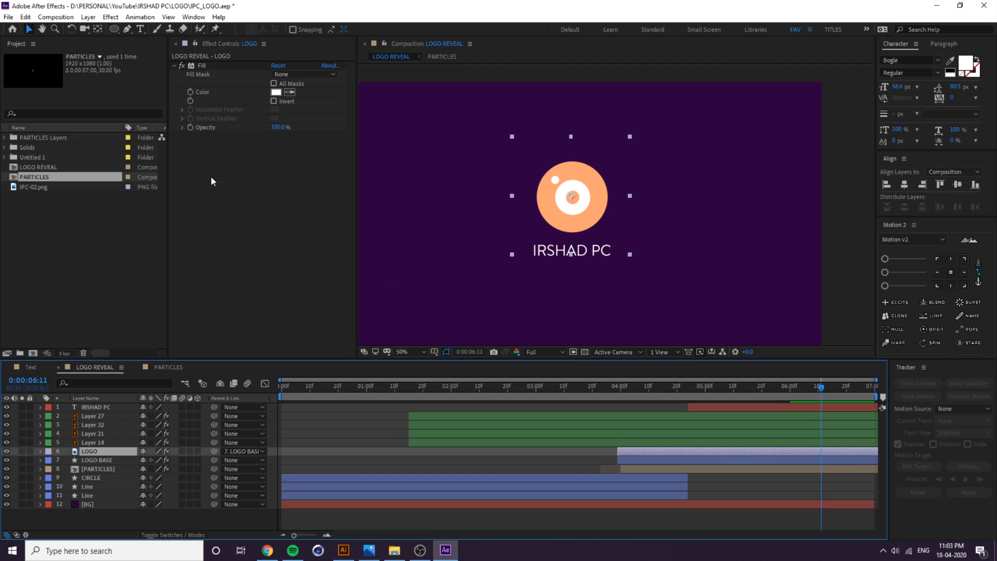
left_click(276, 92)
key("ctrl+v")
key("Return")
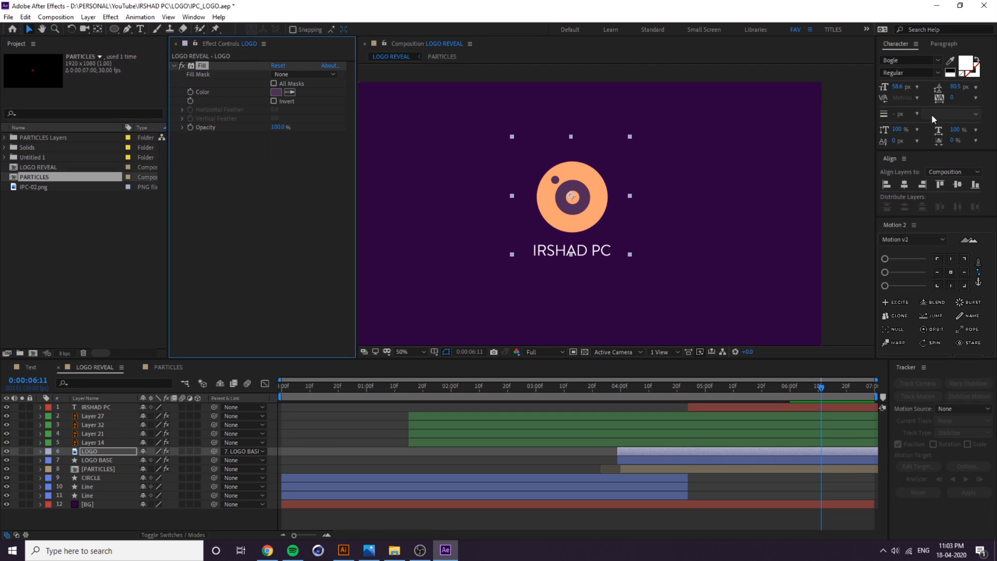
Try #512B58 as the name text's fill color, and replace it with the orange sampled from the logo's base circle.
left_click(105, 461)
left_click(96, 407)
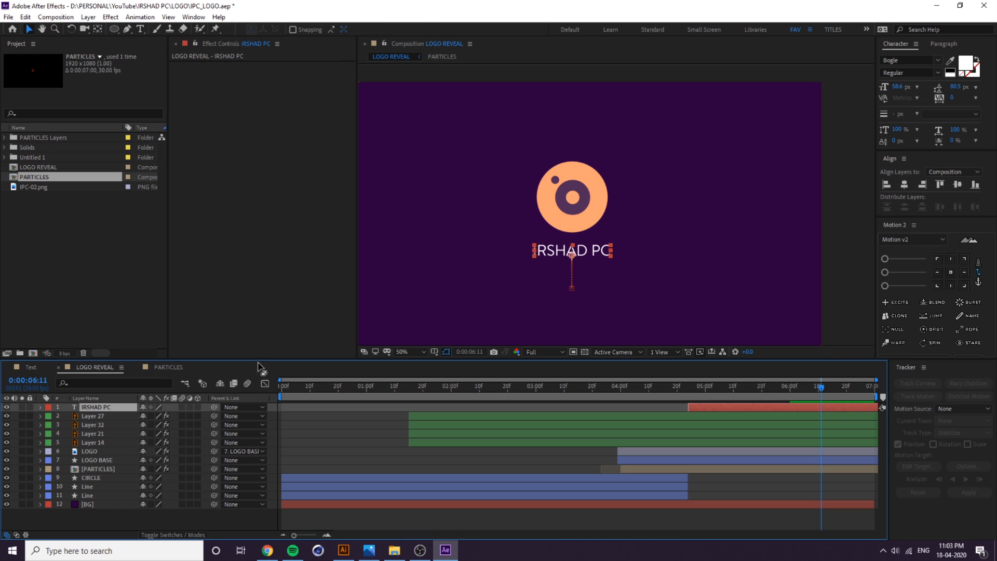
left_click(963, 64)
key("ctrl+v")
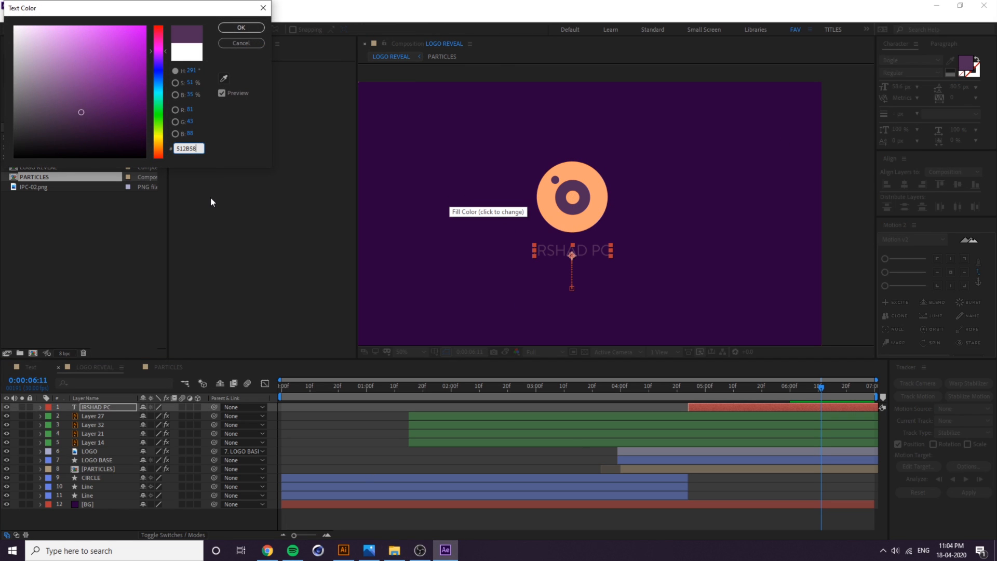
left_click(224, 78)
left_click(569, 168)
left_click(242, 27)
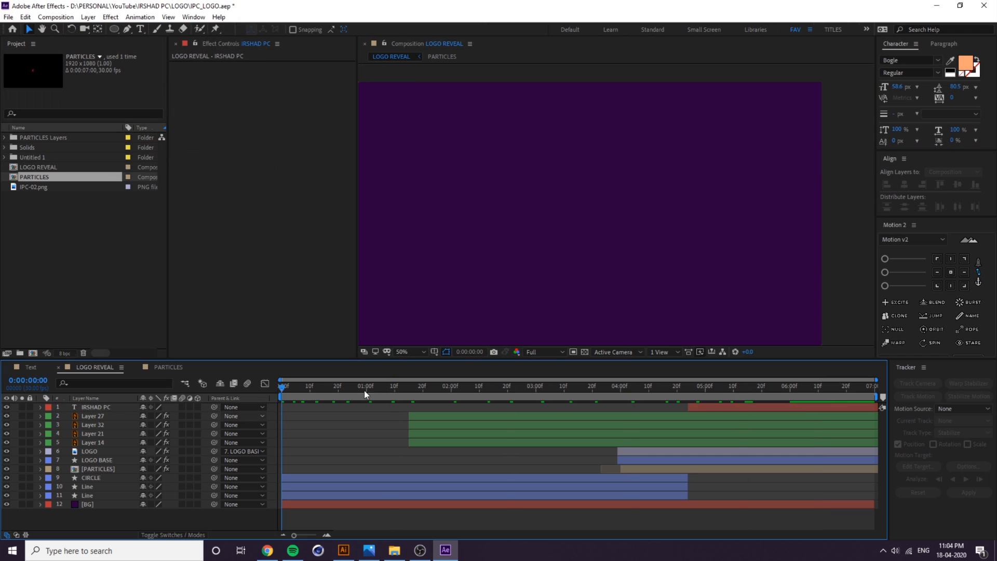
Preview the recolored animation, browse more Color Hunt palettes in Chrome and return to After Effects.
key("space")
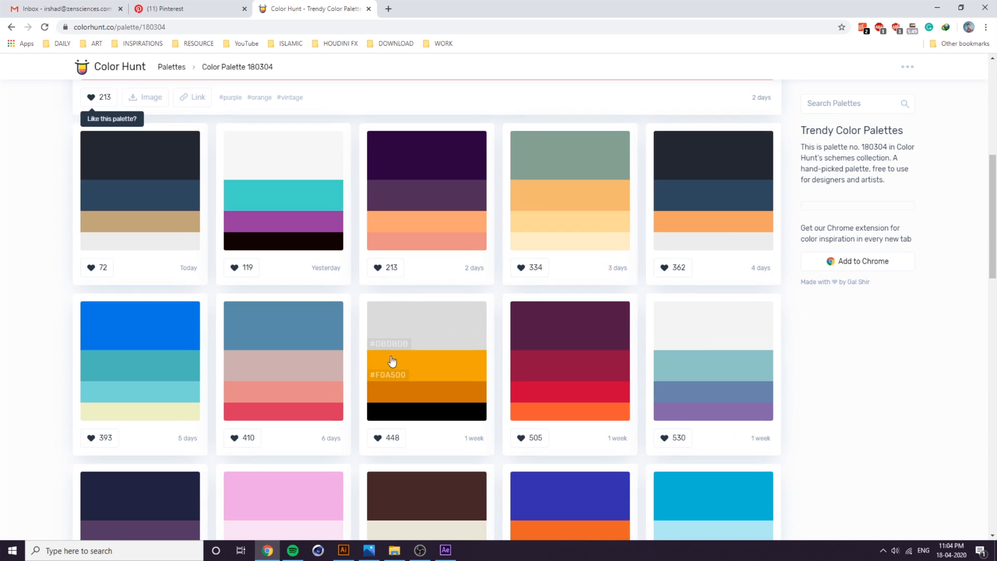
scroll(390, 367, "down", 10)
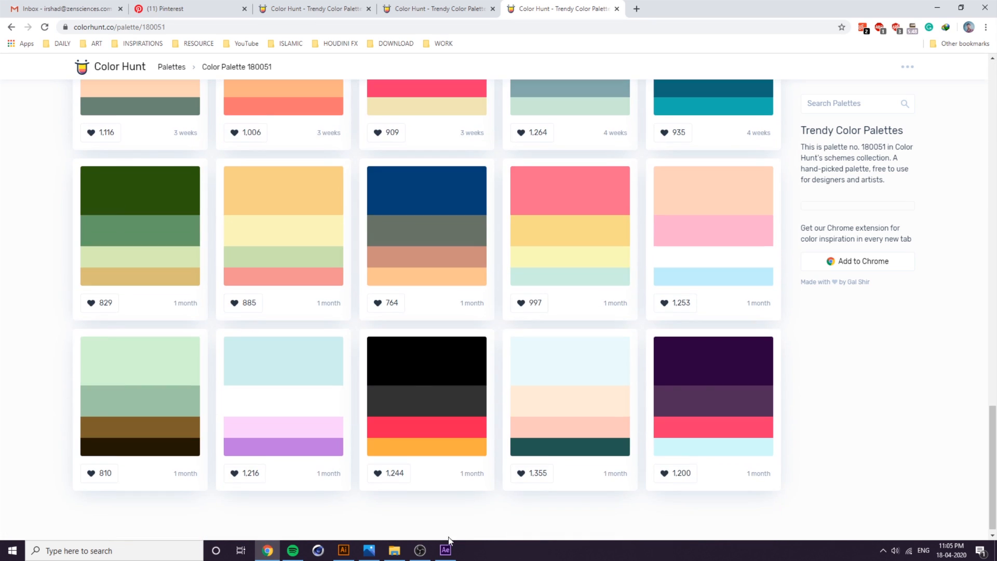
left_click(448, 547)
Replay the LOGO REVEAL animation from the start to check the colors, stopping at about 0:00:05:07.
left_click_drag(479, 390, 281, 390)
key("space")
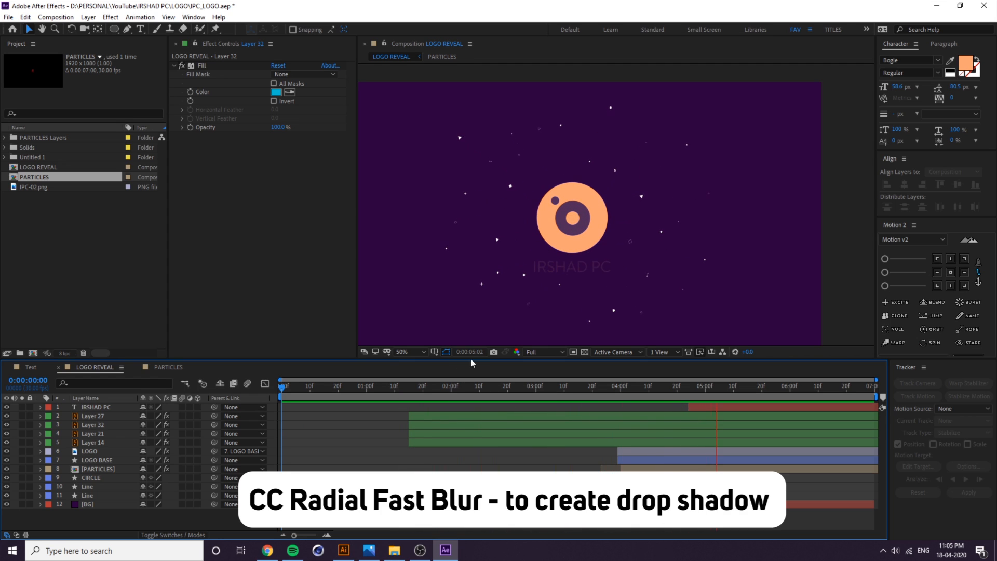
left_click_drag(435, 389, 228, 398)
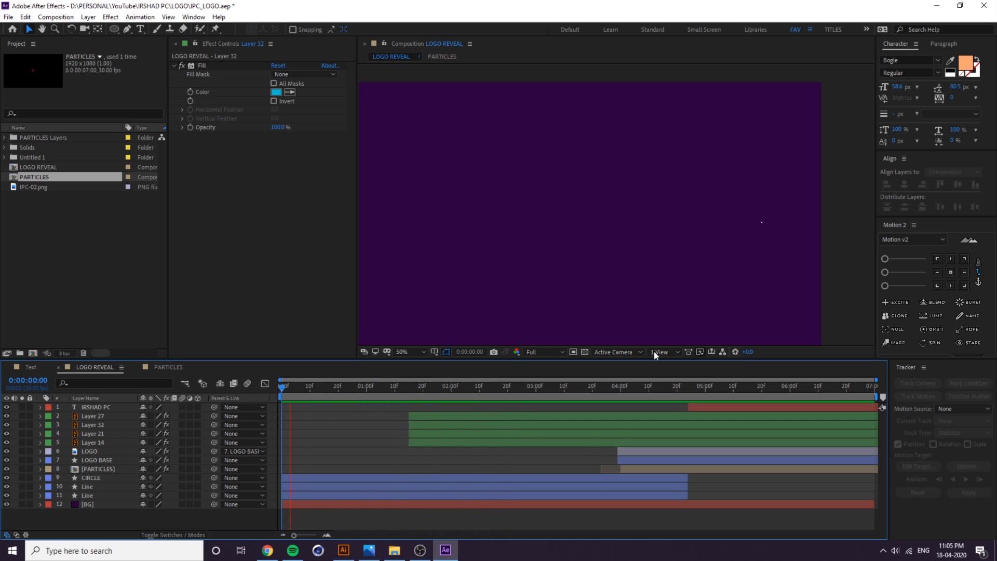
key("space")
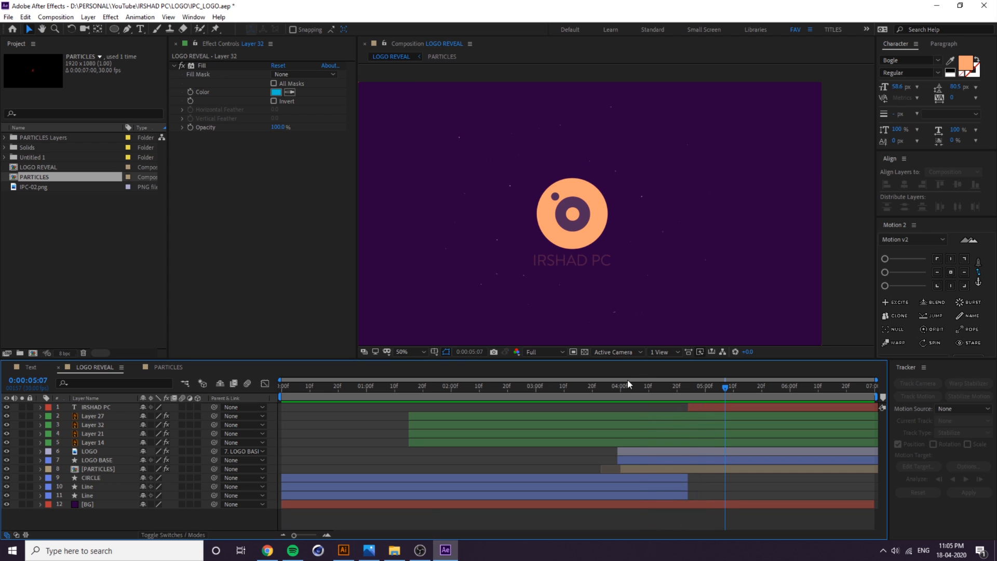
Inspect the particle burst at 0:00:04:19, open the PARTICLES composition and select only the Layer 21 particle.
left_click_drag(638, 391, 674, 397)
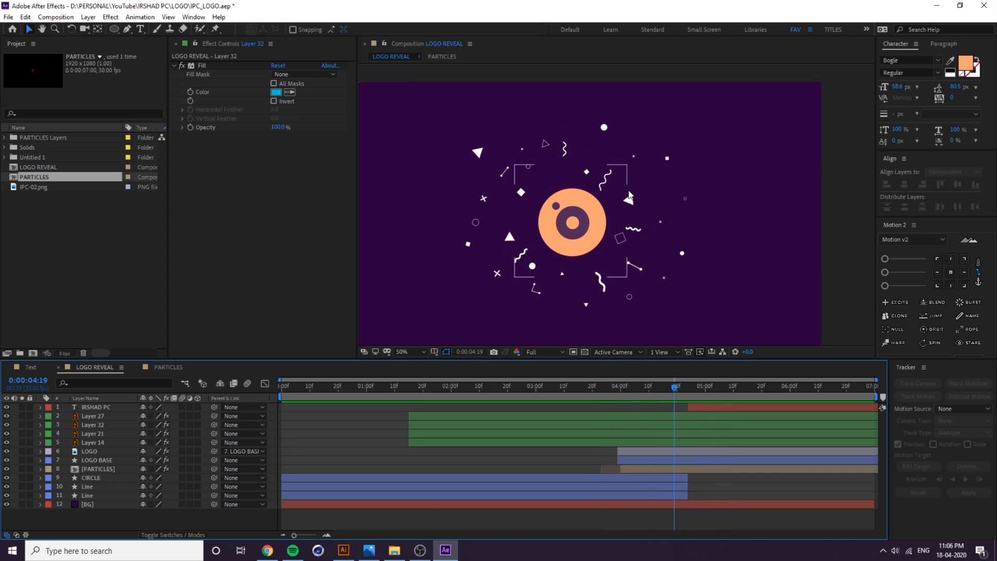
double_click(101, 469)
key("comma")
key("comma")
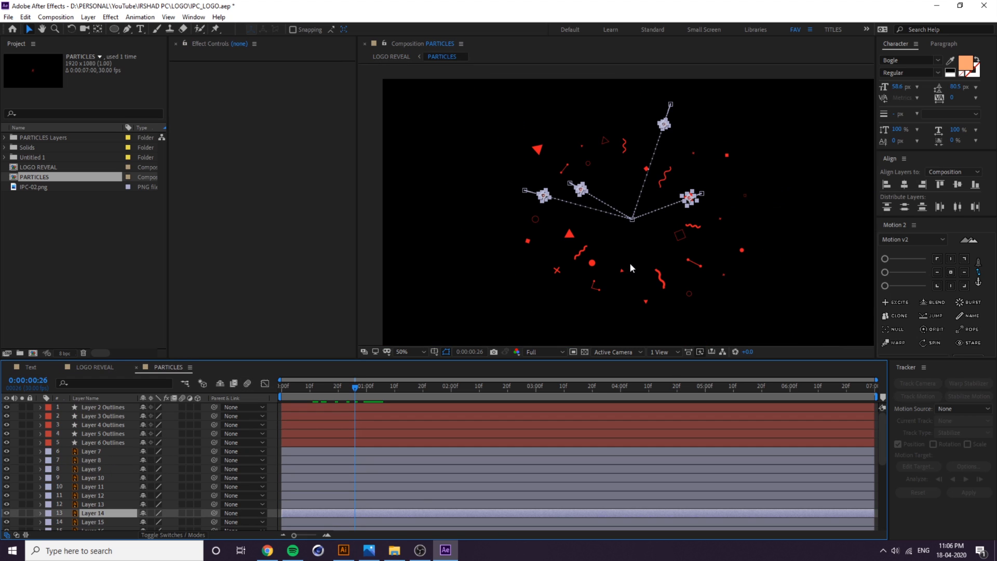
left_click(754, 264)
left_click(692, 199)
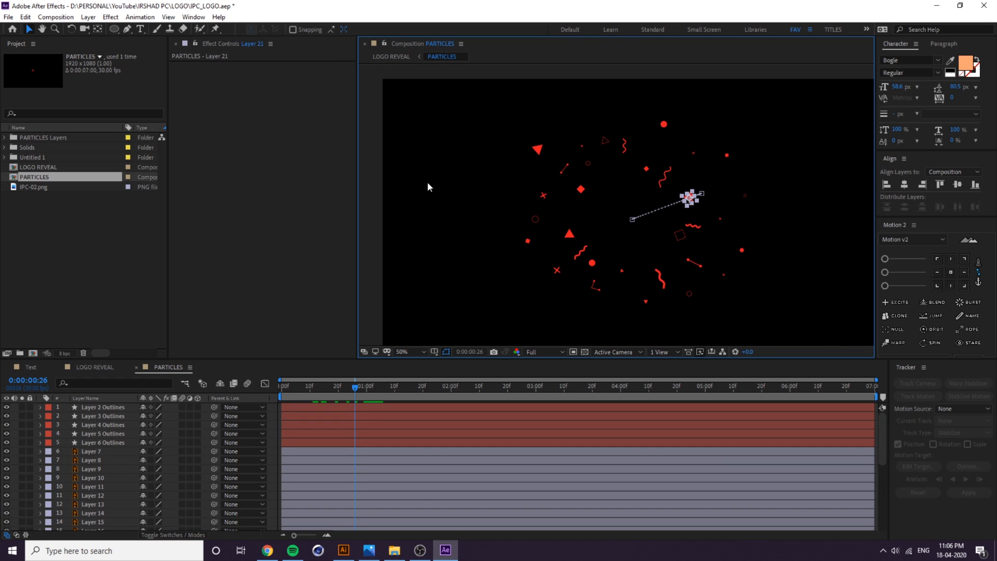
Return to the LOGO REVEAL composition, fit it at 25% zoom and preview the animation from the start to about 0:00:06:10.
left_click(90, 366)
left_click_drag(682, 384, 307, 399)
scroll(546, 238, "down", 2)
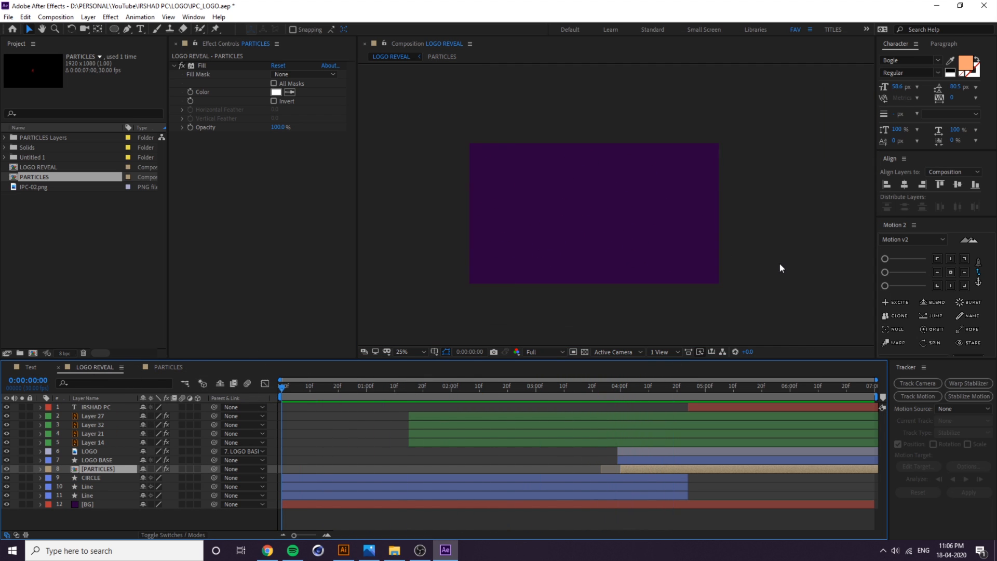
left_click(780, 265)
key("space")
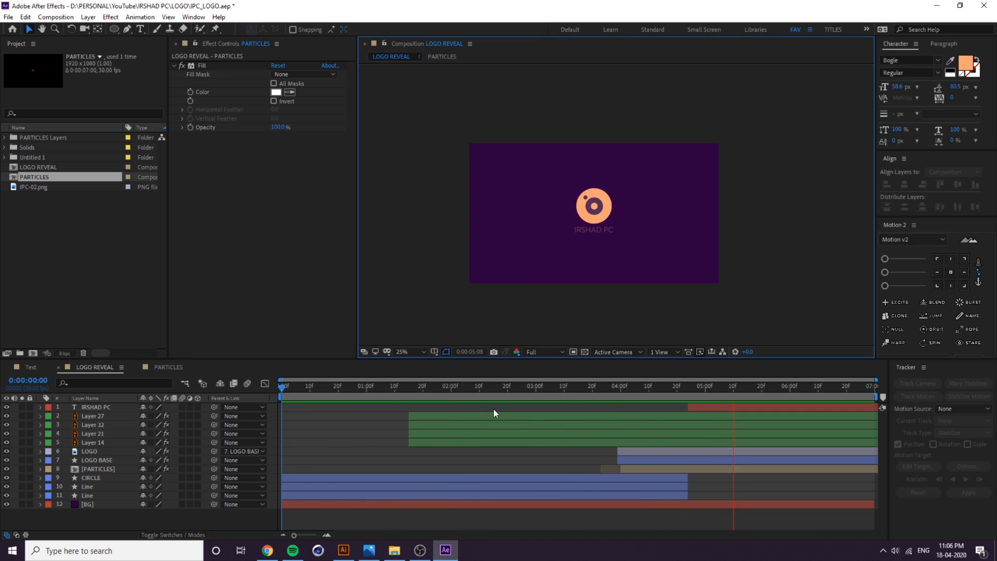
key("space")
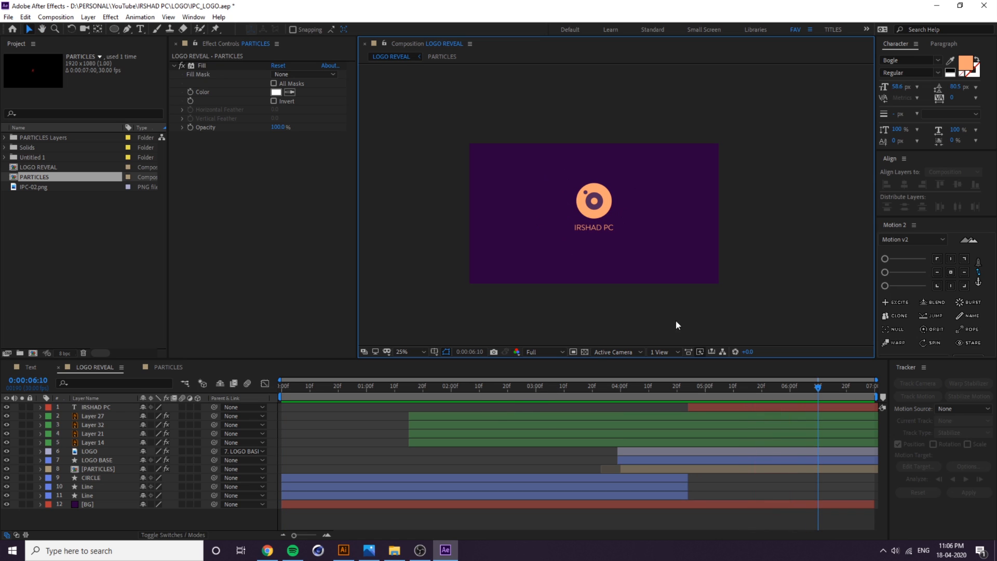